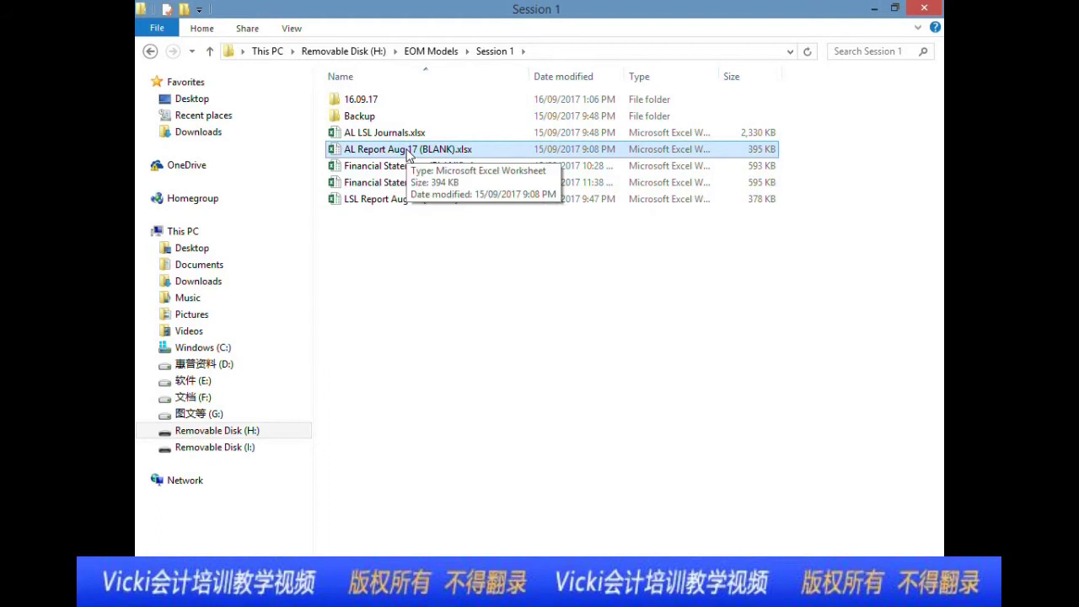
Step: Open AL Report Aug 17 (BLANK).xlsx and examine the employee, service length, hourly rate and entitlement columns on the Aug 17 sheet
double_click(409, 150)
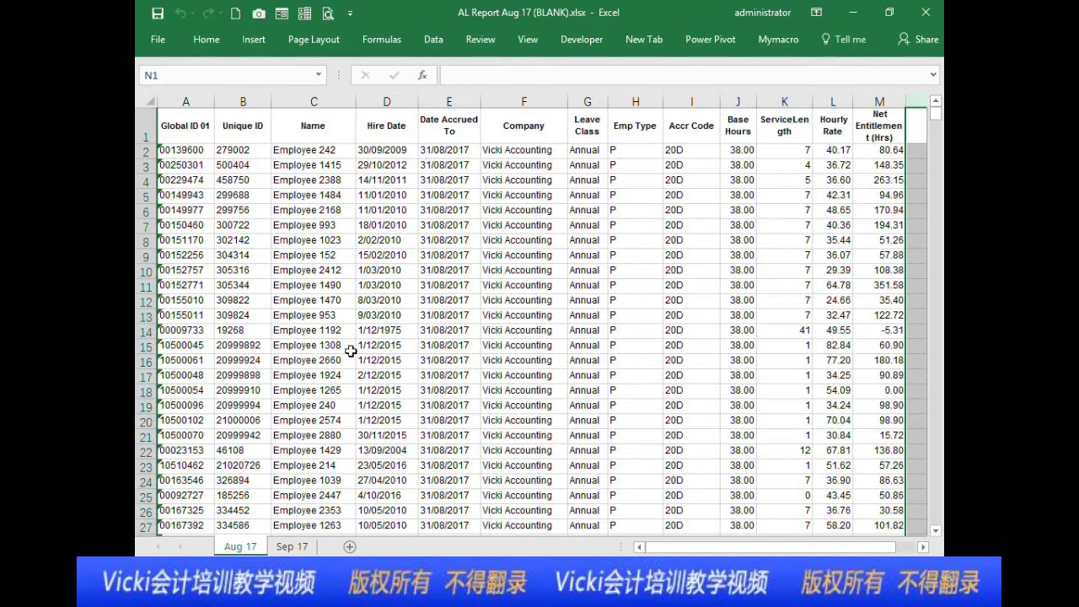
left_click(246, 547)
left_click(604, 221)
left_click(611, 295)
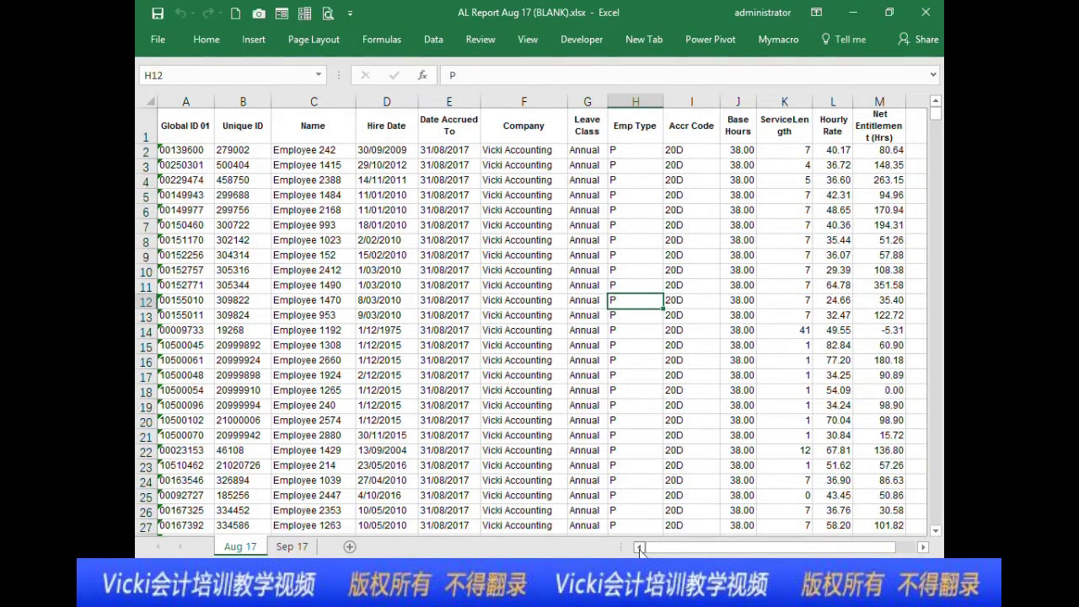
left_click(692, 465)
left_click(785, 360)
left_click(635, 345)
left_click(266, 330)
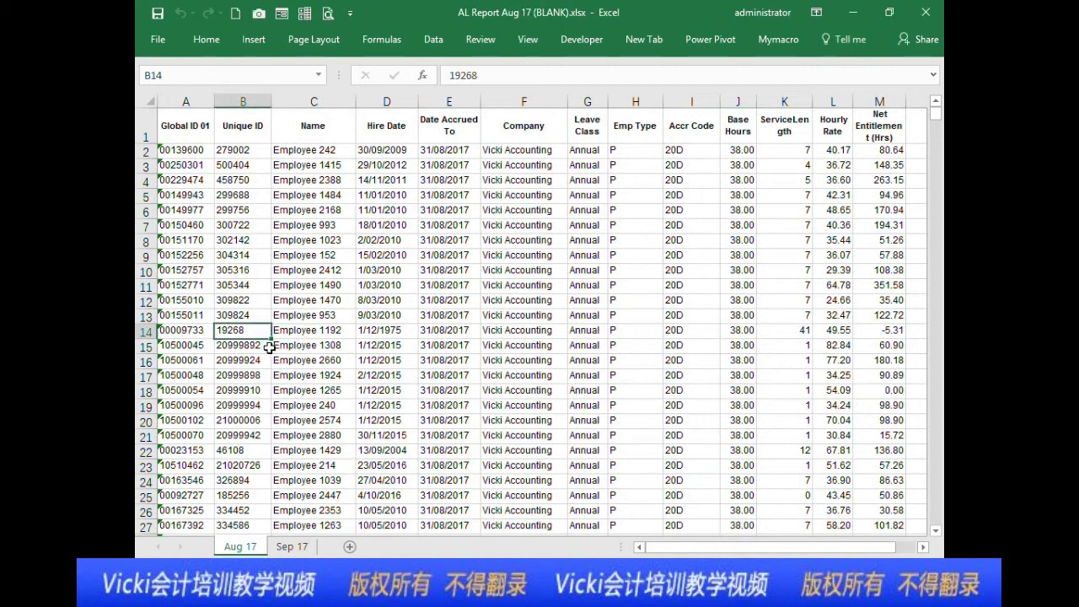
left_click(301, 255)
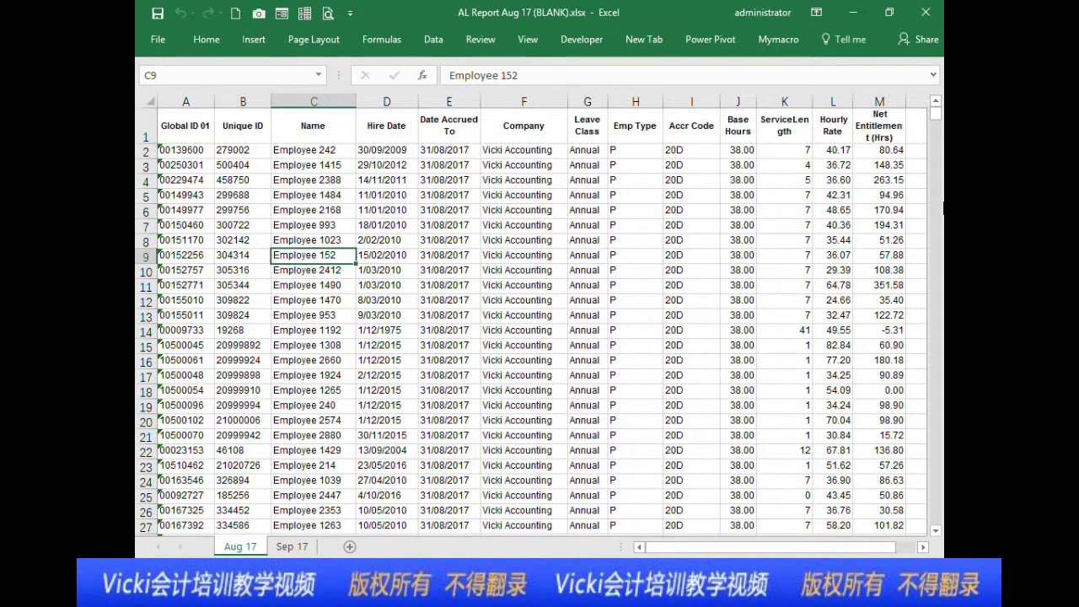
left_click(837, 150)
left_click(880, 149)
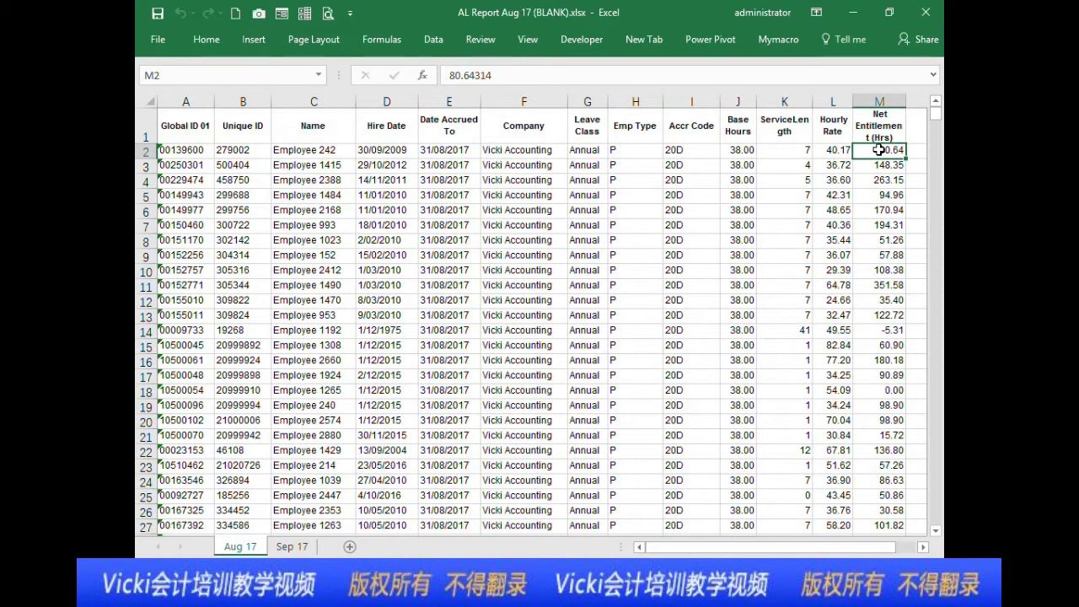
key("Left")
key("Left")
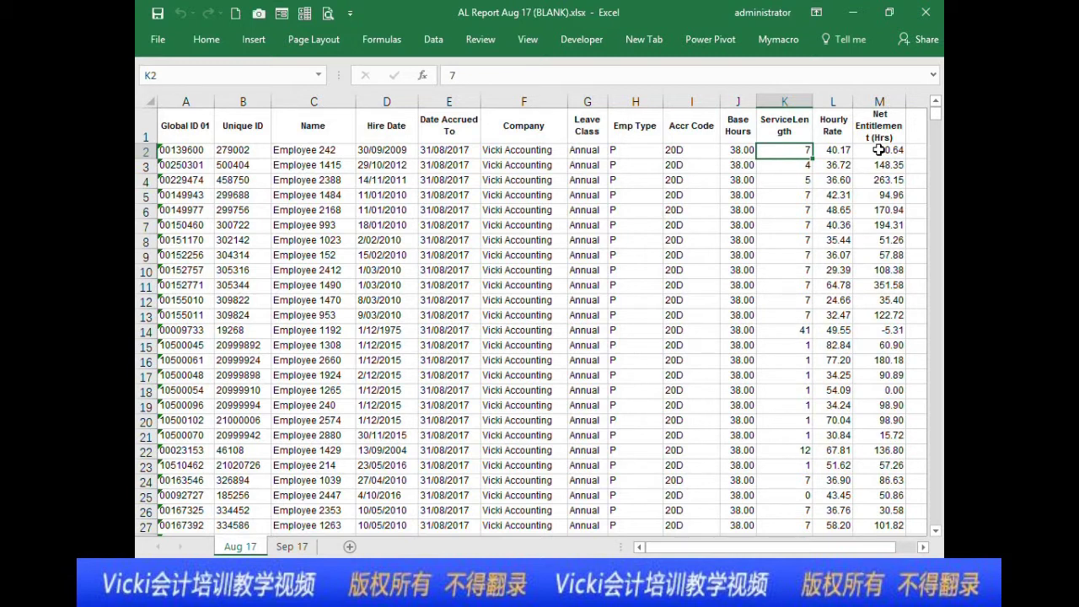
Step: Calculate annual pay in column N with =L2*38*52 filled down all employee rows, and clear the trial results
key("Right")
key("Right")
key("Right")
type("=")
key("Left")
key("Left")
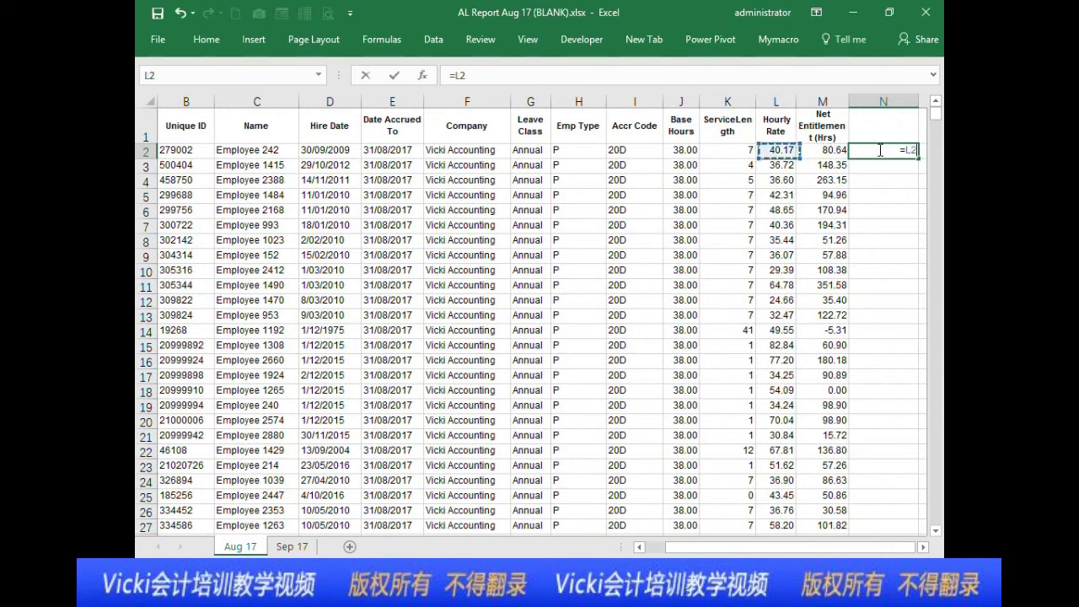
type("*38*52")
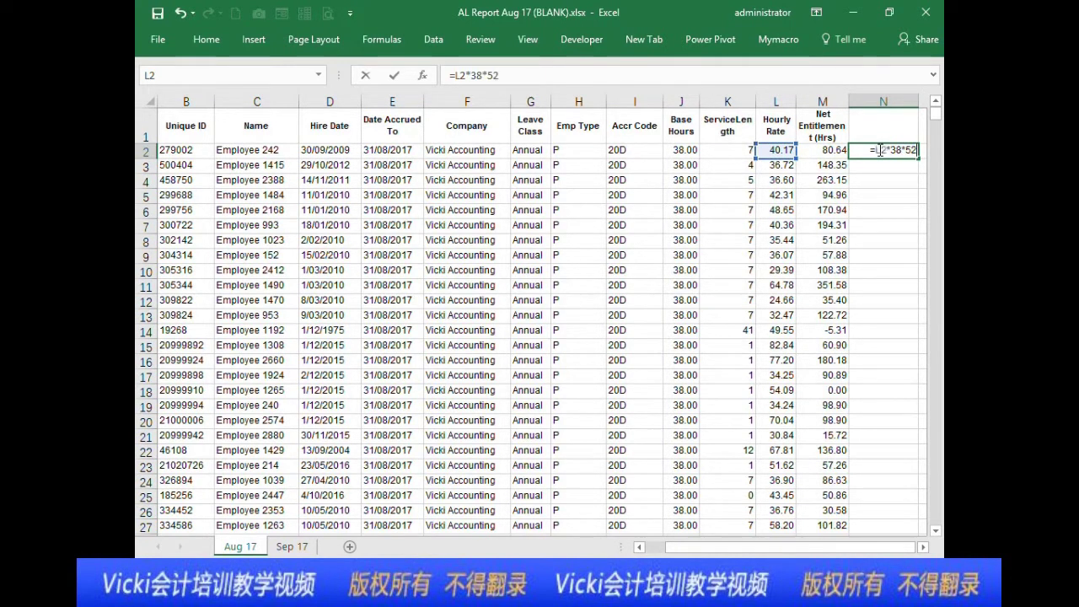
key("Return")
left_click(879, 149)
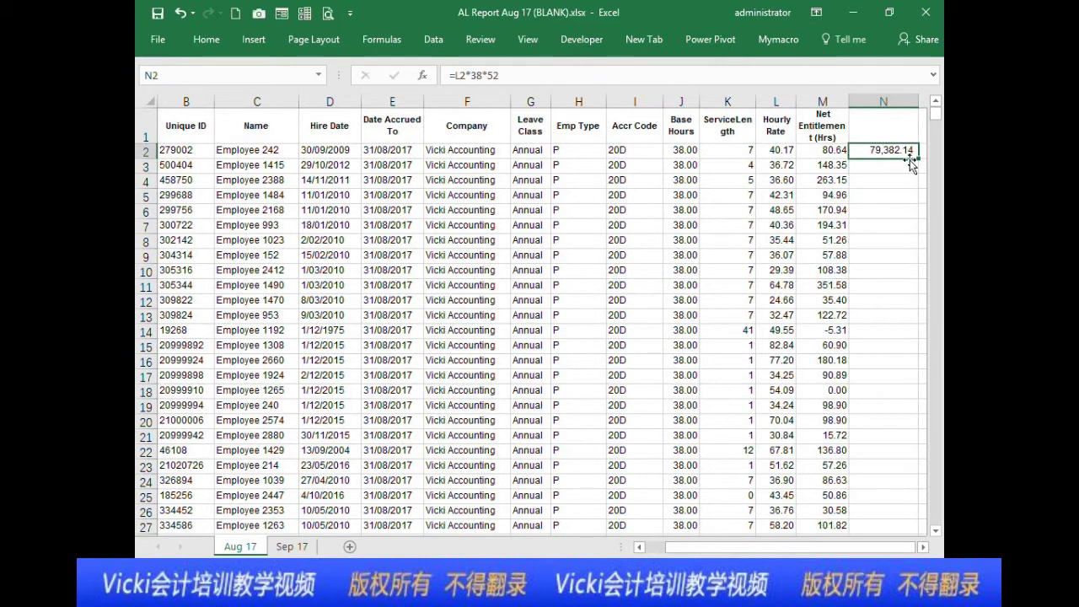
double_click(916, 163)
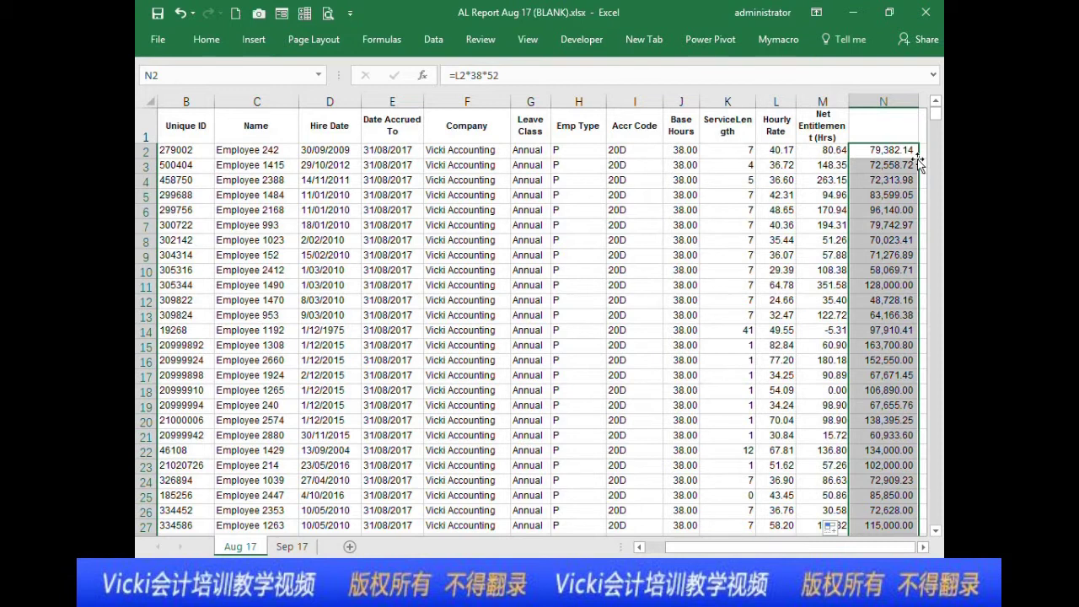
key("Delete")
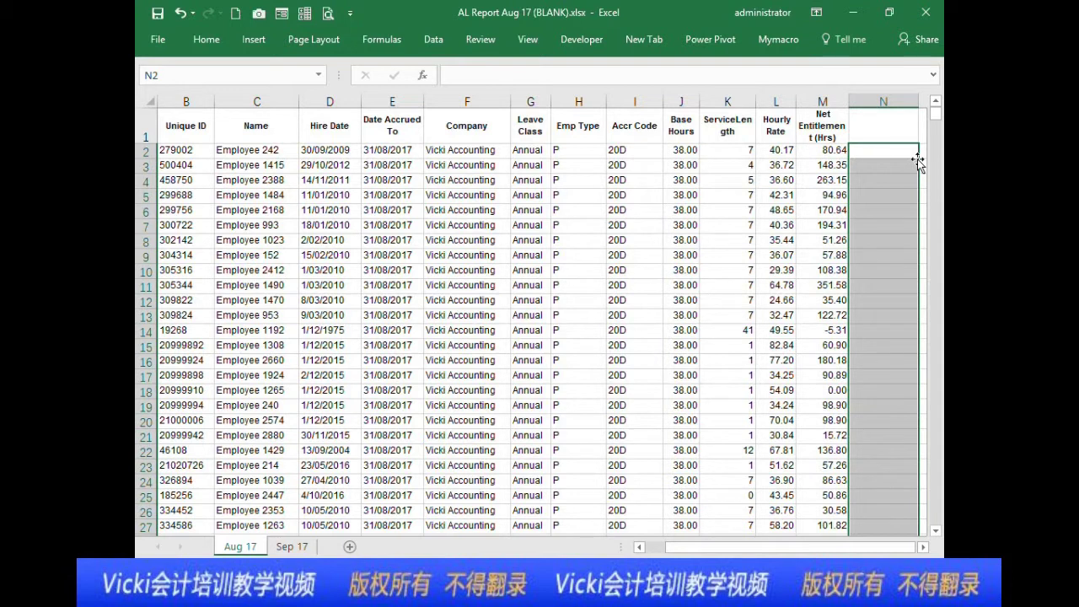
left_click(763, 180)
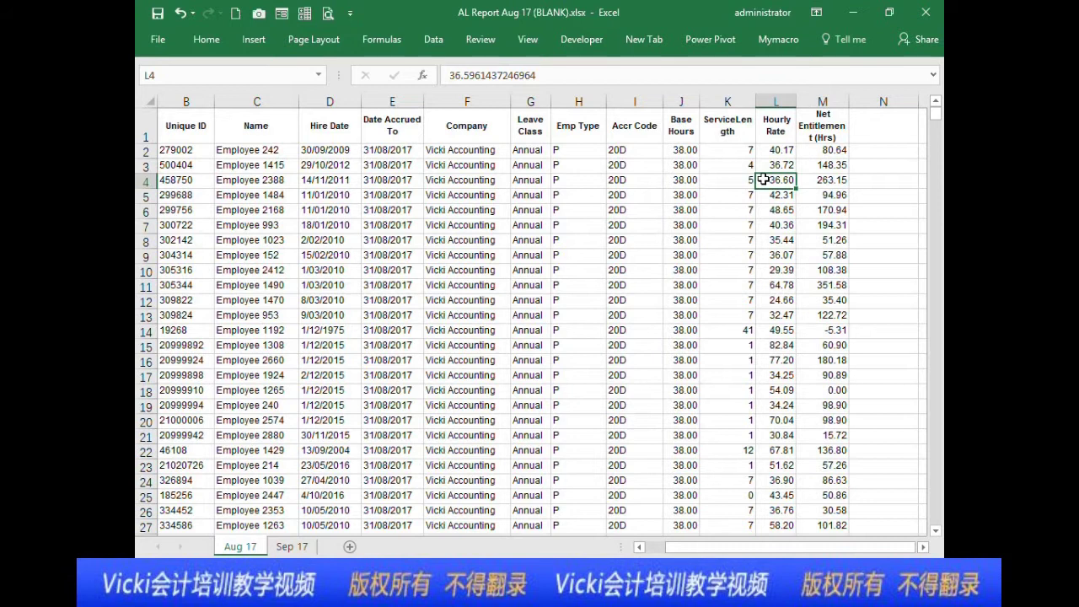
Step: Switch to the Session 1 folder and open AL LSL Journals.xlsx
key("alt+Tab")
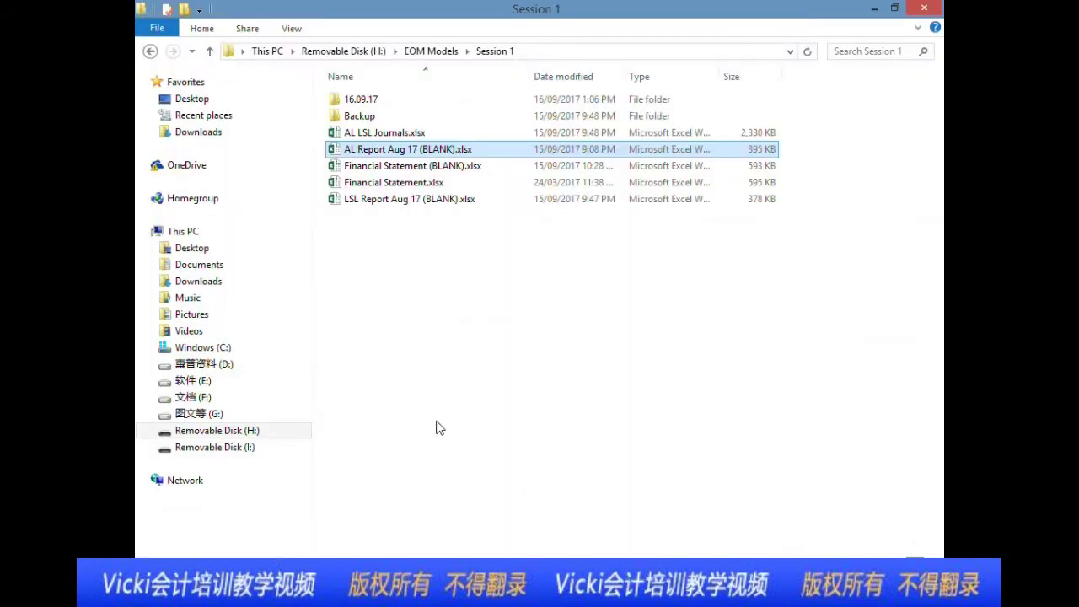
left_click(419, 136)
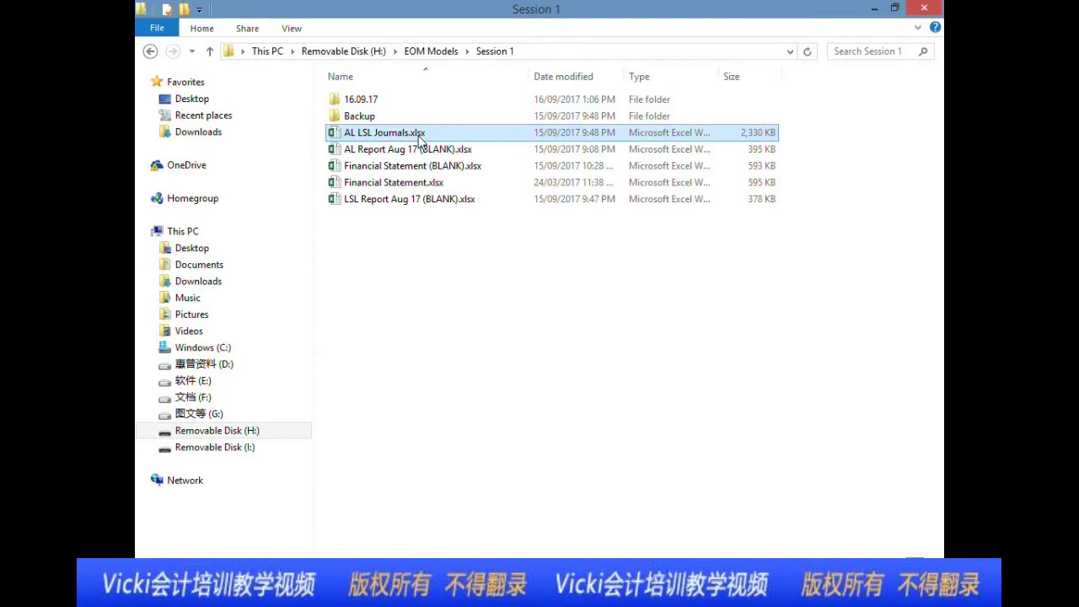
double_click(419, 137)
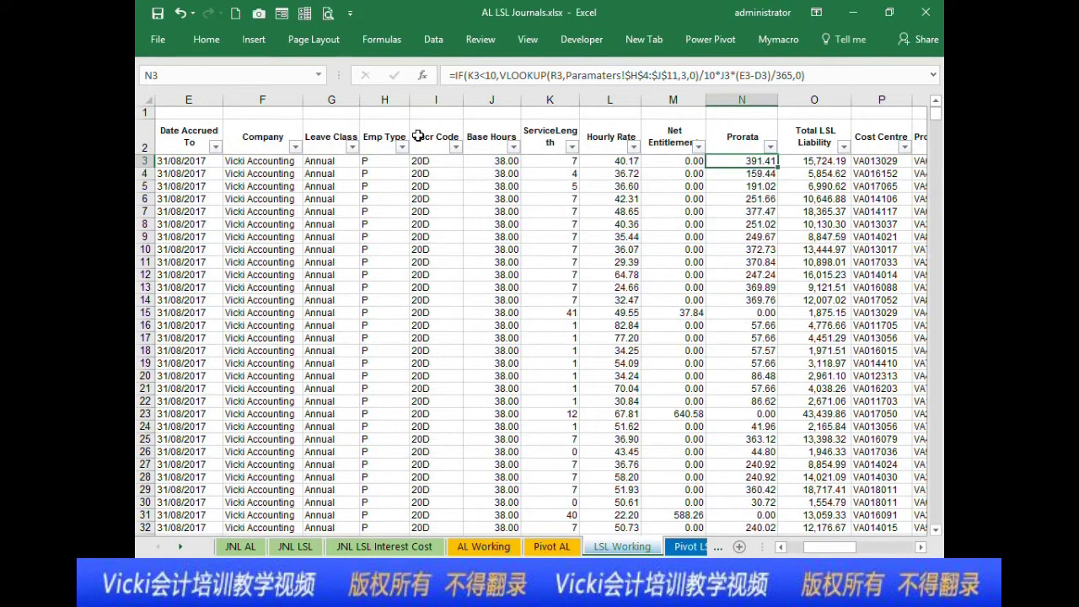
left_click(187, 248)
left_click(330, 274)
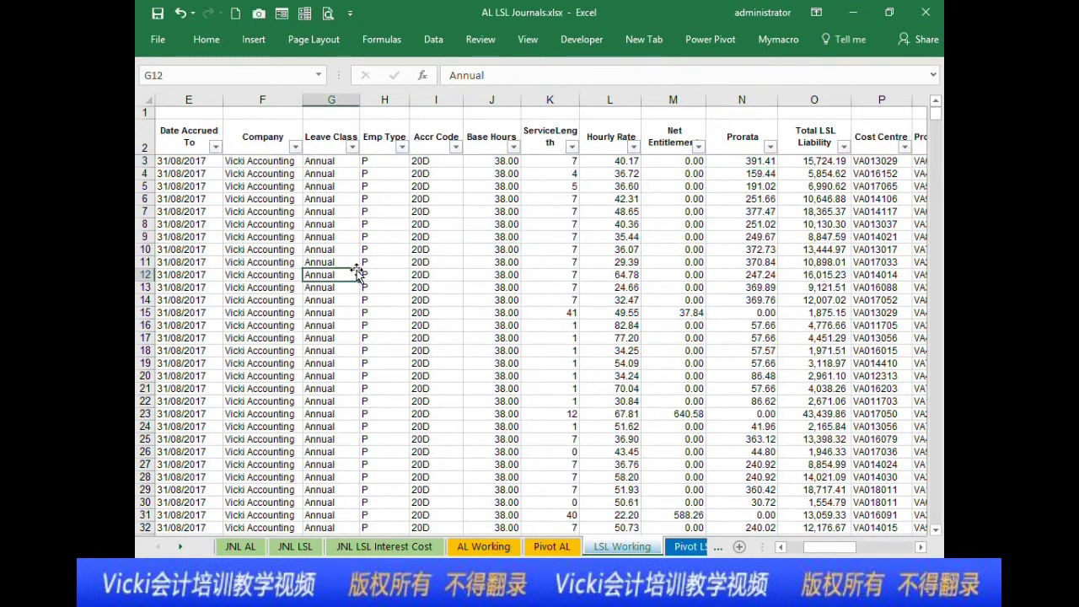
key("Left")
key("Left")
key("Right")
key("Right")
key("Right")
key("Right")
key("Right")
key("Right")
key("Right")
key("Right")
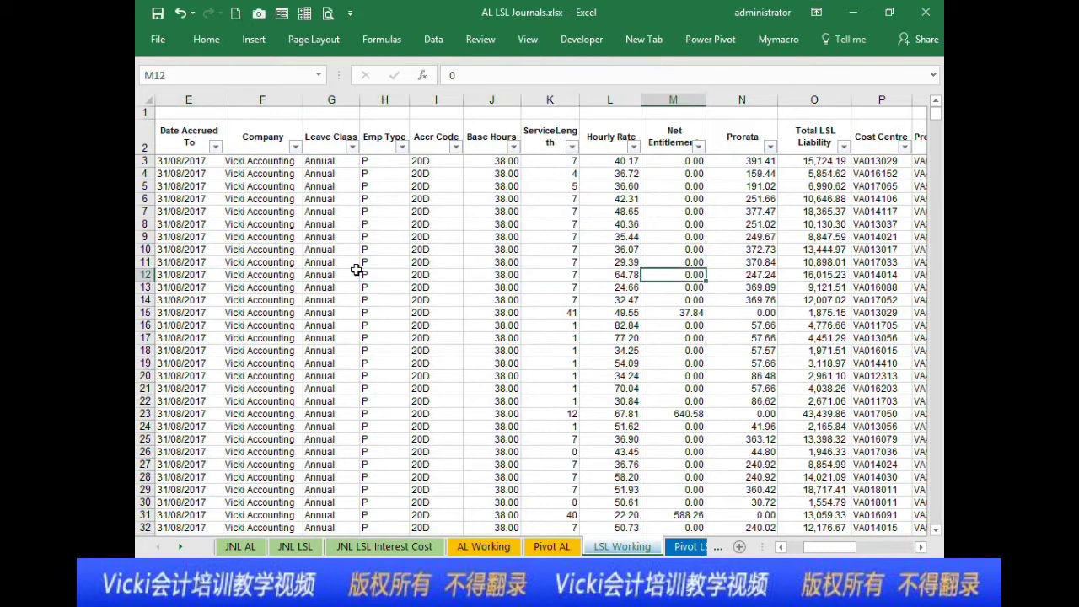
key("Left")
key("Left")
Step: Save a copy of the workbook in the Session 1 folder as AL LSL Journals - 03.06.18.xlsx
left_click(163, 40)
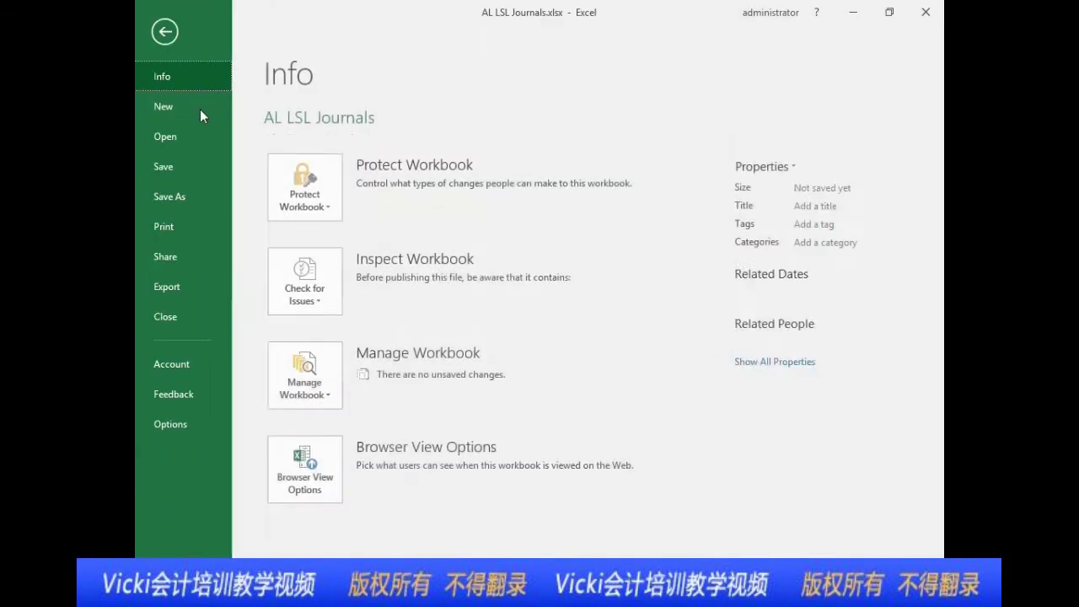
left_click(196, 198)
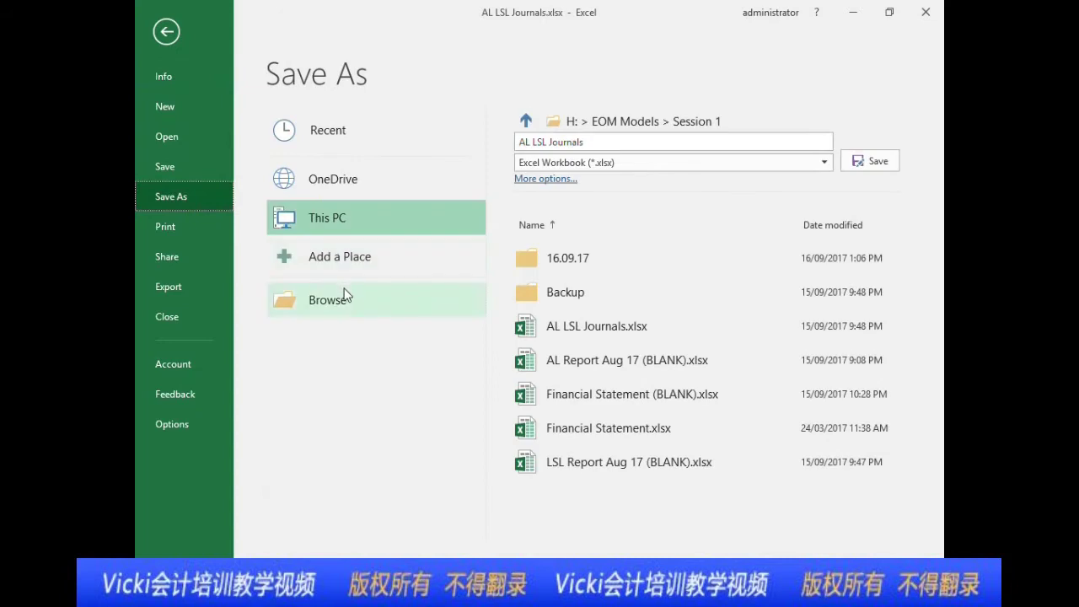
left_click(350, 284)
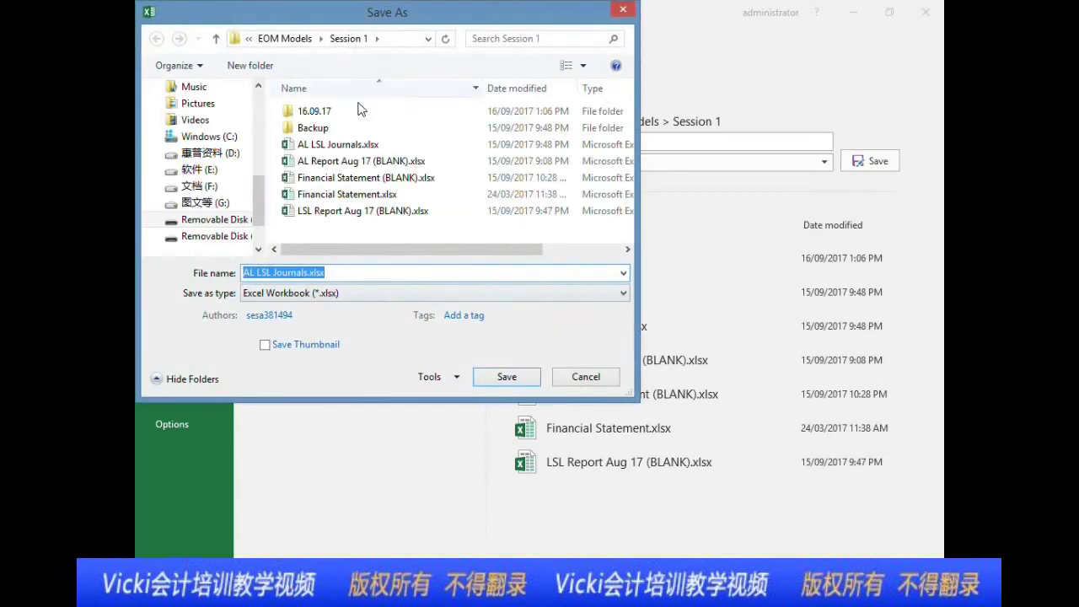
left_click(306, 272)
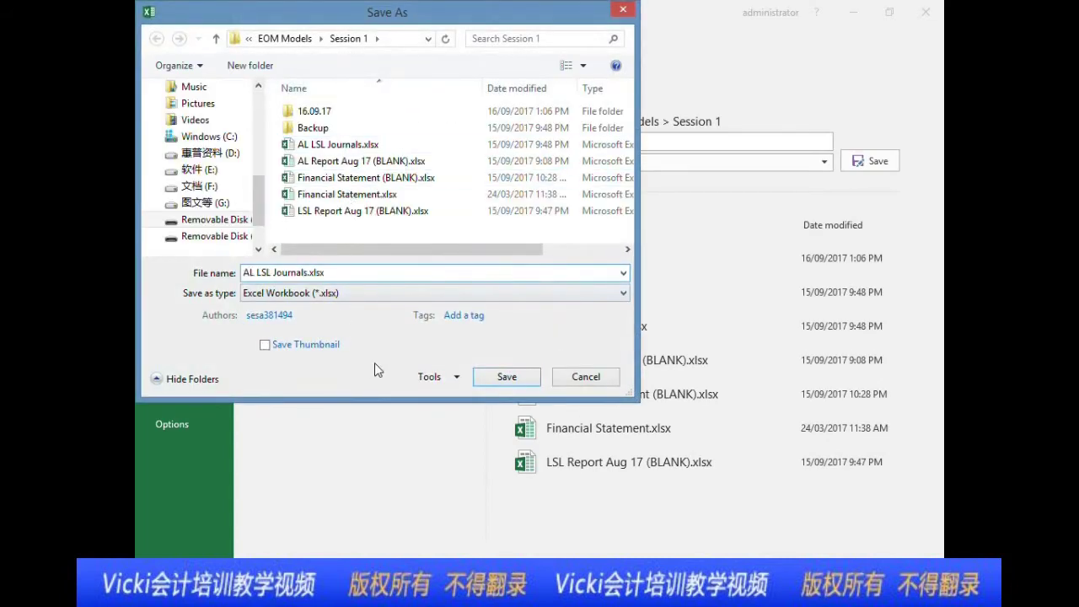
type("- 03.0.6")
key("BackSpace")
key("BackSpace")
type("6.18")
key("Return")
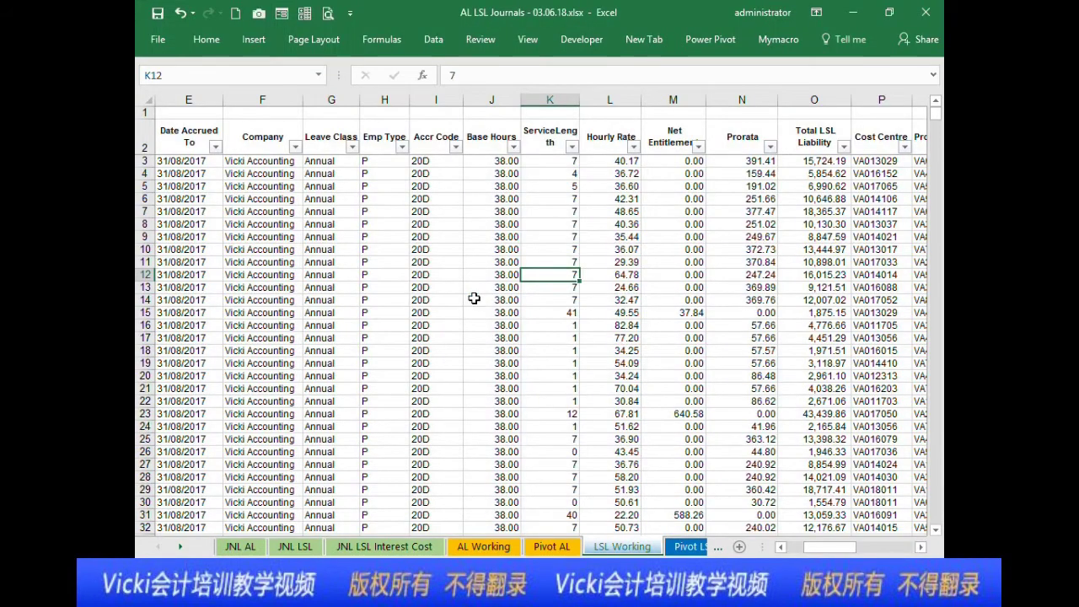
Step: Examine the existing employee rows on the AL Working sheet, across to the liability, cost centre and super columns
left_click(489, 548)
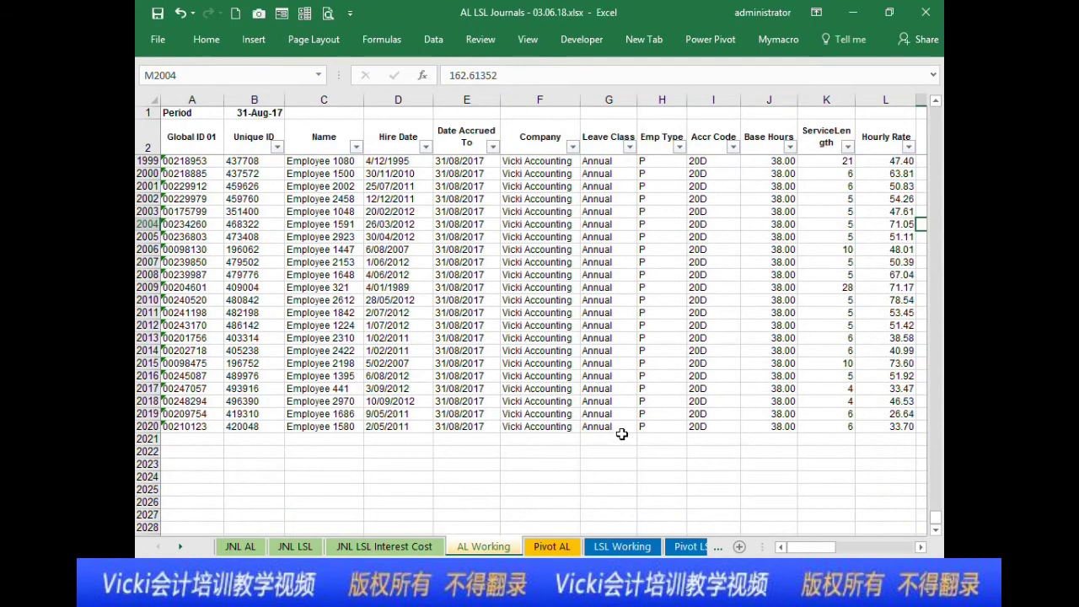
scroll(626, 435, "up", 13)
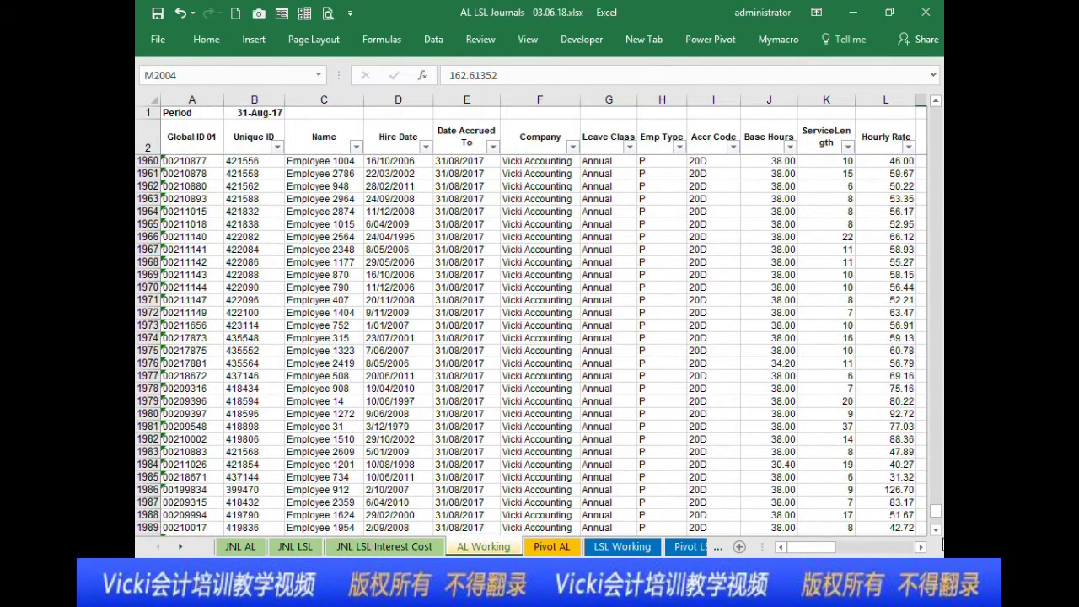
left_click_drag(936, 511, 936, 109)
left_click(306, 226)
left_click(468, 200)
left_click_drag(730, 212, 879, 210)
left_click(450, 261)
left_click_drag(676, 212, 810, 213)
left_click(803, 554)
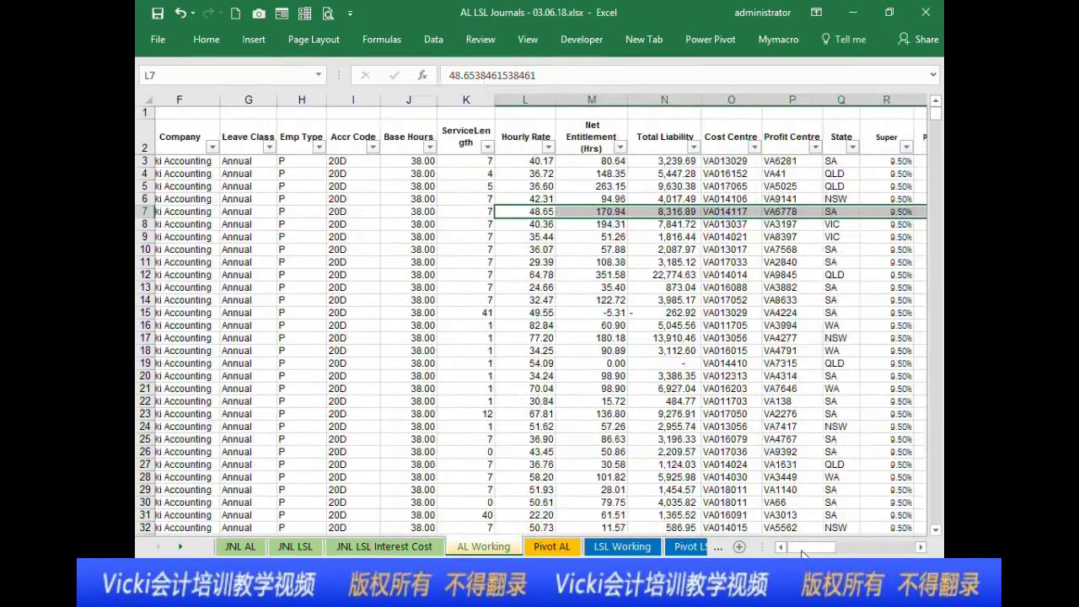
Step: Clear the contents of all data rows on the AL Working sheet from row 3 down, and return to cell A3
left_click(223, 171)
left_click(139, 160)
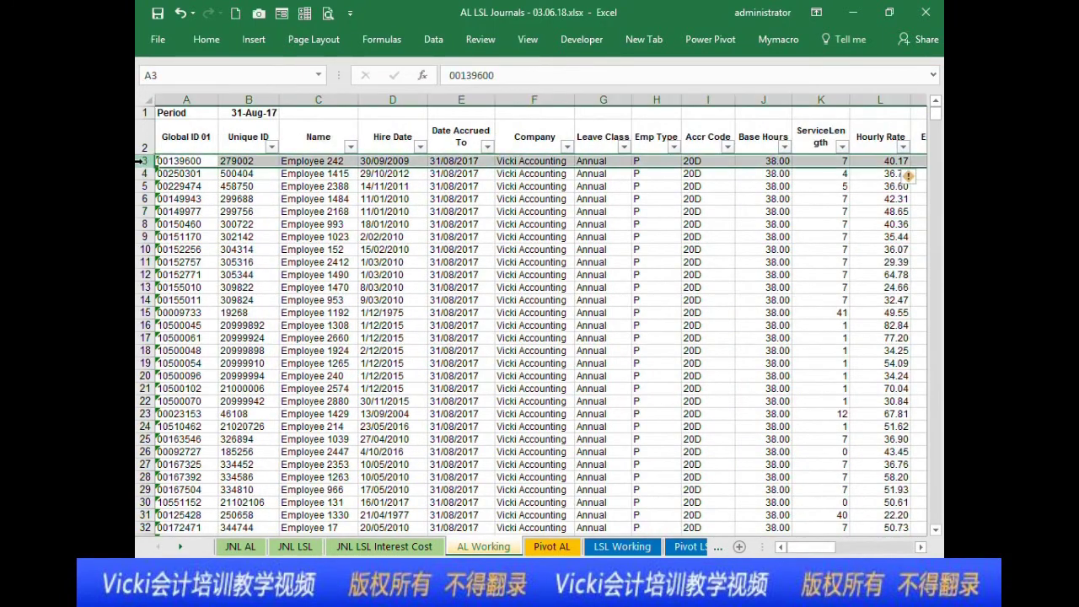
key("ctrl+shift+Down")
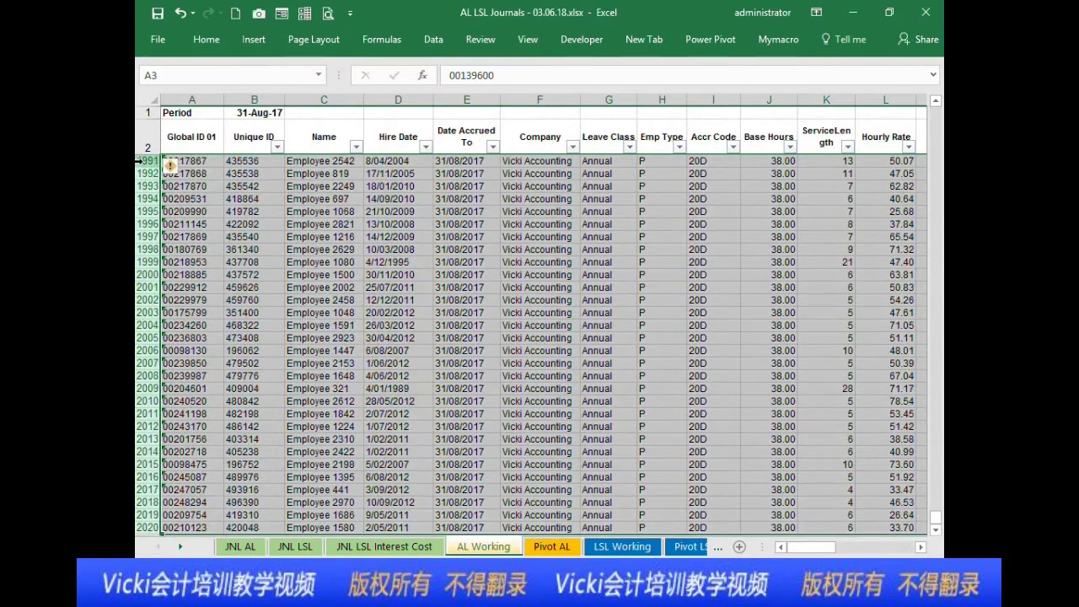
key("Delete")
scroll(612, 315, "up", 11)
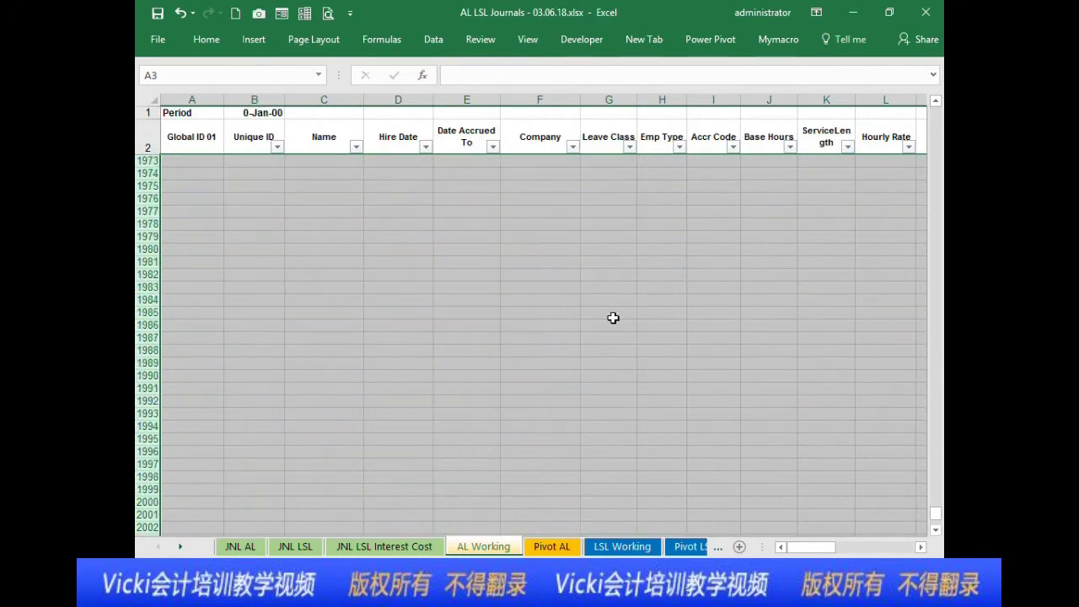
left_click_drag(936, 511, 936, 110)
left_click(191, 163)
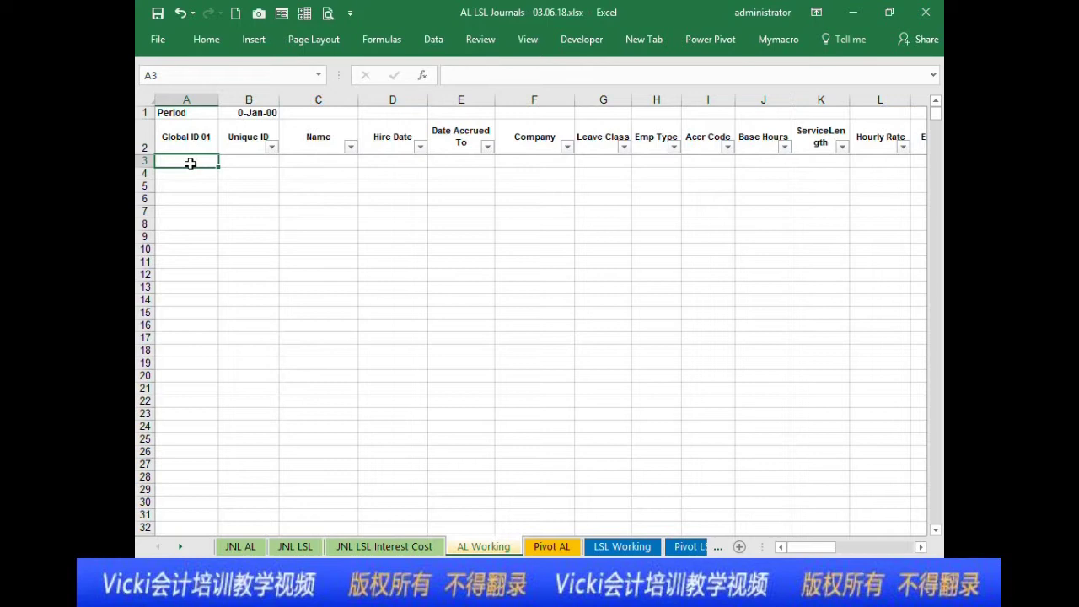
Step: Compare the column headings of the AL Report's Aug 17 sheet with those of the AL Working sheet
mouse_move(808, 548)
left_mouse_down()
mouse_move(870, 547)
mouse_move(808, 547)
left_mouse_up()
left_click(506, 595)
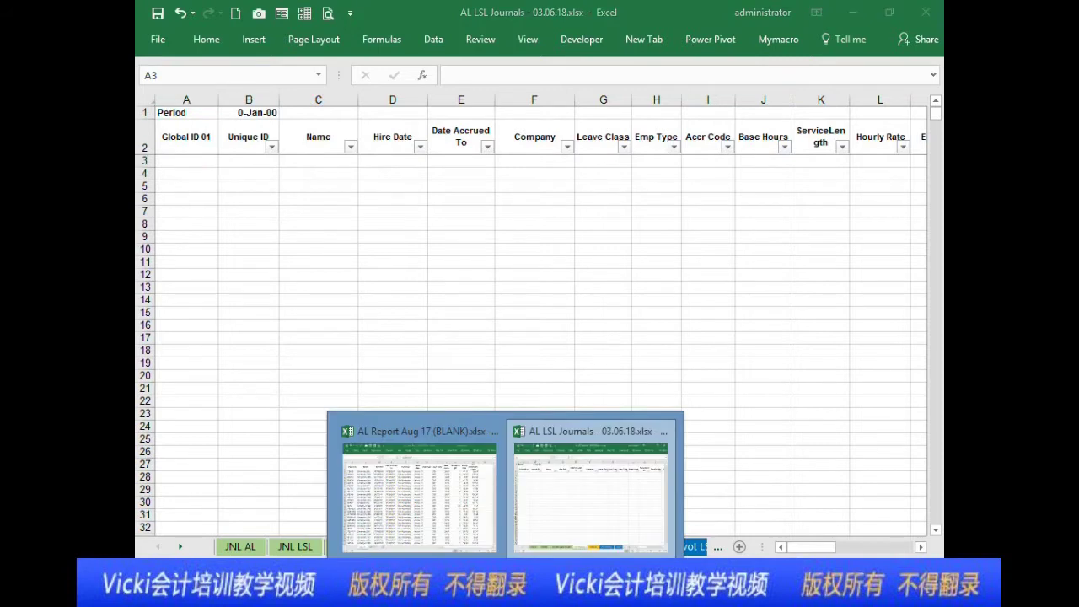
left_click(434, 489)
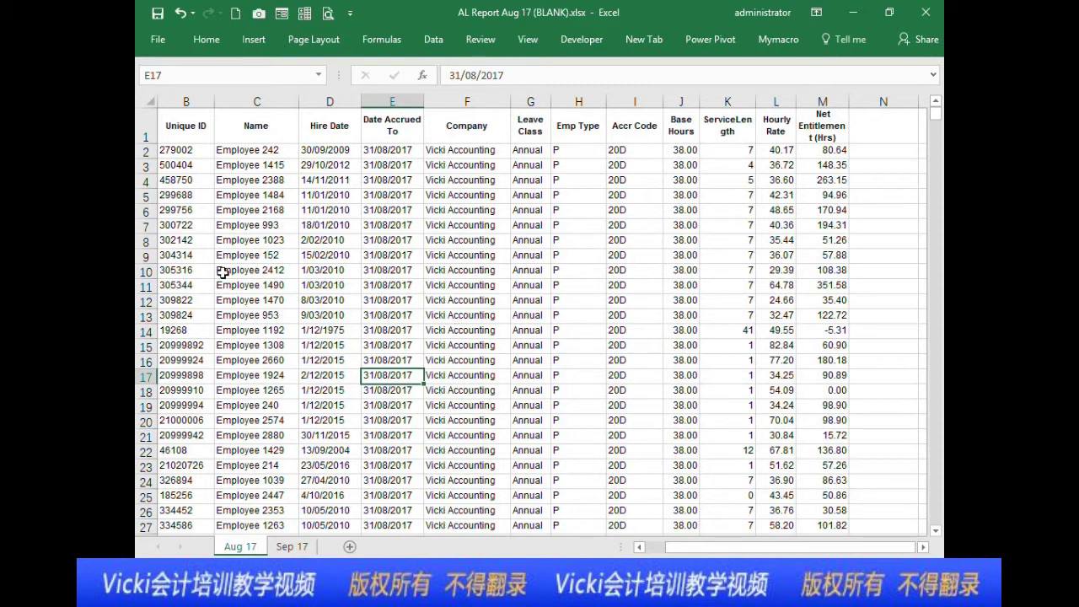
key("ctrl+Tab")
left_click(390, 290)
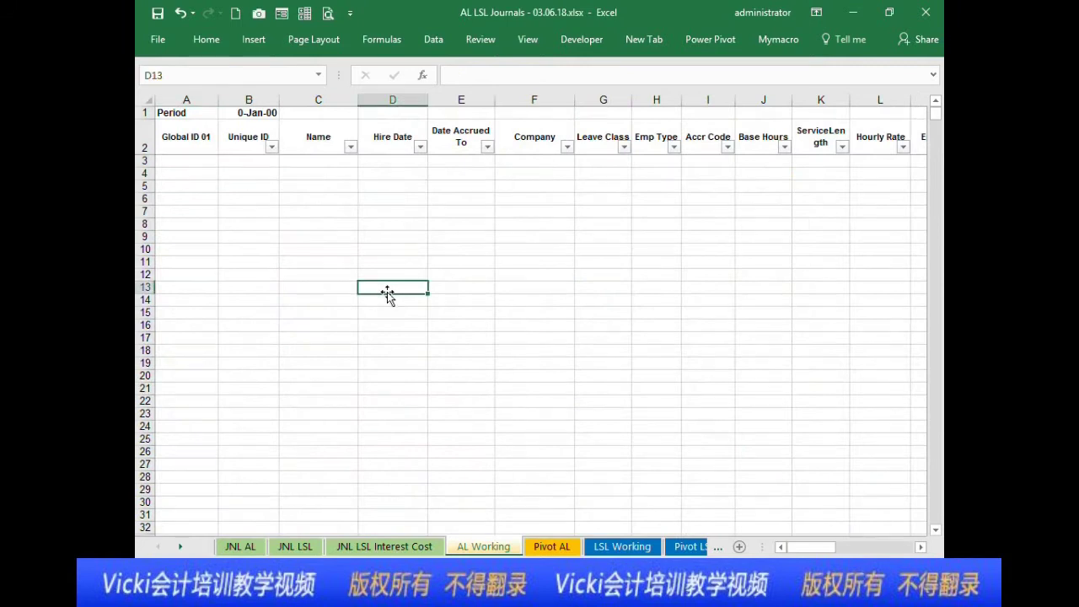
left_click(190, 132)
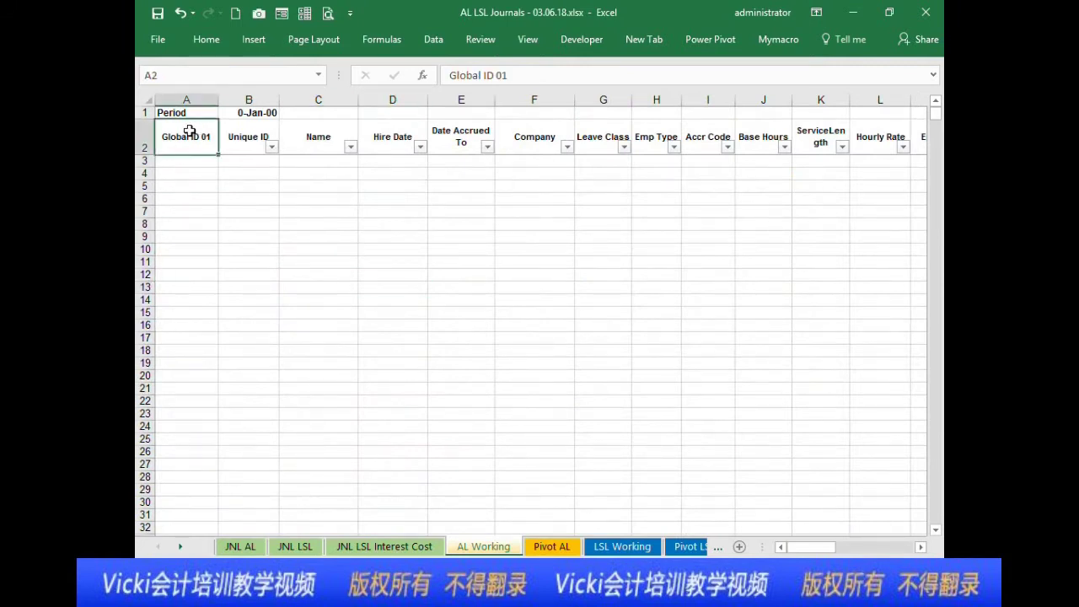
key("ctrl+Tab")
left_click_drag(180, 128, 762, 137)
left_click(879, 125)
key("ctrl+Tab")
key("ctrl+Tab")
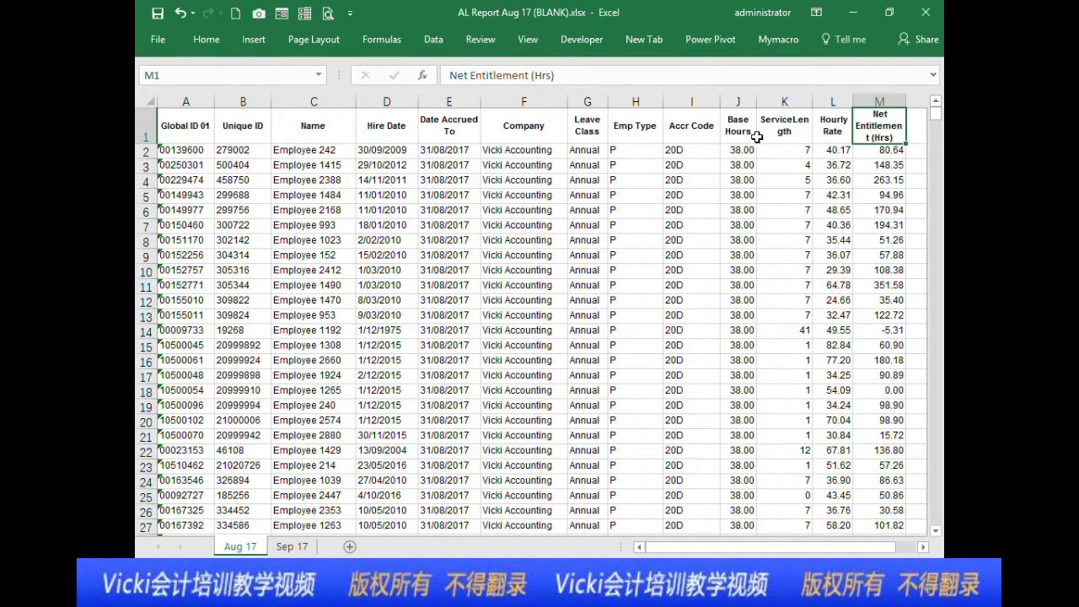
Step: Copy all employee rows from row 2 down on the report's Aug 17 sheet and paste them into AL Working from cell A3
left_click(878, 155)
key("ctrl+shift+Left")
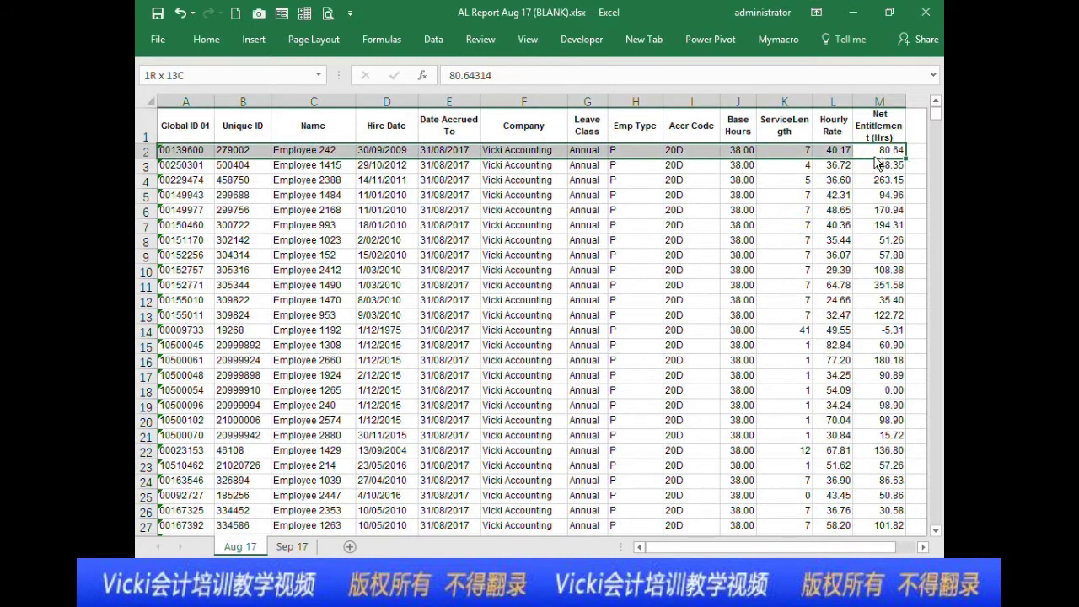
key("ctrl+shift+Down")
key("ctrl+c")
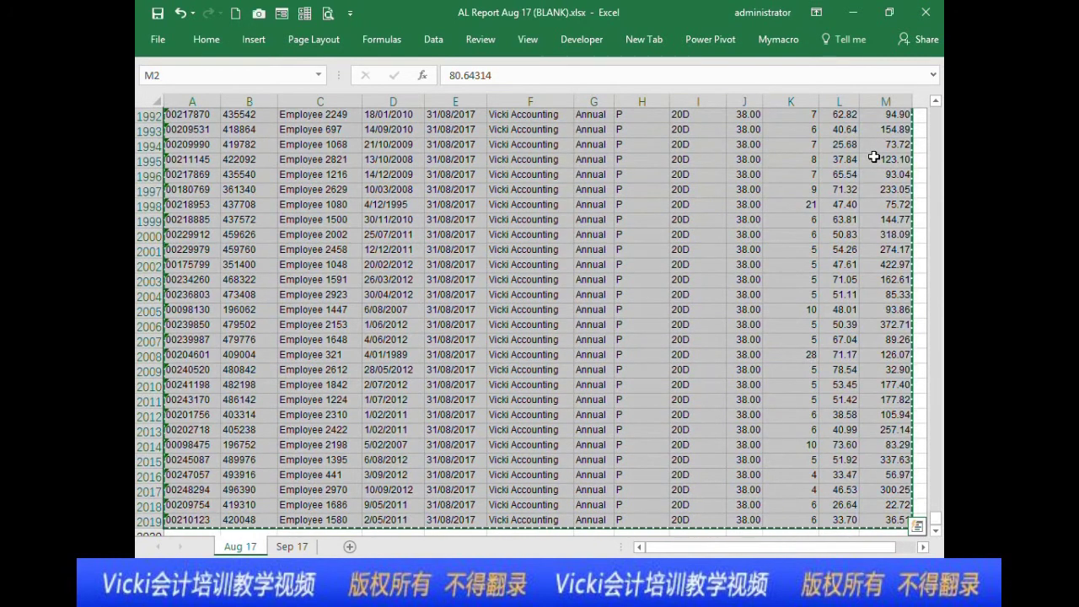
key("ctrl+Tab")
left_click(299, 173)
left_click_drag(222, 173, 148, 174)
left_click(183, 160)
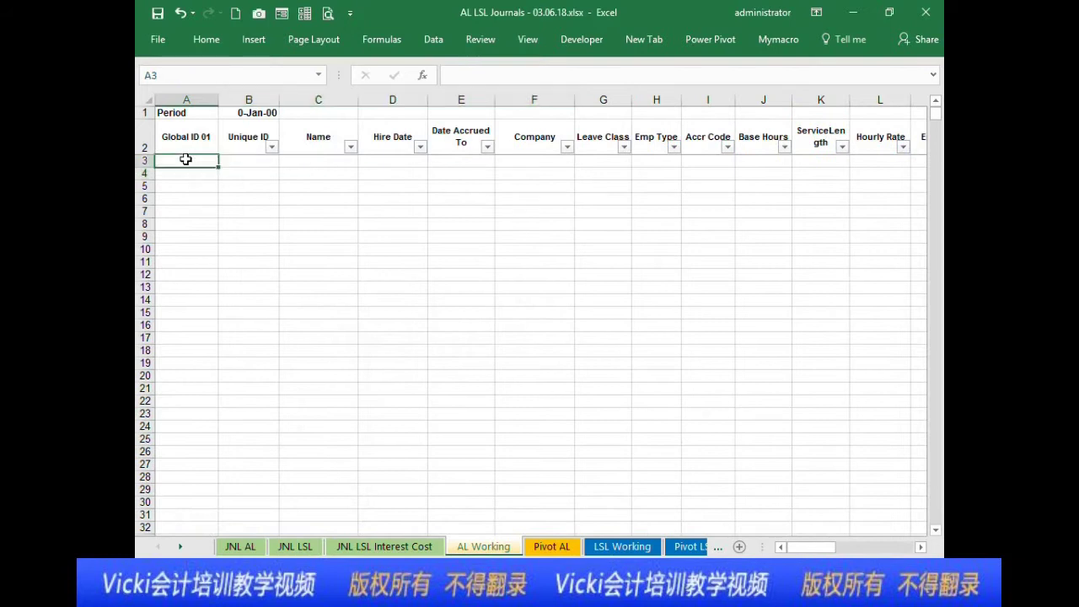
key("ctrl+v")
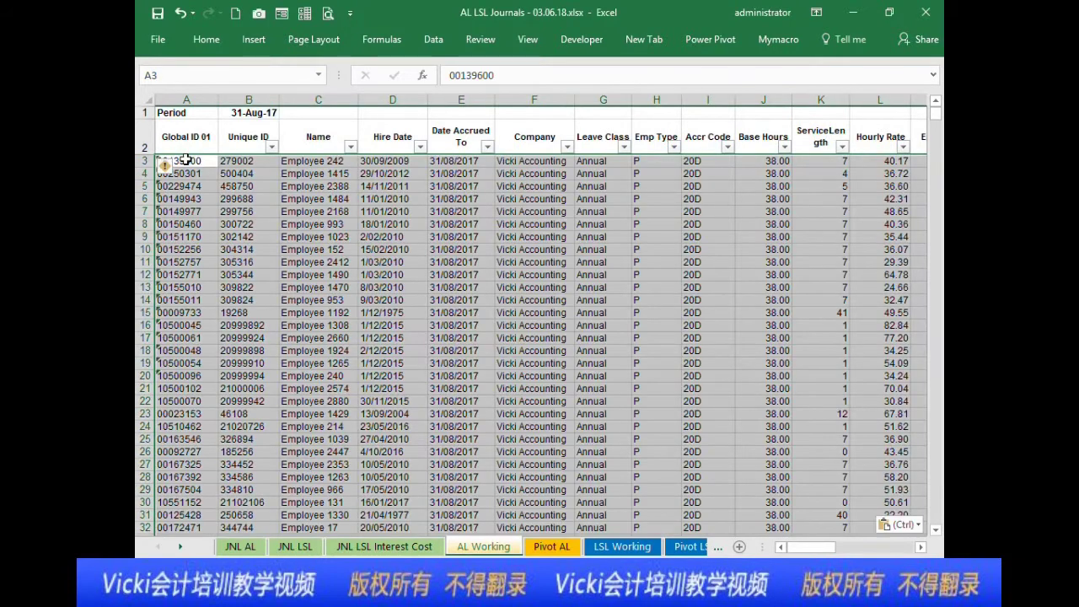
Step: Review the pasted columns on the AL Working sheet and the accrual entries on the JNL AL sheet
left_click_drag(533, 185, 810, 210)
left_click(736, 173)
left_click(725, 226)
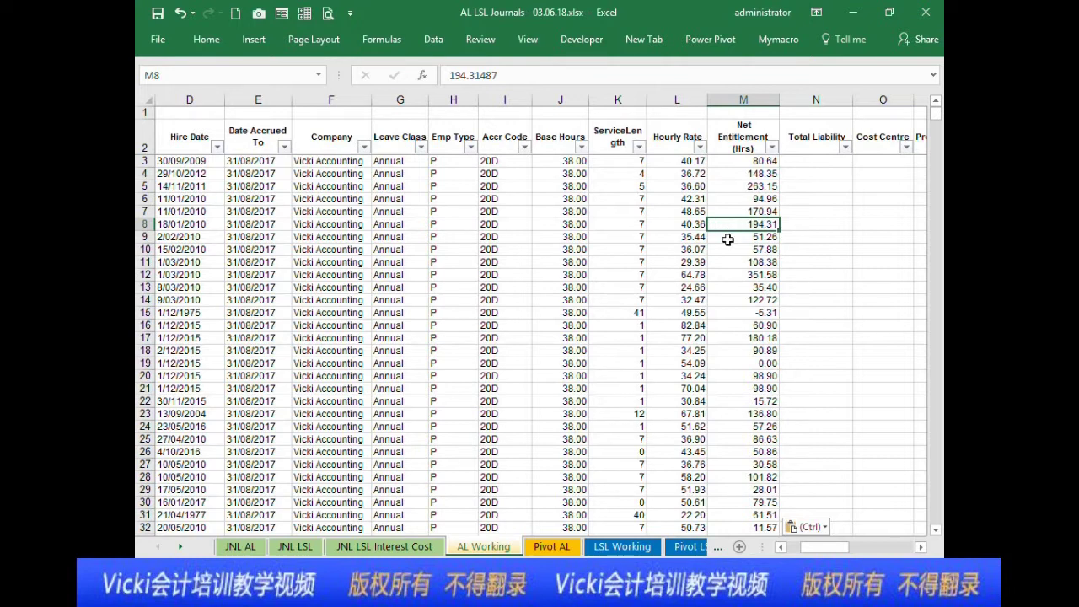
left_click_drag(807, 546, 791, 550)
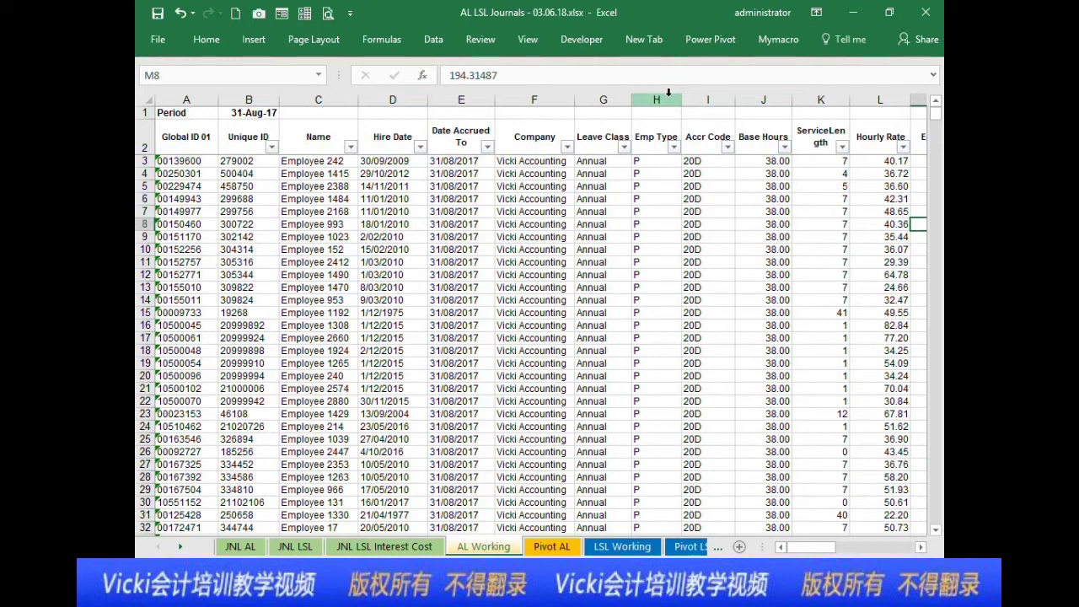
left_click(257, 553)
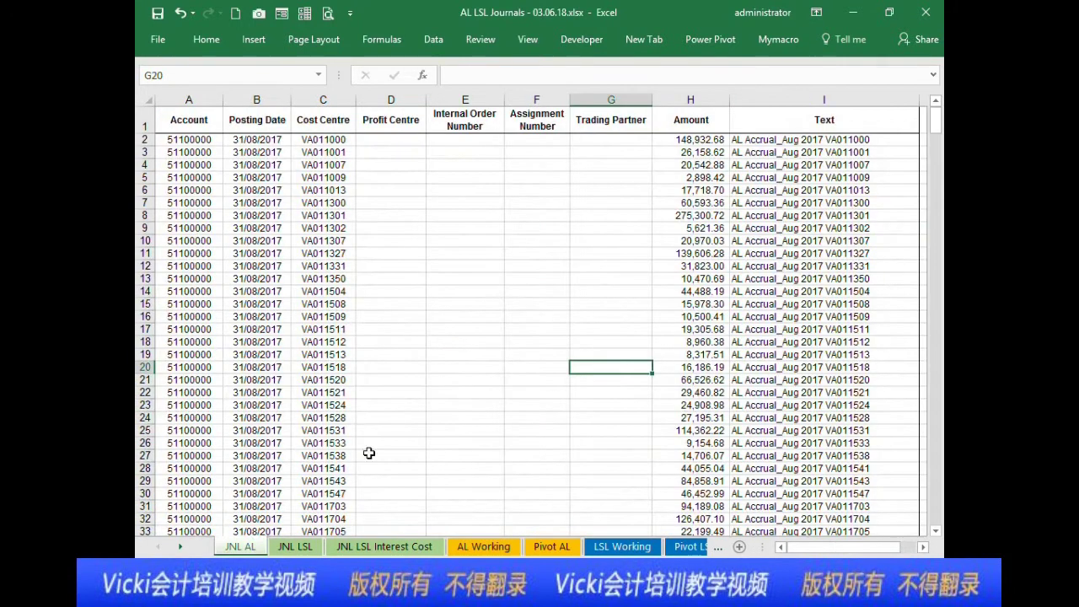
left_click(498, 550)
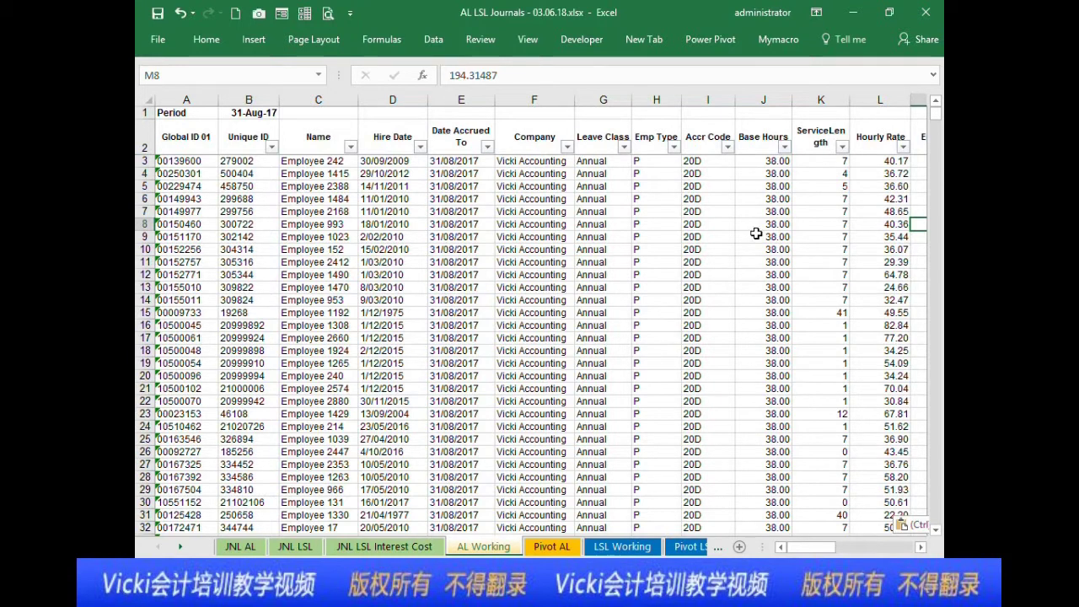
Step: Enter the formula =L3*M3 in Total Liability cell N3, multiplying the hourly rate by the net entitlement hours
left_click(764, 162)
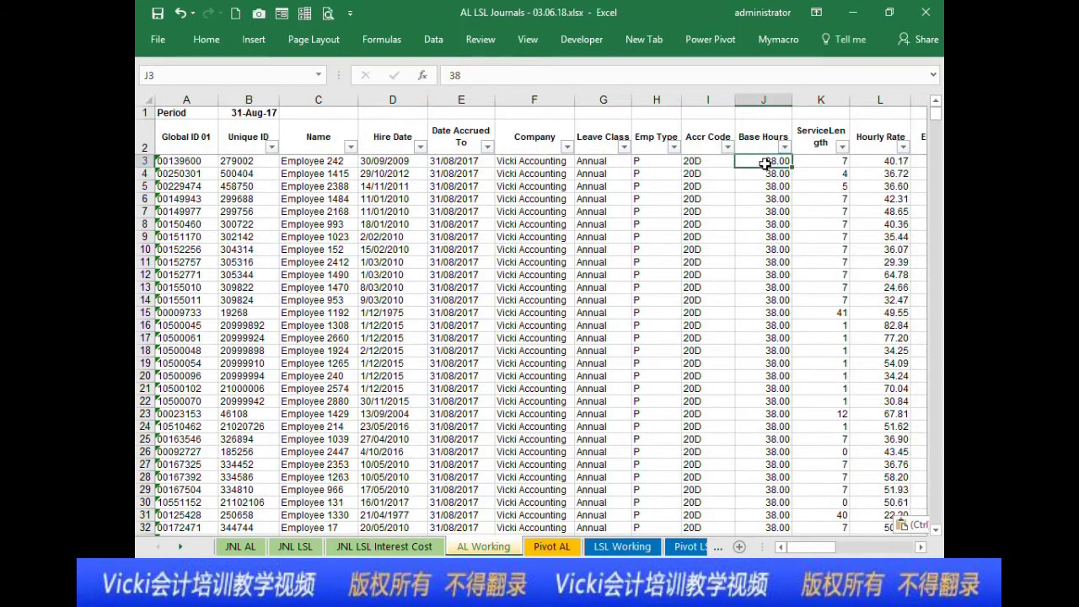
key("Right")
key("Right")
key("Right")
key("Right")
key("Right")
key("Left")
key("Left")
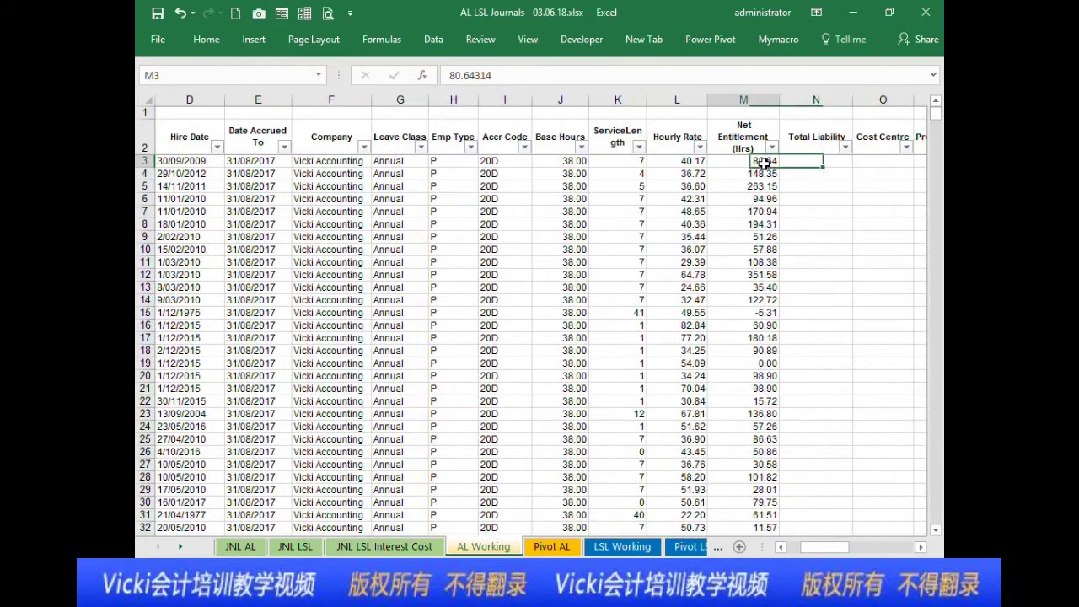
key("Left")
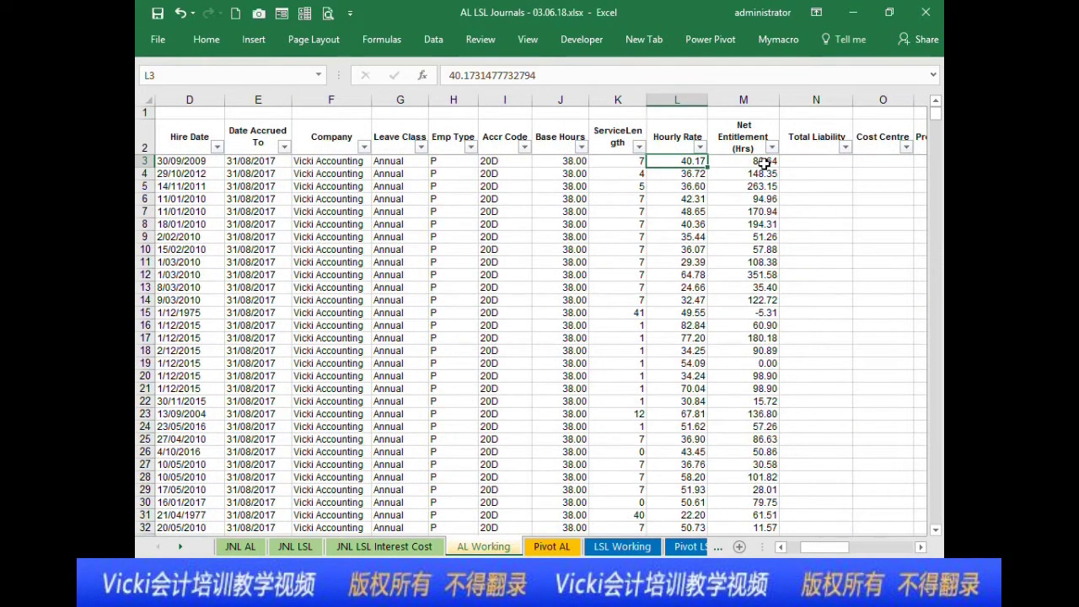
key("Right")
key("Right")
key("Right")
key("Right")
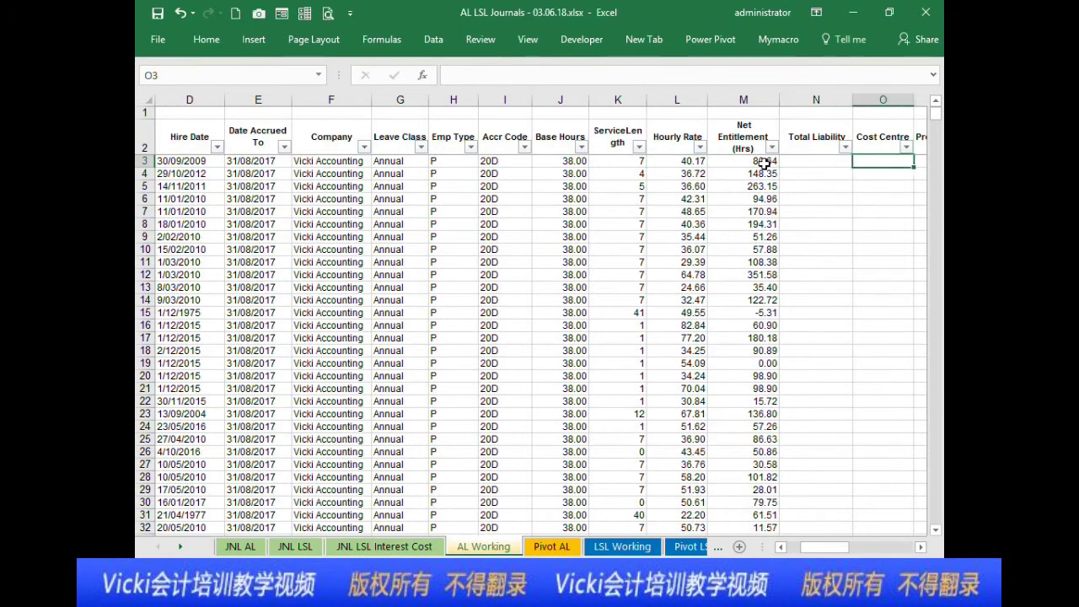
key("Left")
key("Left")
type("=")
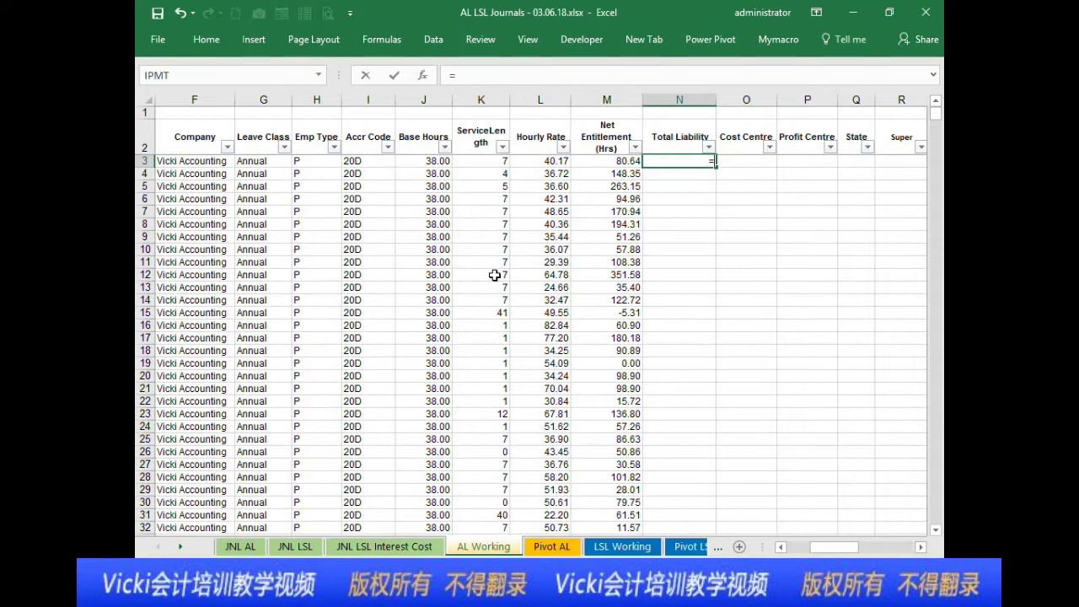
key("Left")
key("Left")
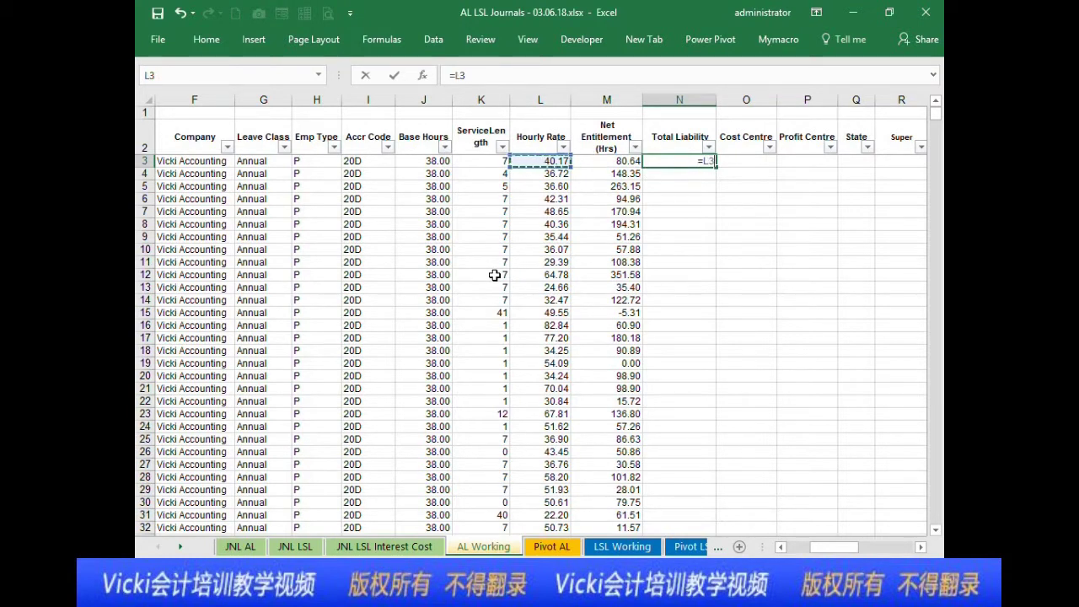
type("*")
key("Left")
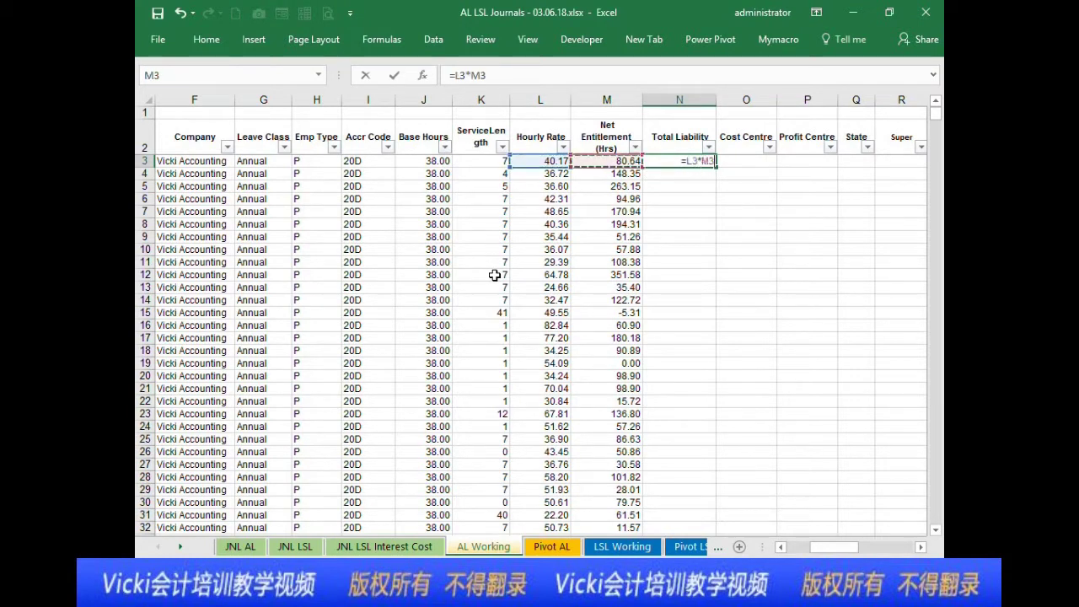
key("Return")
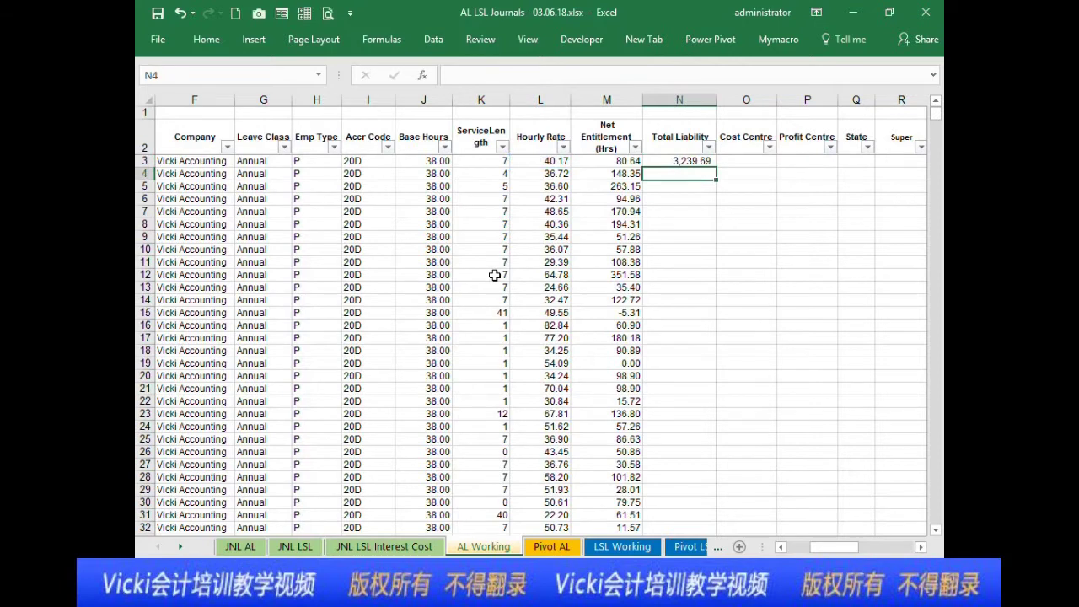
Step: Fill the N3 Total Liability formula down the column for all employee rows
scroll(495, 276, "right", 2)
left_click(403, 161)
left_click(542, 160)
double_click(579, 166)
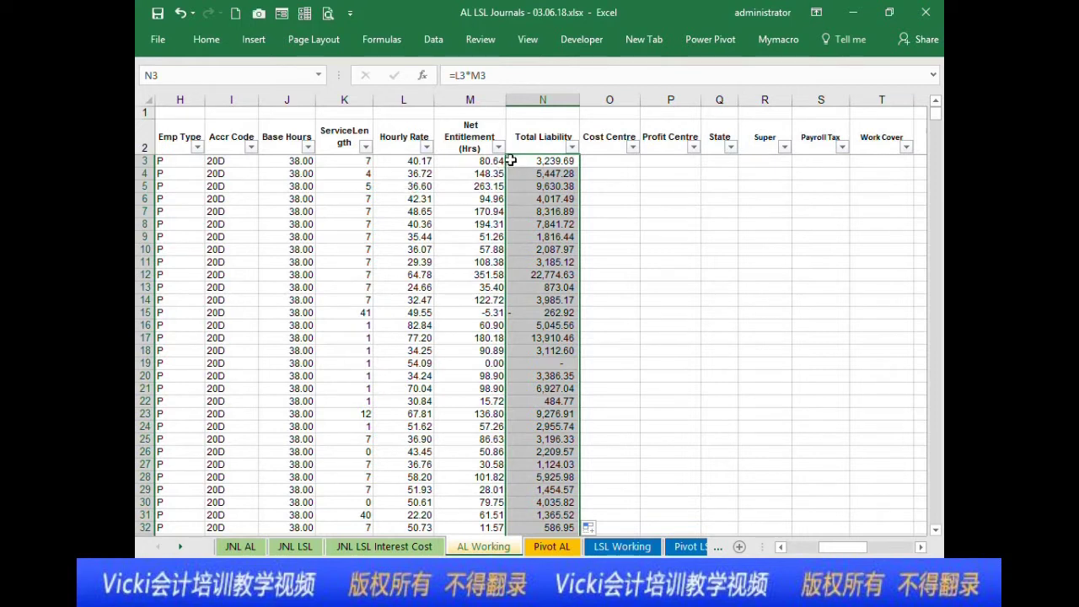
Step: Examine row 3 of the AL Working sheet from the Cost Centre column back to the Company column
left_click(628, 136)
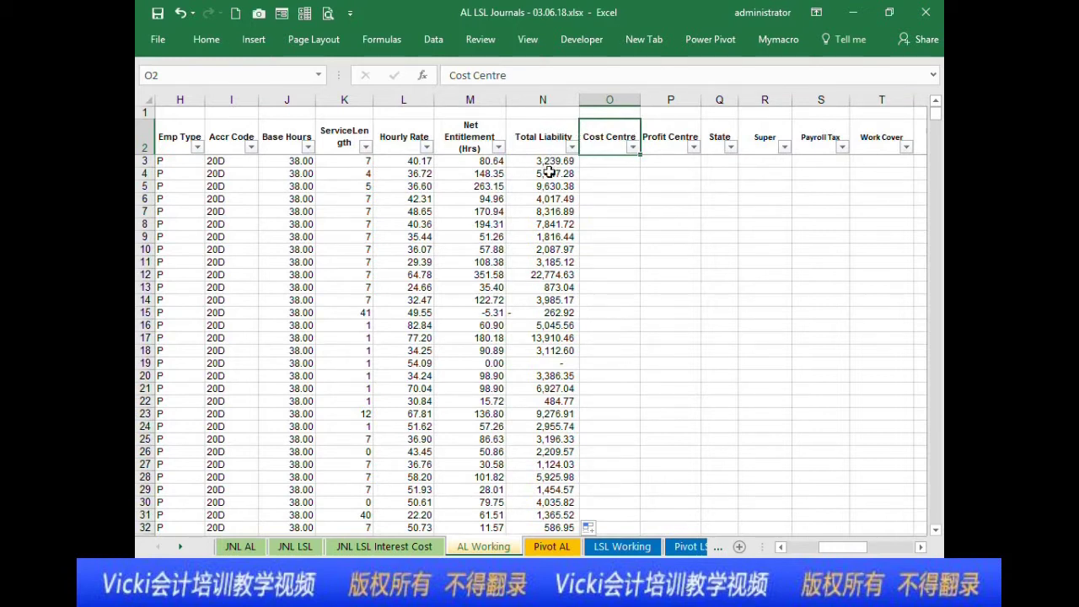
left_click(607, 165)
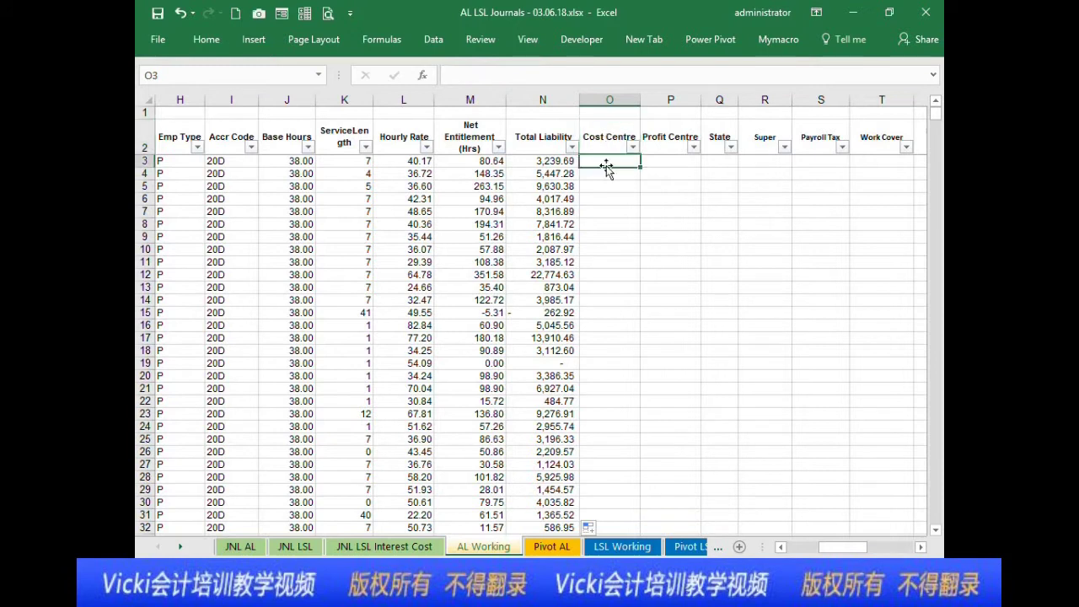
key("Left")
key("Left")
key("Left")
key("Left")
key("Left")
key("Left")
key("Left")
key("Left")
key("Left")
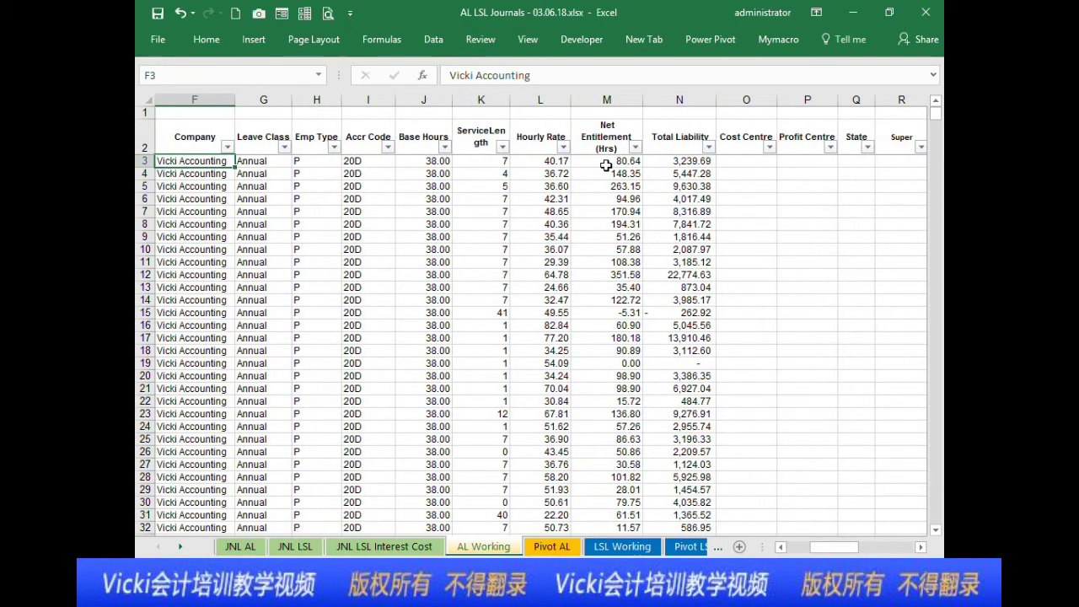
Step: Open the Employee Details sheet and examine its Name, Cost Centre, Profit Centre and State columns
left_click(179, 547)
left_click(179, 547)
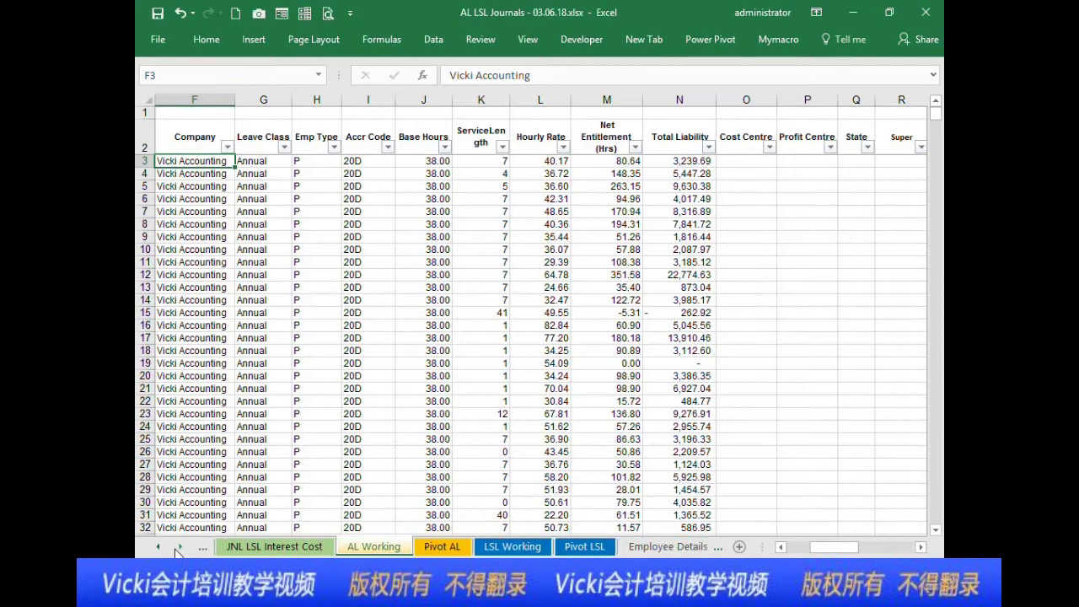
left_click(179, 547)
left_click(545, 548)
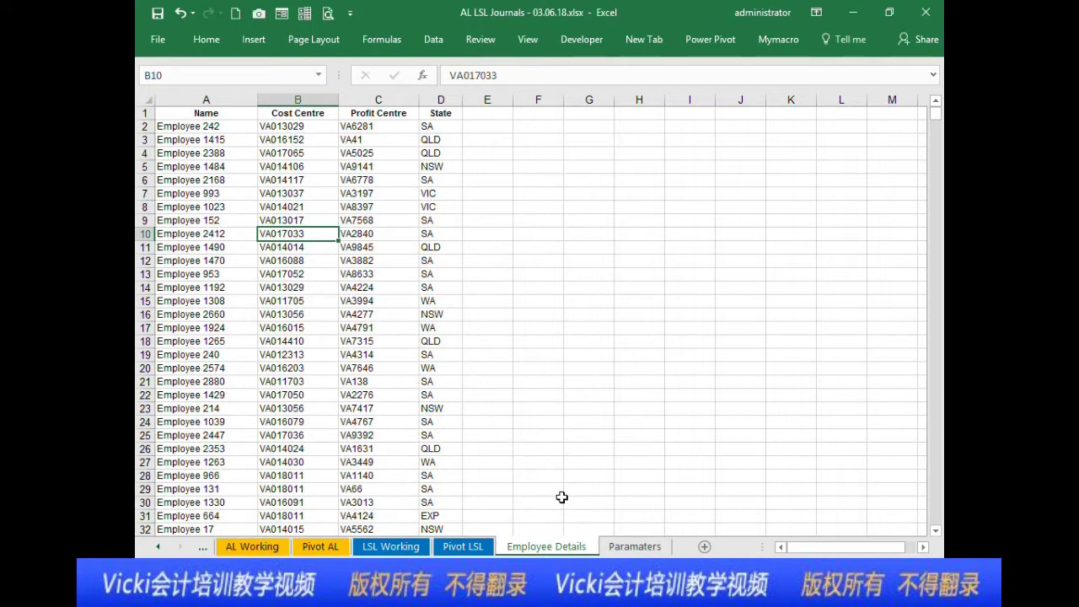
key("Left")
key("Up")
key("Up")
key("Right")
key("Left")
key("Up")
key("Up")
key("Up")
key("Up")
key("Up")
key("Up")
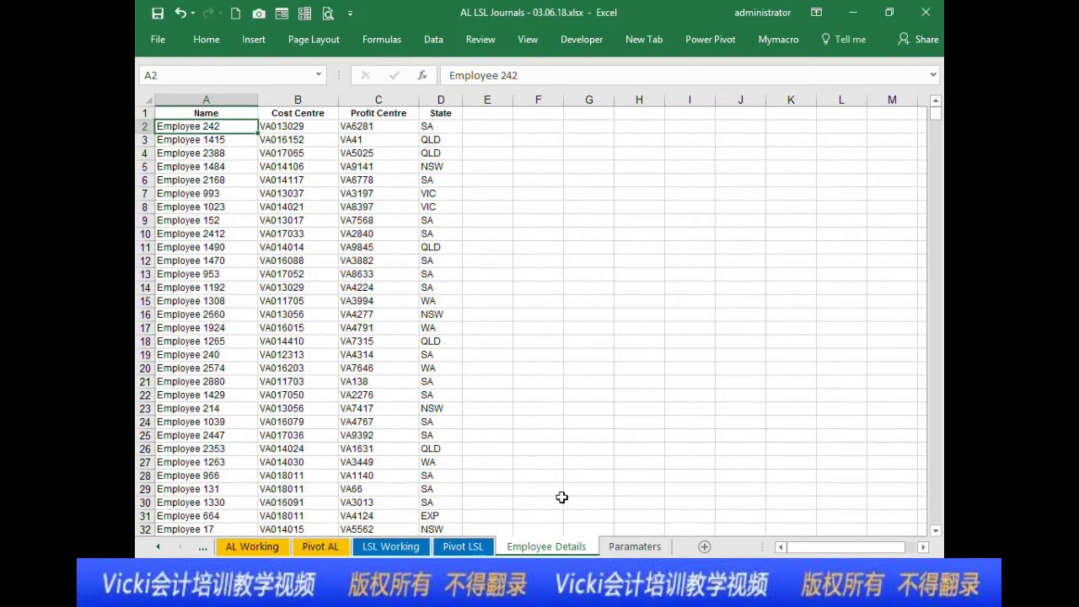
key("Right")
key("Left")
key("Down")
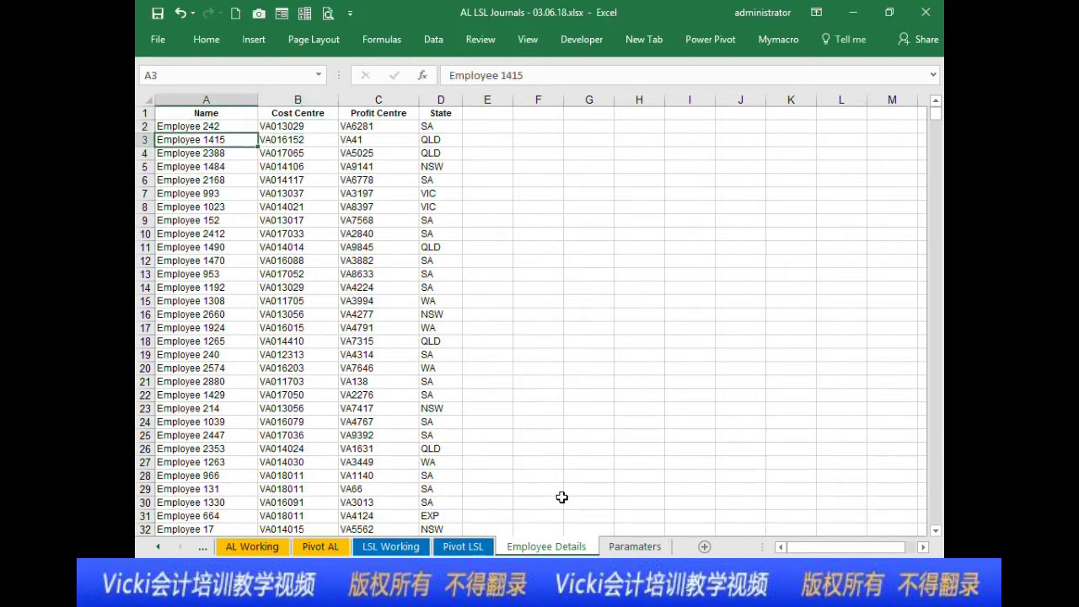
key("Up")
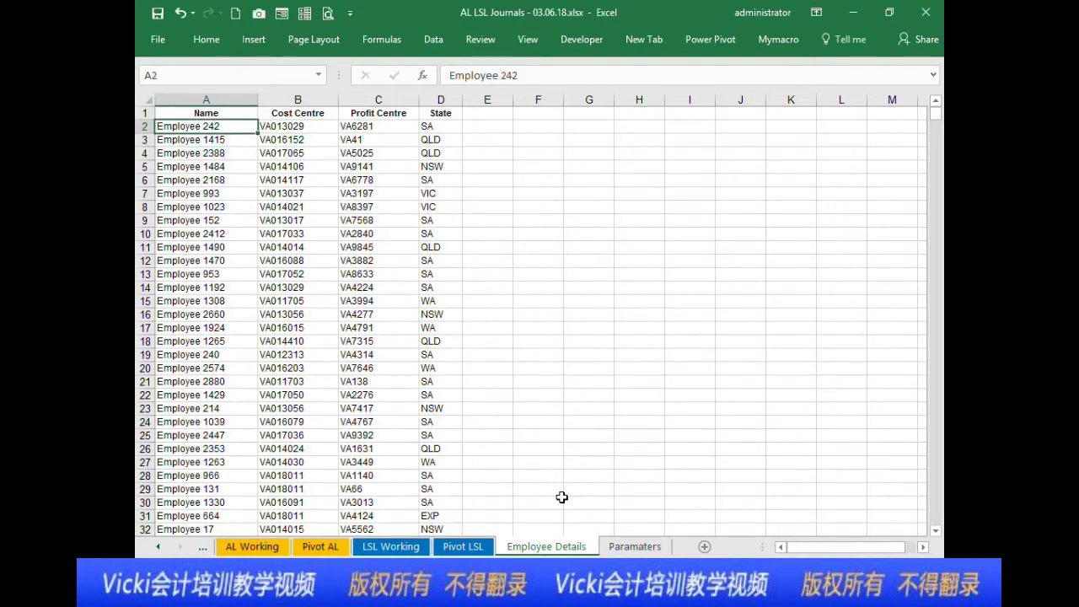
key("Right")
key("Right")
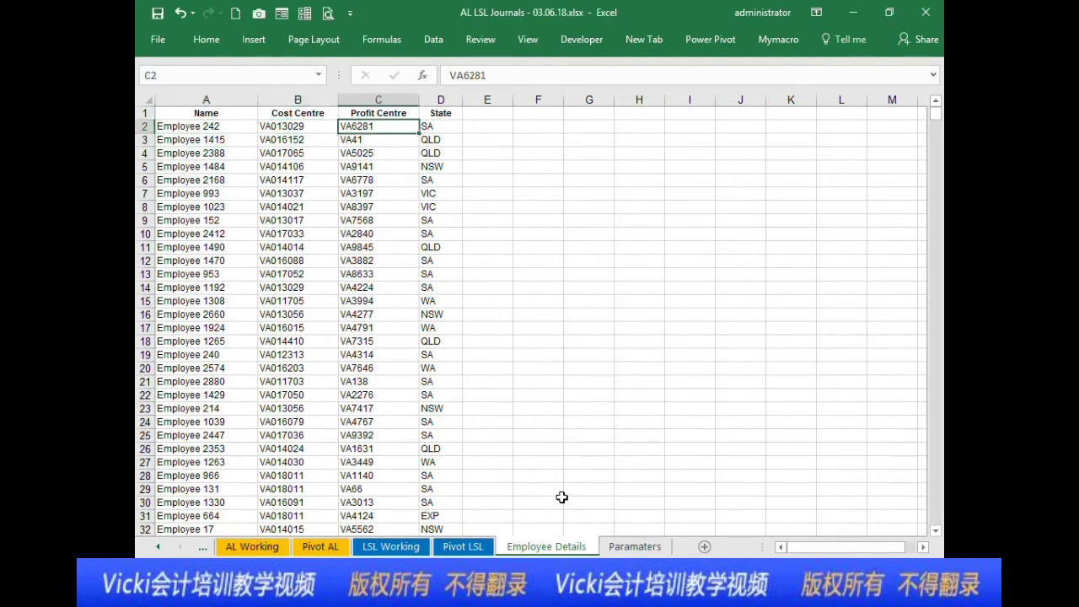
key("Right")
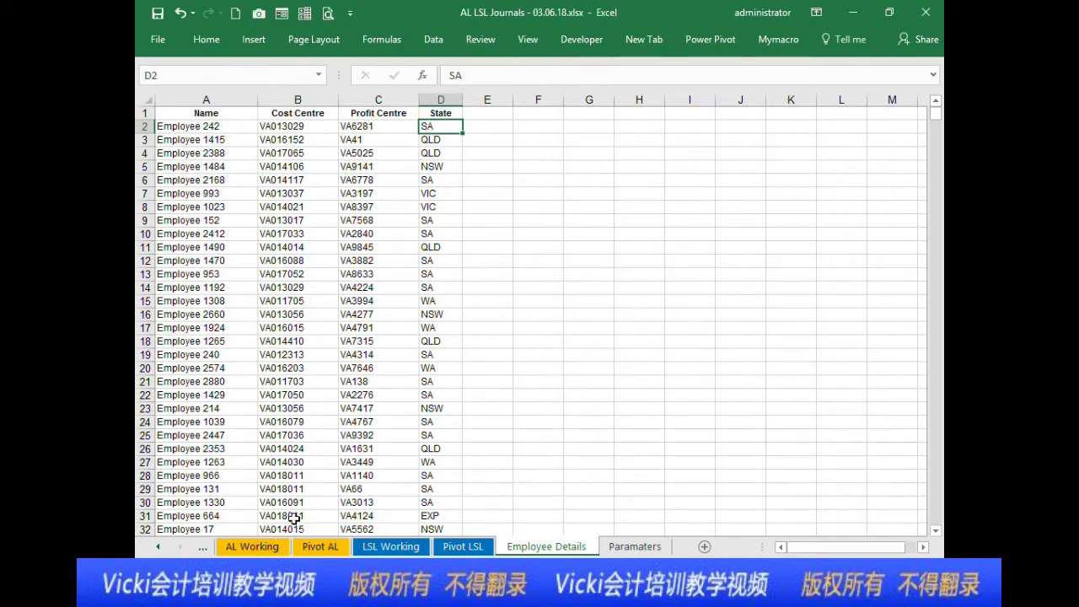
Step: Compare the employee name in row 3 of AL Working with the matching name and cost centre on Employee Details
left_click(258, 544)
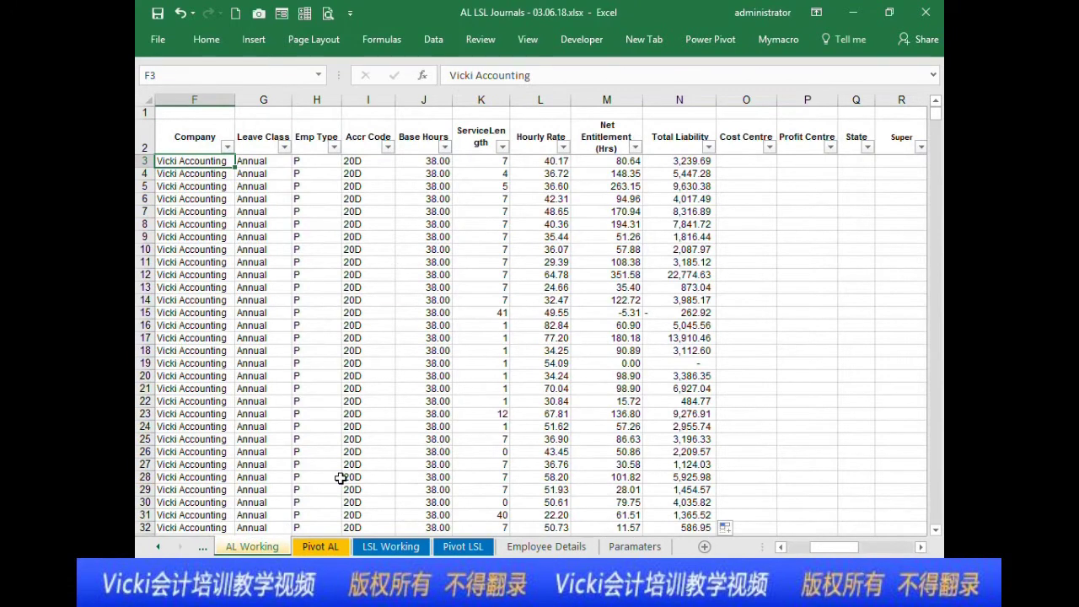
left_click(749, 163)
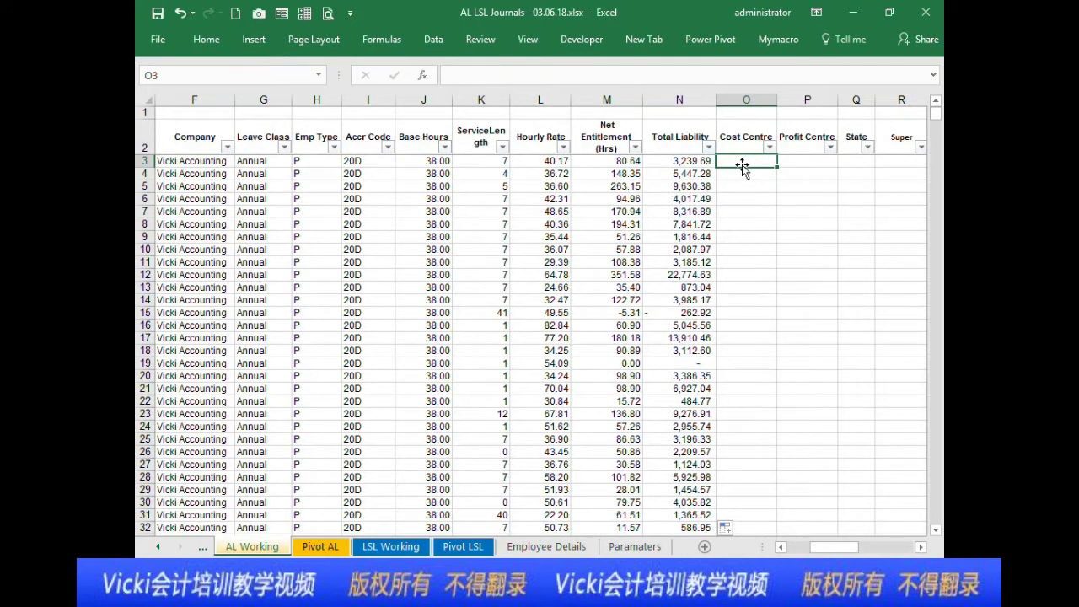
key("Left")
key("Left")
key("Left")
key("Left")
key("Left")
key("Left")
key("Left")
key("Left")
key("Left")
key("Left")
key("Left")
key("Left")
key("Left")
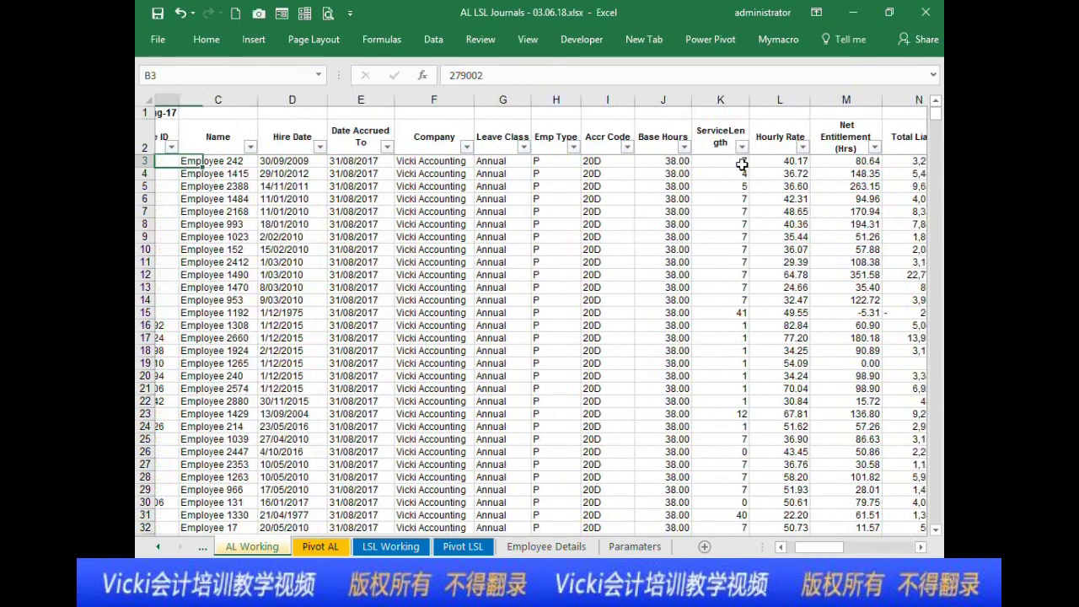
key("Left")
key("Right")
key("Right")
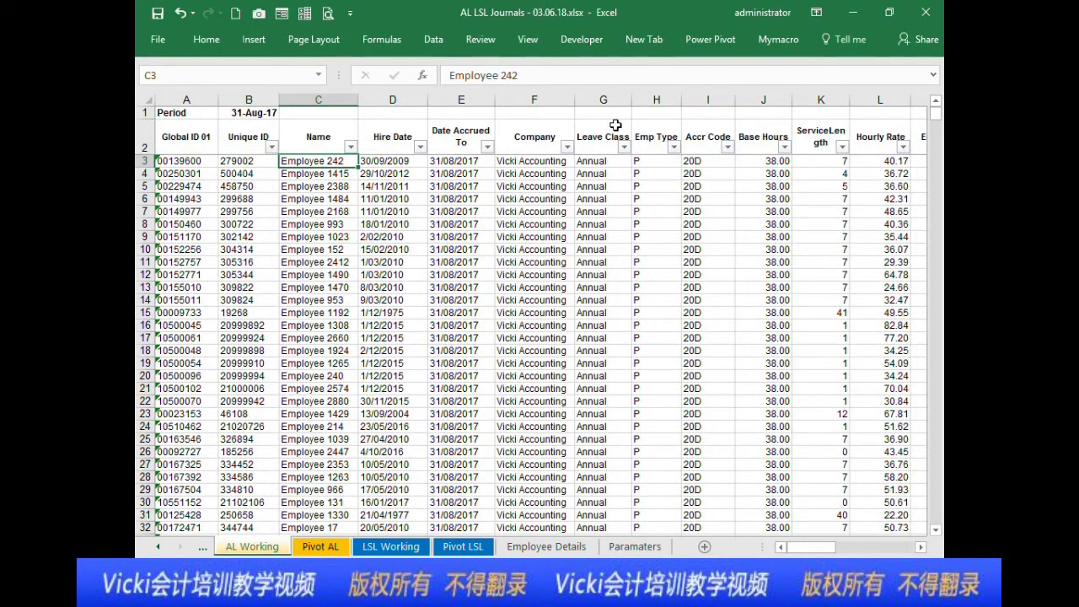
left_click(569, 550)
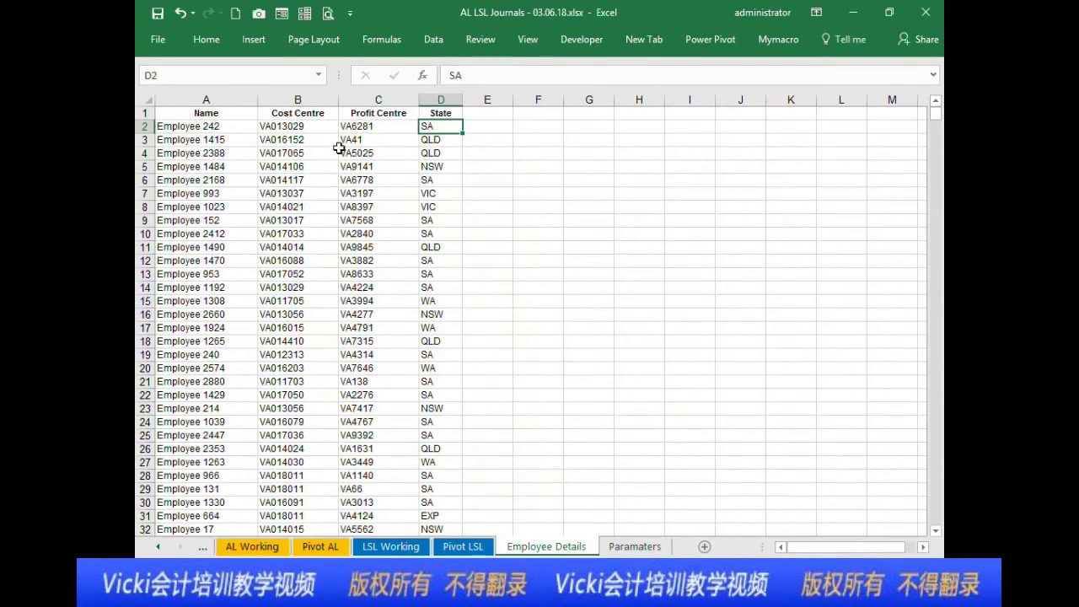
left_click(324, 128)
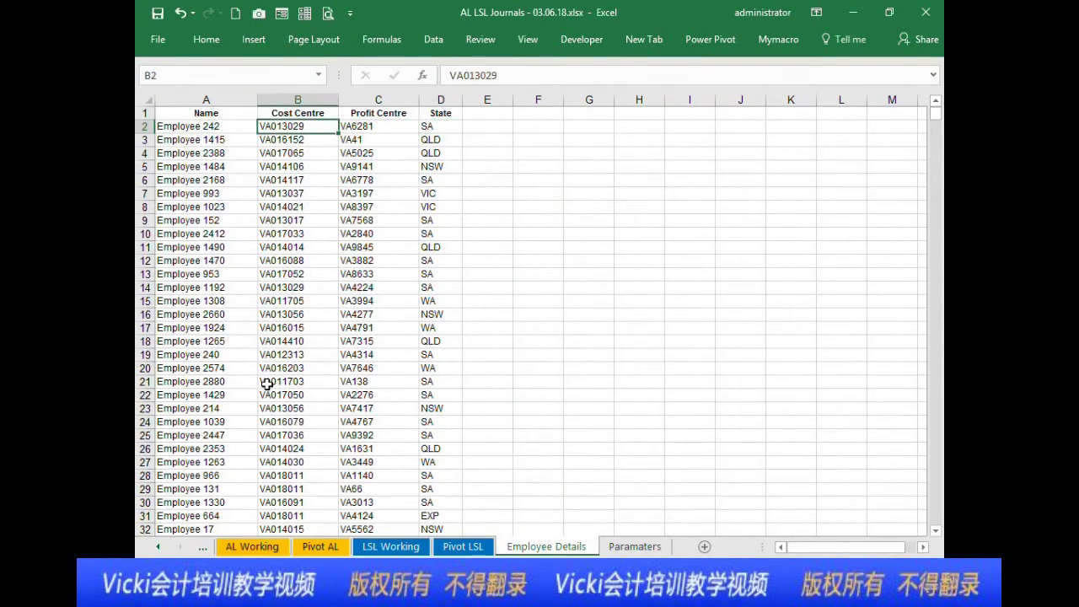
Step: In Cost Centre cell O3 of AL Working, start a VLOOKUP formula with the employee name in C3 as lookup value
left_click(277, 548)
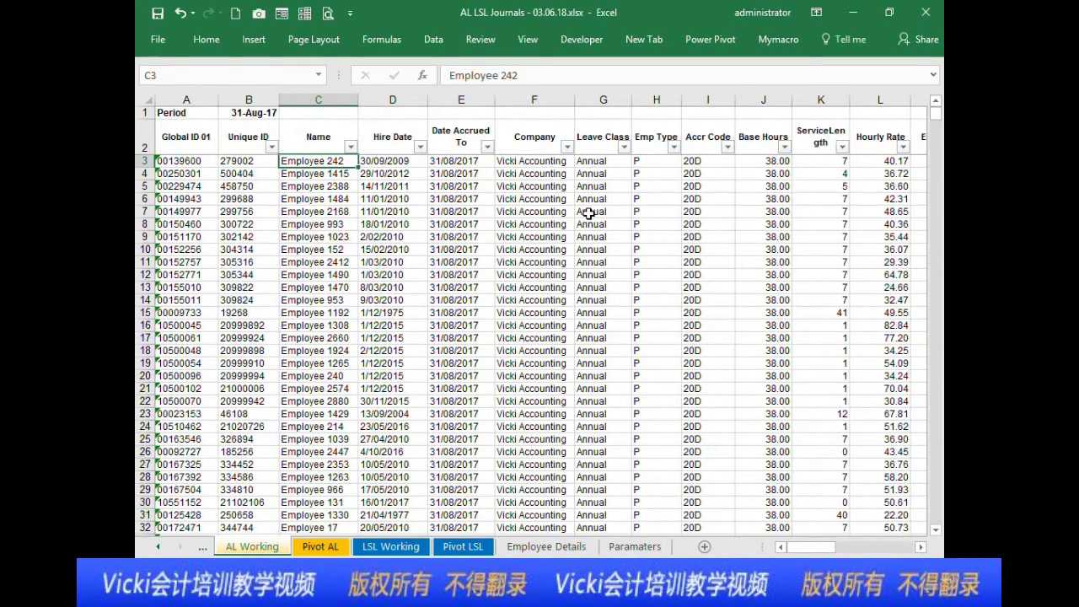
key("Right")
key("Right")
key("Right")
key("Right")
key("Right")
key("Right")
key("Right")
key("Right")
key("Right")
key("Right")
key("Right")
key("Right")
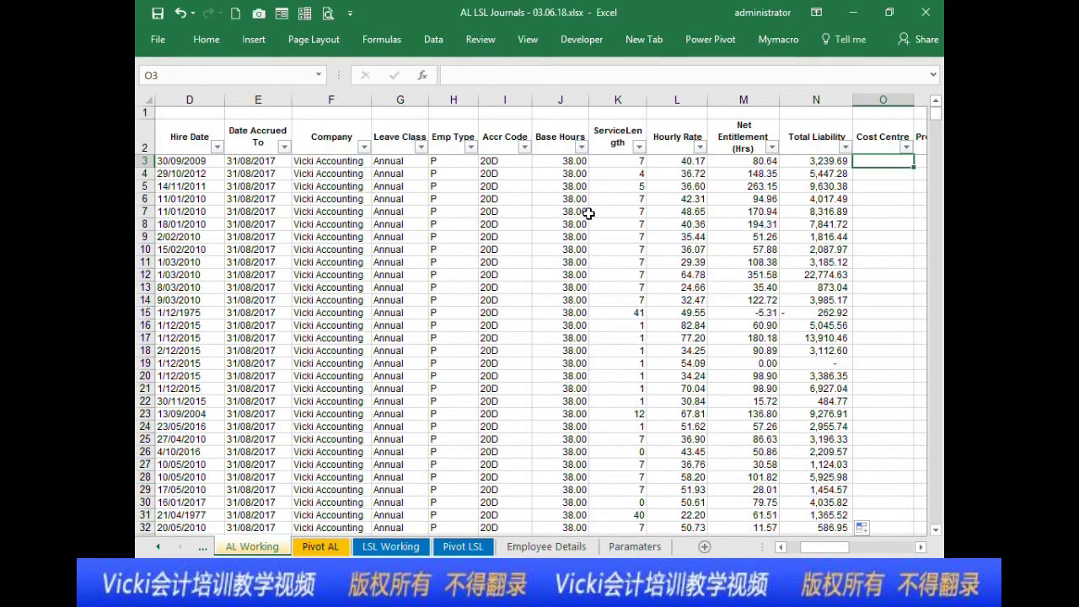
type("=vlookup")
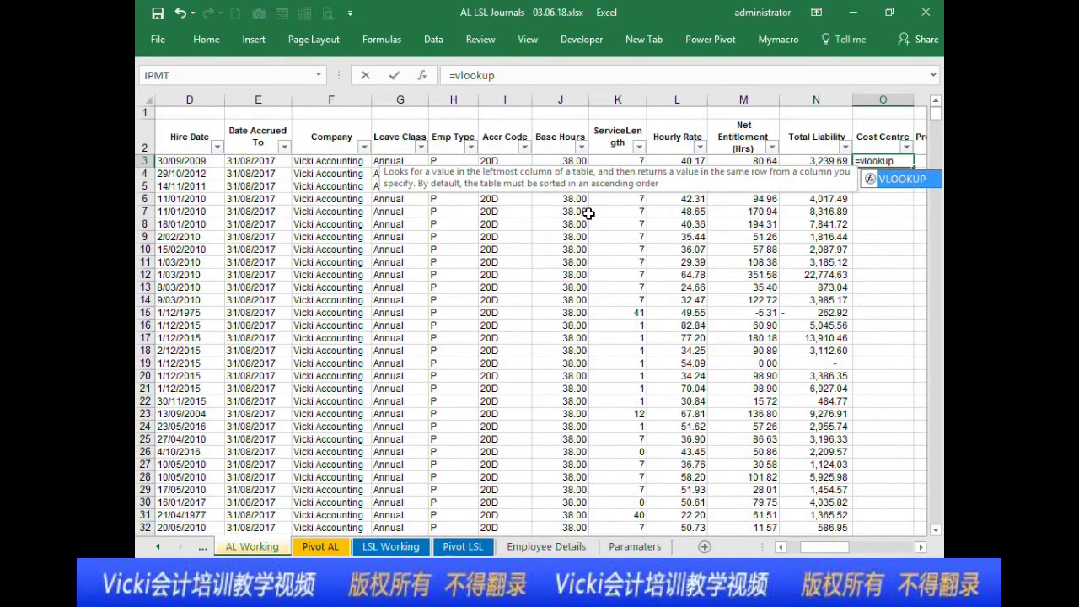
type("(")
key("Left")
key("Left")
key("Left")
key("Left")
key("Left")
key("Left")
key("Left")
key("Left")
key("Left")
key("Left")
key("Left")
key("Left")
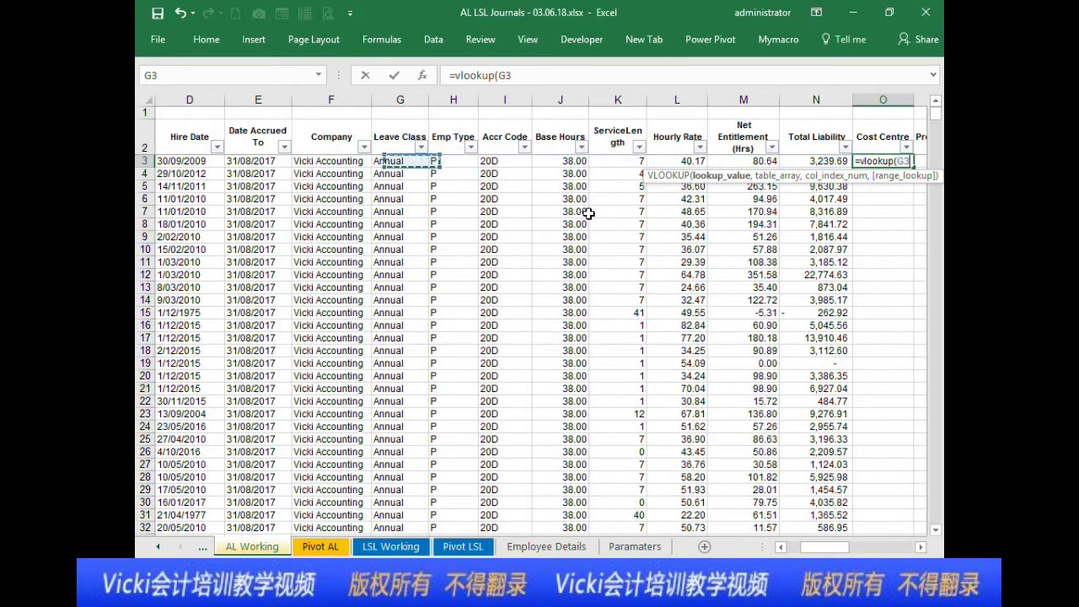
scroll(588, 213, "left", 1)
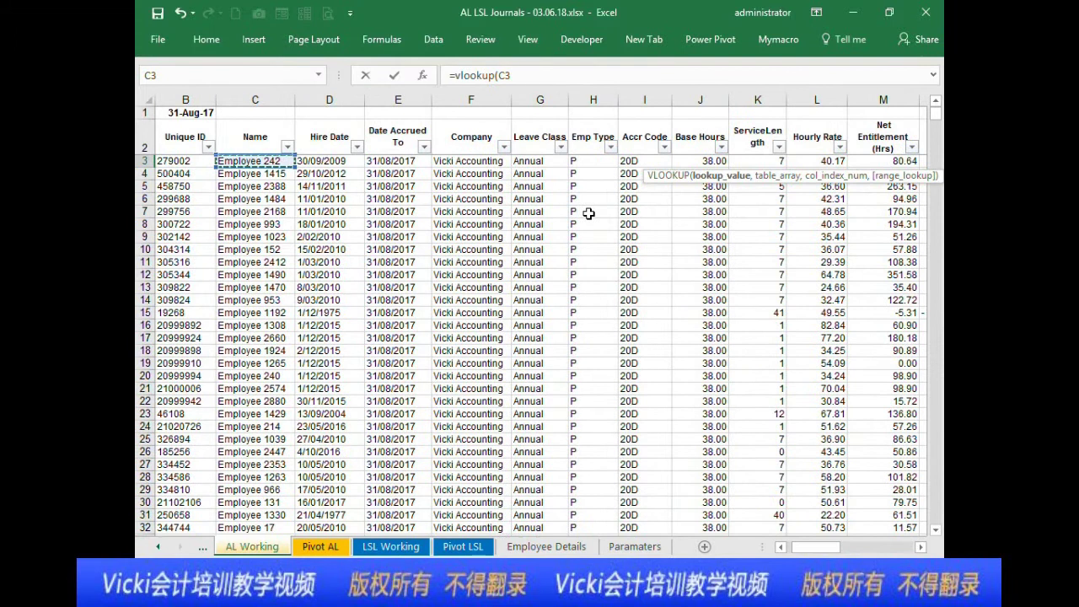
type(",")
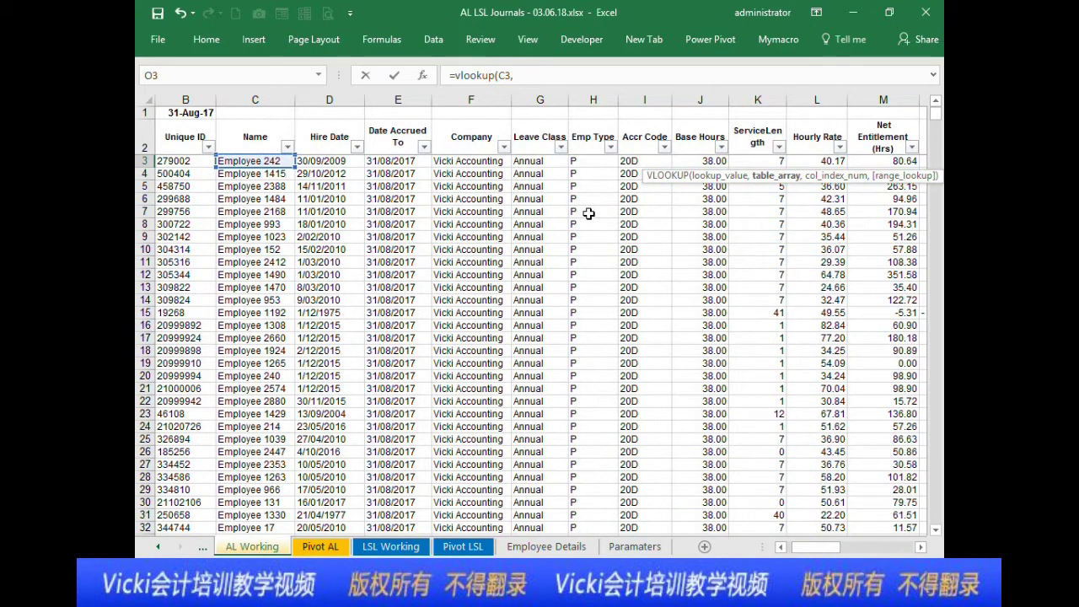
Step: Complete the O3 VLOOKUP with Employee Details columns A:B, column index 2 and exact match 0, and fill it down the Cost Centre column
left_click(544, 546)
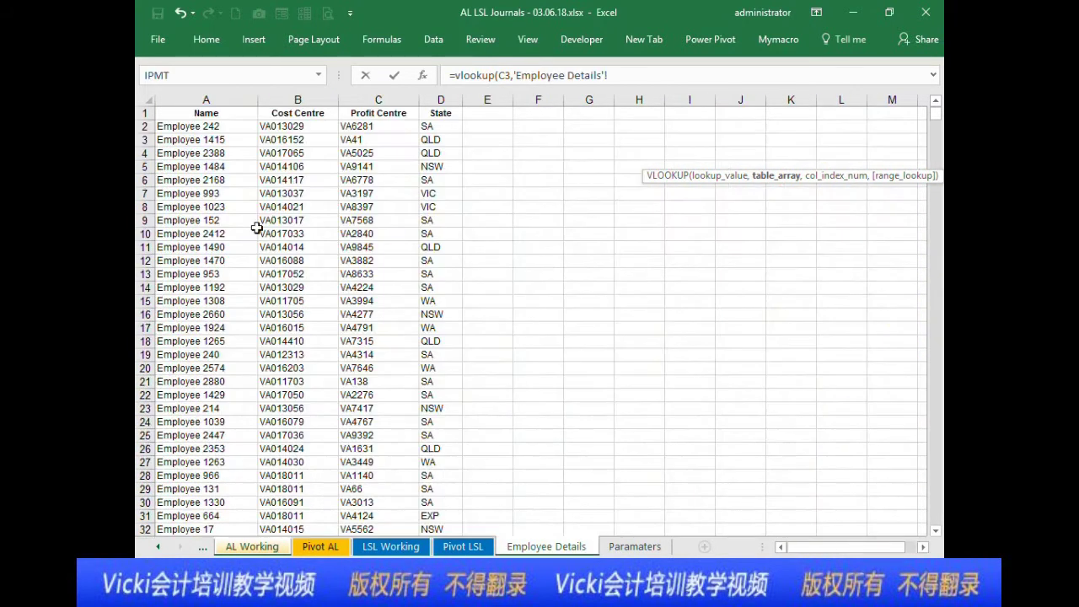
left_click(219, 102)
left_click_drag(219, 102, 296, 95)
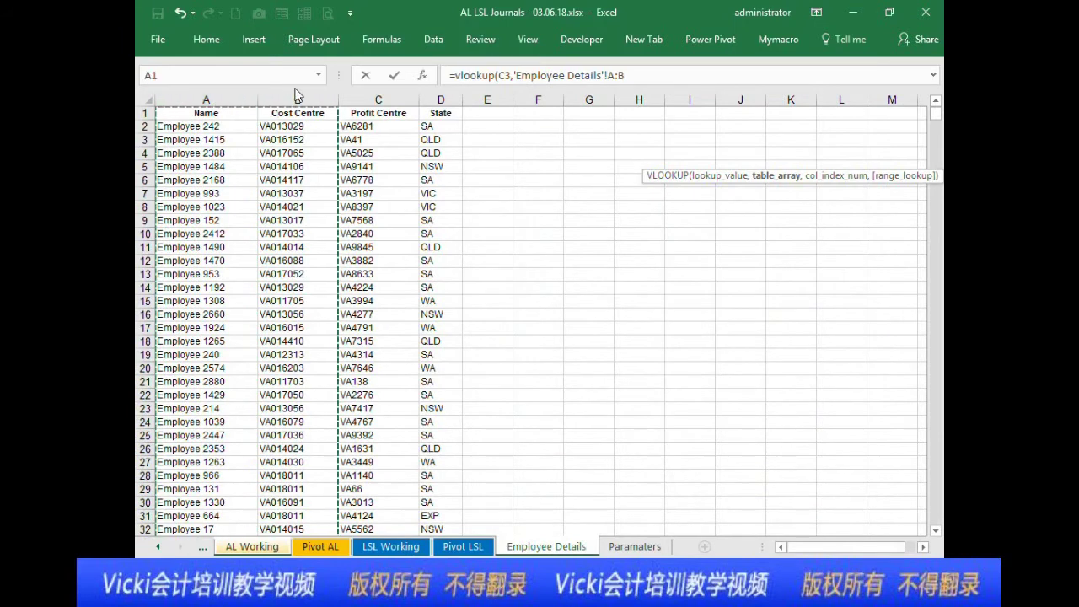
type(",2,0)")
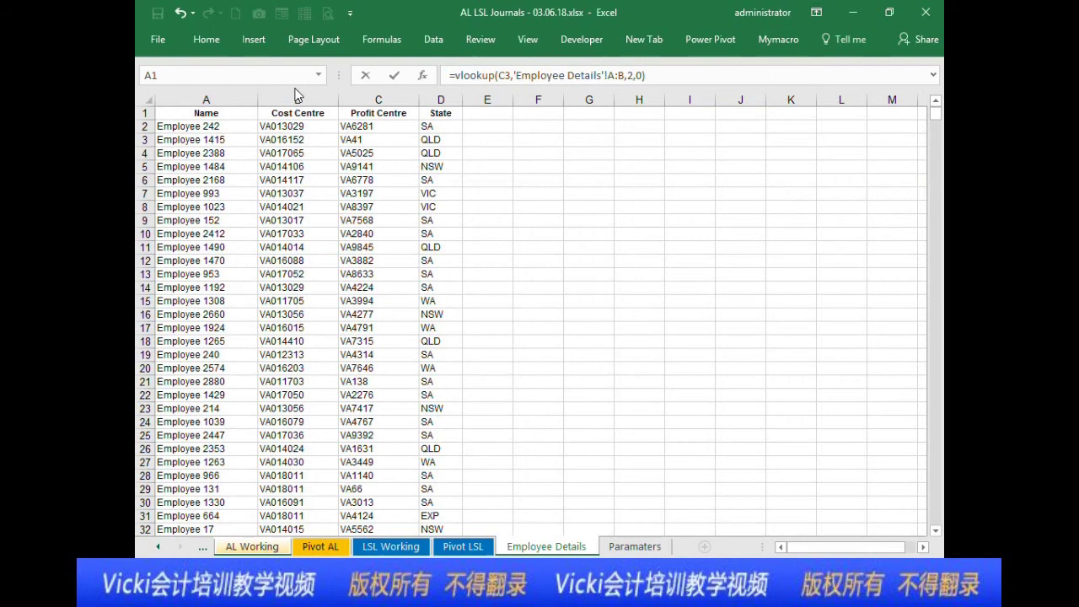
key("ctrl+Return")
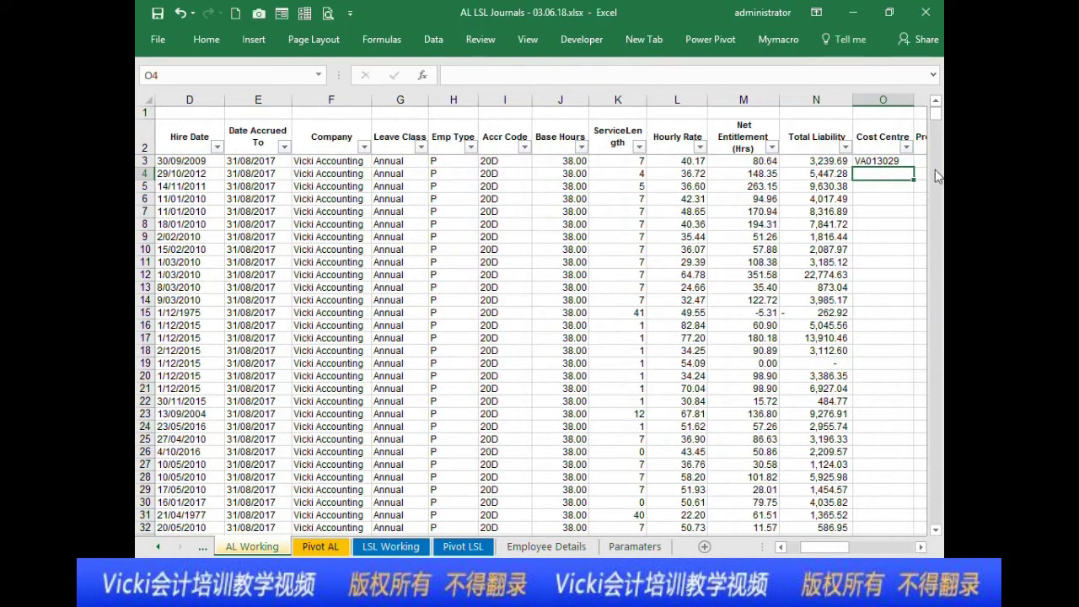
double_click(913, 168)
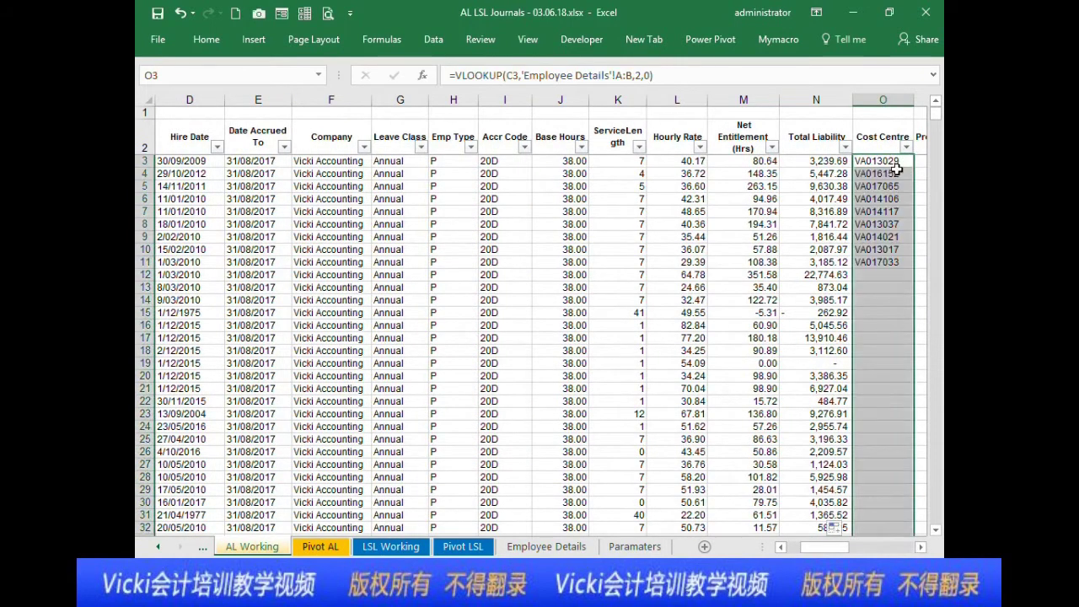
Step: In Profit Centre cell P3, start a VLOOKUP formula with the employee name in C3 as lookup value
scroll(889, 168, "right", 3)
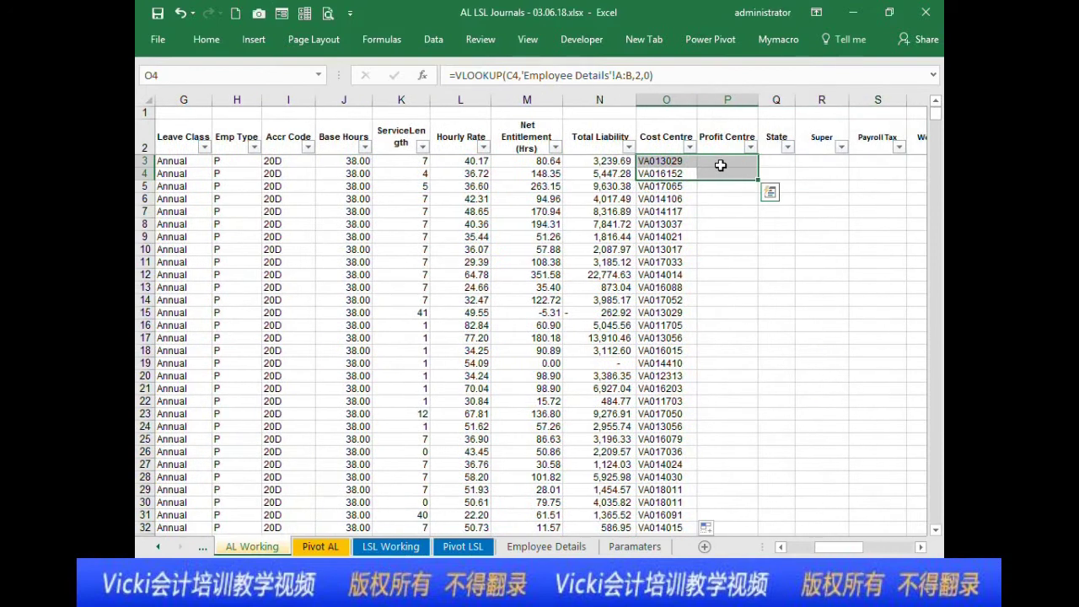
left_click(721, 166)
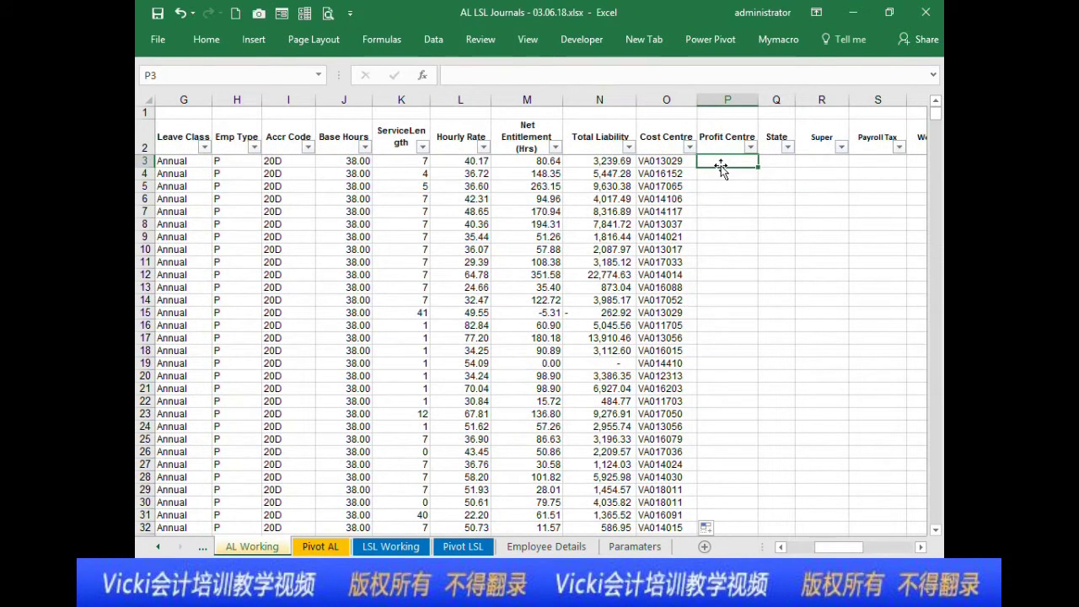
type("=")
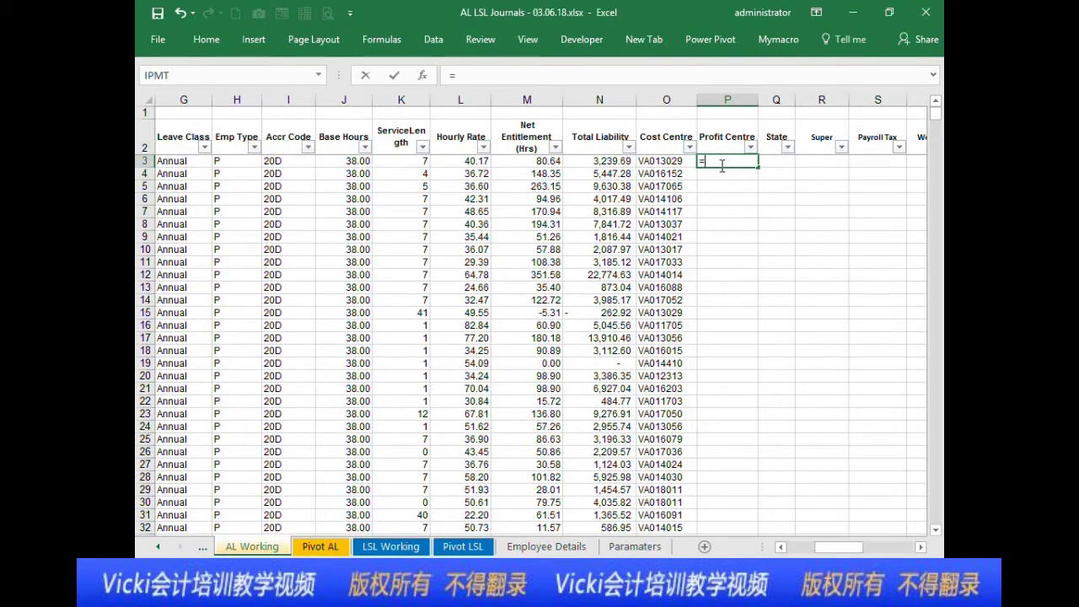
type("vlookup")
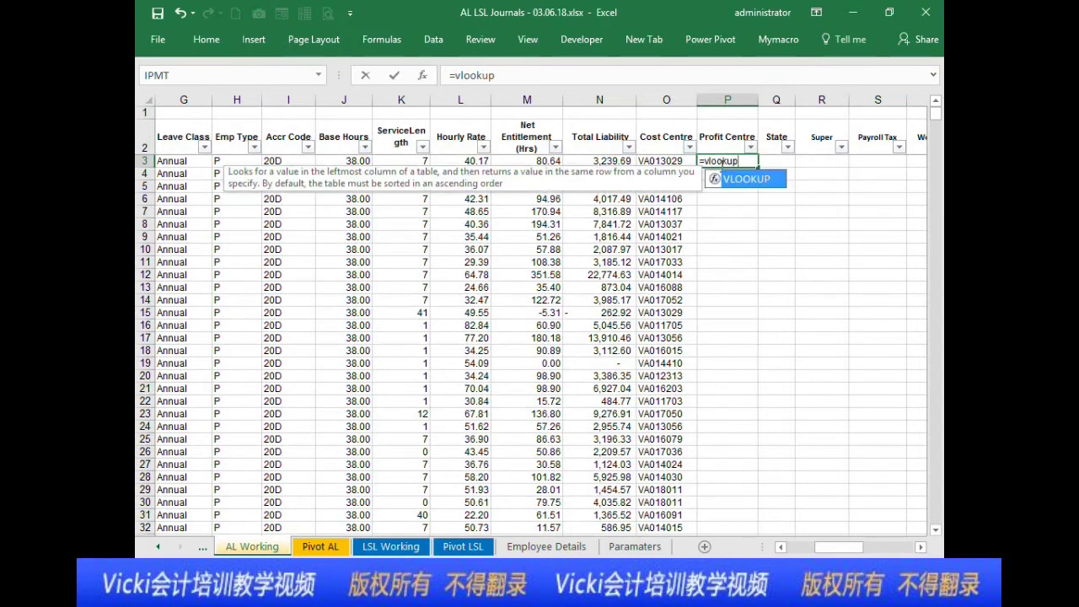
type("(")
key("Left")
key("Left")
key("Left")
key("Left")
key("Left")
key("Left")
key("Left")
key("Left")
key("Left")
key("Left")
key("Left")
key("Left")
key("Left")
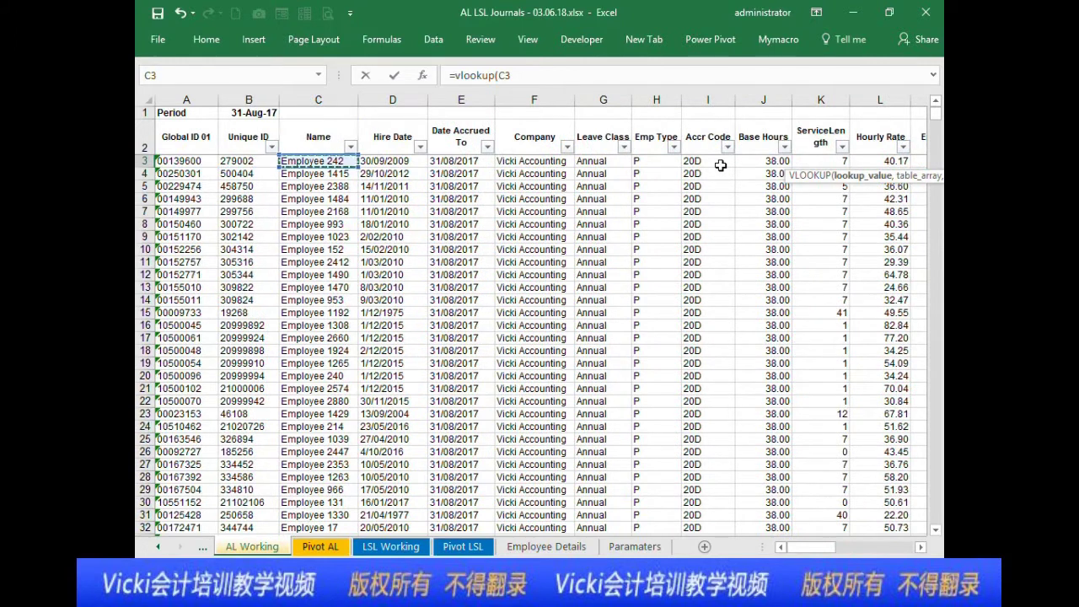
type(",")
Step: Complete the P3 VLOOKUP with Employee Details columns A:C, column index 3 and exact match 0, and fill it down the Profit Centre column
left_click(520, 547)
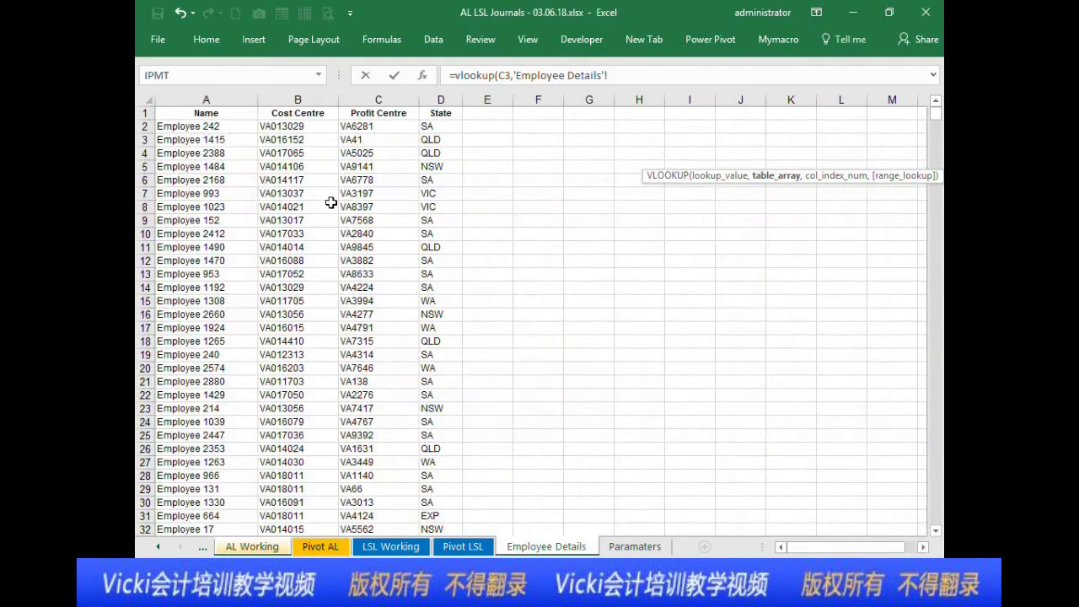
left_click_drag(213, 99, 356, 97)
type(",3,0)")
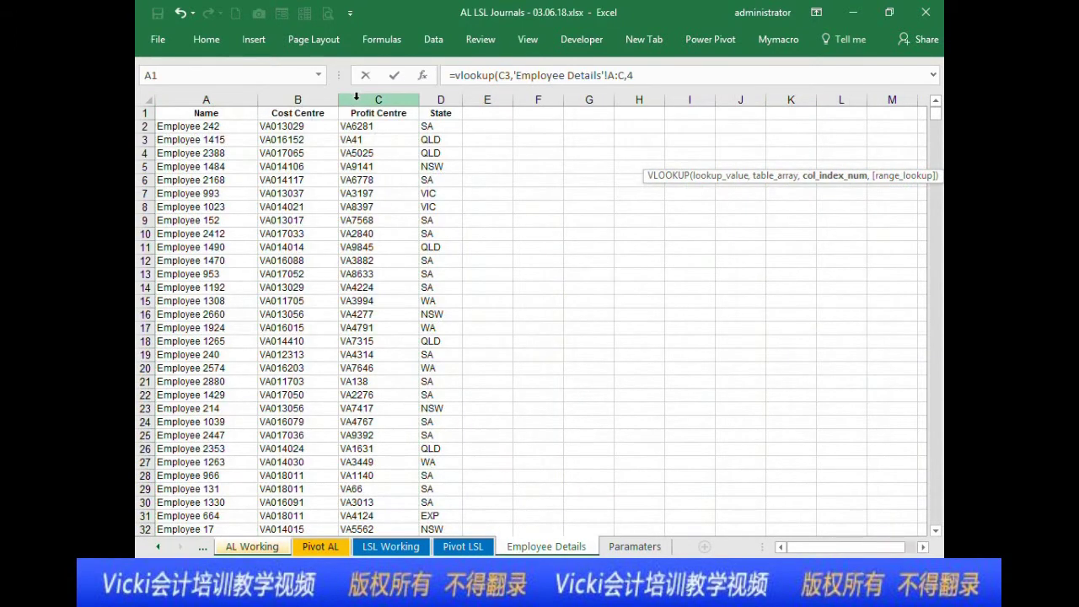
key("Return")
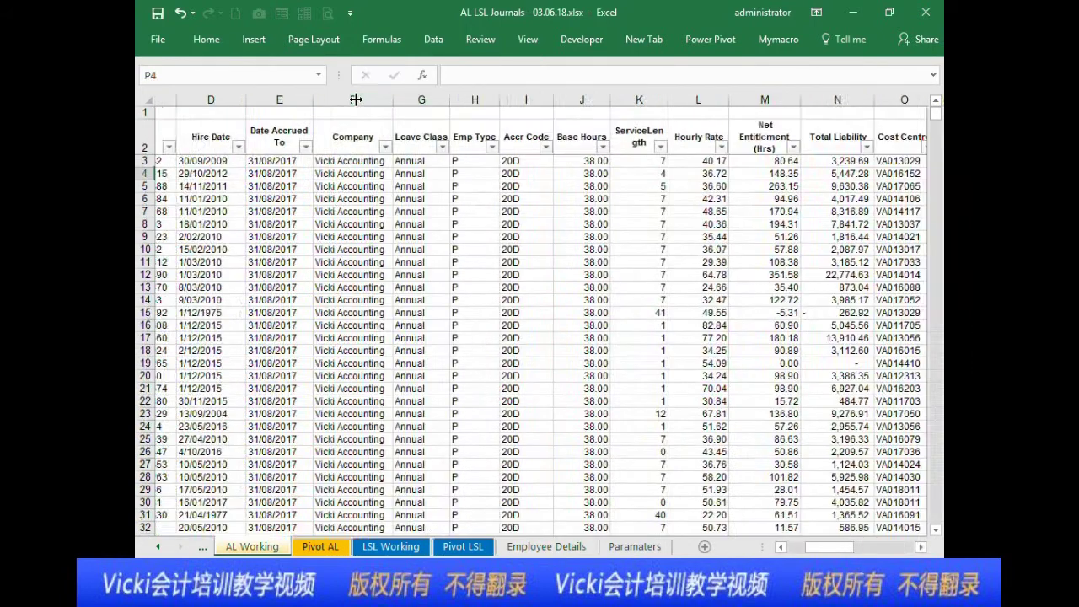
left_click(892, 162)
double_click(904, 170)
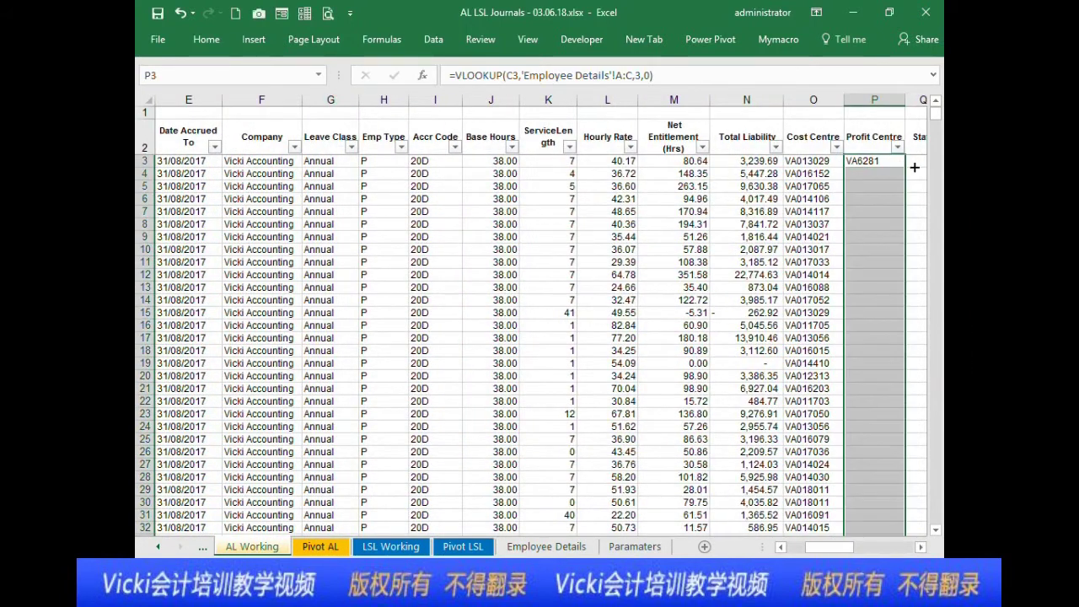
Step: In State cell Q3, start a VLOOKUP formula with the employee name in C3 as lookup value
left_click(911, 160)
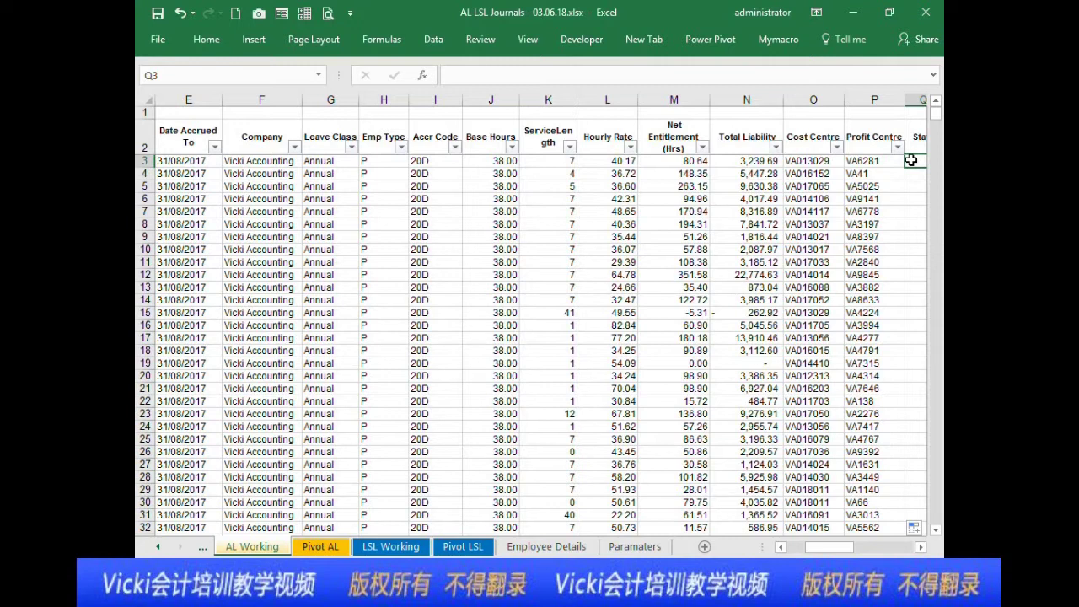
type("=")
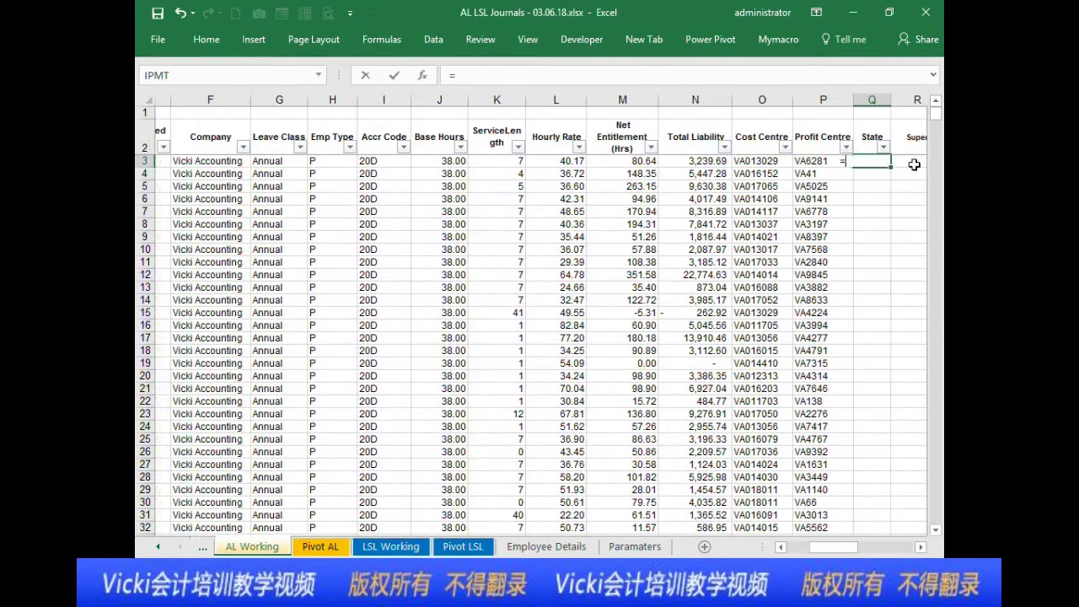
type("vlookup(")
key("Left")
key("Left")
key("Left")
key("Left")
key("Left")
key("Left")
key("Left")
key("Left")
key("Left")
key("Left")
key("Left")
key("Left")
key("Left")
key("Left")
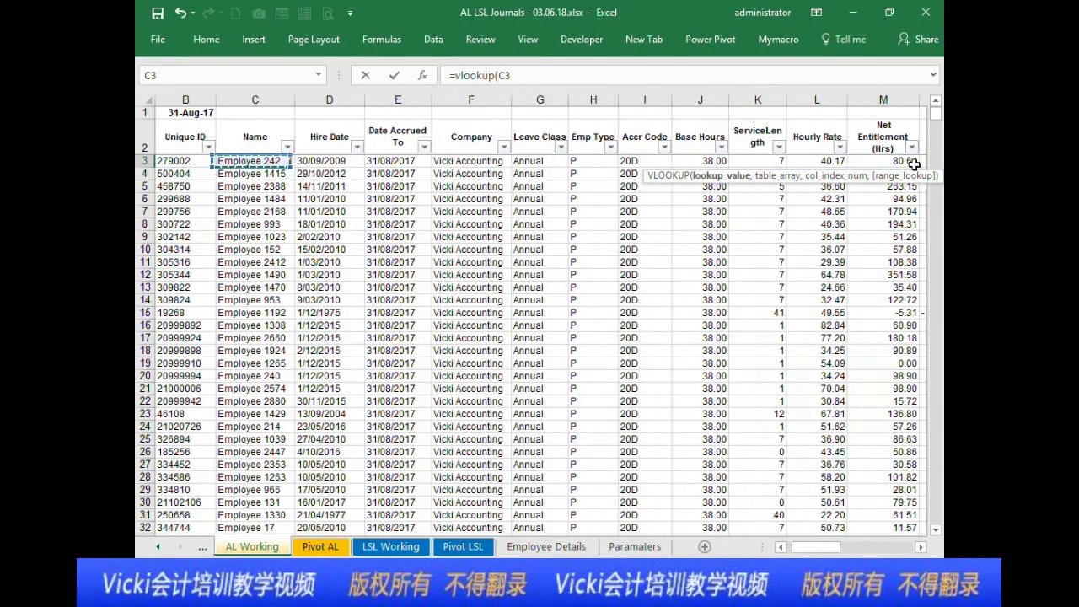
type(",")
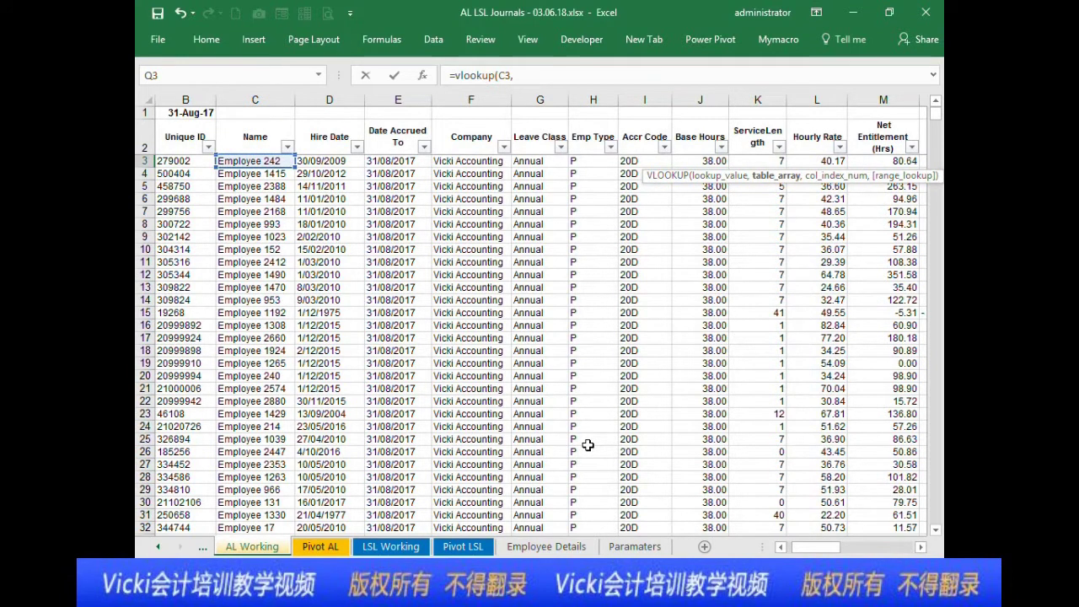
Step: Complete the Q3 VLOOKUP with Employee Details columns A:D, column index 4 and exact match 0, and fill it down the State column
left_click(535, 548)
left_click_drag(257, 100, 436, 95)
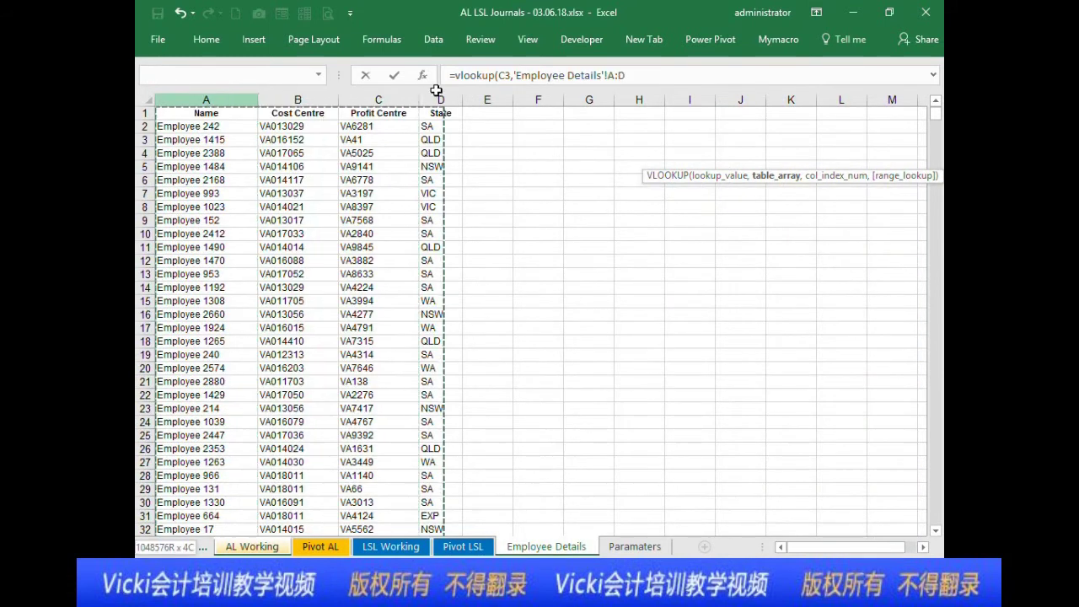
type(",4,0")
key("Return")
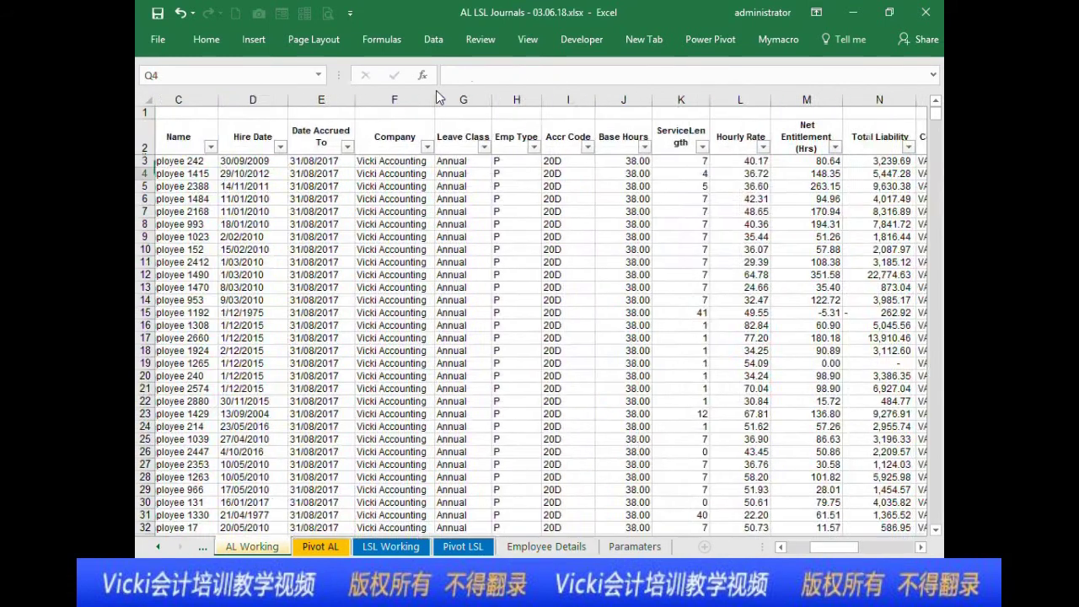
left_click(864, 161)
double_click(874, 169)
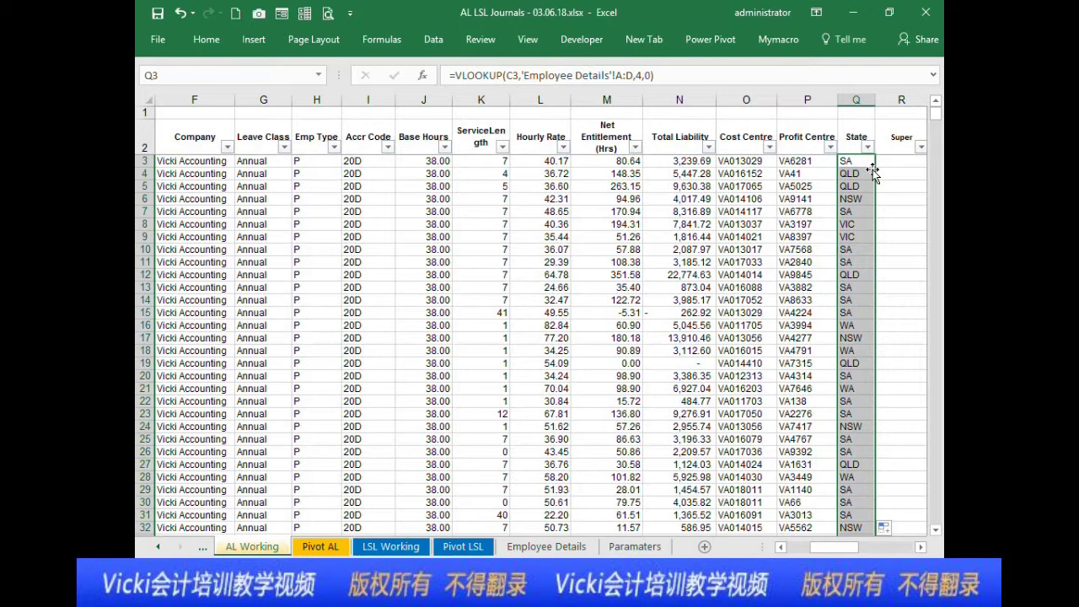
Step: Examine the Super, Payroll Tax, Work Cover and Liability with Super only columns in row 3 of AL Working
left_click(858, 163)
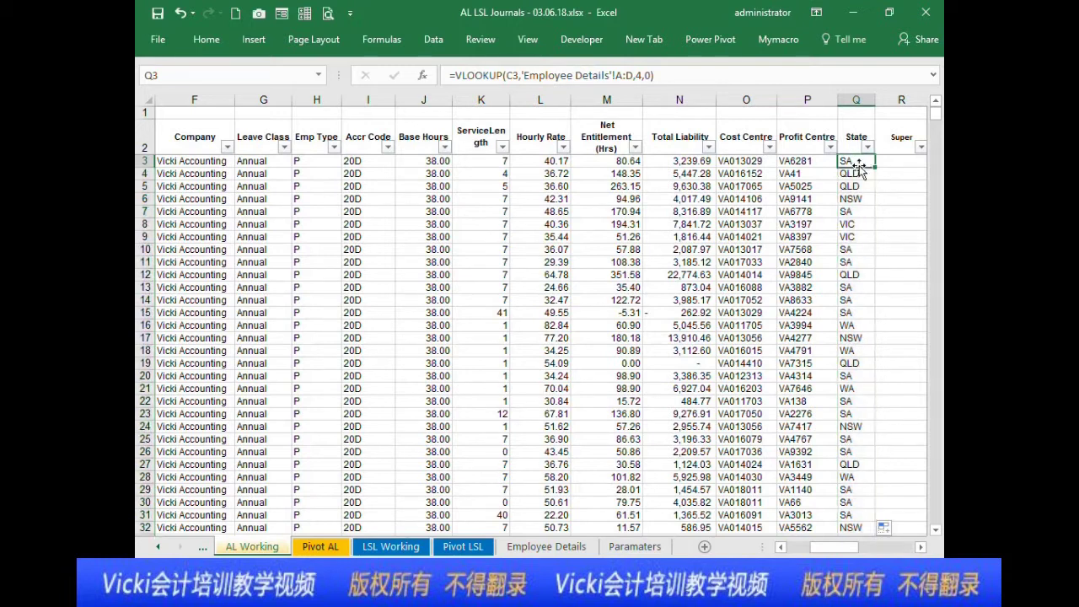
key("Right")
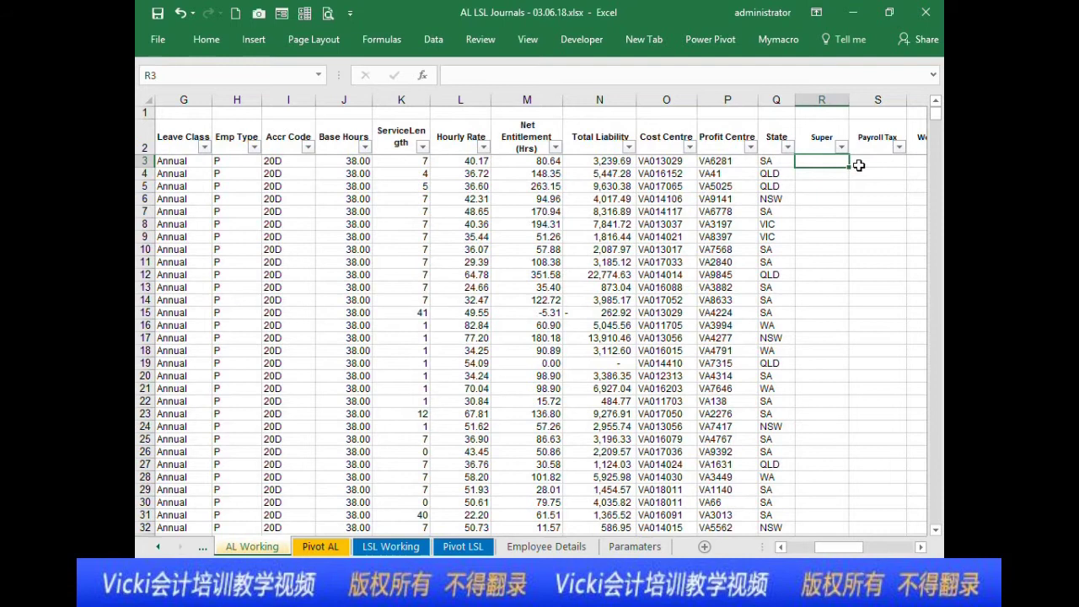
key("Right")
key("Right")
key("Right")
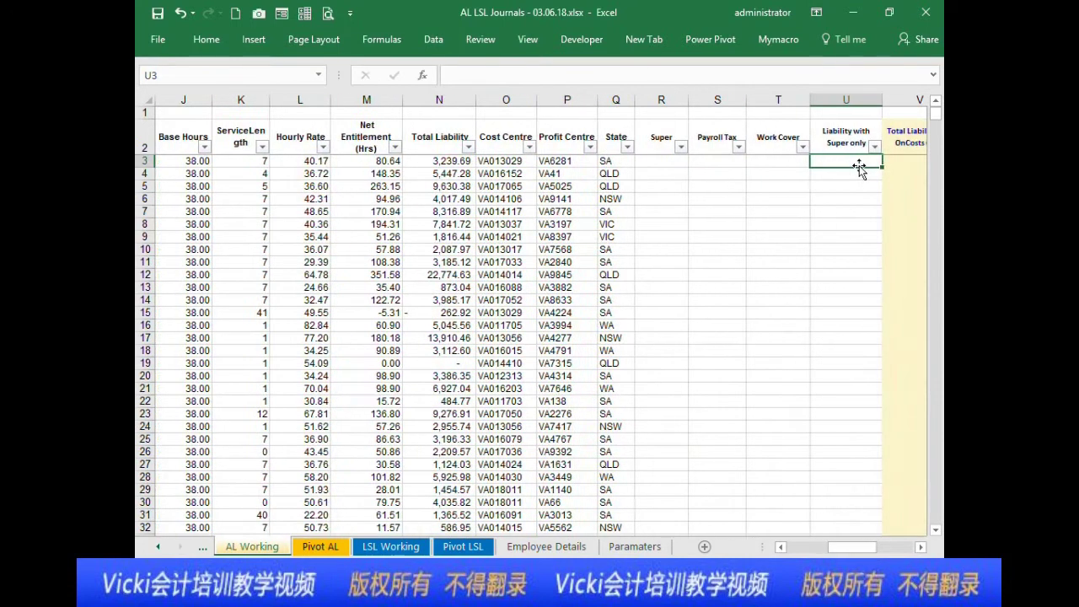
key("Left")
key("Left")
key("Left")
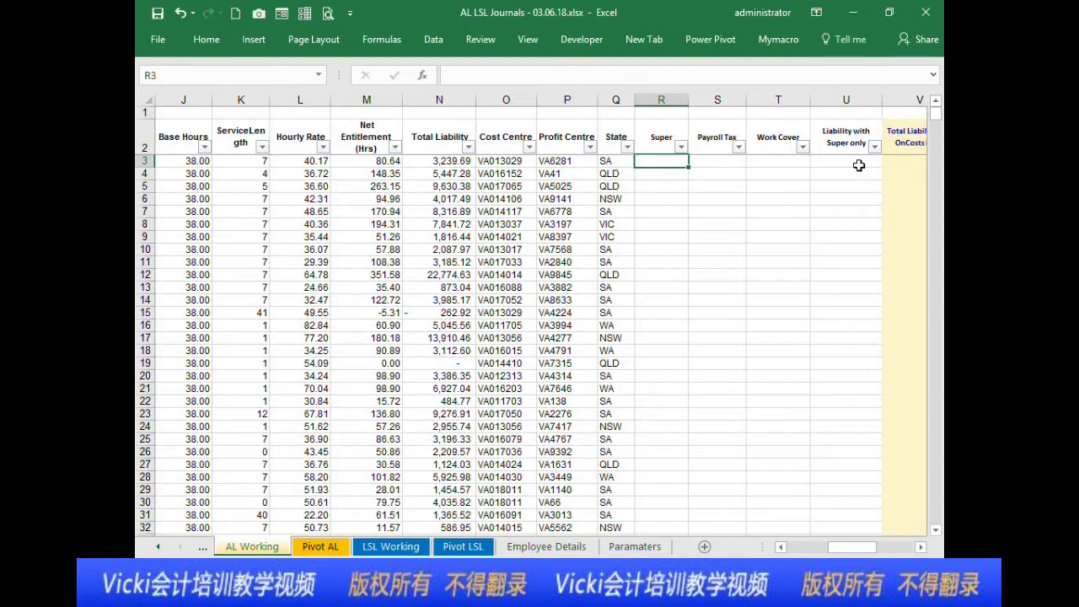
Step: Open the Paramaters sheet and examine the 2017 On Cost Rates Summary, including its Payroll Tax and Work Cover rates by state
left_click(629, 548)
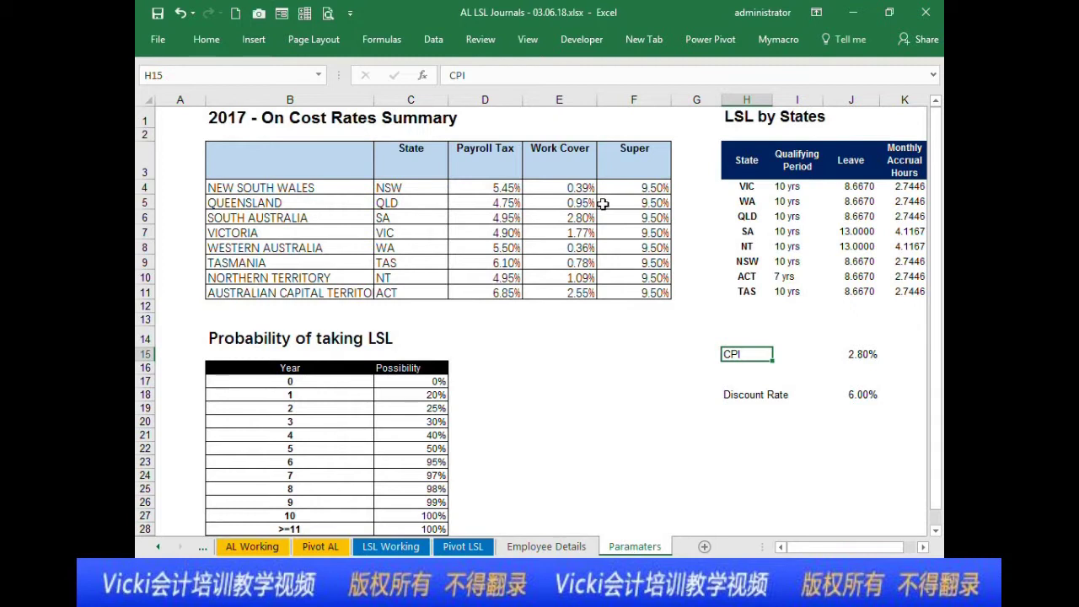
left_click_drag(221, 123, 329, 157)
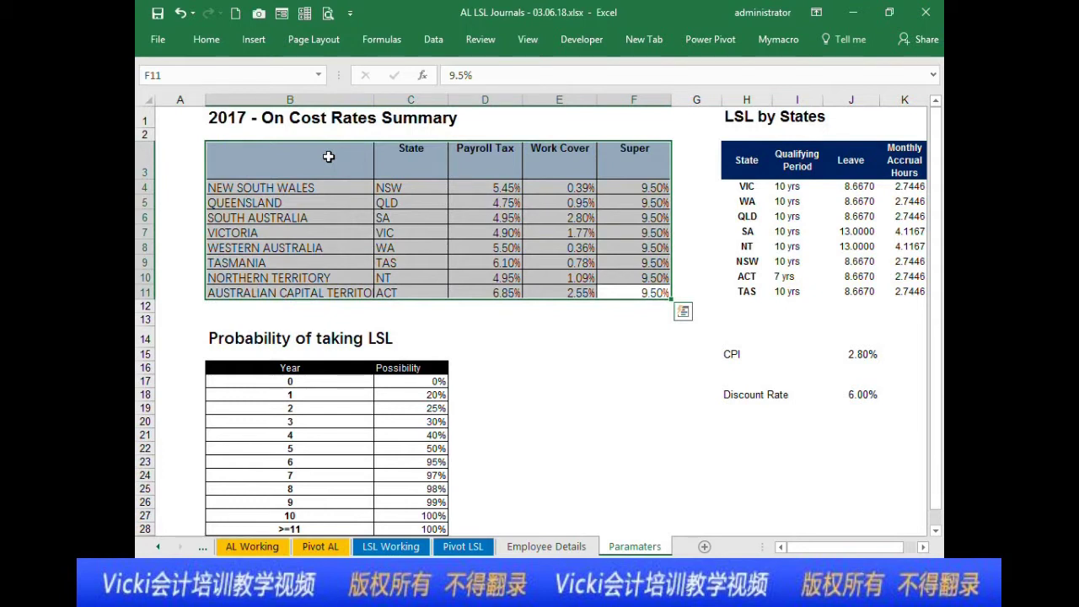
left_click_drag(486, 187, 478, 277)
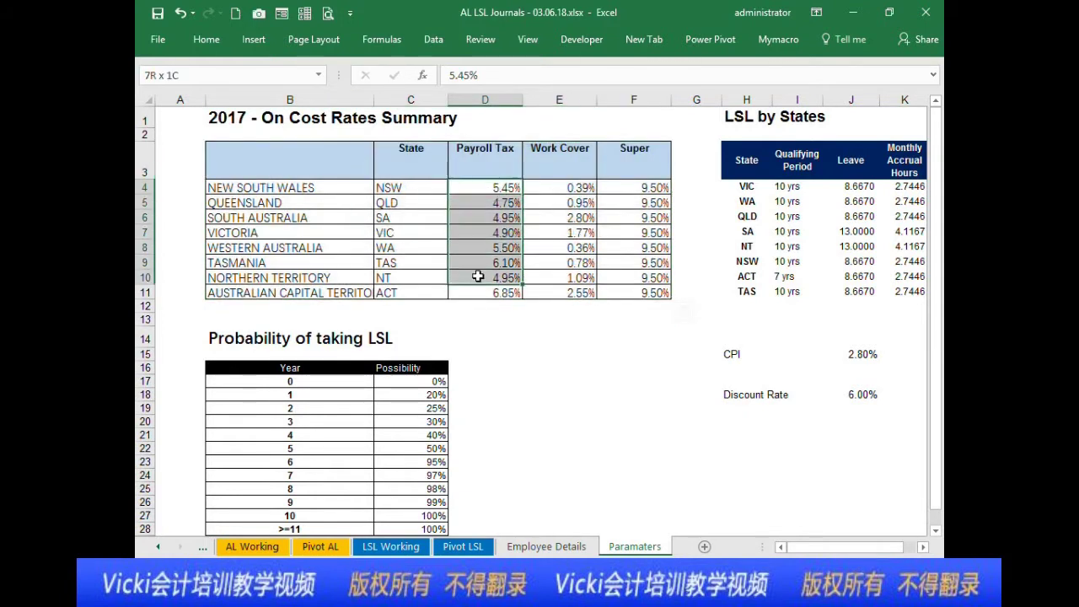
left_click_drag(559, 186, 576, 291)
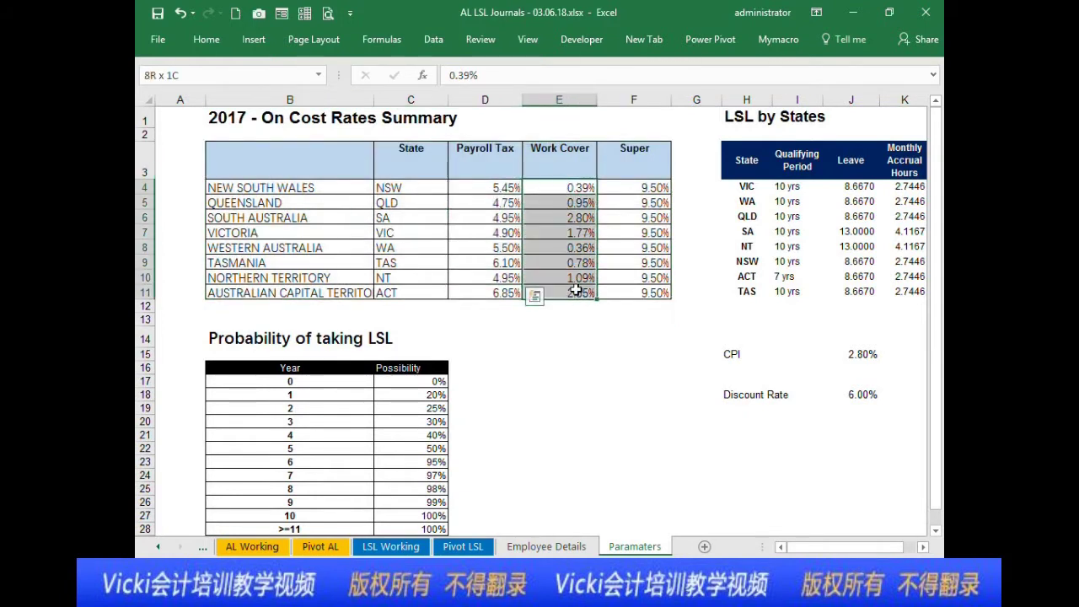
Step: Review the Super rates for all states in the on-cost summary and the empty on-cost columns on AL Working
left_click_drag(638, 186, 649, 303)
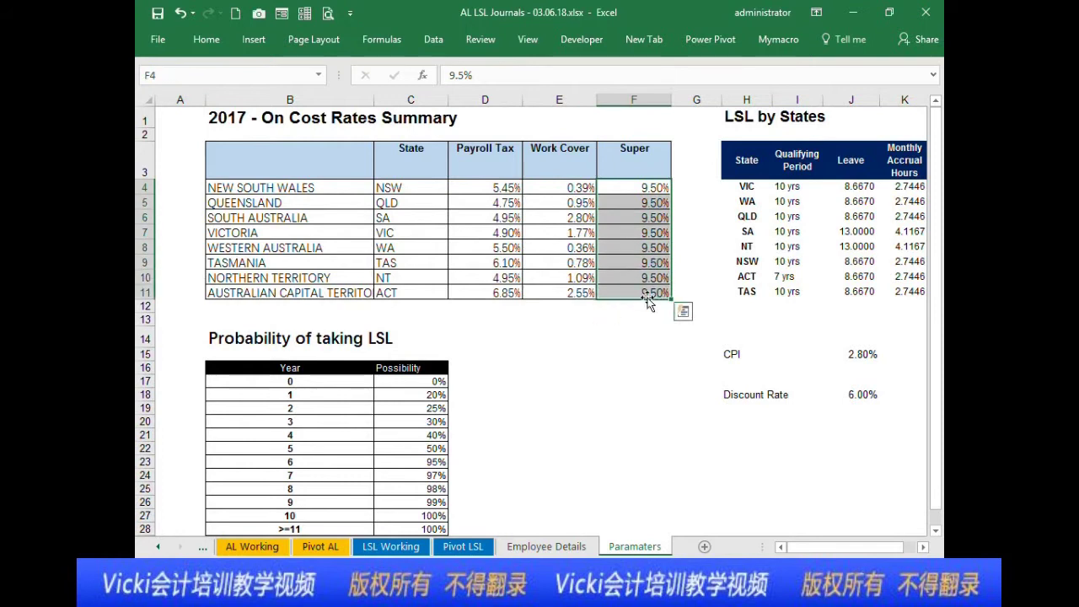
left_click(645, 292)
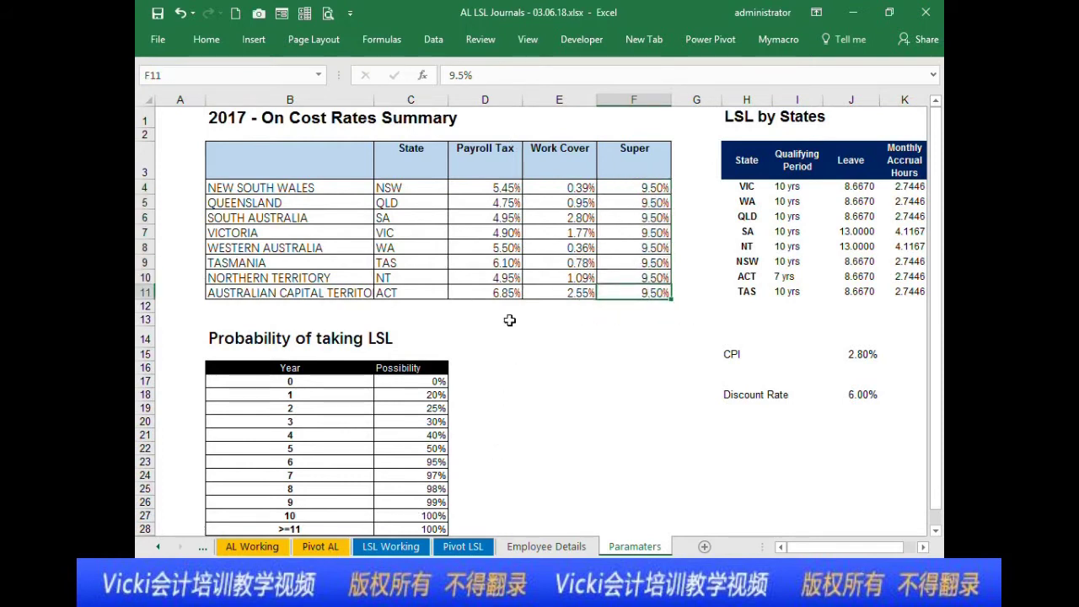
left_click(273, 546)
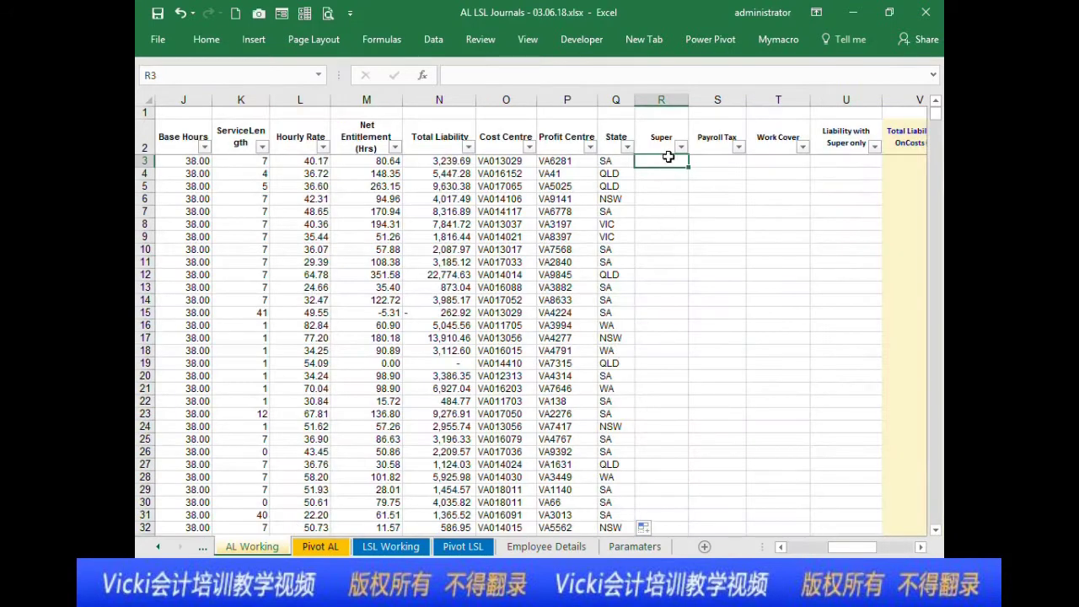
left_click_drag(666, 161, 785, 452)
left_click(712, 249)
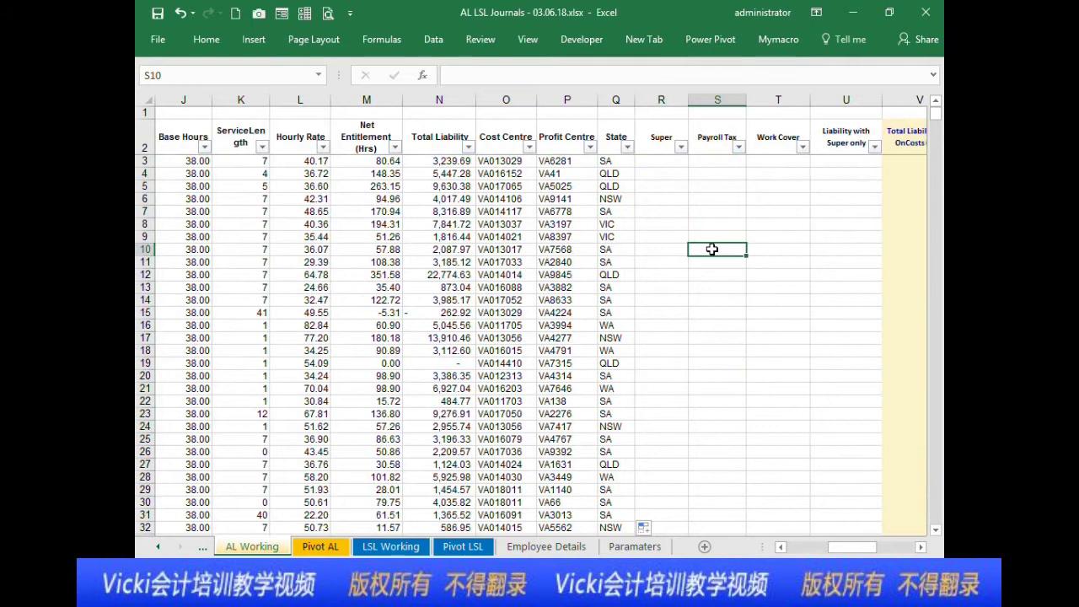
Step: Check the state in Q3 against the SA Super, Payroll Tax and Work Cover rates on the Paramaters sheet
key("Up")
key("Up")
key("Left")
key("Up")
key("Up")
key("Up")
key("Up")
key("Up")
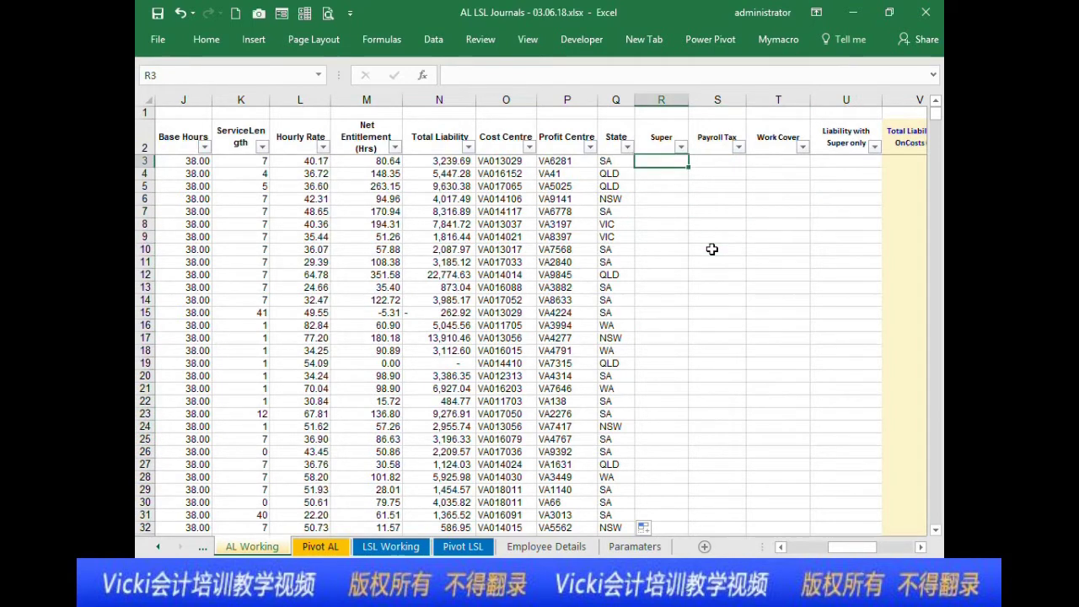
key("Left")
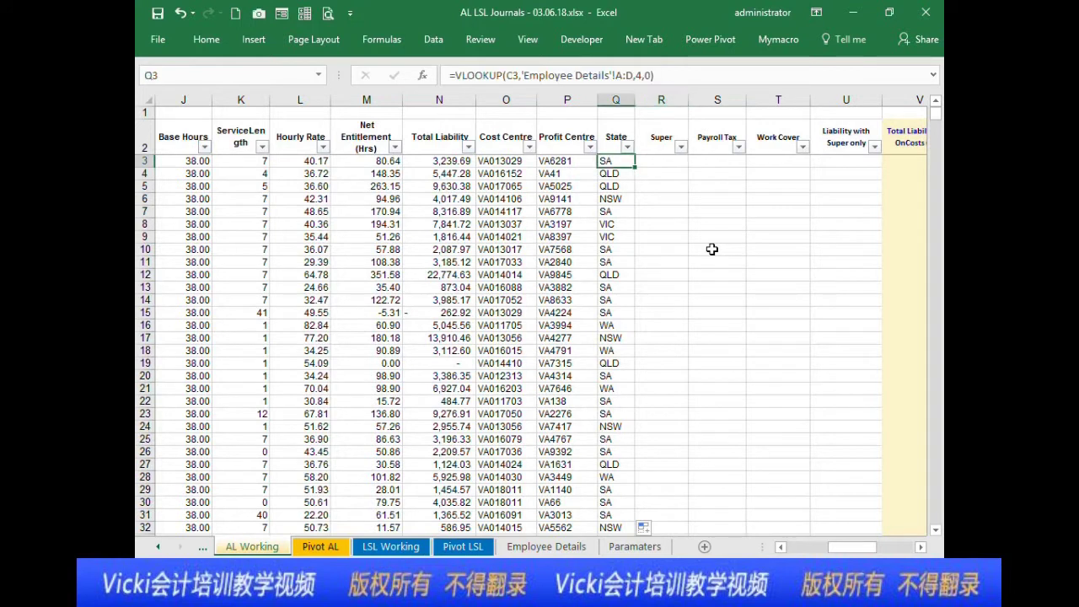
key("Right")
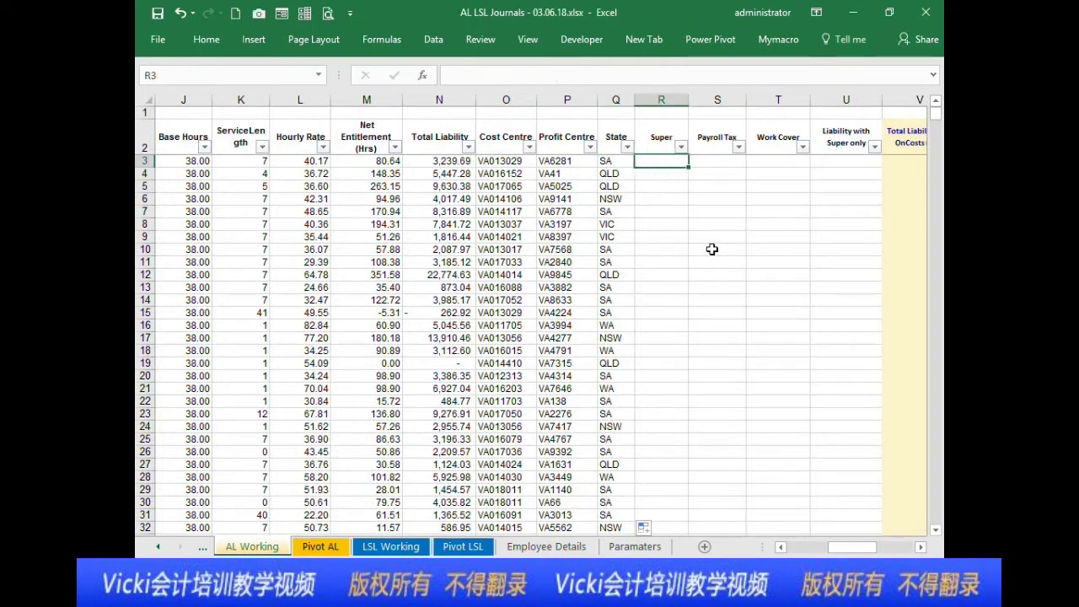
left_click(634, 546)
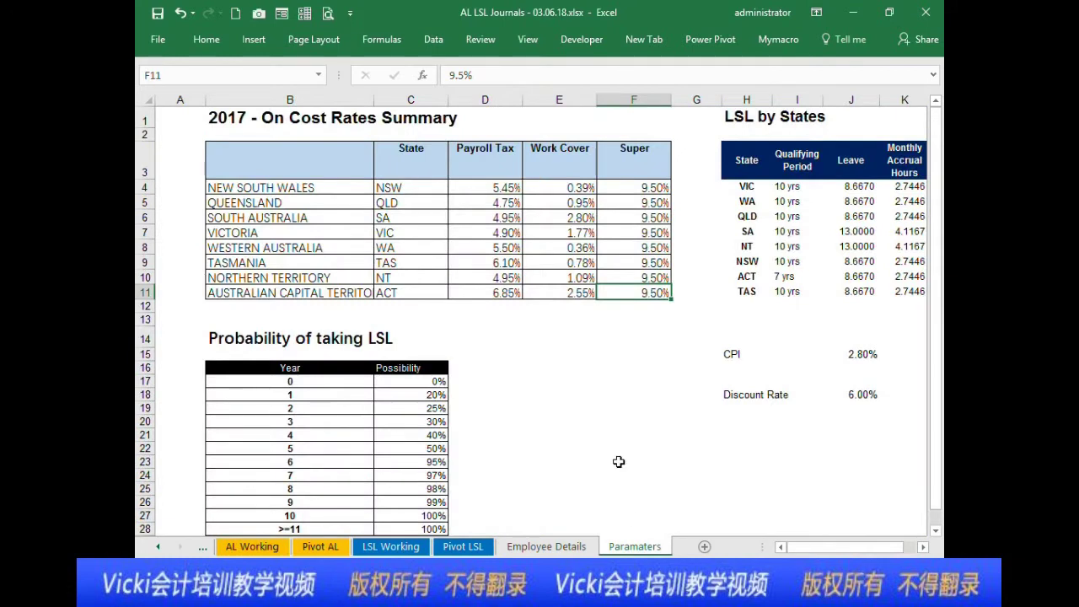
left_click(527, 218)
left_click(611, 218)
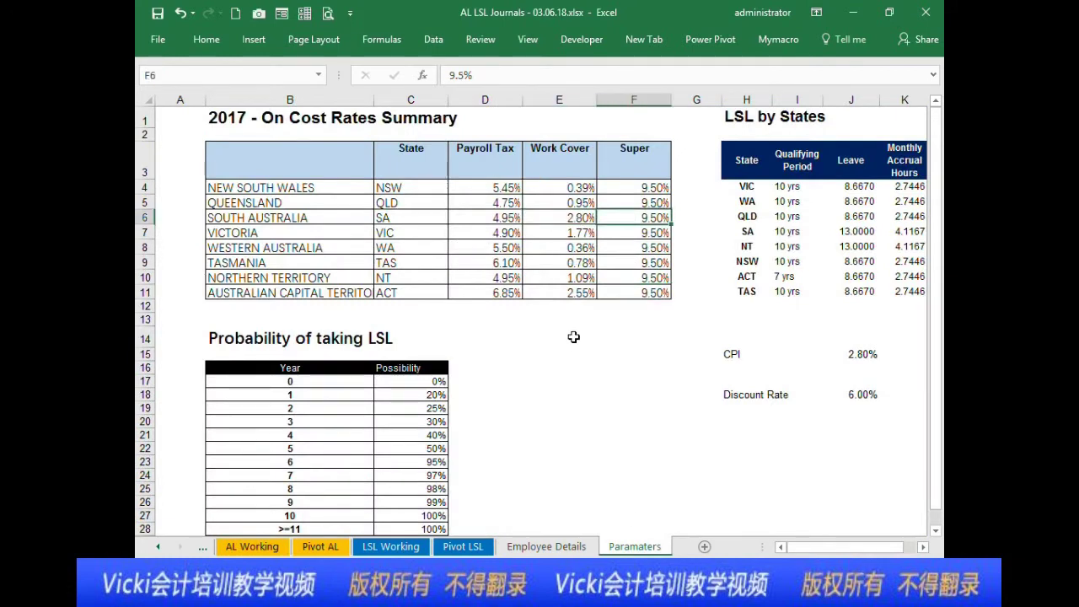
left_click(506, 216)
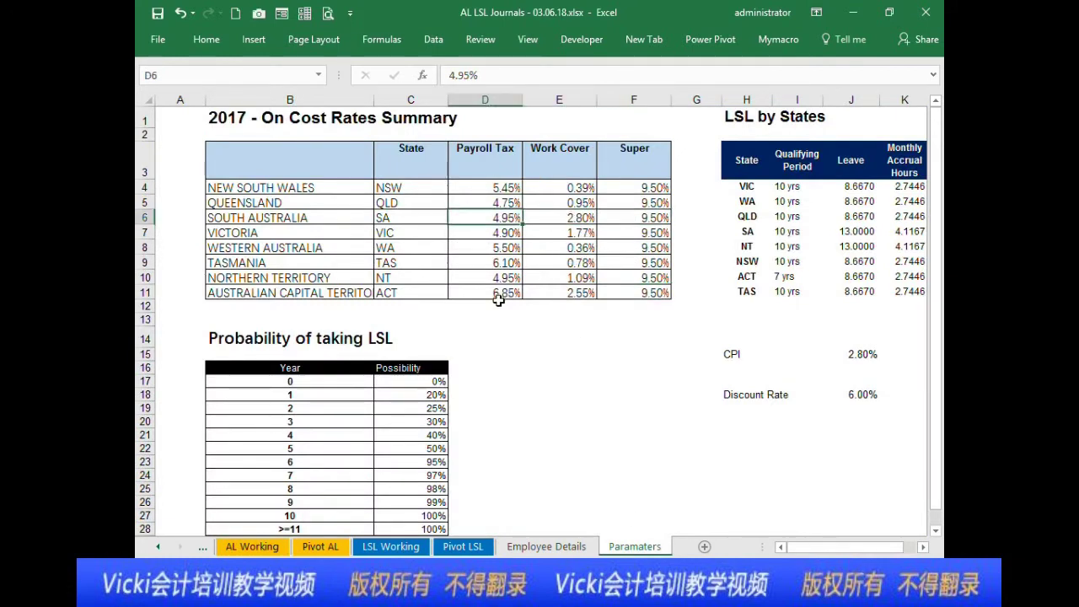
left_click(580, 213)
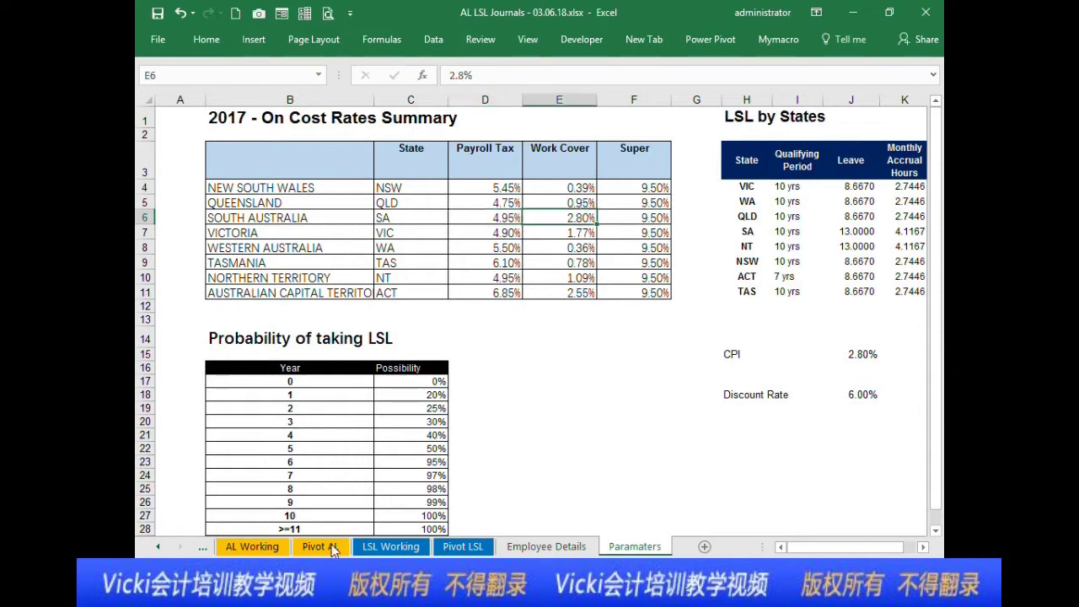
Step: On AL Working, start a VLOOKUP formula in Super cell R3 with the state in Q3 as lookup value
left_click(257, 546)
left_click(781, 159)
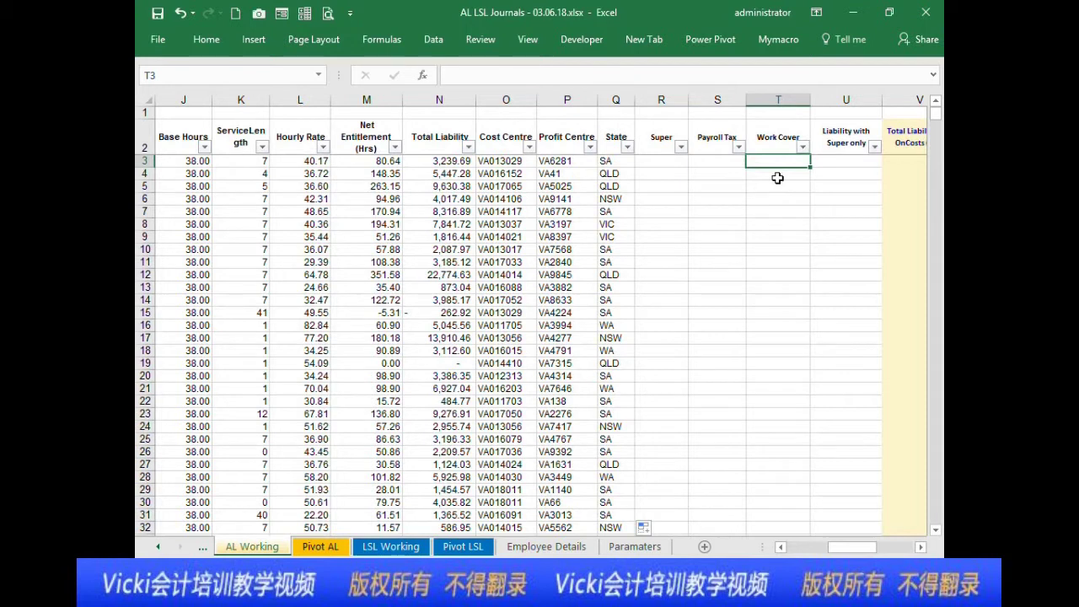
key("Left")
key("Left")
key("Right")
key("Right")
key("Left")
key("Left")
key("Left")
key("Right")
type("=vlooku")
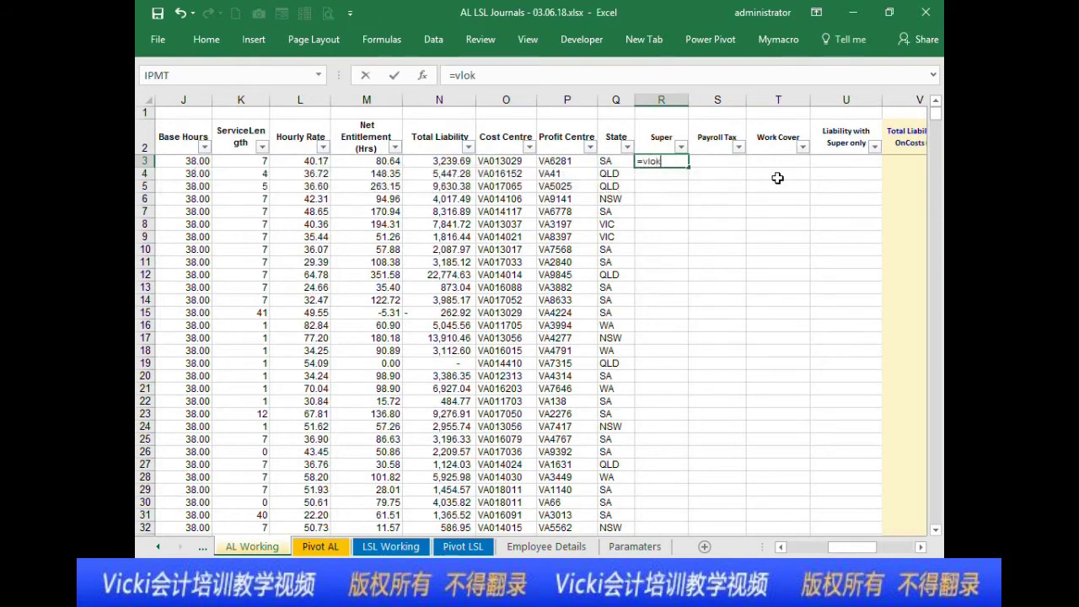
type("p(")
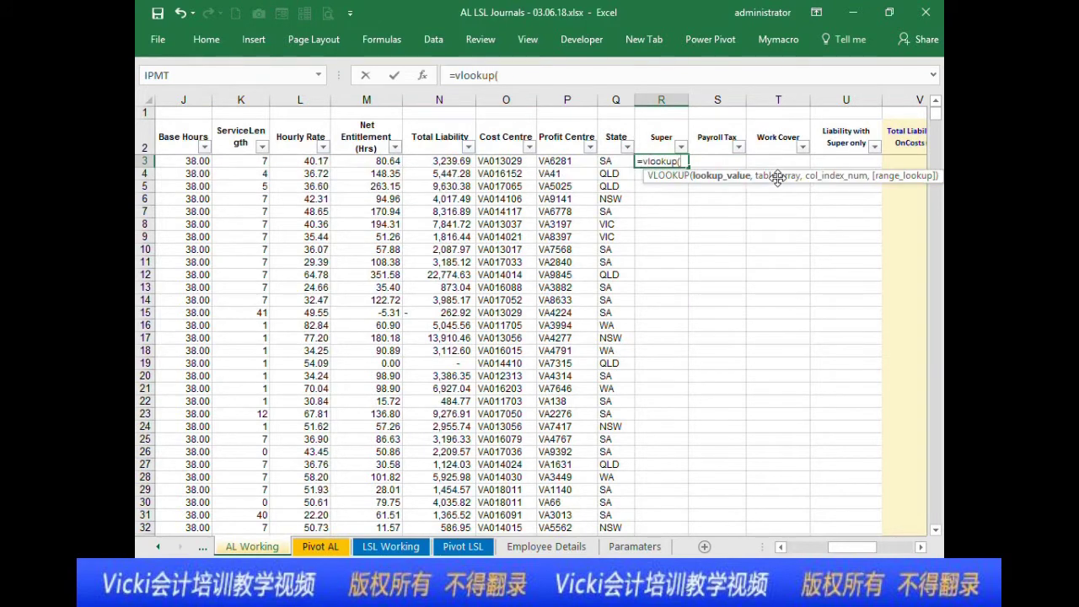
left_click(622, 162)
type(",")
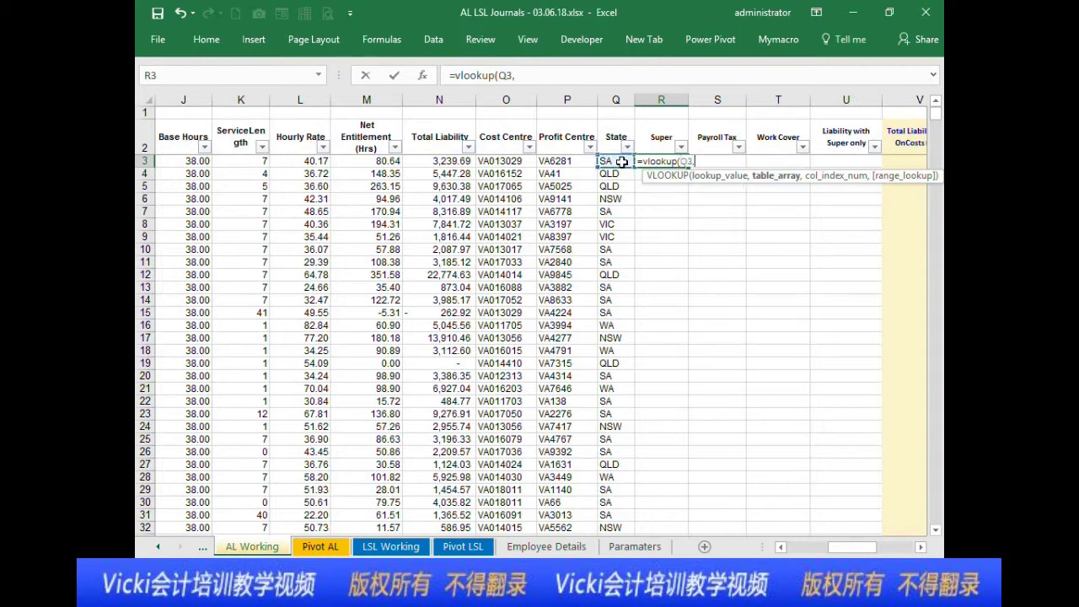
Step: Complete the R3 VLOOKUP with absolute range Paramaters!$C$4:$F$11, column index 4 and exact match 0, and fill it down the Super column
left_click(639, 548)
left_click_drag(430, 187, 621, 288)
key("F4")
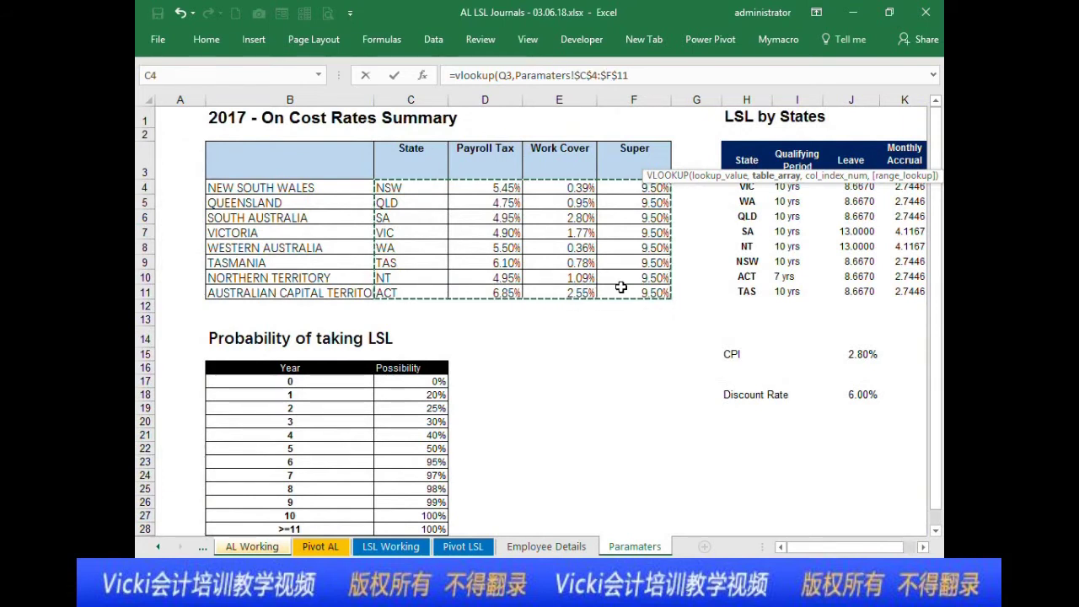
type(",4,0)")
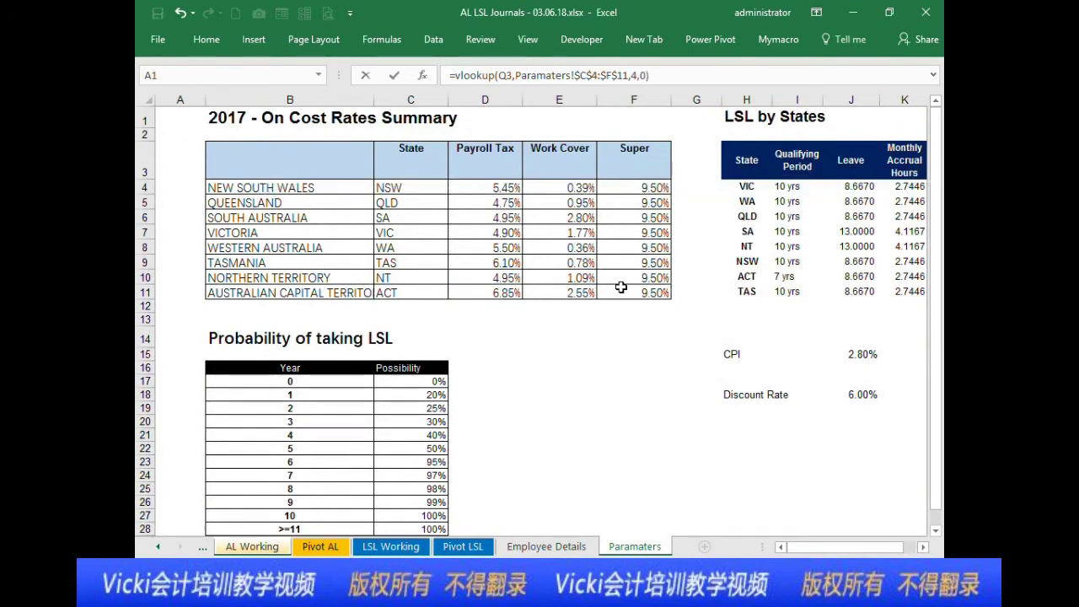
key("Return")
left_click(684, 162)
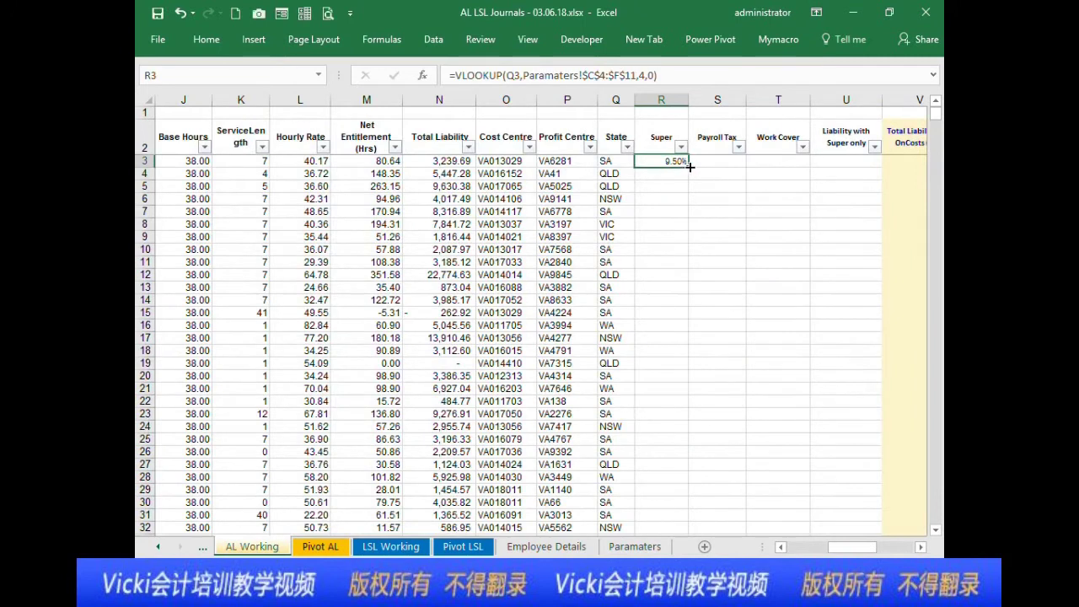
double_click(688, 166)
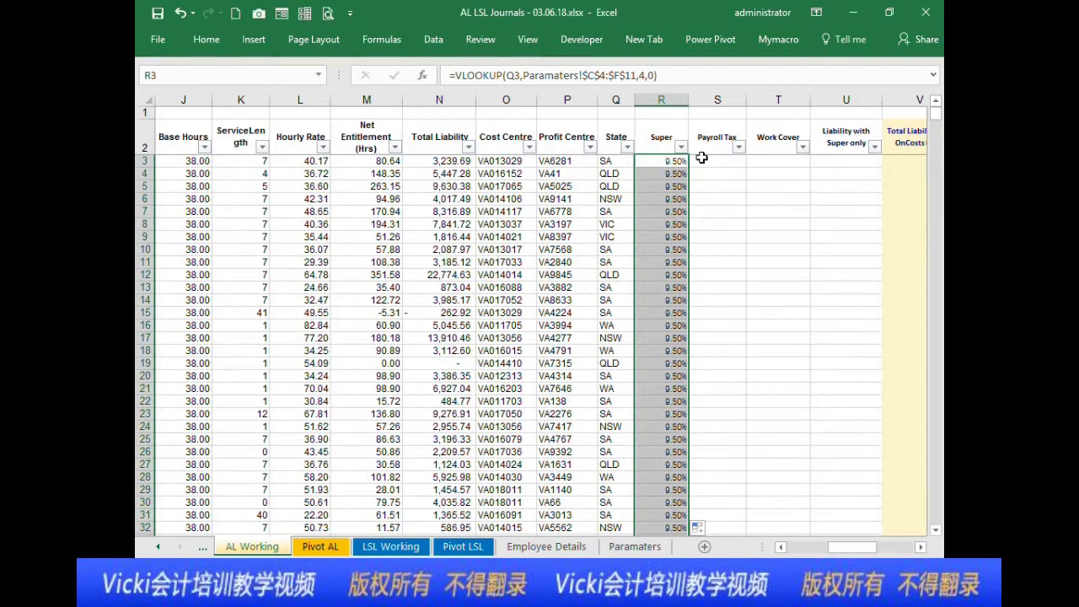
left_click(702, 162)
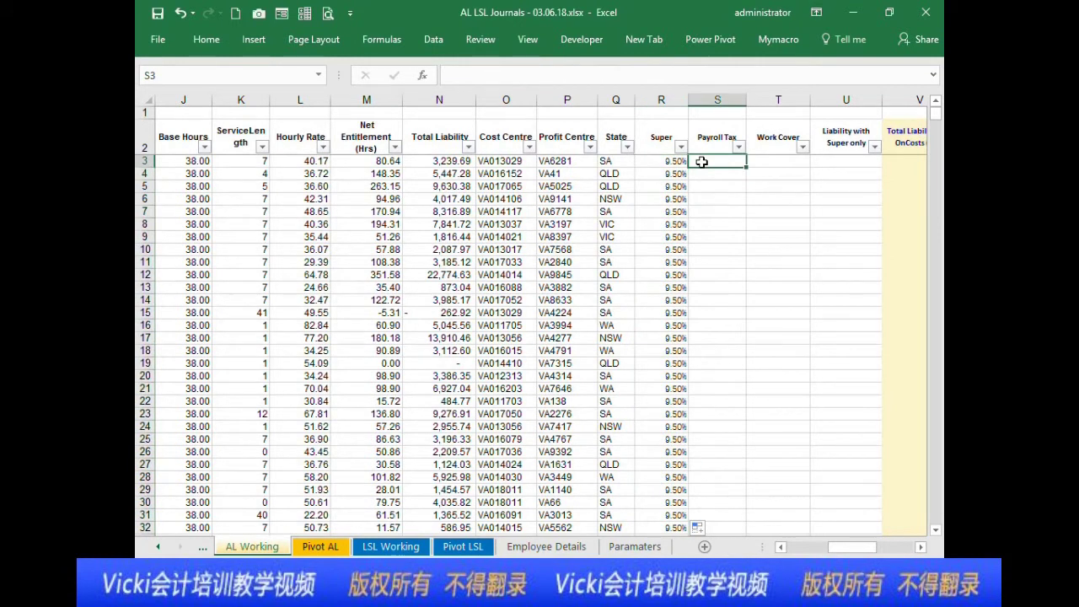
type("=")
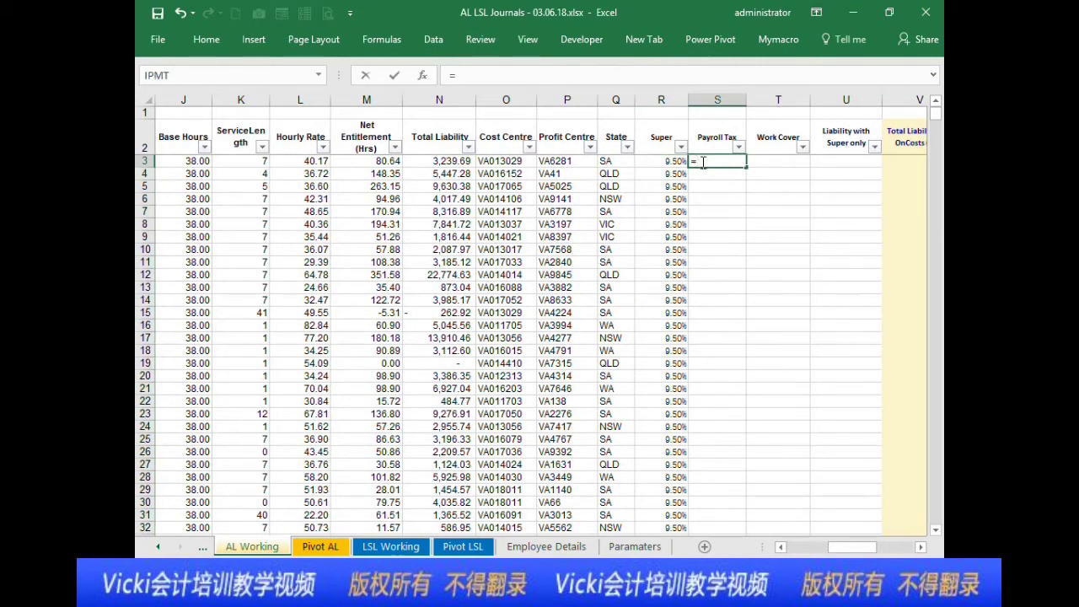
type("vlookup(")
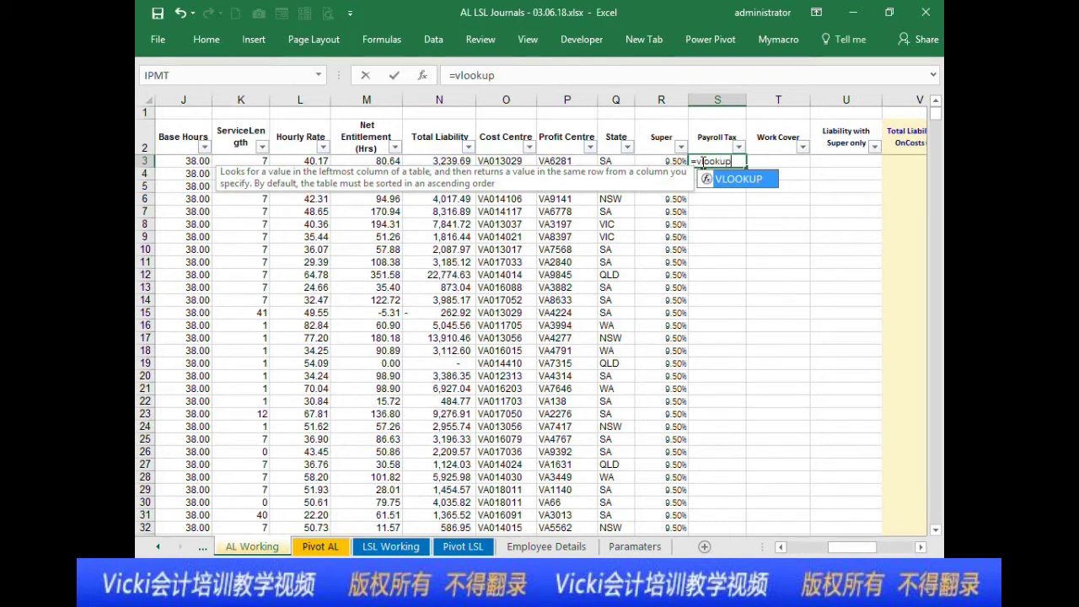
key("Left")
key("Left")
type(",")
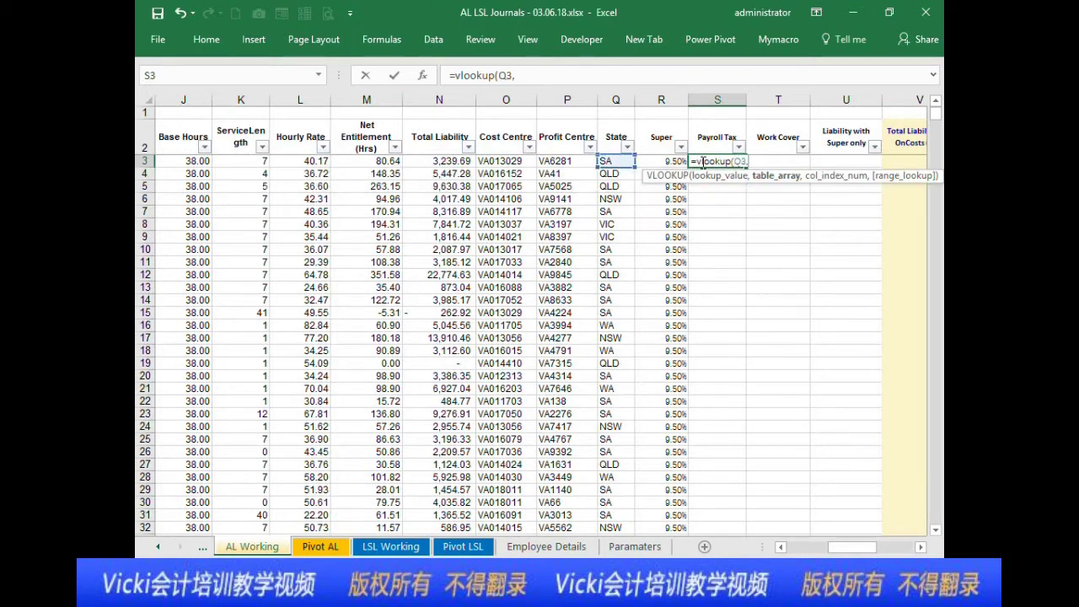
left_click(635, 547)
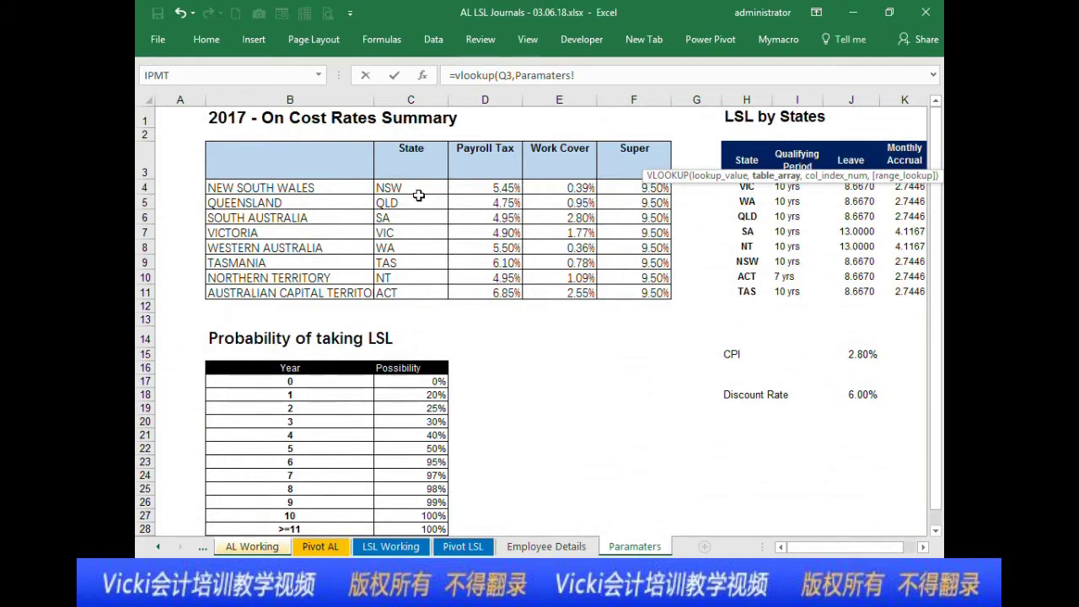
left_click_drag(405, 186, 512, 295)
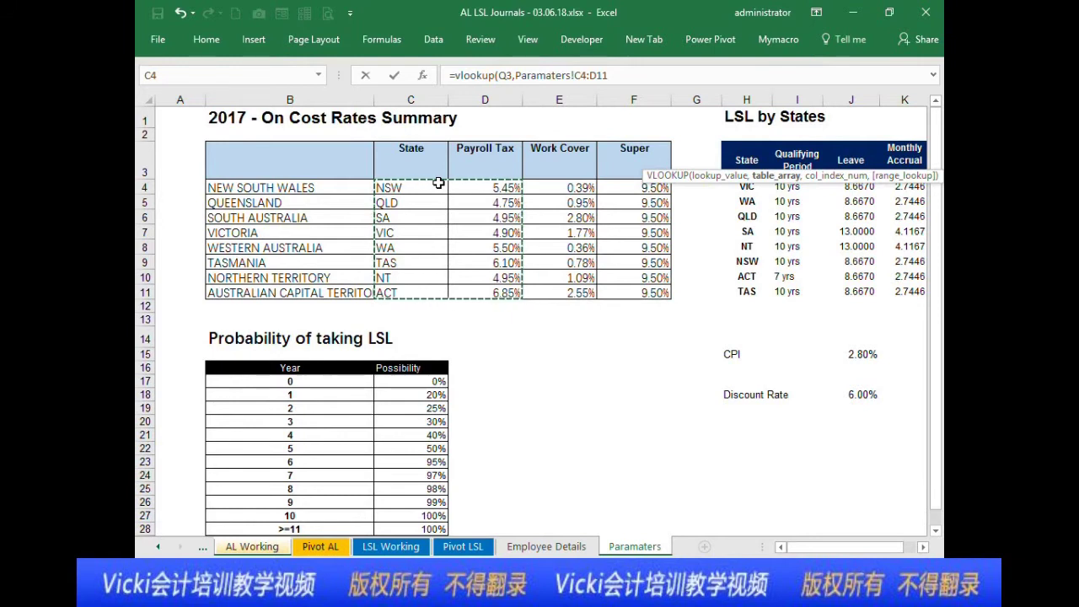
key("Escape")
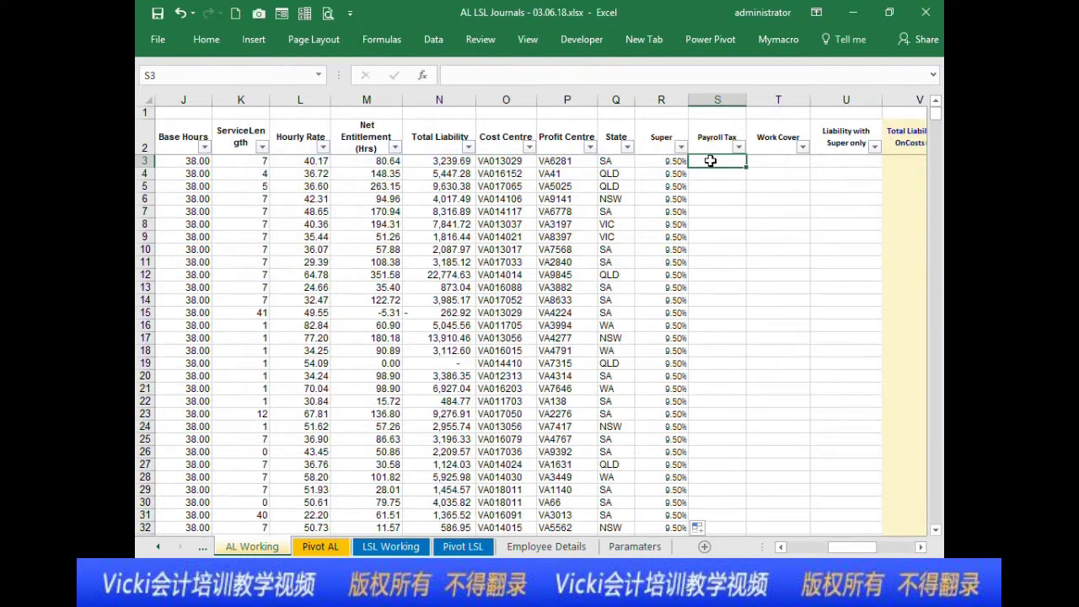
Step: Try filling the R3 Super formula across Payroll Tax and Work Cover and down to row 24, and undo both fills
left_click(672, 161)
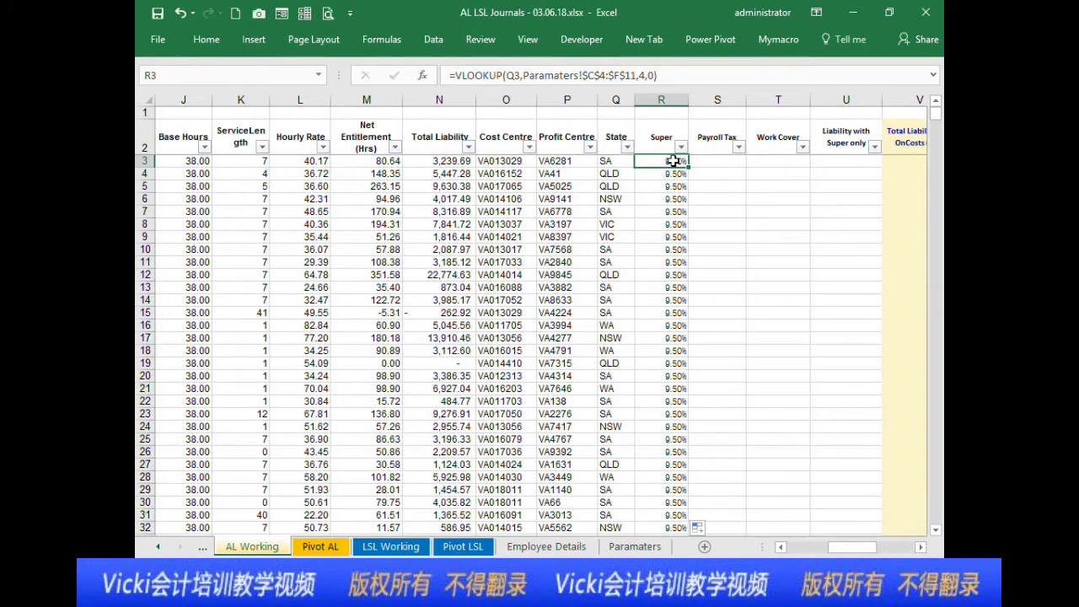
left_click_drag(688, 167, 809, 429)
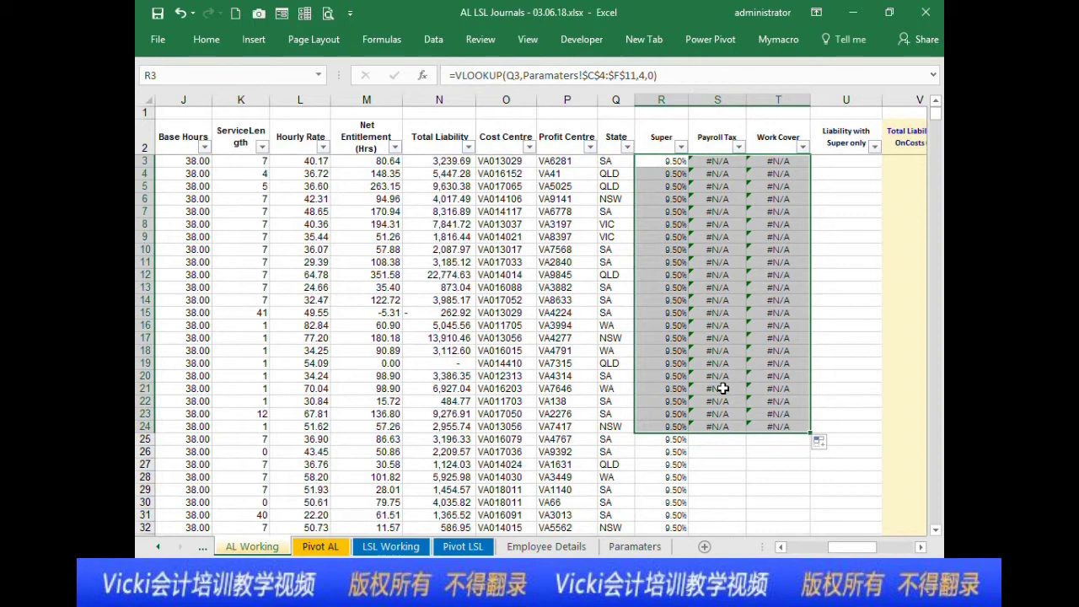
key("ctrl+z")
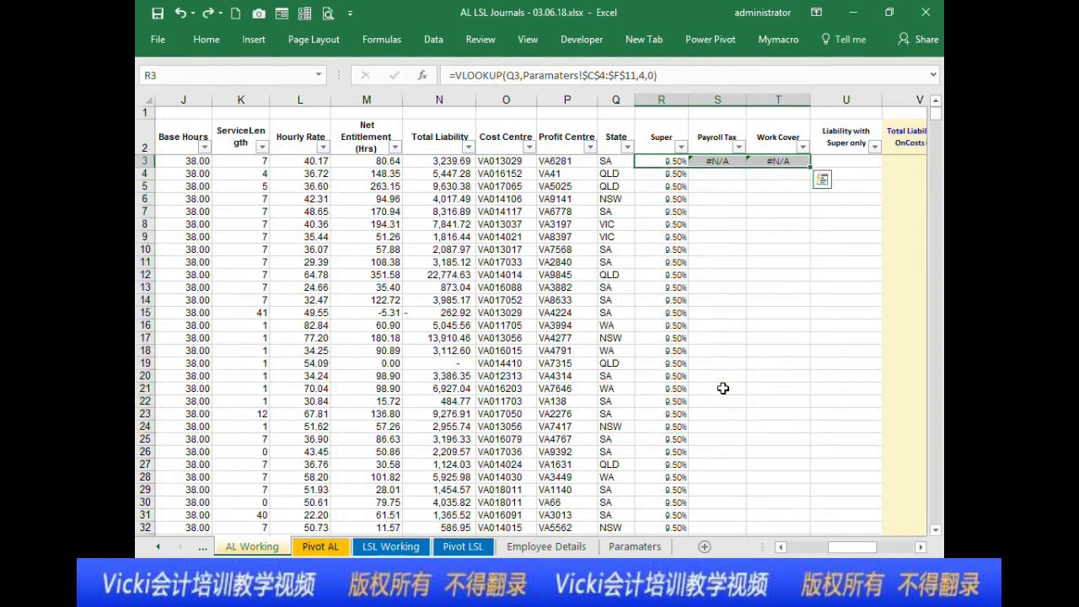
key("ctrl+z")
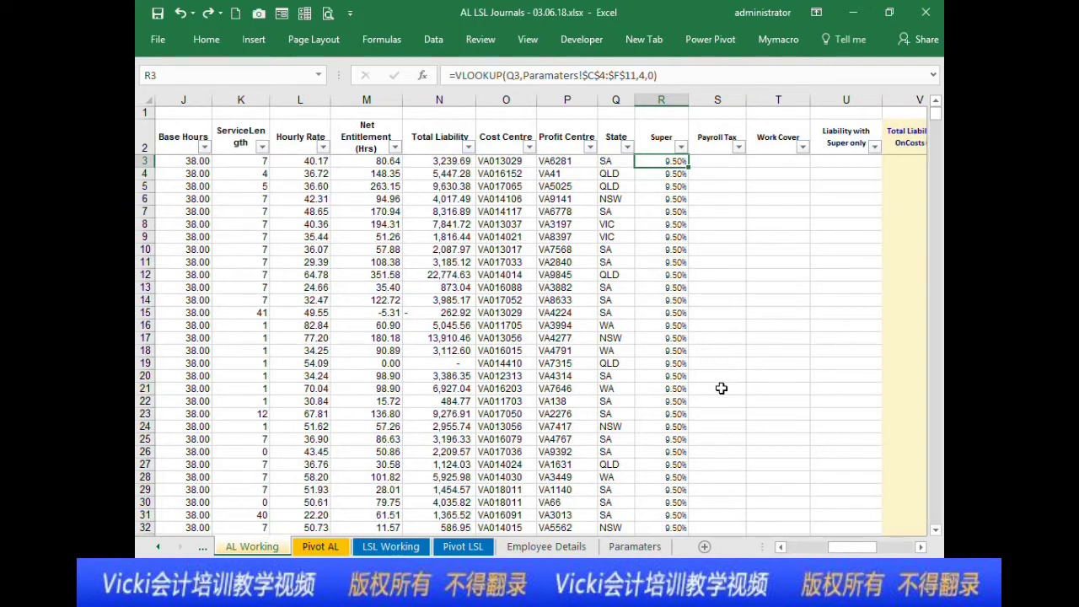
Step: Review the three on-cost headers, retry copying the Super formula from R3 through T24, and undo the copy
left_click(713, 160)
left_click(679, 159)
left_click_drag(661, 142, 768, 142)
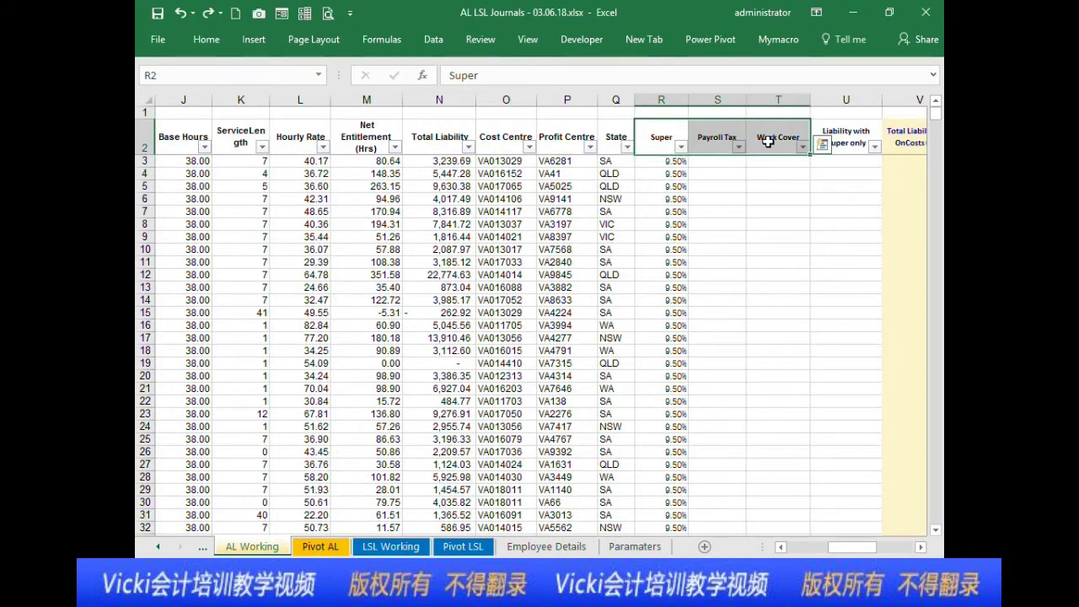
left_click(681, 165)
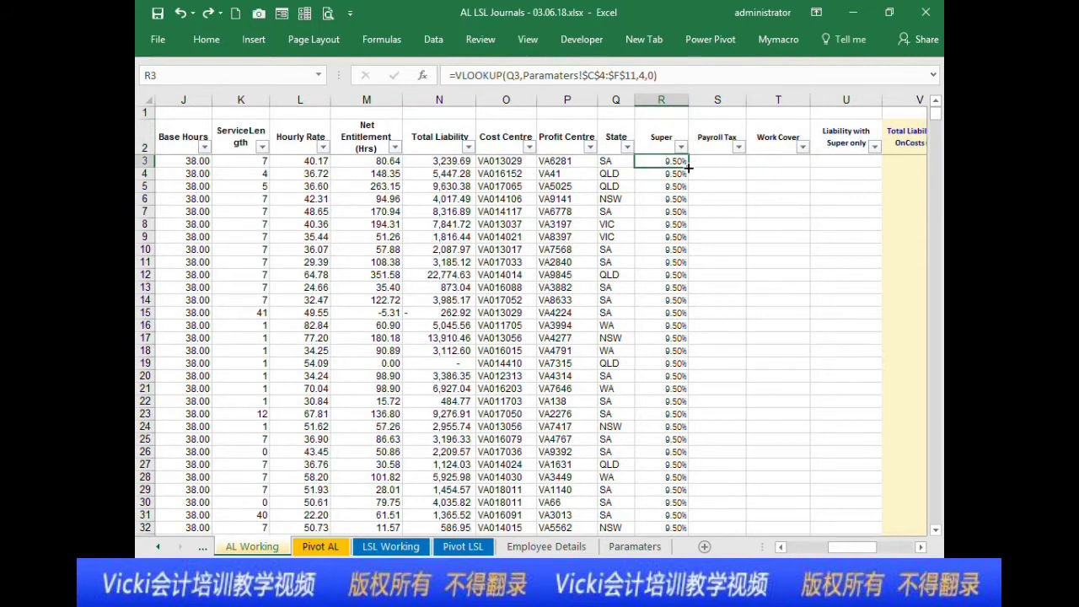
left_click_drag(692, 166, 810, 430)
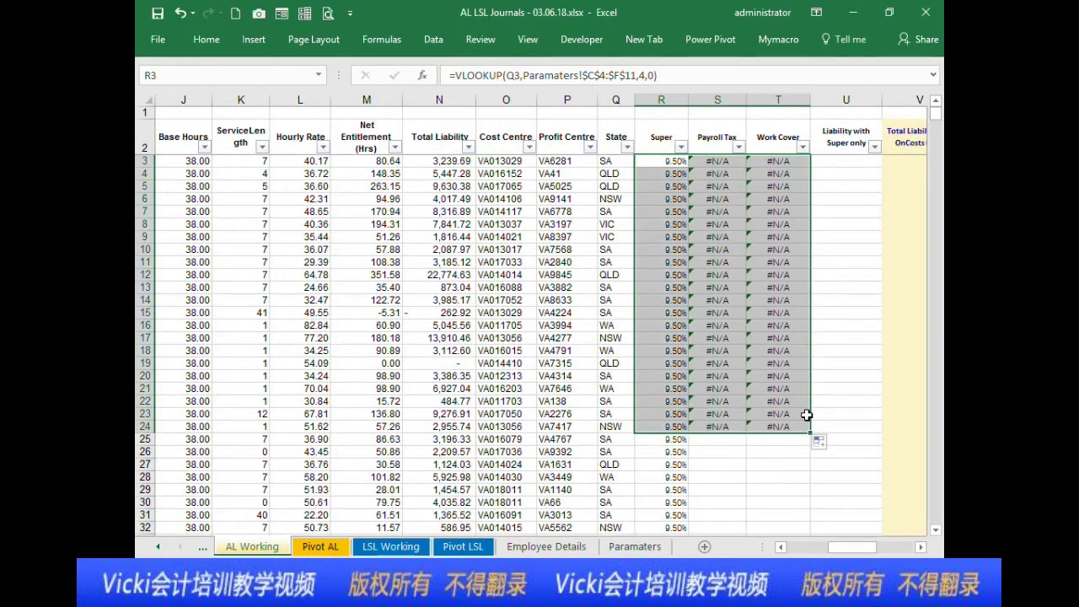
key("ctrl+z")
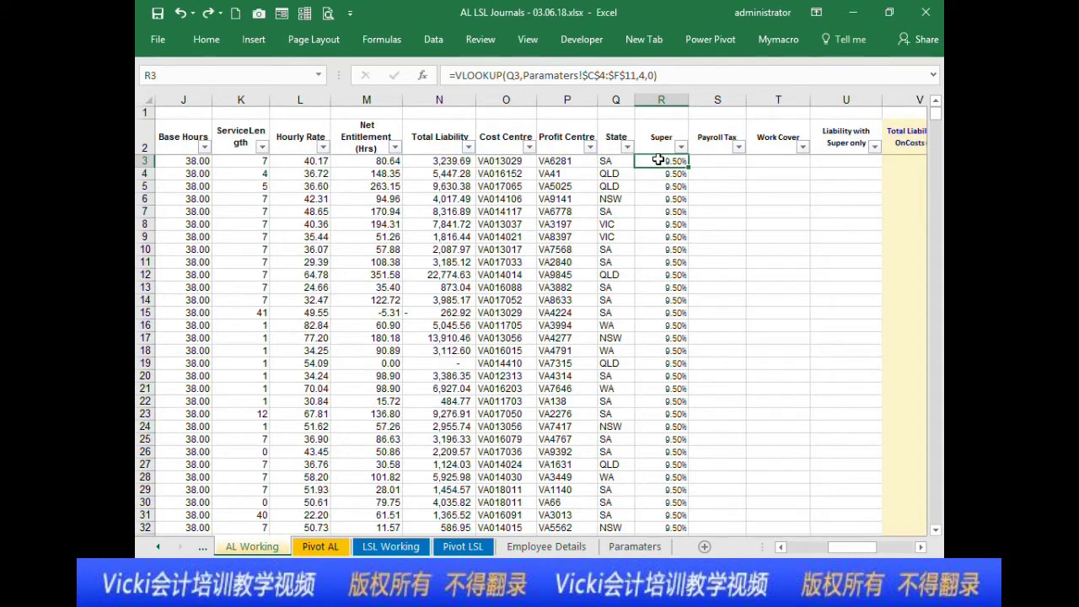
Step: Rewrite the Super formula in R3 as a VLOOKUP of state Q3 in the absolute range Paramaters!$C$4:$F$11
type("=vlok")
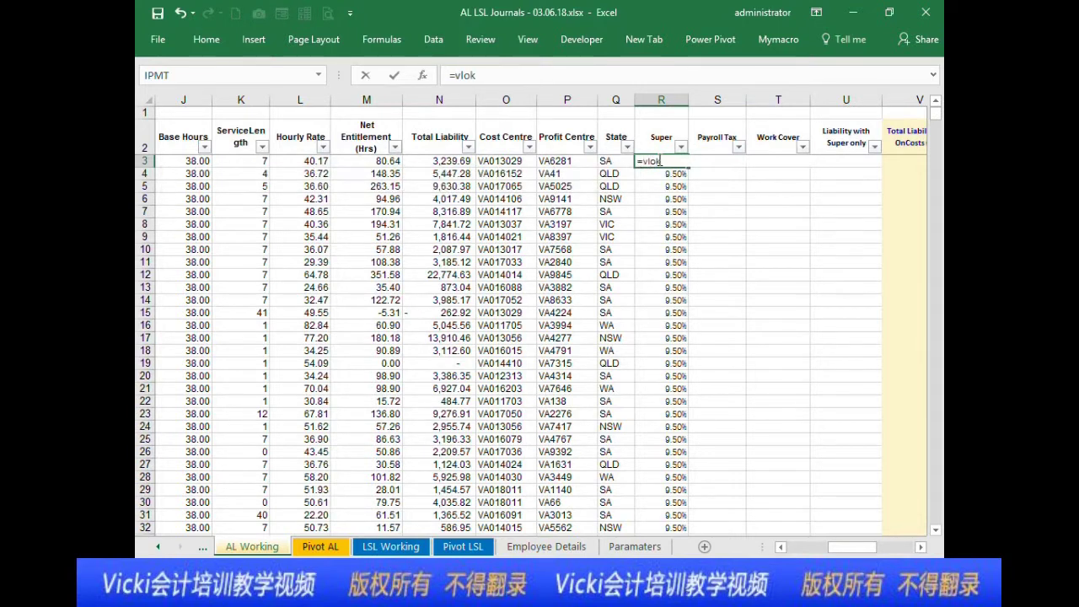
key("BackSpace")
type("okup(")
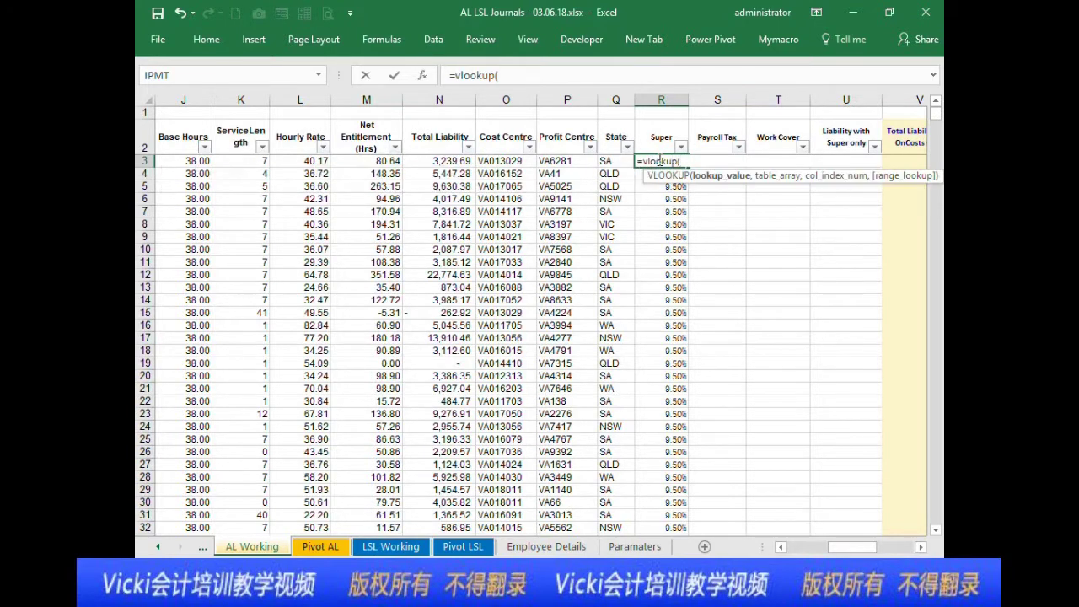
left_click(606, 160)
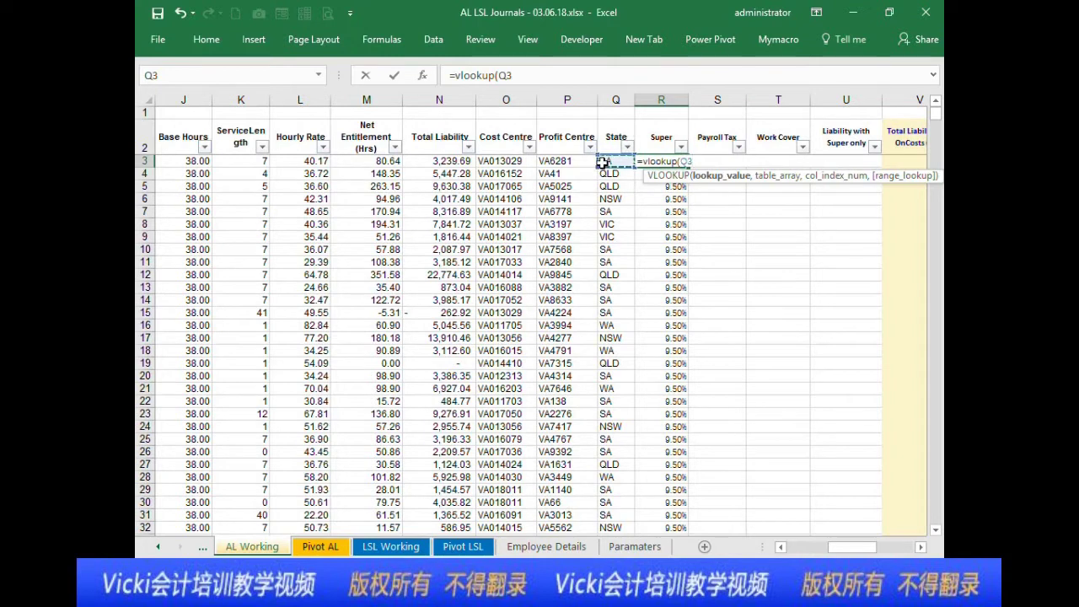
type(",")
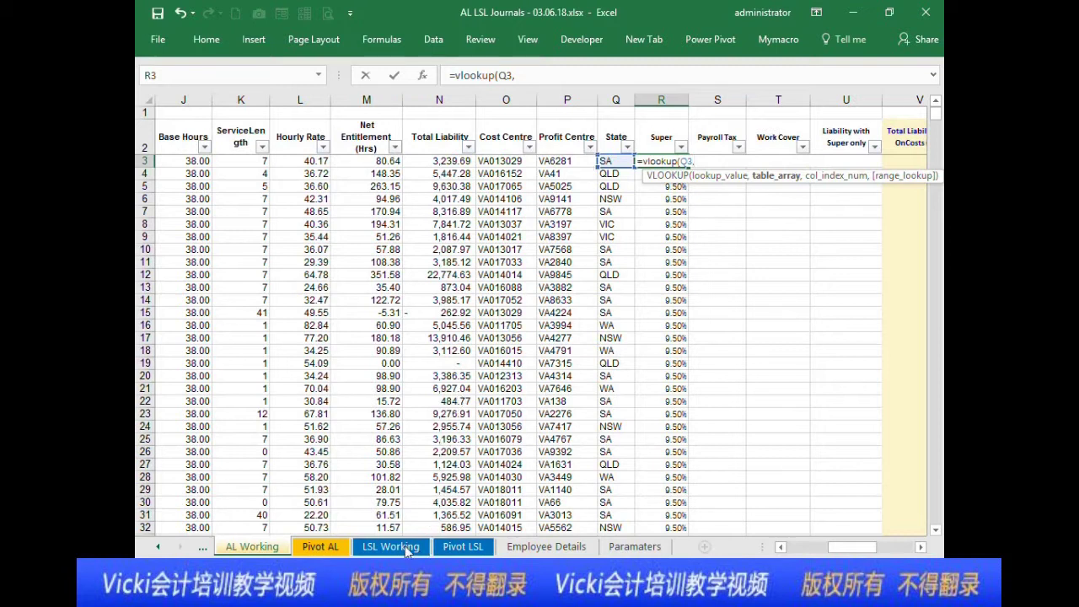
left_click(617, 550)
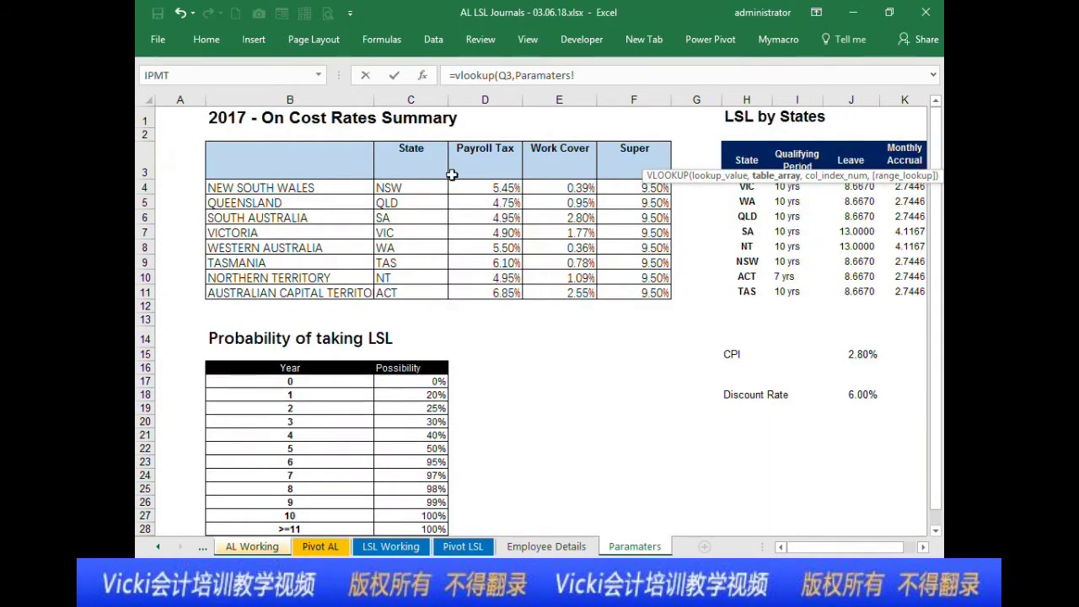
left_click_drag(414, 162, 561, 234)
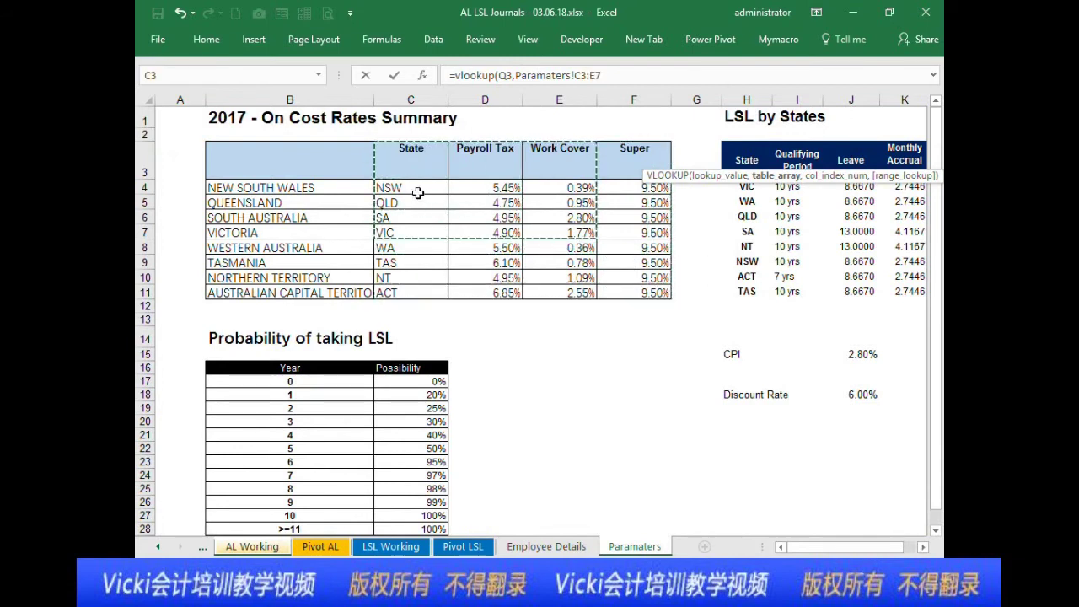
left_click_drag(411, 182, 641, 287)
key("F4")
type(",")
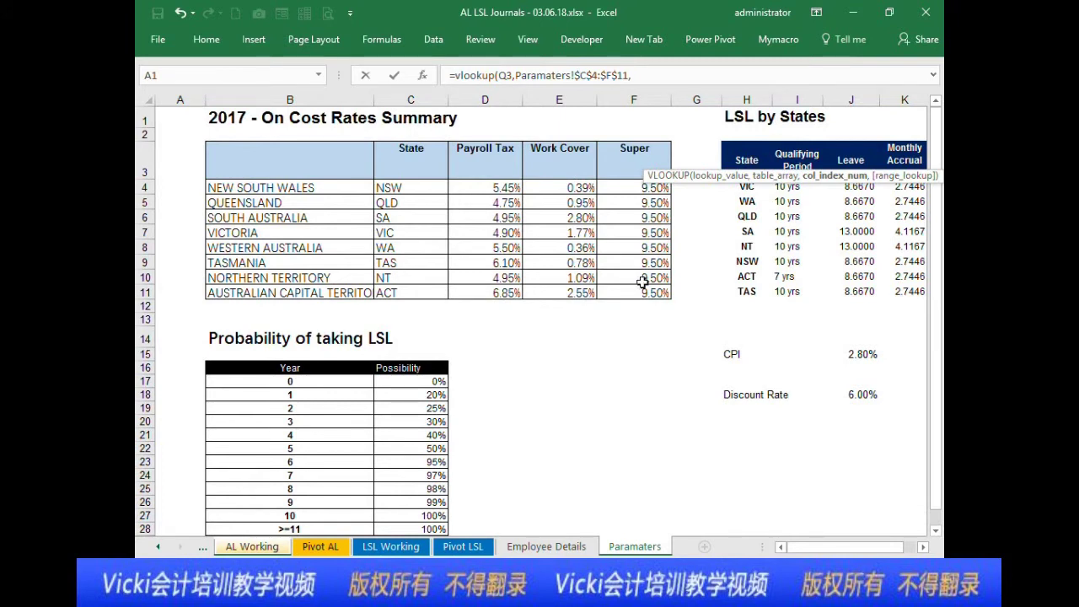
Step: Set the column index to a MATCH of 'AL Working'!R2 in the absolute header range Paramaters!$C$3:$F$3 with match type 0
type("match(")
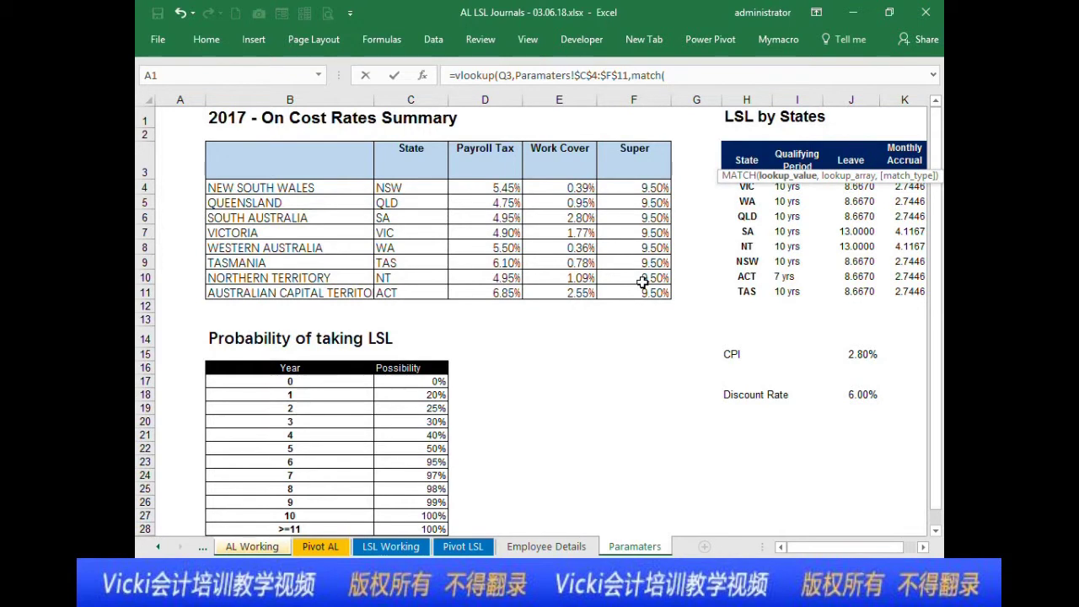
left_click(231, 549)
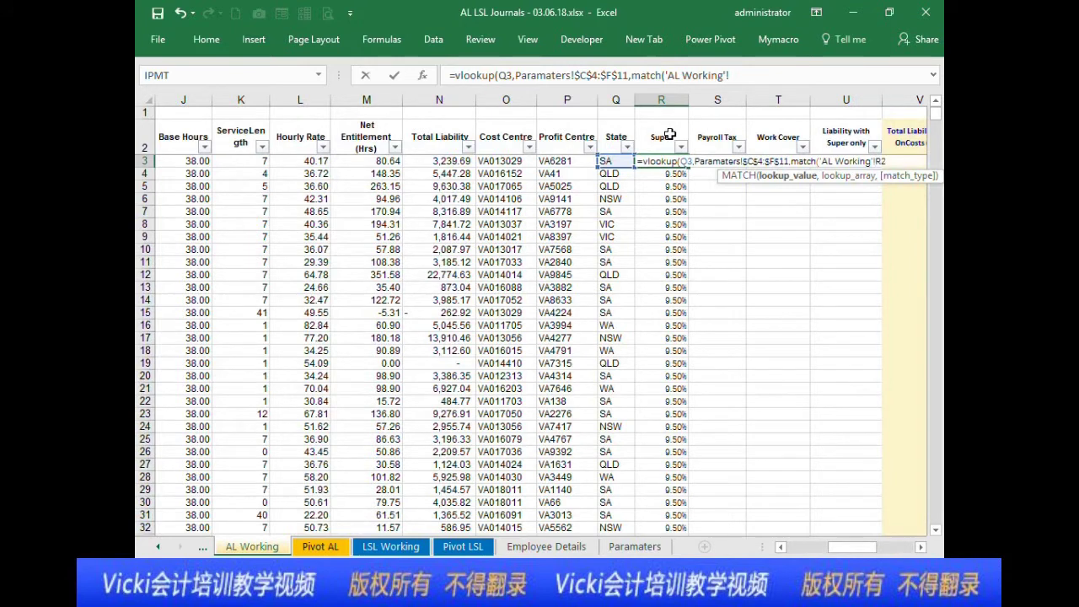
left_click(669, 135)
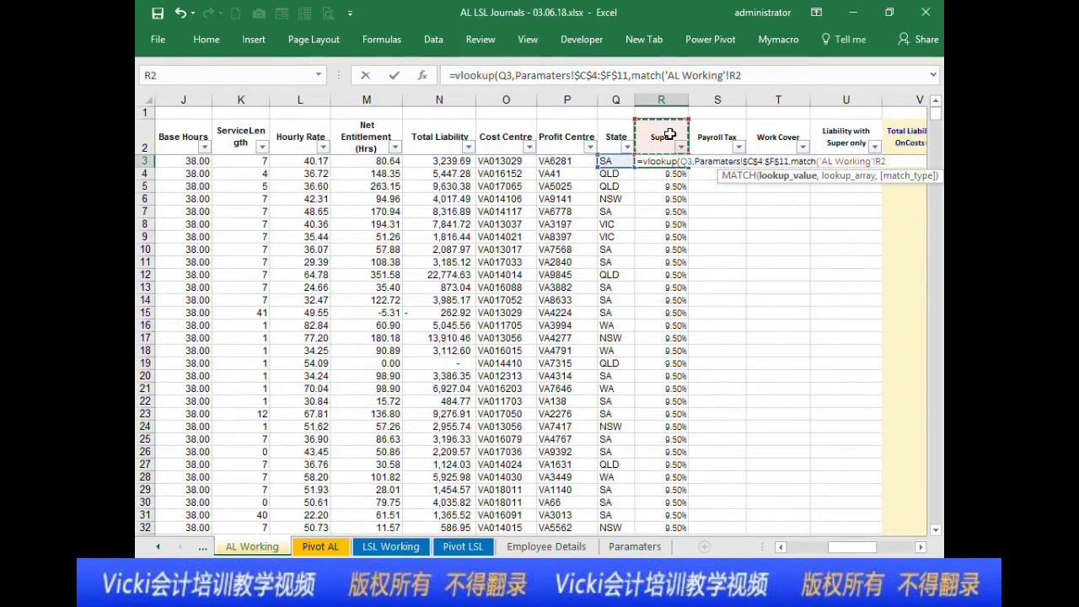
type(",")
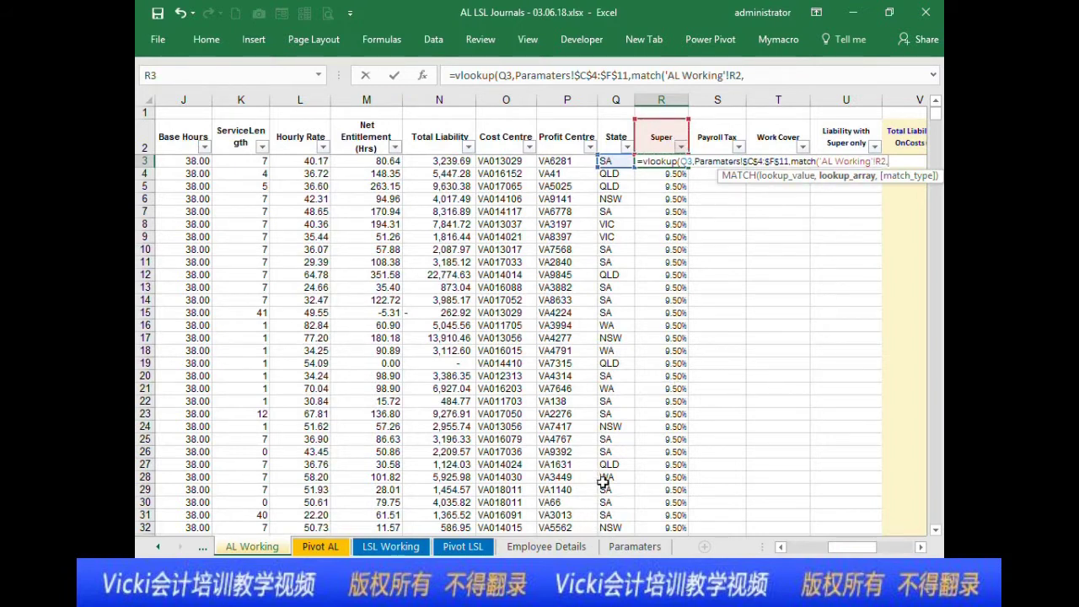
left_click(635, 547)
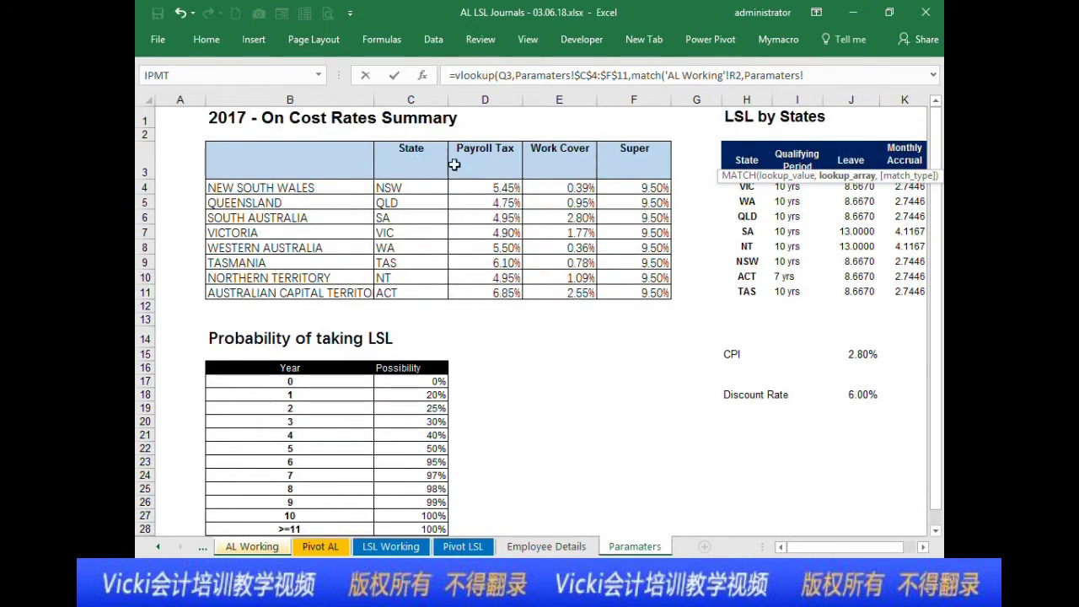
left_click_drag(411, 160, 645, 156)
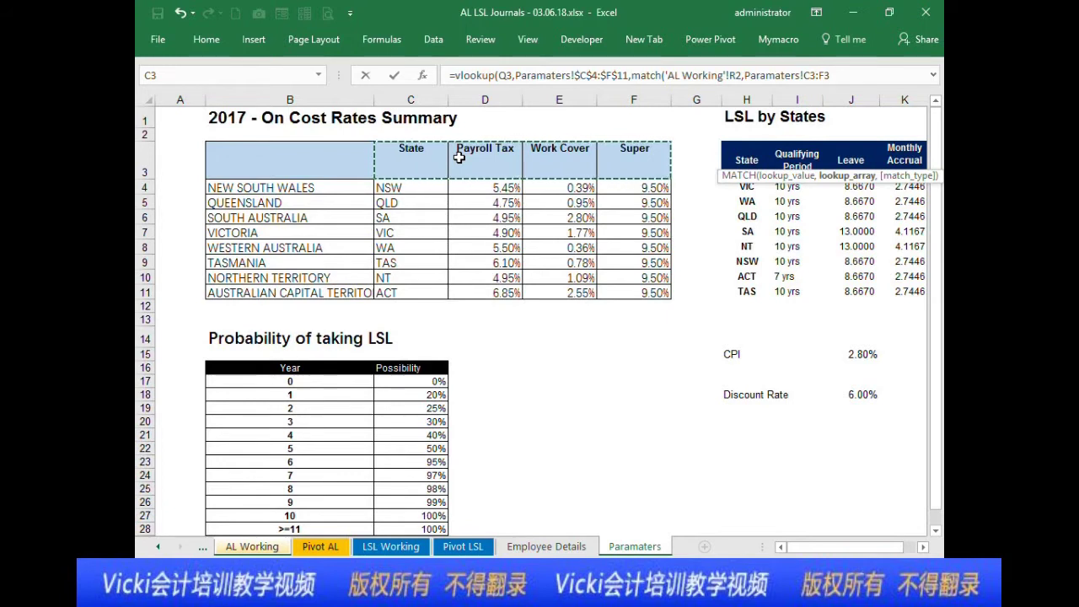
key("F4")
type(",0")
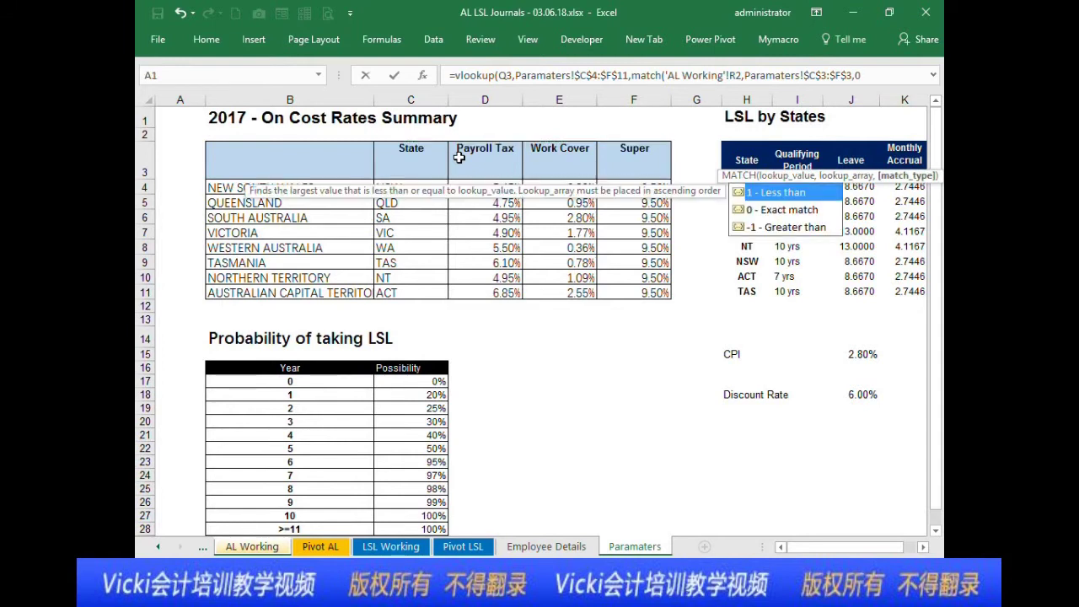
type(")")
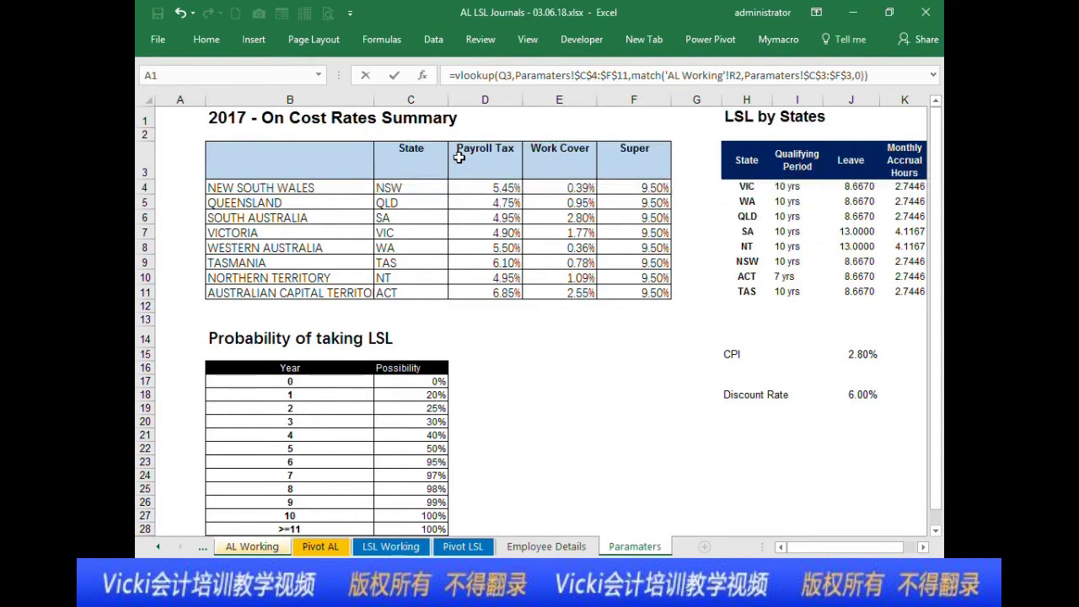
key("BackSpace")
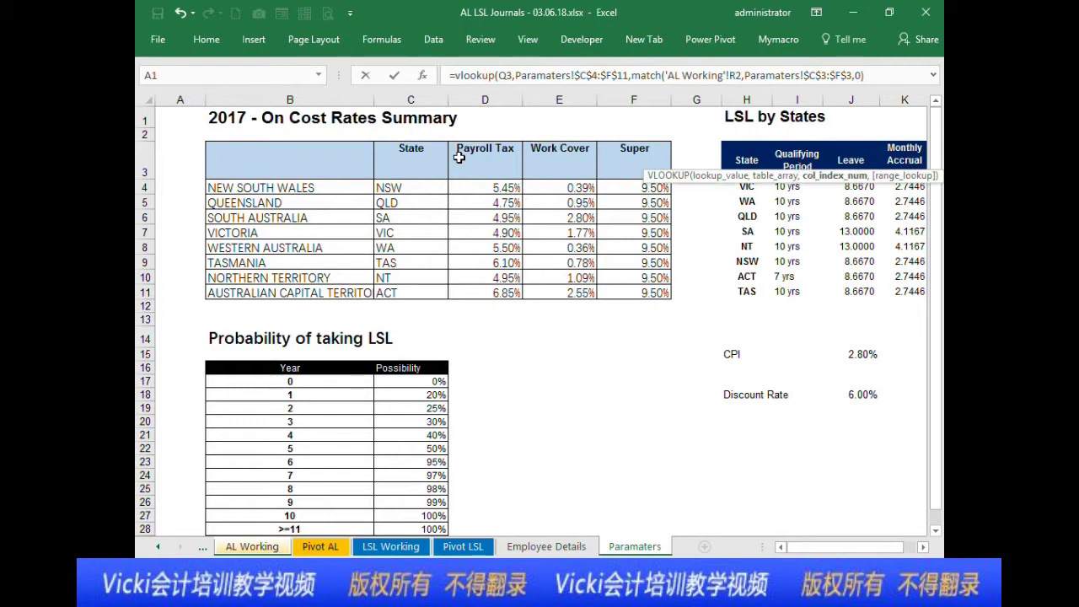
Step: Finish the R3 VLOOKUP with exact match 0, enter it, and review the MATCH part of the formula
type(",0)")
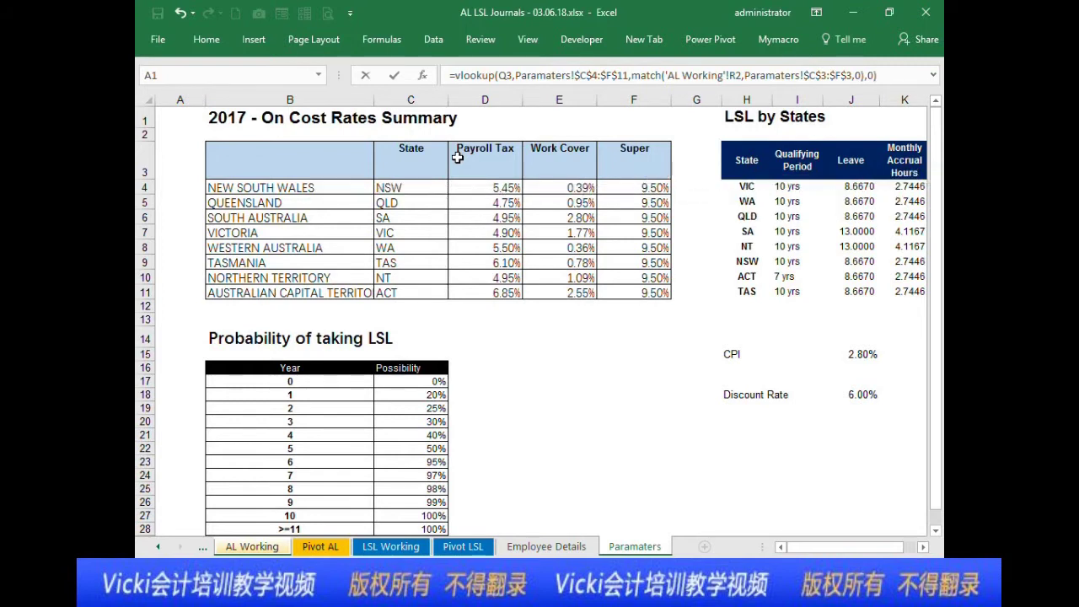
key("Return")
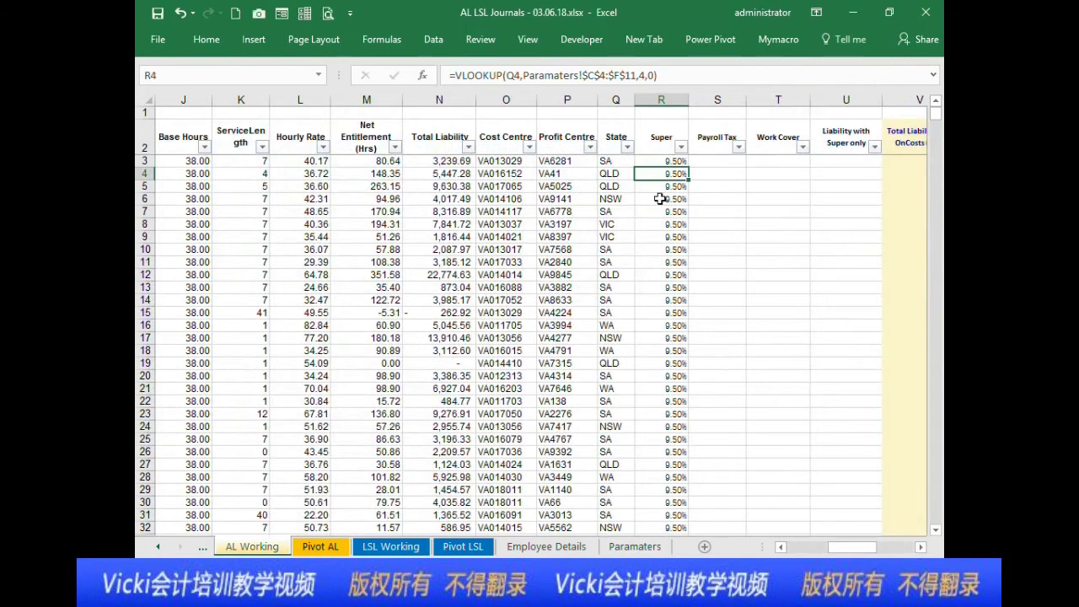
left_click(685, 161)
left_click(680, 76)
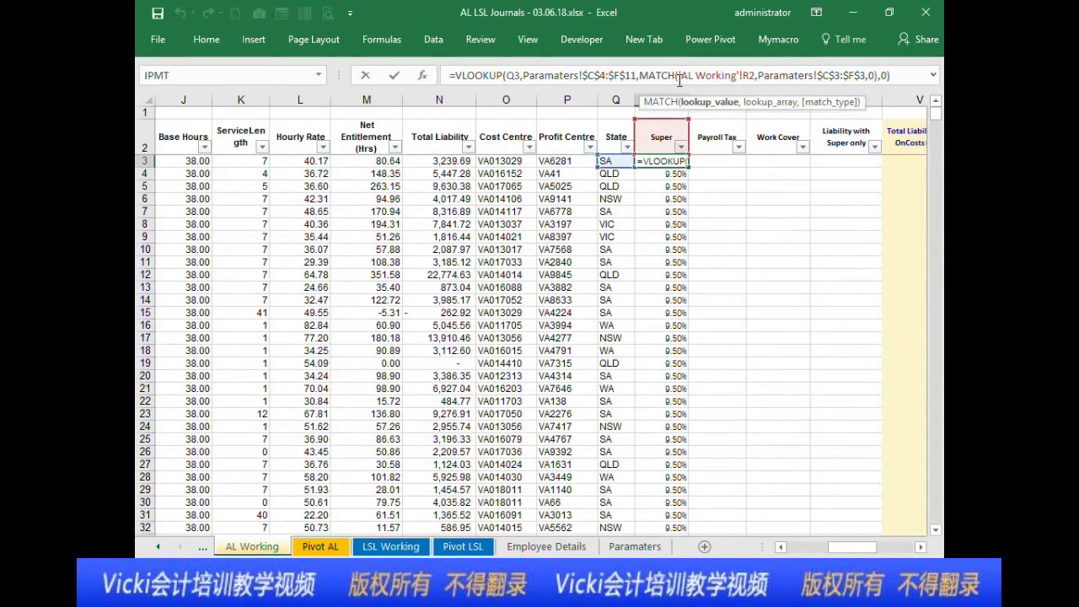
key("Escape")
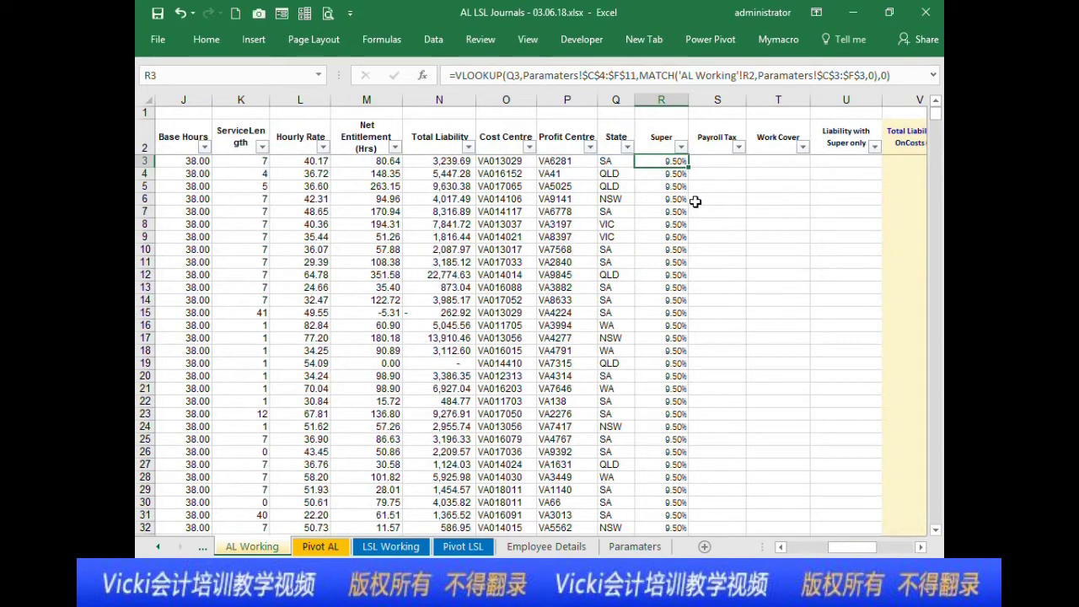
Step: Test the header match by copying the Payroll Tax header over the Super header in R2, and undo the paste
left_click(727, 140)
key("ctrl+c")
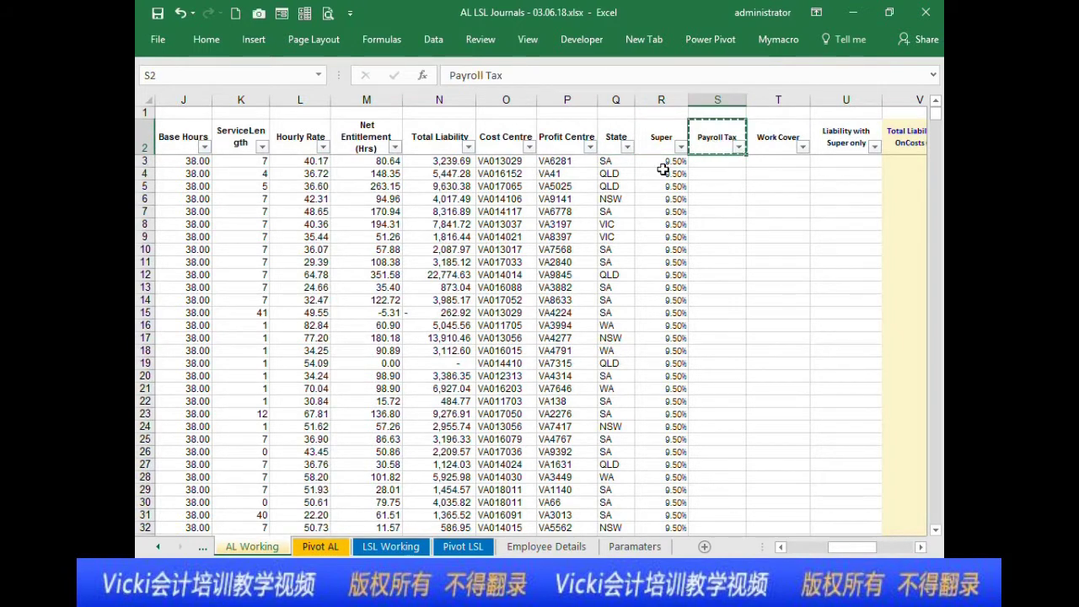
left_click(656, 140)
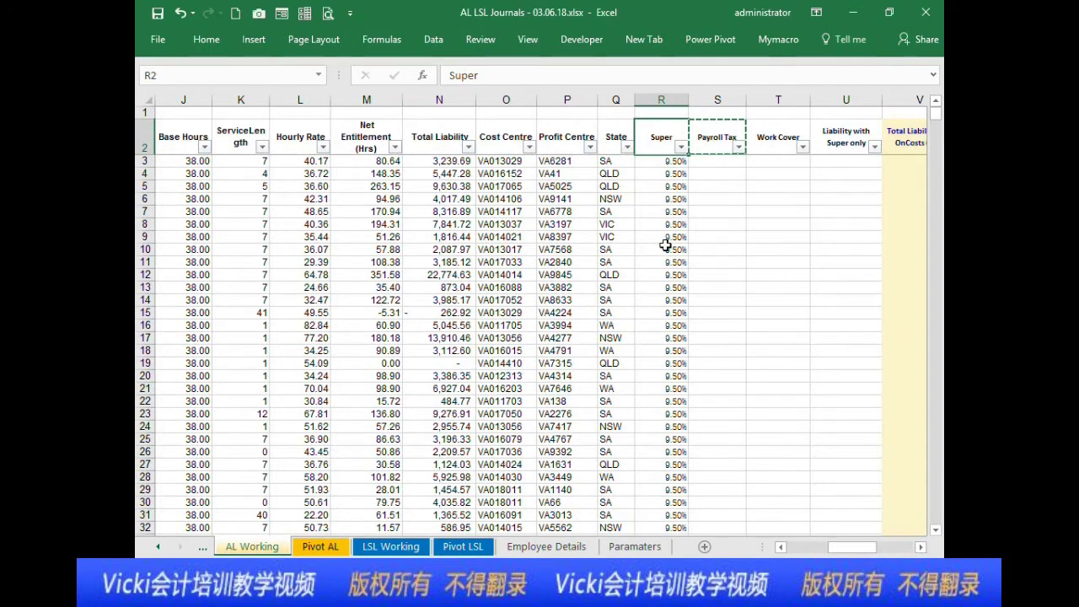
key("ctrl+v")
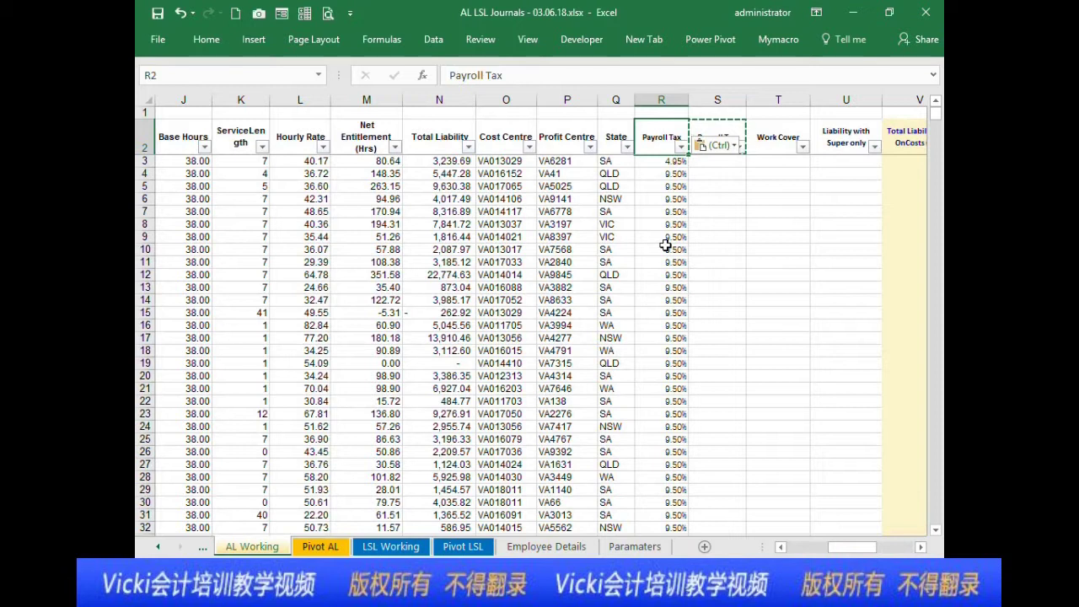
key("ctrl+z")
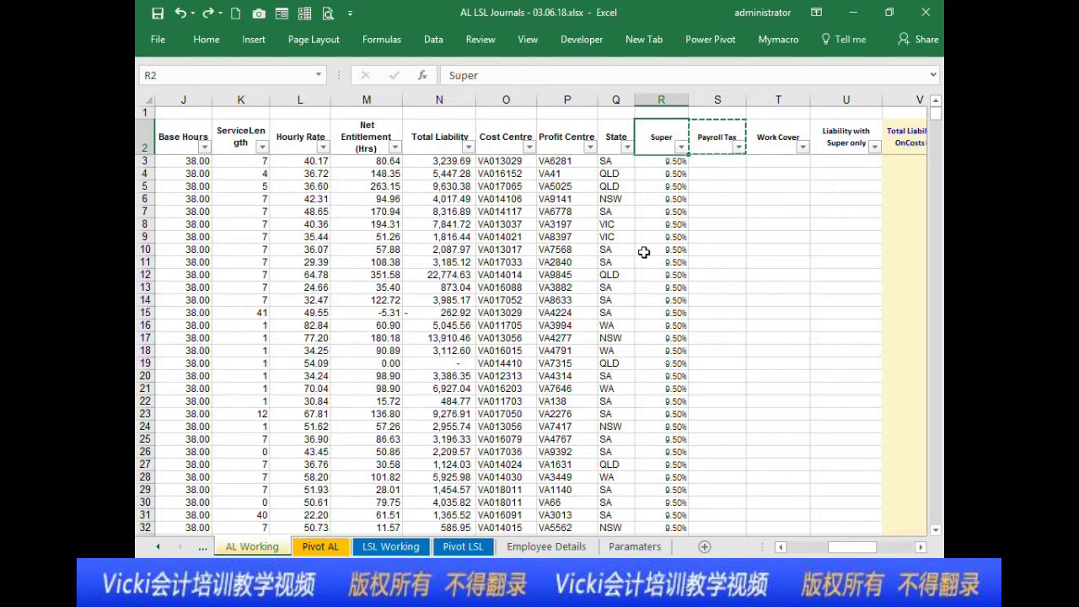
Step: Try filling the R3 formula across to Payroll Tax and Work Cover with its relative references
left_click(670, 163)
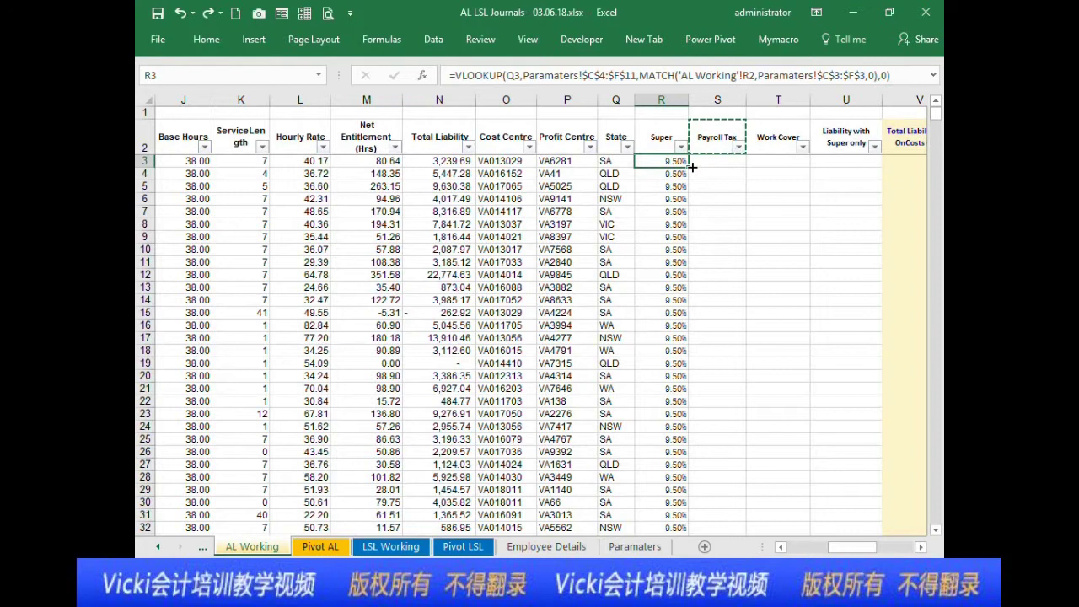
left_click_drag(691, 167, 797, 169)
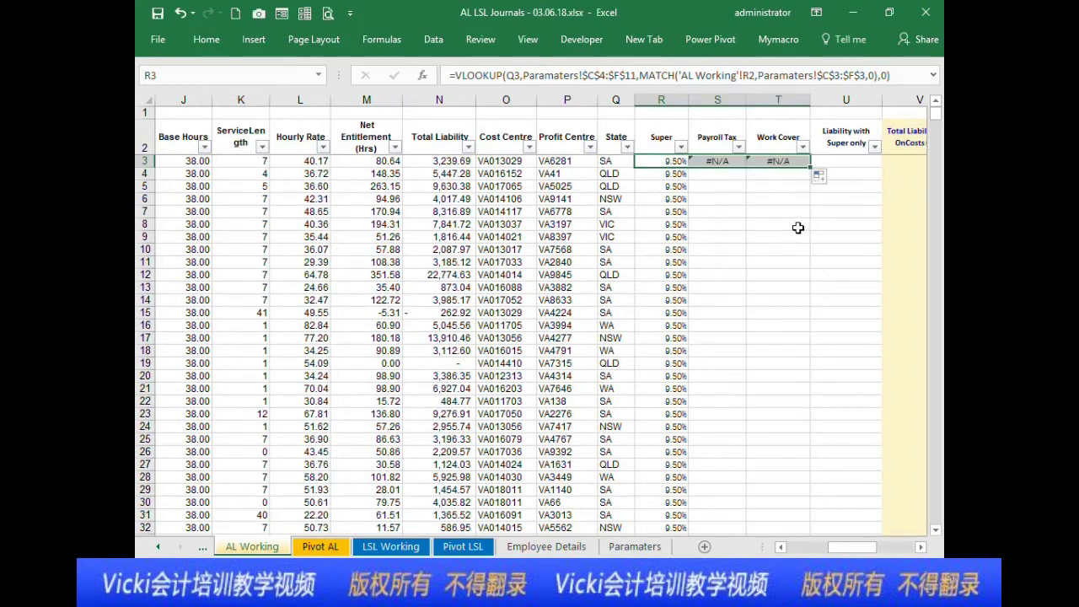
Step: Change the R3 formula's references to mixed ones: $Q3 for the state and R$2 for the header
left_click(675, 162)
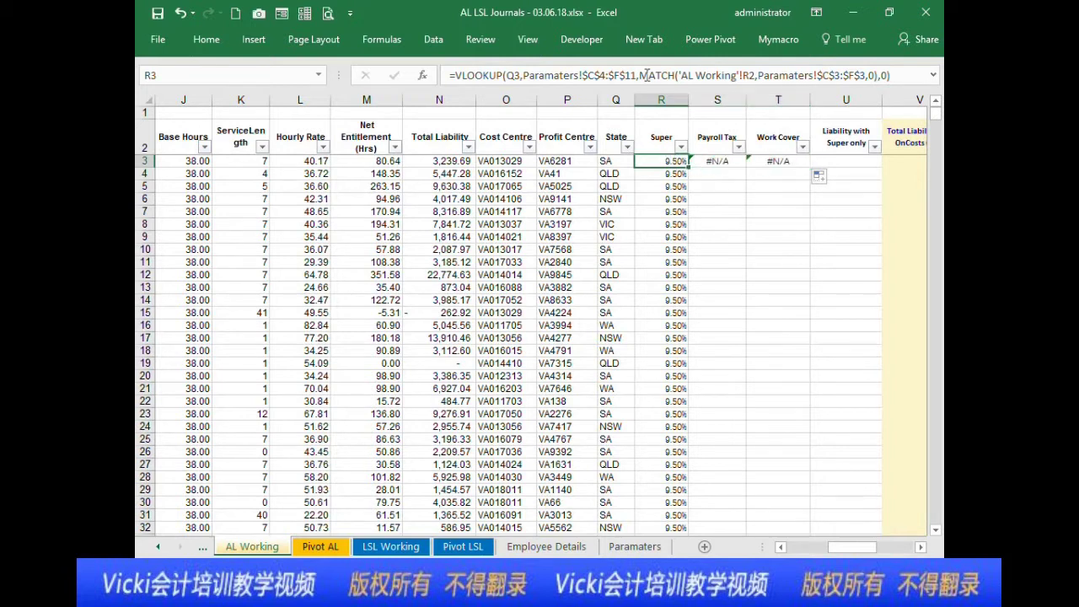
left_click(640, 75)
left_click(516, 75)
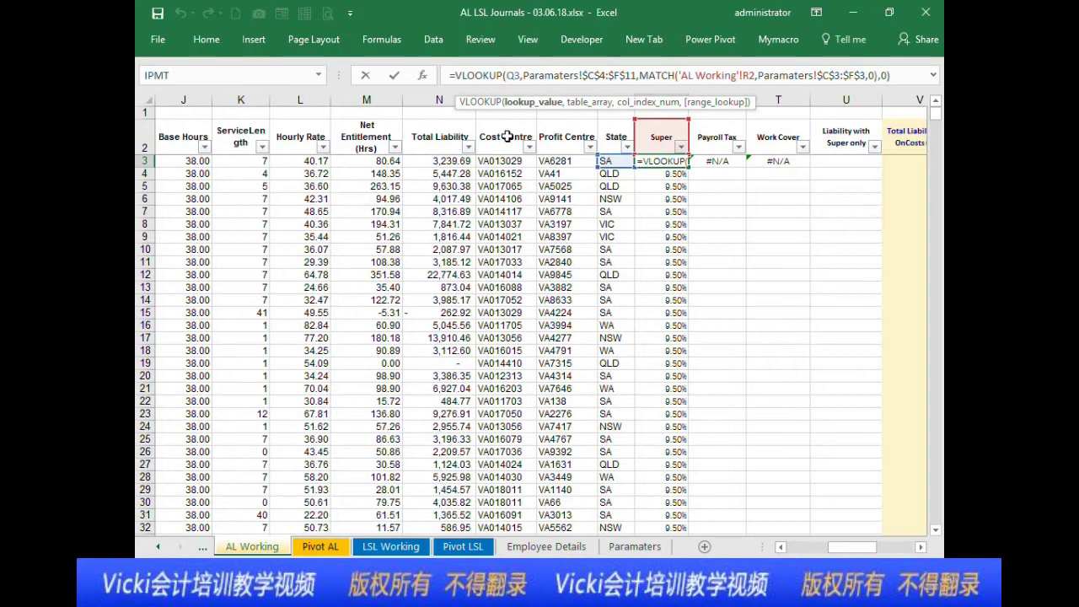
type("$")
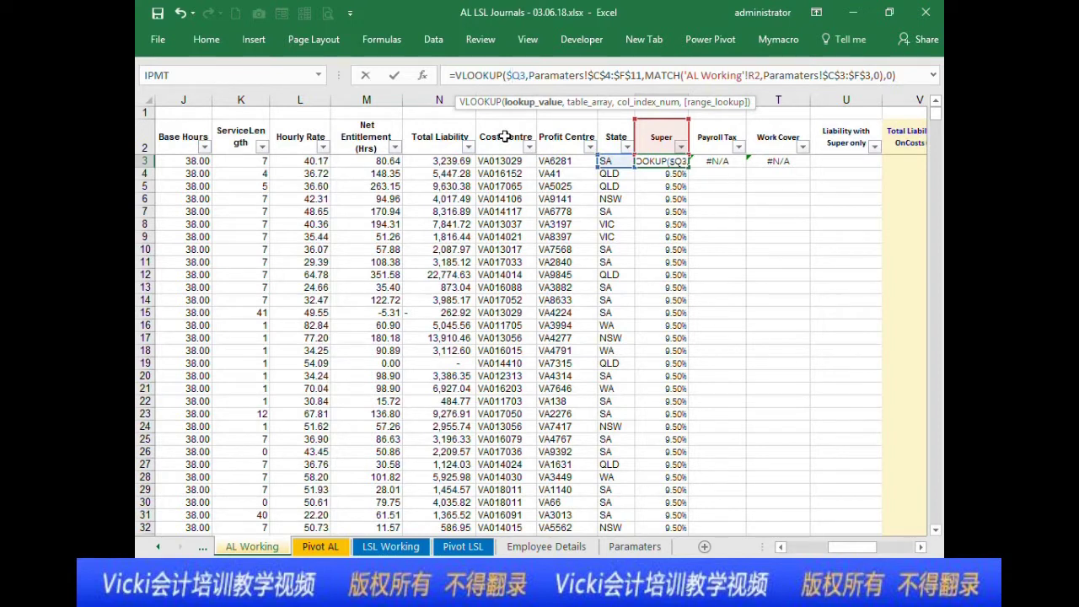
left_click(759, 73)
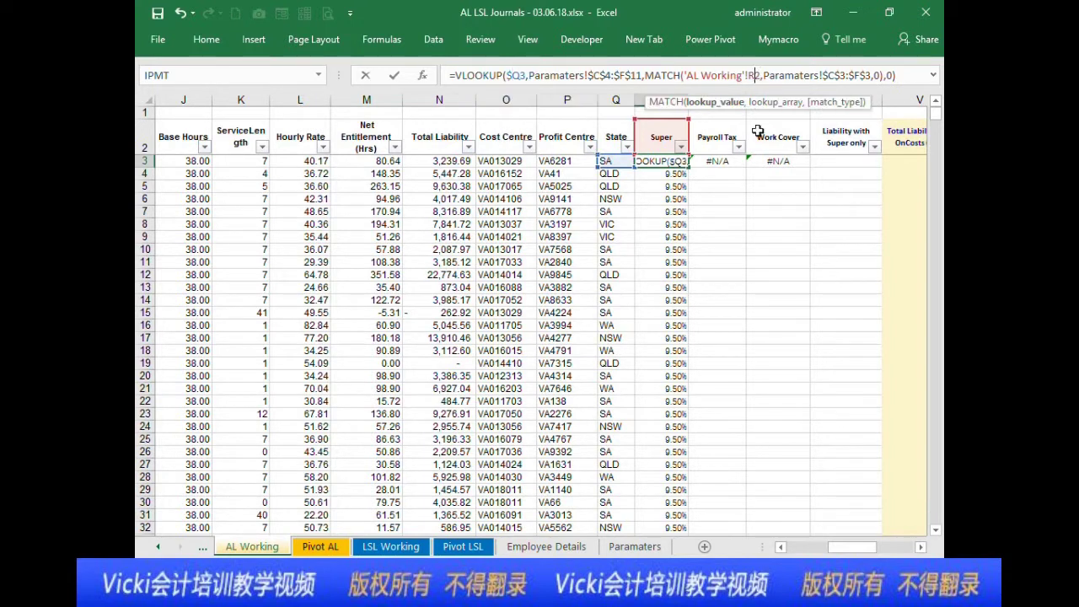
key("Left")
type("$")
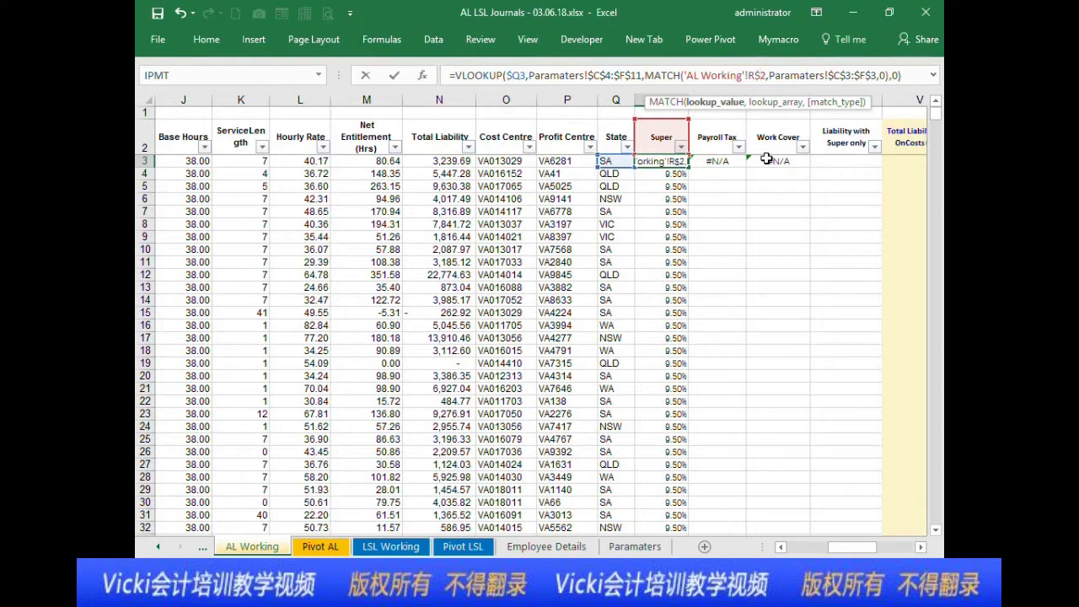
key("Return")
Step: Fill the corrected Super formula from R3 across Payroll Tax and Work Cover to T3
left_click(662, 161)
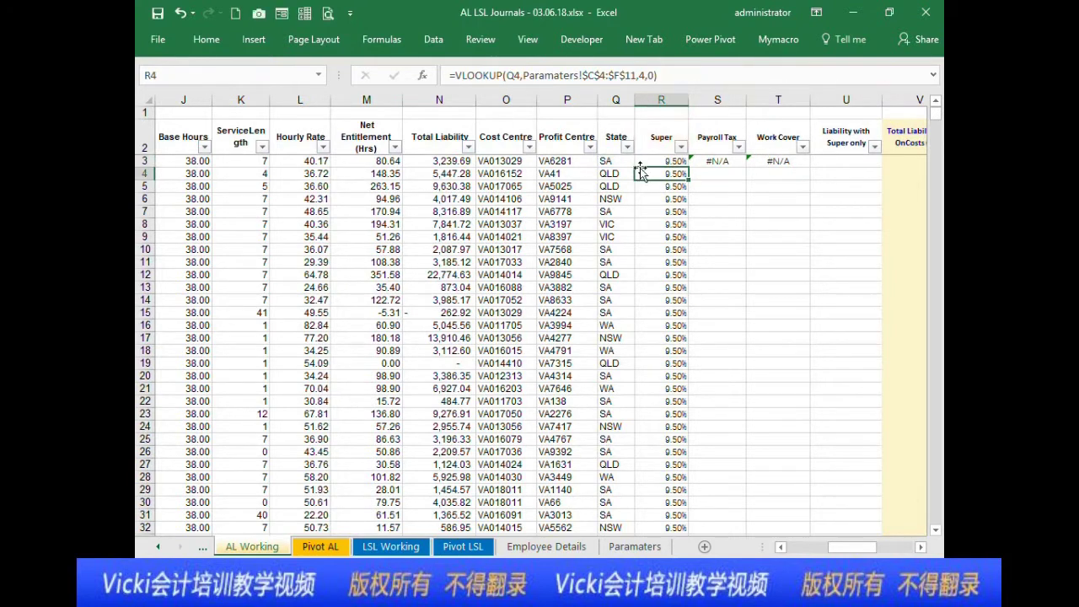
left_click_drag(678, 162, 795, 166)
key("ctrl+r")
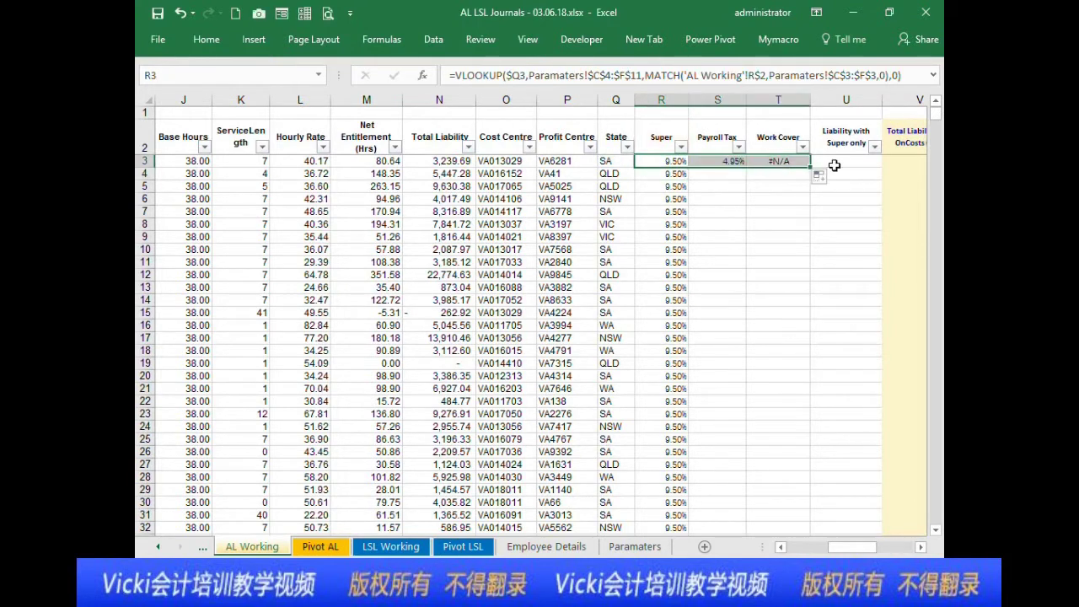
Step: Fill R3:T3 down to row 172, and copy the row 172 formulas through the last data row
left_click_drag(810, 168, 763, 224)
key("ctrl+c")
left_click_drag(666, 224, 785, 337)
scroll(708, 376, "up", 3)
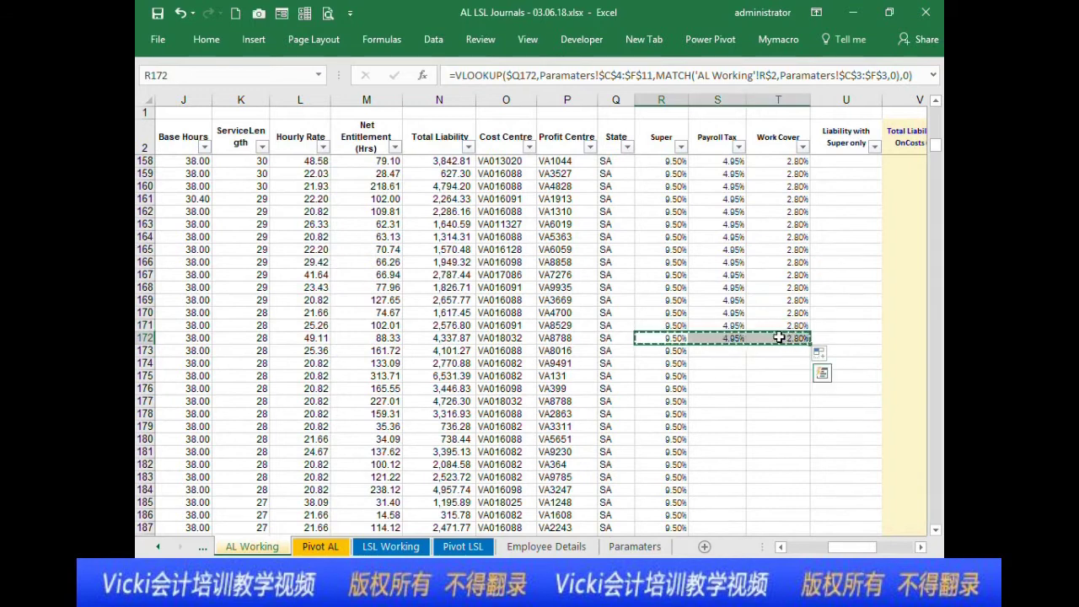
key("ctrl+shift+Down")
key("ctrl+v")
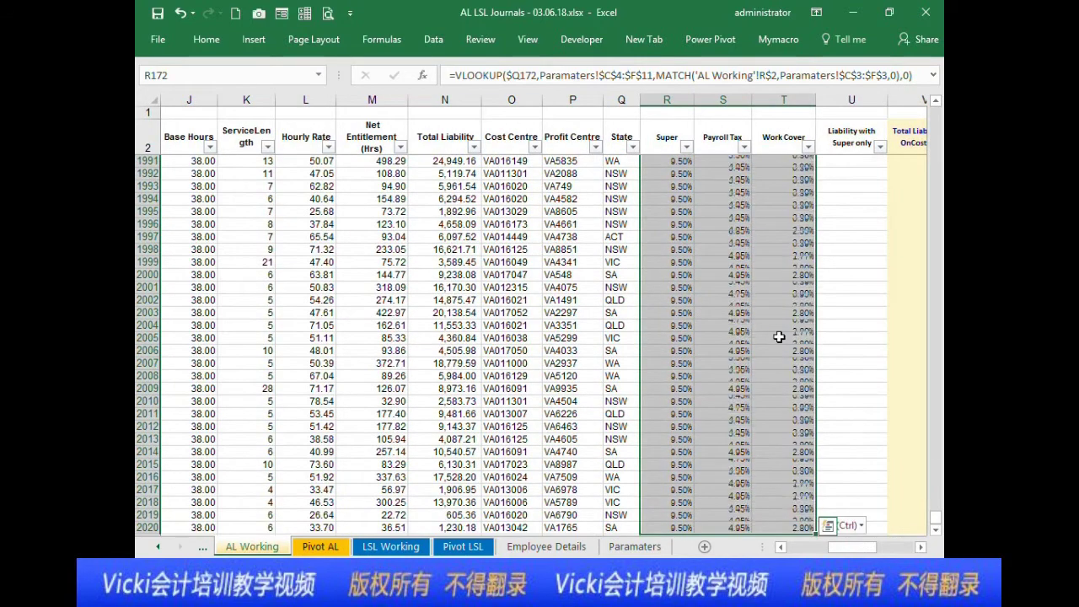
Step: Review the filled Super, Payroll Tax and Work Cover rates from the last rows to row 3, and inspect the S21 formula's arguments
scroll(763, 343, "up", 8)
scroll(763, 343, "up", 12)
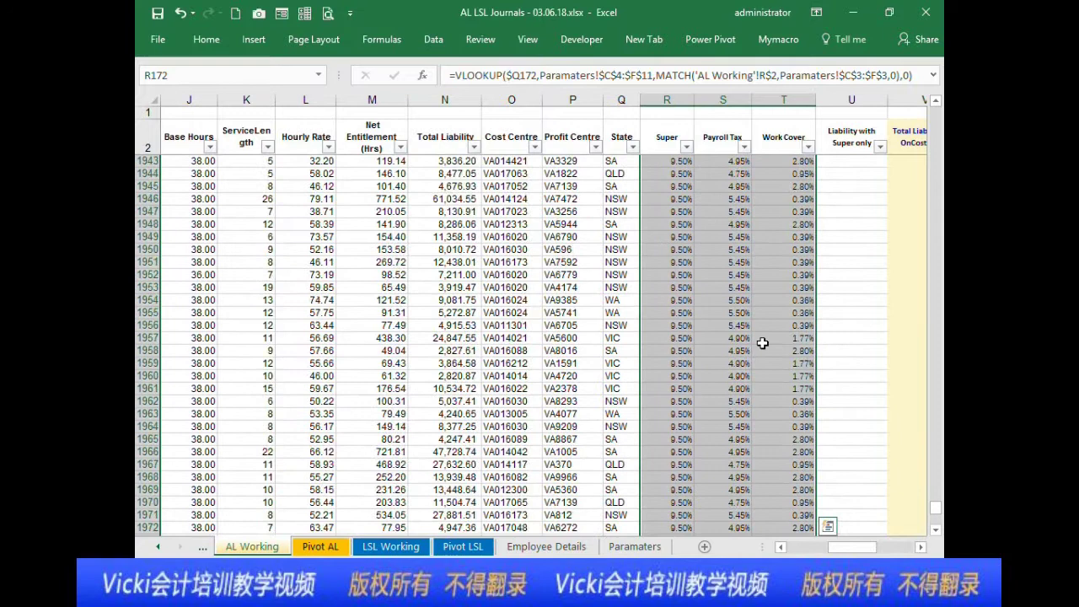
left_click(763, 343)
left_click_drag(936, 509, 936, 113)
left_click(690, 389)
left_click(647, 80)
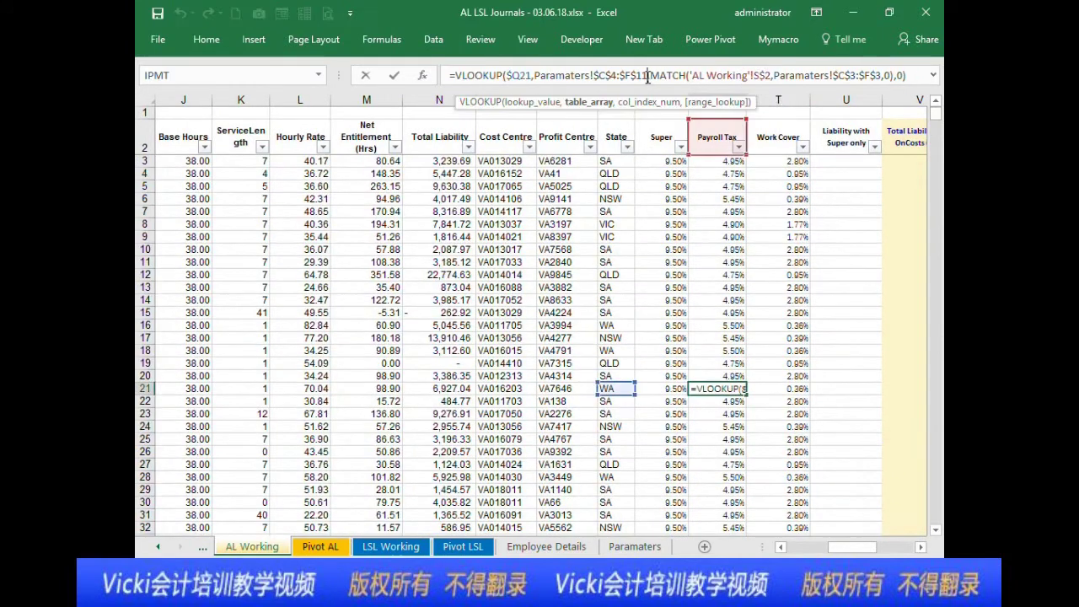
key("Escape")
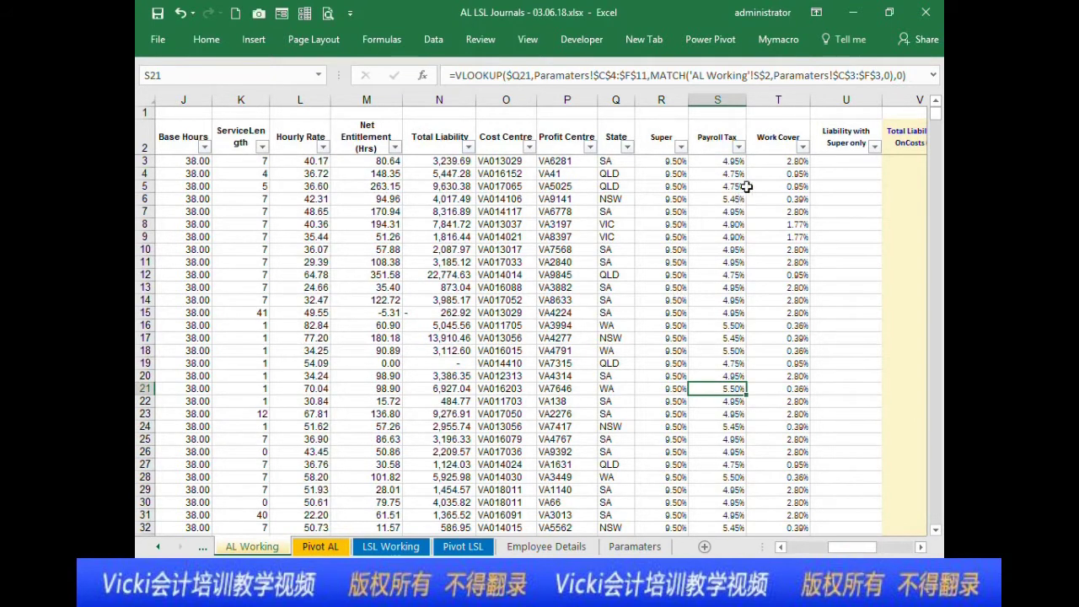
Step: Cycle the state lookup reference in the S4 formula through its relative, absolute and mixed forms, ending on $Q4
left_click(717, 212)
left_click(716, 182)
left_click(717, 172)
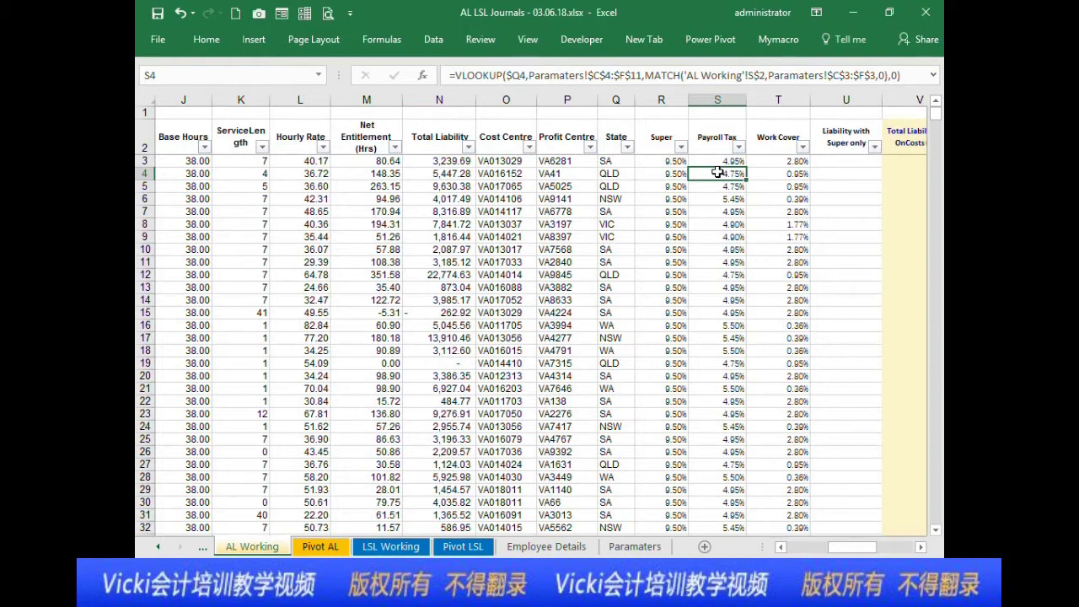
left_click(512, 76)
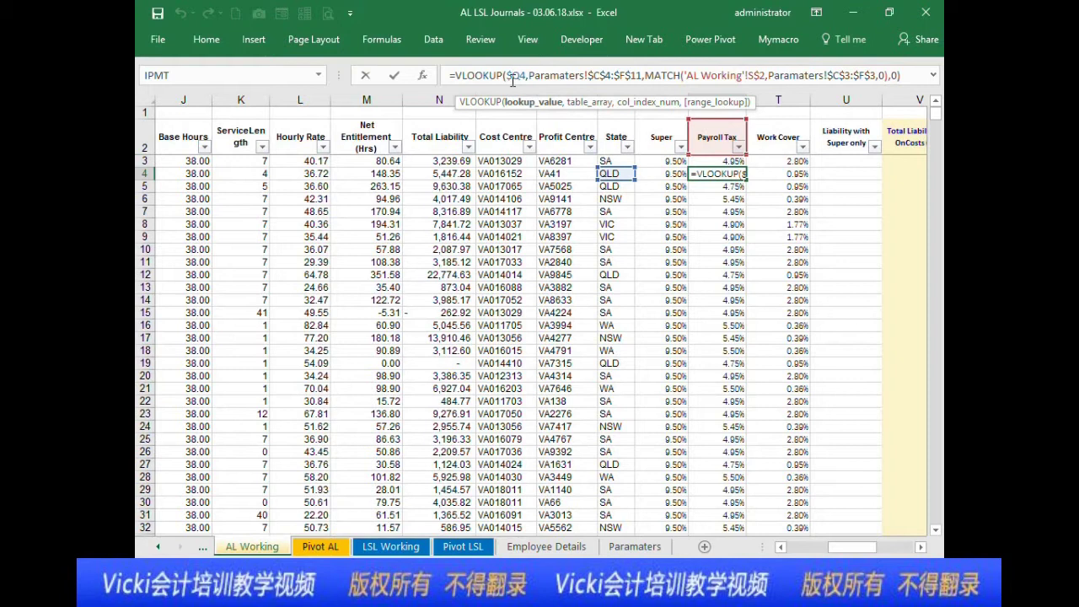
key("F4")
key("F4")
key("F4")
key("F4")
key("F4")
key("F4")
key("F4")
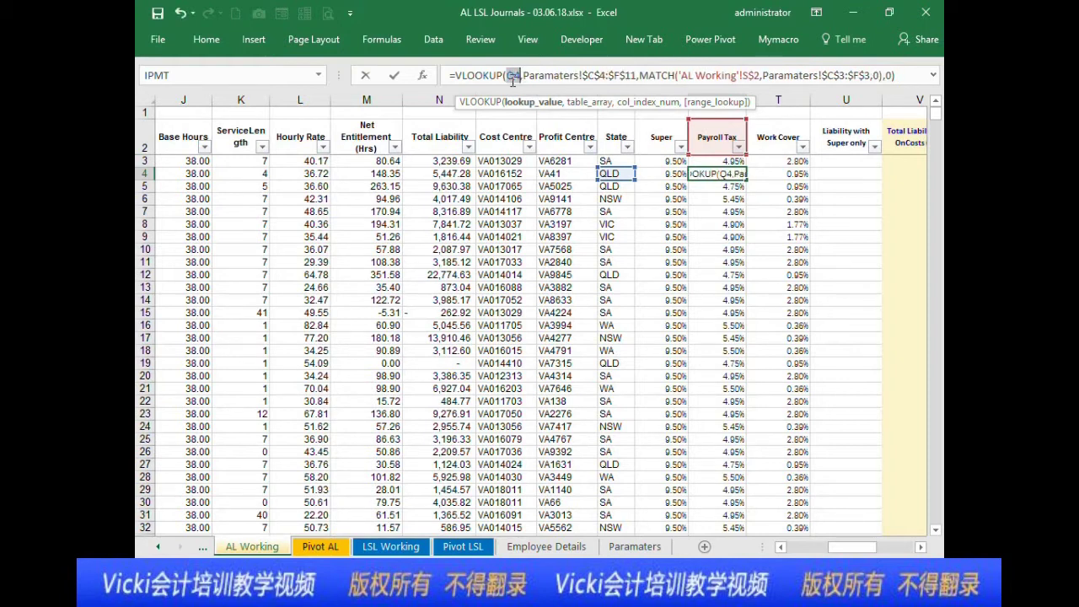
key("F4")
key("F4")
key("F4")
key("F4")
key("F4")
key("F4")
key("F4")
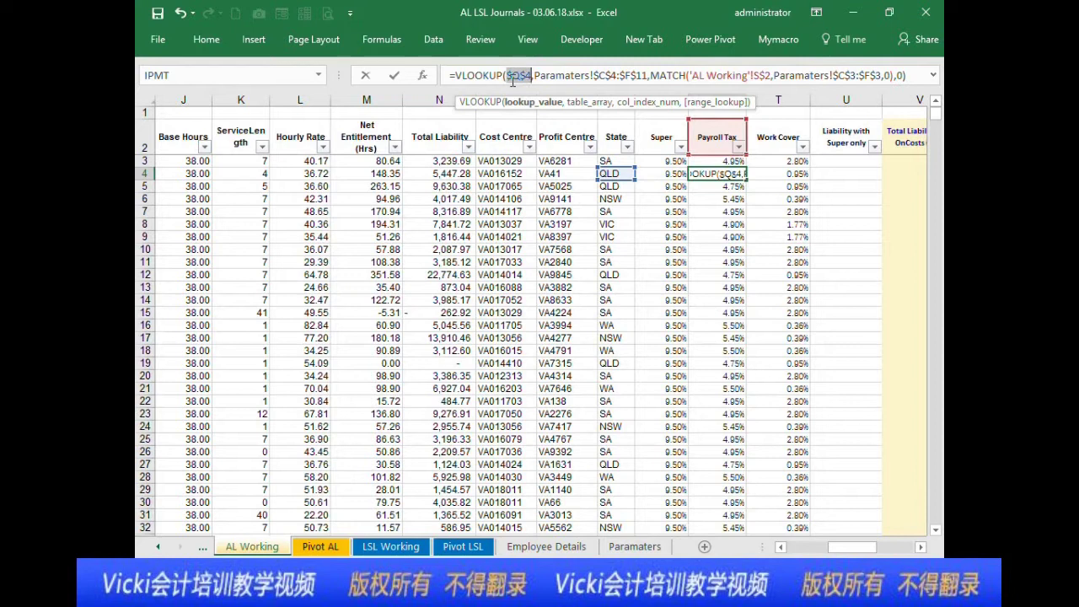
key("F4")
key("F4")
key("ctrl+Return")
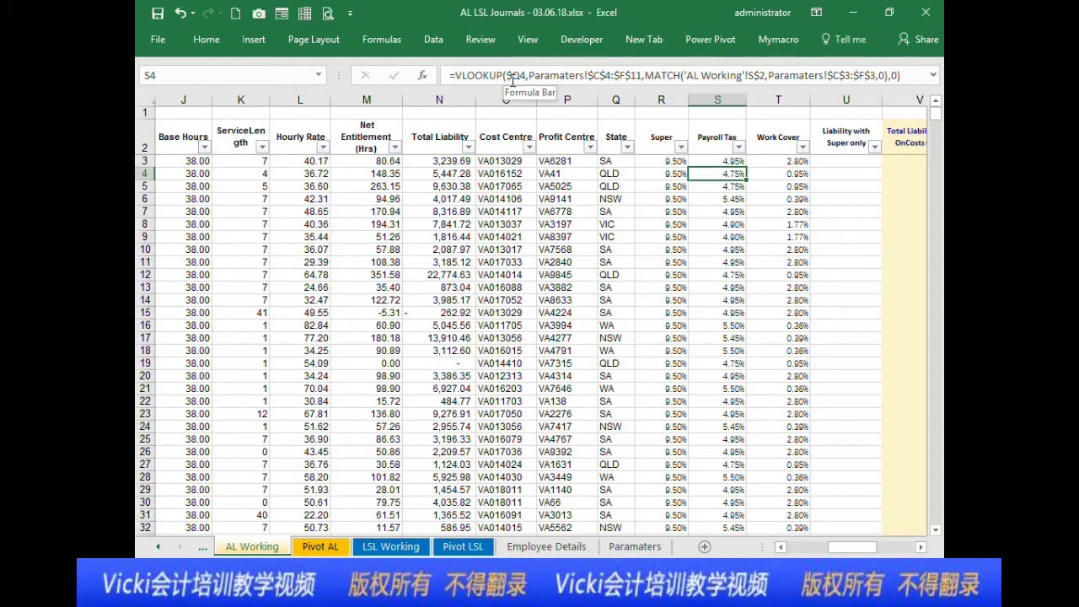
left_click(512, 77)
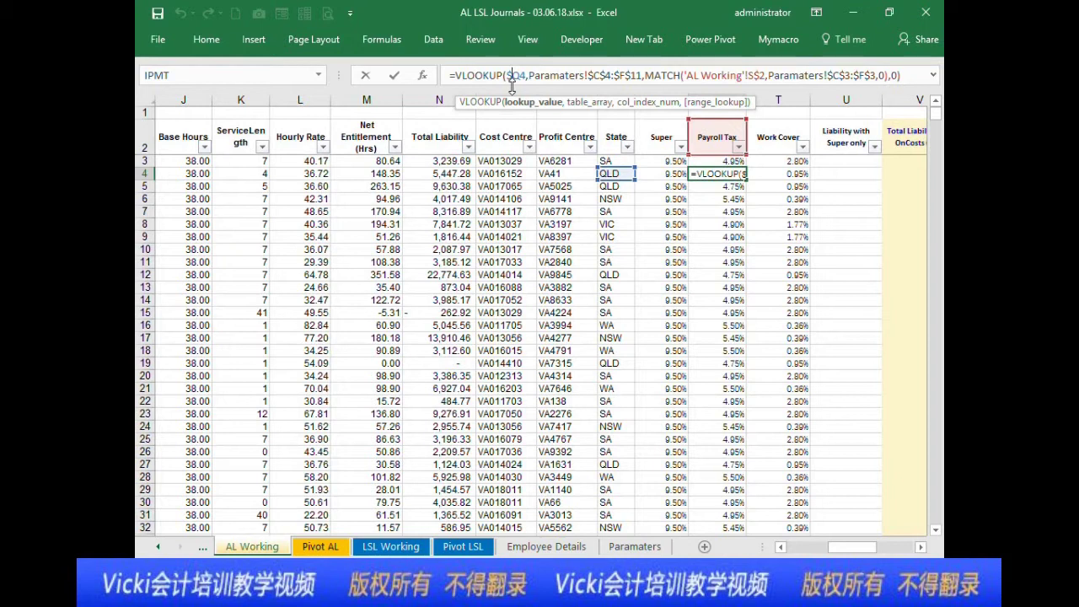
key("ctrl+Return")
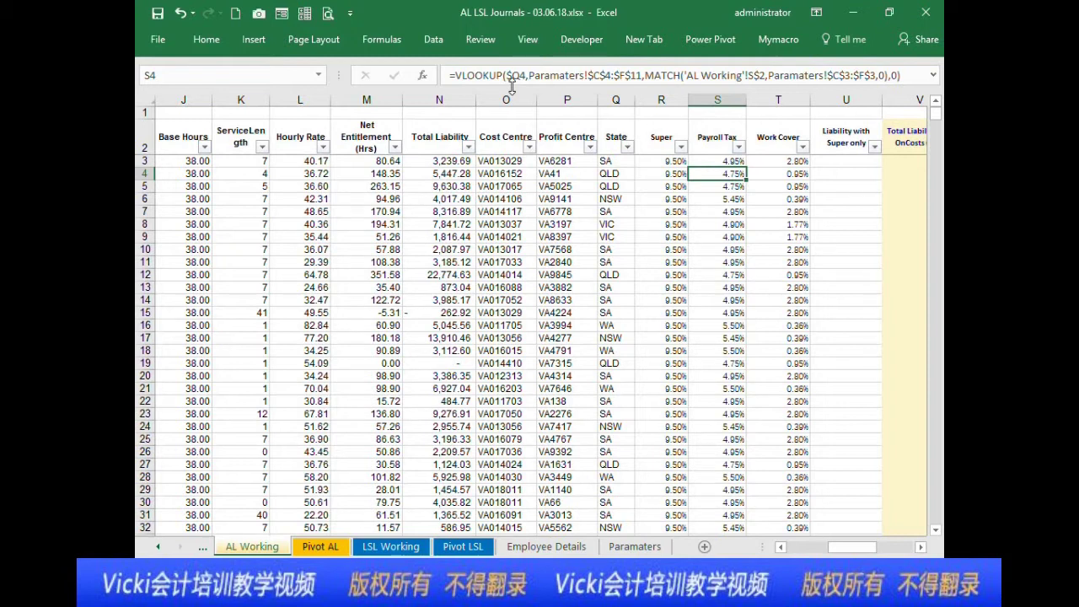
Step: Examine the row 3 rate formulas for Super and Payroll Tax and the Liability with Super only header in column U
key("Right")
key("Right")
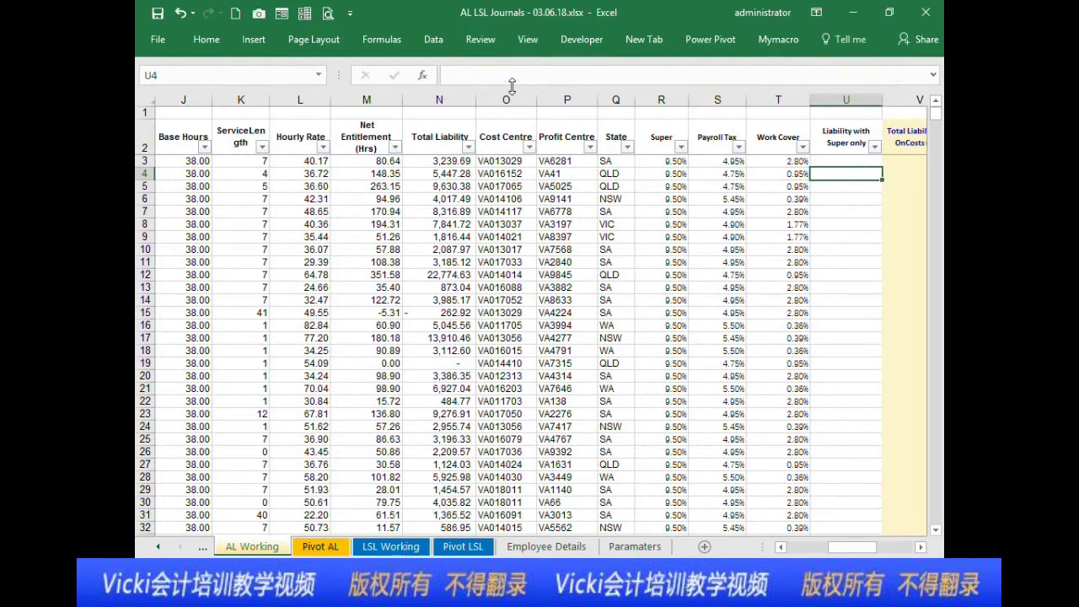
key("Right")
key("Left")
key("Up")
key("Up")
key("Up")
key("Down")
key("Down")
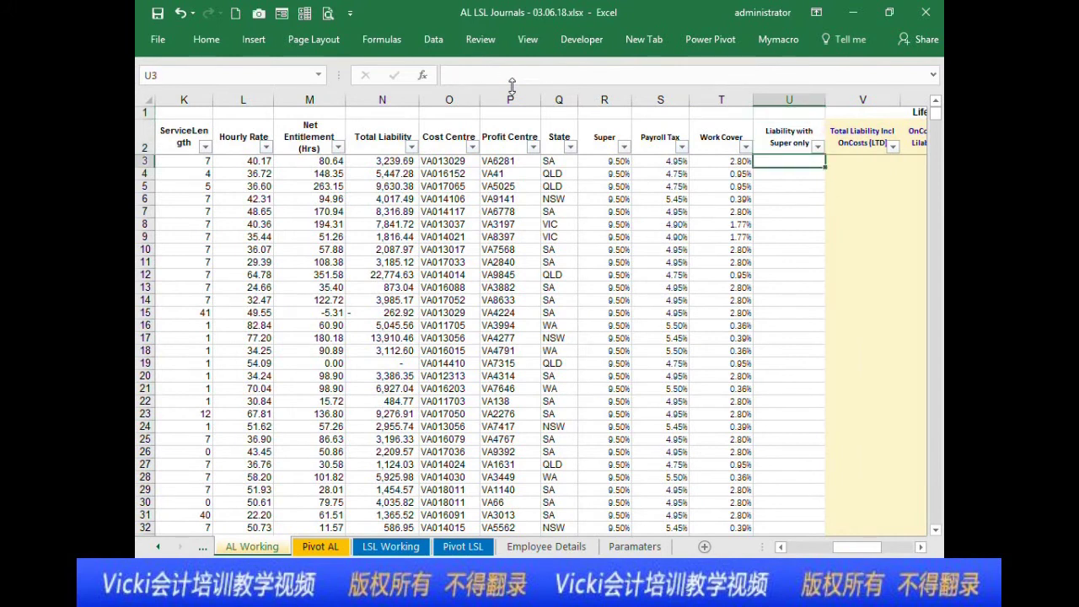
key("Left")
key("Left")
key("Left")
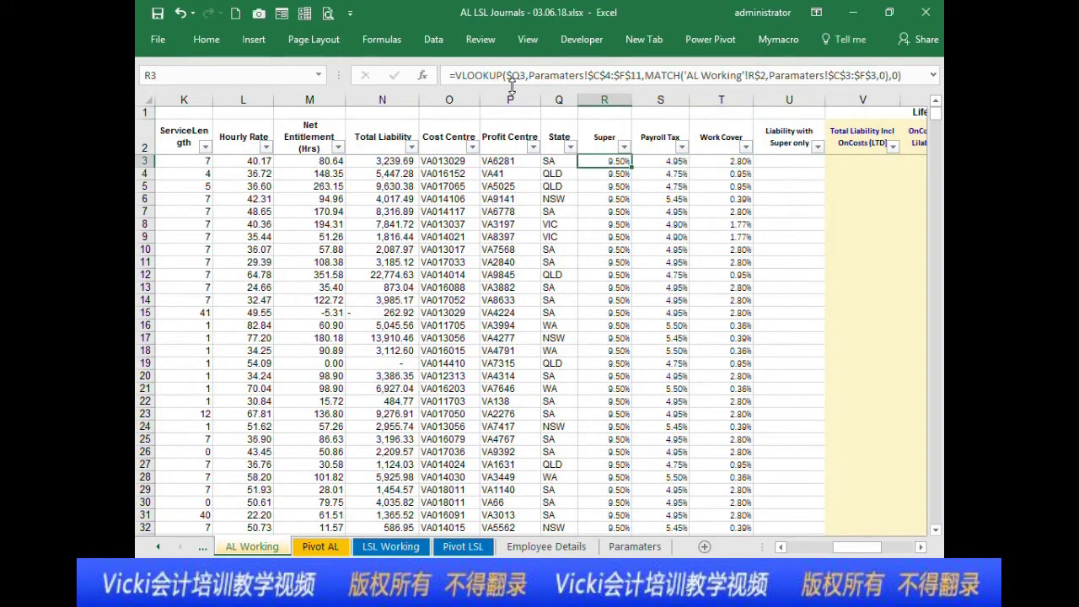
key("Right")
key("Right")
key("Left")
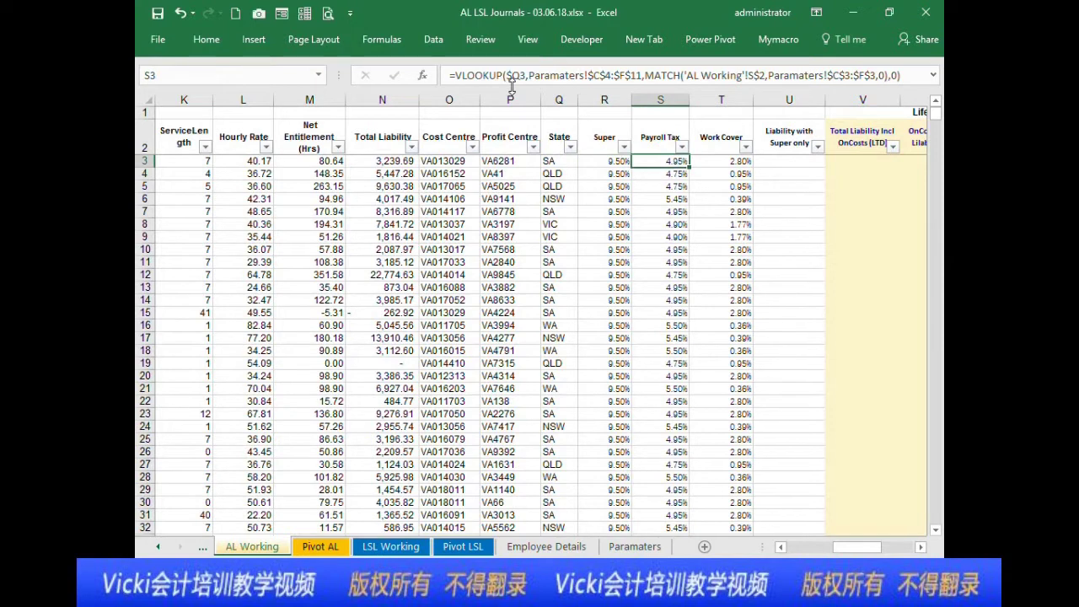
key("Right")
key("Right")
key("Up")
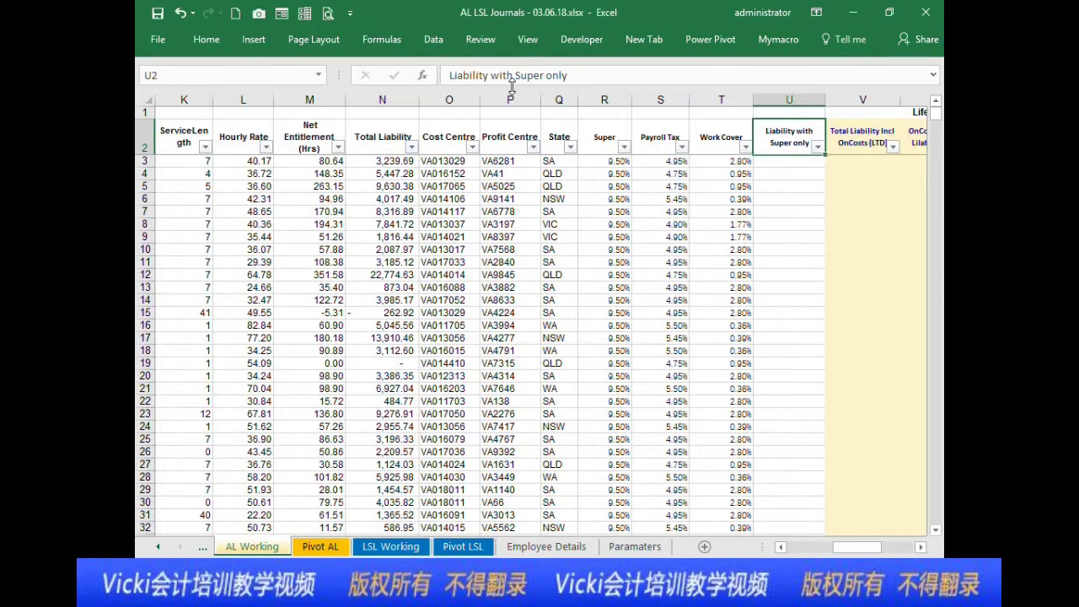
Step: Enter =N3*(1+R3) in U3 to calculate the first employee's liability with super only
key("Down")
type("=")
key("Left")
key("Left")
key("Left")
key("Left")
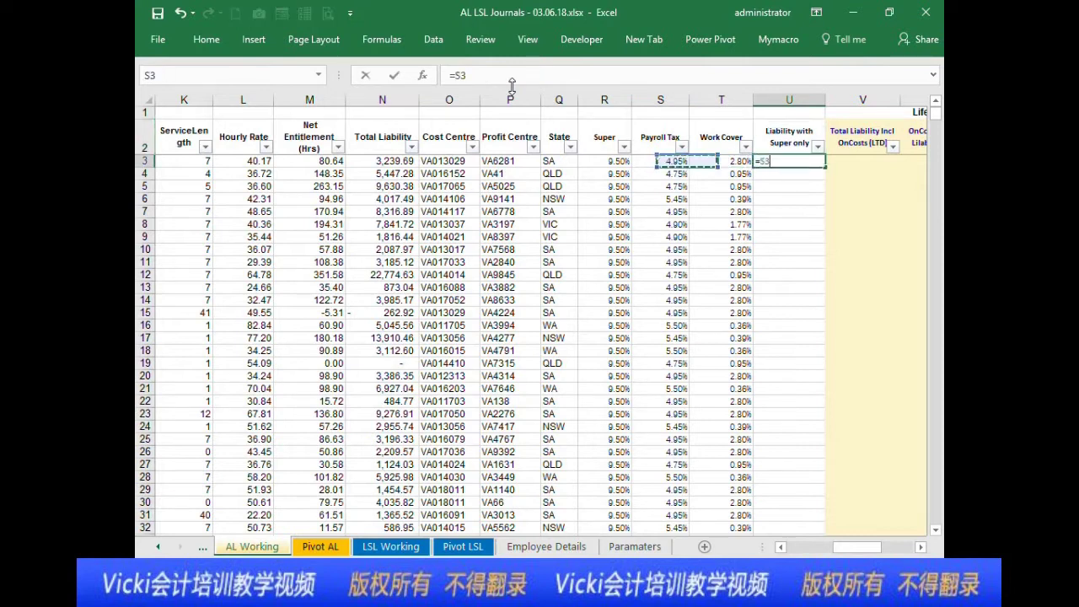
key("Left")
key("Left")
key("Left")
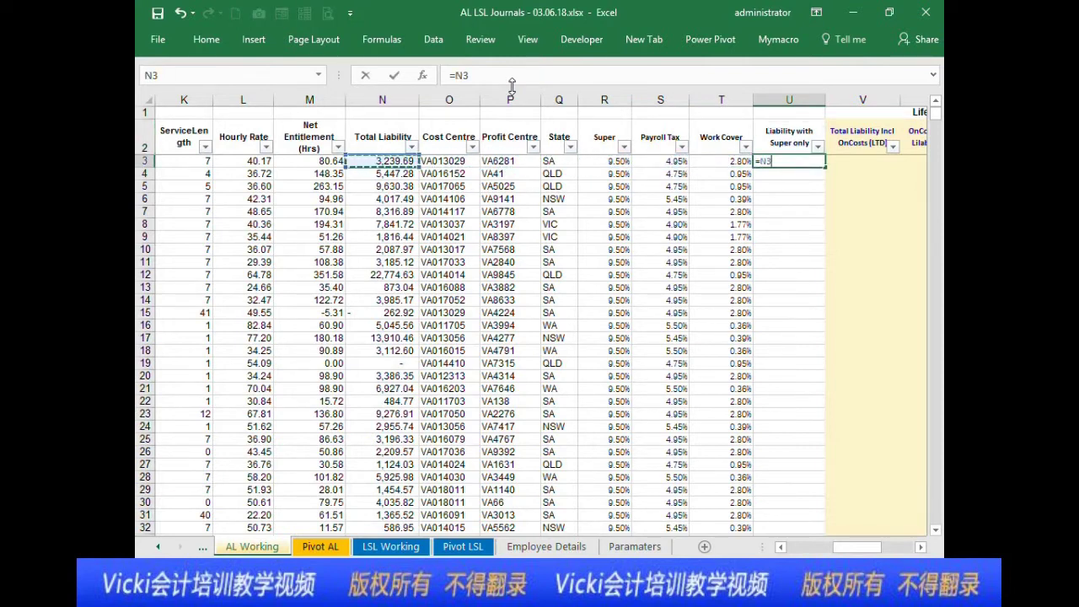
type("*(1+")
key("Left")
key("Left")
key("Left")
type(")")
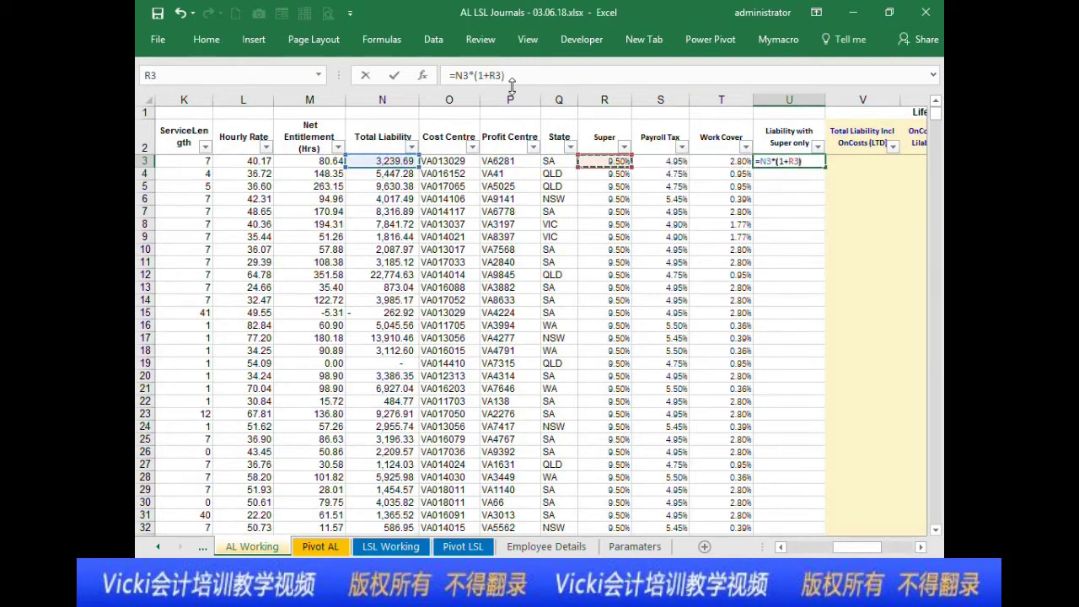
key("Return")
Step: Fill the U3 formula down the Liability with Super only column
left_click(811, 161)
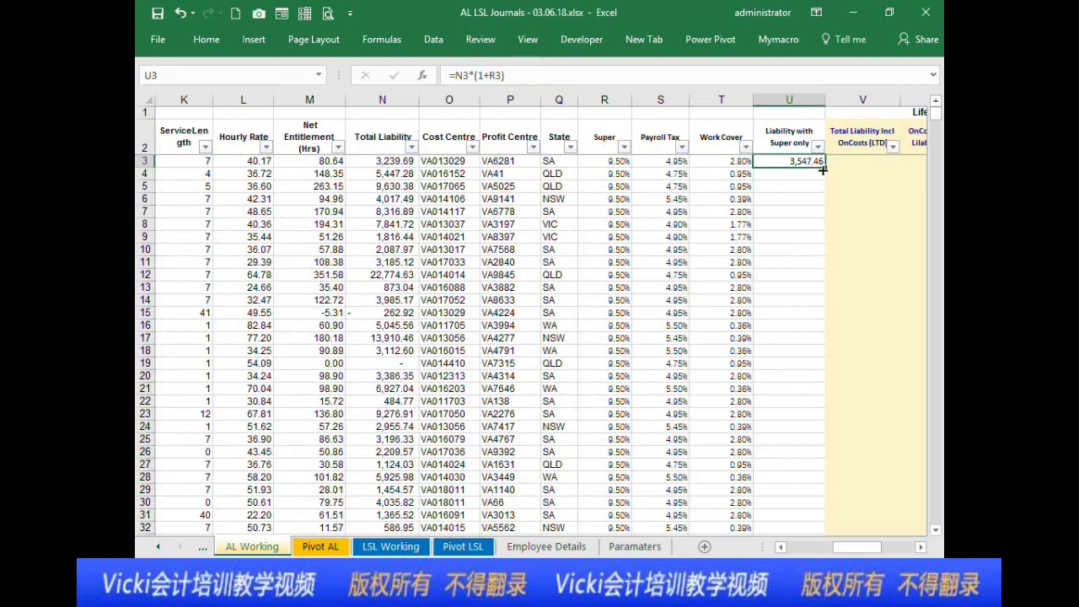
double_click(824, 167)
left_click(752, 77)
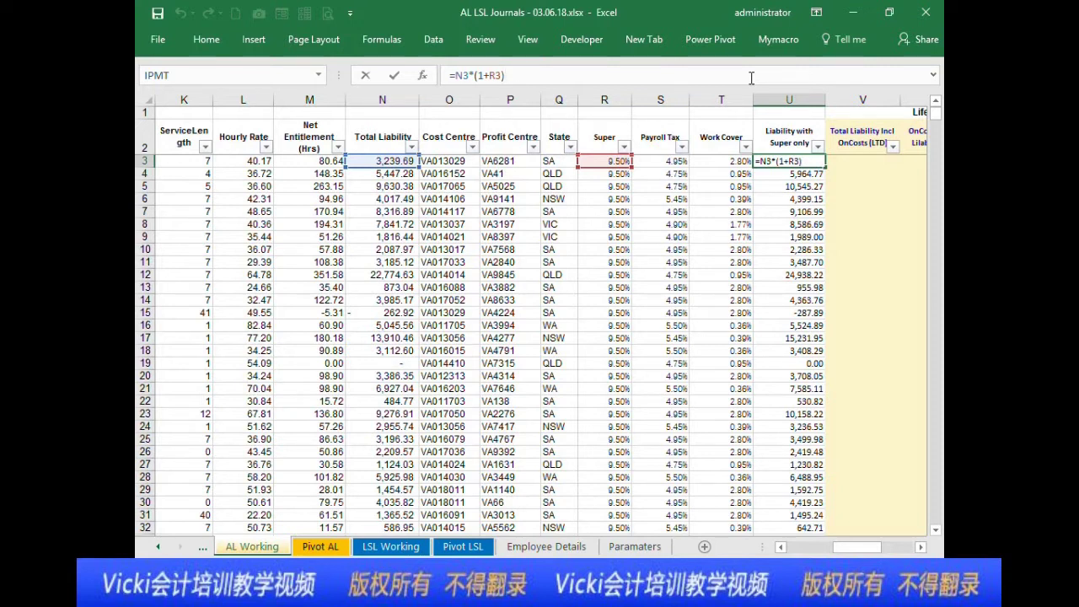
key("ctrl+Return")
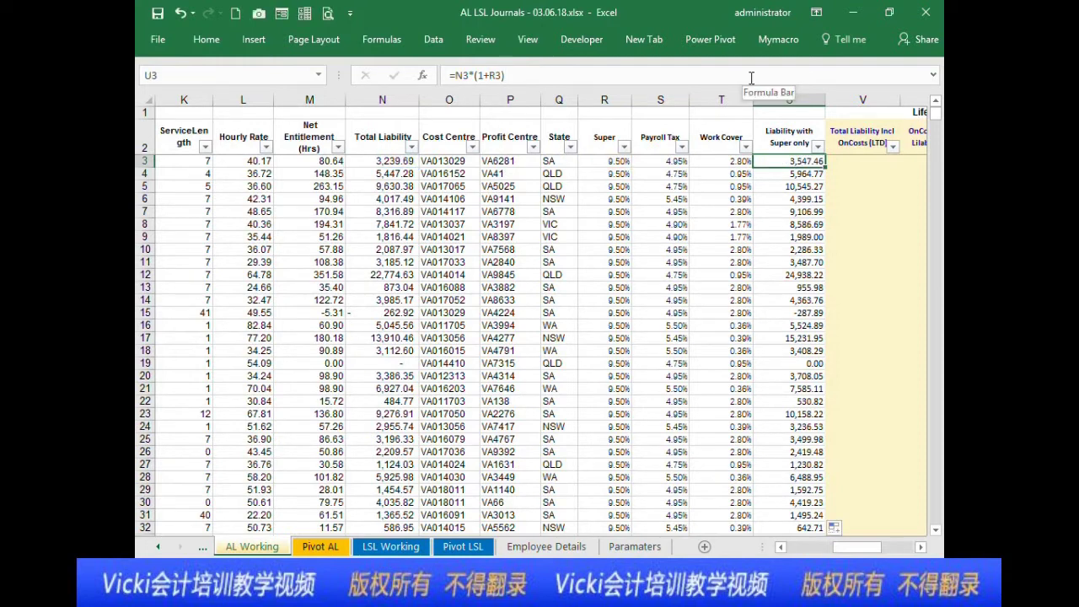
Step: Enter =U3*(1+S3+T3) in V3 to calculate the first employee's total liability including on-costs
key("Right")
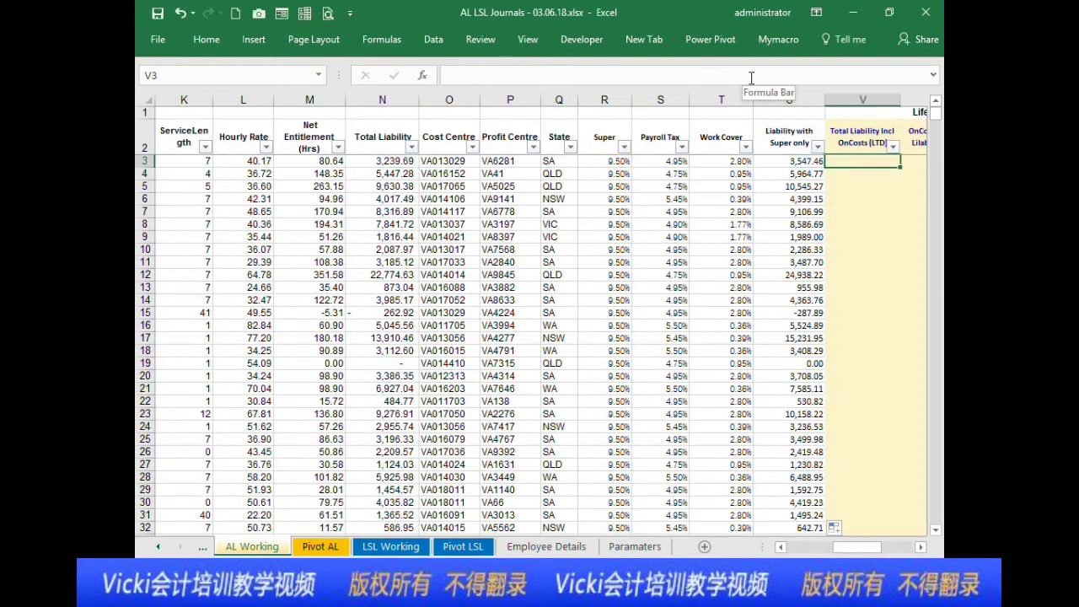
scroll(751, 77, "right", 3)
key("Up")
key("Down")
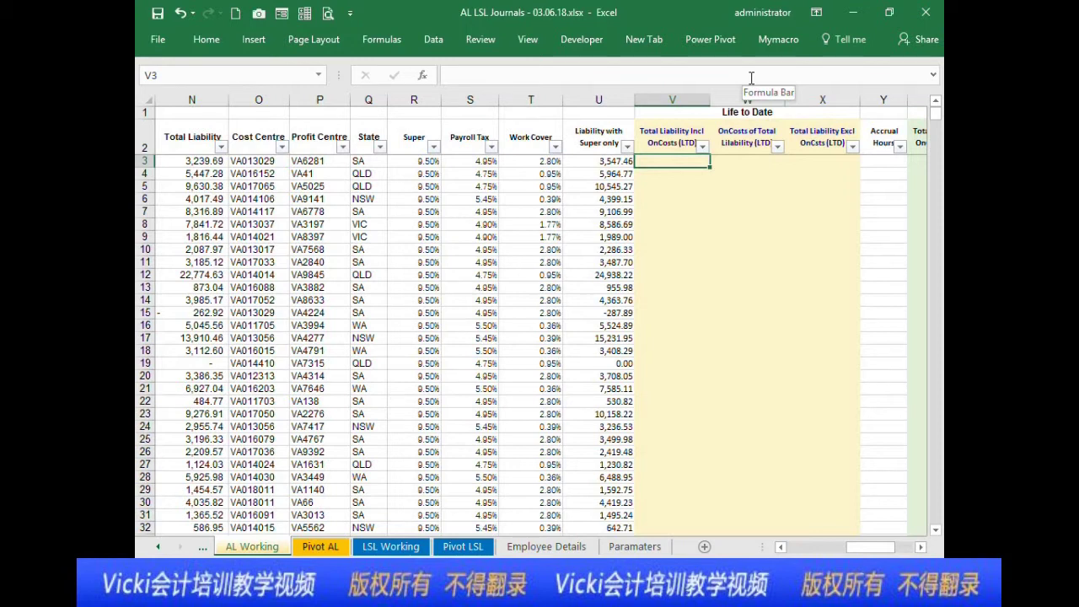
type("=")
key("Left")
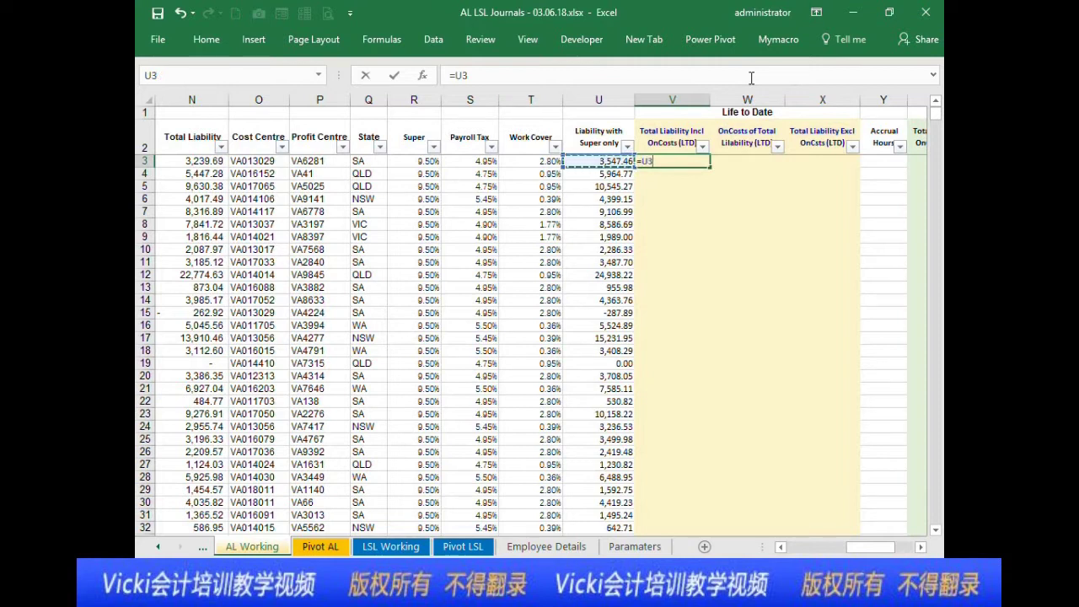
type("*(1+")
key("Left")
key("Left")
key("Left")
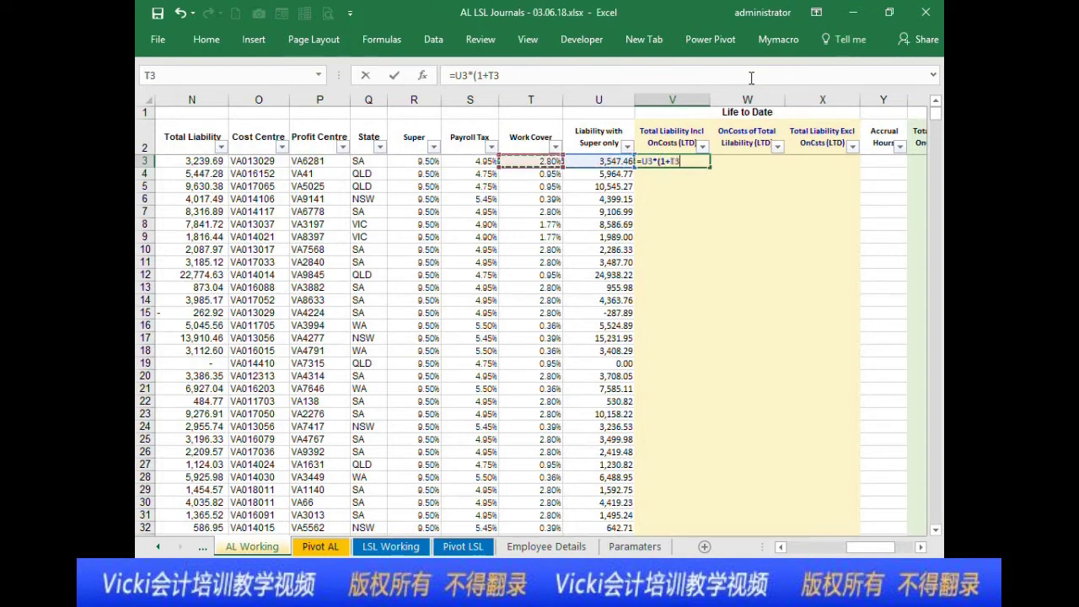
type("+")
key("Left")
key("Left")
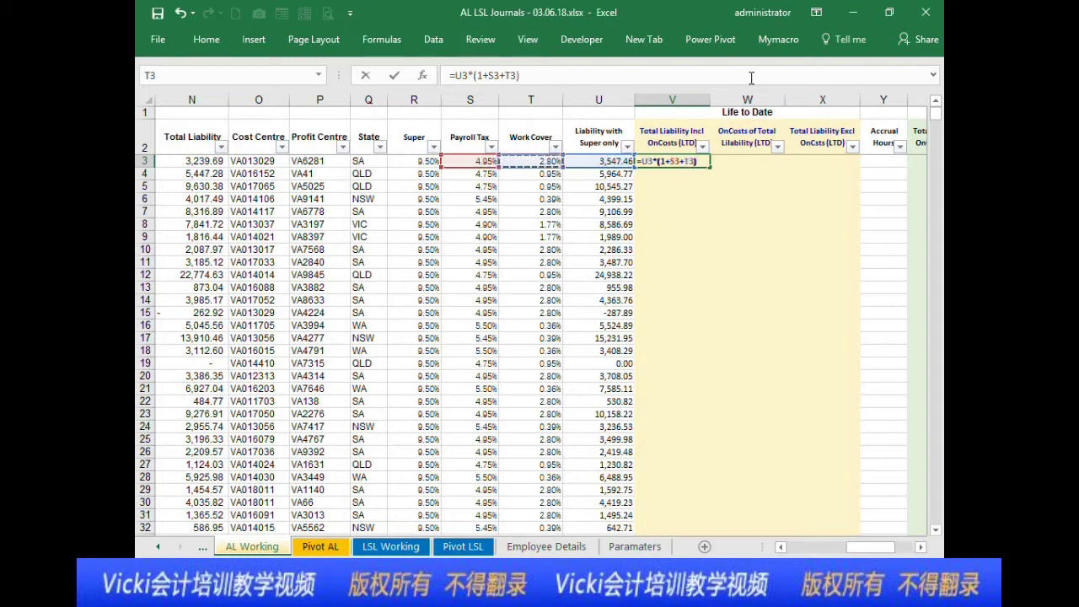
key("ctrl+Return")
Step: Fill the V3 formula down the Total Liability Incl OnCosts (LTD) column
key("Up")
key("Up")
left_click(691, 161)
double_click(710, 166)
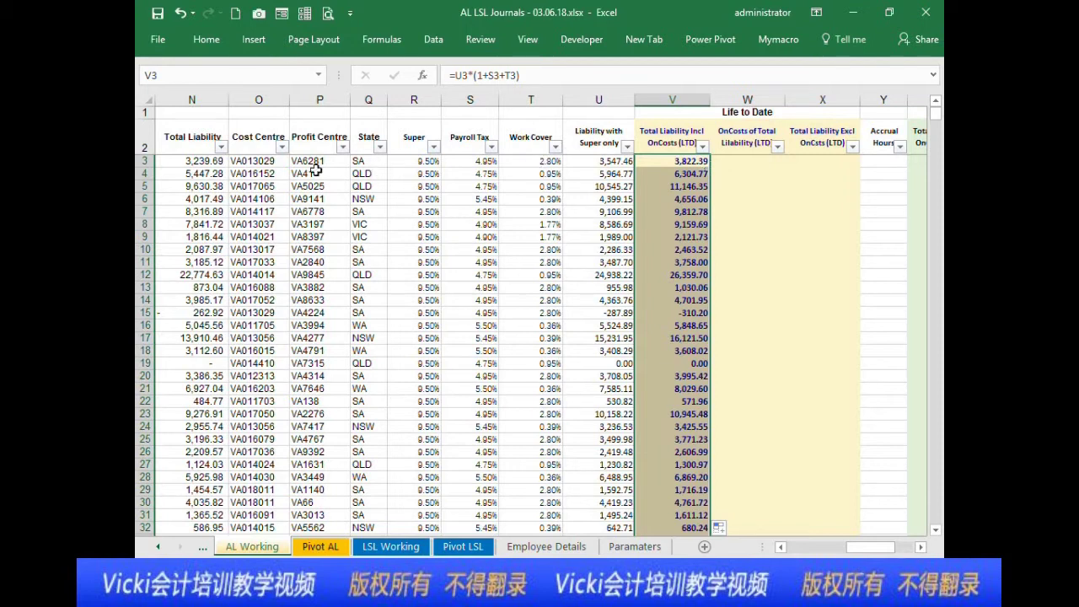
Step: Compare the Total Liability column with Total Liability Incl OnCosts (LTD), and look through column V for negative liabilities
left_click(199, 101)
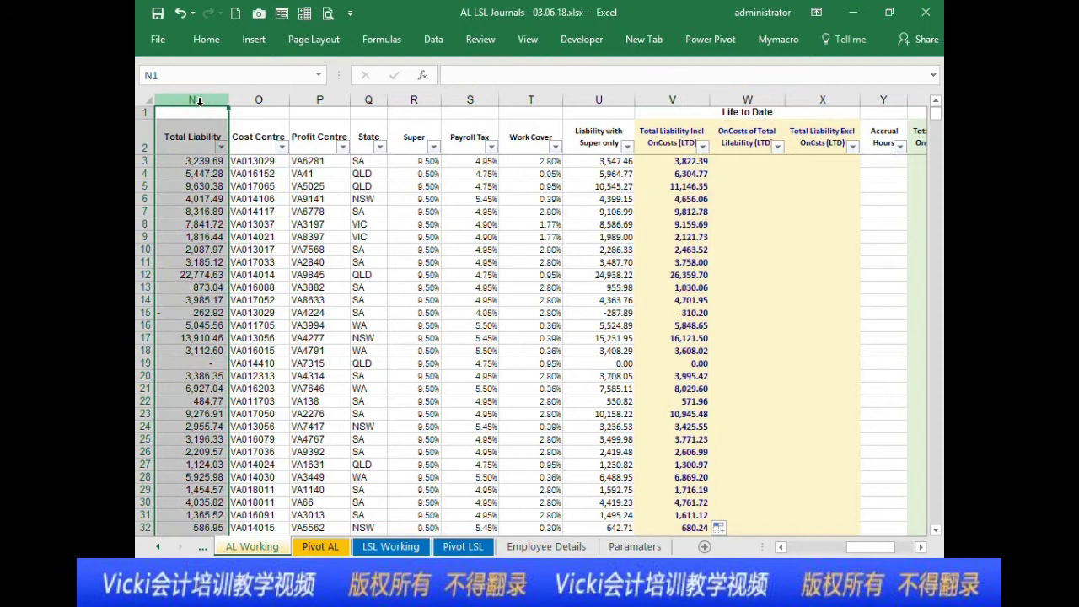
left_click(675, 100)
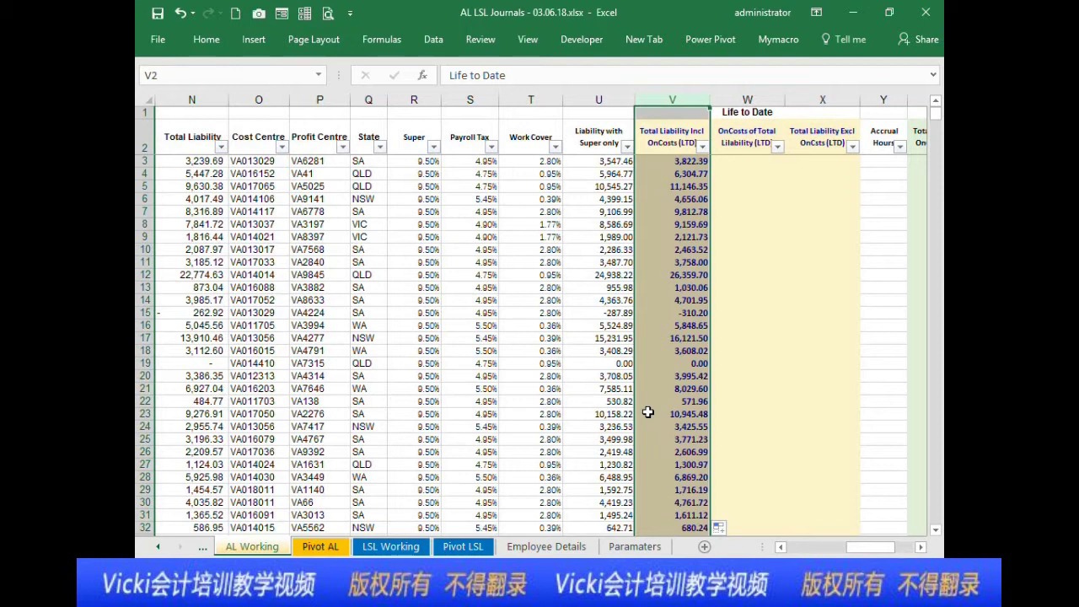
left_click(705, 226)
left_click(673, 337)
left_click(674, 186)
left_click(673, 225)
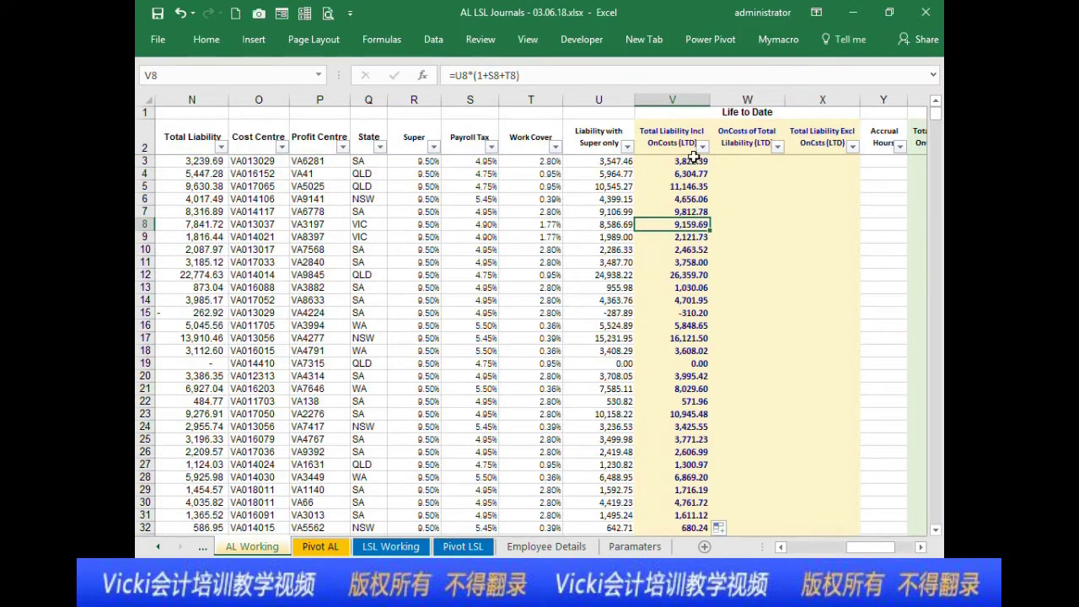
scroll(688, 329, "down", 1)
left_click(690, 275)
scroll(682, 341, "down", 2)
scroll(681, 342, "down", 7)
scroll(681, 342, "up", 9)
scroll(682, 344, "up", 1)
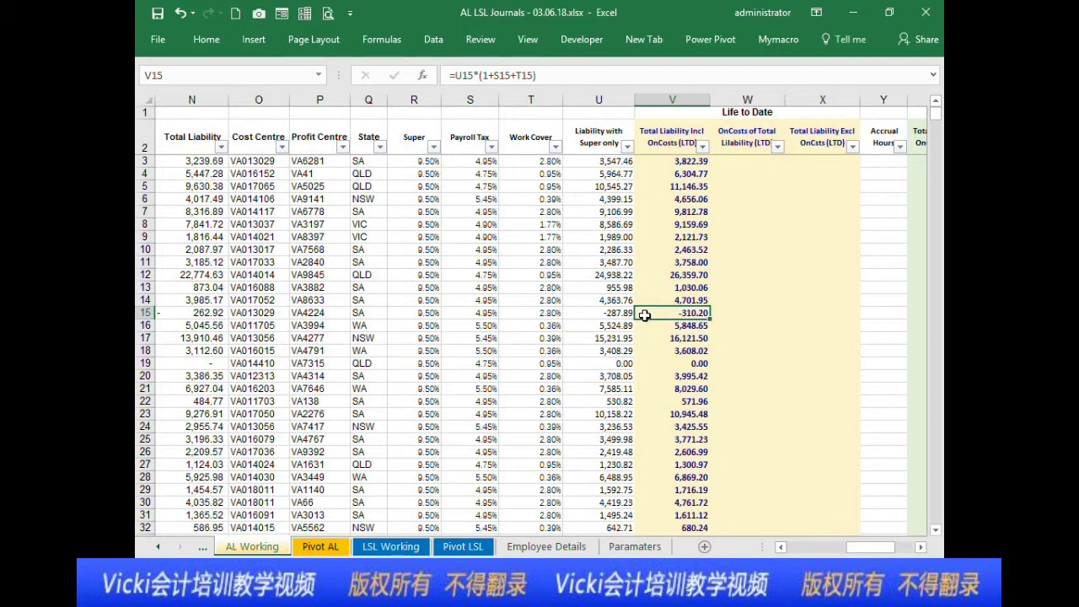
Step: Change the V3 formula to =IF((U3*(1+S3+T3))<0,0,(U3*(1+S3+T3))) to replace negative liabilities with zero
left_click(677, 162)
left_click(453, 75)
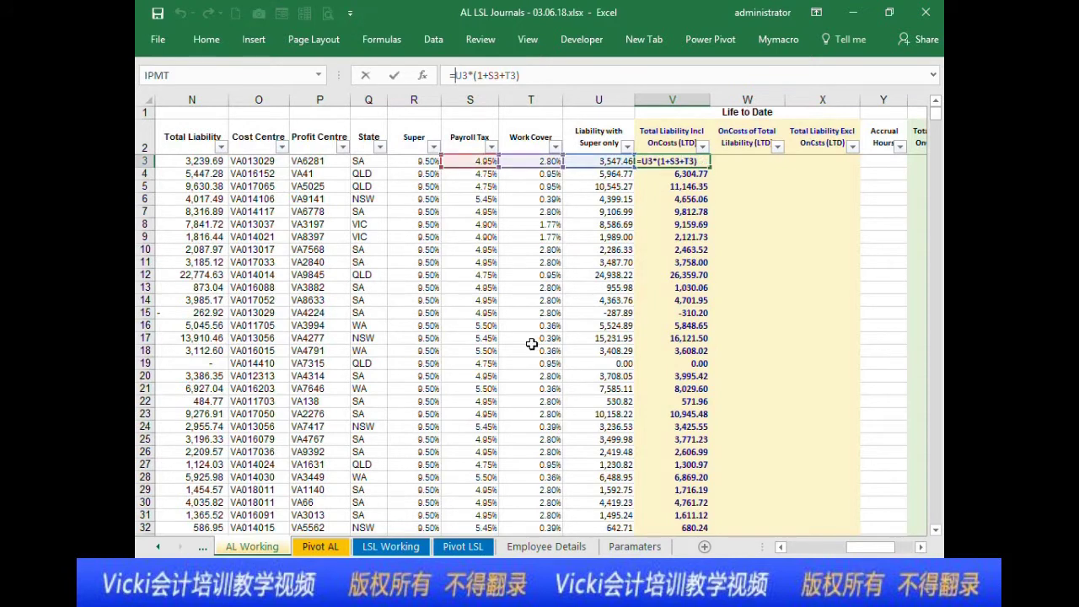
type("If((")
left_click(557, 82)
type(")<0,")
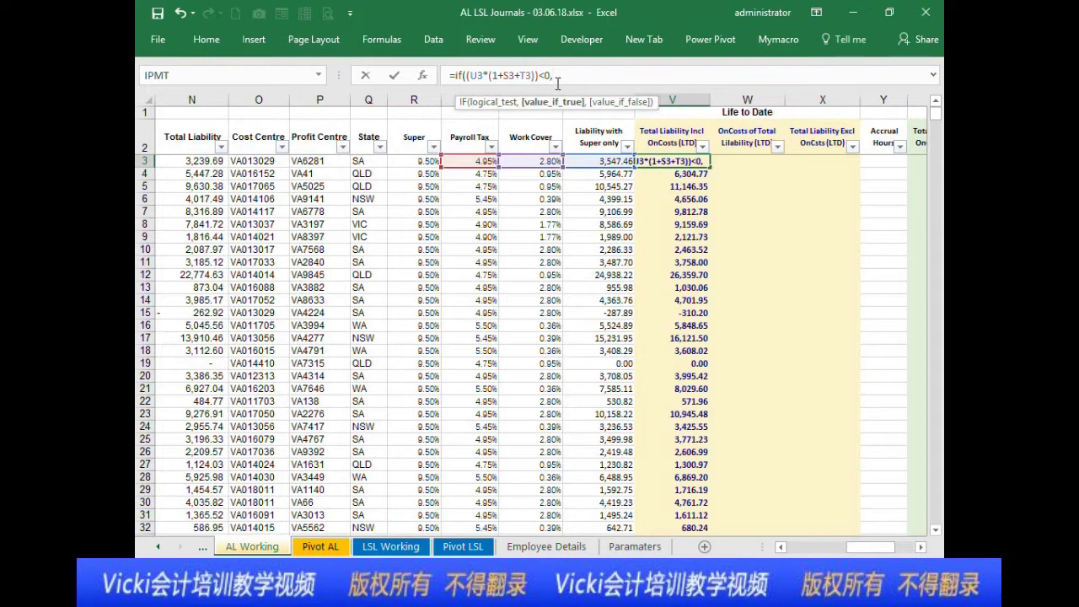
type("0,")
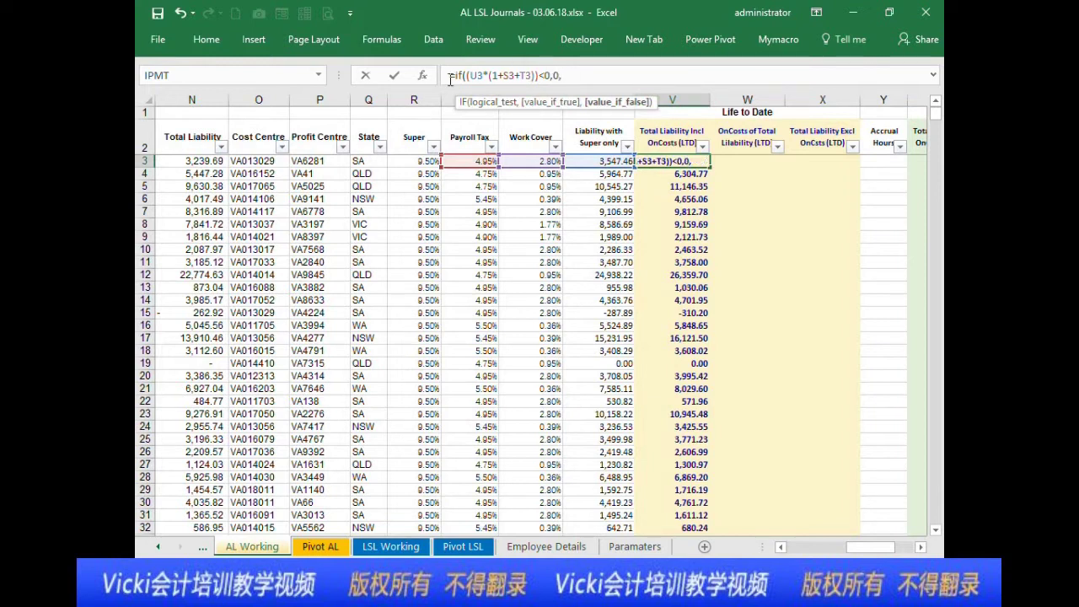
mouse_move(469, 79)
left_mouse_down()
mouse_move(539, 77)
mouse_move(467, 80)
left_mouse_up()
left_click(540, 76)
key("ctrl+c")
left_click(613, 80)
key("ctrl+v")
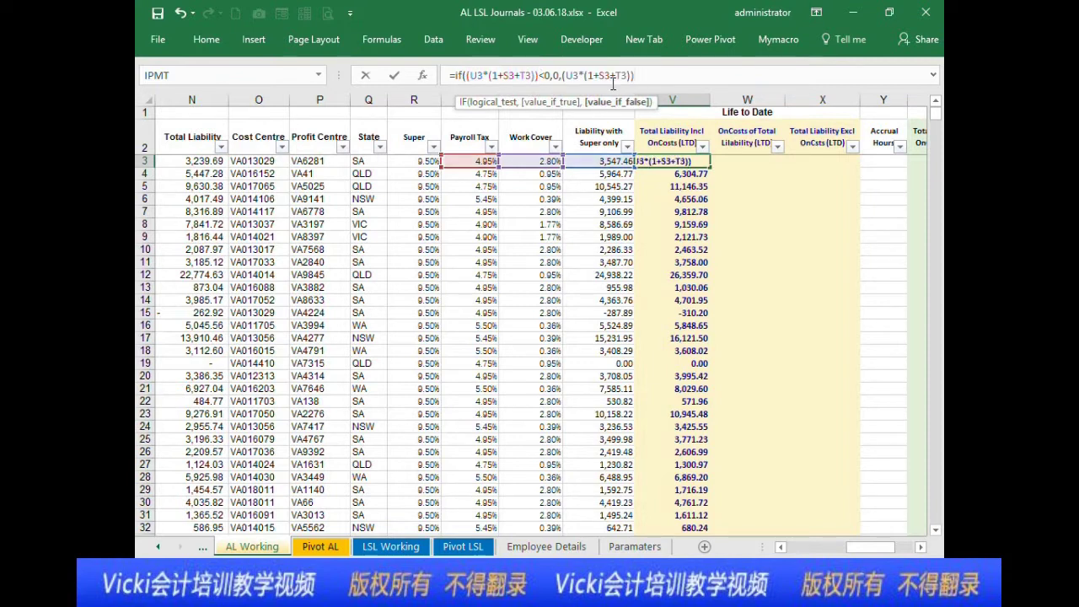
type(")")
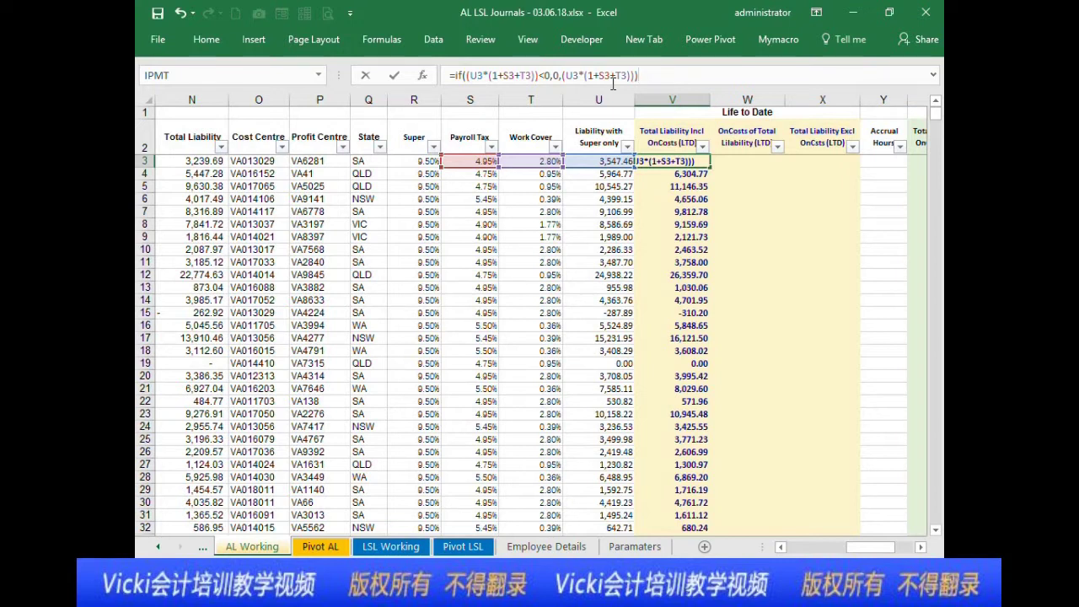
key("Return")
Step: Fill the V3 IF formula down the Total Liability Incl OnCosts (LTD) column and check it on negative-liability row 15
left_click(694, 159)
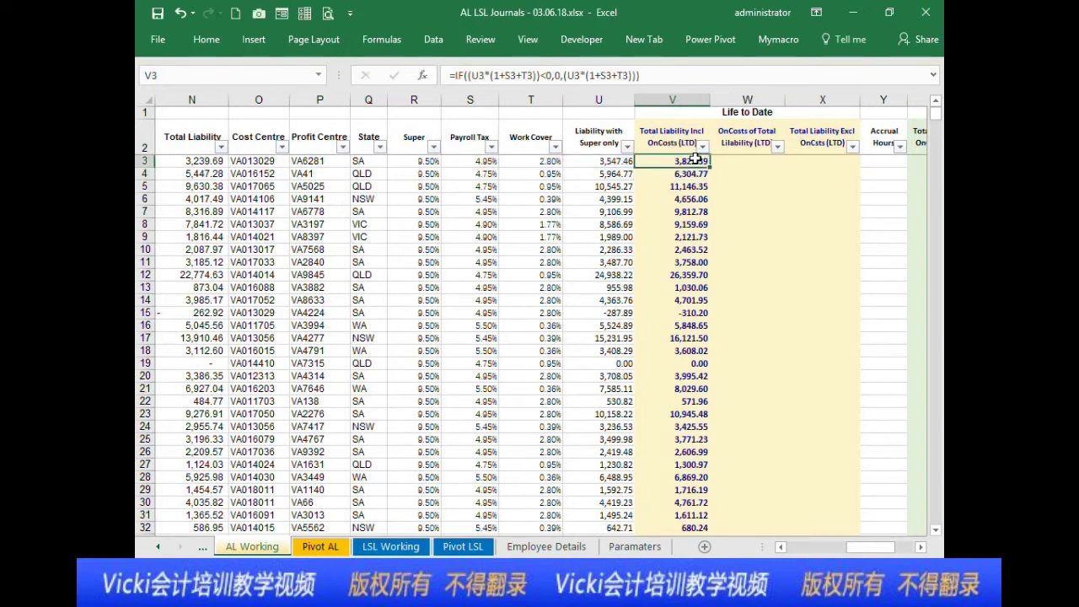
double_click(711, 166)
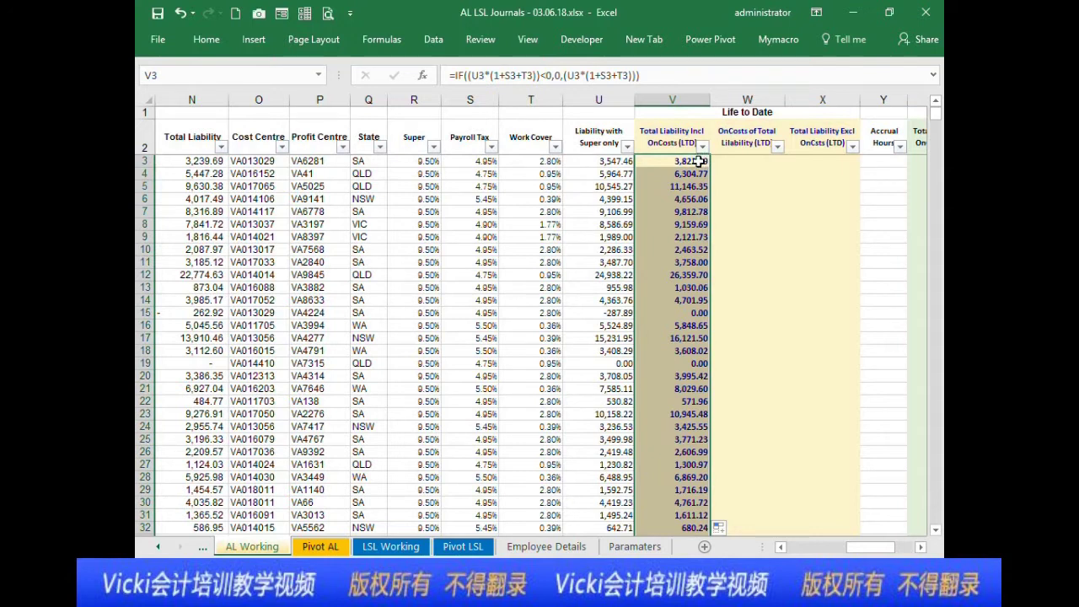
left_click(202, 313)
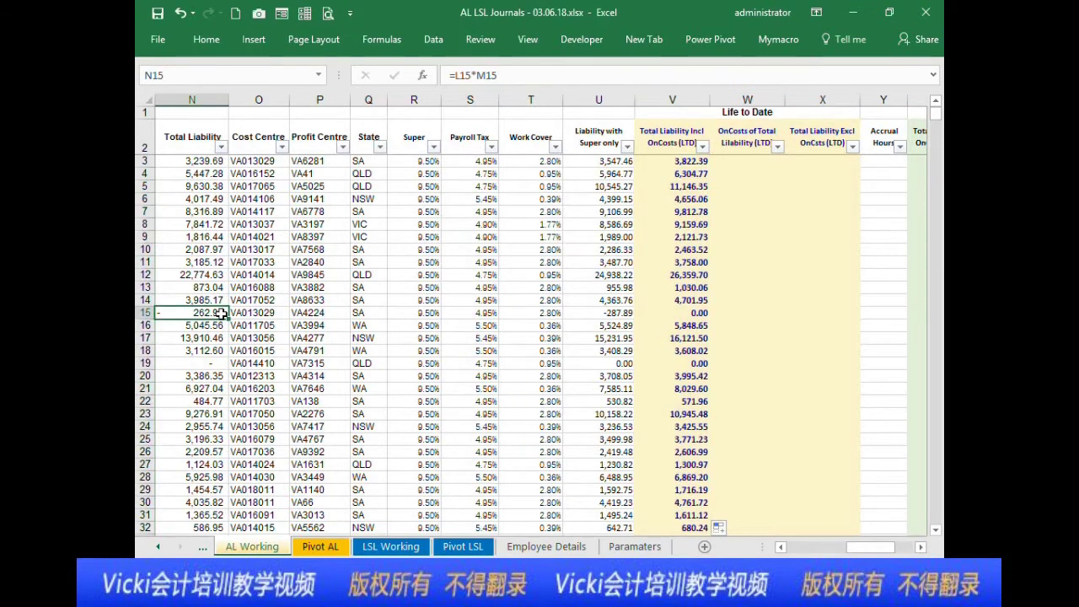
left_click(691, 305)
left_click(695, 313)
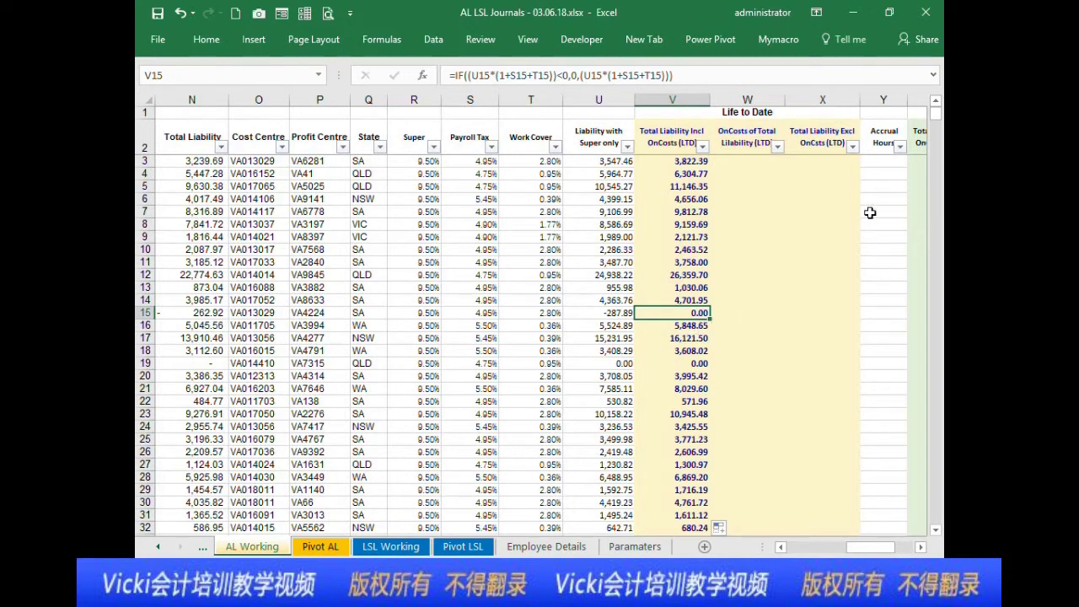
Step: Enter =N3*R3*(1+S3+T3) in W3 to calculate the first employee's life-to-date OnCosts of Total Liability
left_click(679, 100)
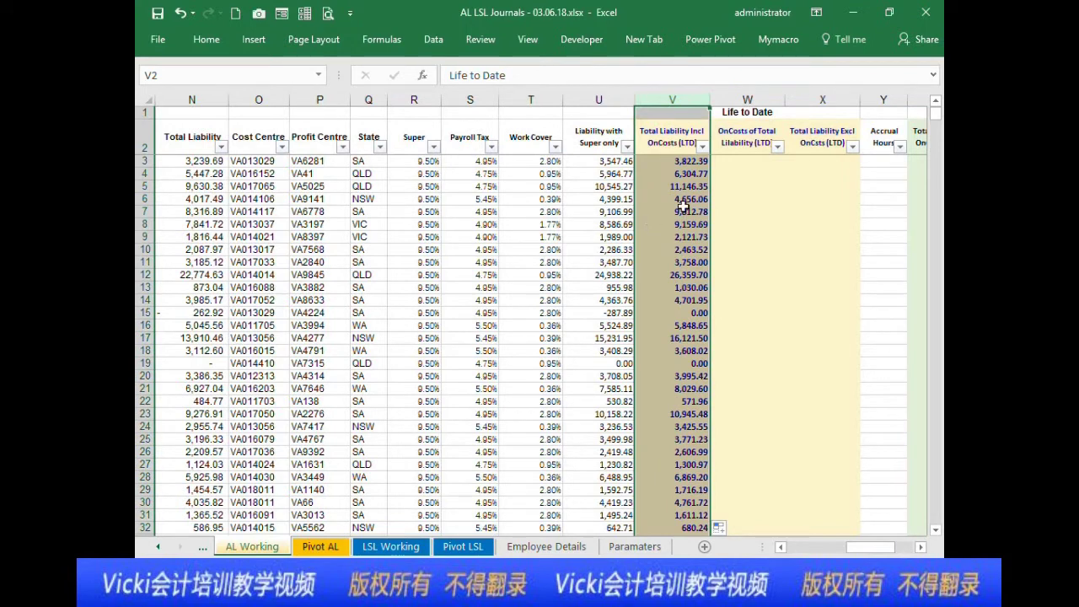
left_click_drag(747, 100, 782, 101)
left_click(784, 229)
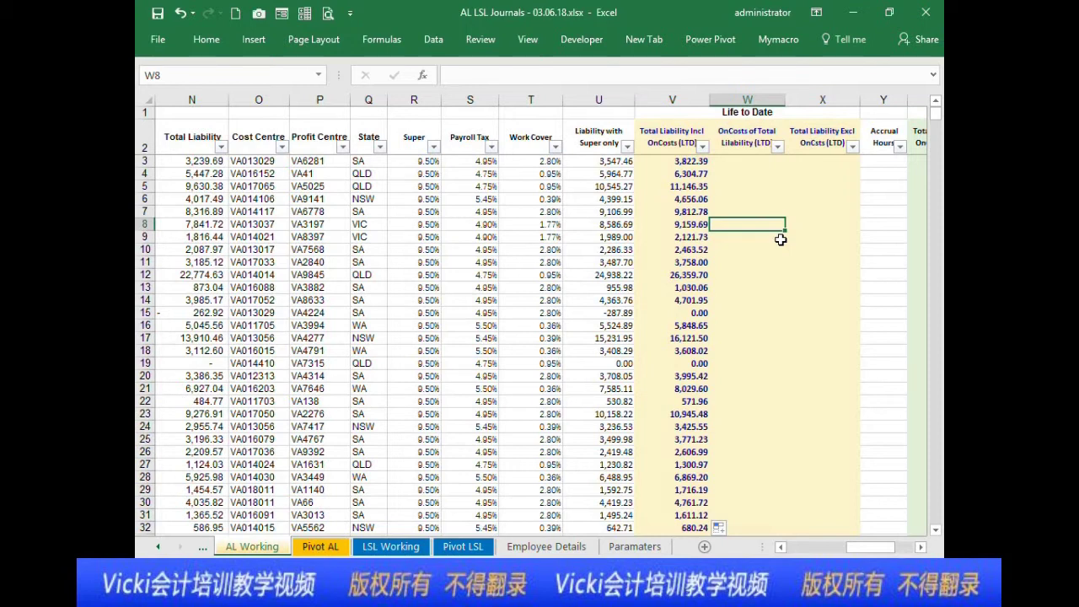
left_click(750, 162)
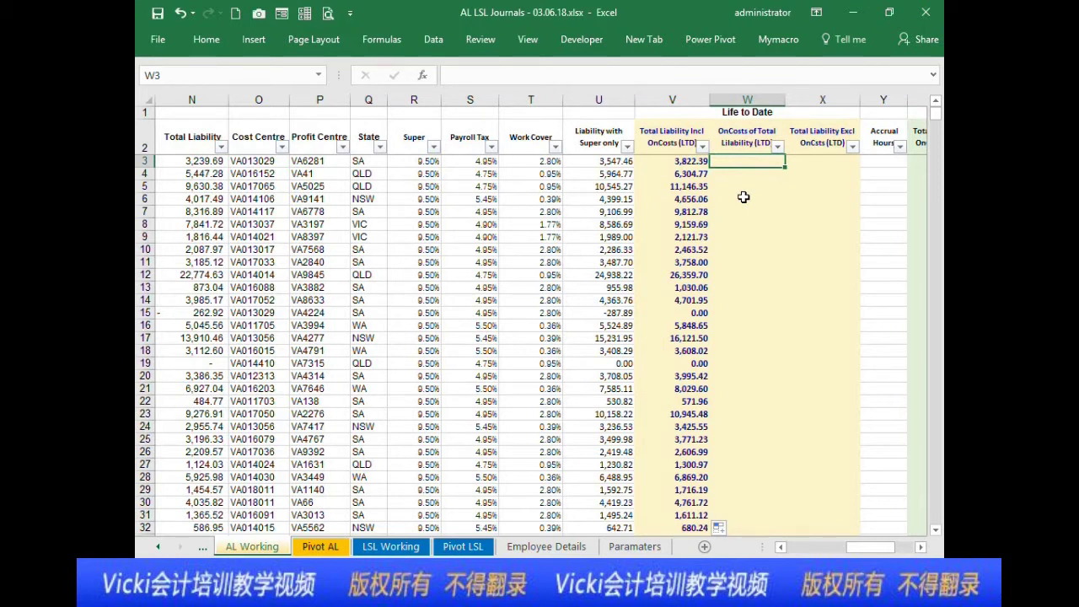
type("=")
key("Left")
key("Left")
key("Left")
key("Left")
key("Left")
key("Left")
key("Left")
key("Left")
key("Left")
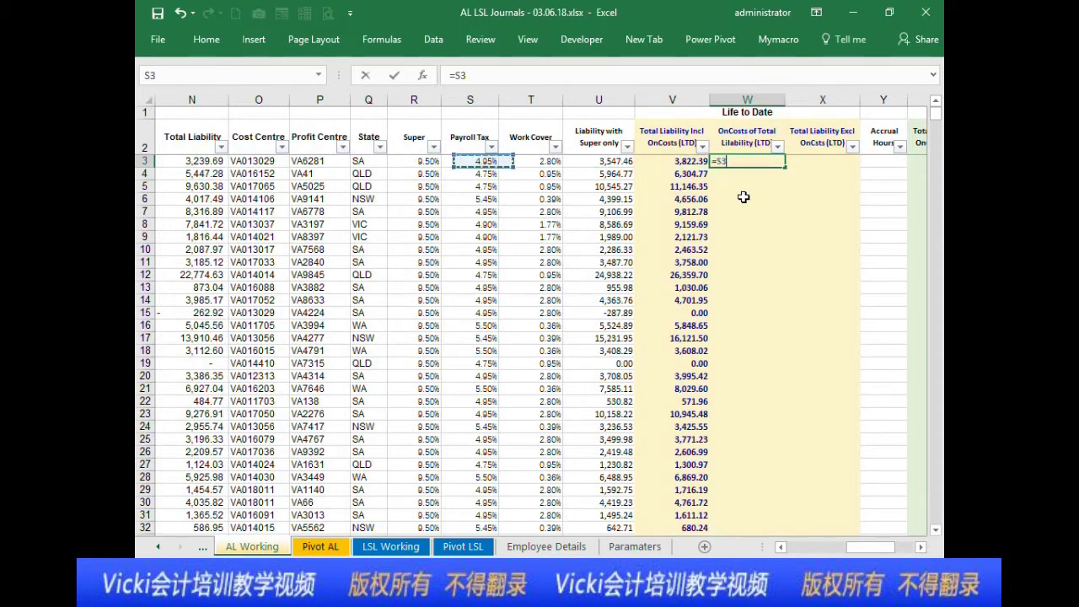
type("*")
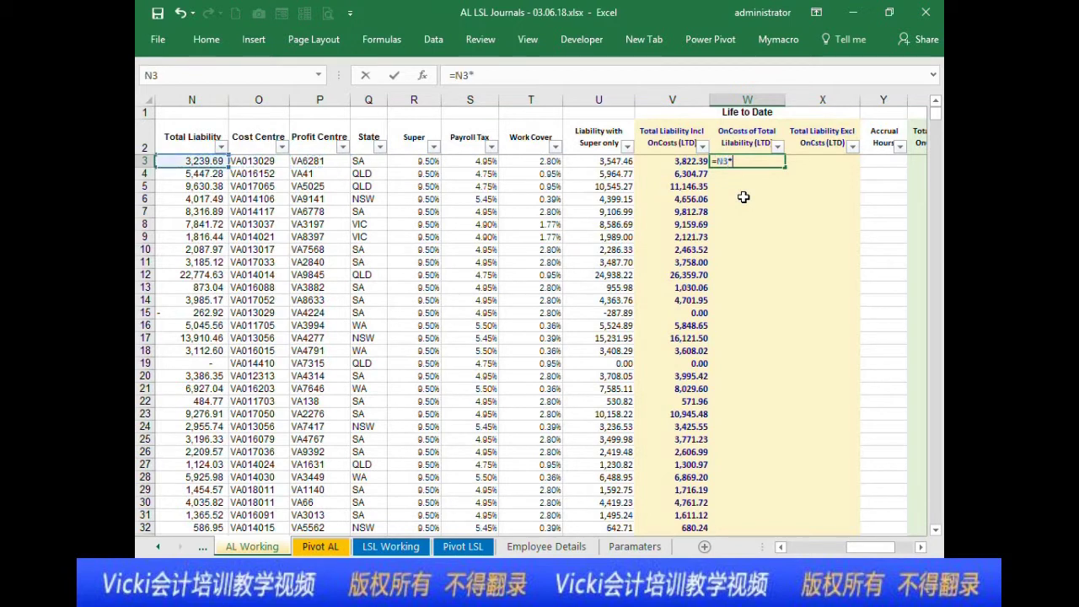
key("Left")
key("Left")
key("Left")
key("Left")
key("Left")
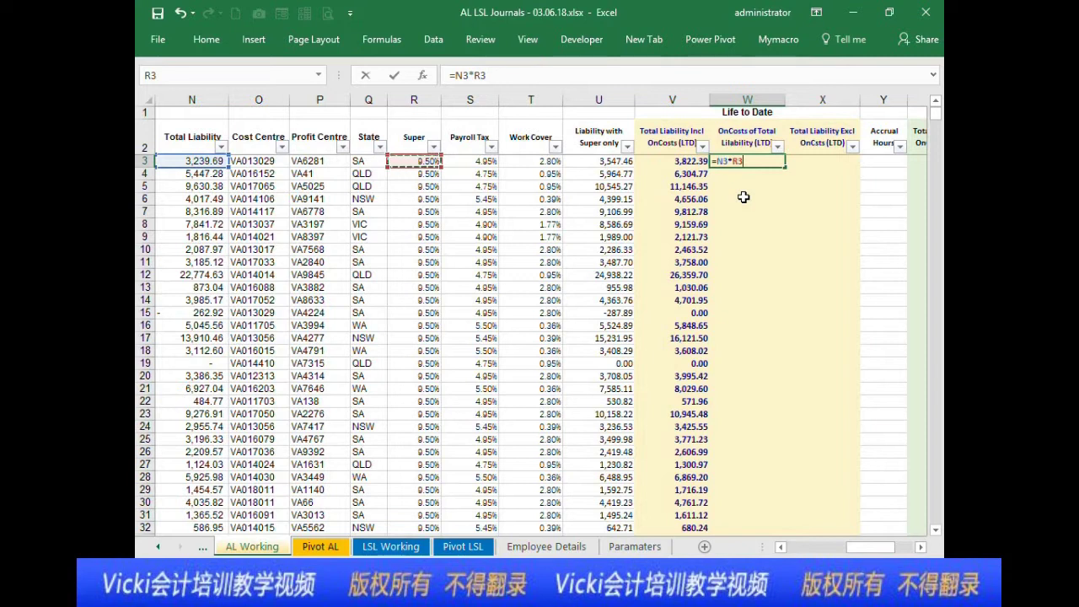
type("*(1+")
key("Left")
key("Left")
key("Left")
key("Left")
type("+")
key("Left")
key("Left")
key("Left")
type(")")
key("Return")
Step: Wrap the W3 calculation in an IF that returns 0 for negatives: =IF((N3*R3*(1+S3+T3))<0,0,(N3*R3*(1+S3+T3)))
left_click(749, 164)
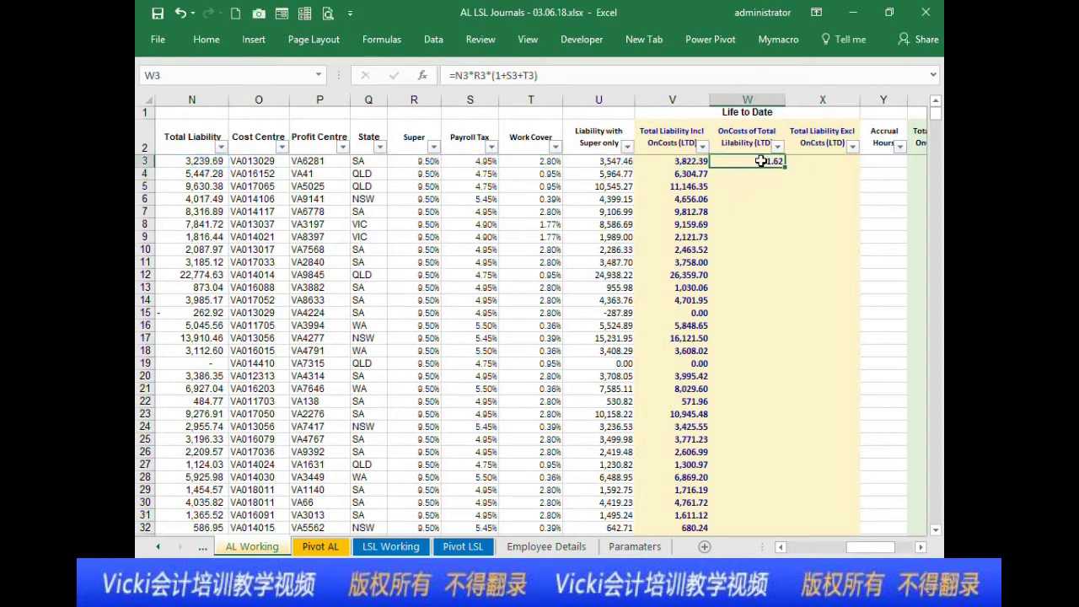
left_click(746, 68)
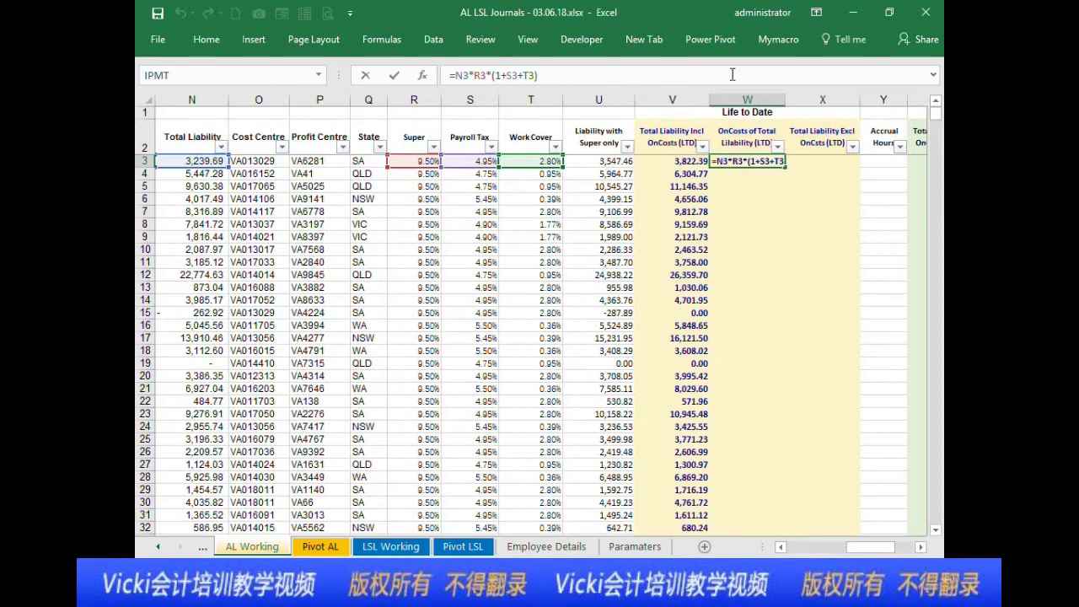
left_click(453, 74)
type("if((")
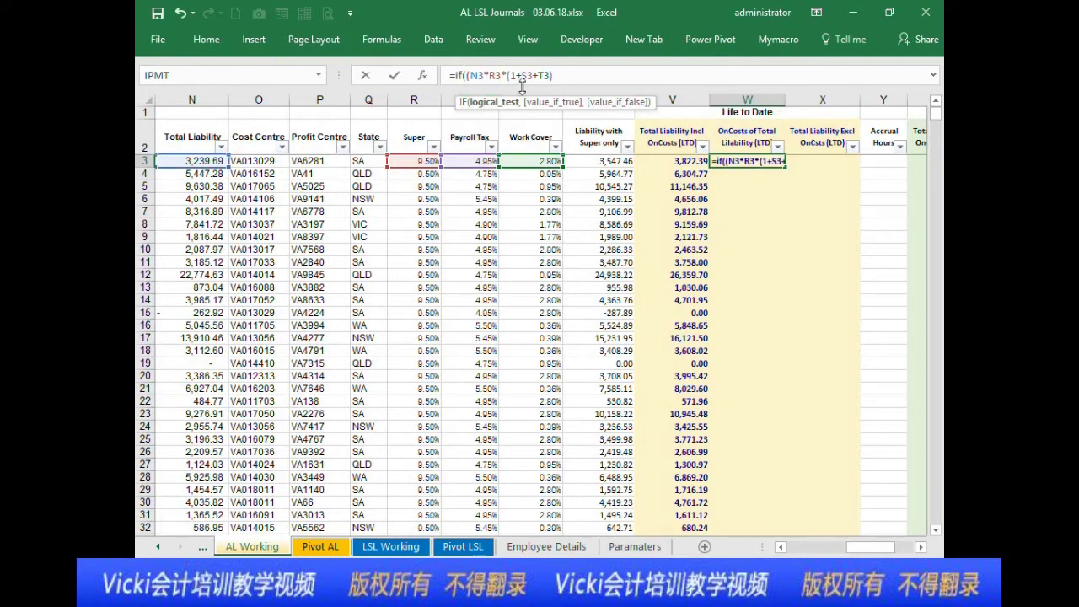
type(")<0")
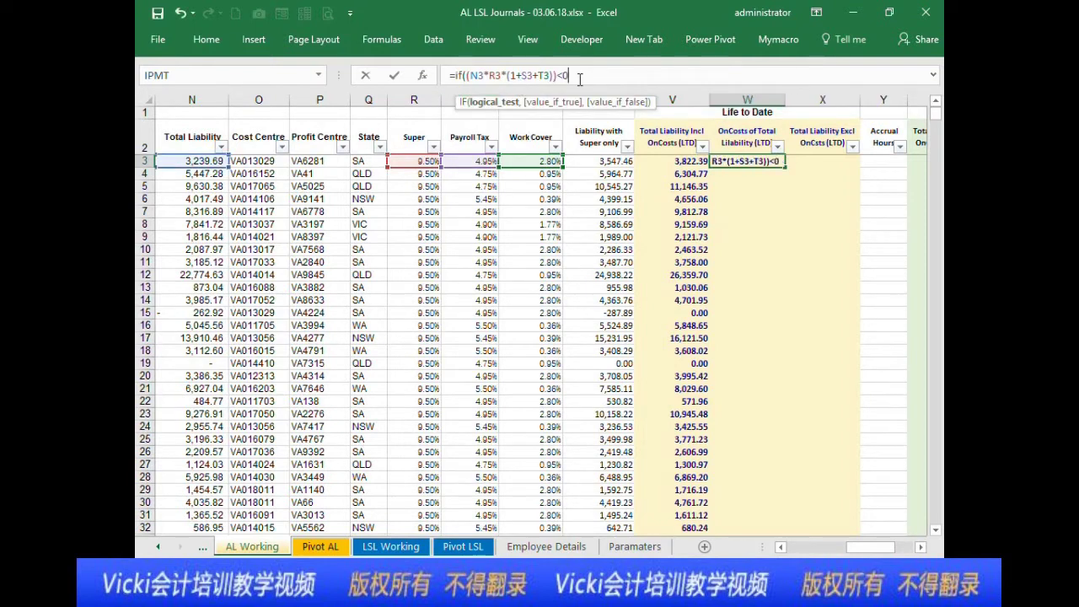
type(",0,")
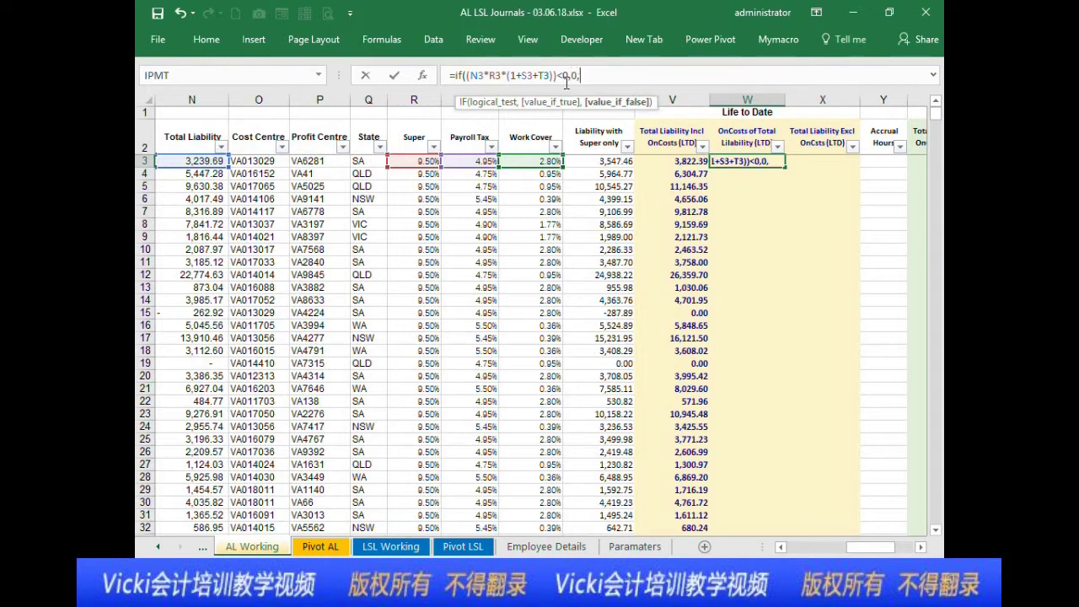
left_click_drag(466, 75, 557, 76)
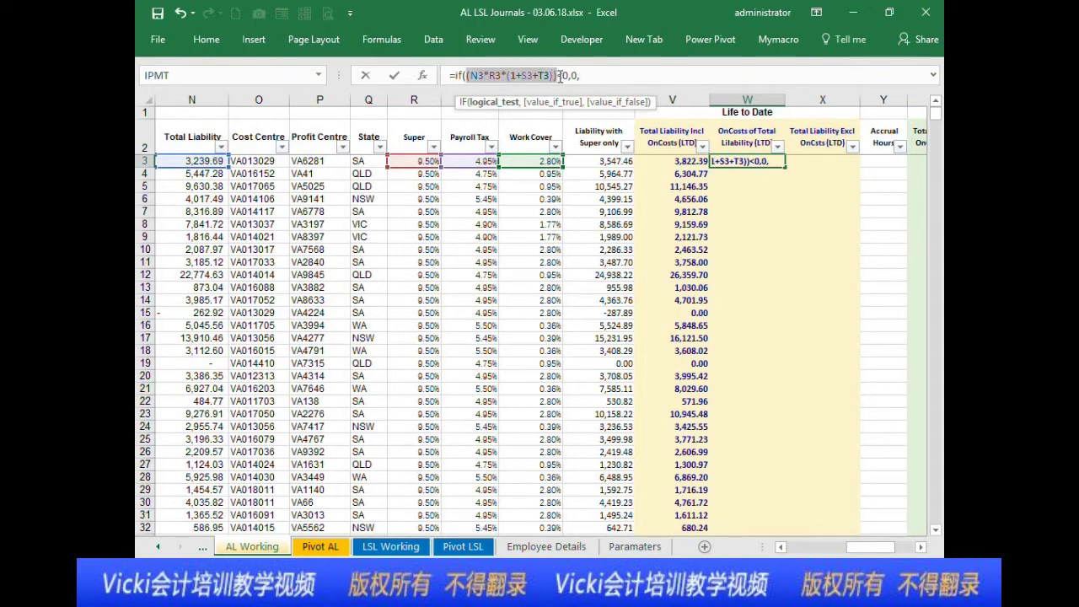
left_click(613, 79)
key("ctrl+v")
type(")")
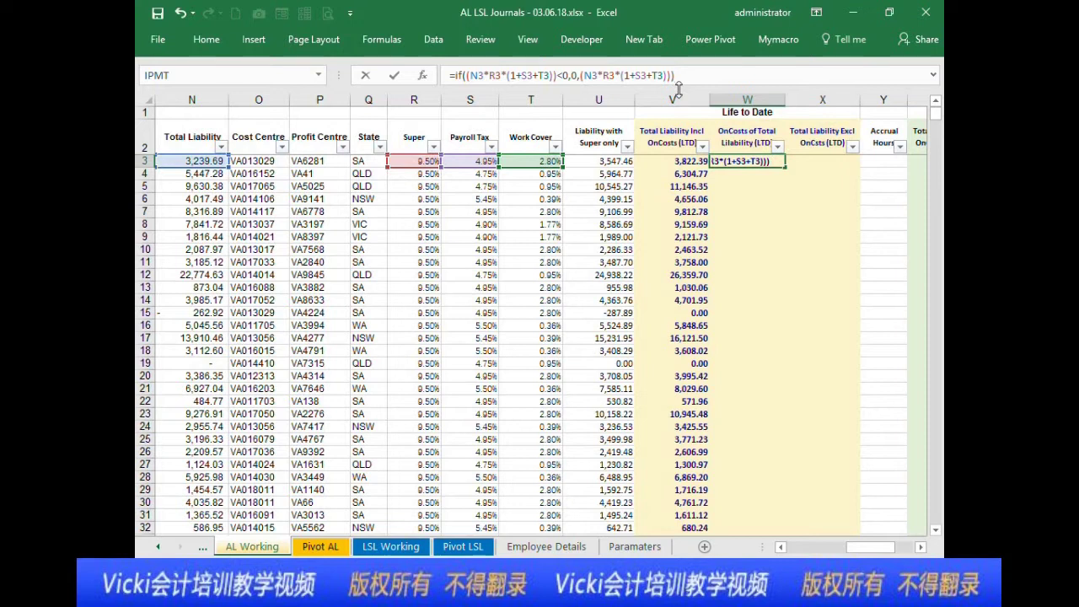
key("Return")
Step: Fill the W3 formula down the OnCosts of Total Liability (LTD) column
left_click(783, 163)
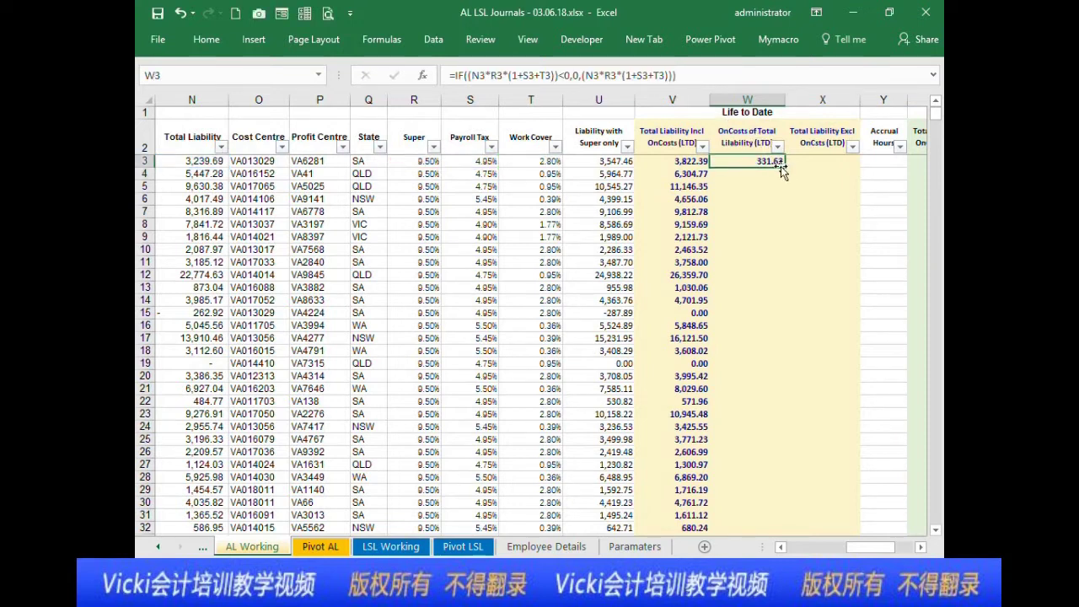
double_click(784, 167)
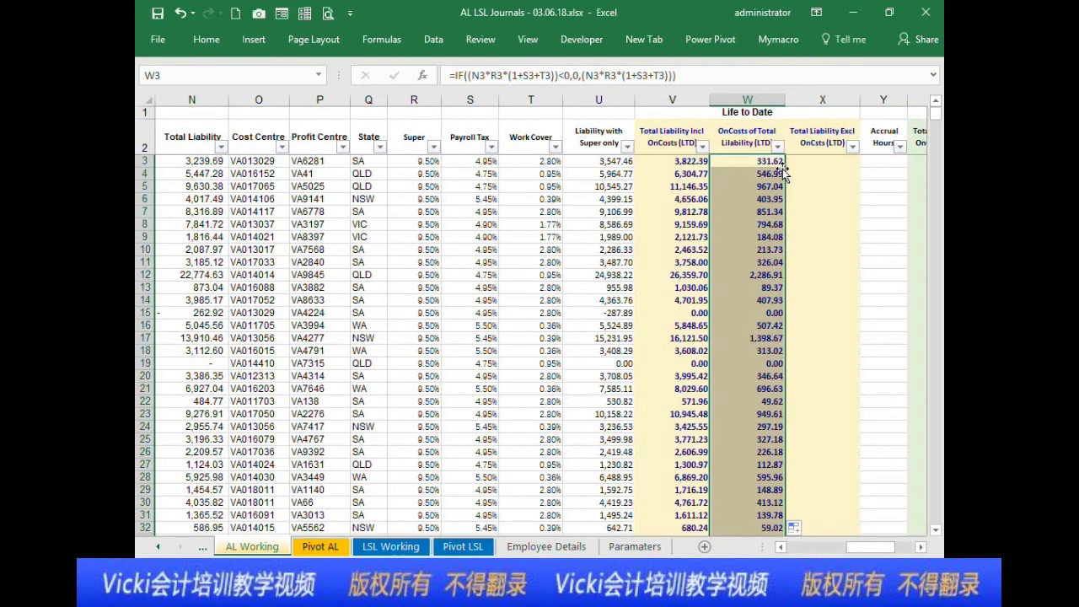
left_click(768, 171)
Step: Enter =V3-W3 in X3 to calculate the first employee's Total Liability Excl OnCosts (LTD)
left_click(769, 162)
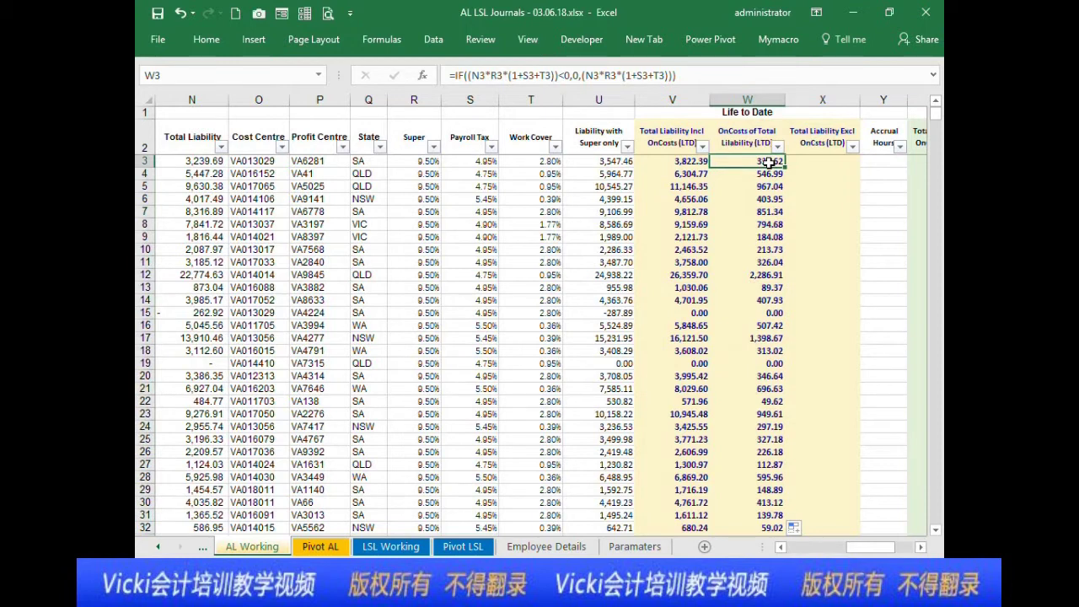
key("Right")
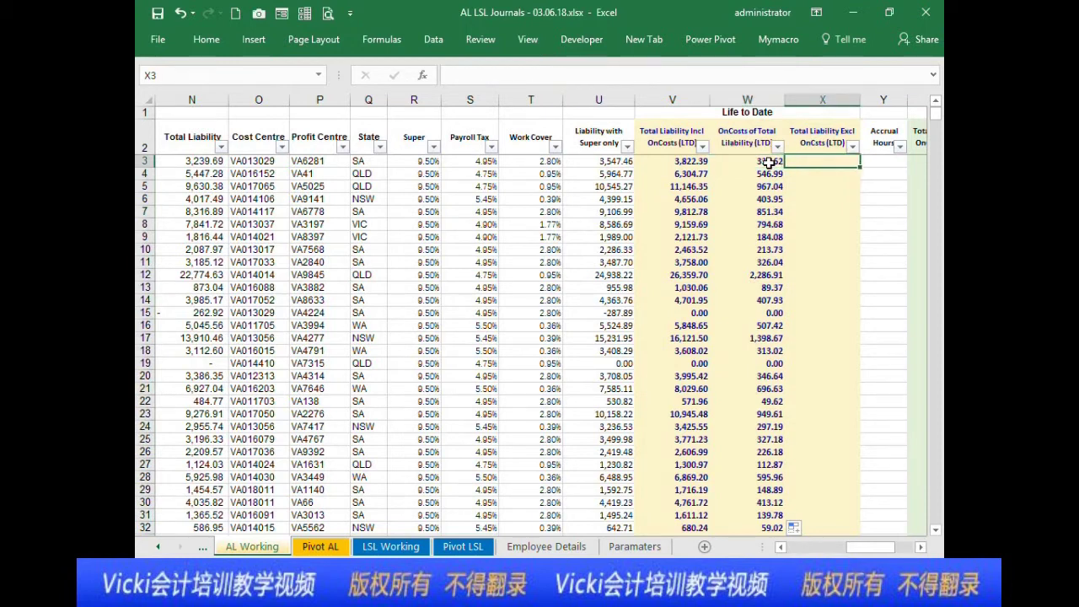
type("=")
key("Left")
key("Left")
type("-")
key("Left")
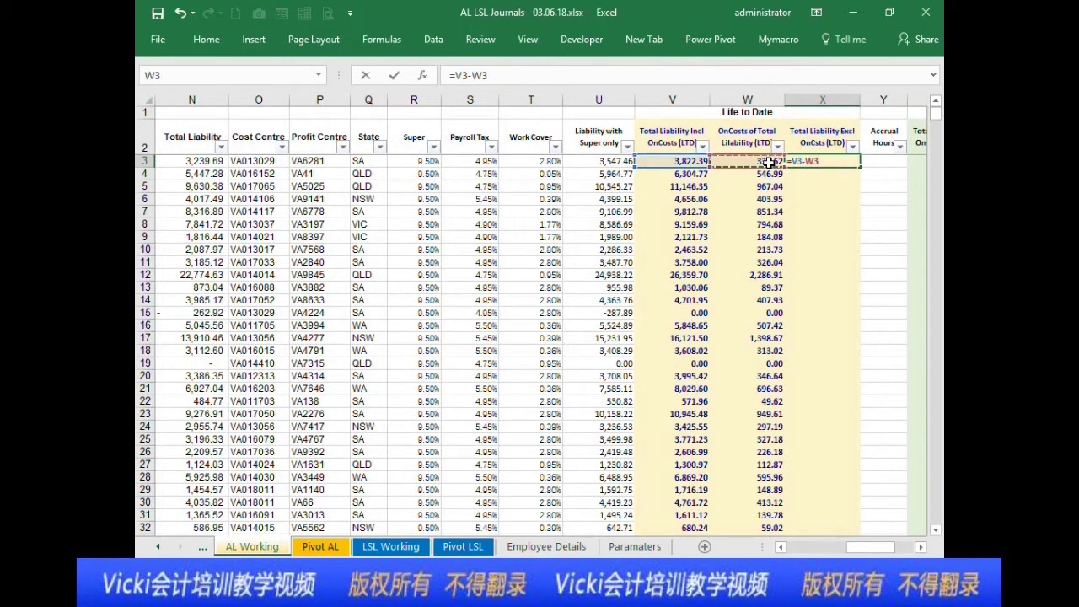
key("Return")
Step: Fill the X3 formula down the Total Liability Excl OnCosts (LTD) column
left_click(853, 146)
left_click(853, 146)
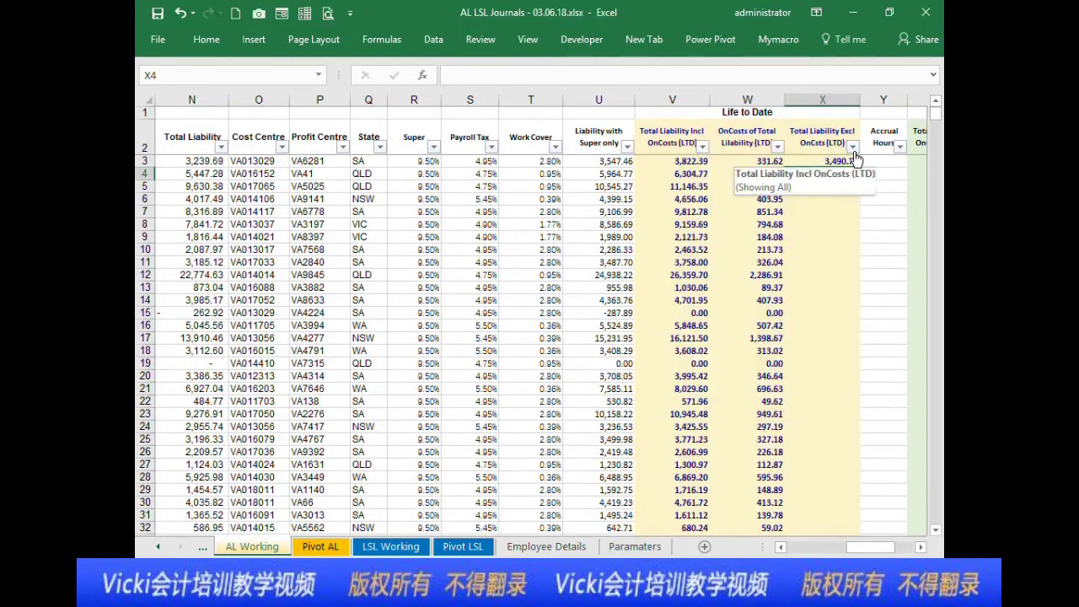
left_click(843, 161)
double_click(859, 167)
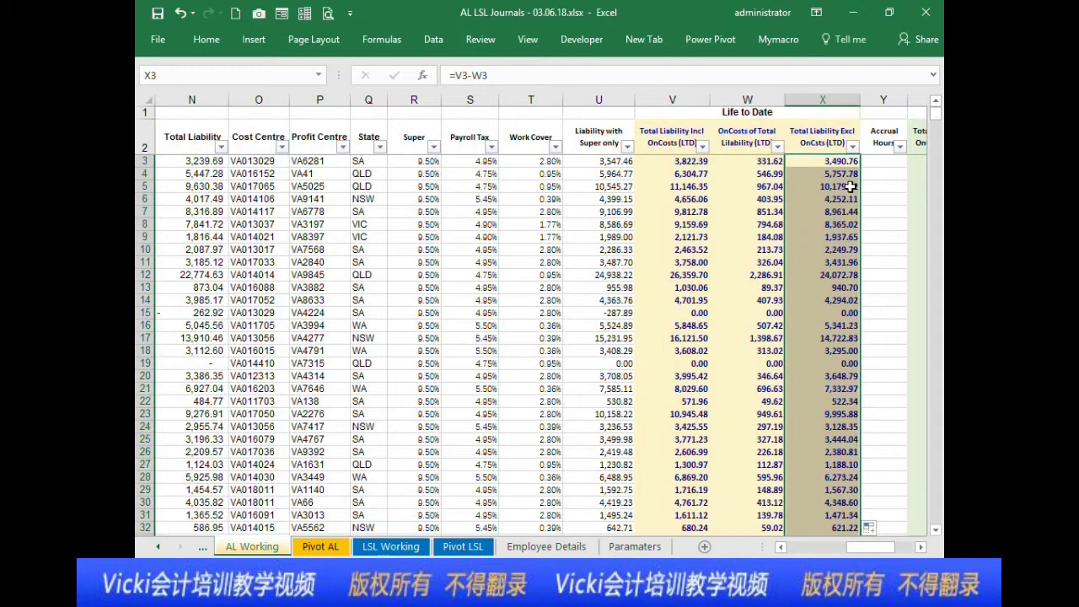
left_click(850, 186)
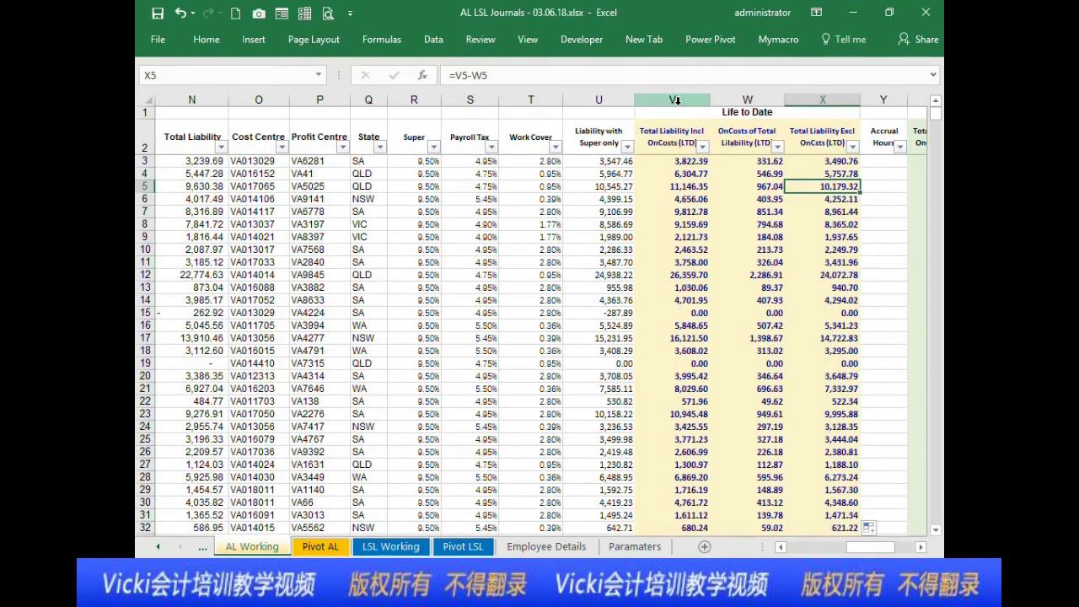
Step: Review the Total Liability Incl OnCosts (LTD) formulas in column V and compare the Life to Date columns with the Monthly section
key("Left")
key("Left")
key("Down")
key("Down")
key("Down")
key("Down")
left_click(674, 351)
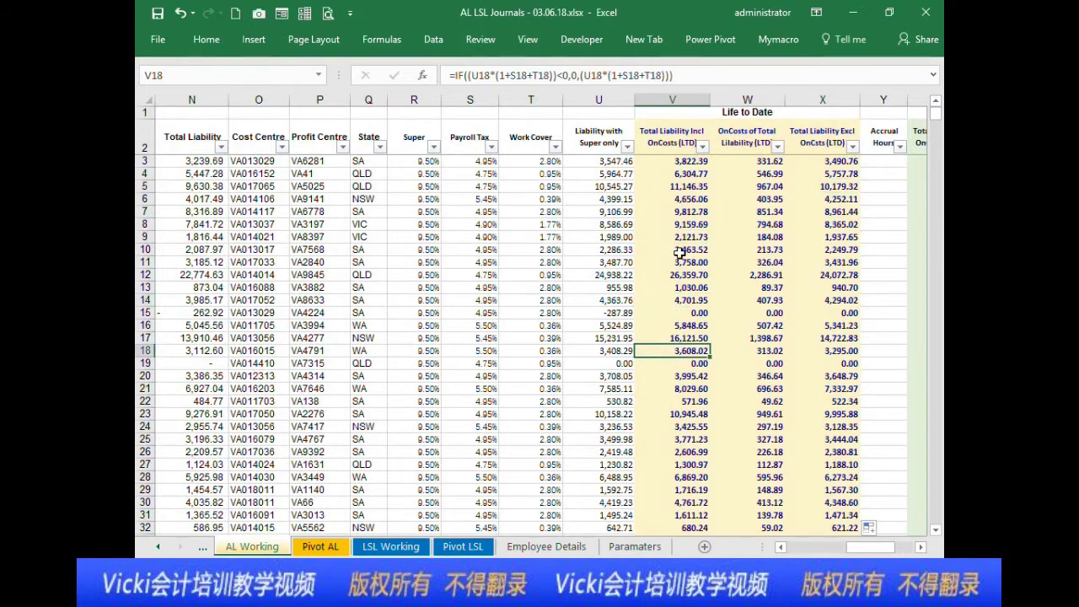
left_click(696, 158)
left_click(696, 159)
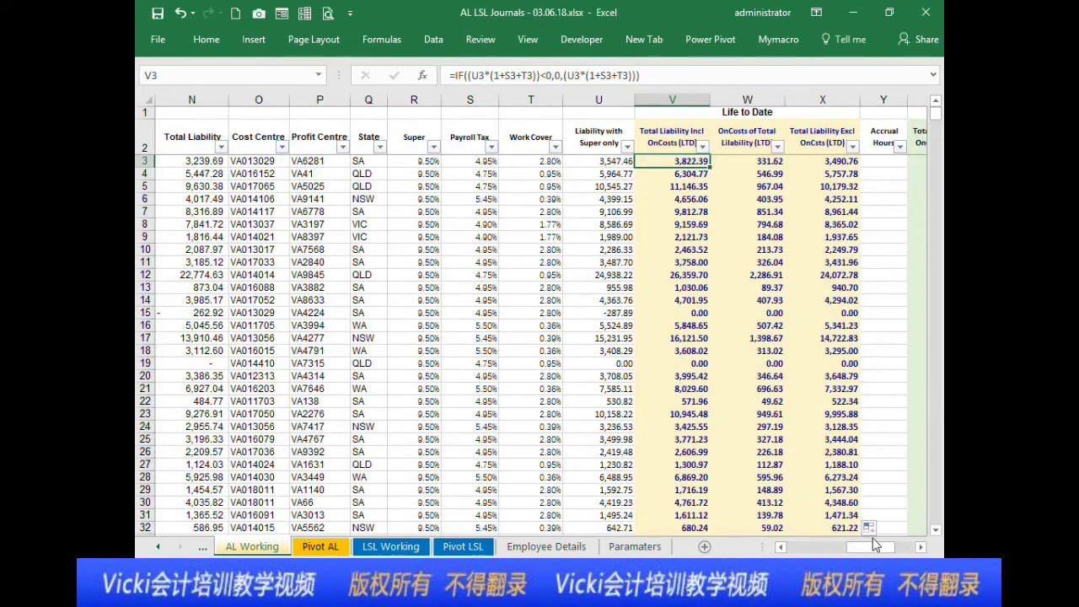
left_click(687, 211)
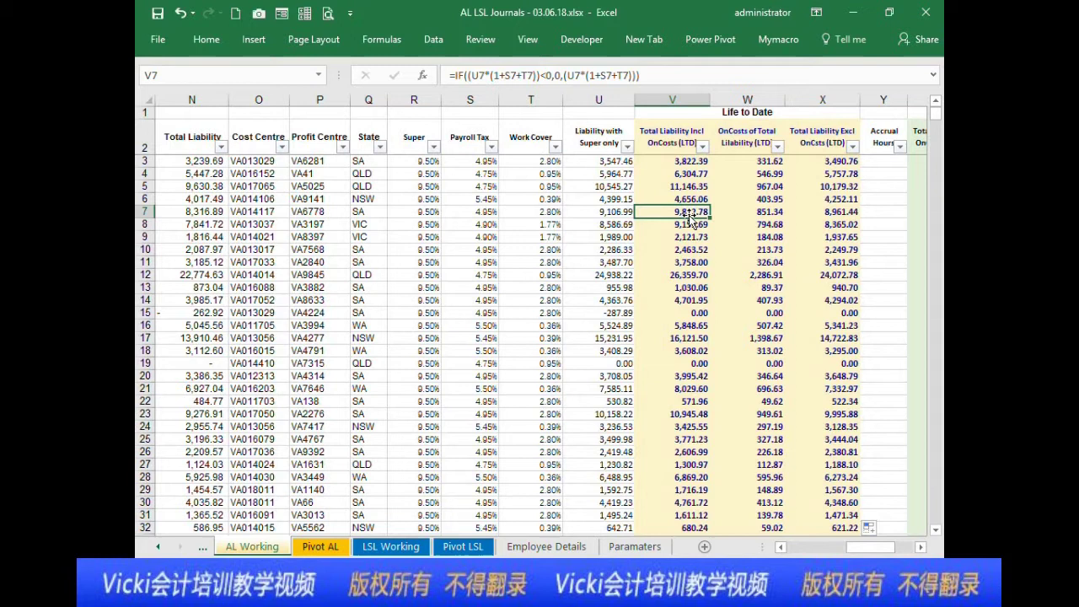
left_click_drag(875, 545, 892, 544)
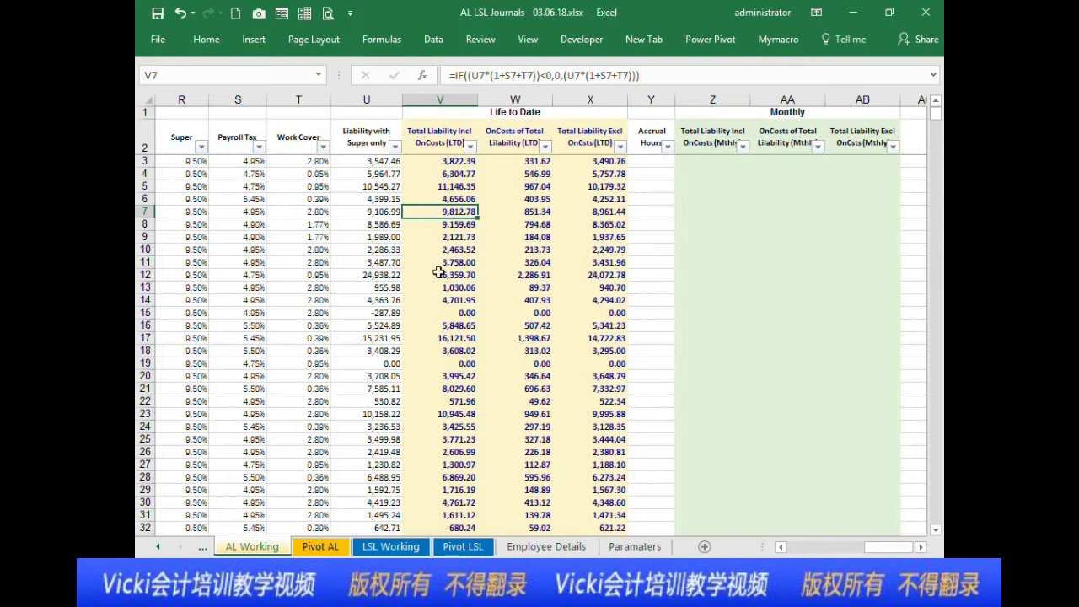
left_click(441, 100)
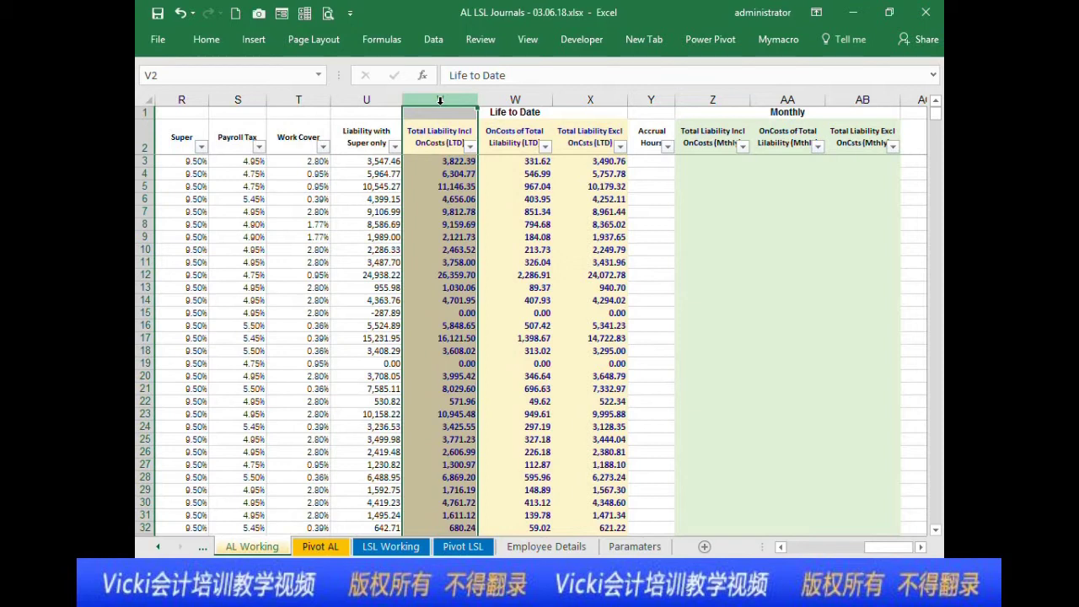
Step: Compare the Life to Date liability columns with the Monthly liability columns Z to AB
left_click(515, 240)
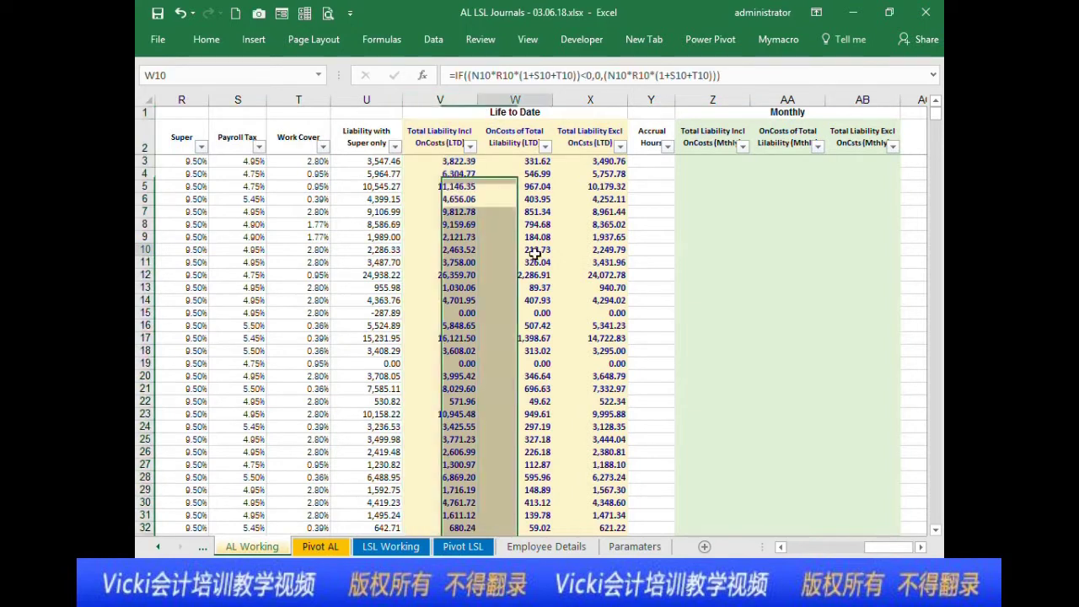
left_click(651, 174)
left_click(738, 175)
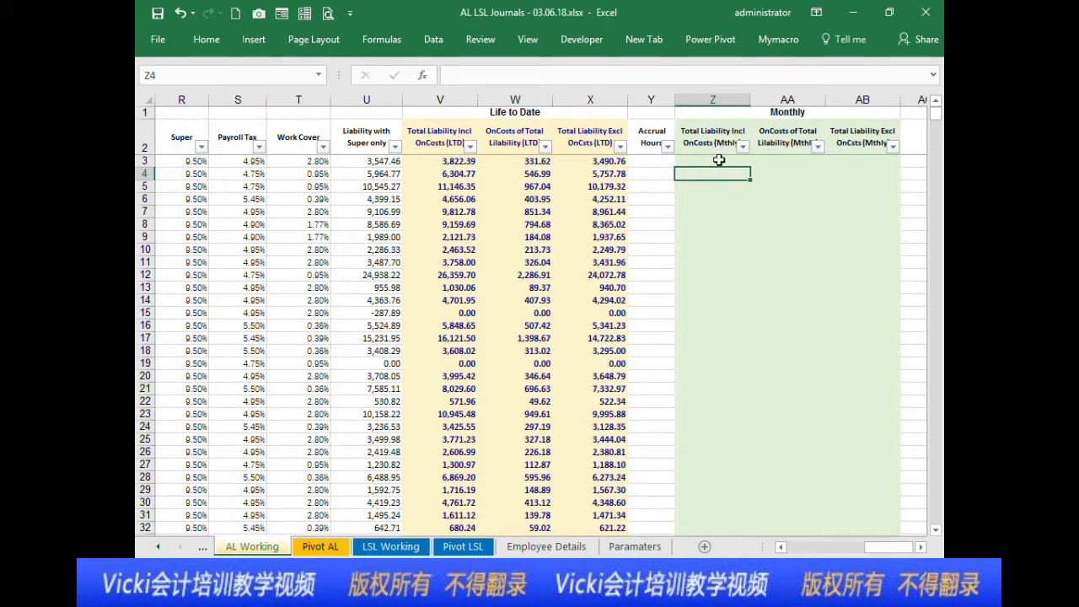
left_click_drag(712, 99, 877, 249)
left_click(877, 249)
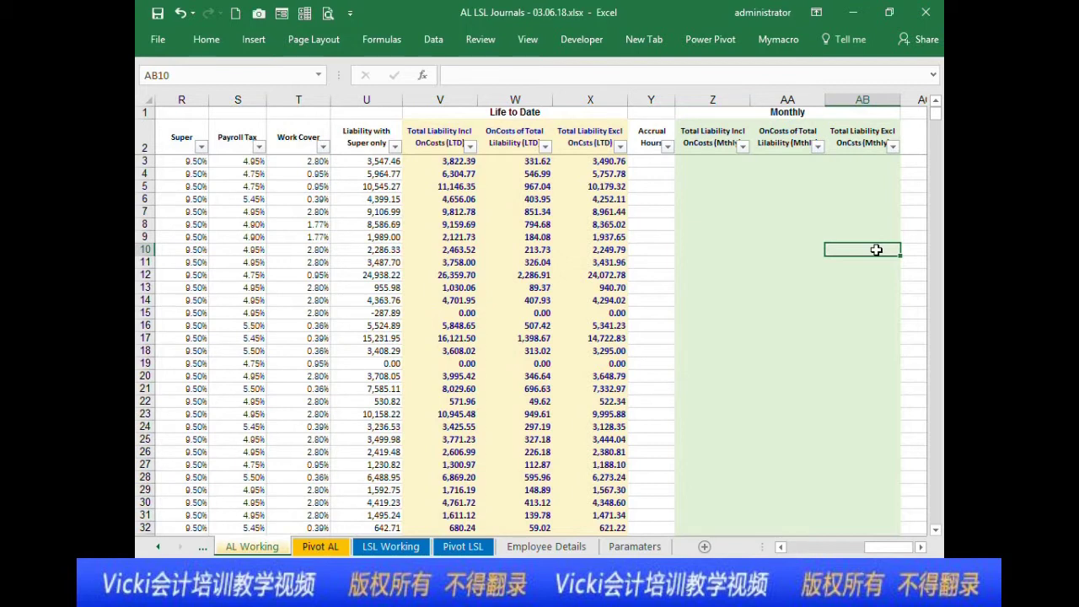
Step: Check the Accrual Hours column and the distinct values in the Base Hours filter list
left_click(665, 163)
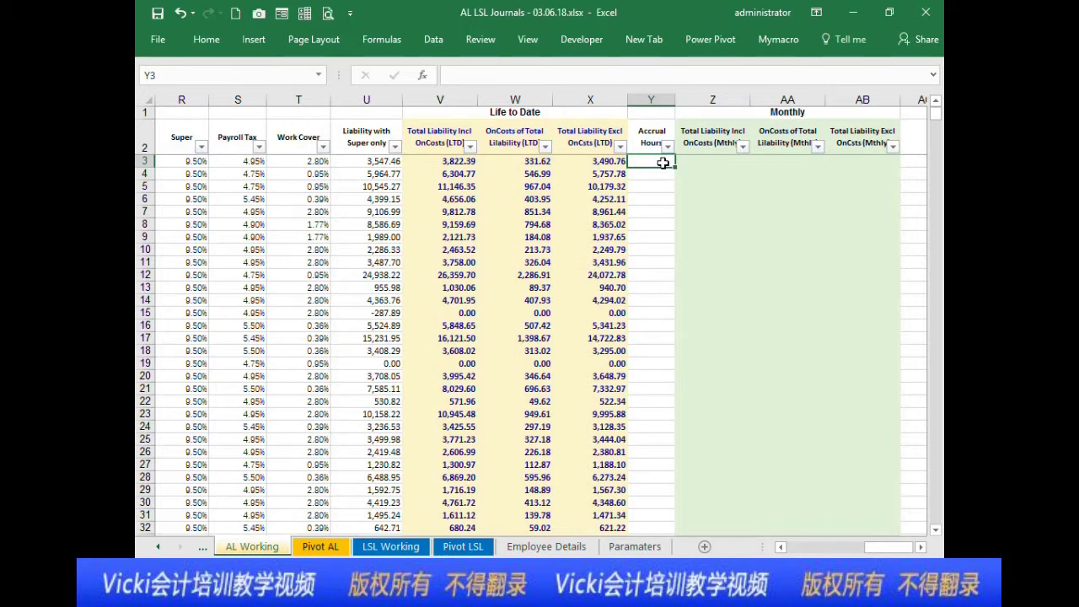
left_click_drag(443, 250, 168, 249)
left_click(367, 174)
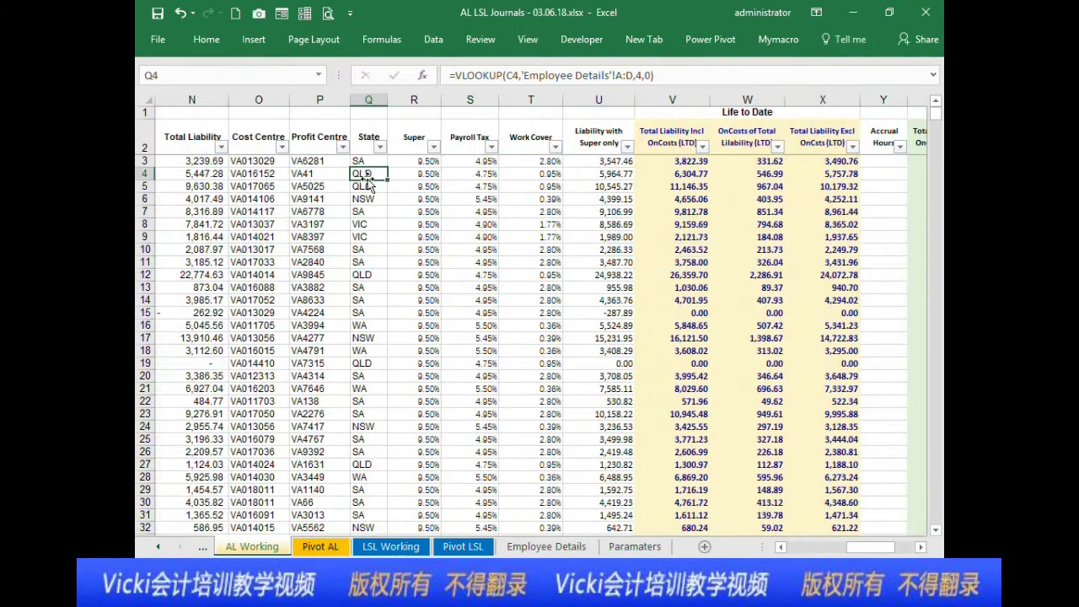
left_click_drag(413, 186, 217, 211)
left_click(287, 185)
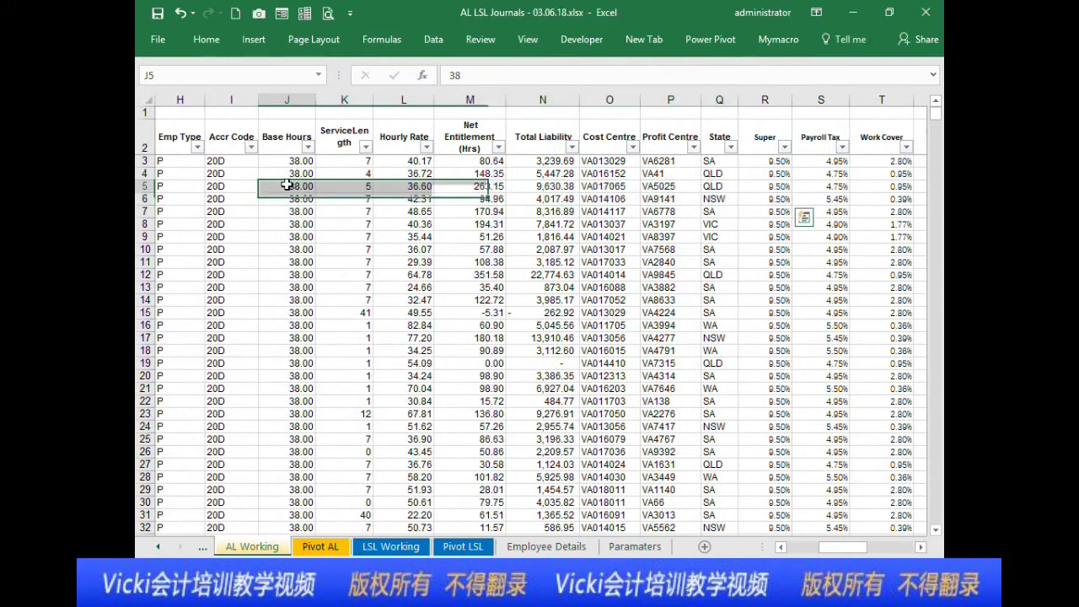
left_click(308, 147)
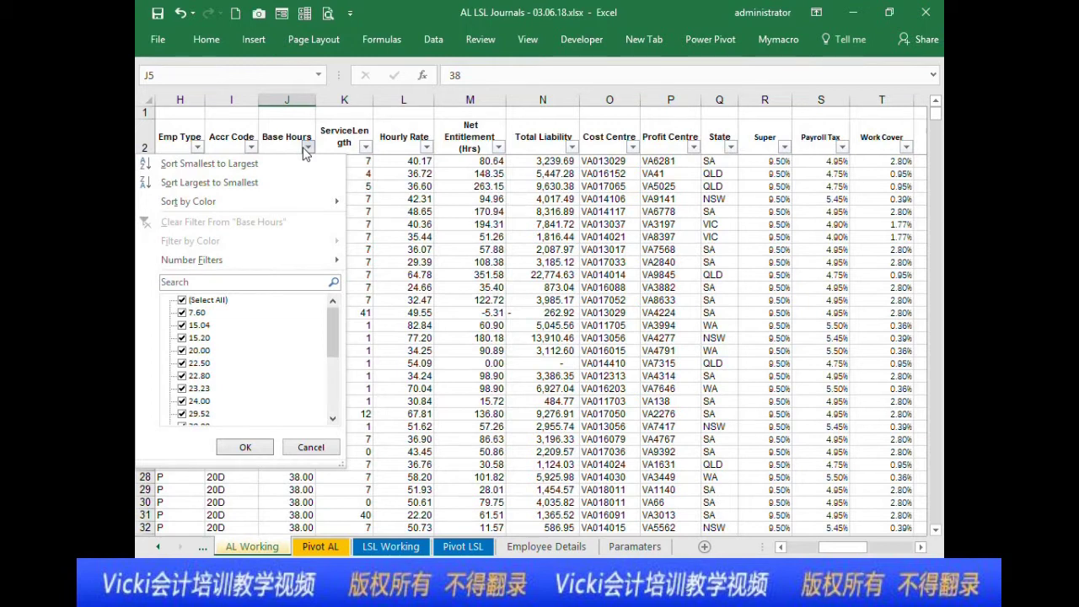
left_click(307, 148)
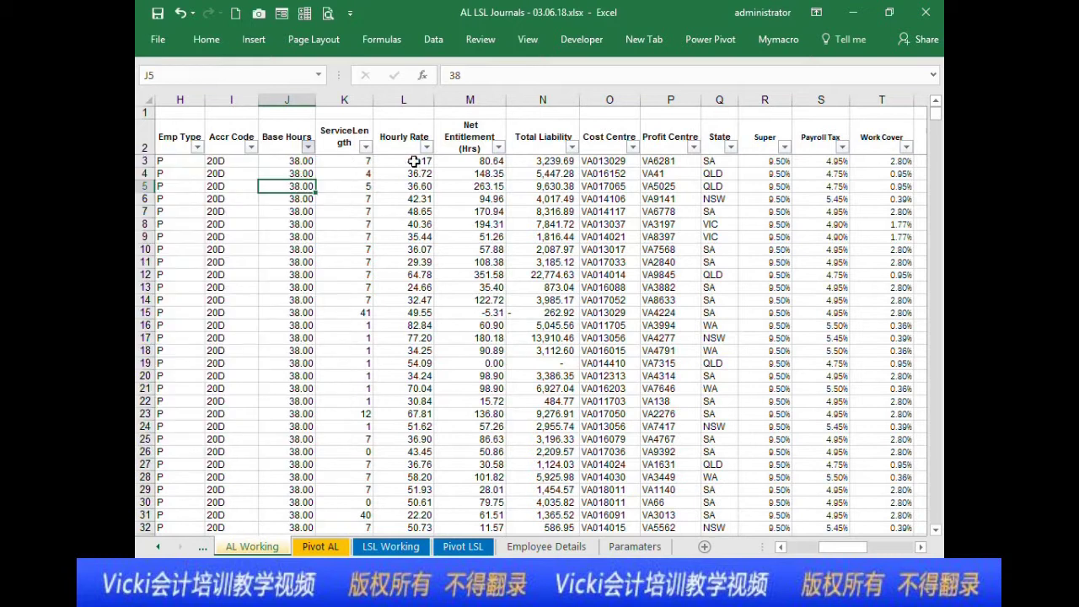
Step: Examine the OnCosts of Total Liability (LTD) formula in W3 and its references to total liability, super, payroll tax and work cover
key("Right")
key("Right")
key("Right")
key("Right")
key("Right")
key("Right")
key("Right")
key("Right")
key("Right")
key("Right")
key("Right")
key("Right")
key("Right")
key("Right")
key("Right")
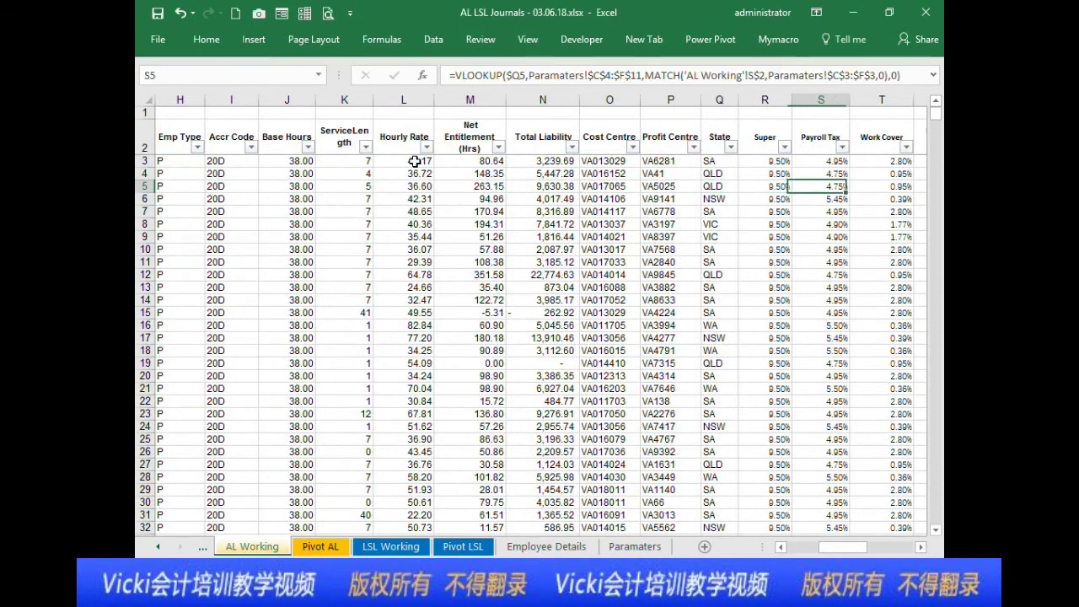
key("Up")
key("Up")
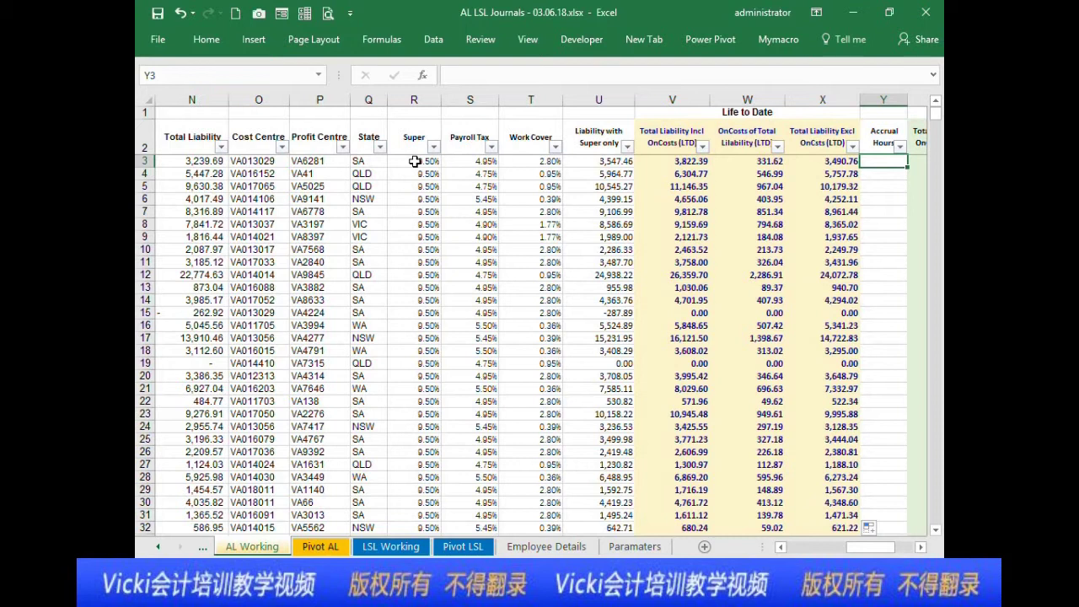
key("Left")
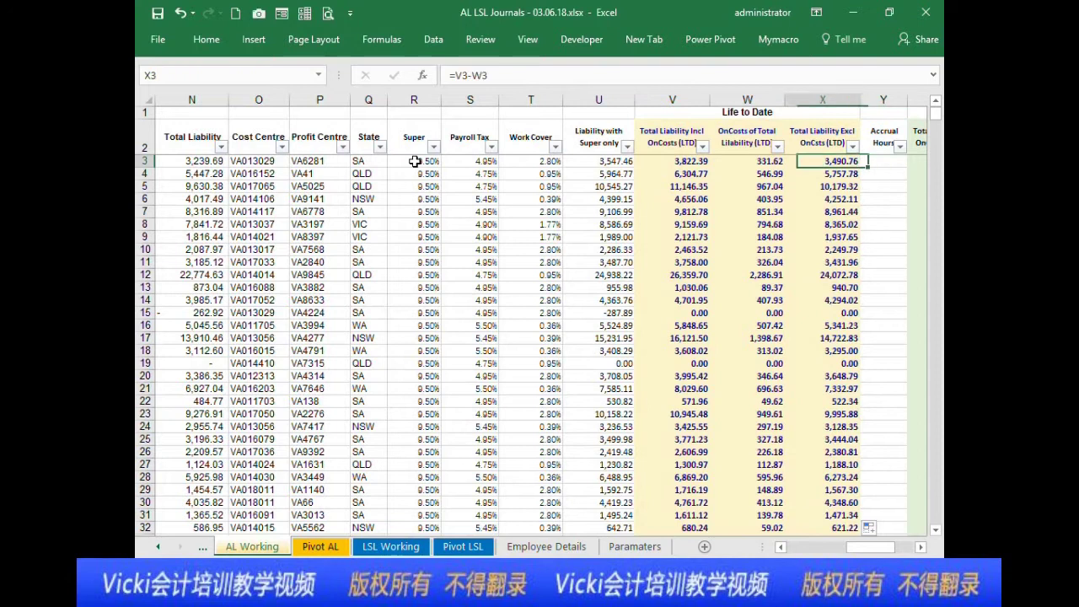
key("Left")
key("Left")
key("Right")
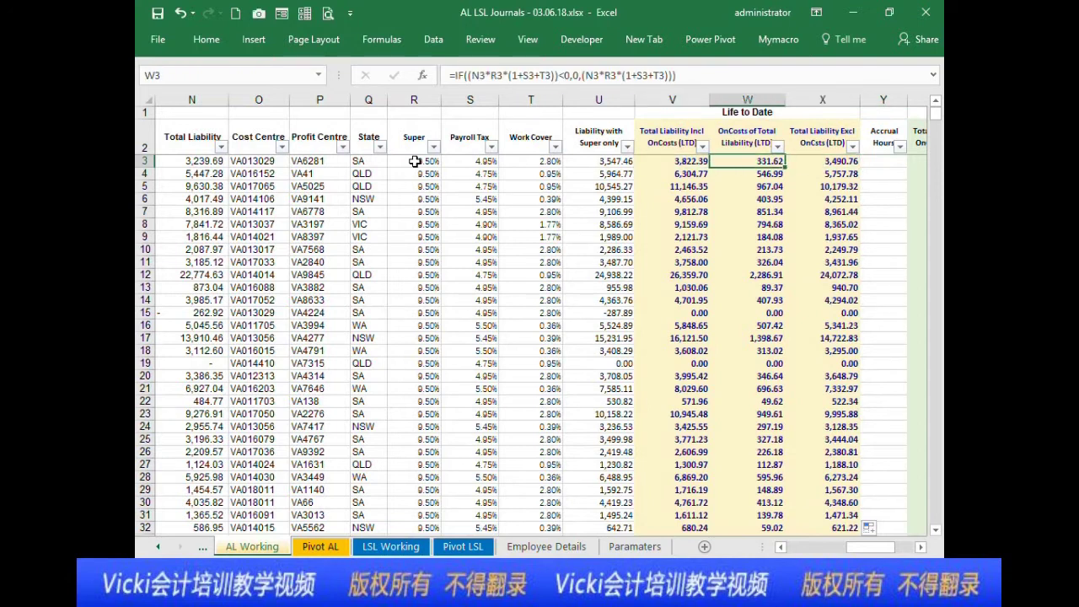
left_click(544, 77)
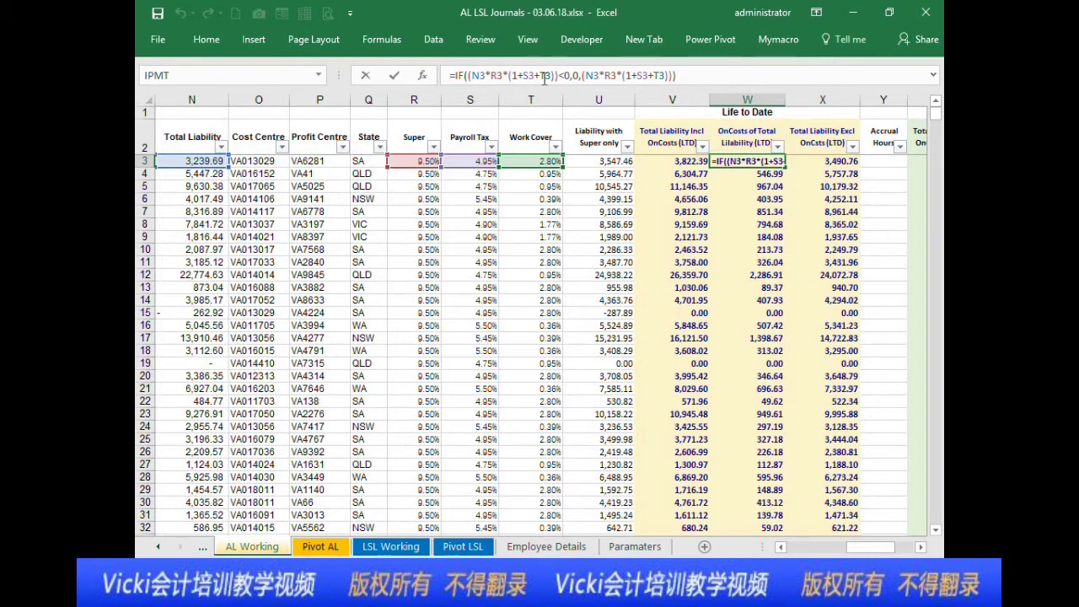
left_click(492, 76)
left_click(517, 76)
left_click(544, 73)
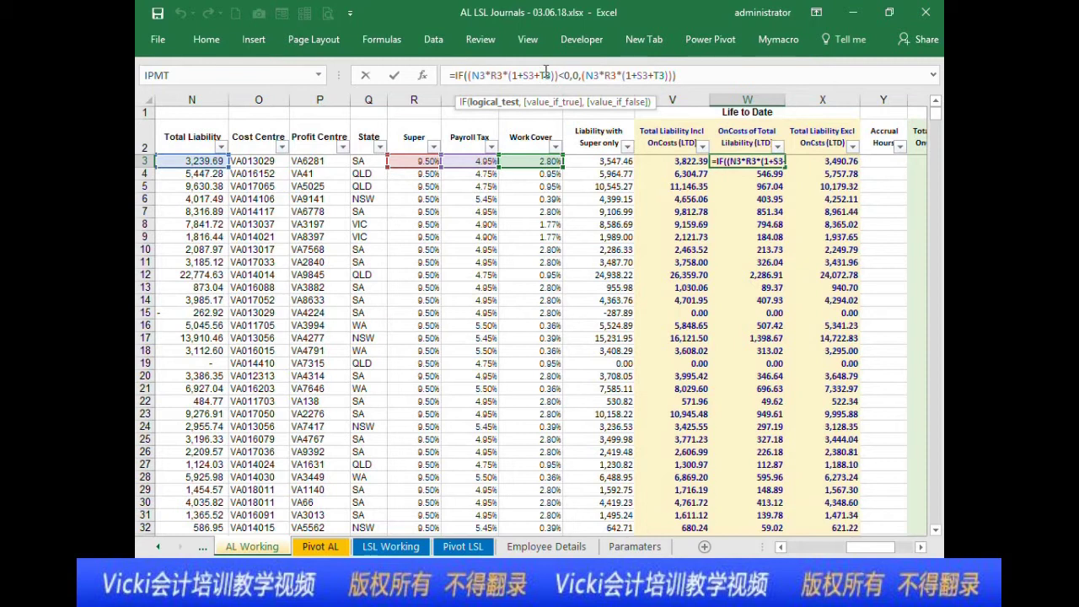
left_click(485, 76)
key("ctrl+Return")
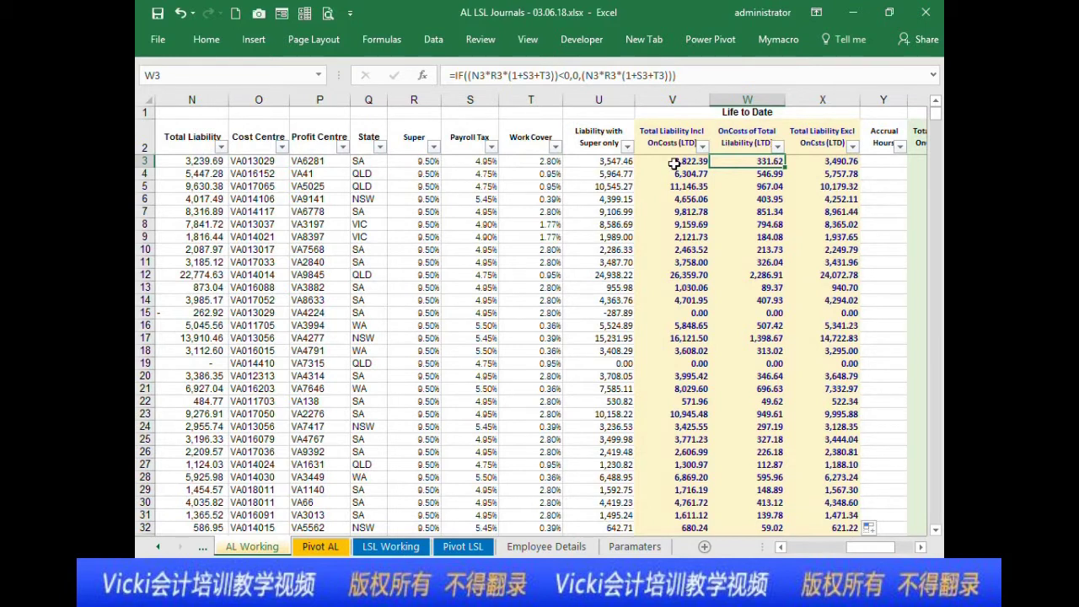
Step: Compare the Total Liability Incl OnCosts (LTD) formula in V3 with the on-costs formula in W3
left_click(675, 162)
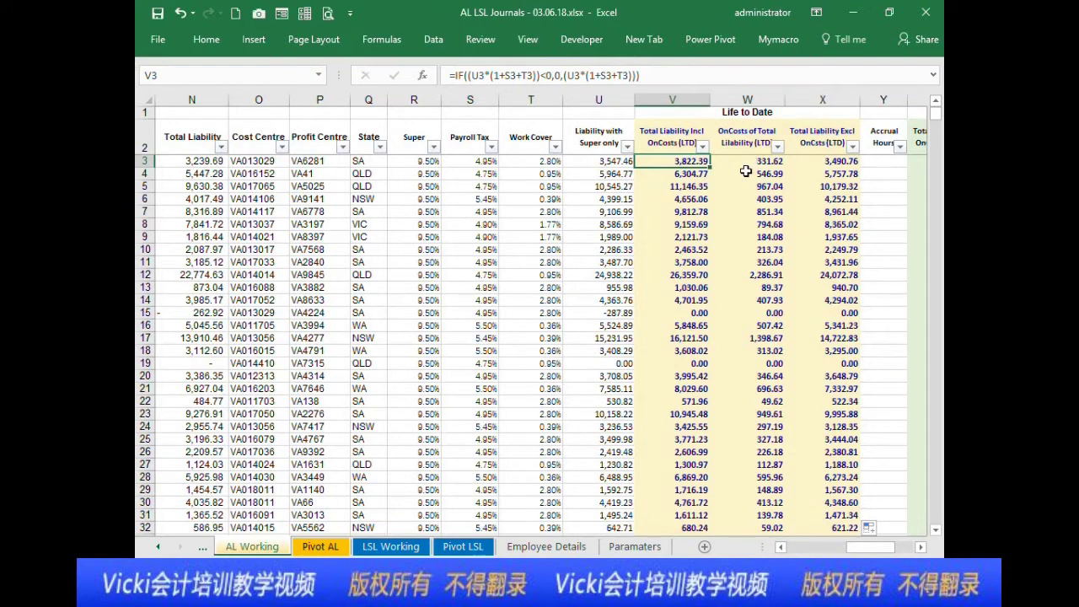
left_click(775, 147)
left_click(750, 161)
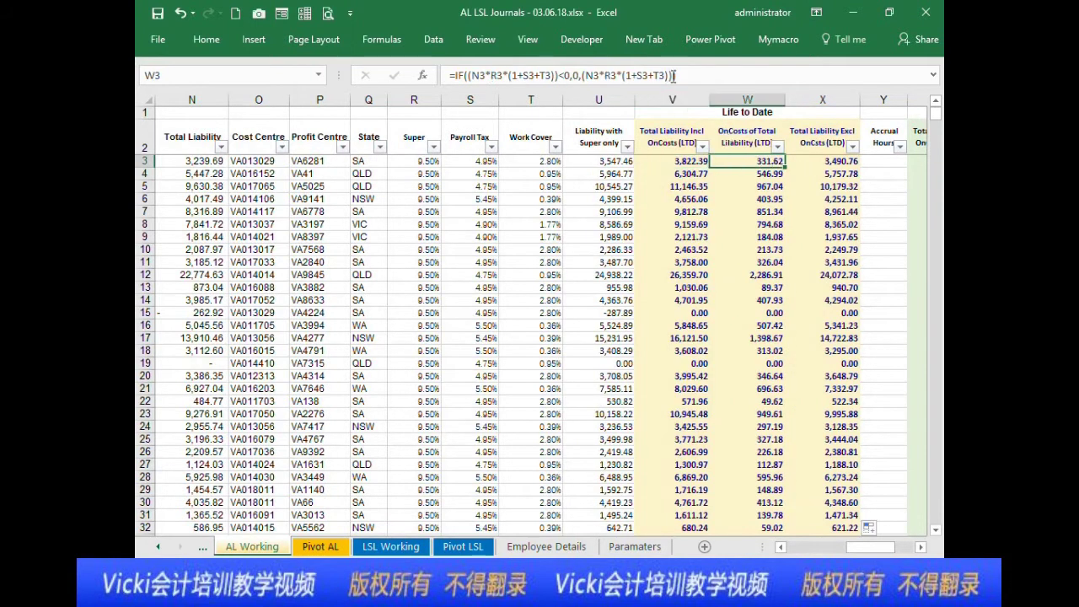
left_click(585, 75)
left_click(479, 76)
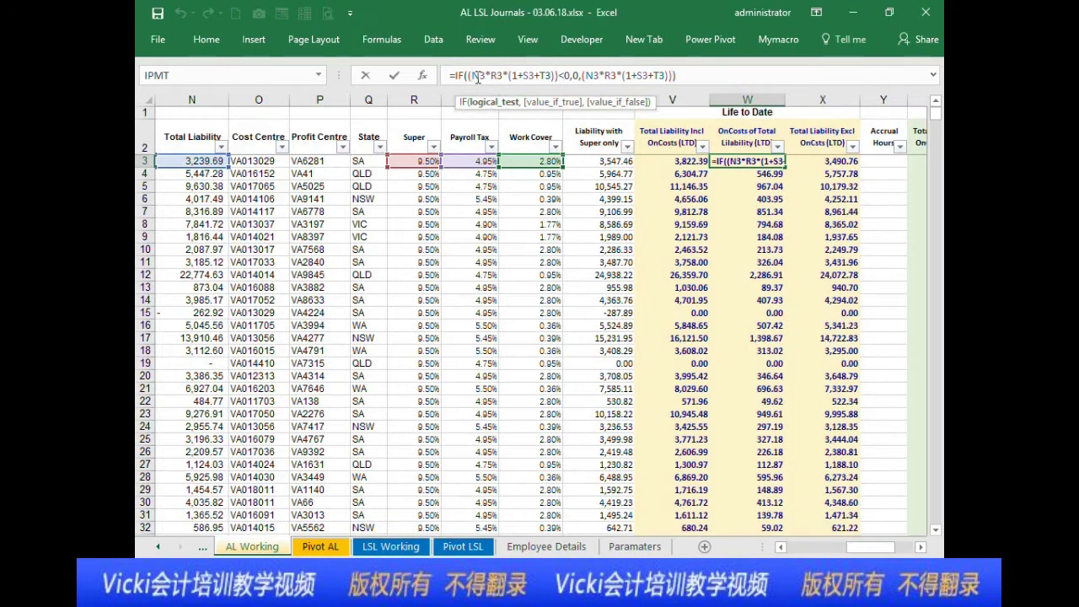
key("Escape")
Step: Try a test calculation of the first employee's super with =N3*R3 in T1 and clear it
left_click(536, 113)
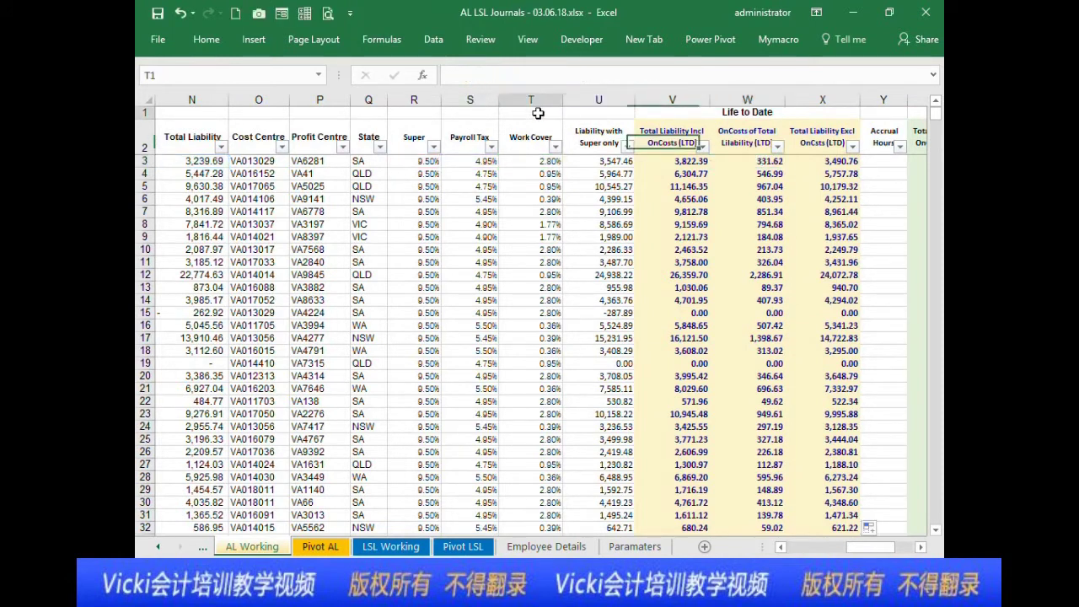
type("=")
left_click(206, 159)
type("*")
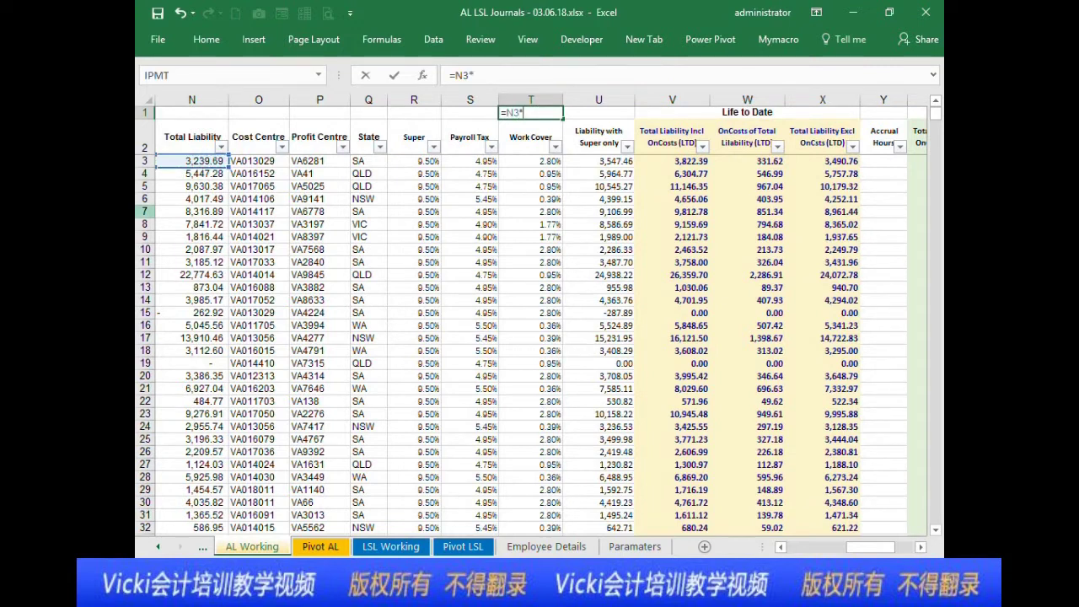
left_click(398, 160)
key("Return")
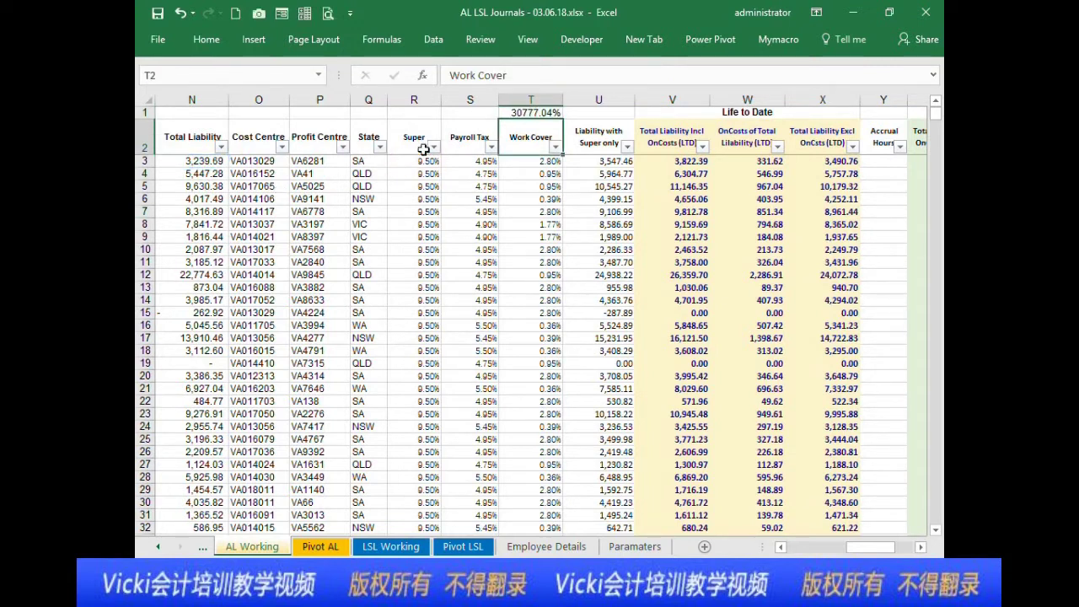
left_click(521, 112)
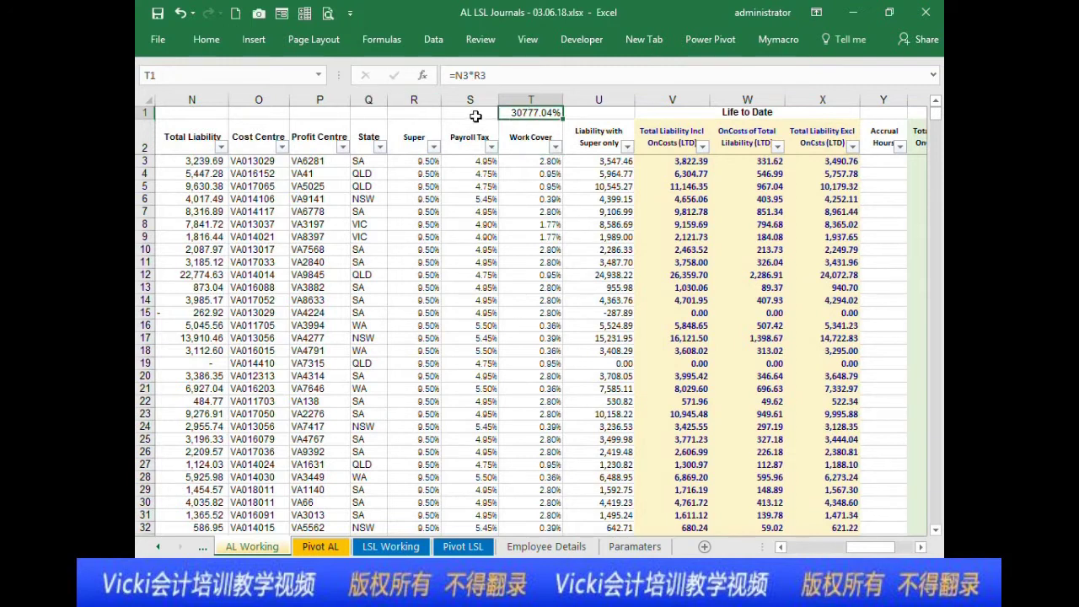
key("Delete")
Step: Enter =N3*R3 in N1 to calculate the super on the first employee's total liability
key("Left")
key("Left")
key("Left")
key("Left")
key("Left")
key("Left")
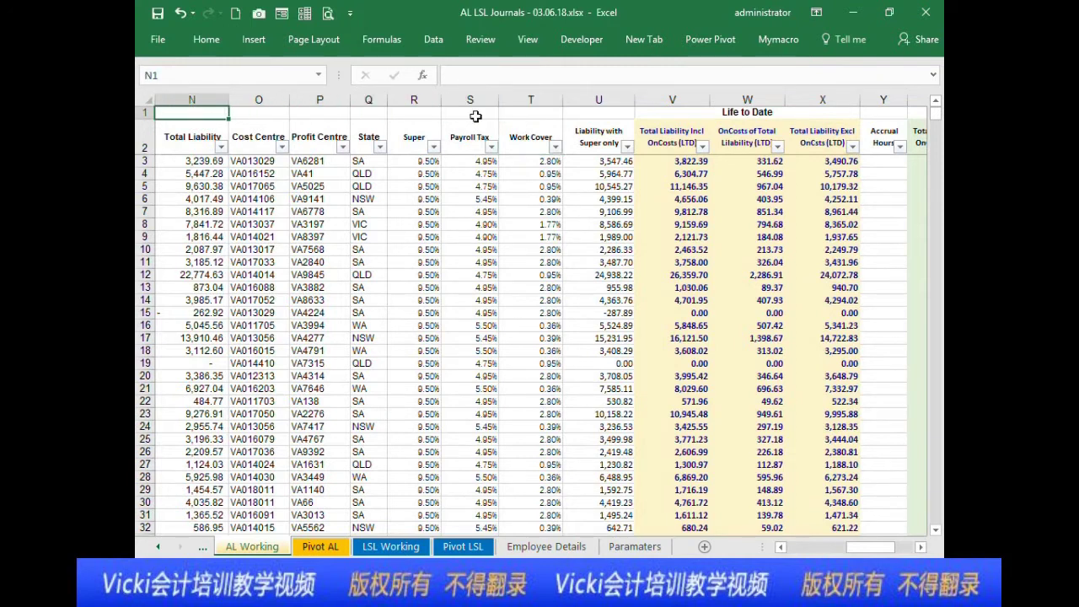
type("=")
key("Down")
key("Down")
key("Down")
key("Up")
type("*")
left_click(431, 160)
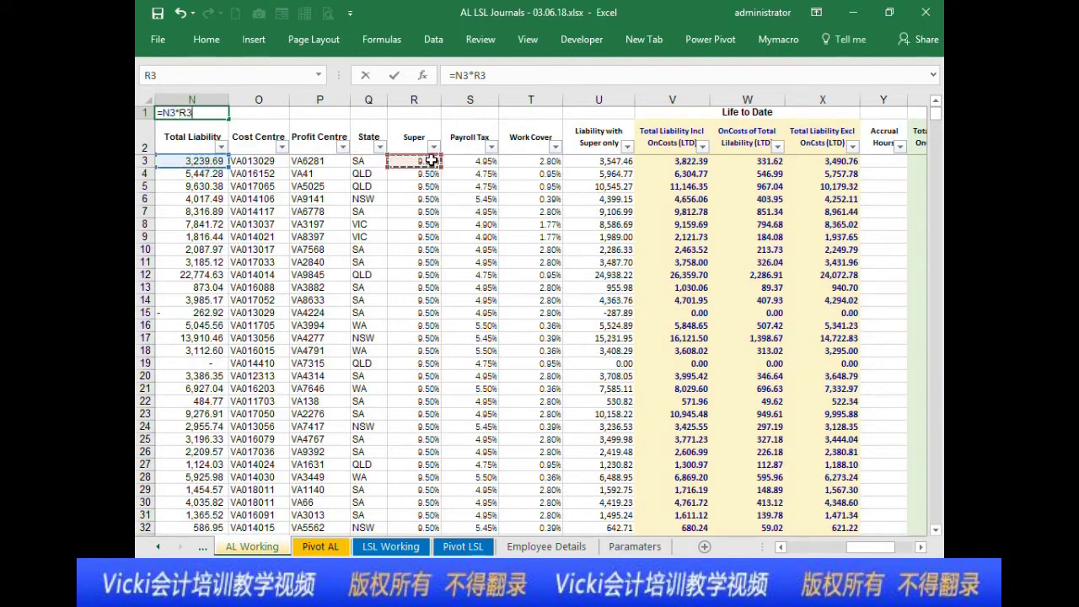
key("Return")
key("Up")
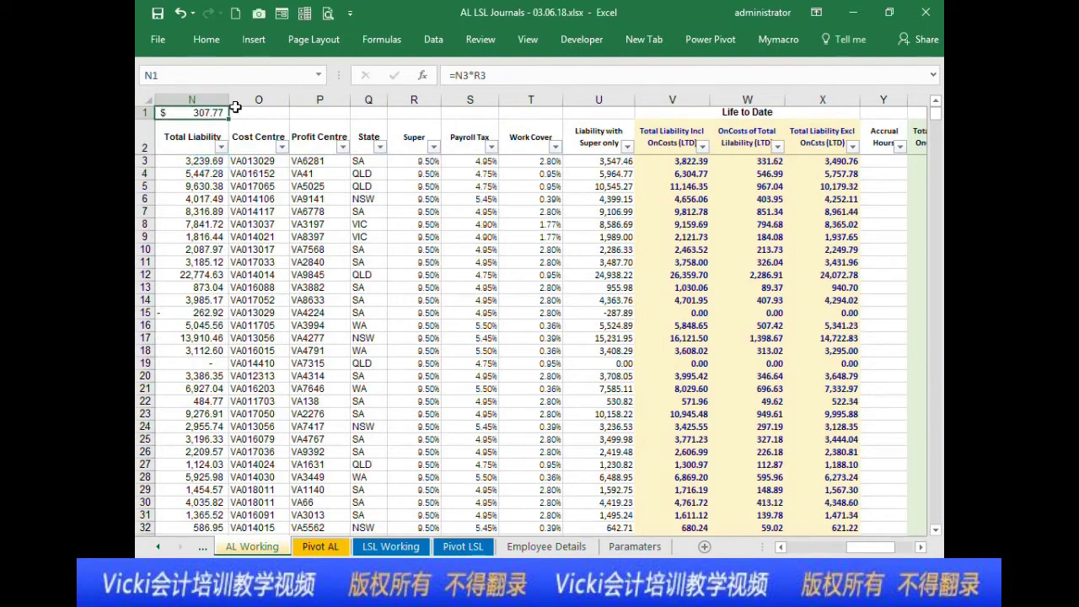
Step: Extend the N1 test formula to =N3*R3*(1+S3+T3) to include payroll tax and work cover
left_click(514, 76)
type("*(1+")
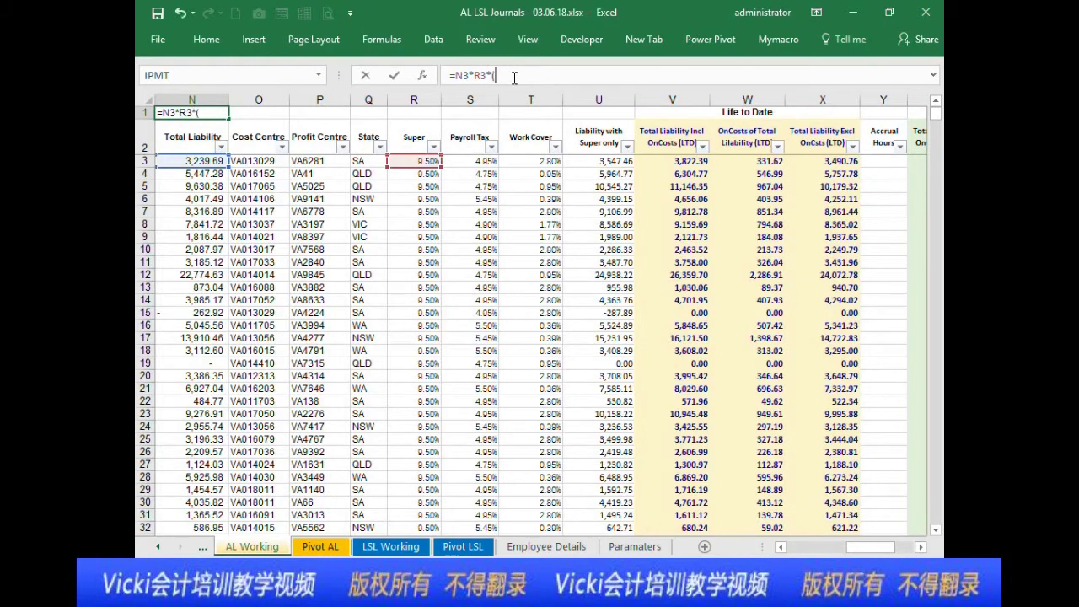
left_click(475, 160)
type("+")
left_click(515, 160)
type(")")
key("Return")
left_click(215, 111)
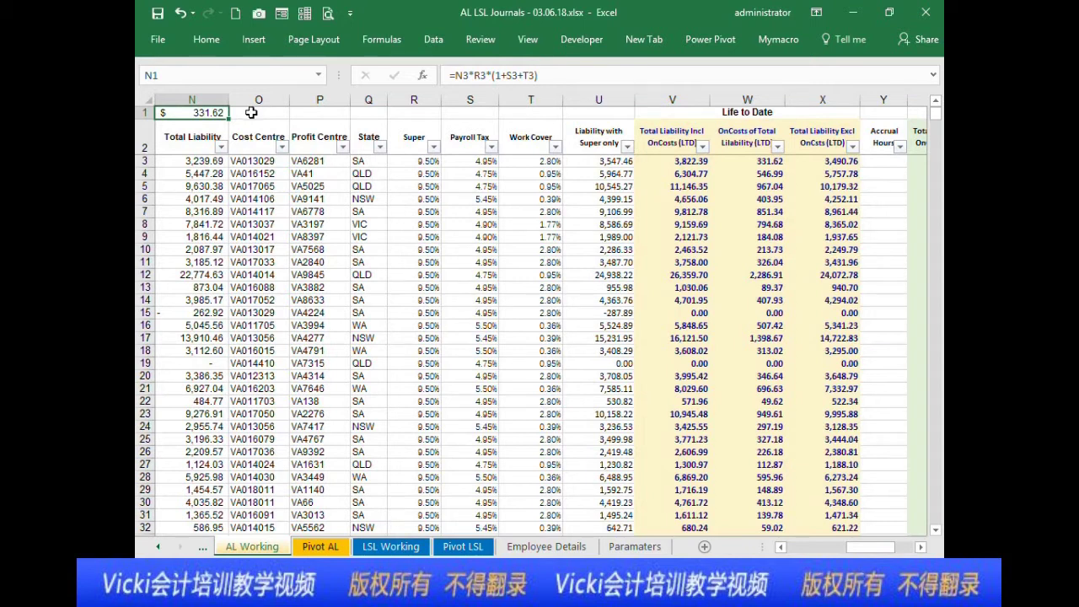
Step: Change the N1 formula to =N3*R3+U3*(S3+T3), applying payroll tax and work cover to the liability with super
left_click_drag(487, 75, 609, 75)
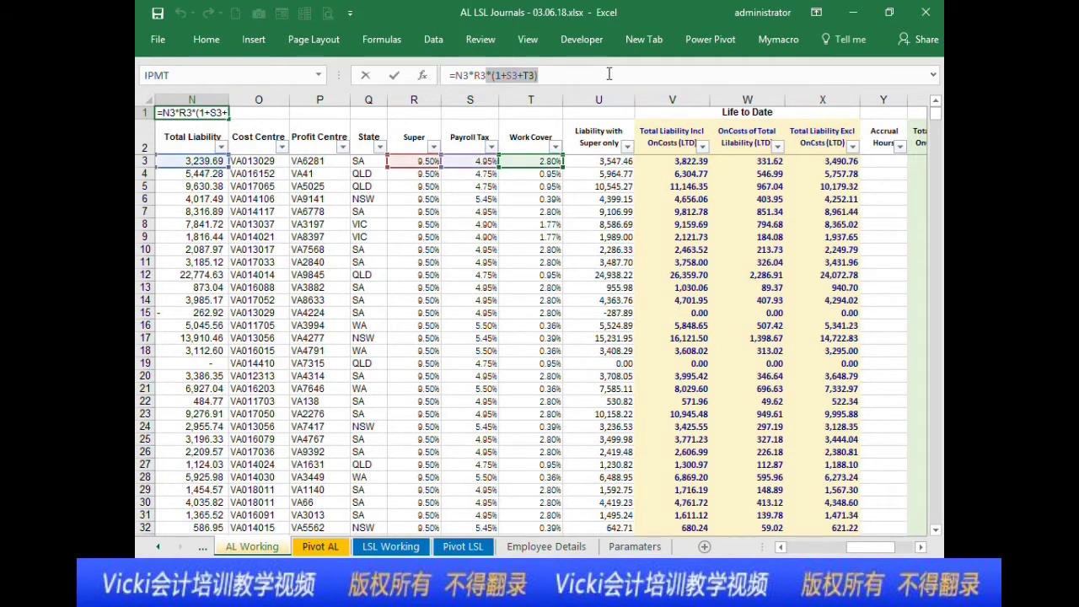
type("+")
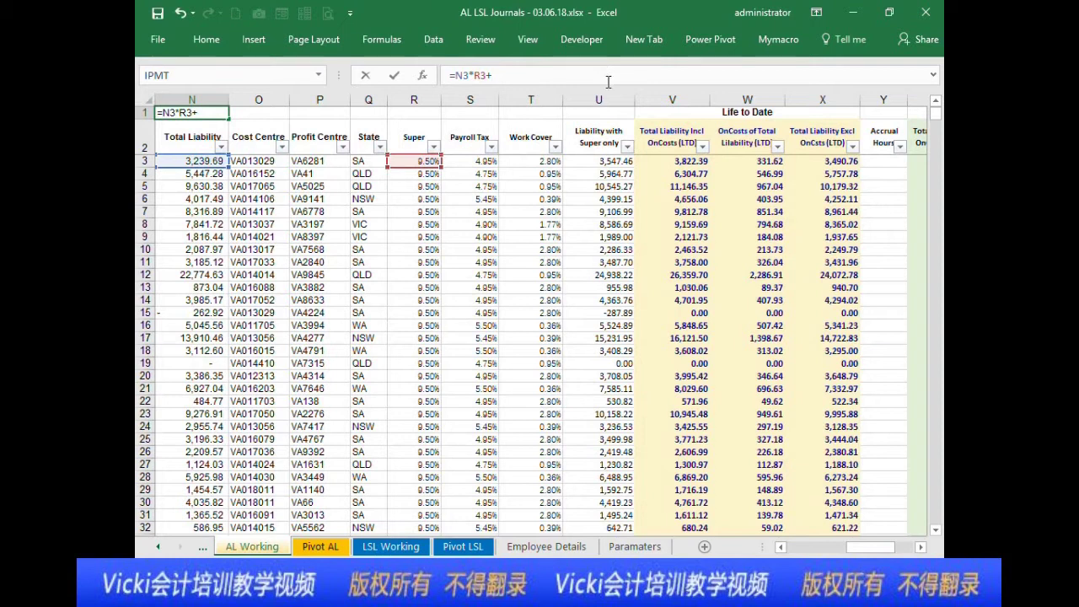
left_click(614, 161)
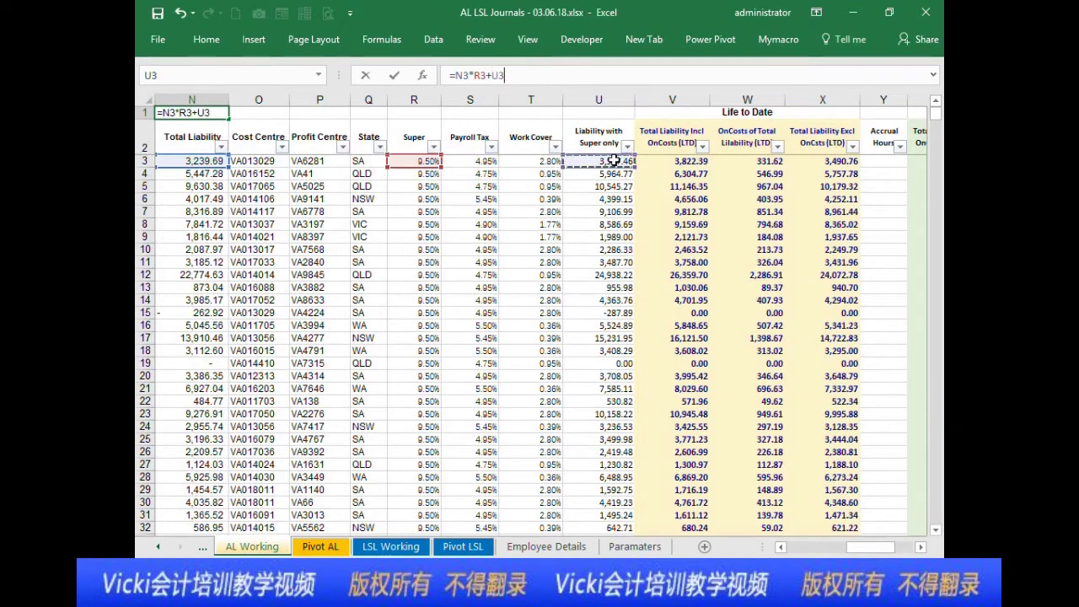
type("*(1+")
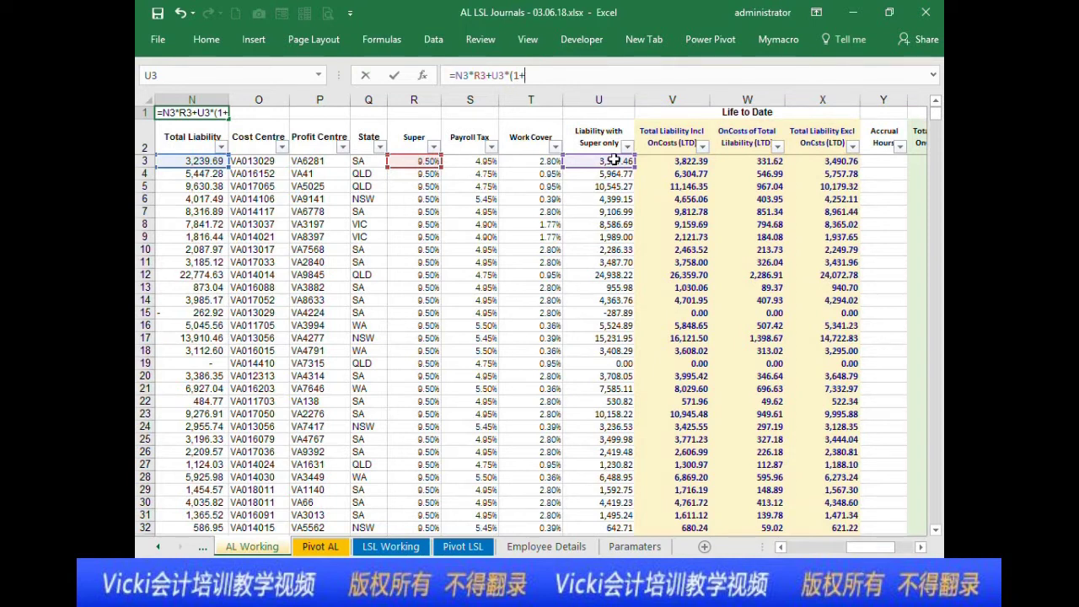
key("BackSpace")
key("BackSpace")
left_click(489, 173)
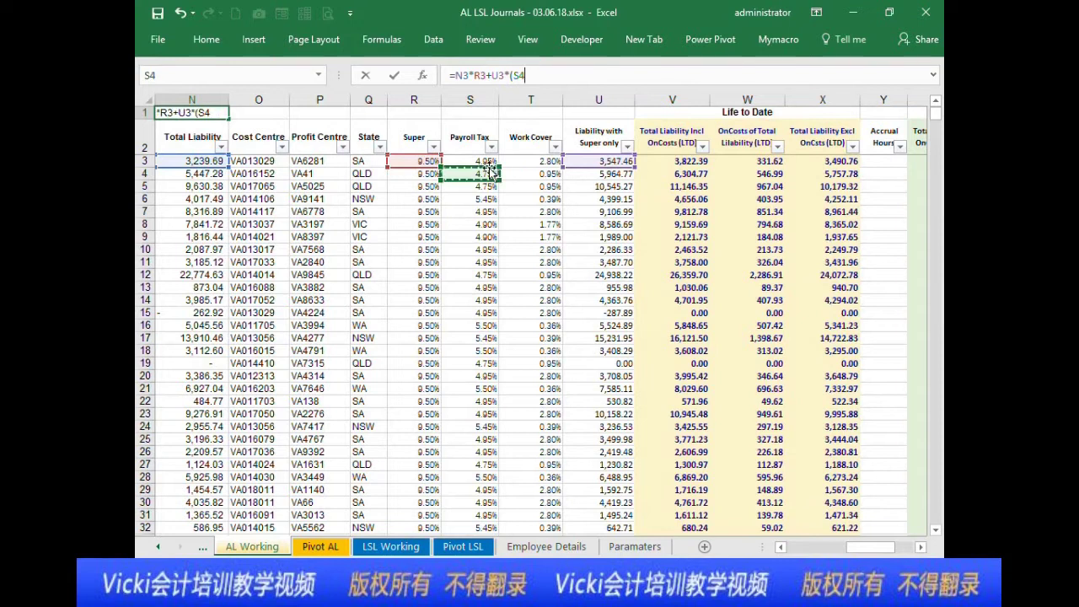
left_click(494, 162)
type("+")
left_click(514, 162)
type(")")
key("Return")
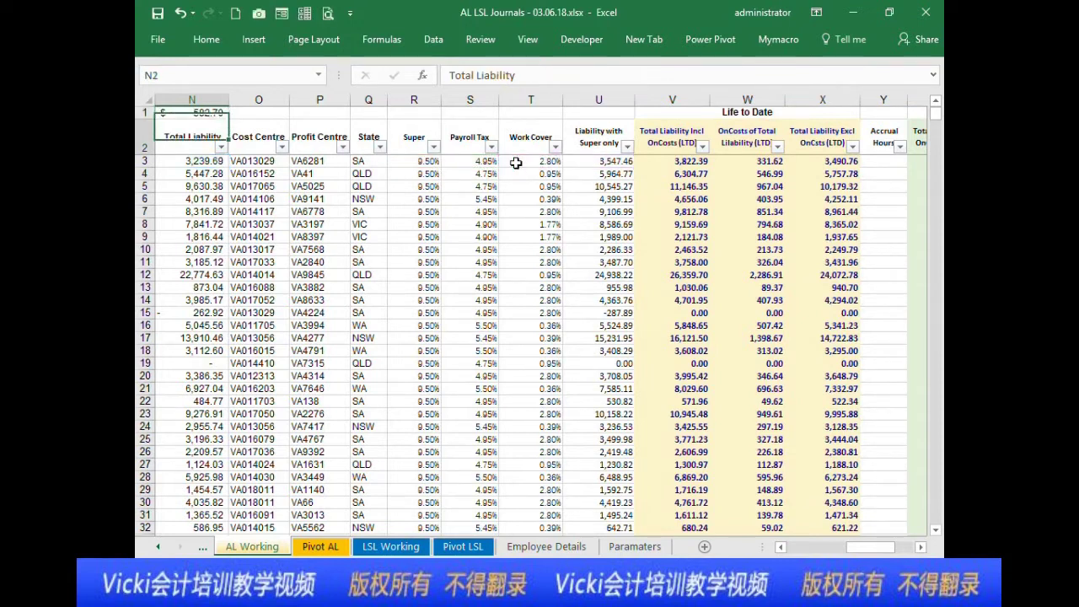
left_click(206, 115)
left_click(501, 75)
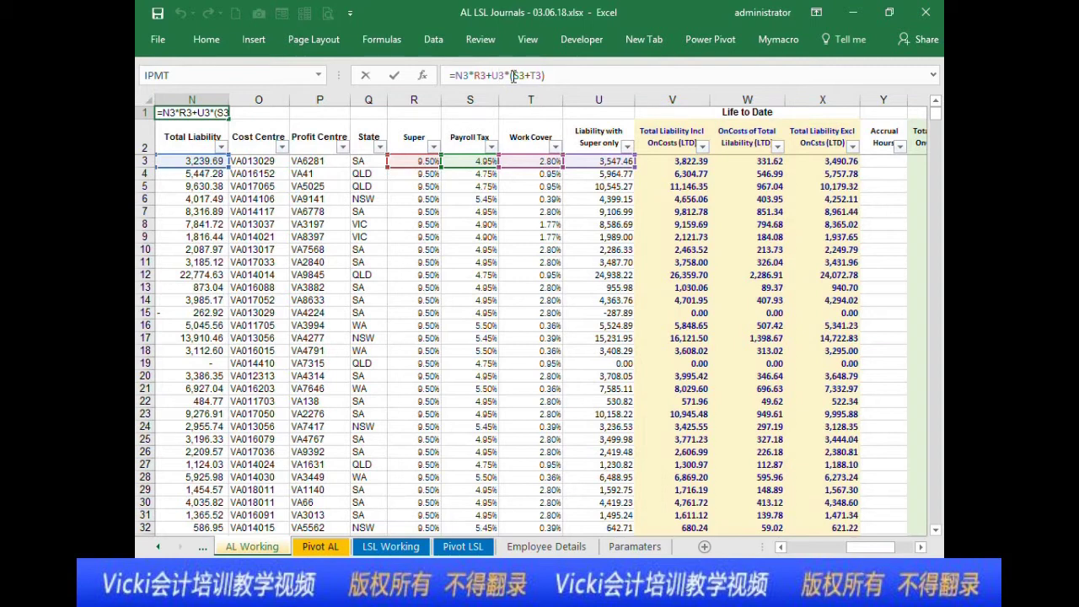
key("ctrl+Return")
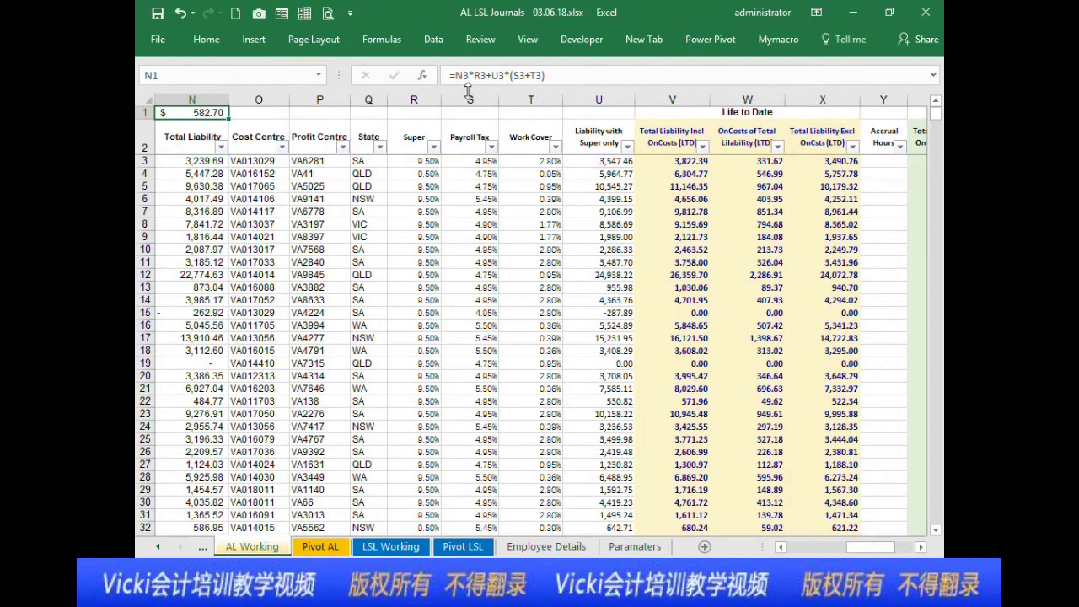
Step: Change both calculation parts of the W3 on-costs formula to N3*R3+U3*(S3+T3), giving =IF((N3*R3+U3*(S3+T3))<0,0,(N3*R3+U3*(S3+T3)))
left_click_drag(567, 78, 455, 76)
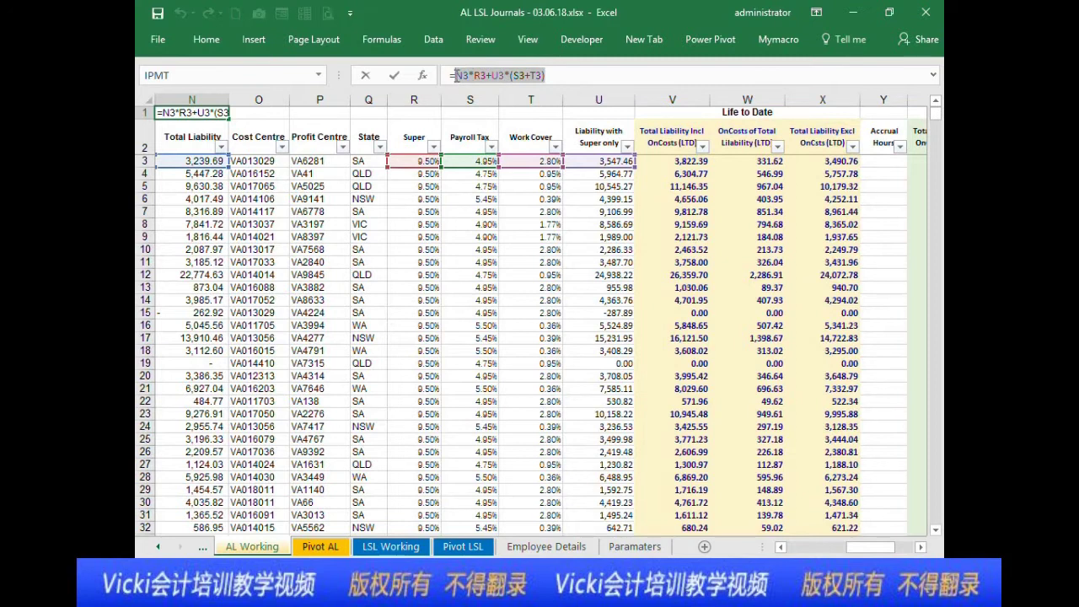
key("Escape")
left_click(753, 161)
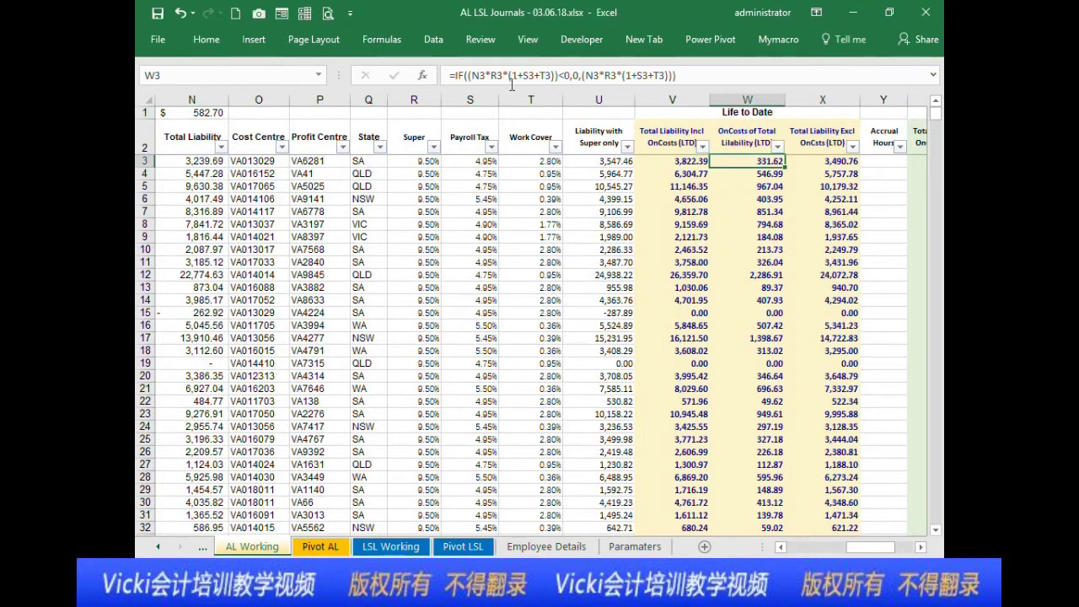
left_click_drag(470, 75, 553, 77)
key("ctrl+v")
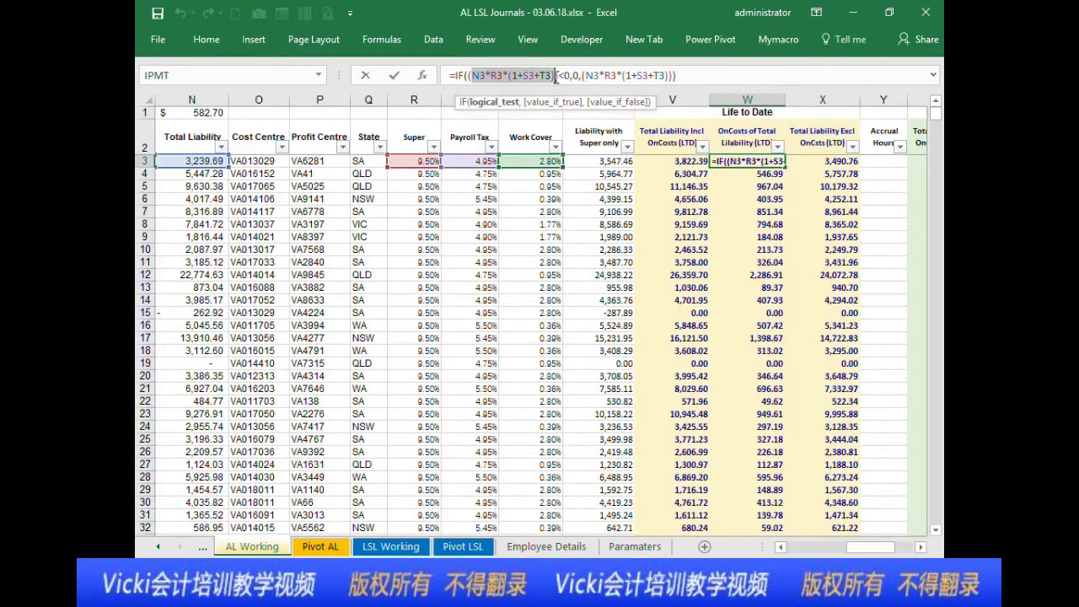
left_click_drag(593, 76, 670, 78)
key("ctrl+v")
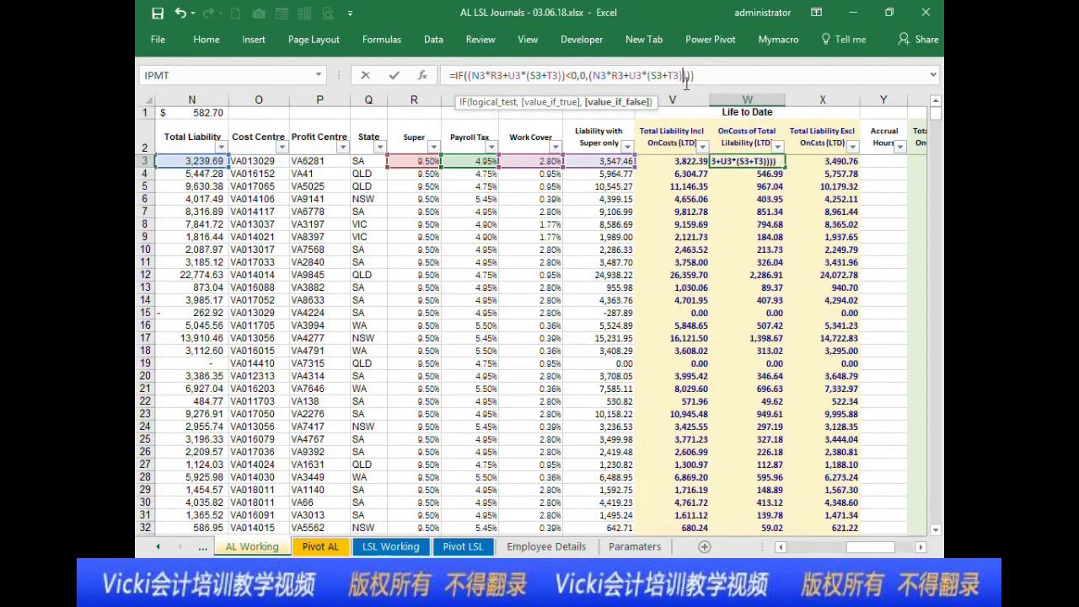
key("Return")
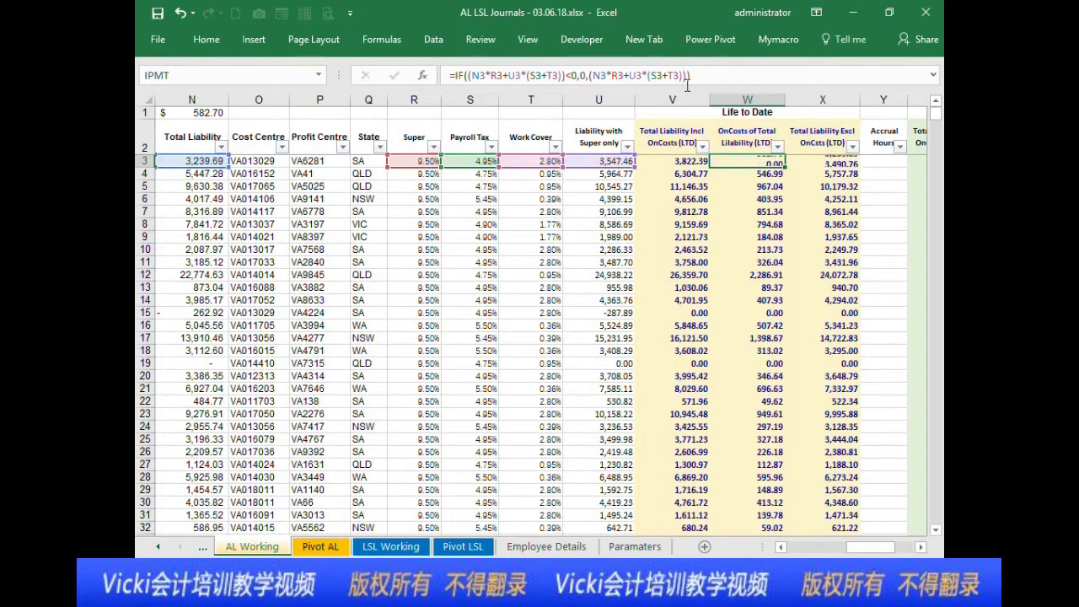
Step: Fill the revised W3 formula down the OnCosts of Total Liability (LTD) column and clear the test formula in N1
left_click(747, 133)
left_click(759, 162)
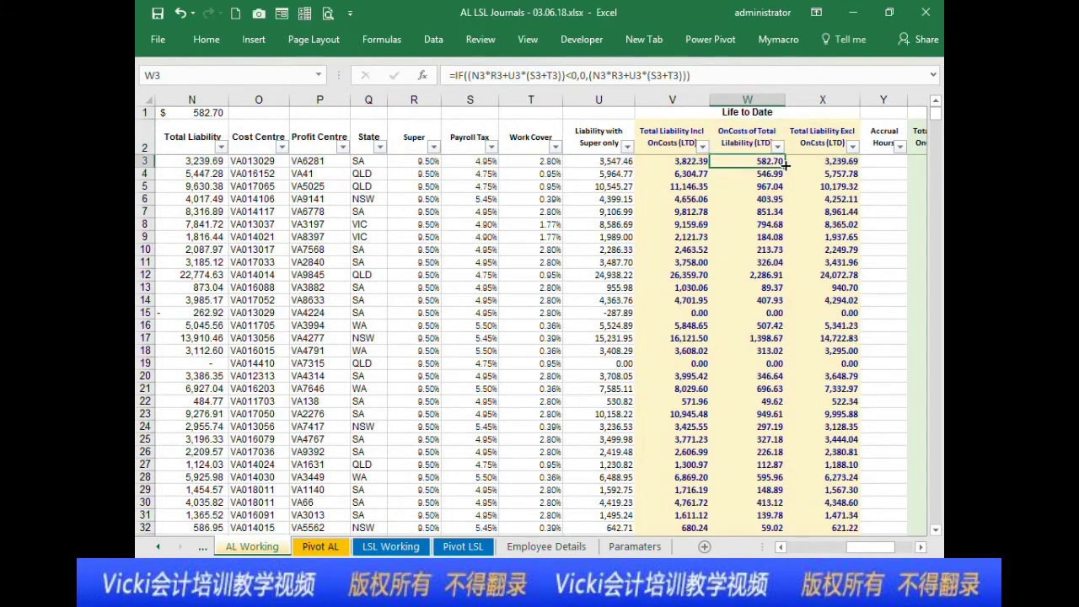
double_click(786, 167)
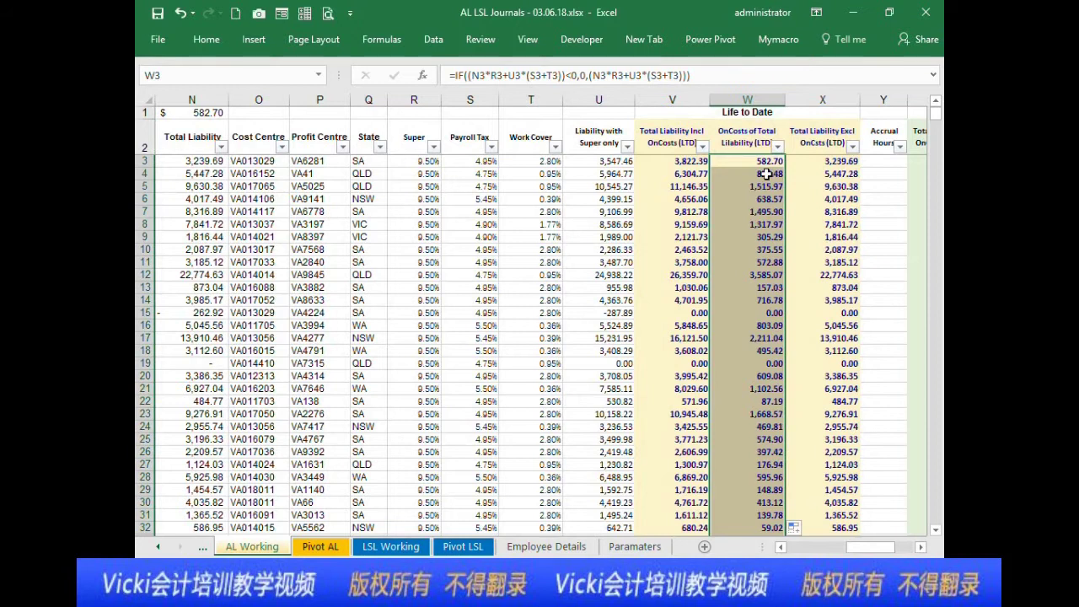
left_click(203, 112)
key("Delete")
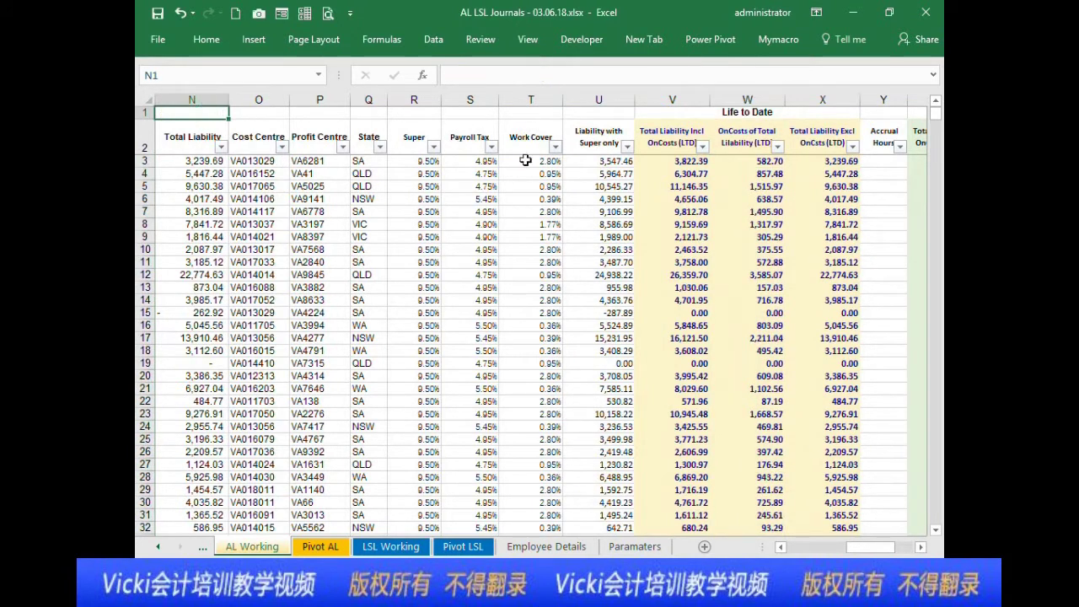
Step: Review the super part and the U3*(S3+T3) part of the W3 on-costs formula, and check the neighbouring X3 liability
left_click(743, 160)
left_click(524, 76)
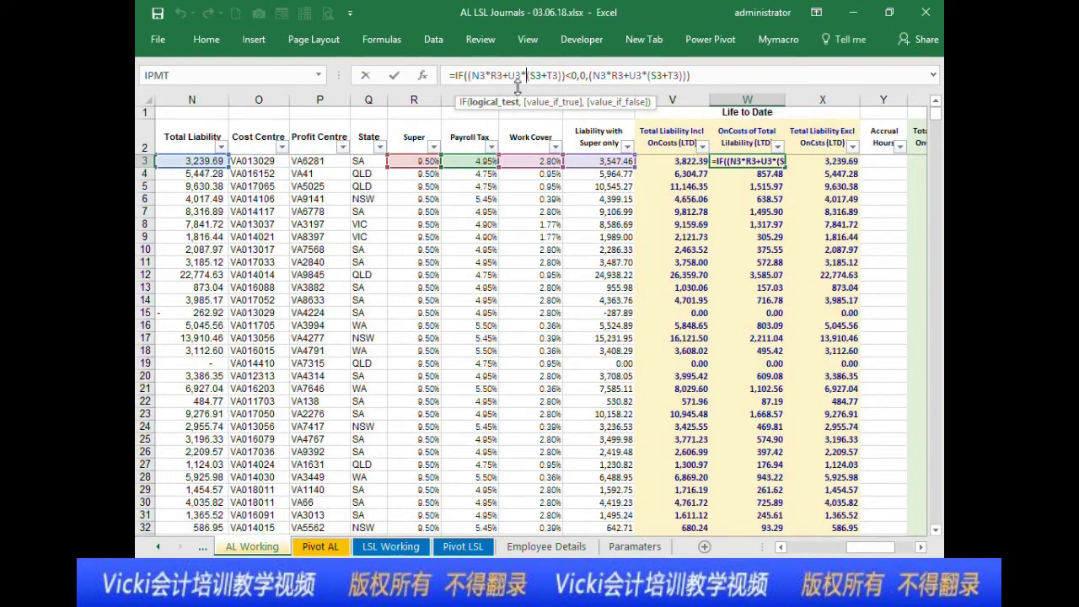
left_click(497, 74)
left_click_drag(509, 75, 563, 76)
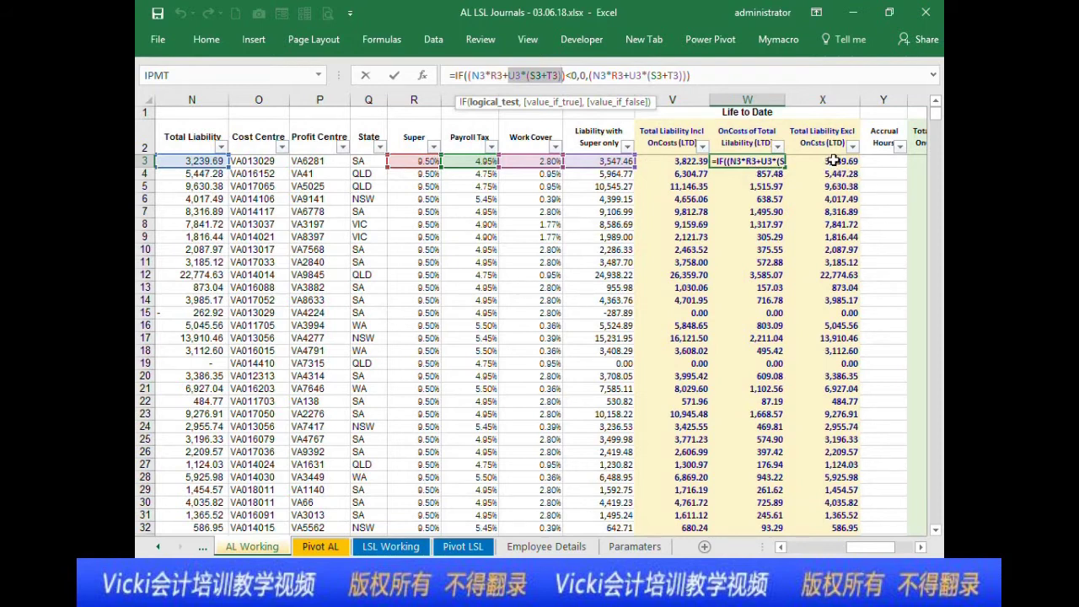
key("ctrl+Return")
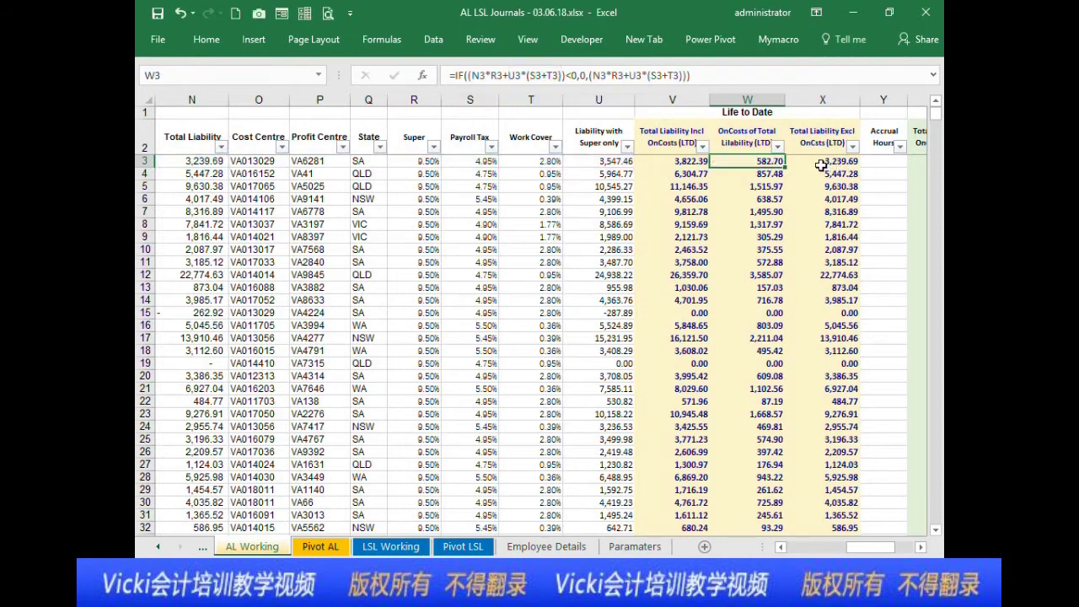
left_click(823, 167)
left_click(774, 160)
Step: Enter =20*38/5 in Y3 to calculate the first employee's yearly leave accrual hours
left_click(879, 160)
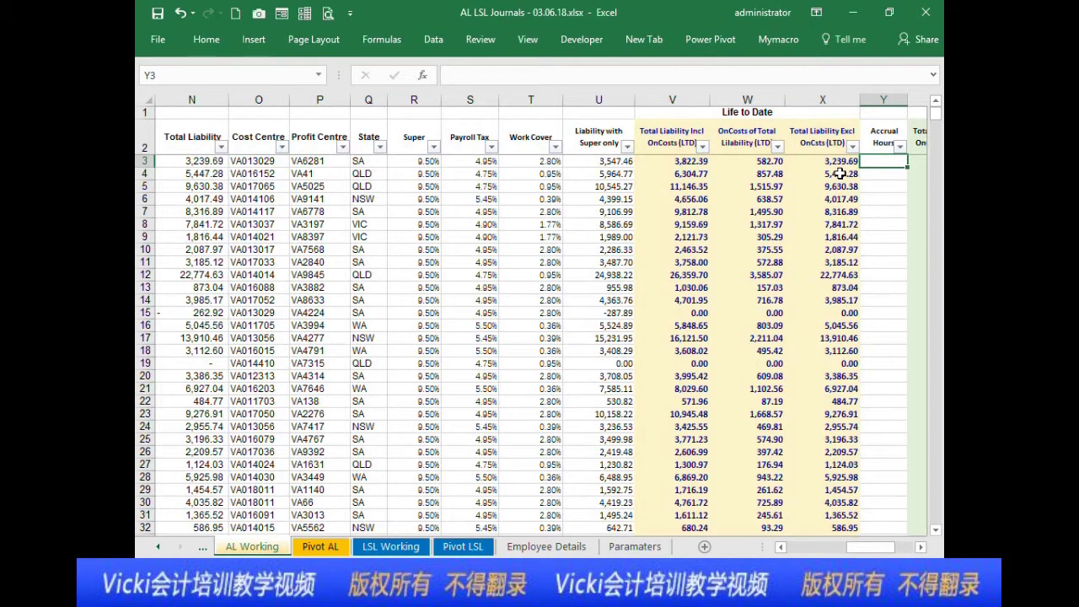
type("=2")
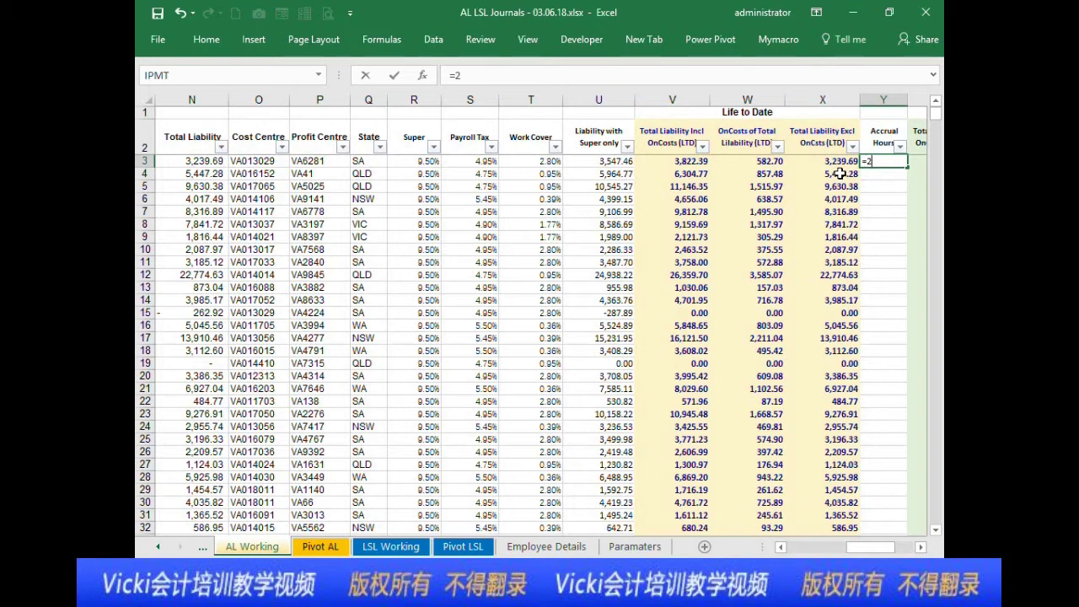
type("0*")
type("38/5")
key("Return")
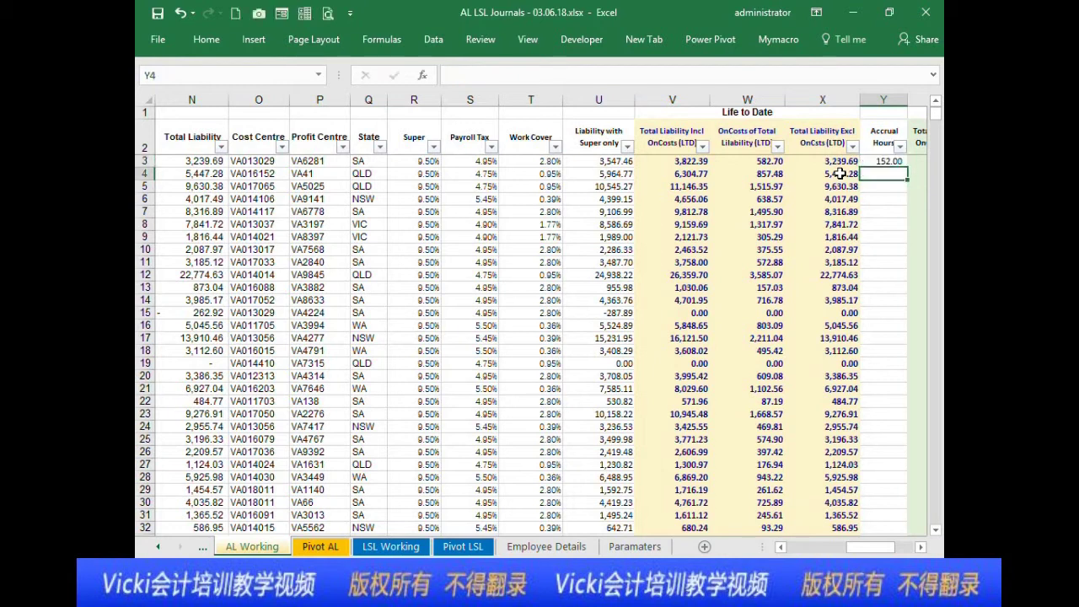
Step: Extend the Y3 formula to =20*38/5/12 to get the monthly accrual hours
key("Up")
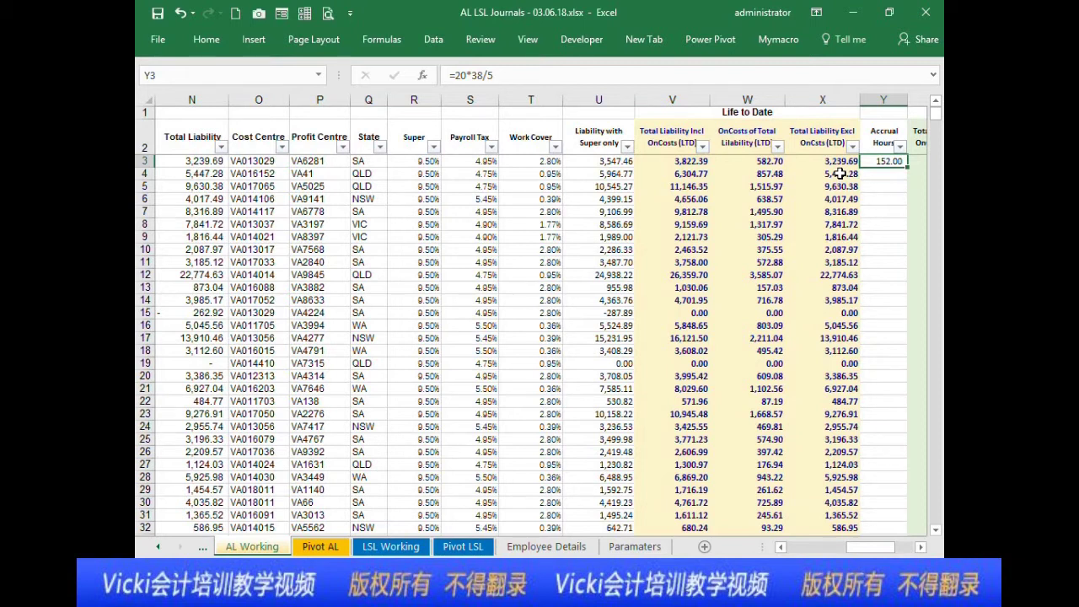
left_click(578, 75)
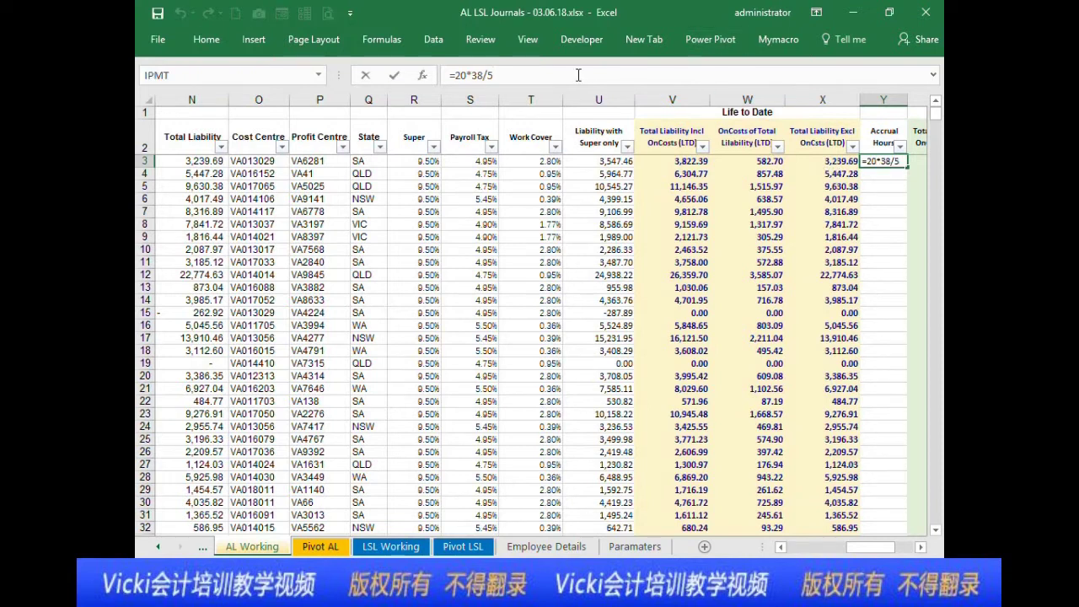
type("/12")
key("Return")
key("Up")
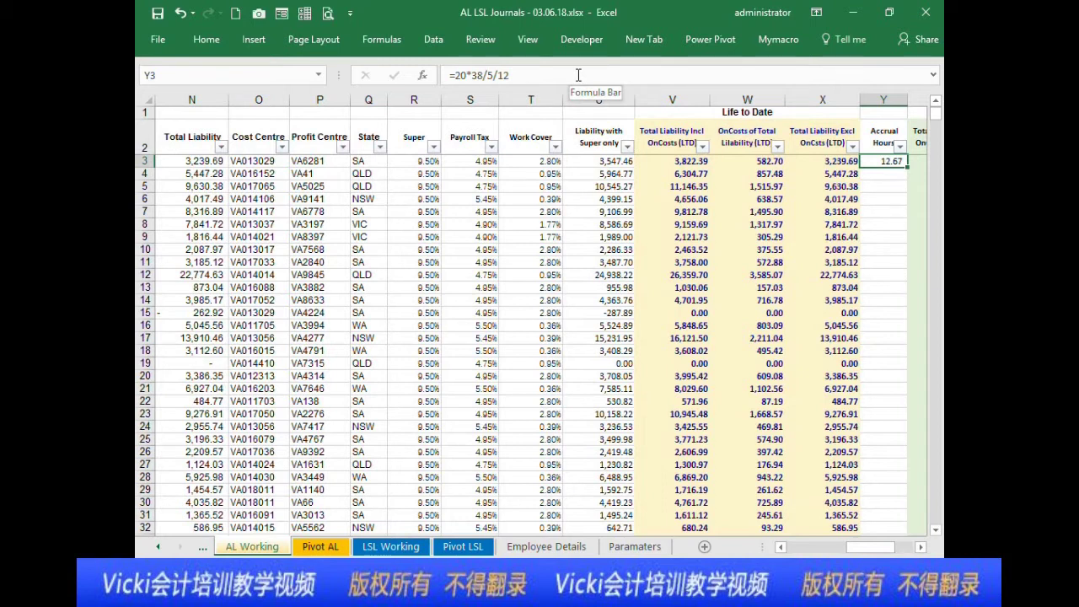
Step: Replace the fixed 38 in Y3 with Base Hours cell J3, giving =20*J3/5/12, and fill it down the Accrual Hours column
left_click(478, 75)
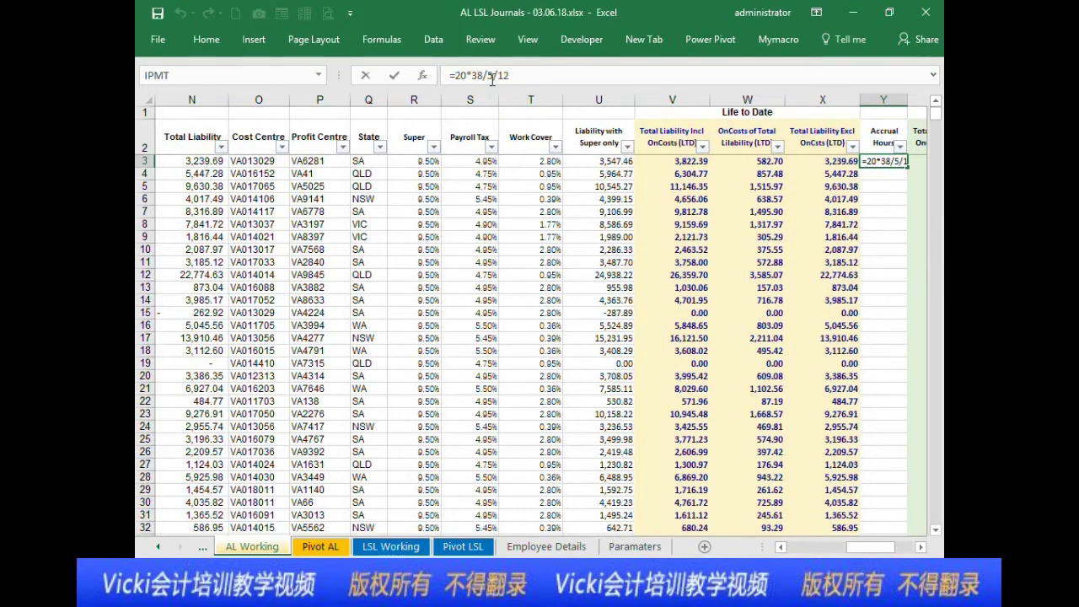
left_click(781, 547)
left_click(781, 547)
key("BackSpace")
key("BackSpace")
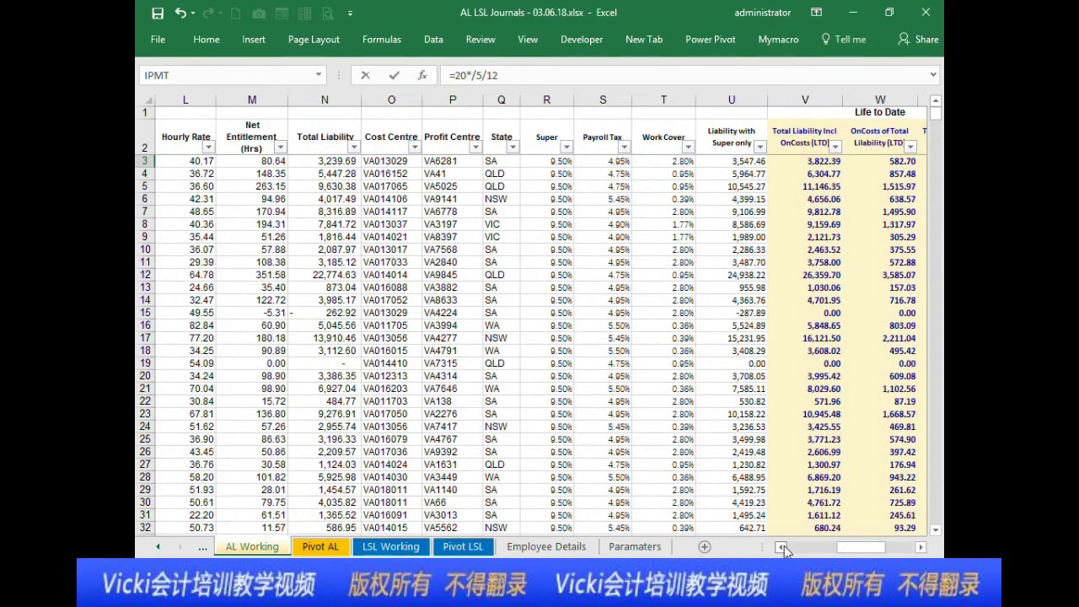
left_click(781, 547)
left_click(782, 546)
left_click(782, 547)
left_click(256, 162)
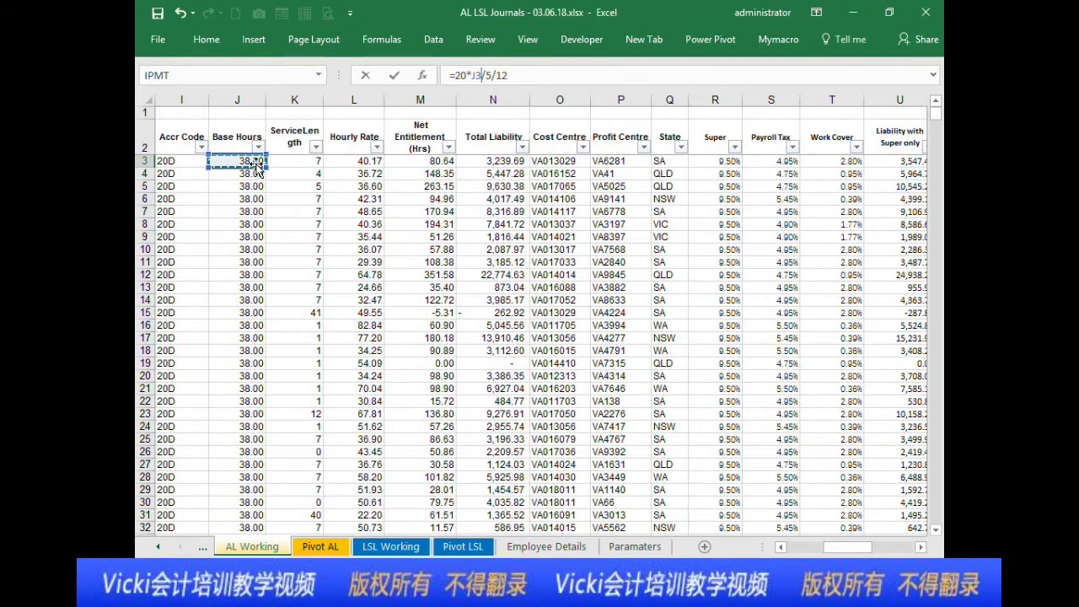
key("Return")
left_click(882, 161)
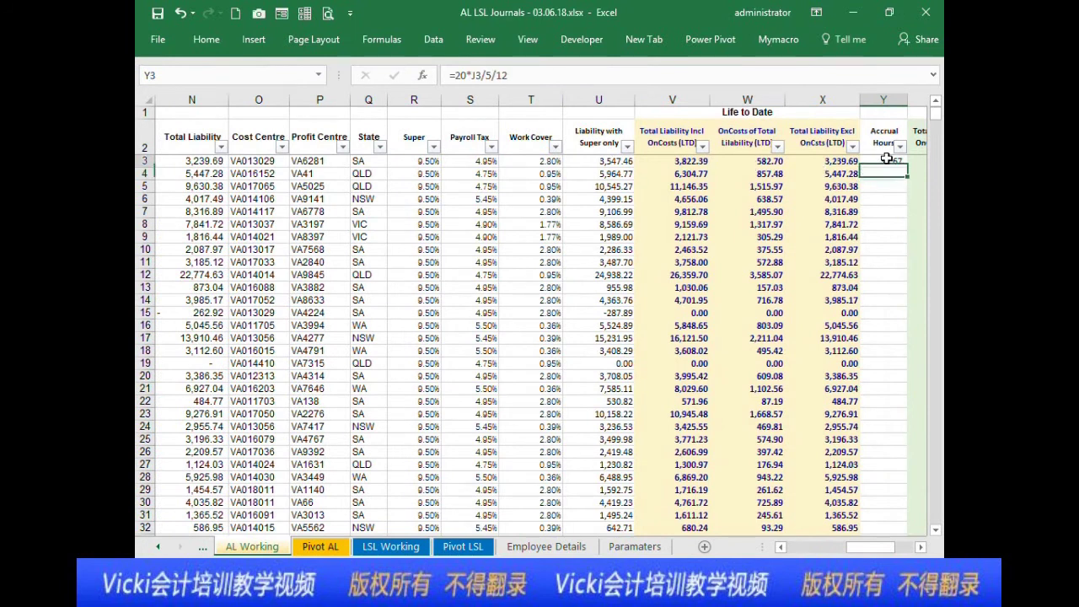
double_click(907, 167)
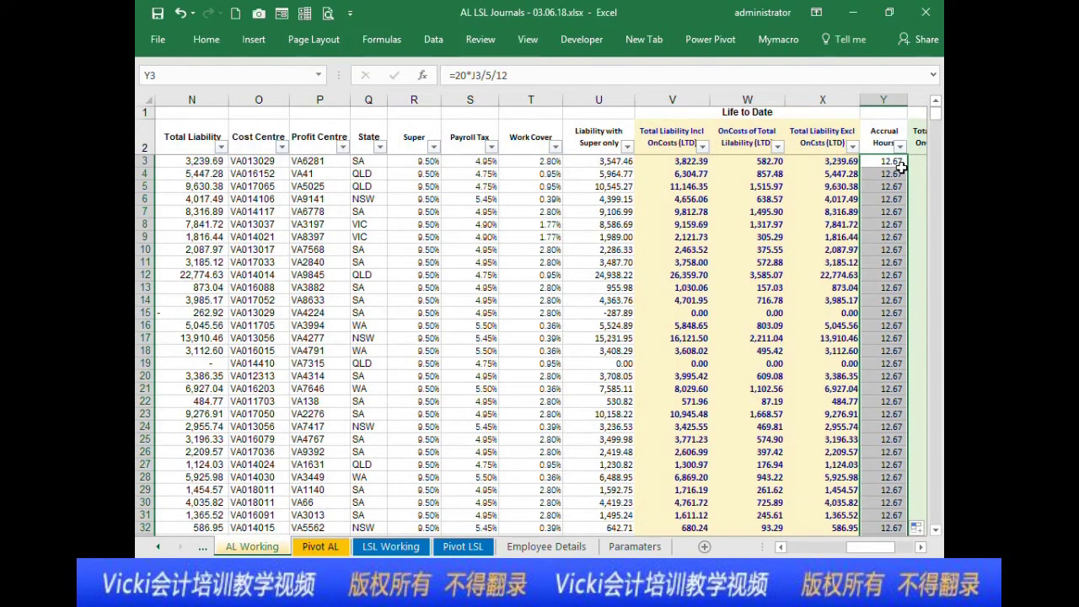
Step: Filter the Base Hours column to show only the employee with 22.50 base hours
left_click(890, 187)
left_click(390, 238)
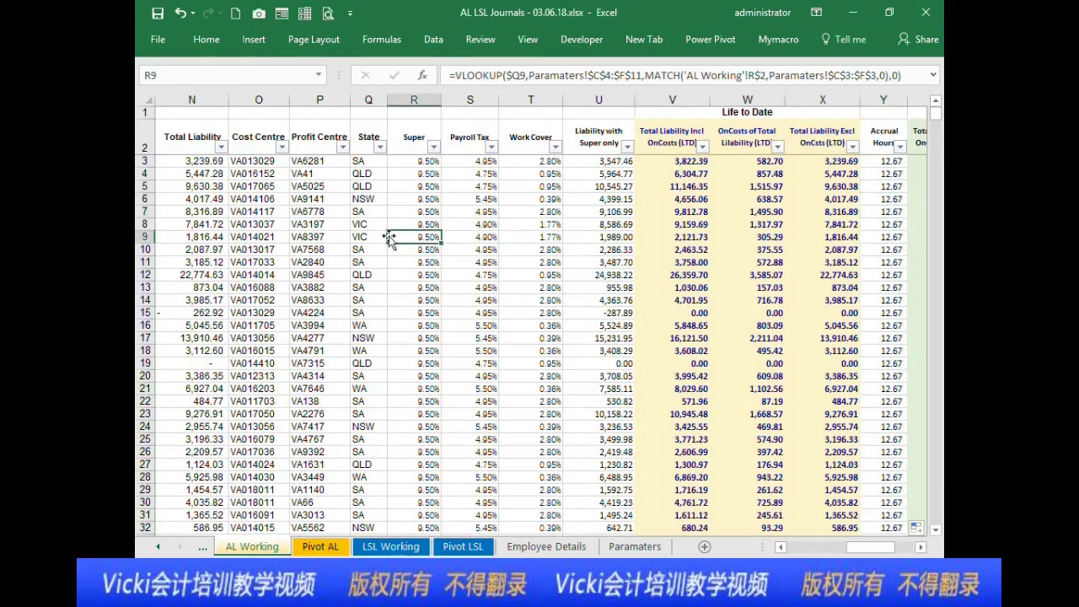
left_click(276, 227)
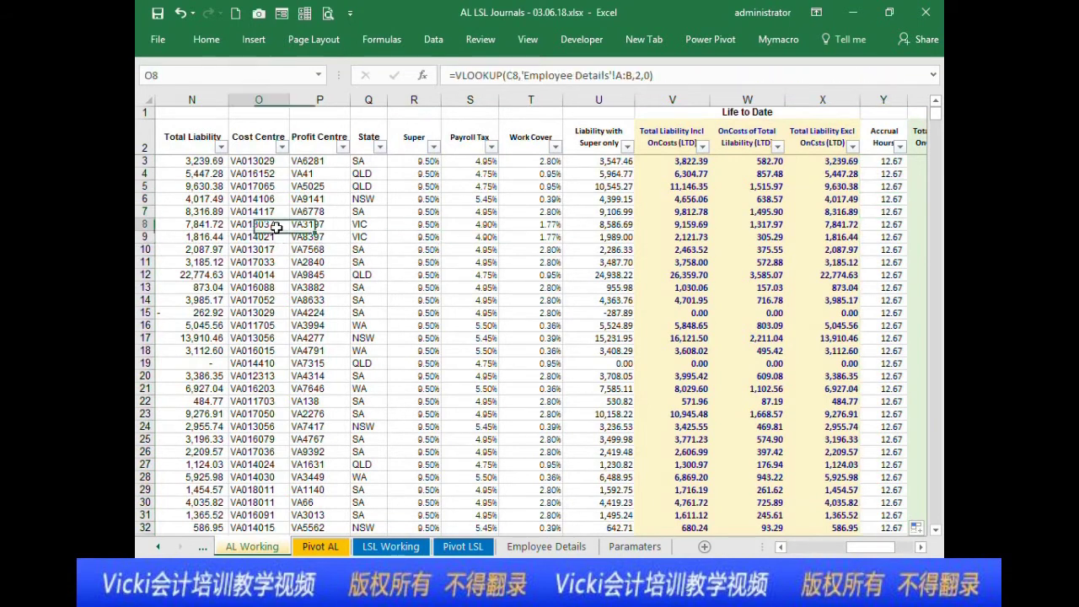
left_click_drag(257, 173, 160, 173)
left_click(212, 173)
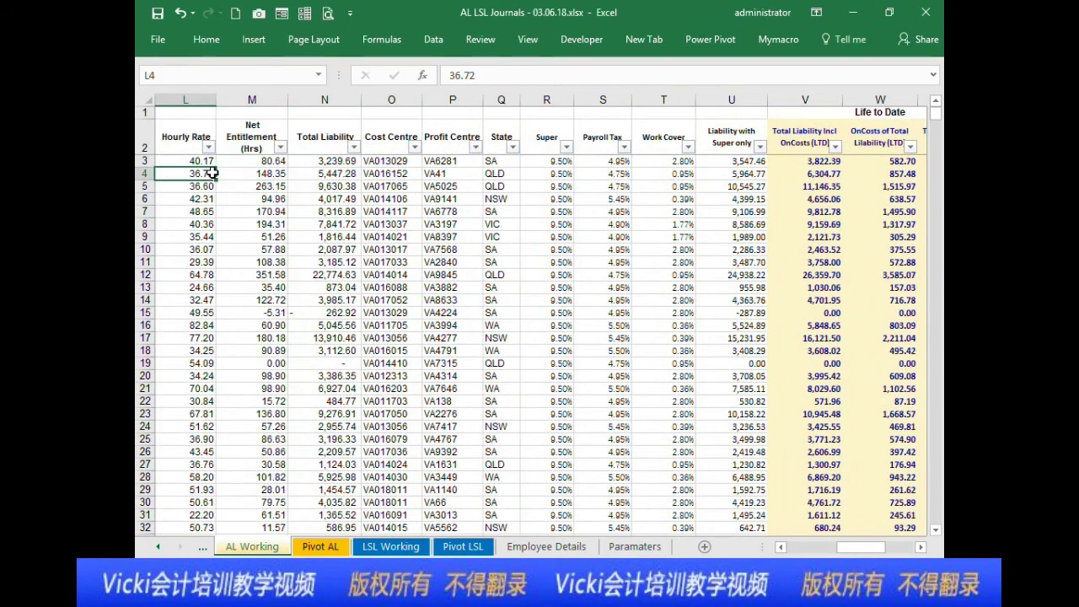
key("Left")
key("Left")
key("Left")
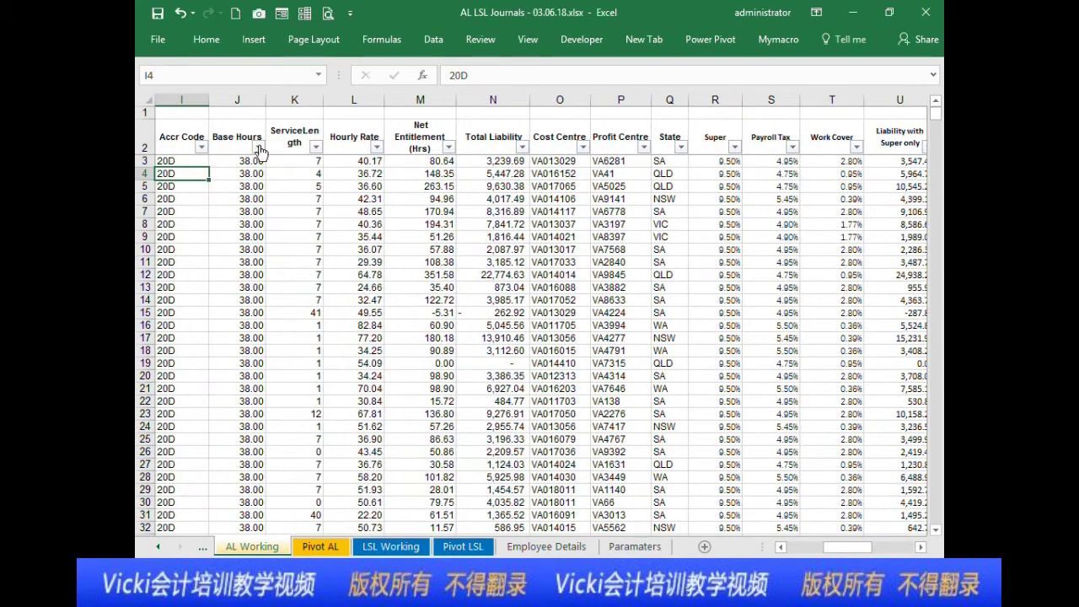
left_click(259, 148)
left_click(183, 301)
left_click(182, 363)
left_click(244, 447)
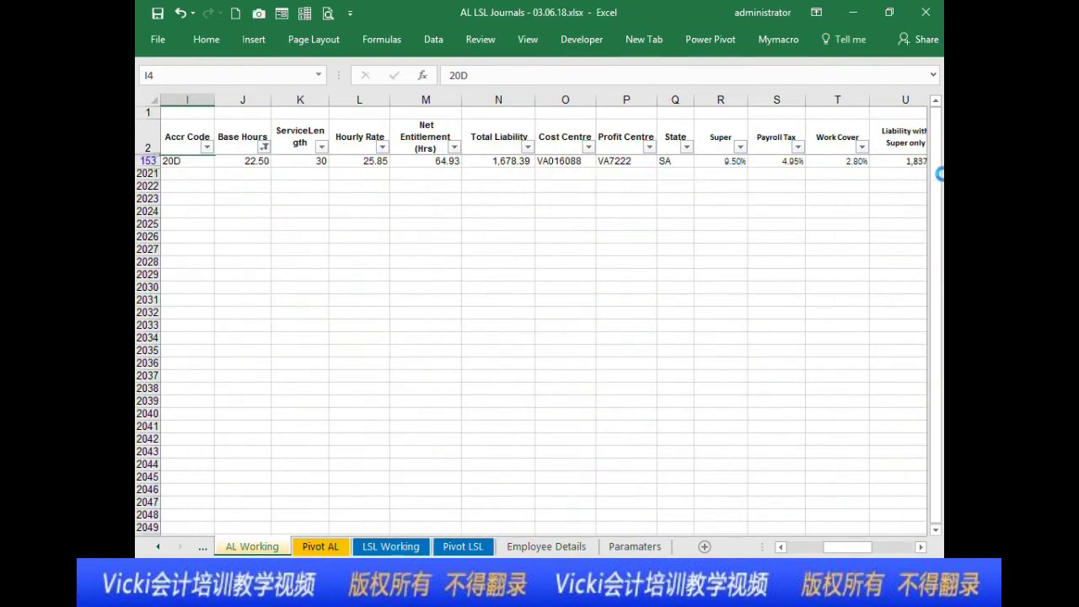
Step: Check the Accrual Hours formula in Y153 for the filtered employee and undo the Base Hours filter
left_click(906, 174)
mouse_move(877, 174)
left_mouse_down()
mouse_move(928, 177)
mouse_move(878, 164)
left_mouse_up()
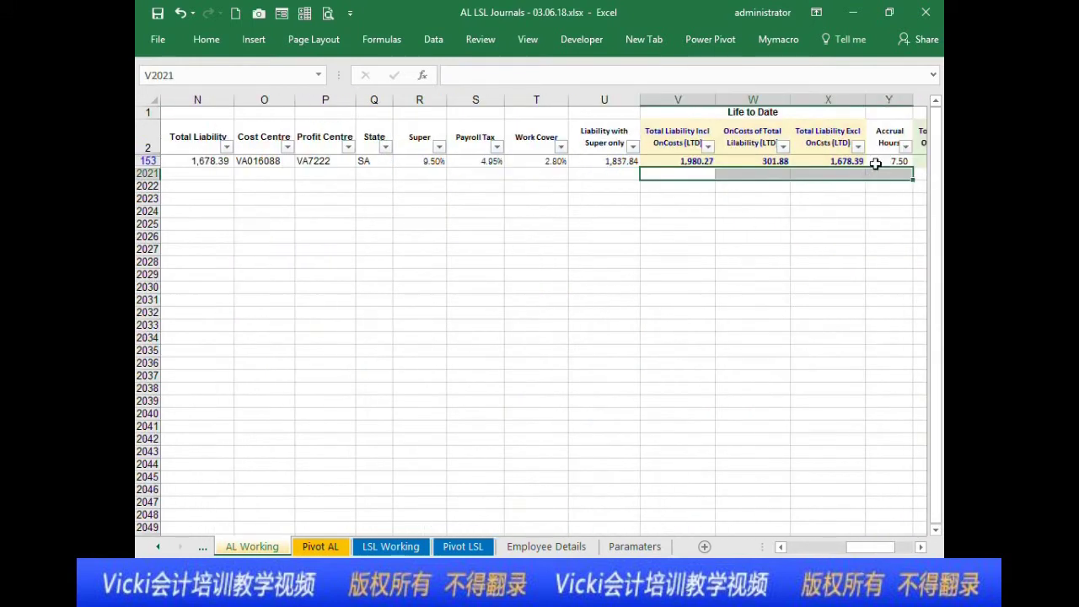
left_click(876, 163)
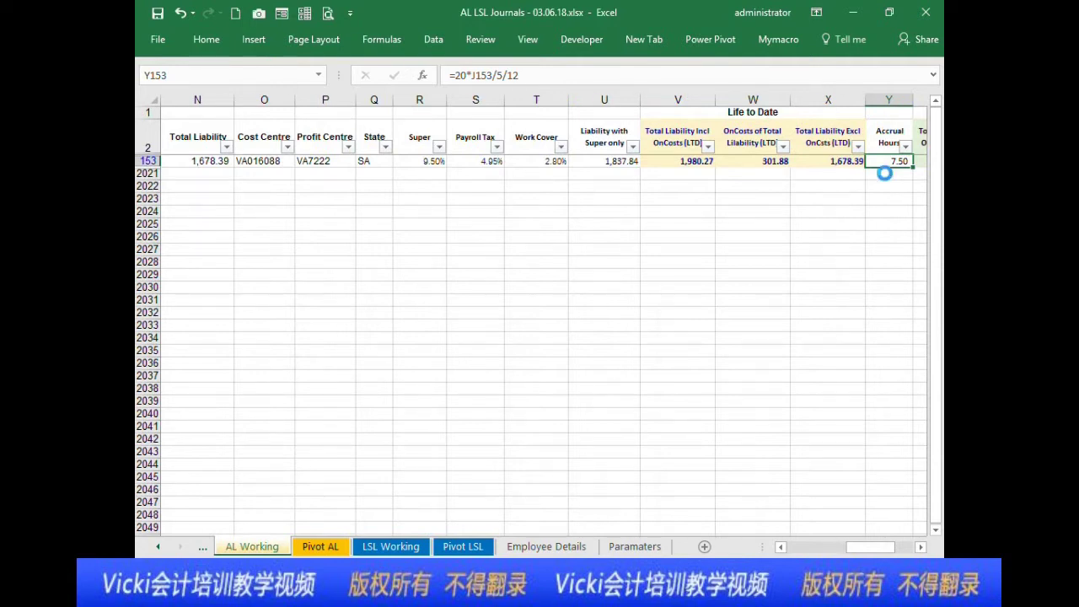
key("ctrl+Down")
scroll(937, 137, "up", 10)
scroll(936, 137, "up", 20)
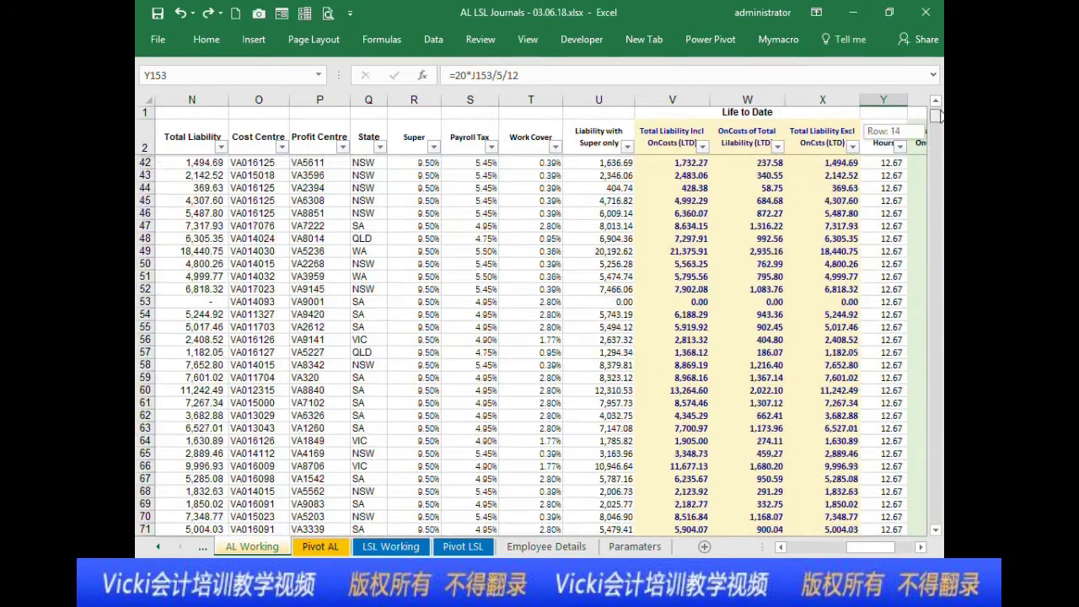
Step: Start a formula in Z3 of the monthly Total Liability Incl OnCosts column that references the Hourly Rate in L3
left_click(894, 161)
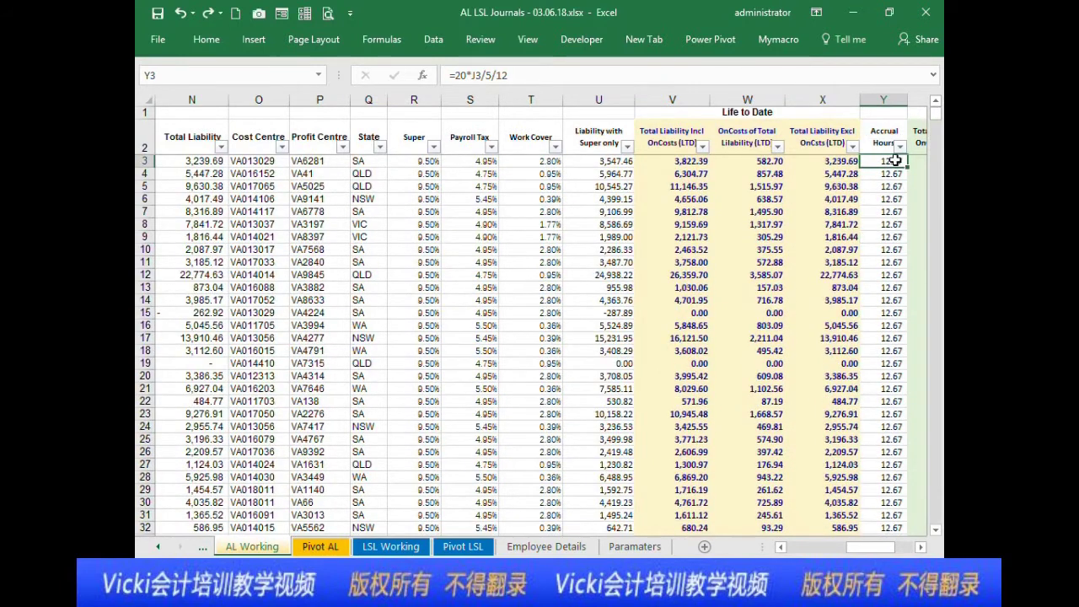
key("Right")
key("Right")
key("Right")
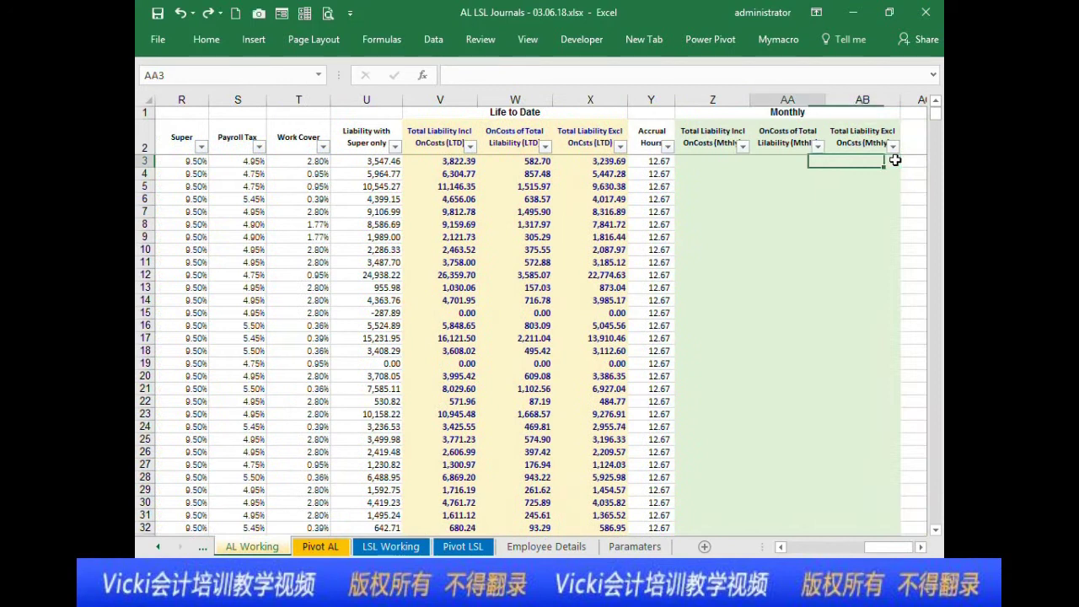
key("Left")
key("Left")
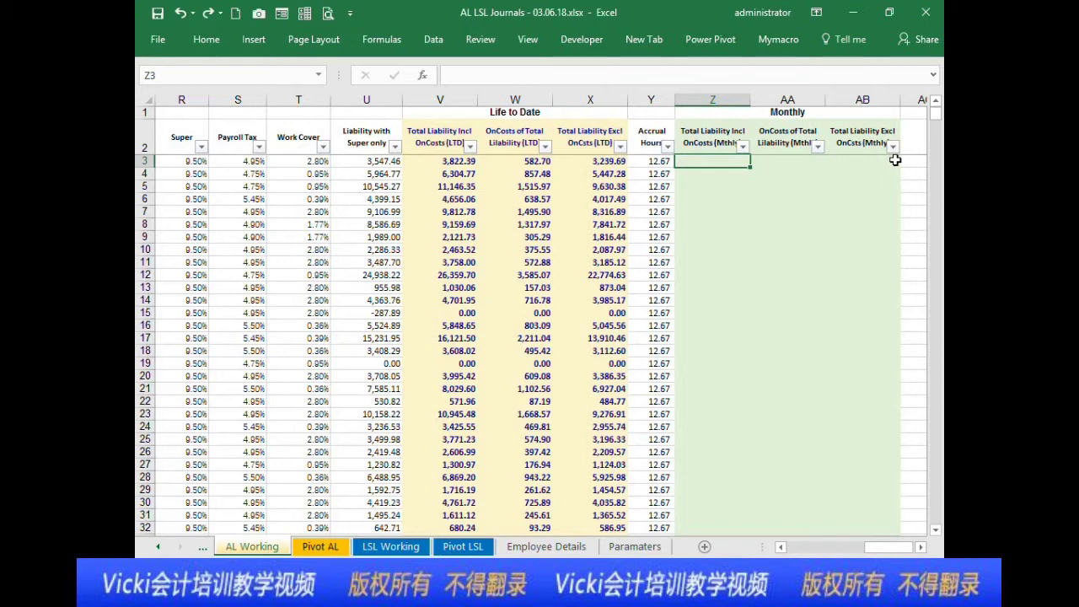
type("=")
key("Left")
key("Left")
key("Left")
key("Left")
key("Left")
key("Left")
key("Left")
key("Left")
key("Left")
key("Left")
key("Left")
key("Left")
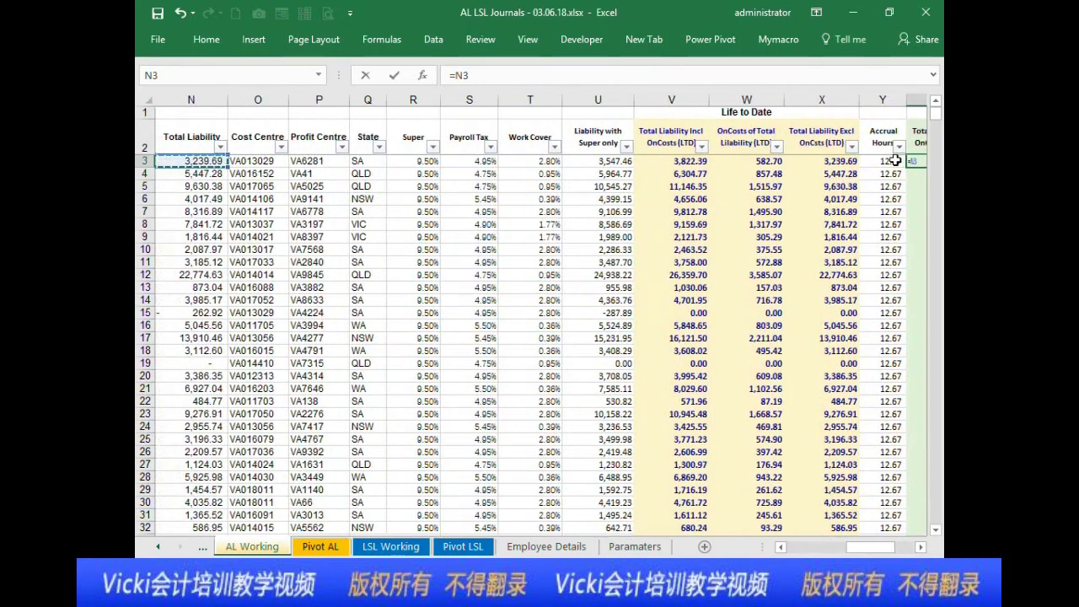
key("Left")
key("Left")
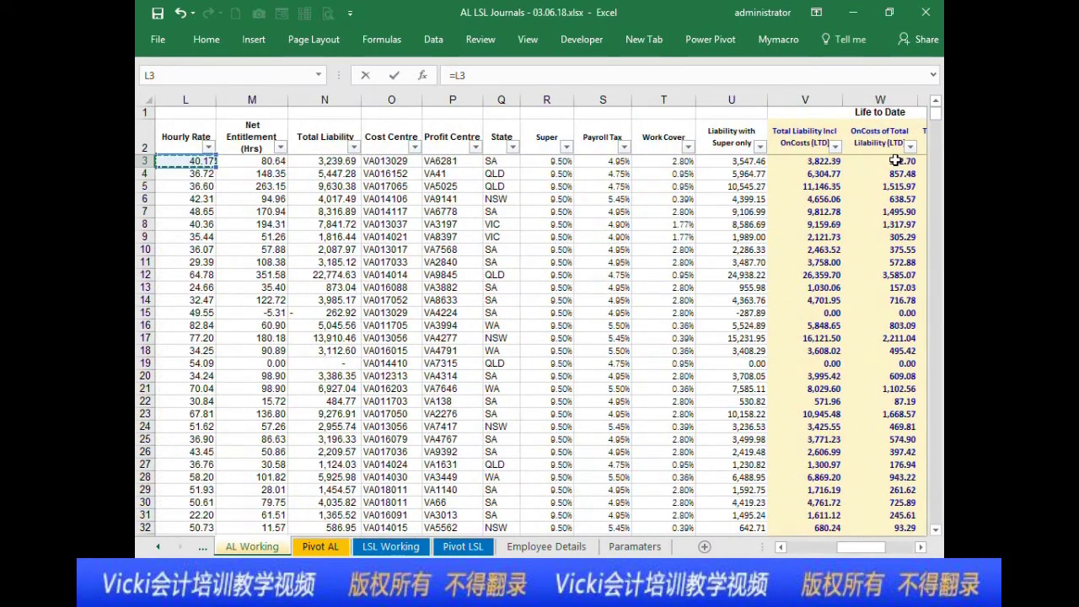
Step: Multiply the hourly rate in the Z3 formula by the super, payroll tax and work cover factors, (1+R3)*(1+S3+T3)
type("*")
left_click(554, 163)
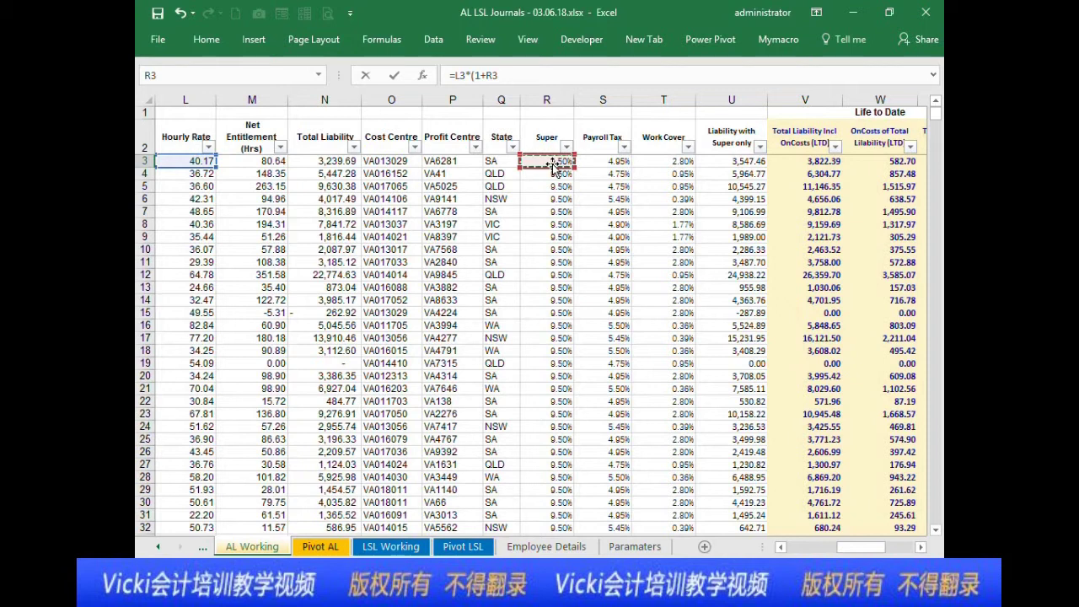
type(")*(1+")
left_click(589, 163)
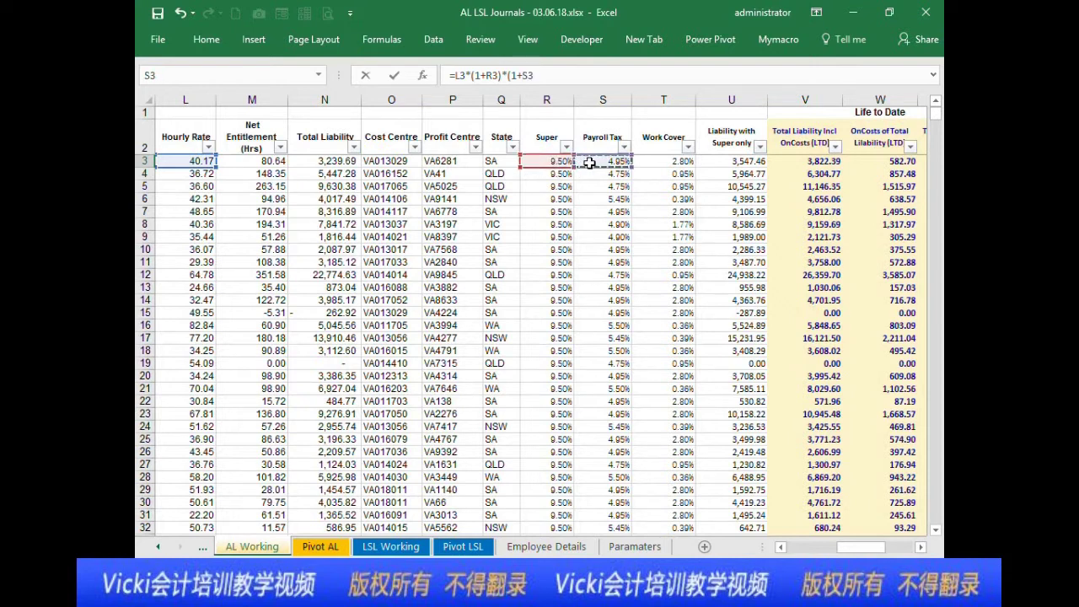
type("+")
left_click(675, 161)
type(")")
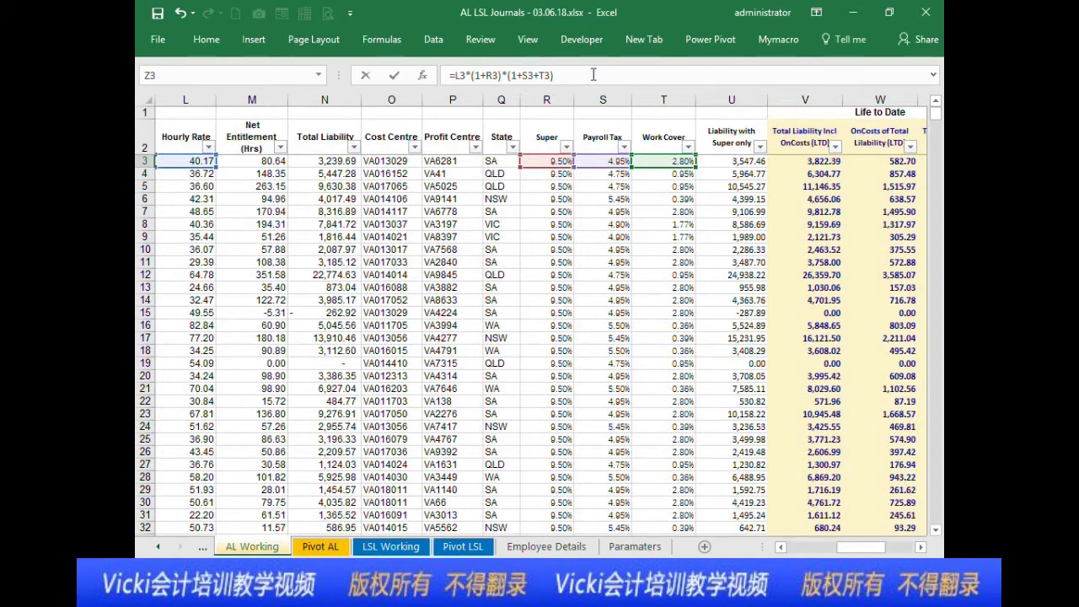
Step: Complete the Z3 formula by multiplying by Accrual Hours Y3, giving =L3*(1+R3)*(1+S3+T3)*Y3
type("*")
left_click_drag(859, 547, 872, 553)
left_click(809, 161)
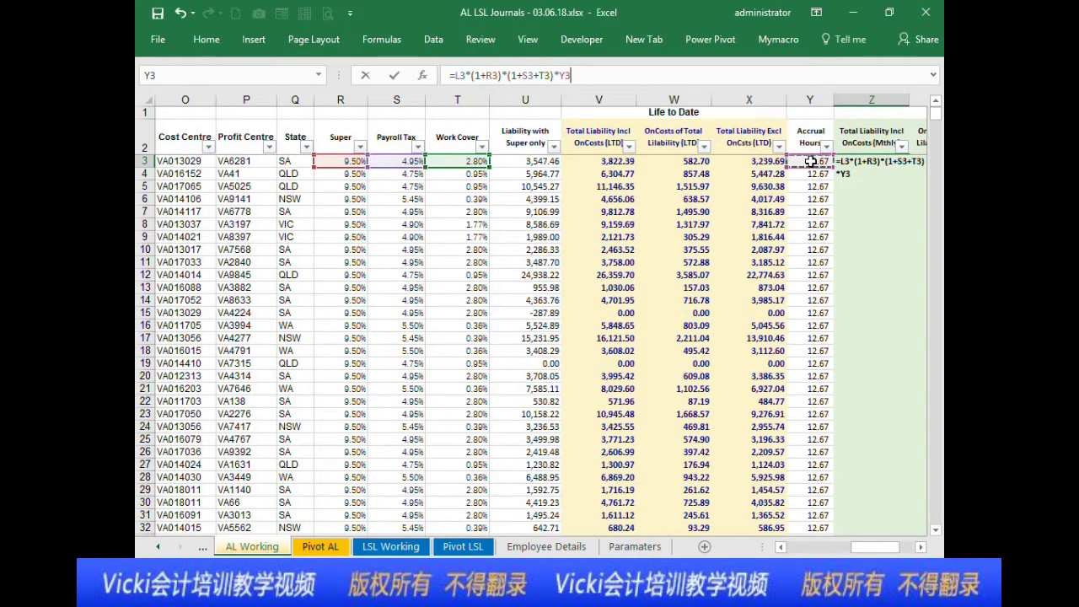
key("Return")
key("Up")
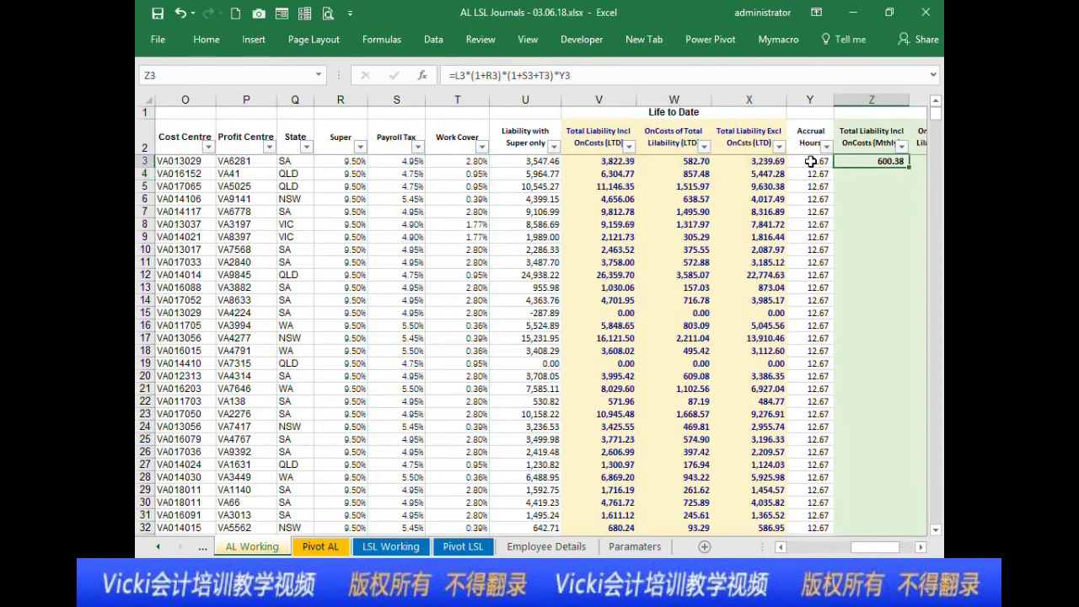
left_click(608, 78)
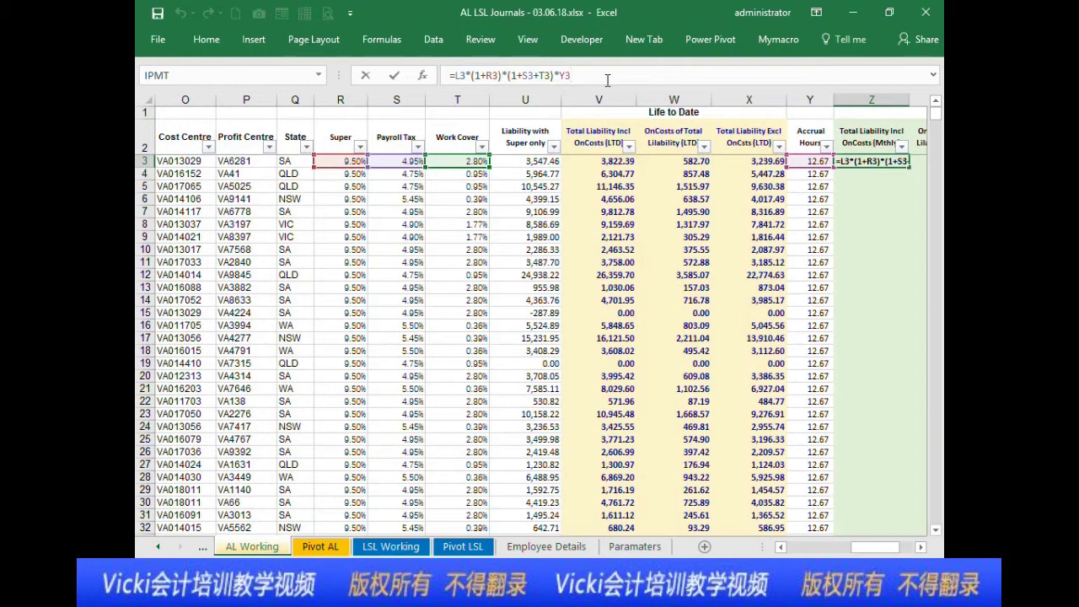
left_click(393, 75)
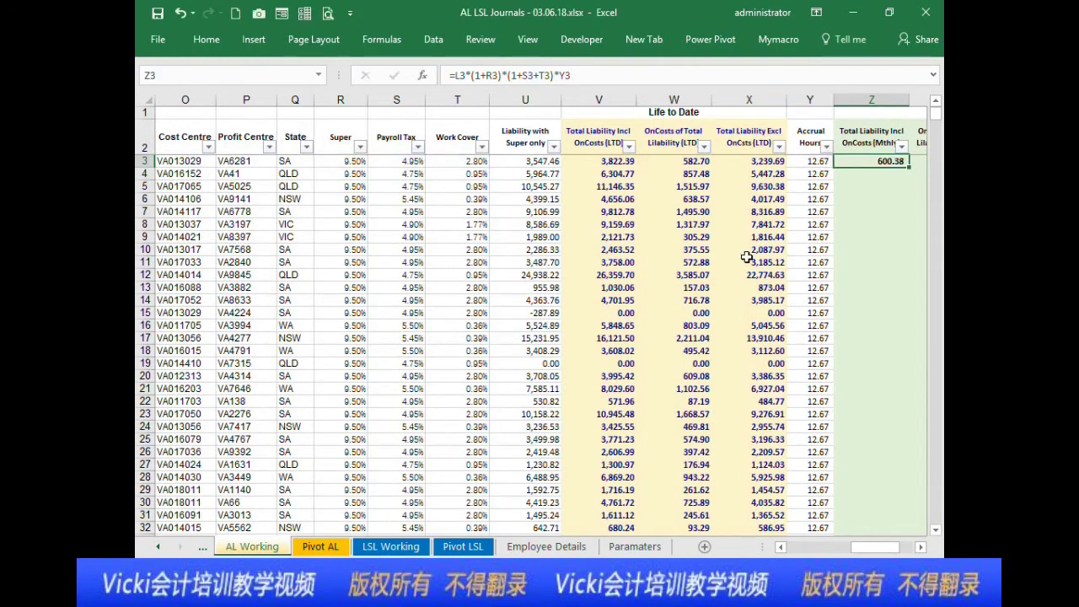
Step: Change Z3 to =IF((L3*(1+R3)*(1+S3+T3)*Y3)<0,0,(L3*(1+R3)*(1+S3+T3)*Y3)) and fill it down the column
left_click(456, 75)
type("if((")
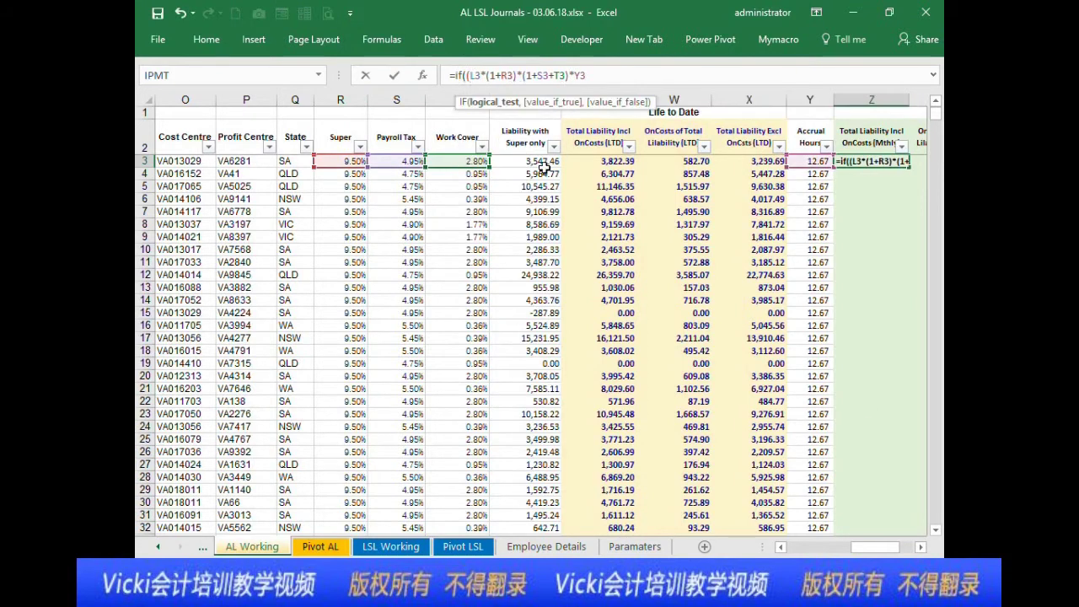
type(")<0,0")
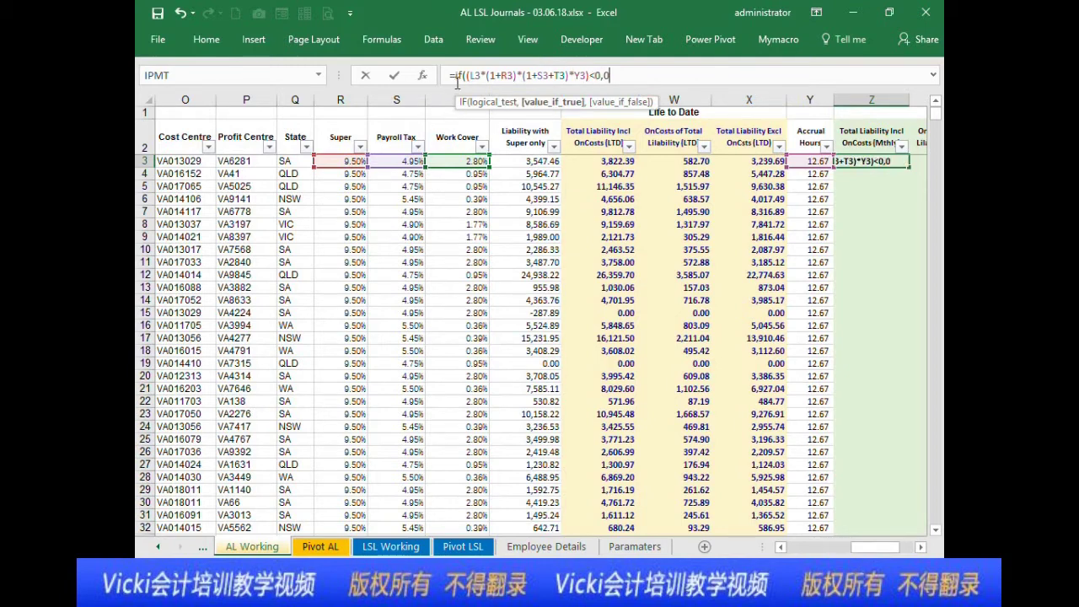
left_click_drag(467, 76, 590, 76)
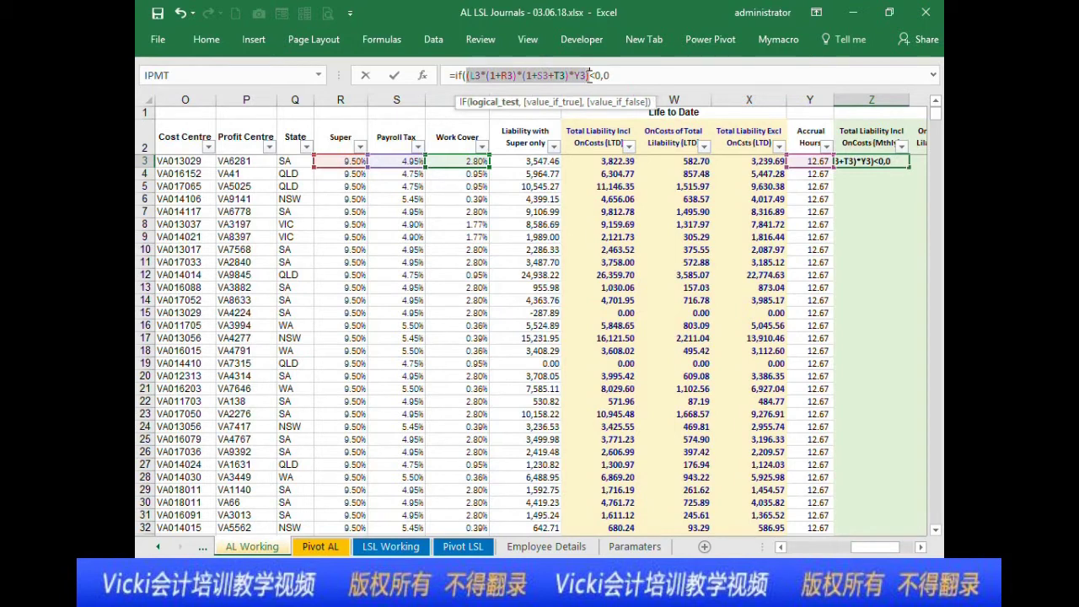
key("ctrl+c")
left_click(630, 75)
type(",")
key("ctrl+v")
type(")")
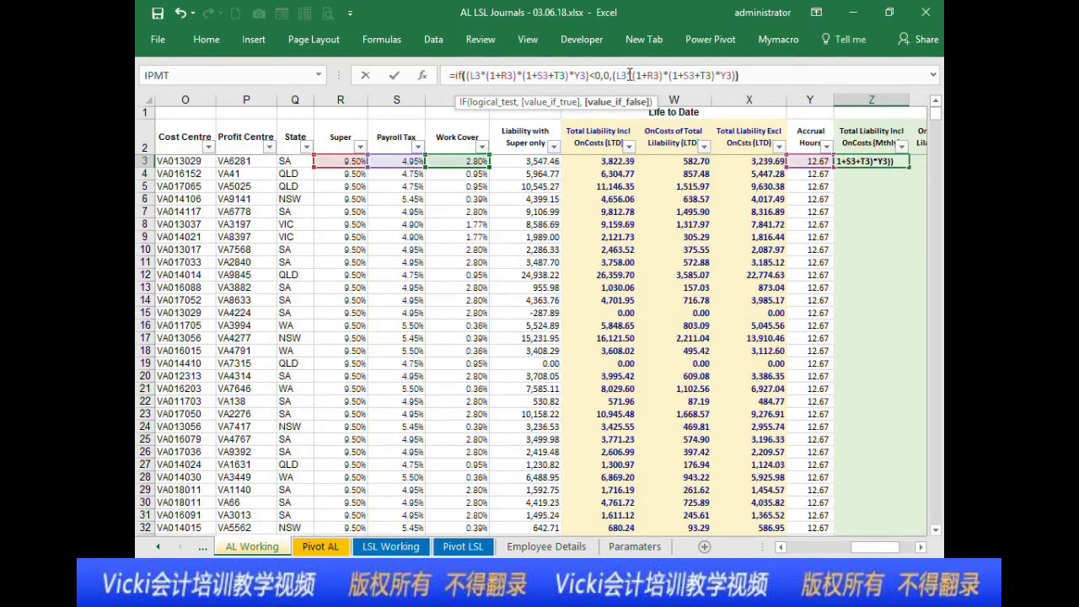
key("Return")
left_click(901, 161)
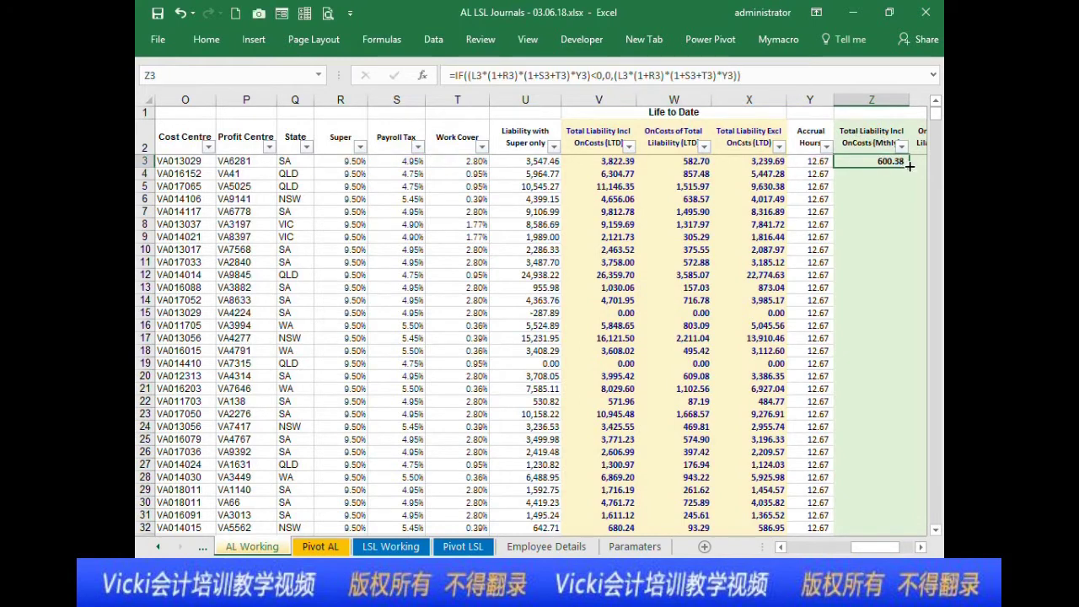
double_click(910, 167)
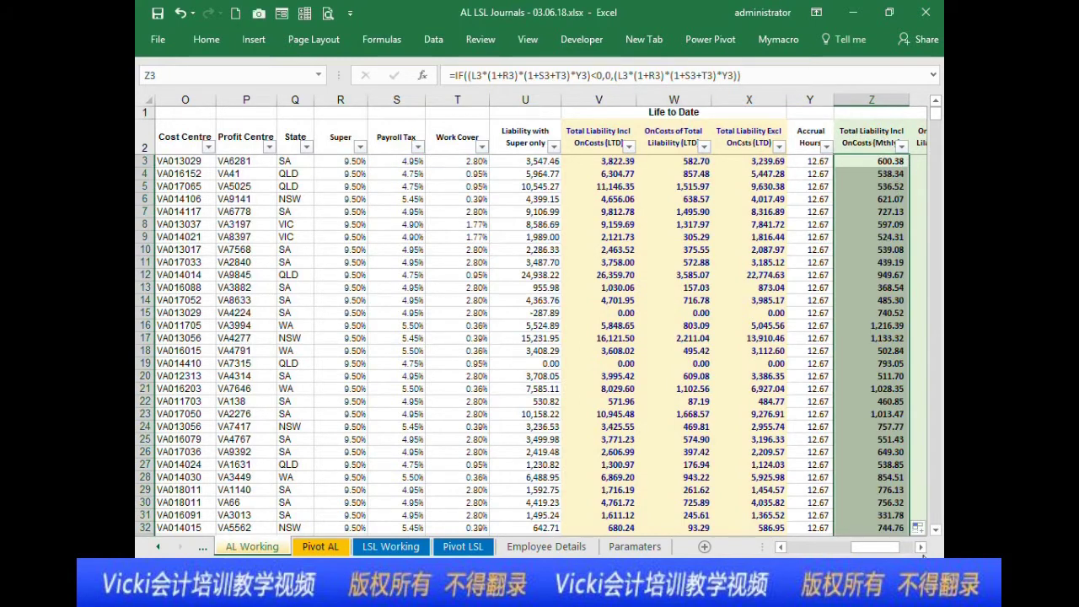
Step: Review the monthly Total Liability Incl OnCosts formulas in the first rows of column Z
left_click(921, 548)
left_click(921, 547)
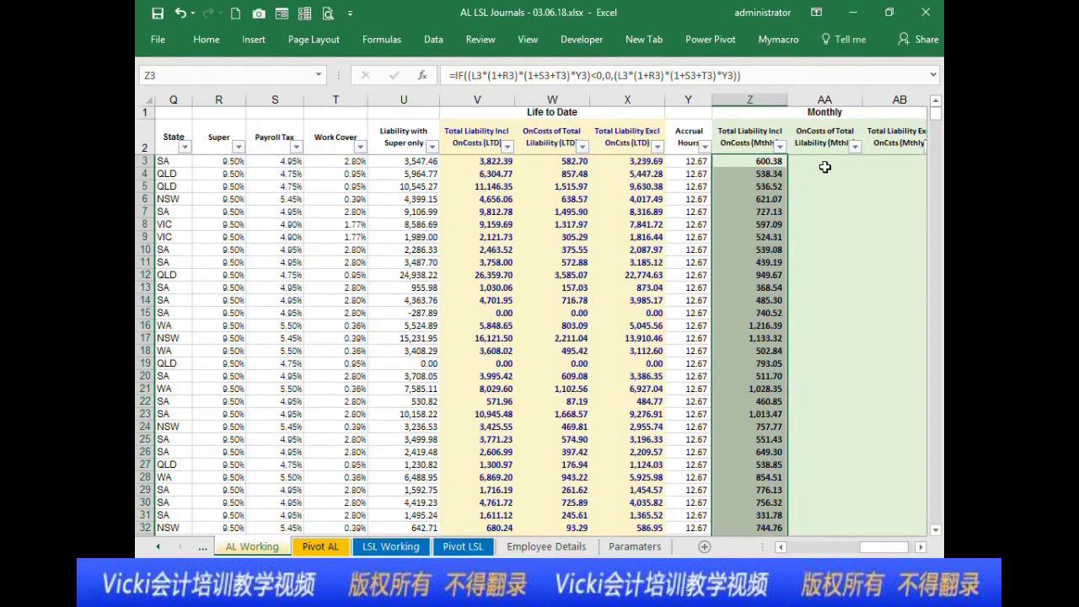
left_click(742, 166)
left_click(743, 185)
left_click(755, 164)
left_click(756, 186)
left_click(758, 173)
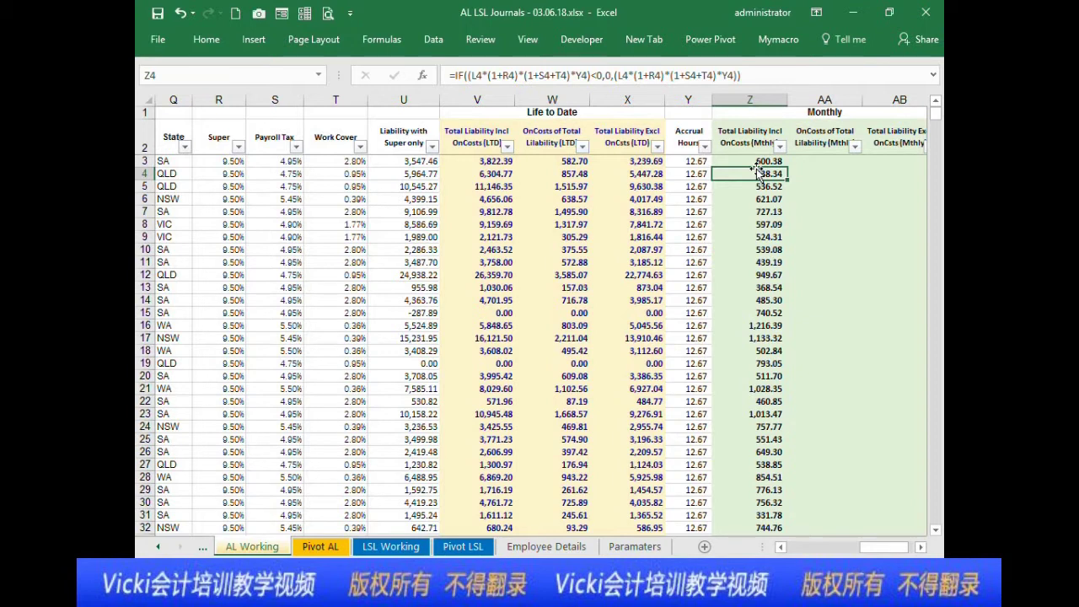
Step: Start the monthly OnCosts of Total Liability formula in AA3 with hourly rate times super, =L3*R3
left_click(818, 162)
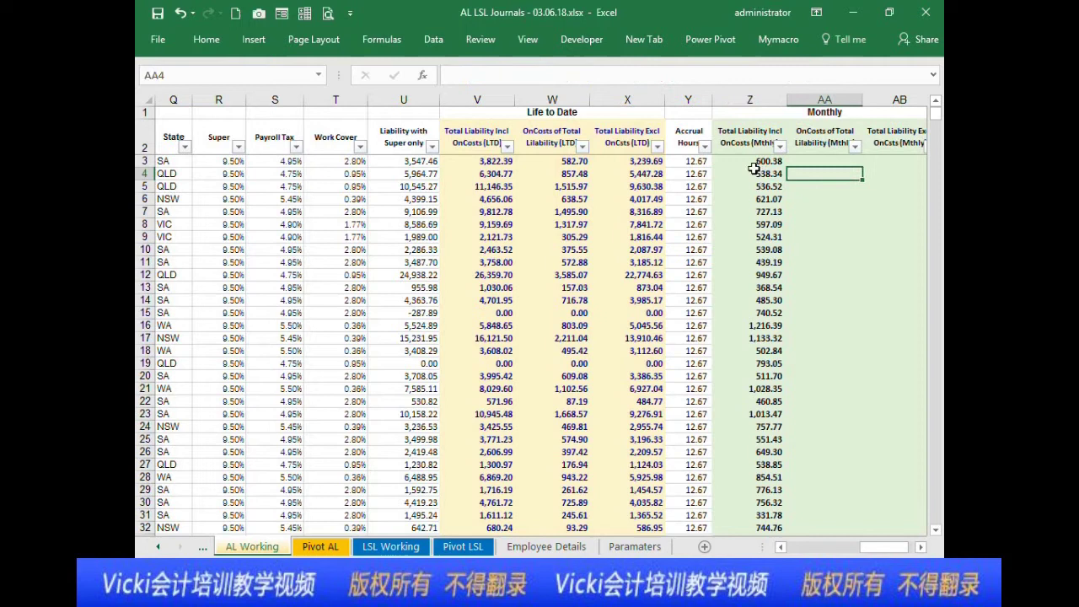
type("=")
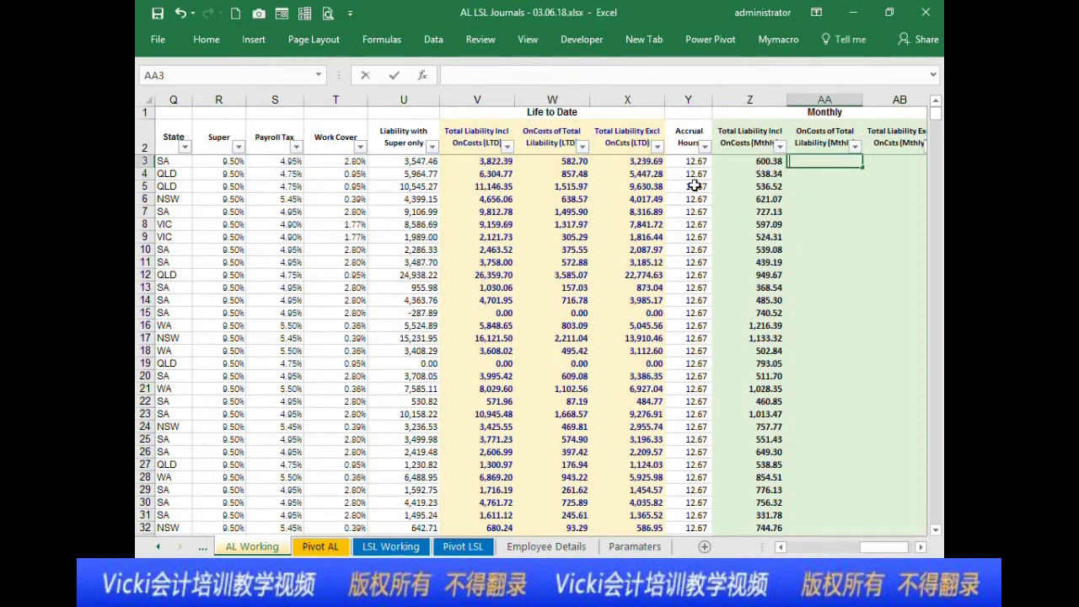
left_click_drag(870, 546, 855, 545)
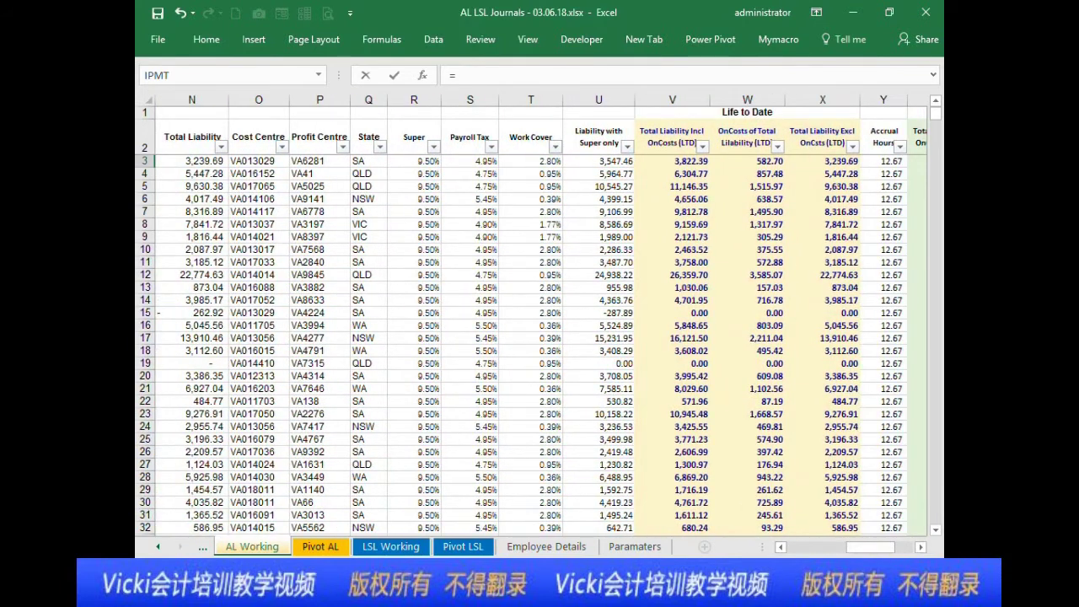
left_click(781, 546)
left_click(781, 547)
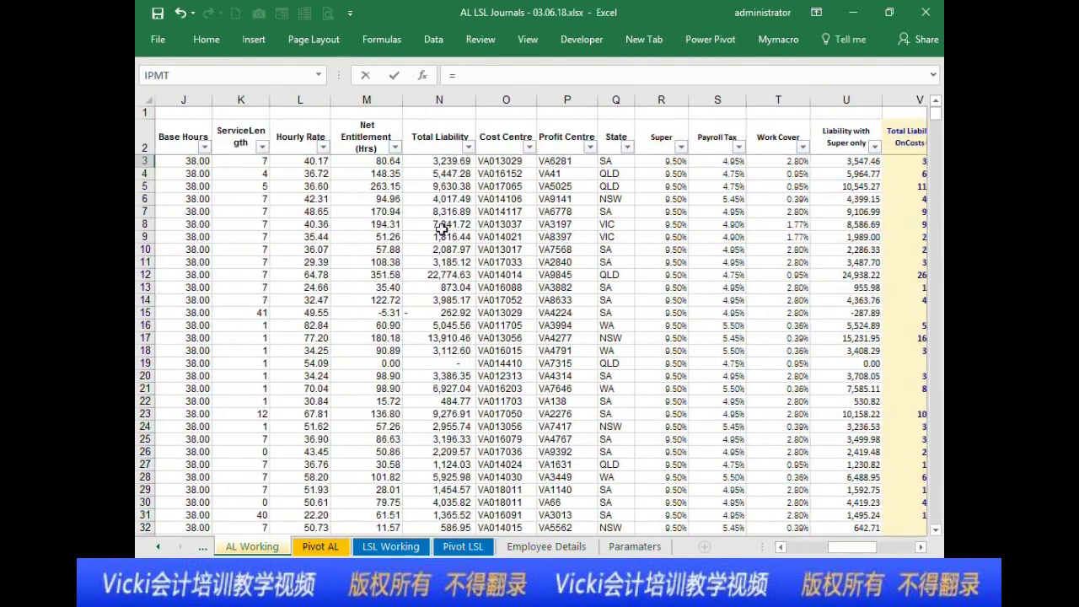
left_click(324, 160)
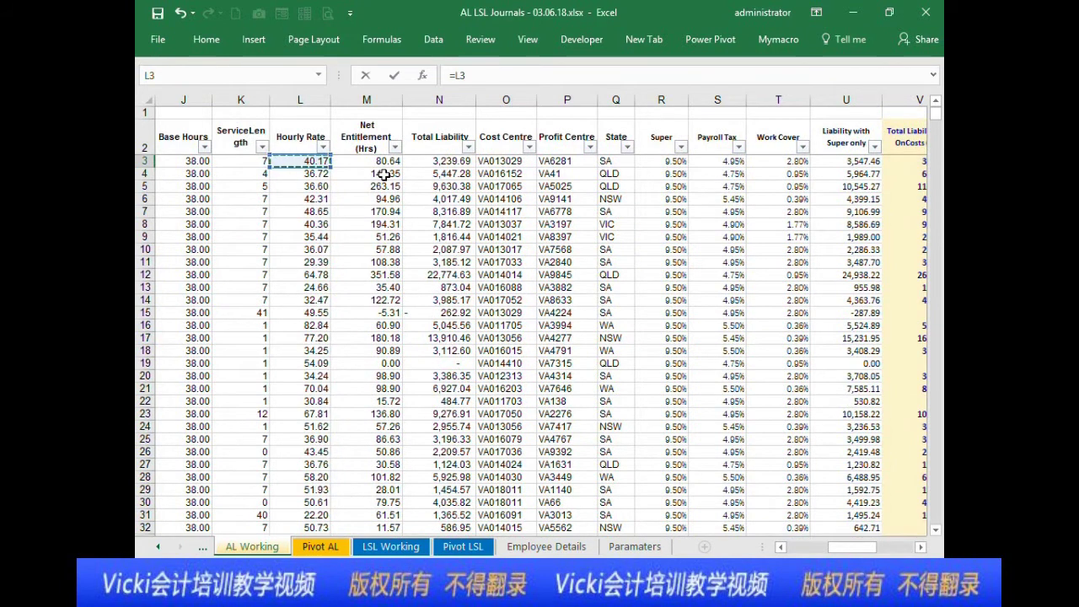
type("*")
key("BackSpace")
key("BackSpace")
key("BackSpace")
left_click(651, 160)
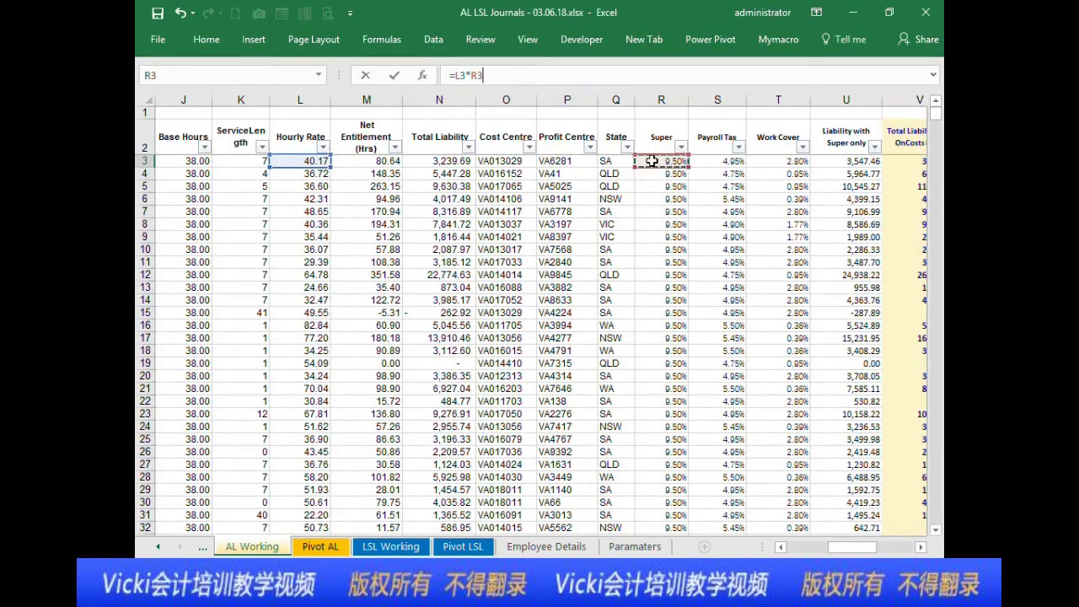
Step: Extend the AA3 formula with +L3*(1+R3)*( to begin the payroll tax and work cover part
type("+")
left_click(305, 162)
type("*")
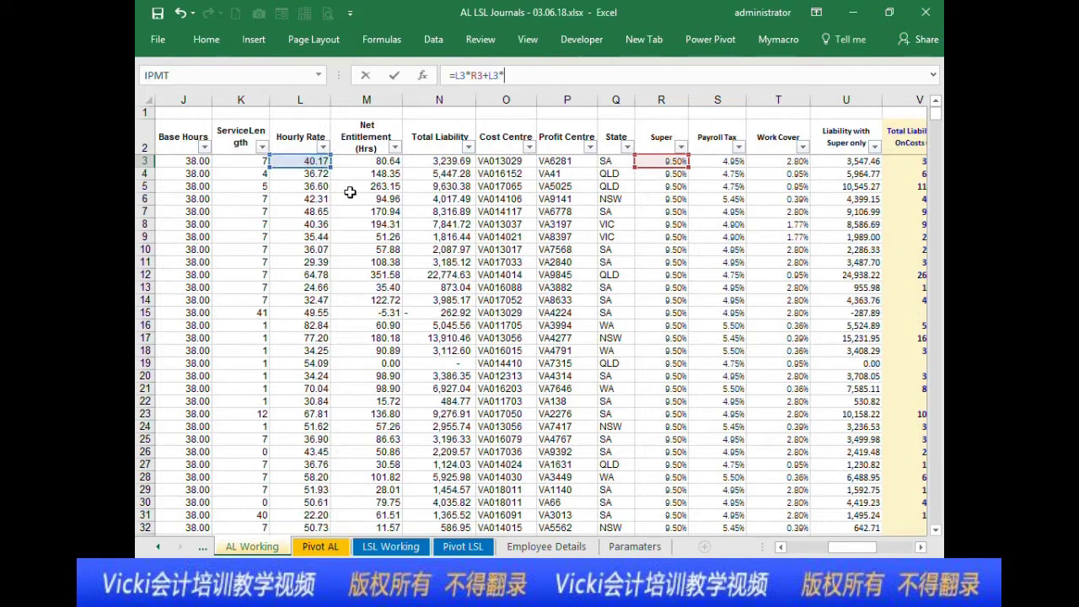
type("(1+")
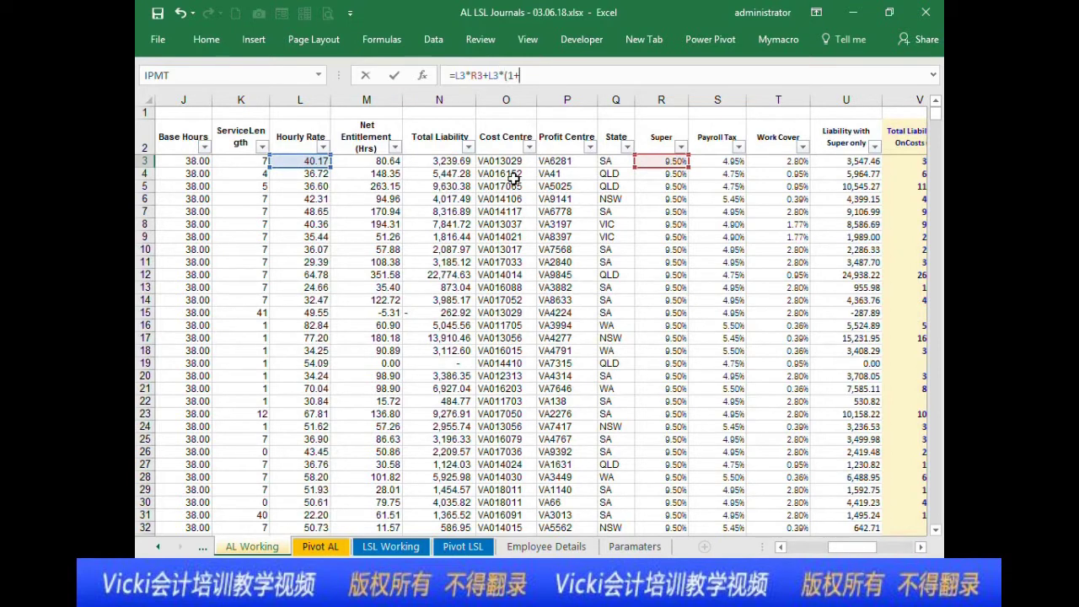
left_click(666, 162)
type(")*(")
type("1")
key("BackSpace")
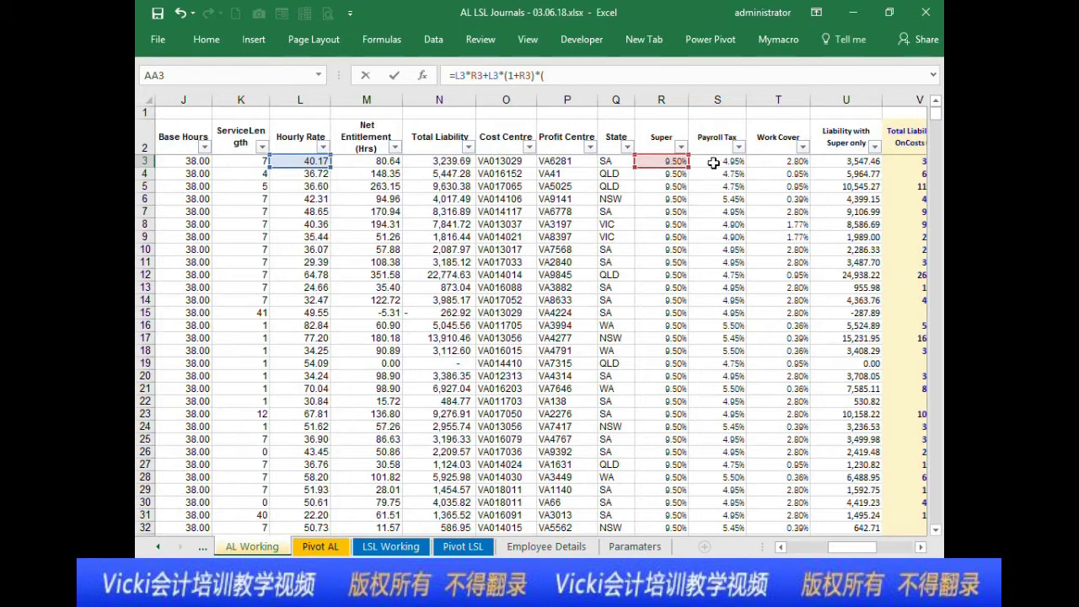
Step: Complete the AA3 formula with the bracketed sum of payroll tax and work cover, S3+T3, and enter it
left_click(718, 161)
type("+")
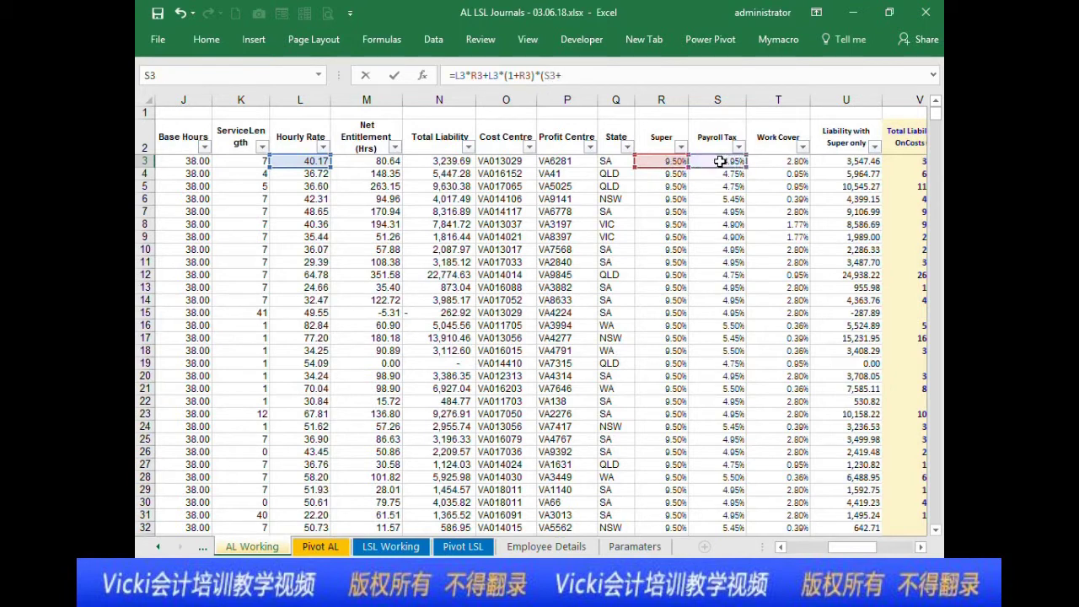
left_click(764, 163)
type(")")
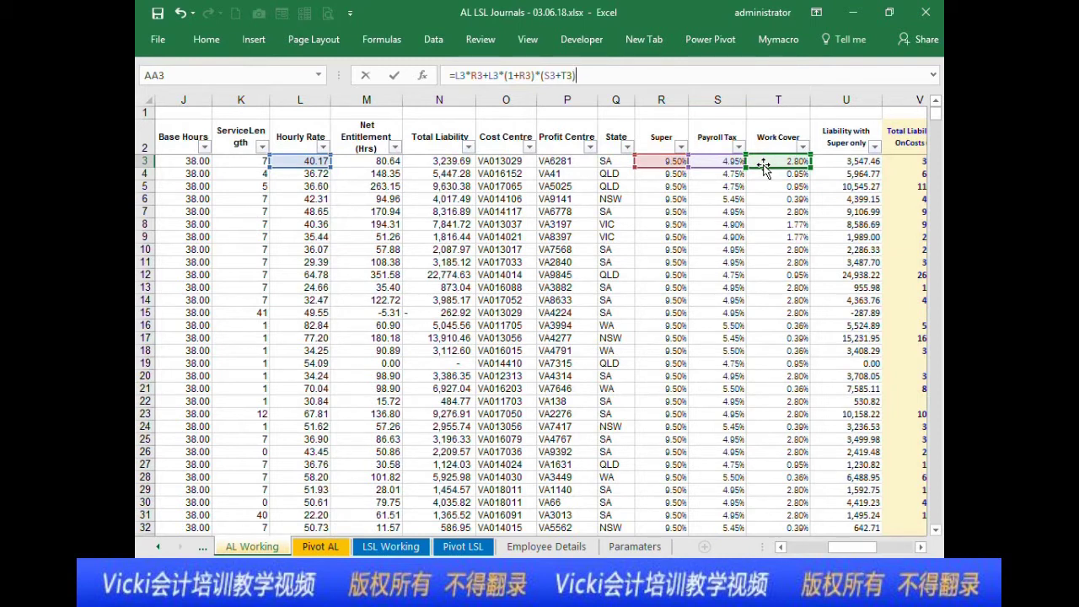
left_click_drag(875, 548, 877, 550)
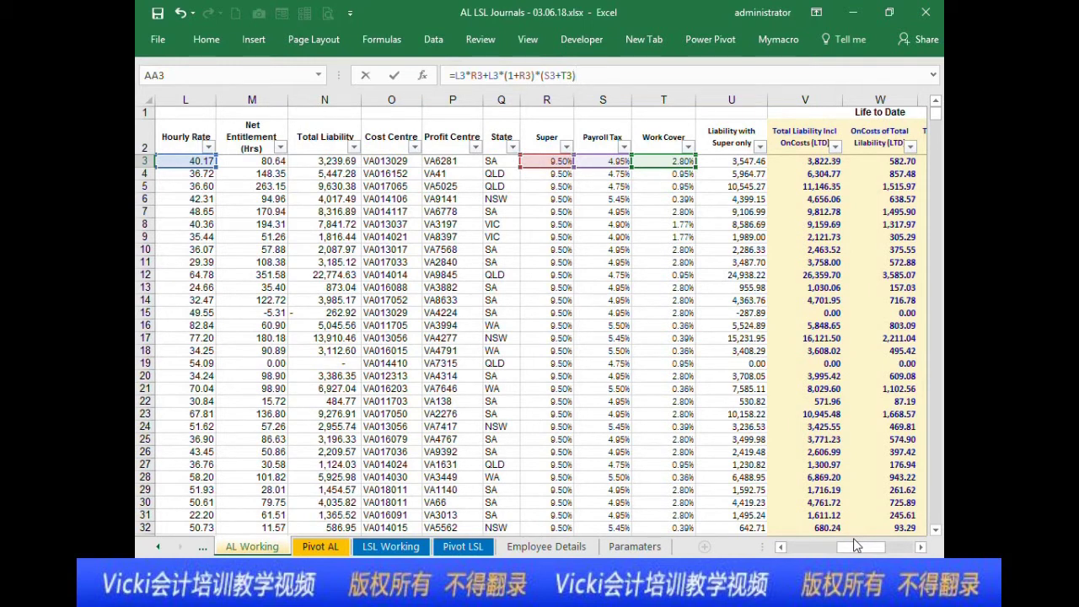
key("Return")
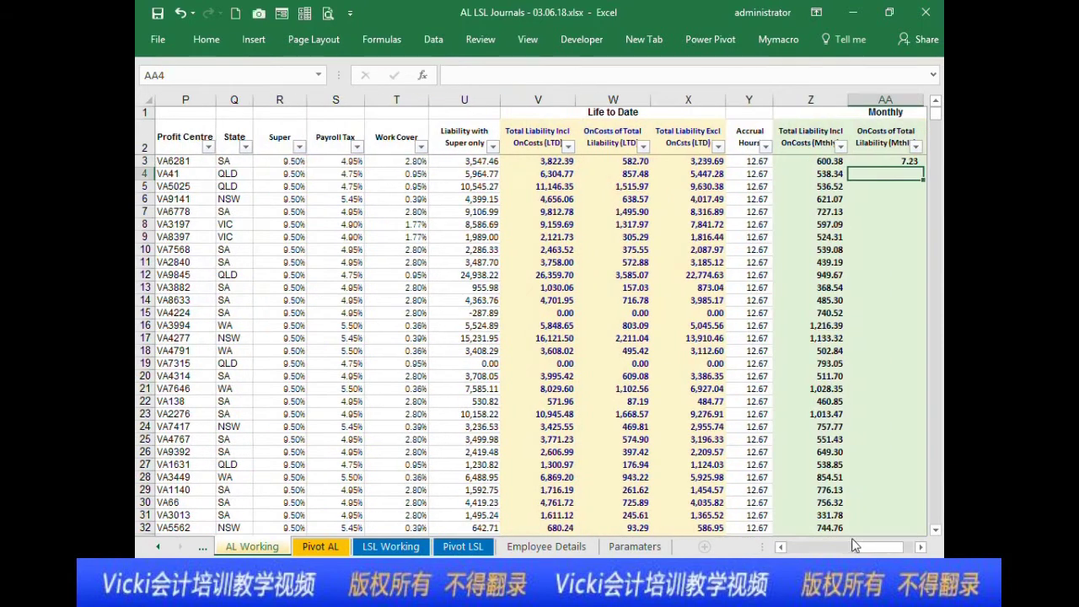
Step: Enclose the whole AA3 expression in parentheses and multiply it by the accrual hours in Y3
left_click(901, 160)
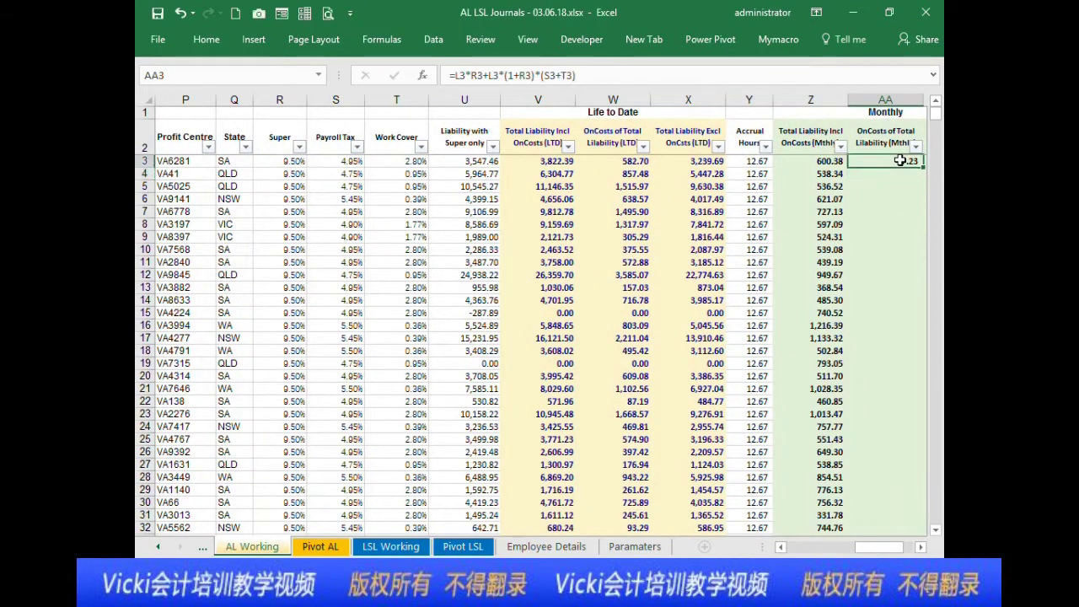
left_click(471, 75)
key("Escape")
left_click(504, 75)
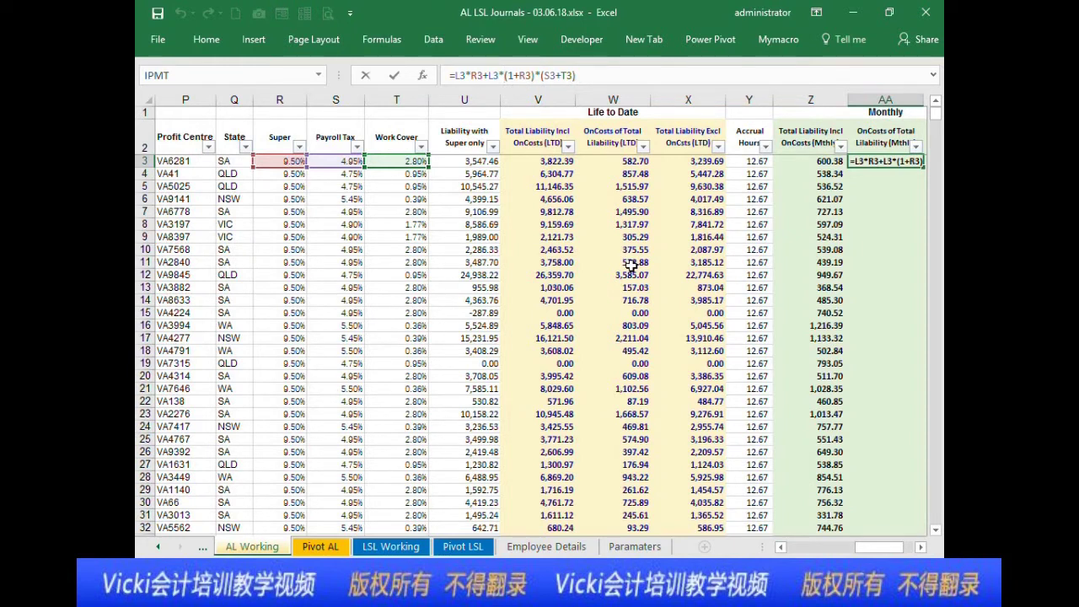
key("ctrl+Return")
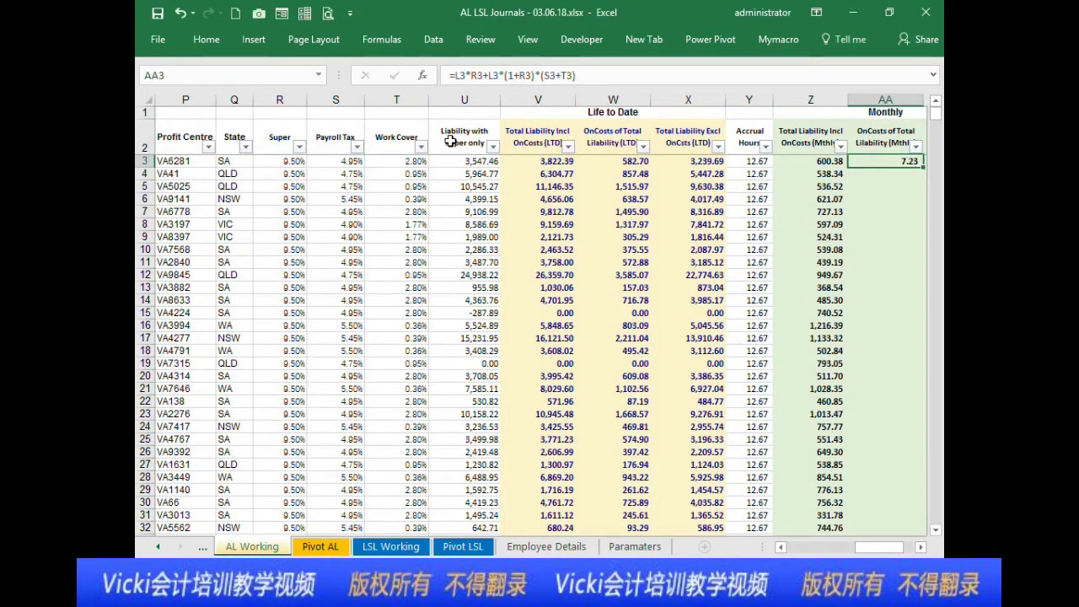
left_click(455, 78)
type("(")
left_click(591, 74)
type("*")
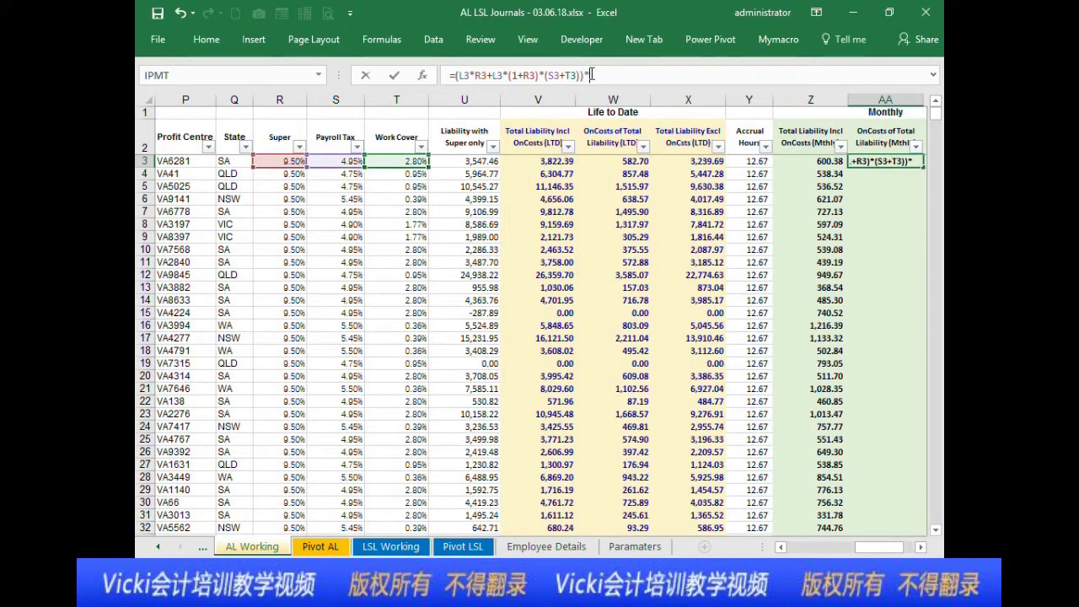
left_click(761, 162)
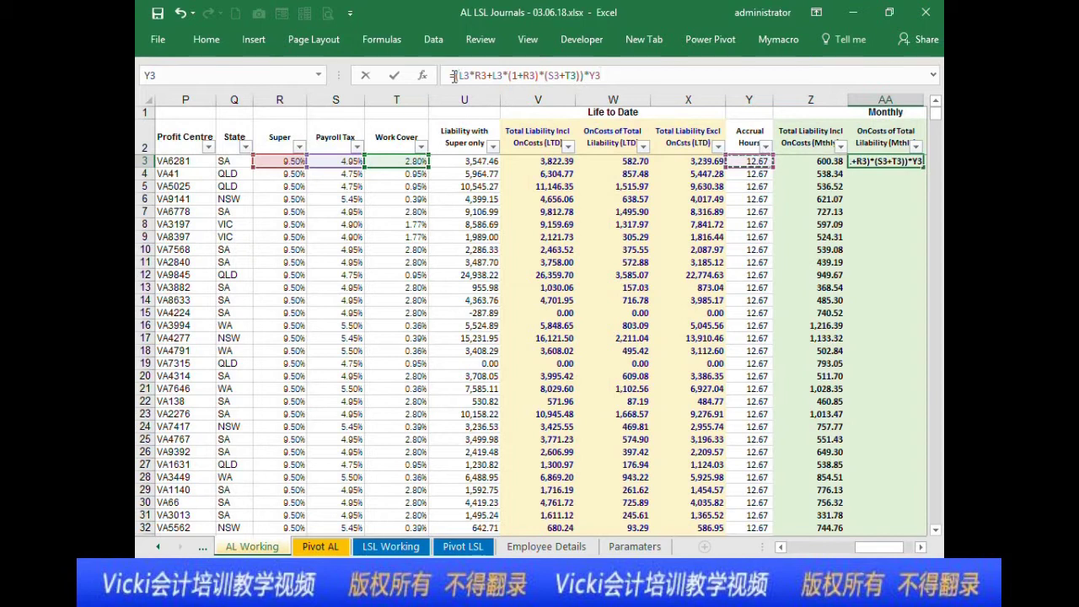
key("Return")
Step: Wrap the AA3 expression in an IF that gives 0 when it is below 0, and otherwise a copy of the same expression
left_click(879, 162)
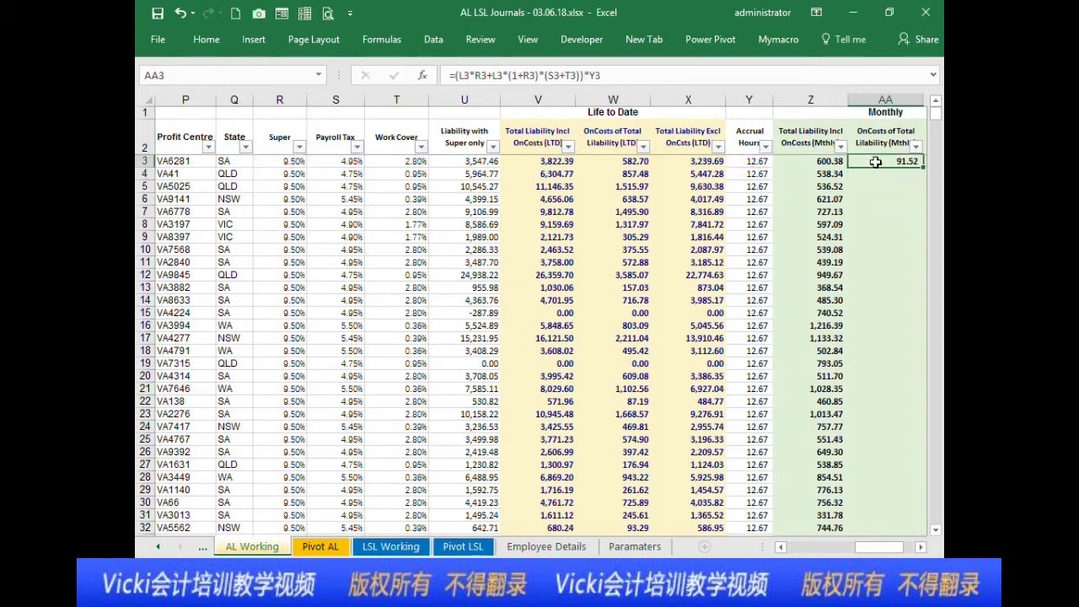
left_click(454, 77)
left_click_drag(456, 75, 627, 85)
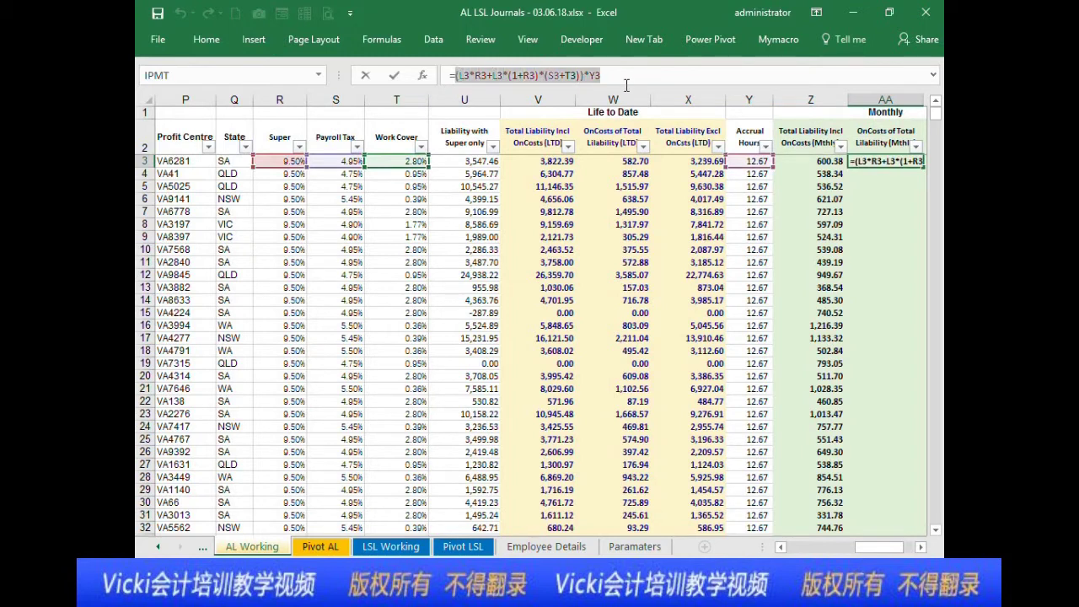
left_click(454, 76)
type("if(")
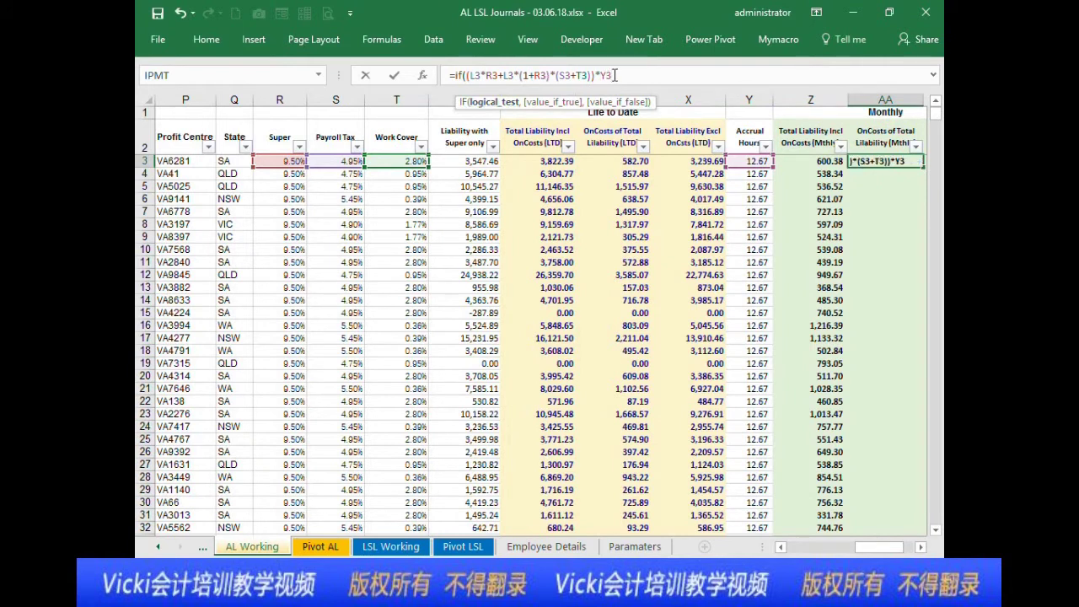
type("))")
key("BackSpace")
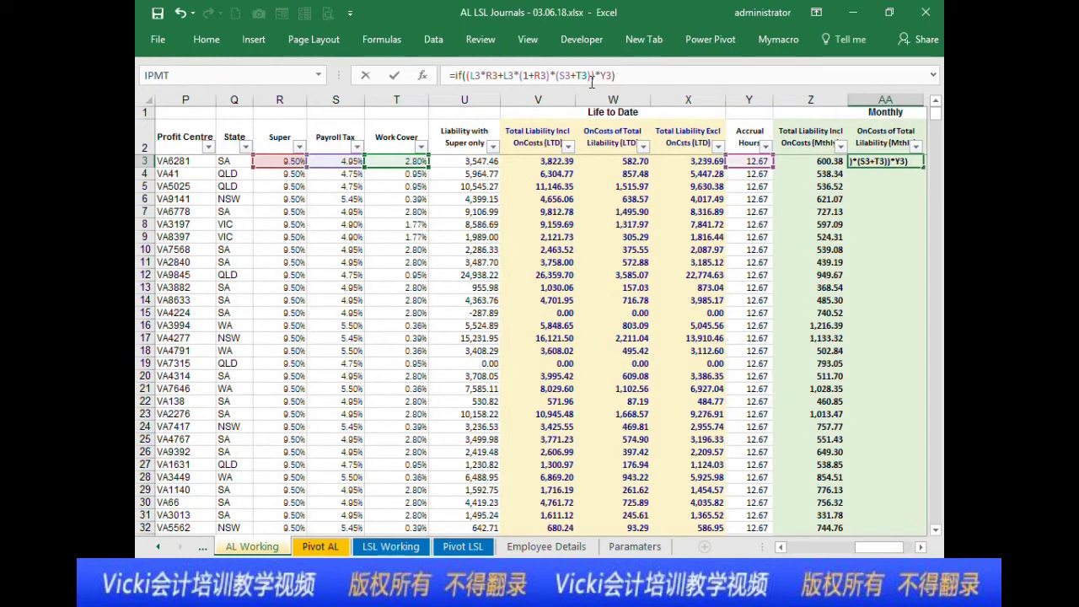
type("<0,0,")
key("ctrl+v")
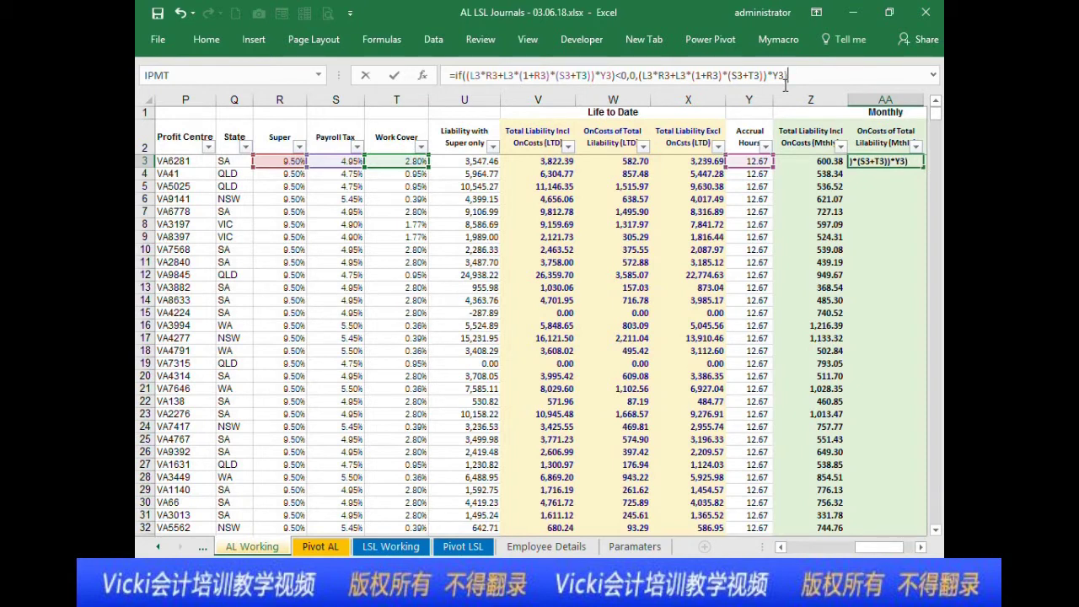
Step: Check the logical test of the IF formula in AA3 and try to enter the formula
left_click_drag(467, 76, 604, 76)
left_click(599, 76)
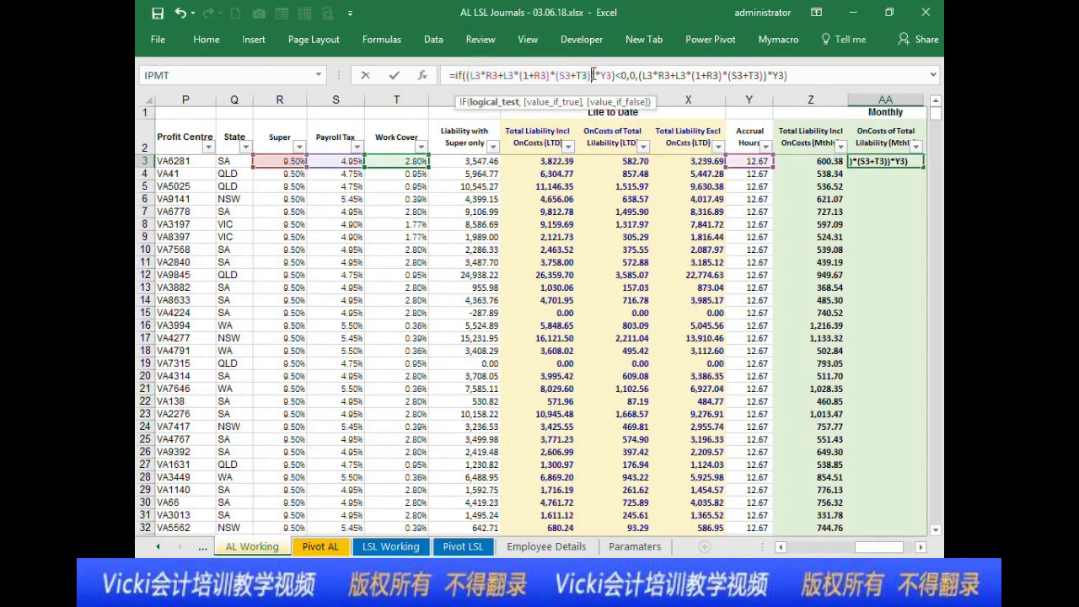
left_click(814, 76)
key("Return")
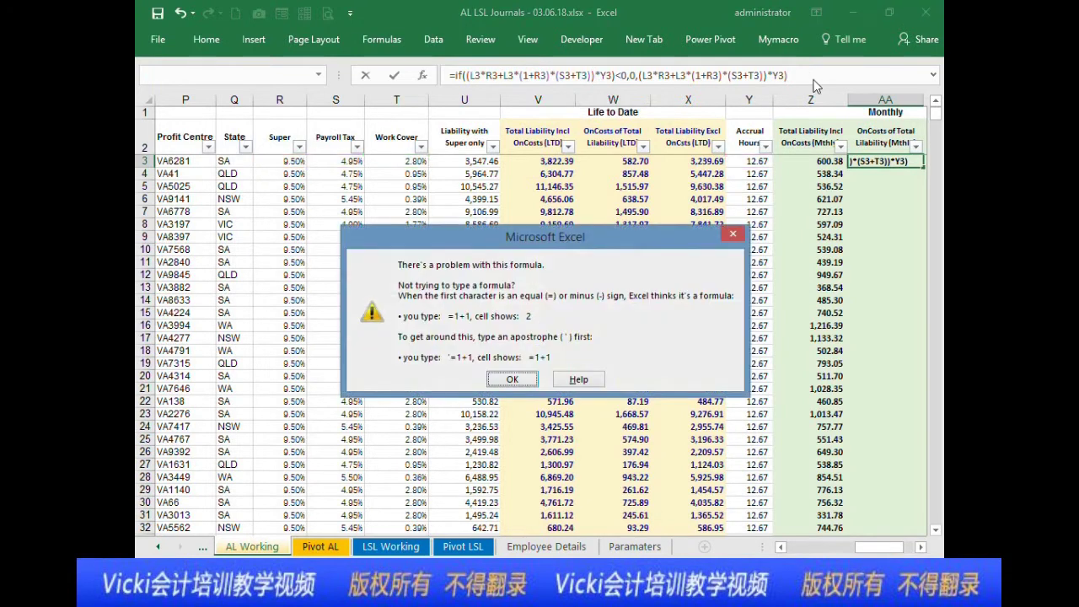
key("Return")
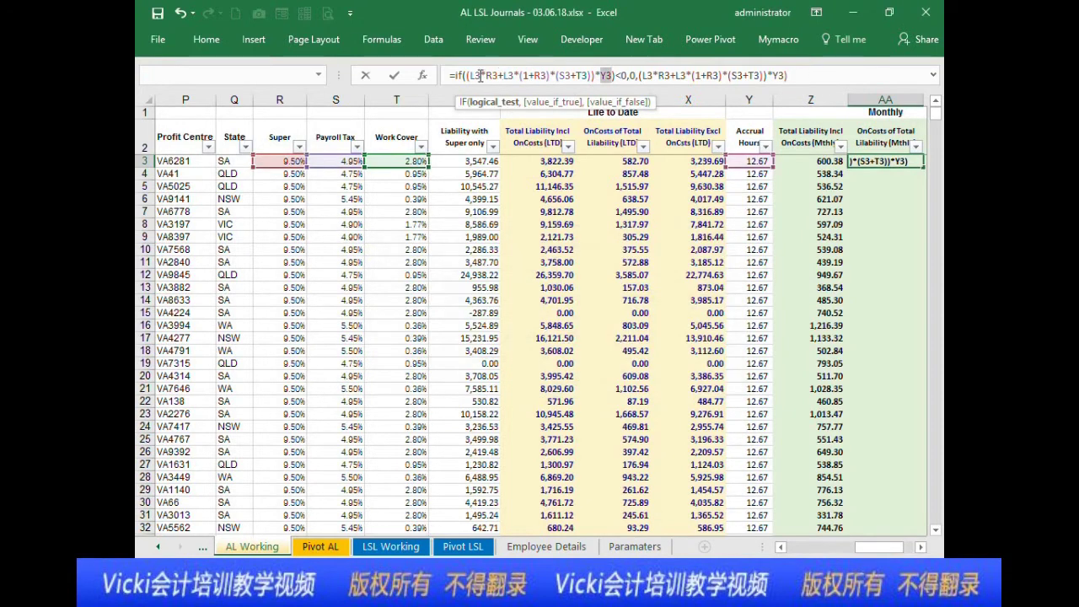
Step: Add an opening parenthesis before the IF's logical test in AA3, enter the corrected formula and reselect the cell
left_click(465, 75)
left_click_drag(466, 75, 593, 75)
left_click_drag(594, 75, 469, 75)
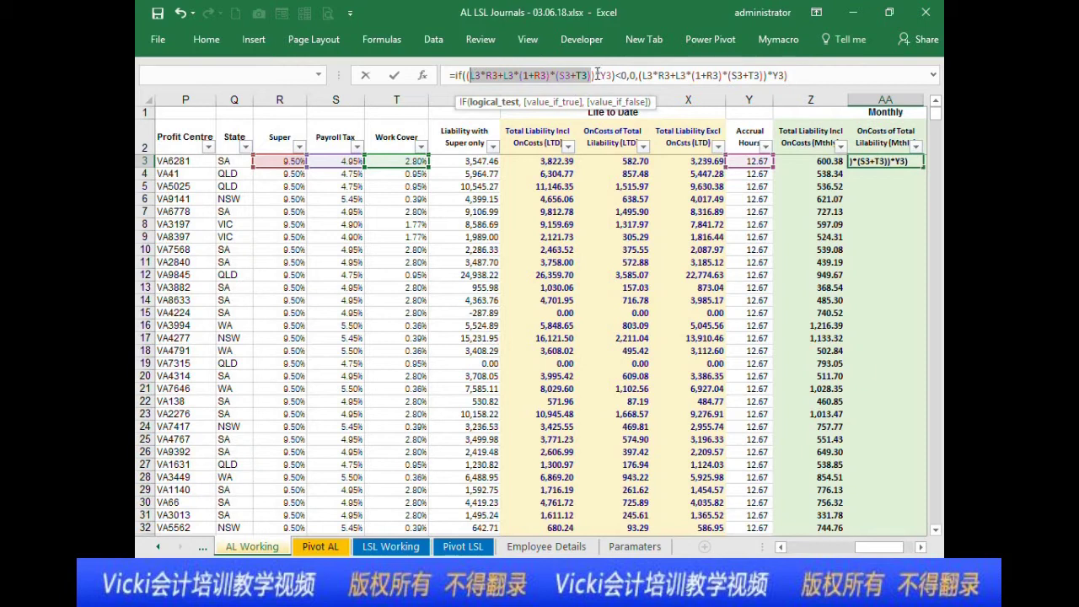
left_click_drag(617, 76, 492, 79)
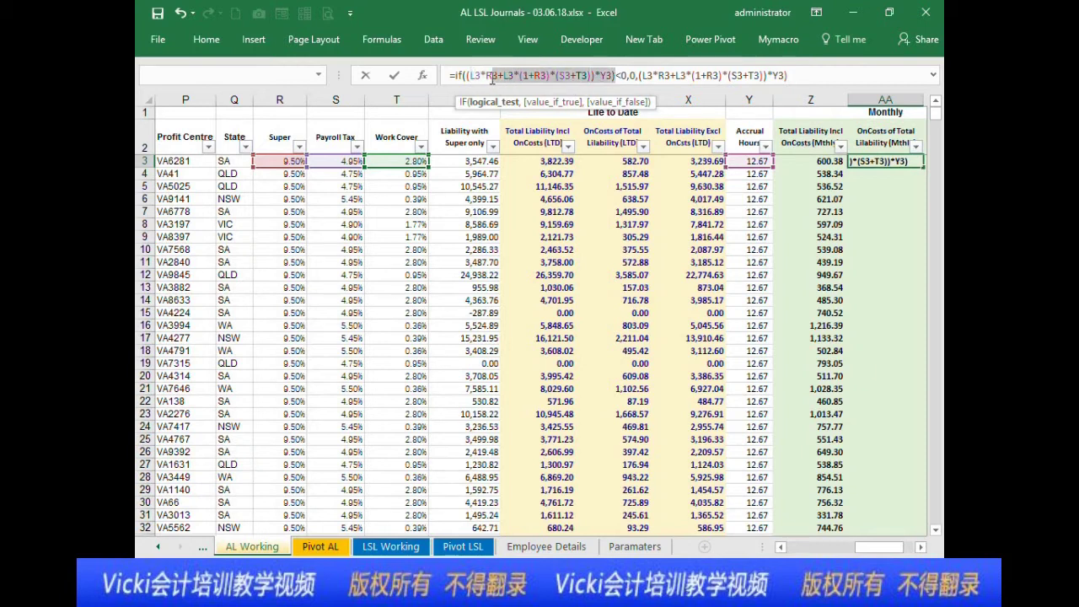
left_click(463, 75)
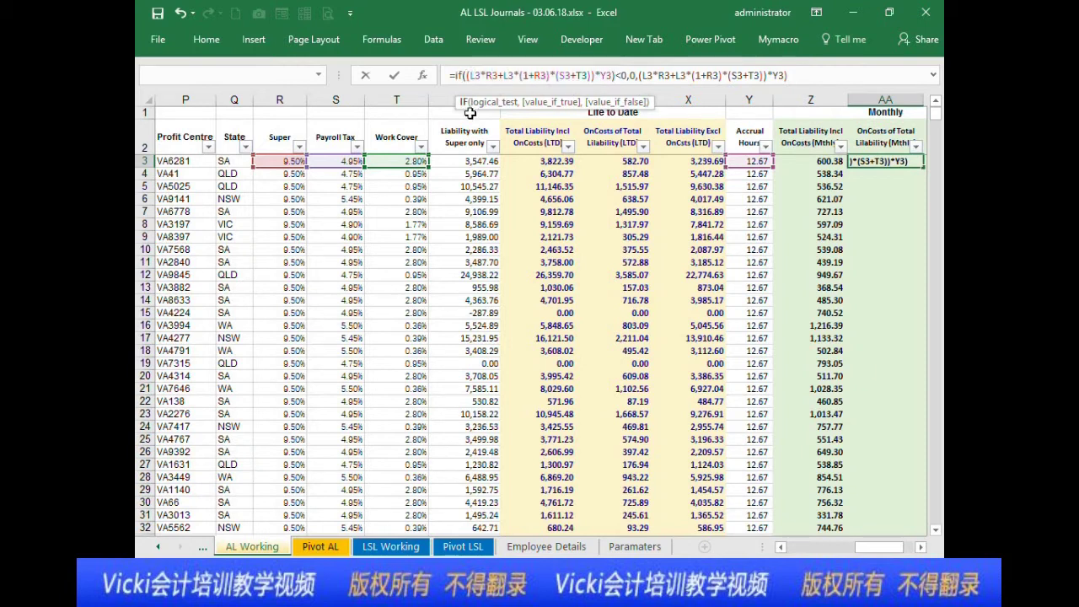
type("(")
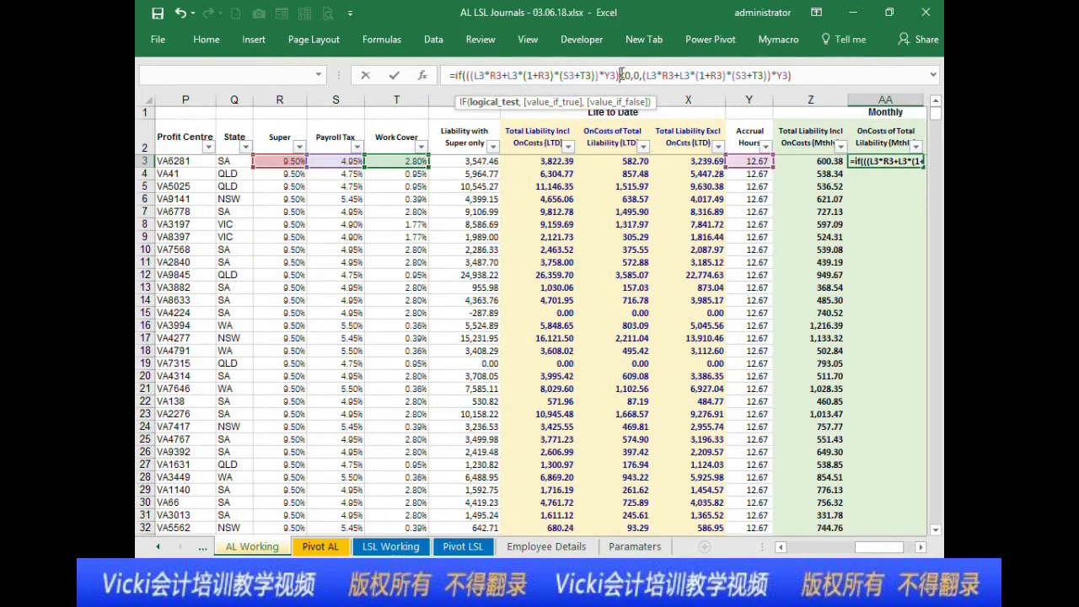
left_click_drag(645, 75, 765, 75)
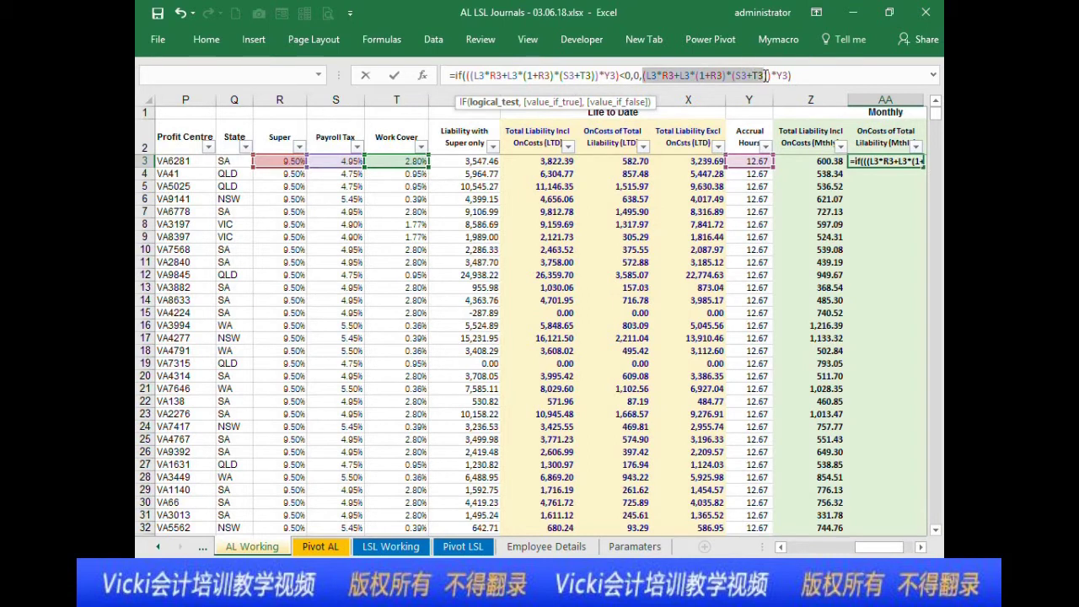
left_click(802, 75)
key("Return")
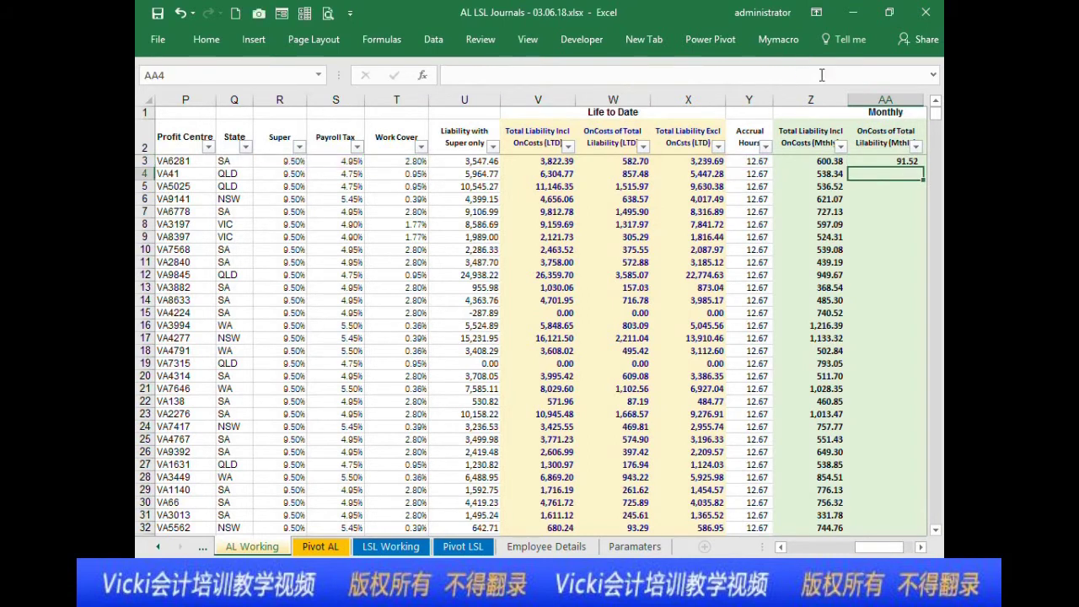
left_click(892, 163)
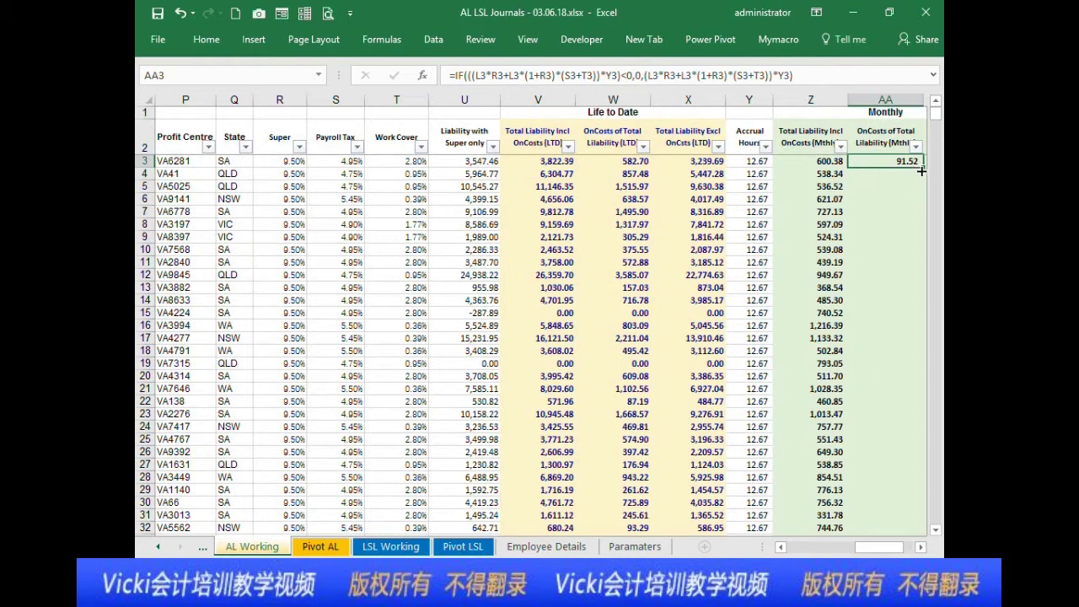
Step: Copy the AA3 OnCosts of Total Liability formula down column AA to the last data row, AA2020
key("ctrl+shift+Down")
key("ctrl+shift+Up")
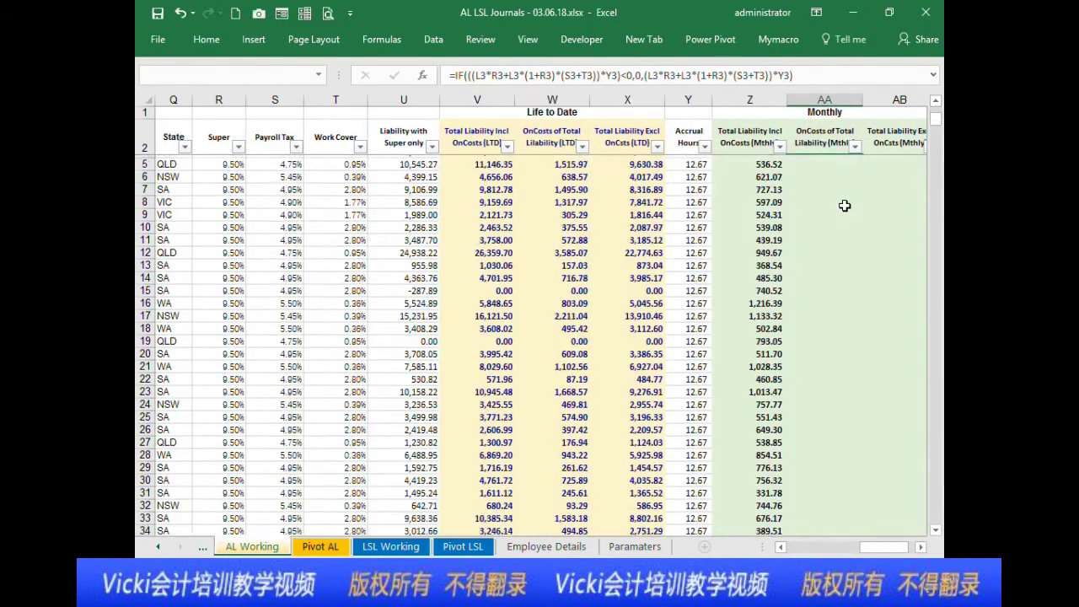
left_click_drag(937, 115, 924, 525)
left_click(816, 515, "shift")
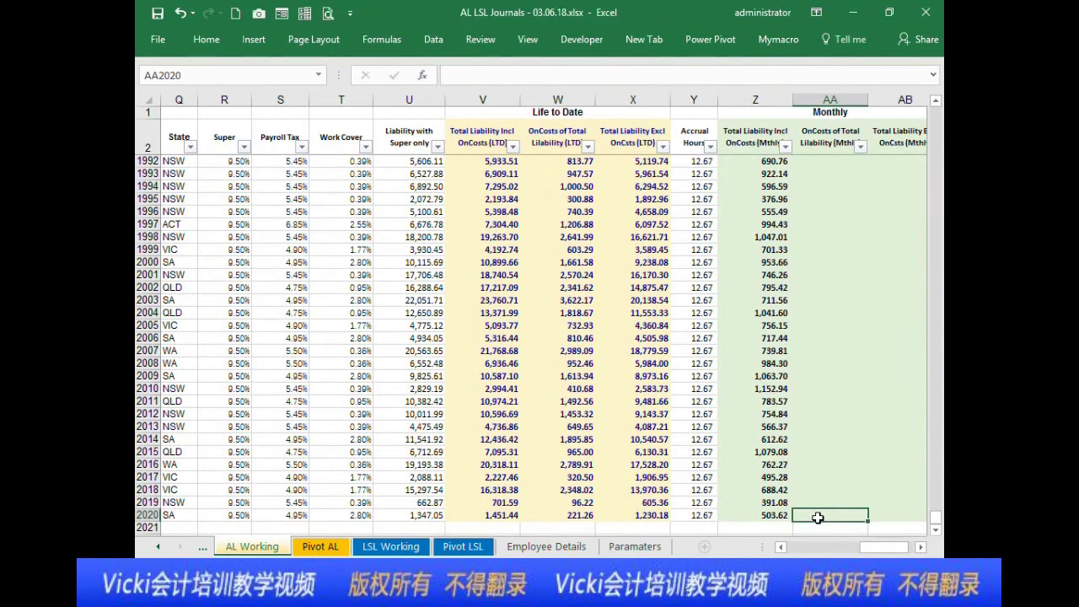
key("ctrl+v")
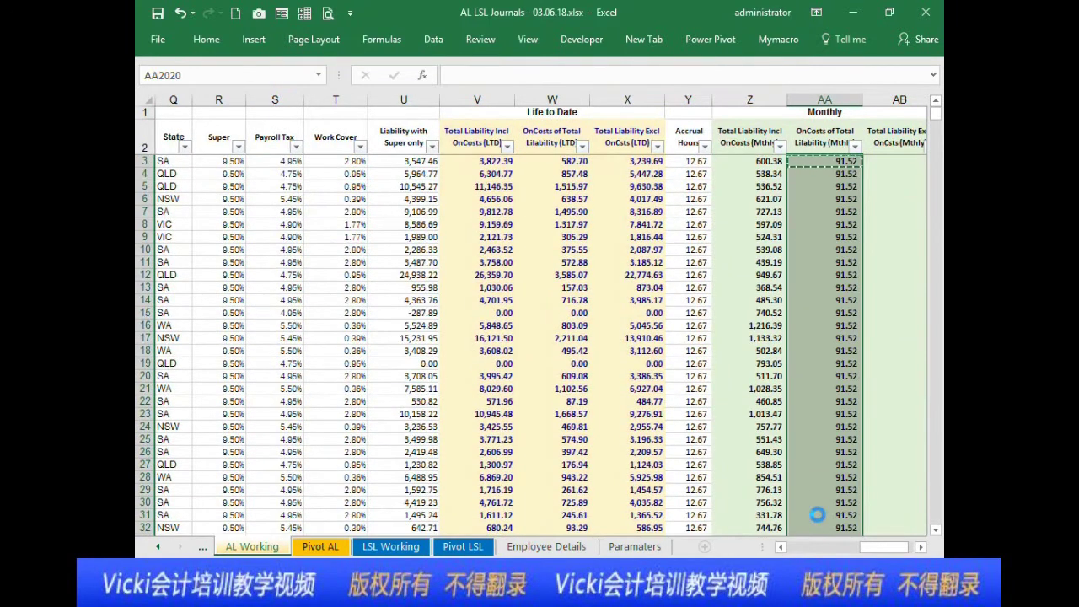
Step: Enter =Z3-AA3 in AB3 for the monthly Total Liability Excl OnCosts and fill it down the column
left_click(890, 171)
key("ctrl+shift+Down")
left_click(891, 164)
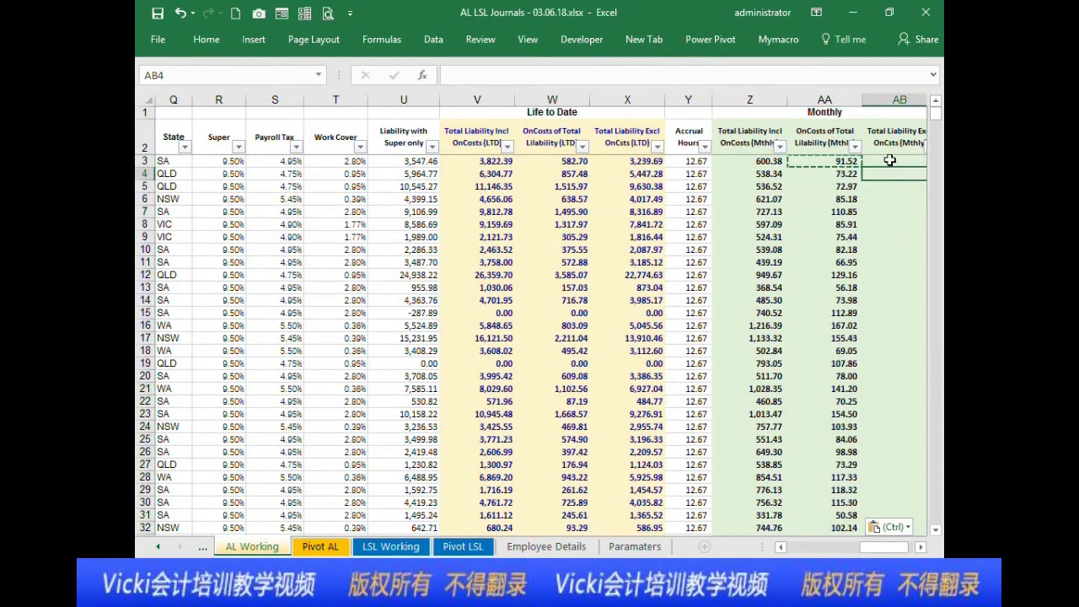
type("=")
key("Left")
key("Left")
type("-")
left_click(890, 172)
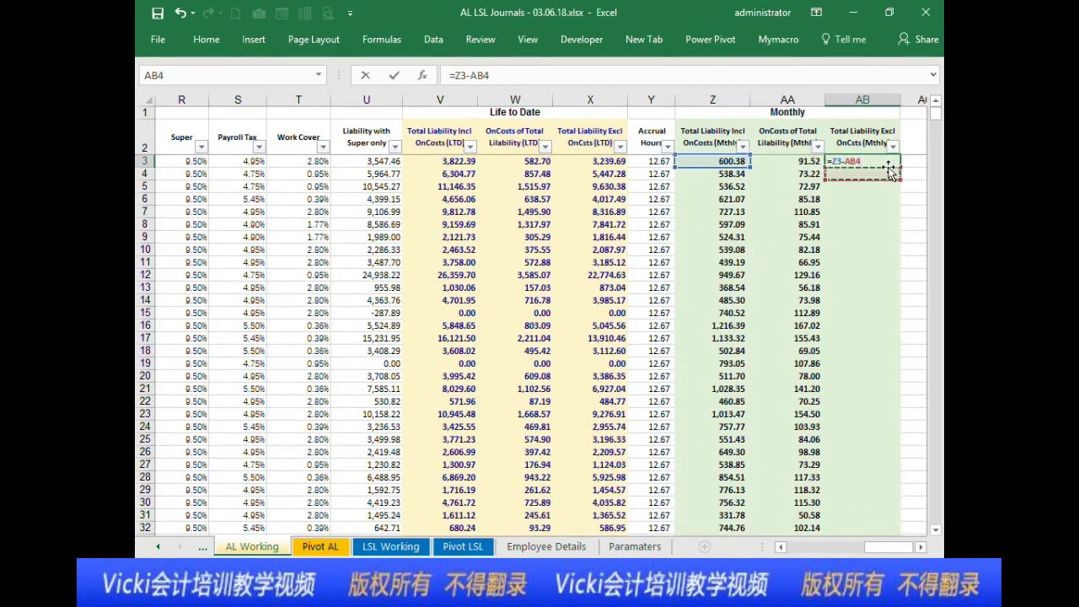
key("Left")
key("Up")
key("Return")
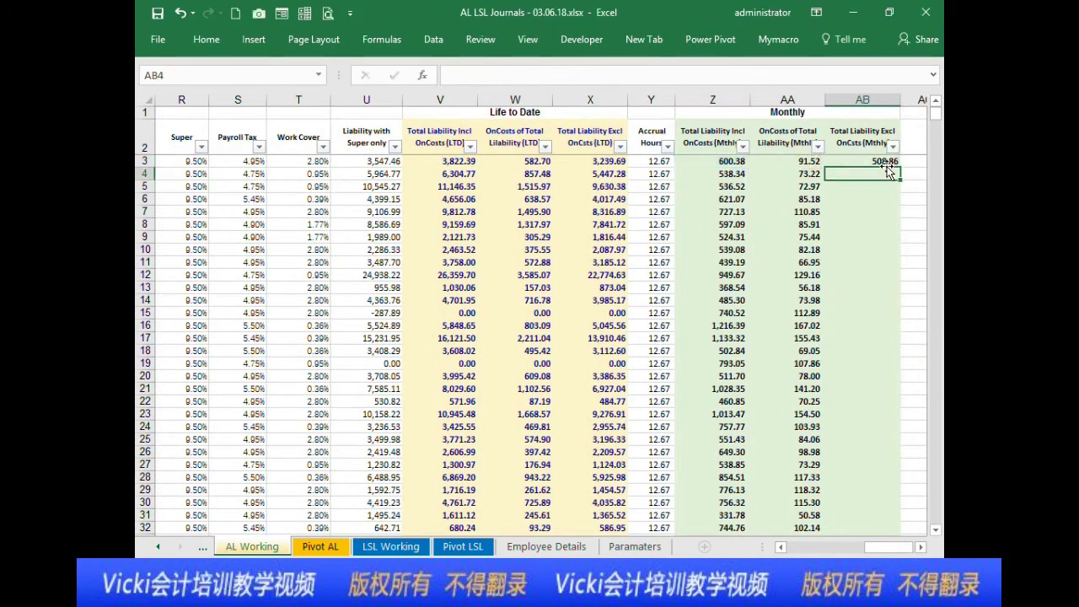
left_click(887, 162)
double_click(899, 167)
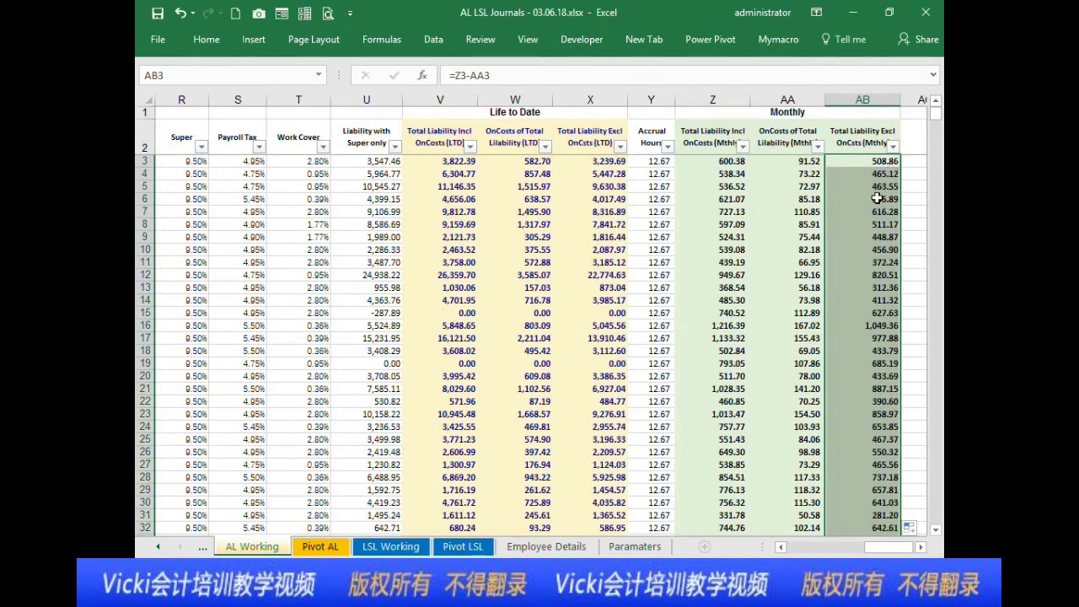
Step: Check the formulas behind the monthly liability columns, the accrual hours in Y6 and the life-to-date total liability in column V
left_click(875, 200)
key("Left")
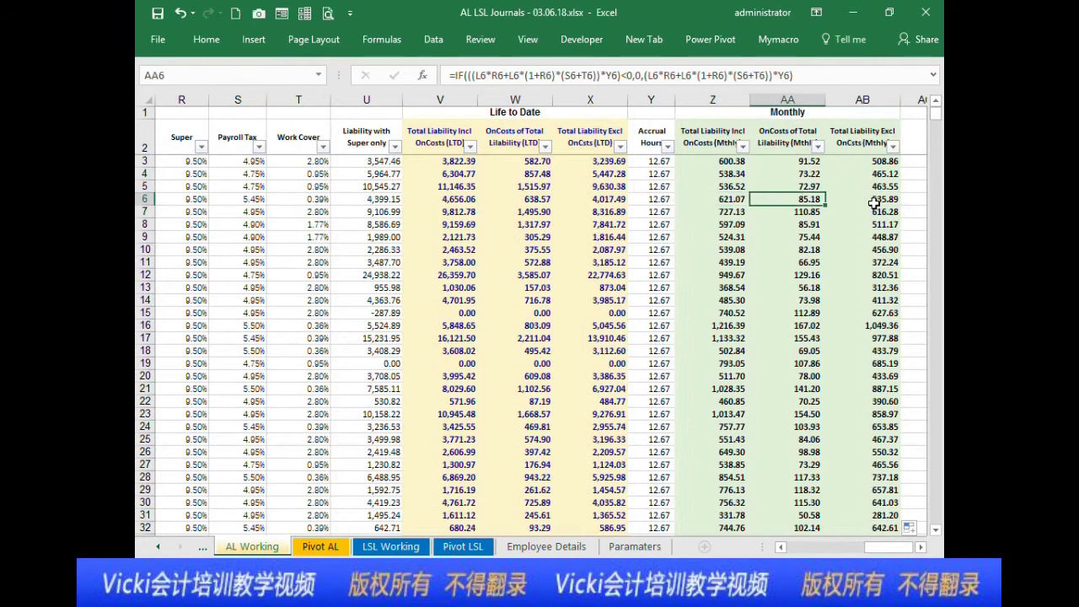
key("Left")
key("Left")
key("Right")
key("Right")
key("Up")
key("Up")
key("Up")
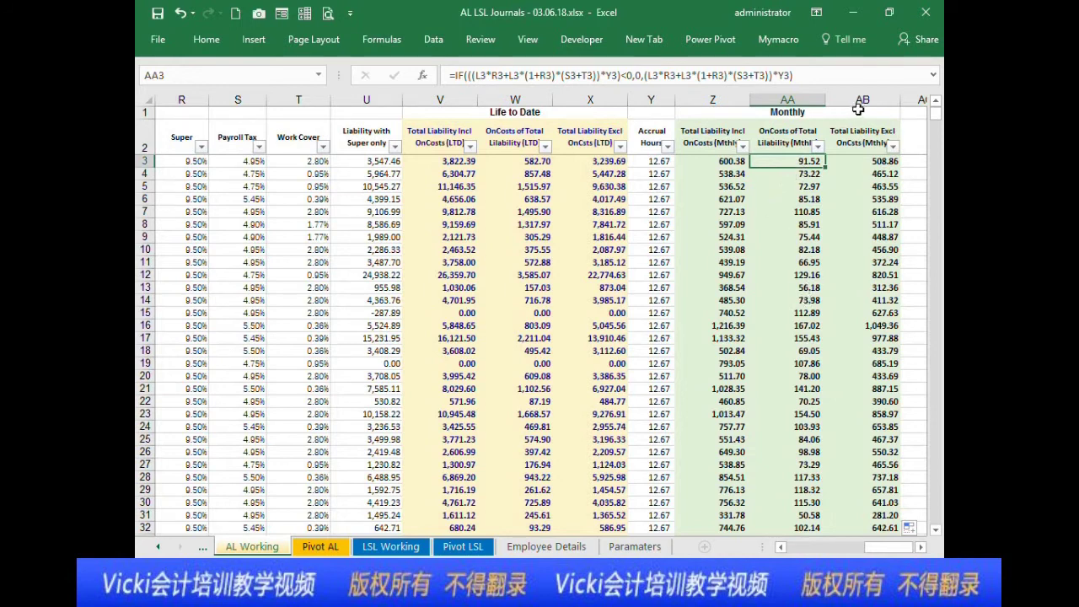
left_click(816, 213)
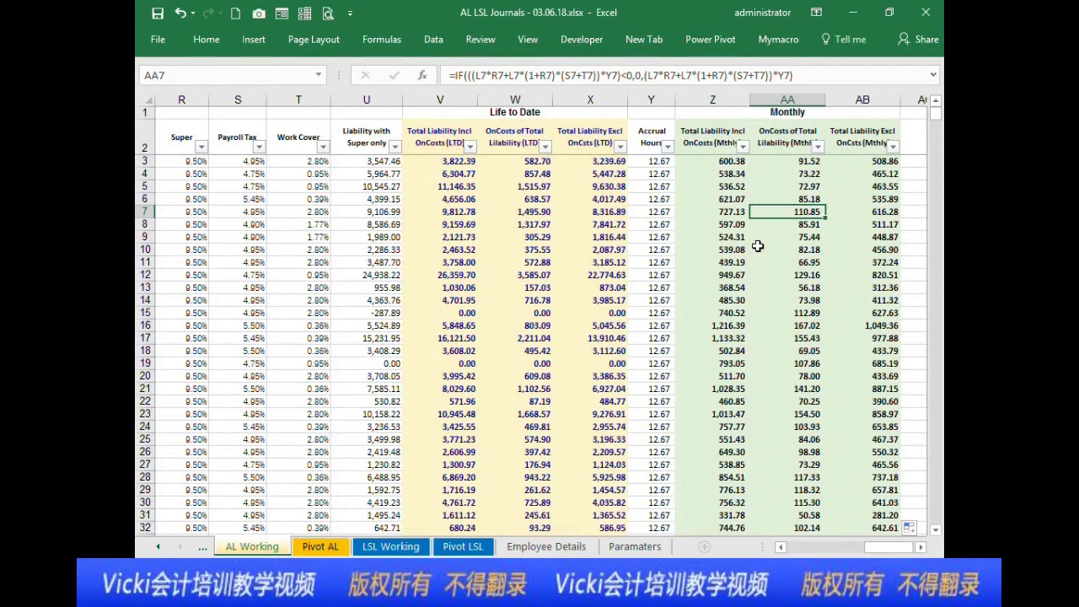
left_click(439, 101)
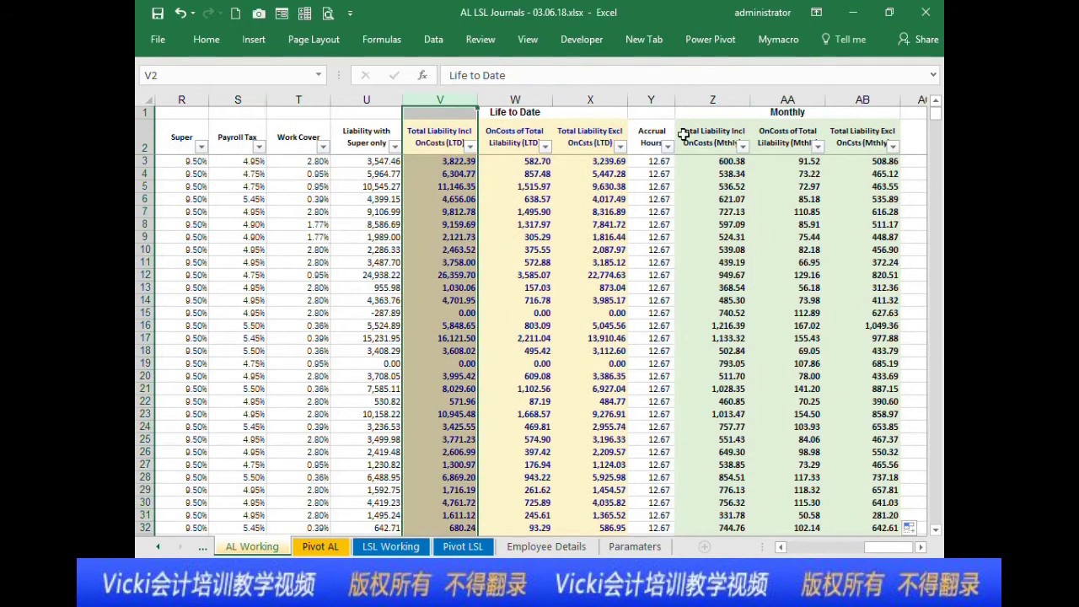
left_click(668, 200)
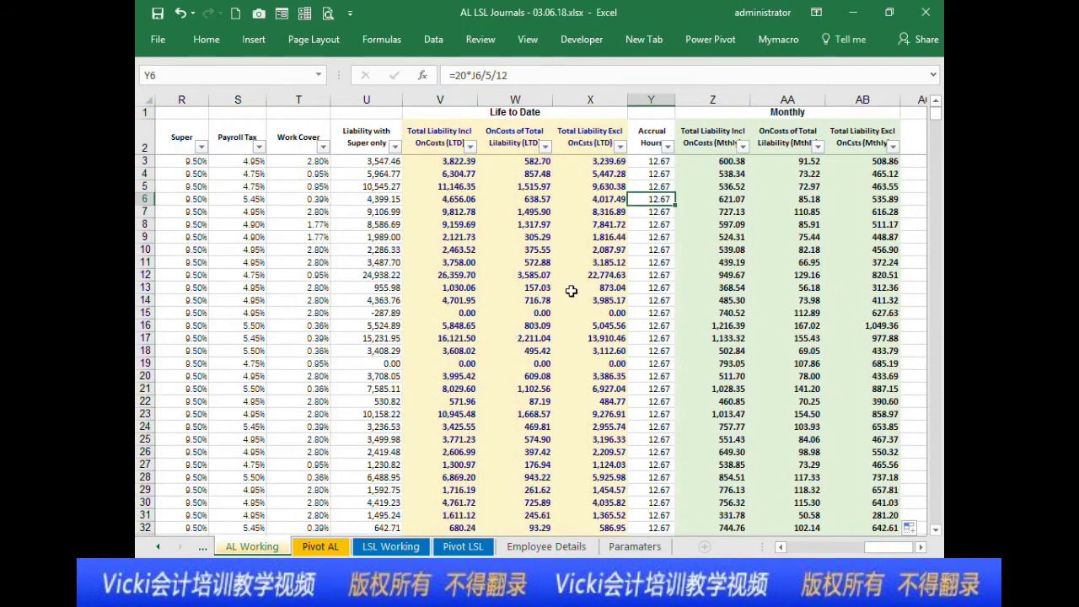
left_click(463, 200)
left_click(458, 174)
left_click(446, 212)
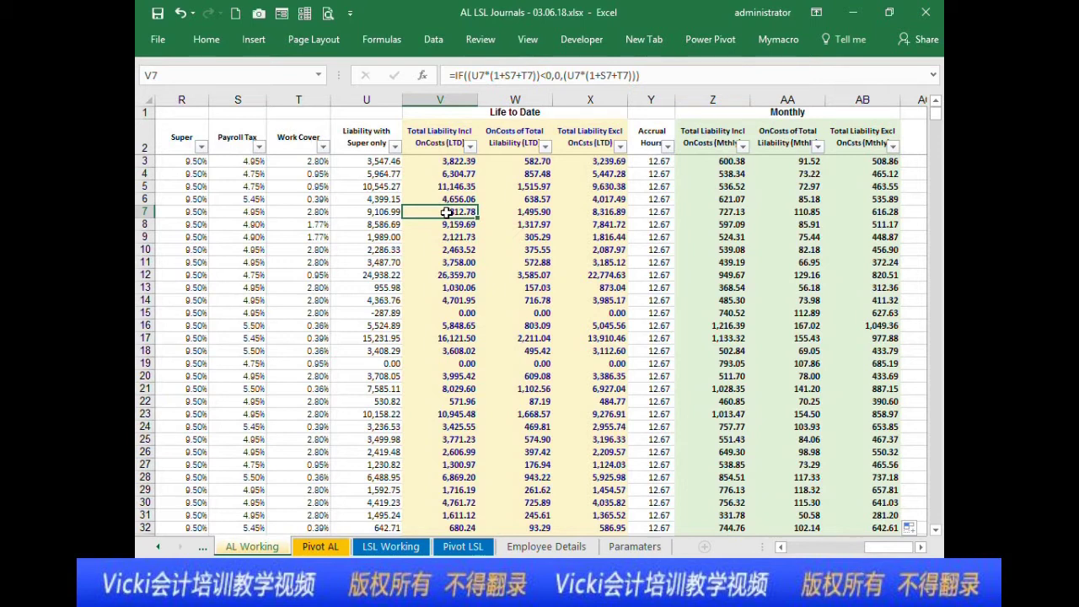
Step: Switch to the JNL AL sheet and examine its existing journal formulas, including the Account formula in A2
left_click(158, 547)
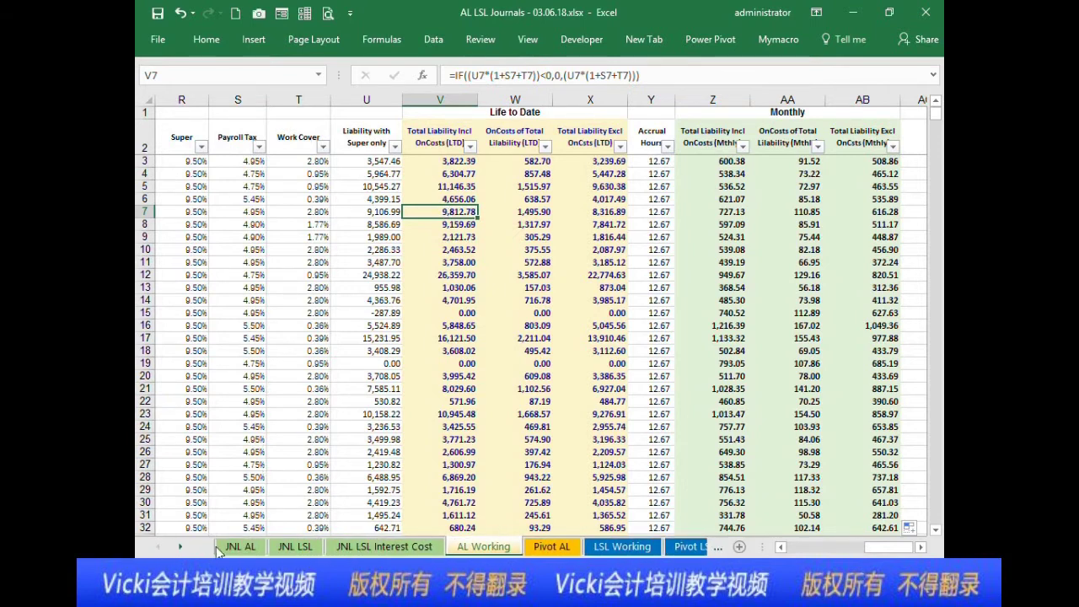
left_click(221, 548)
left_click(311, 277)
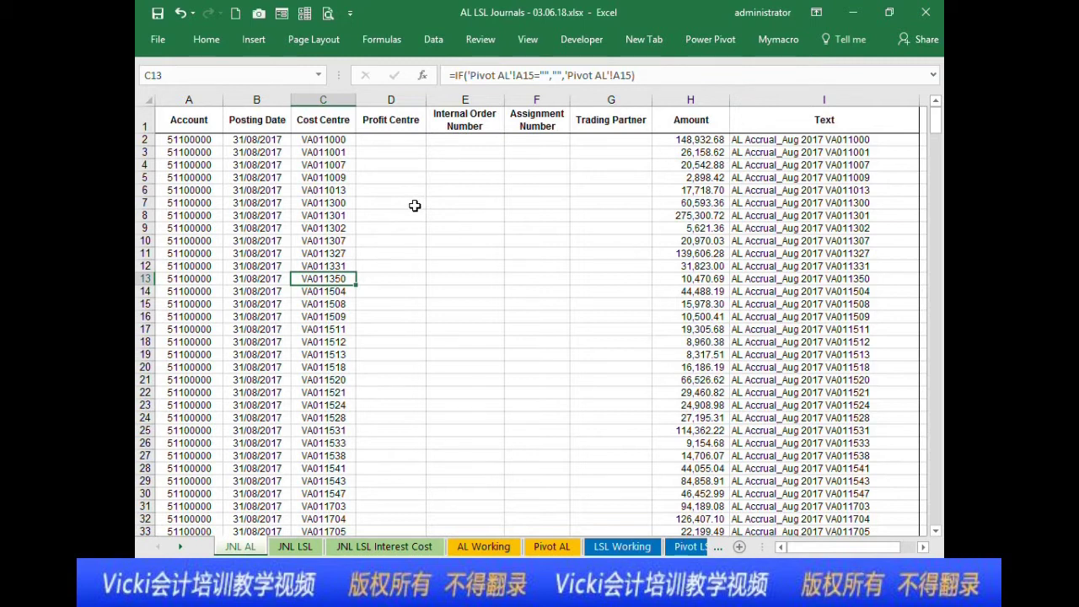
left_click(749, 165)
left_click(611, 140)
left_click(311, 179)
left_click(246, 141)
left_click(218, 166)
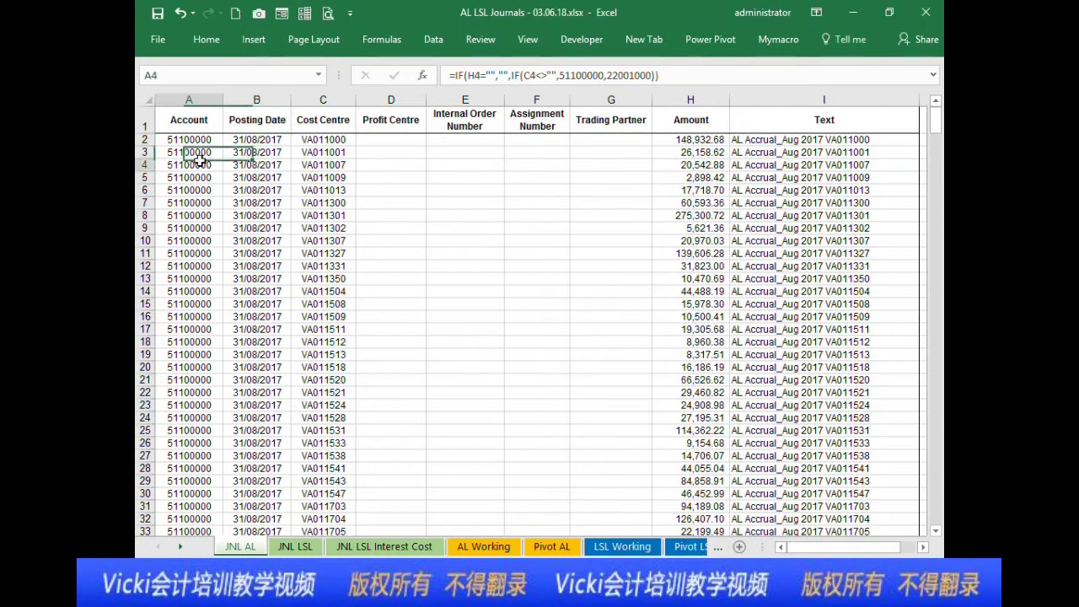
left_click(188, 141)
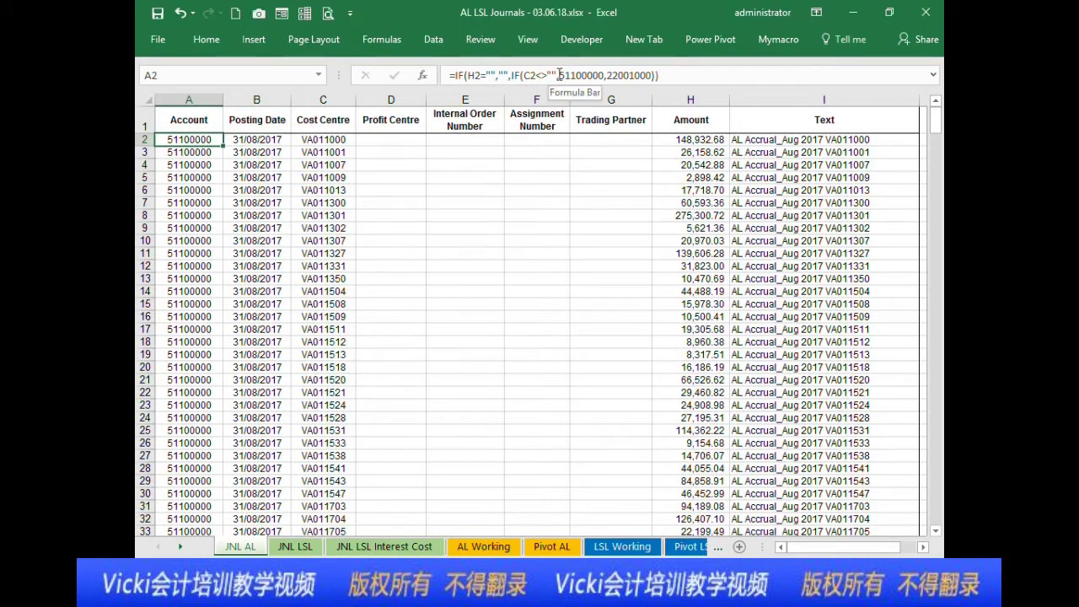
Step: Clear the contents of all journal rows below the header row on the JNL AL sheet
left_click(143, 139)
left_click_drag(144, 139, 144, 540)
left_click_drag(143, 137, 143, 137)
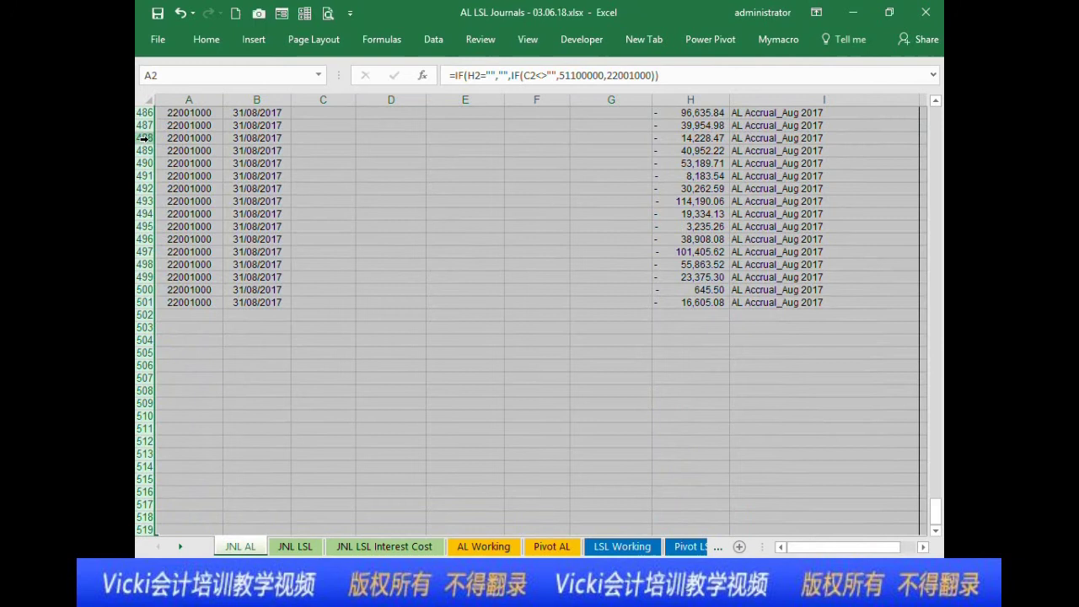
key("Delete")
left_click(350, 153)
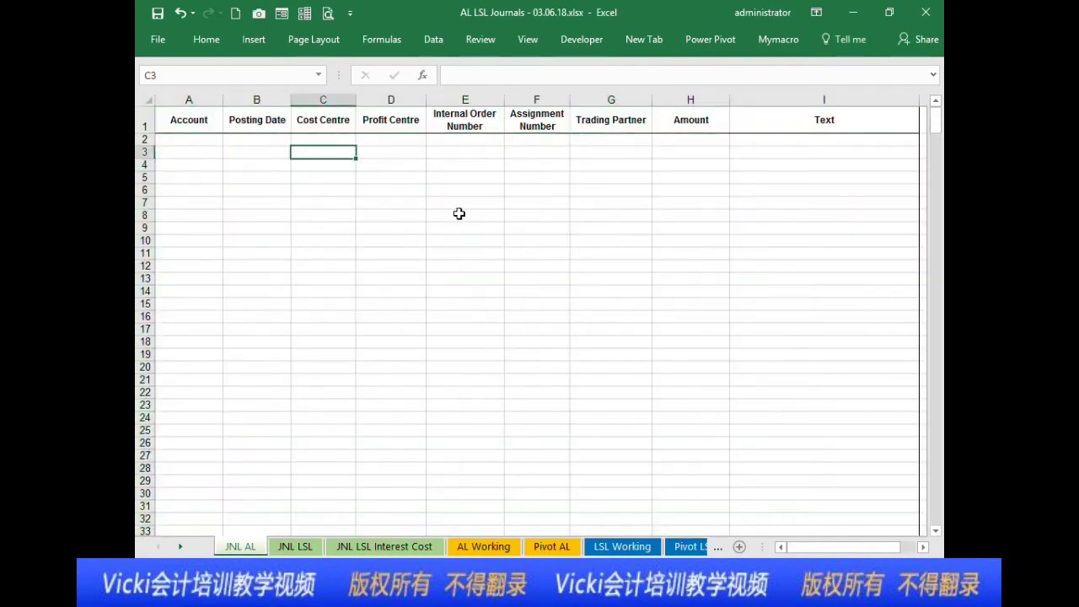
Step: Review the life-to-date total liability column V on AL Working, then the journal column headers on JNL AL
left_click(493, 546)
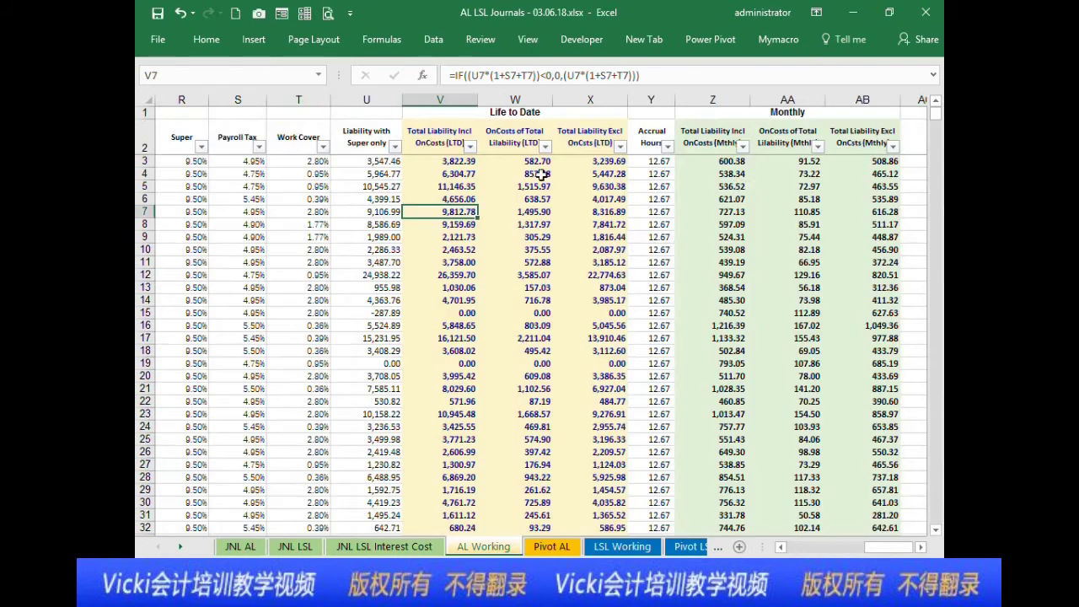
left_click(441, 100)
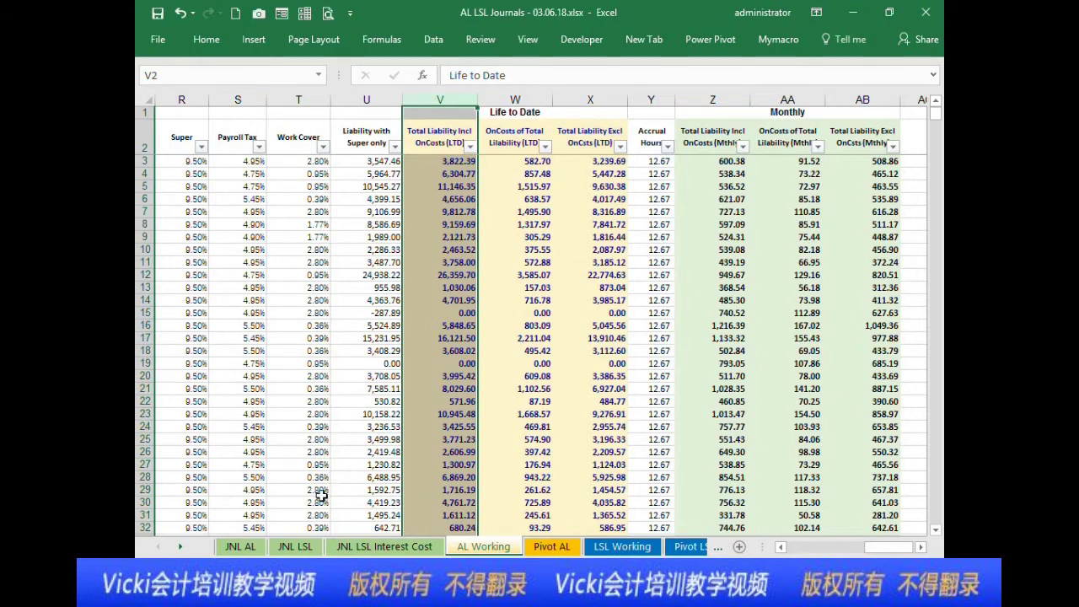
left_click(253, 547)
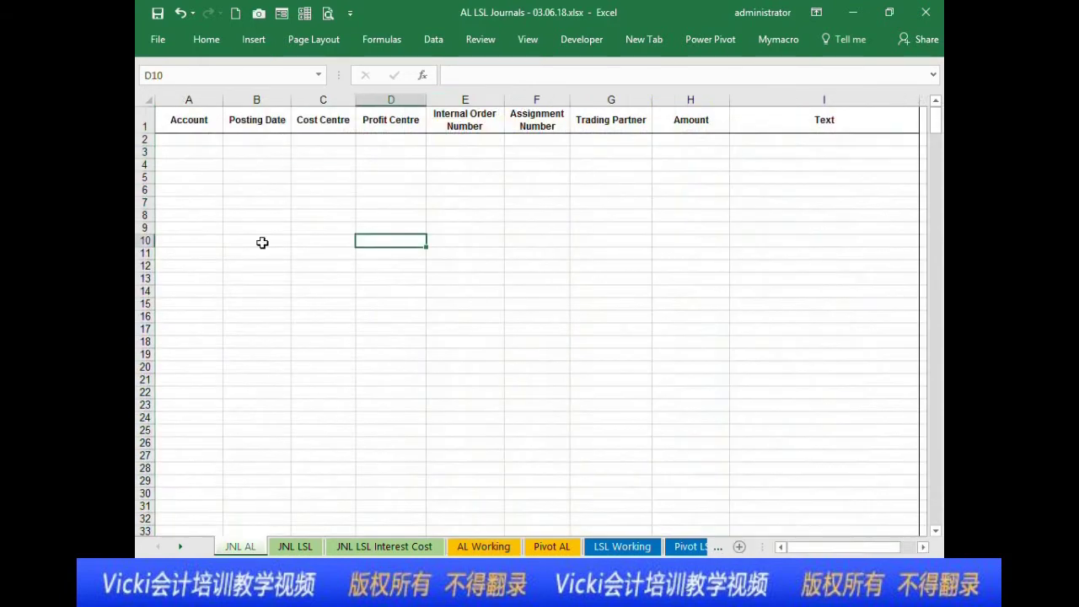
left_click_drag(168, 120, 628, 120)
left_click_drag(940, 123, 682, 120)
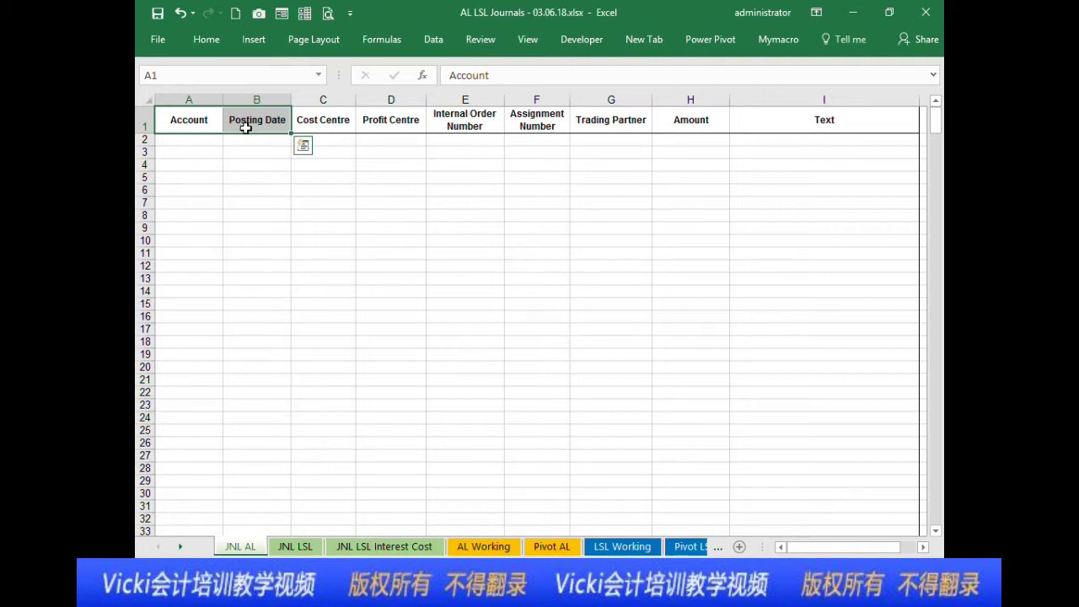
Step: Note the journal entry beside the JNL AL table: "Dr AL exp" in K3 and "Cr AL Provisions" in K4
key("Right")
key("Right")
key("Right")
key("Right")
key("Right")
key("Right")
key("Right")
key("Right")
key("Right")
key("Right")
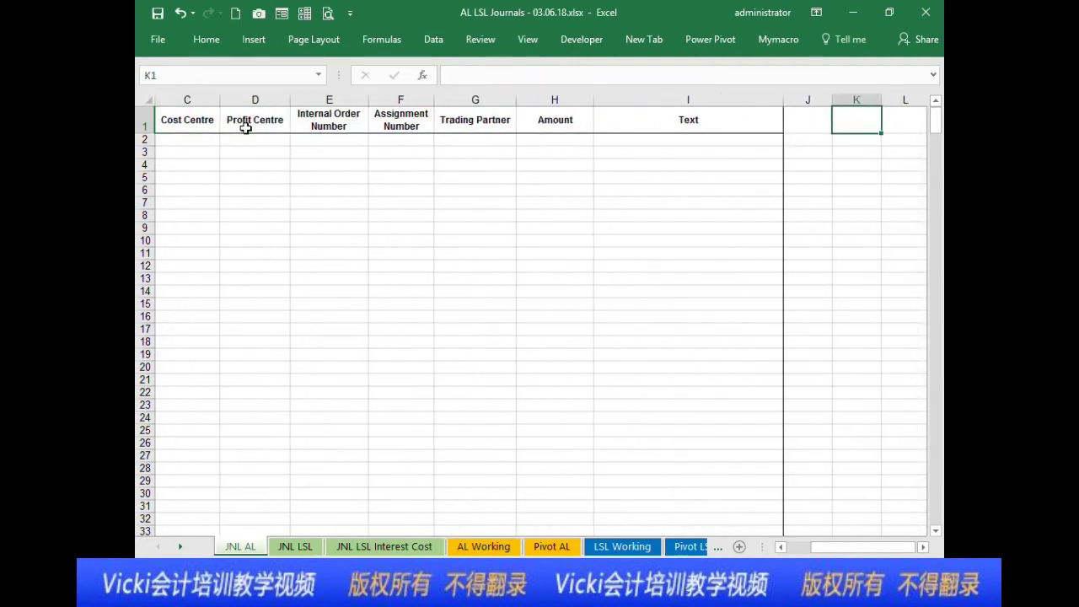
key("Right")
key("Down")
key("Left")
key("Down")
type("Dr AL exp")
key("Return")
type("Cr AL")
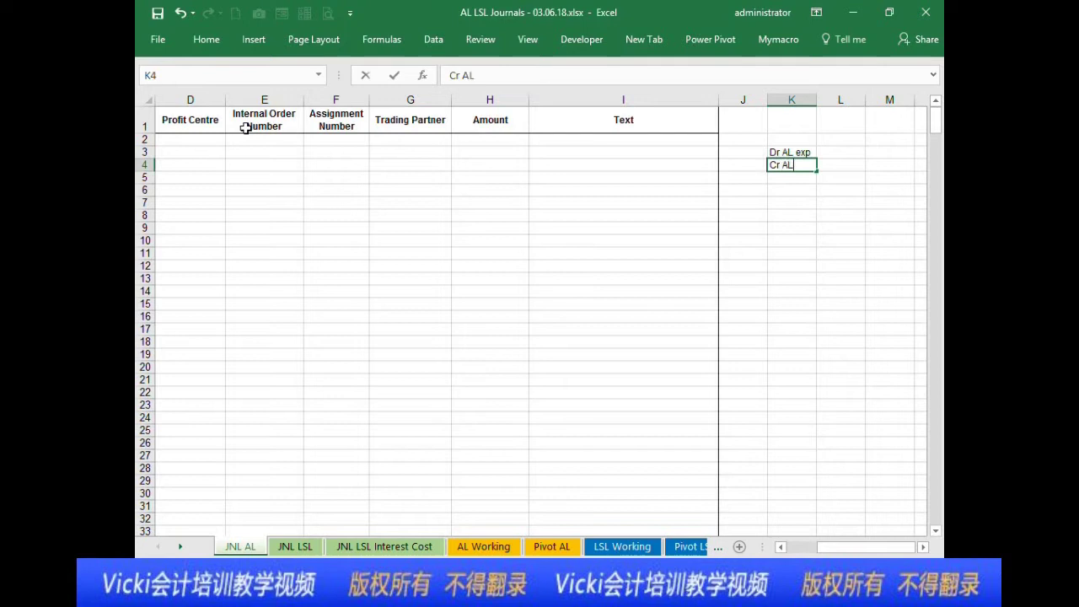
type(" Provisions")
key("Return")
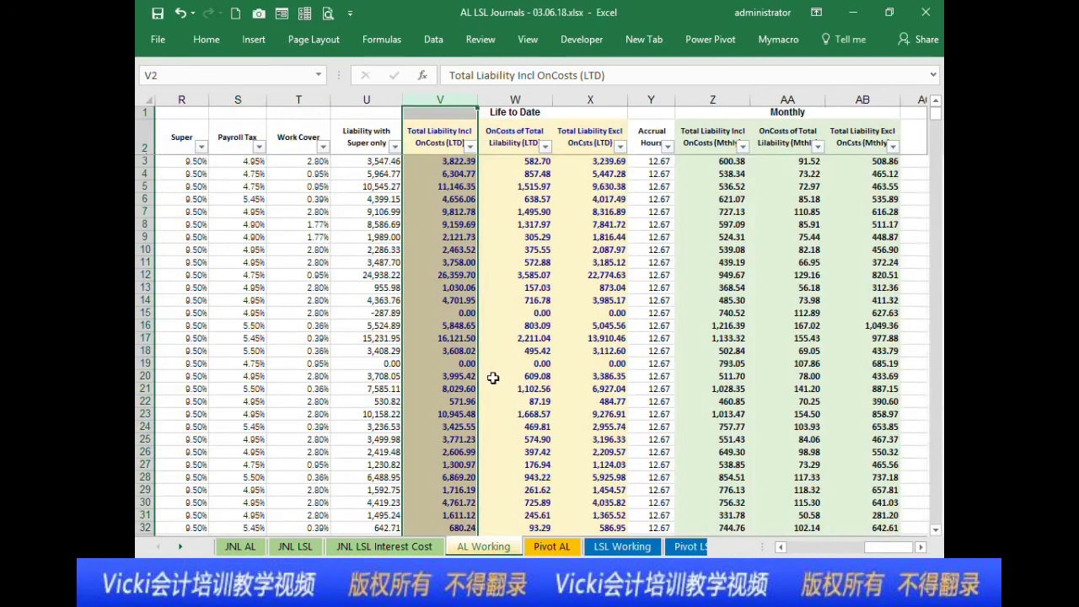
Step: Check the Total Liability formula in N8 on the AL Working sheet
left_click(497, 548)
scroll(805, 544, "left", 6)
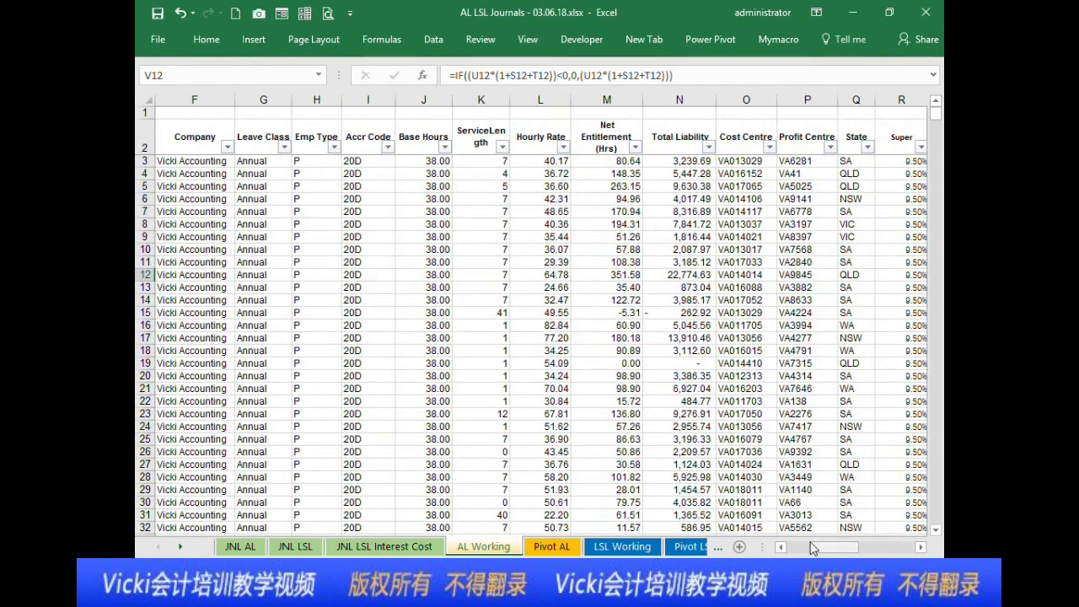
left_click(716, 221)
left_click_drag(936, 114, 941, 60)
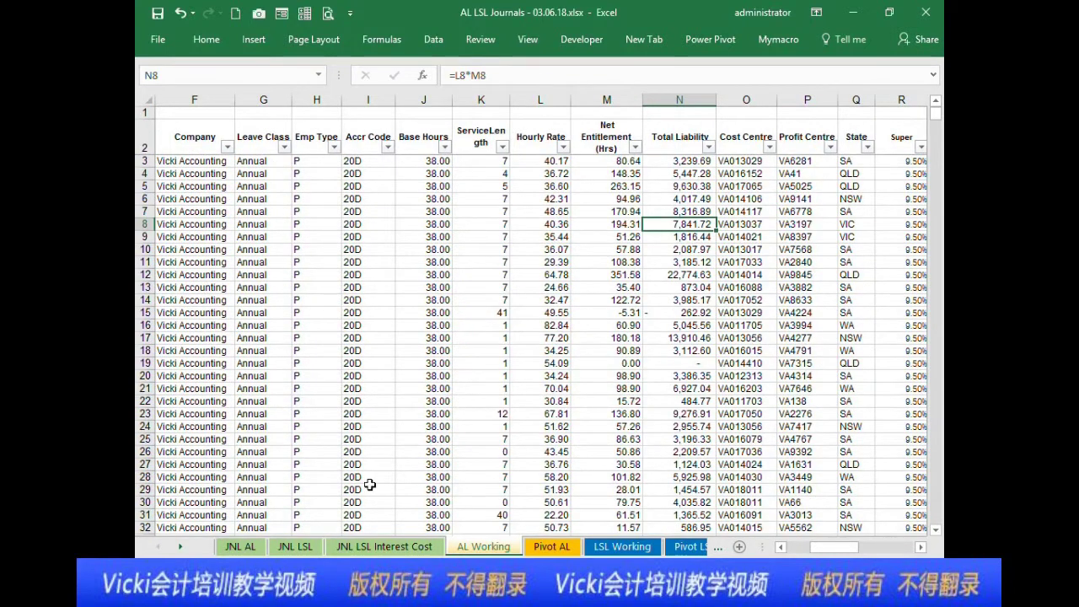
left_click(237, 545)
left_click(232, 139)
left_click(801, 177)
type("PL ")
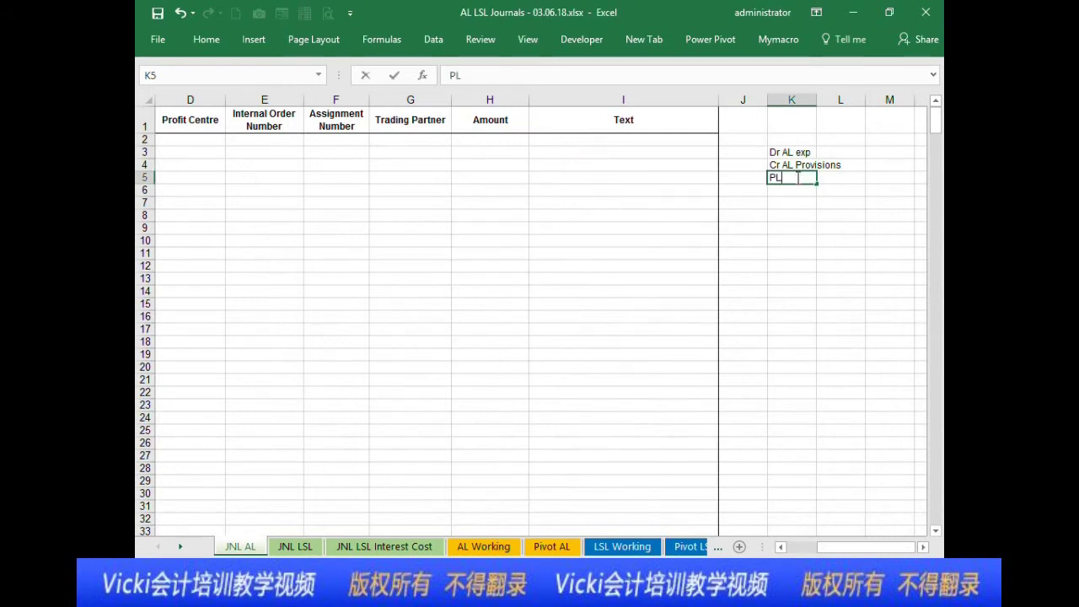
type("5")
key("Escape")
Step: Look up the Account formula in A2 of the JNL LSL sheet and return to JNL AL
left_click(295, 547)
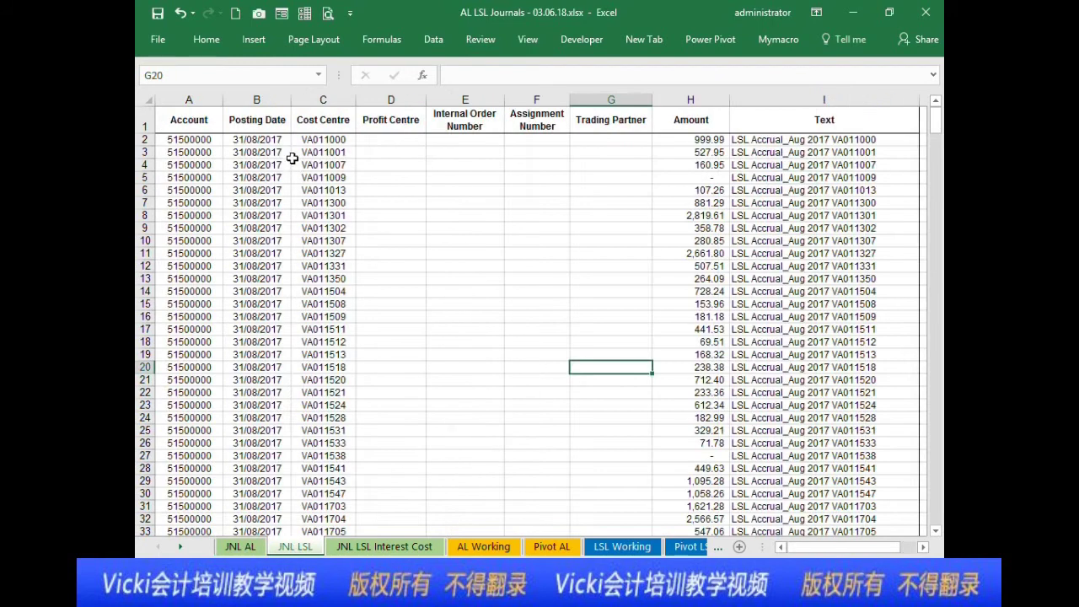
left_click(193, 141)
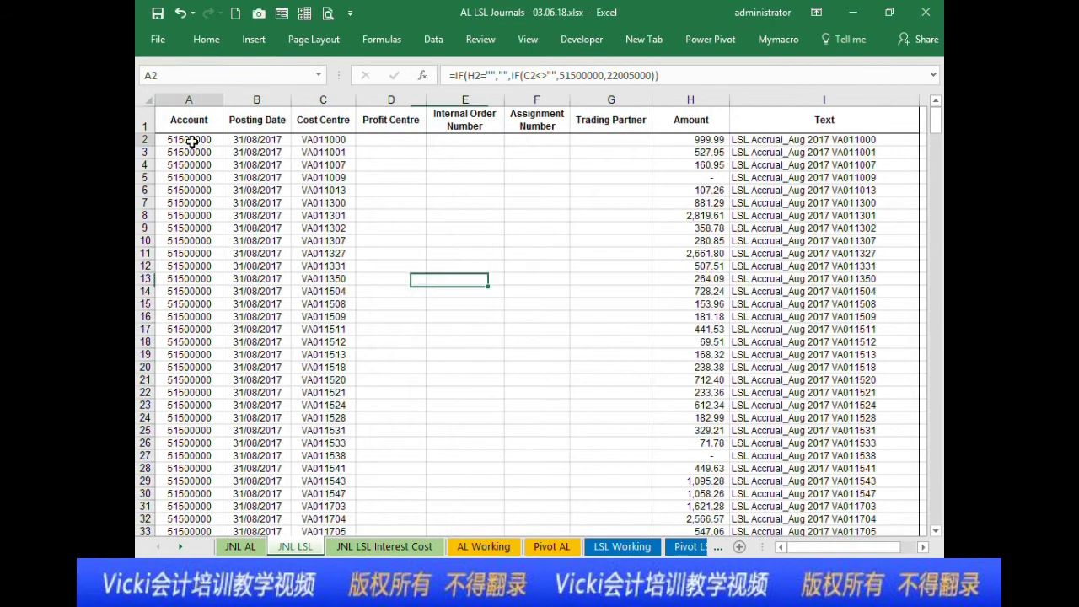
left_click(238, 546)
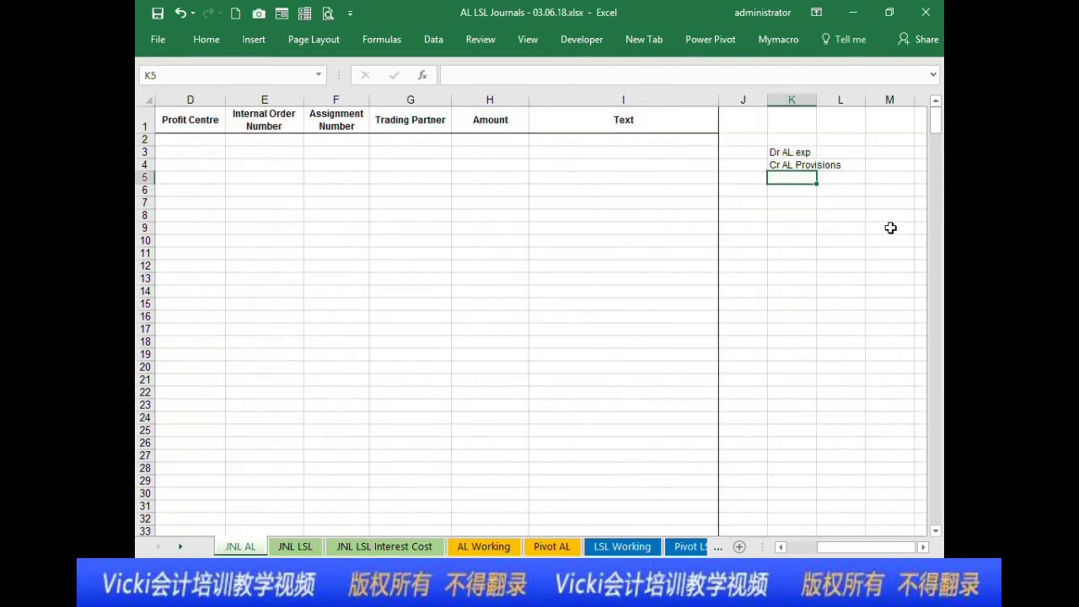
Step: Note the ledger accounts beside the JNL AL table: "PL 50500000" in K5 and "BS 20120000" in K6
type("PL 50500000")
key("Return")
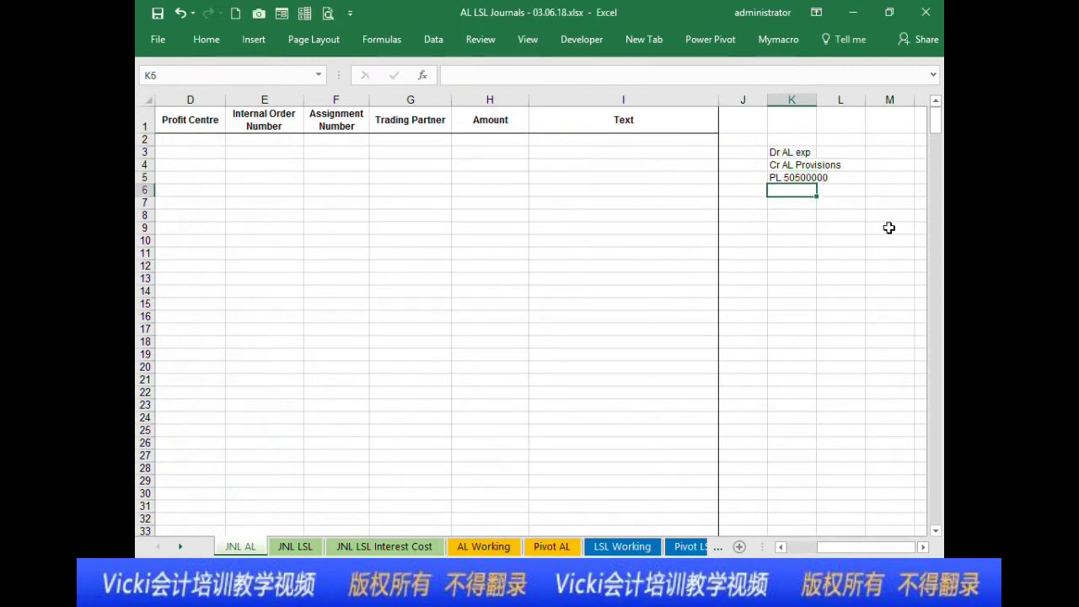
type("BS ")
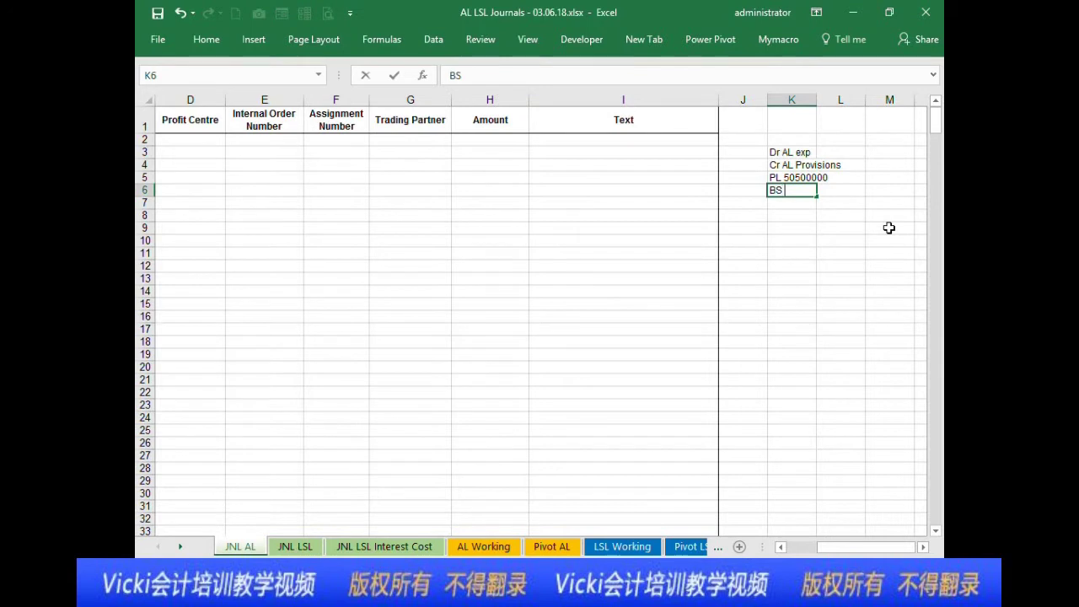
type("20120000")
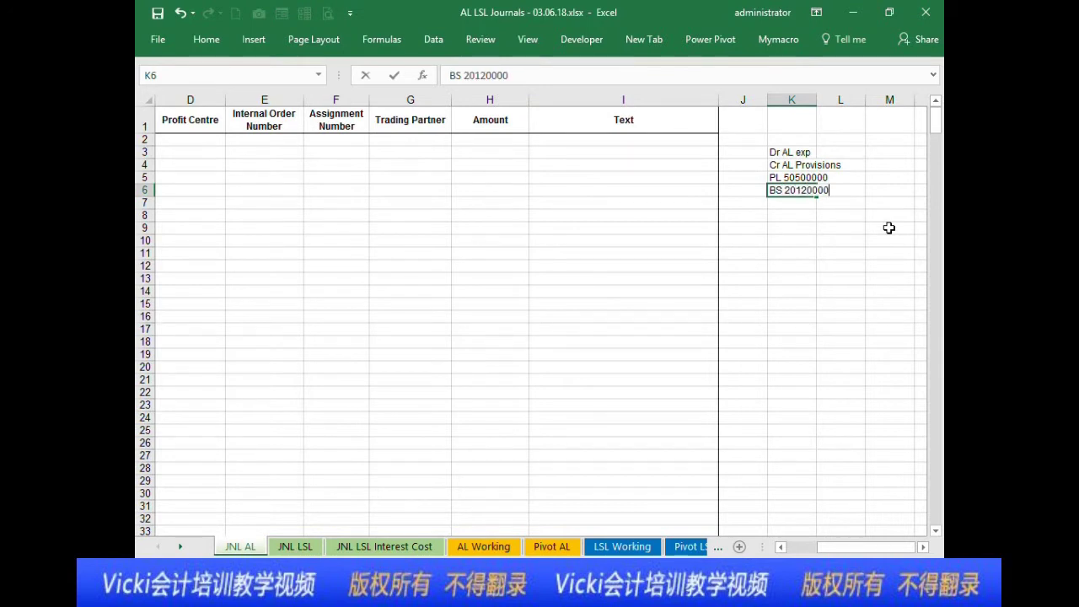
key("Return")
Step: Start the first journal line in row 2 with Account 50500000 and Posting Date 31/8/17
left_click_drag(500, 155, 147, 215)
left_click(200, 140)
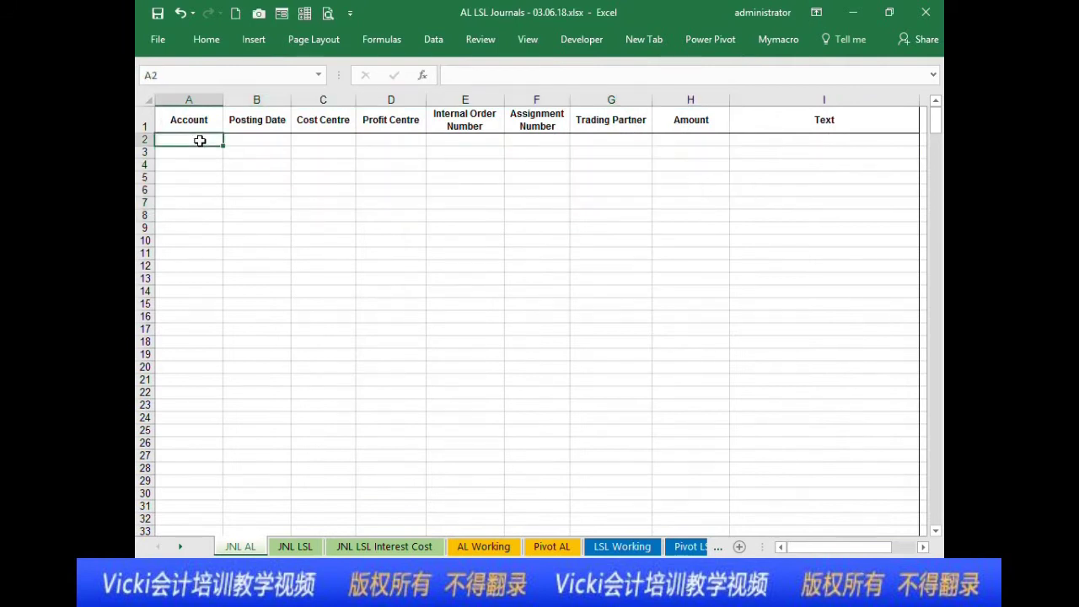
type("50500000")
key("Return")
left_click(229, 140)
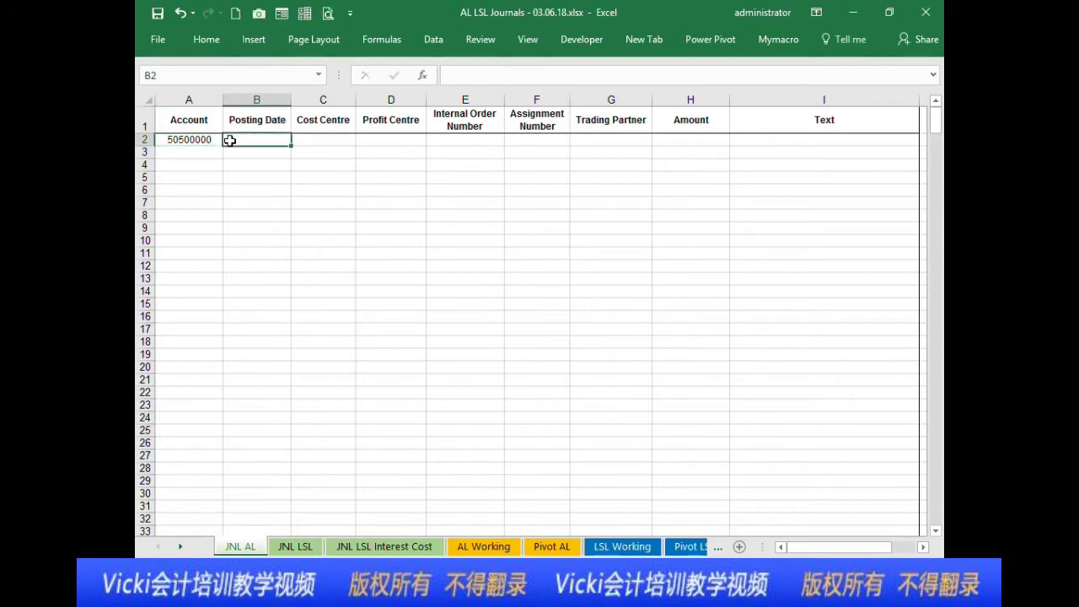
type("31/8.17")
key("BackSpace")
key("BackSpace")
key("BackSpace")
type("/17")
key("Return")
Step: Link the Cost Centre in C2 to the first employee row's Cost Centre on the AL Working sheet
left_click(301, 138)
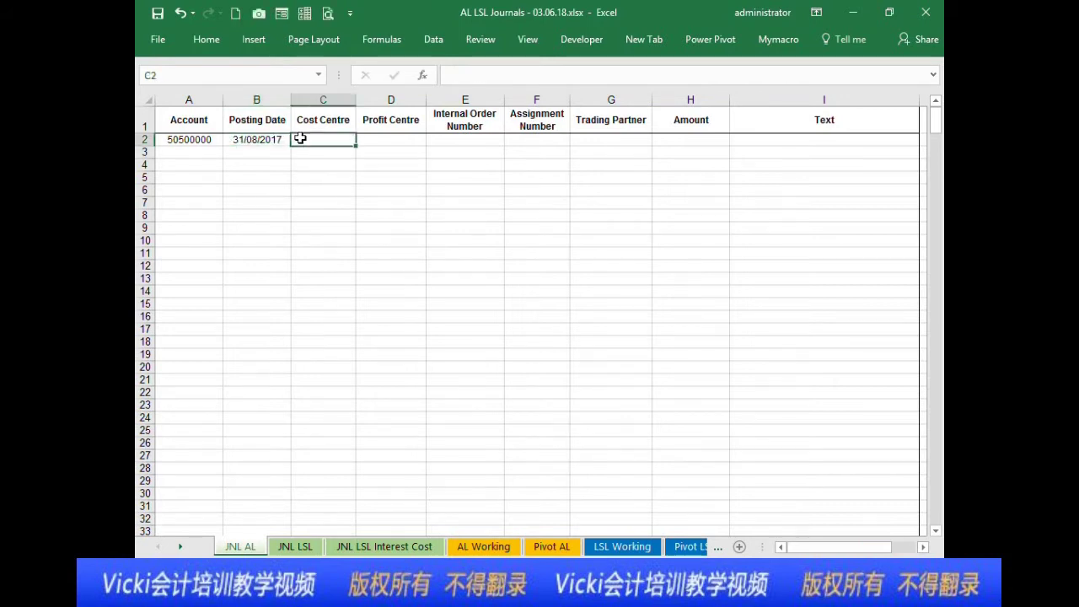
type("=")
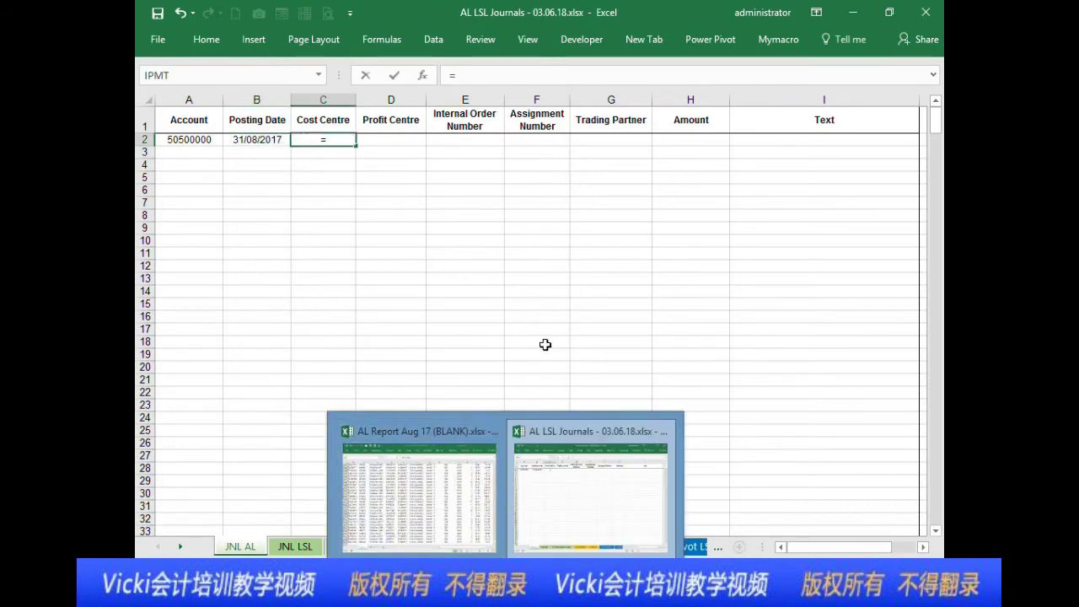
left_click(494, 547)
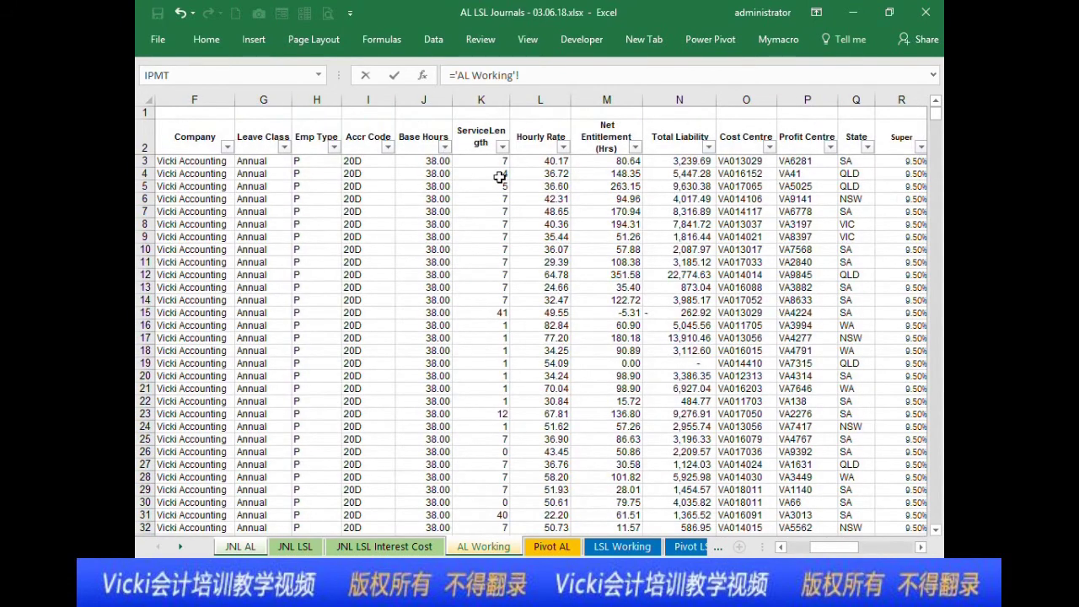
left_click_drag(835, 547, 838, 546)
left_click(668, 165)
key("Return")
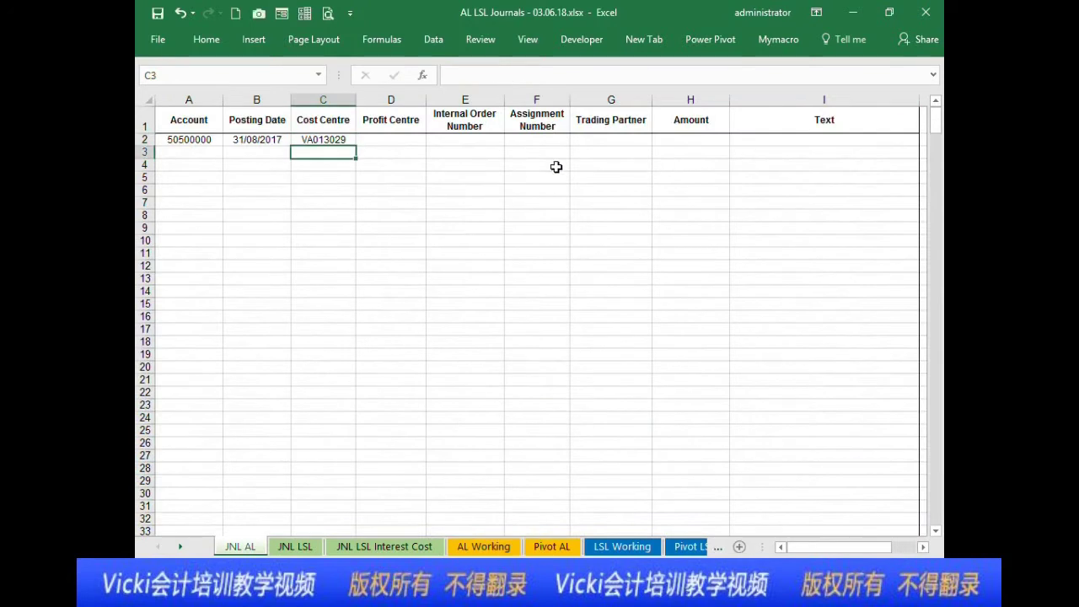
Step: Link the Amount in H2 to the life-to-date total liability including on-costs in V3 of AL Working
left_click(597, 137)
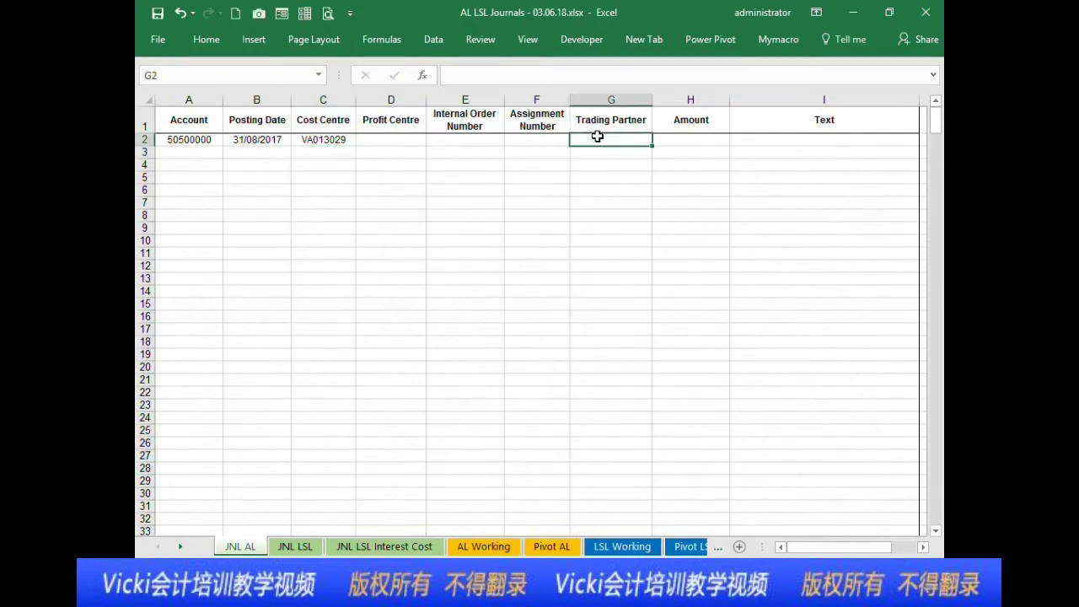
key("Right")
type("=")
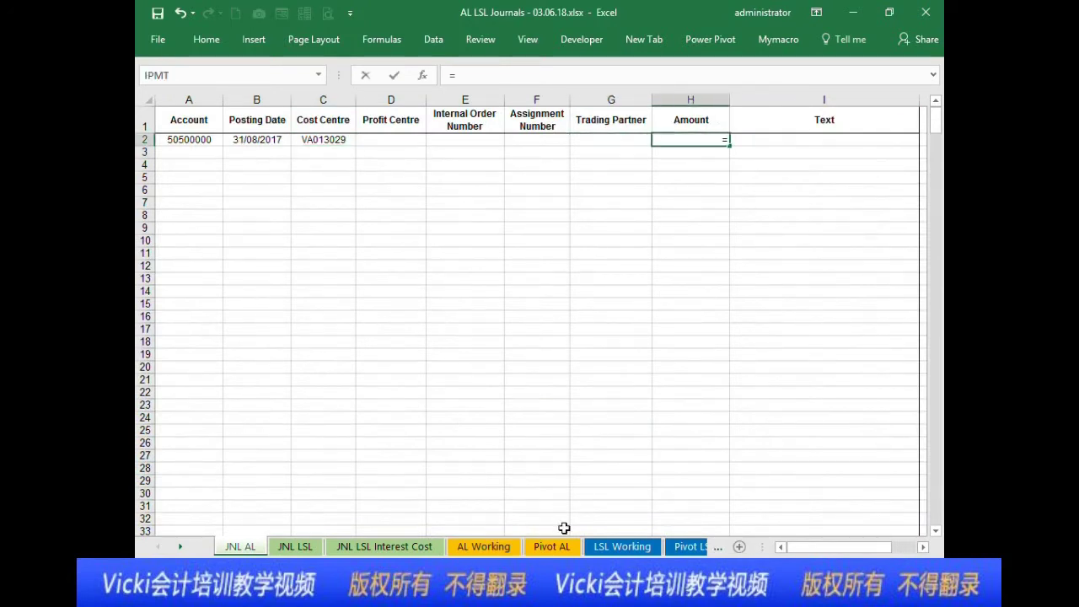
left_click(484, 547)
left_click_drag(847, 548, 879, 552)
left_click(818, 160)
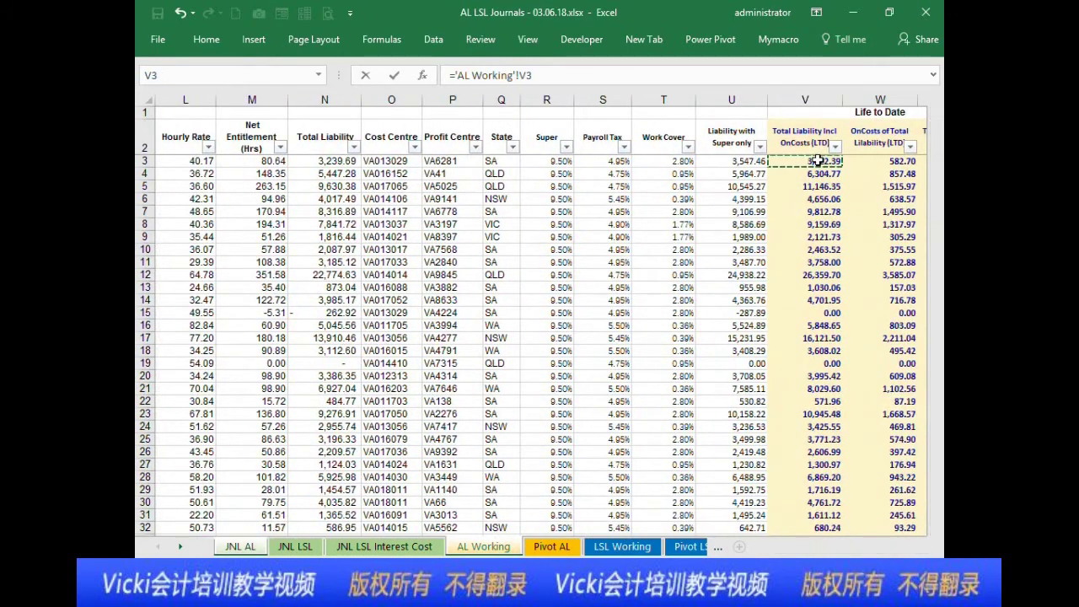
key("Return")
Step: Fill the first journal line down to row 21, repeating Account 50500000 and Posting Date 31/08/2017 unchanged in every row
left_click(772, 140)
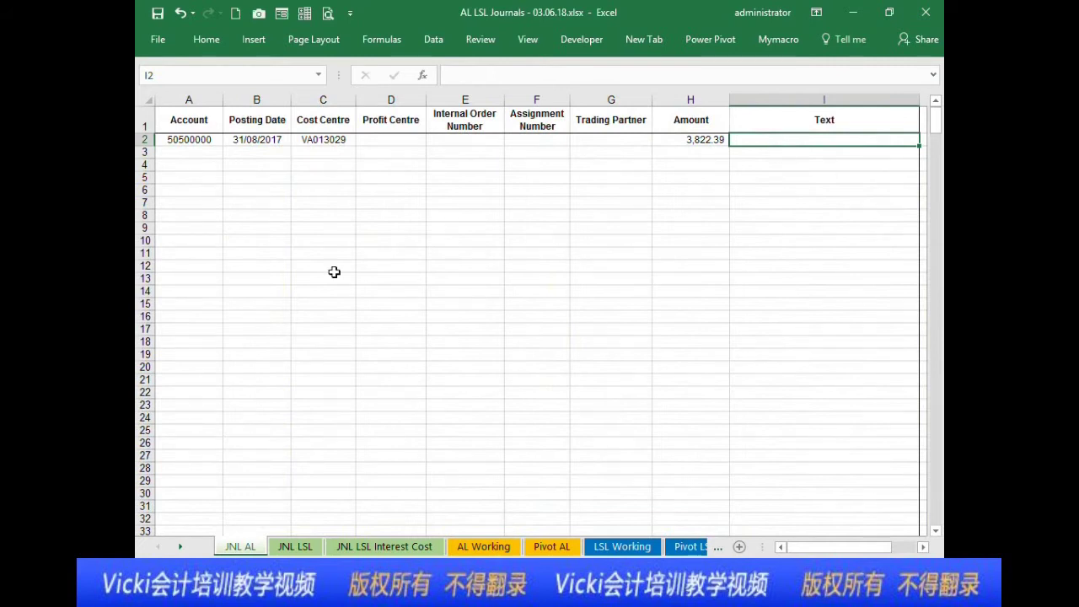
mouse_move(187, 137)
left_mouse_down()
mouse_move(718, 145)
mouse_move(743, 395)
mouse_move(728, 389)
left_mouse_up()
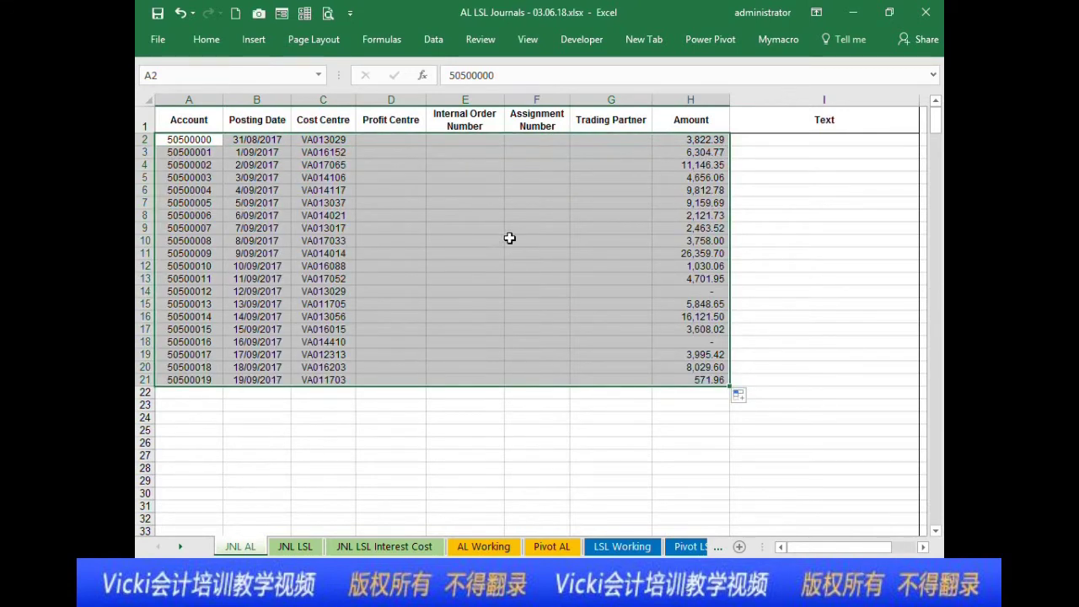
left_click_drag(206, 141, 287, 390)
key("ctrl+c")
left_click(199, 152)
key("ctrl+v")
left_click(216, 141)
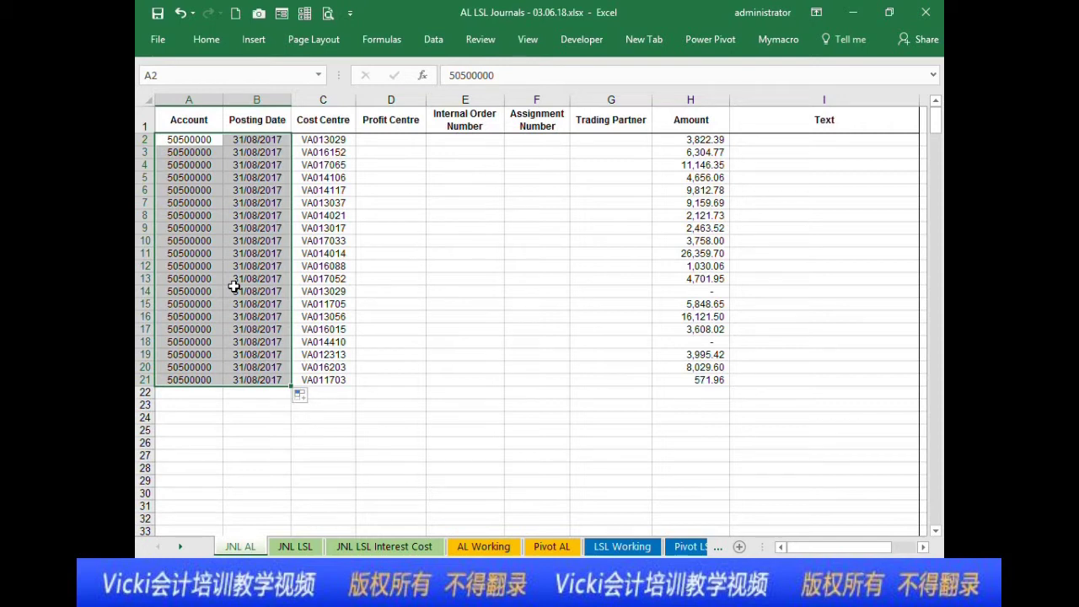
Step: Compare the JNL AL journal lines with the employee-level rows on AL Working
left_click(513, 547)
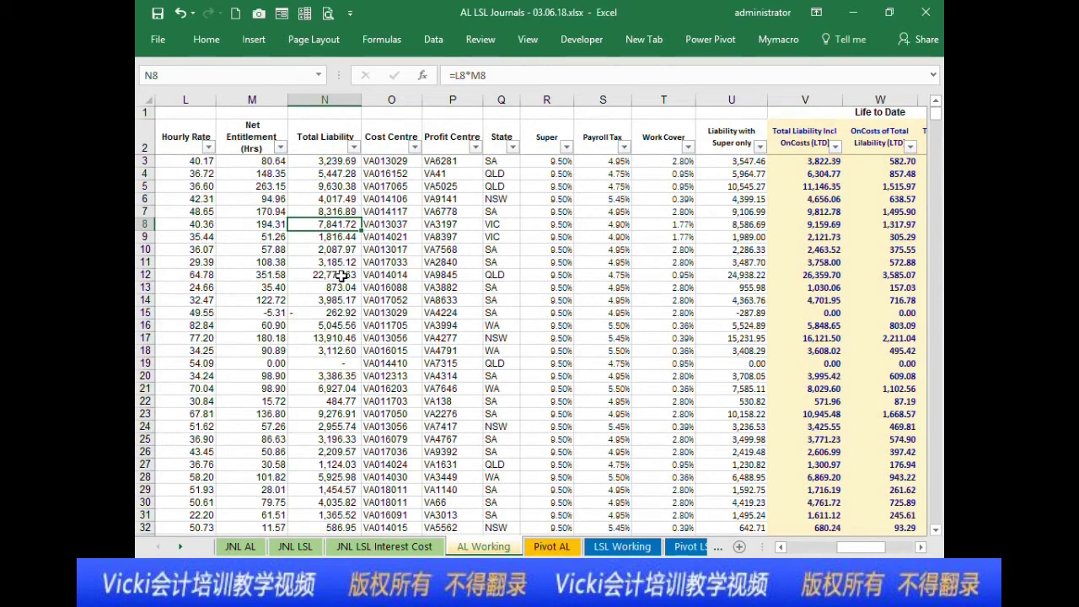
left_click(247, 548)
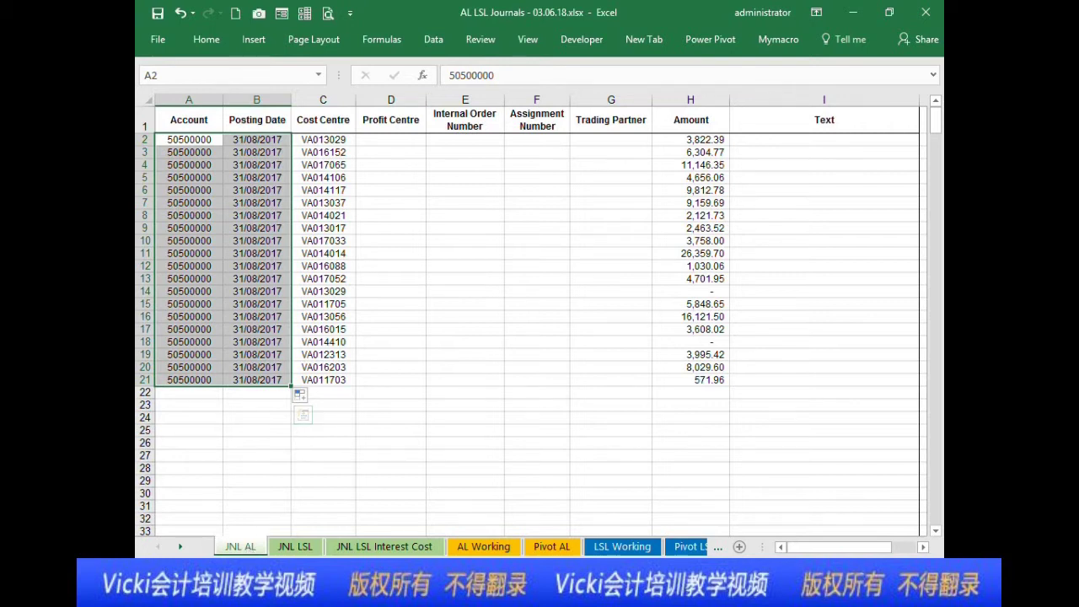
left_click(485, 547)
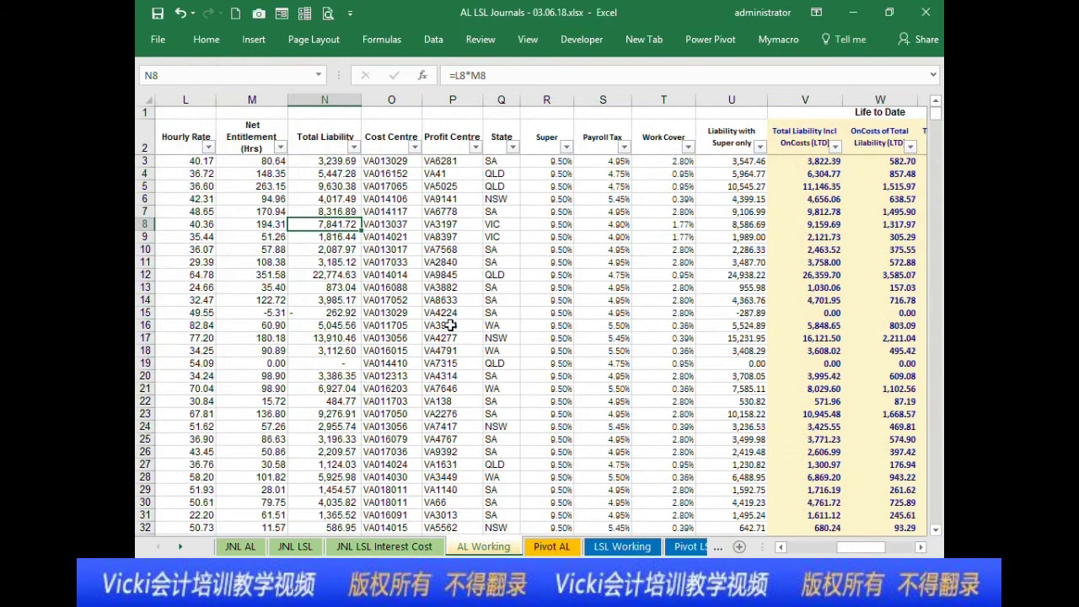
left_click(707, 288)
mouse_move(936, 113)
left_mouse_down()
mouse_move(941, 506)
mouse_move(936, 113)
left_mouse_up()
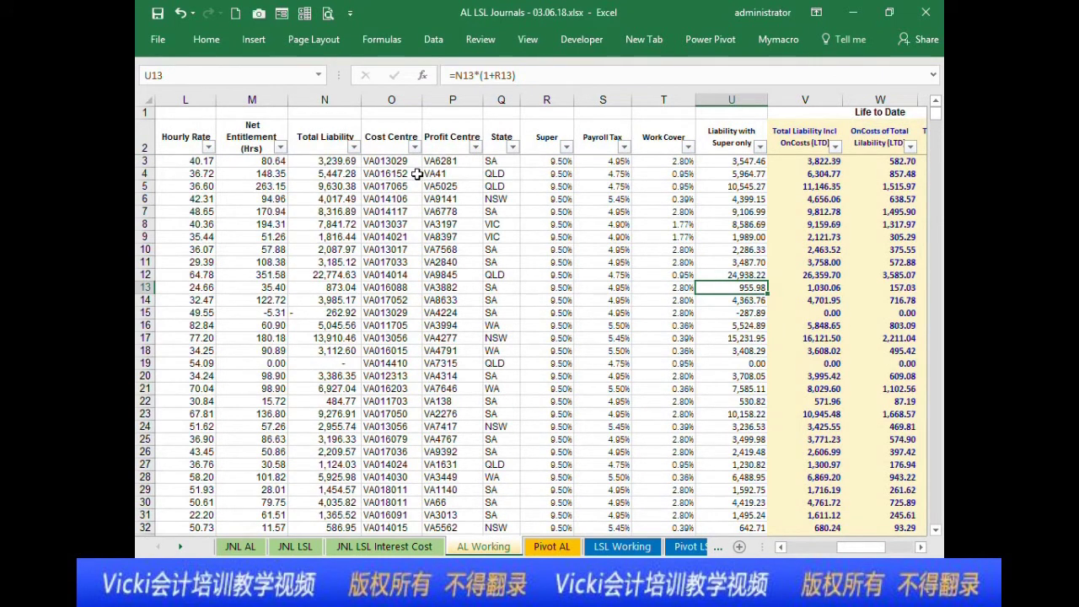
Step: Examine the AL Working rows for cost centre VA011000 with a Cost Centre filter, and restore all cost centres
left_click(414, 147)
left_click(257, 301)
left_click(257, 313)
left_click(320, 448)
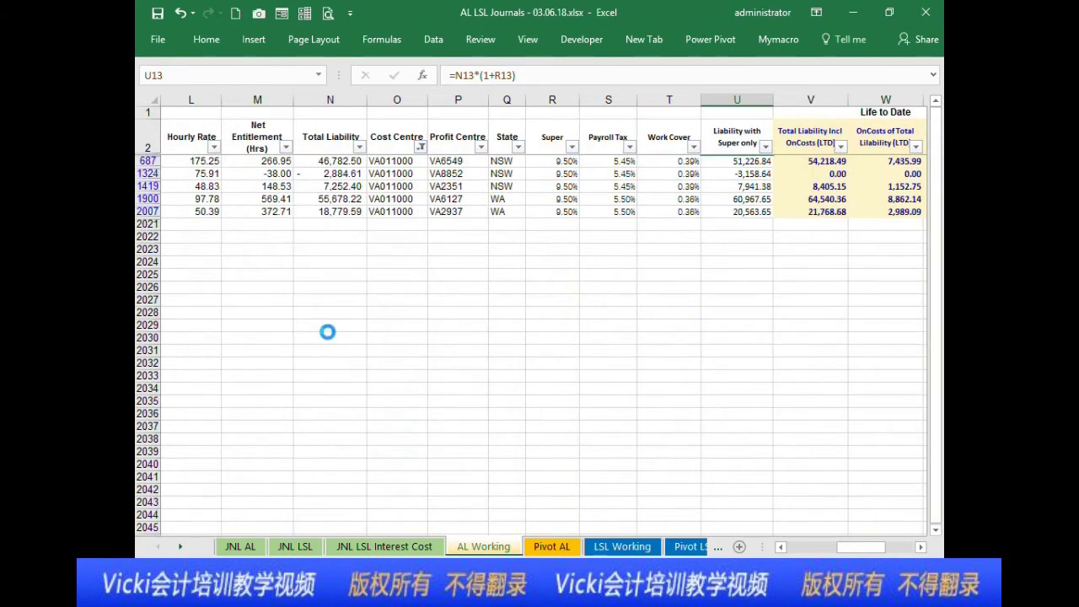
left_click_drag(335, 161, 344, 207)
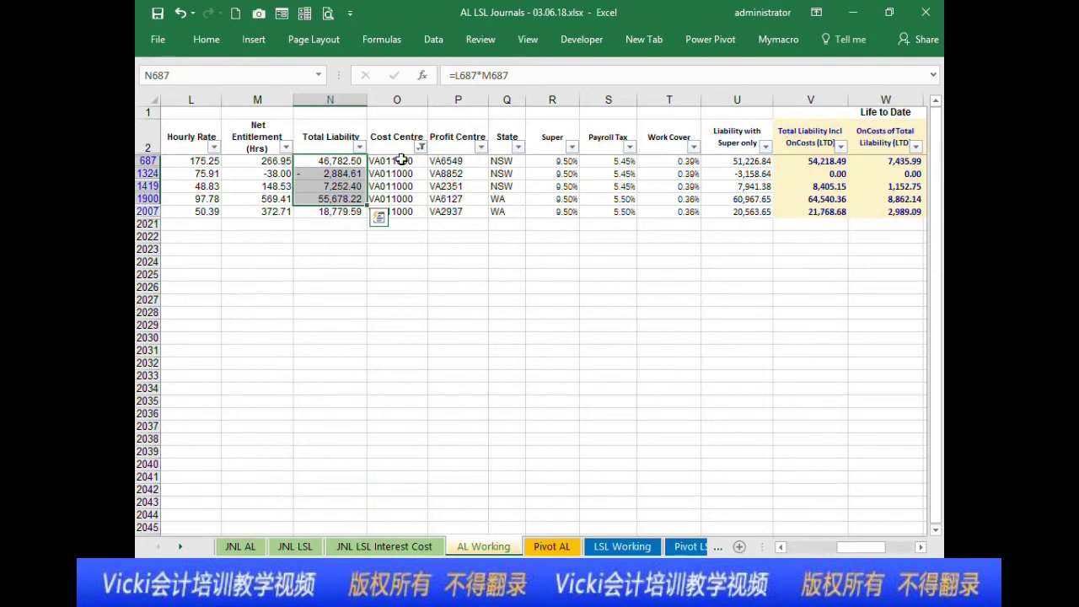
left_click_drag(399, 160, 411, 215)
left_click(413, 212)
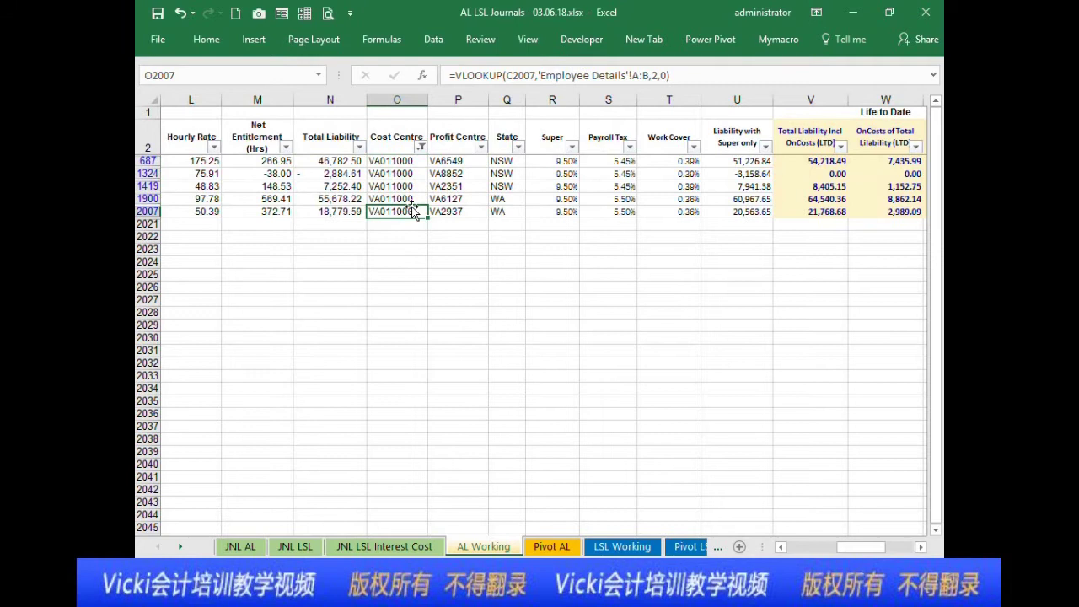
left_click(420, 147)
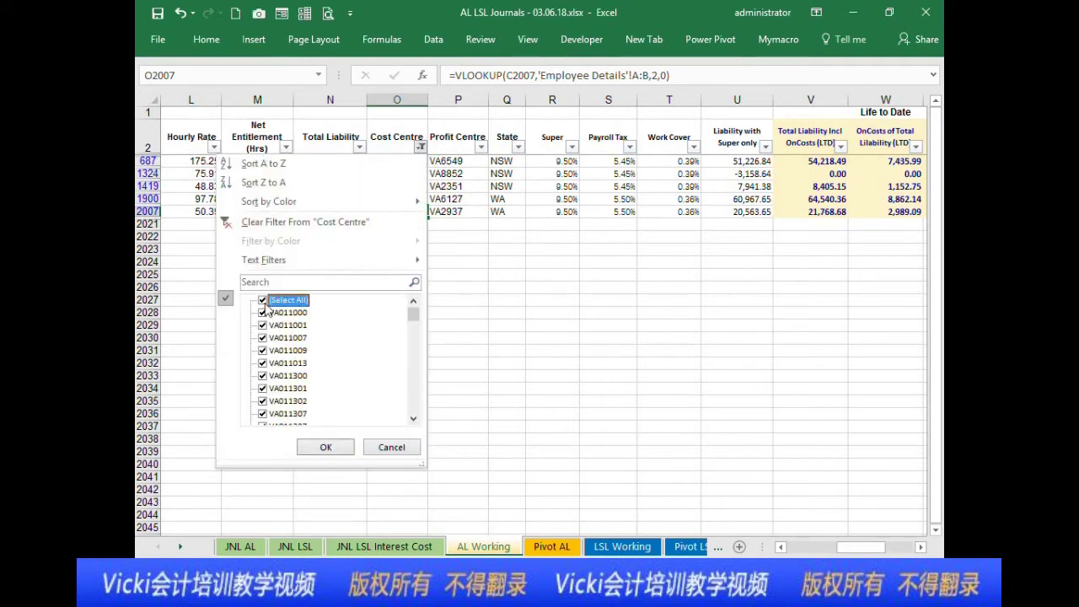
left_click(326, 447)
Step: Create a PivotTable on a new worksheet from the range 'AL Working'!$A$2:$AB$2020
left_click(349, 212)
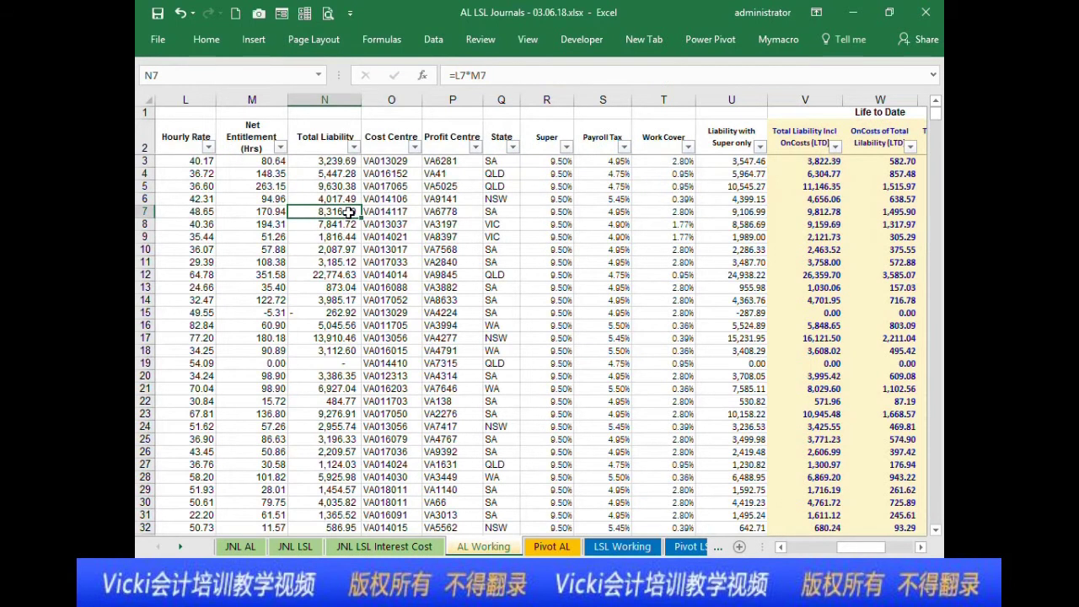
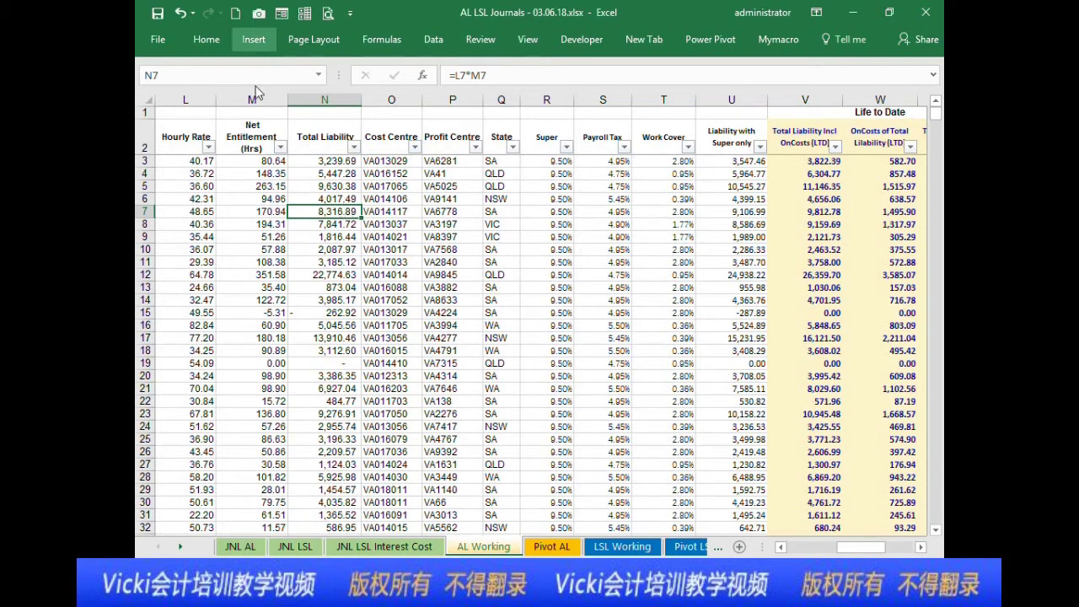
left_click(257, 40)
left_click(162, 78)
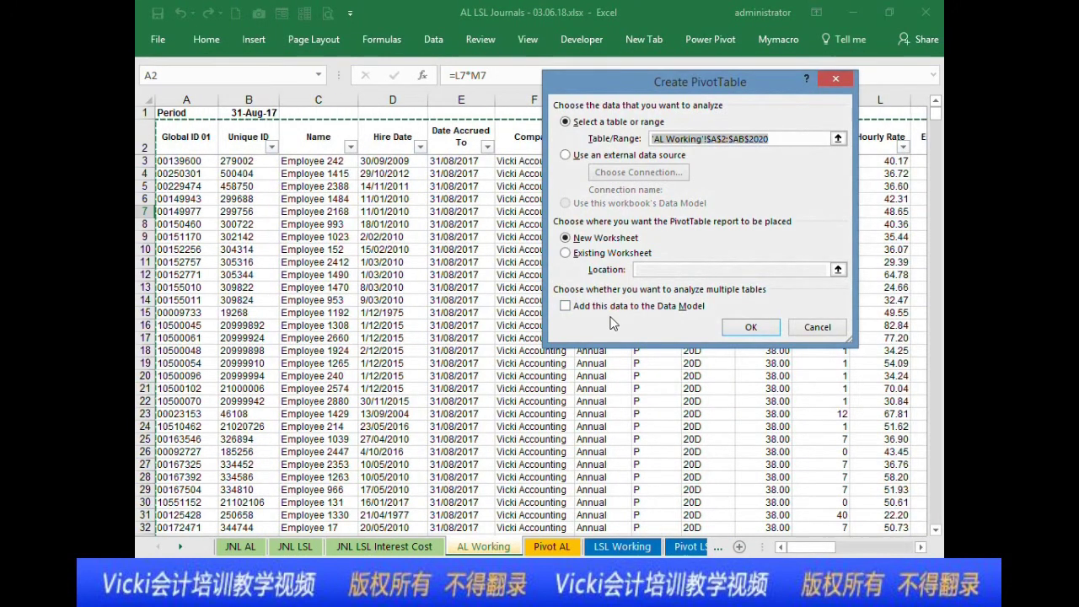
left_click_drag(936, 113, 937, 532)
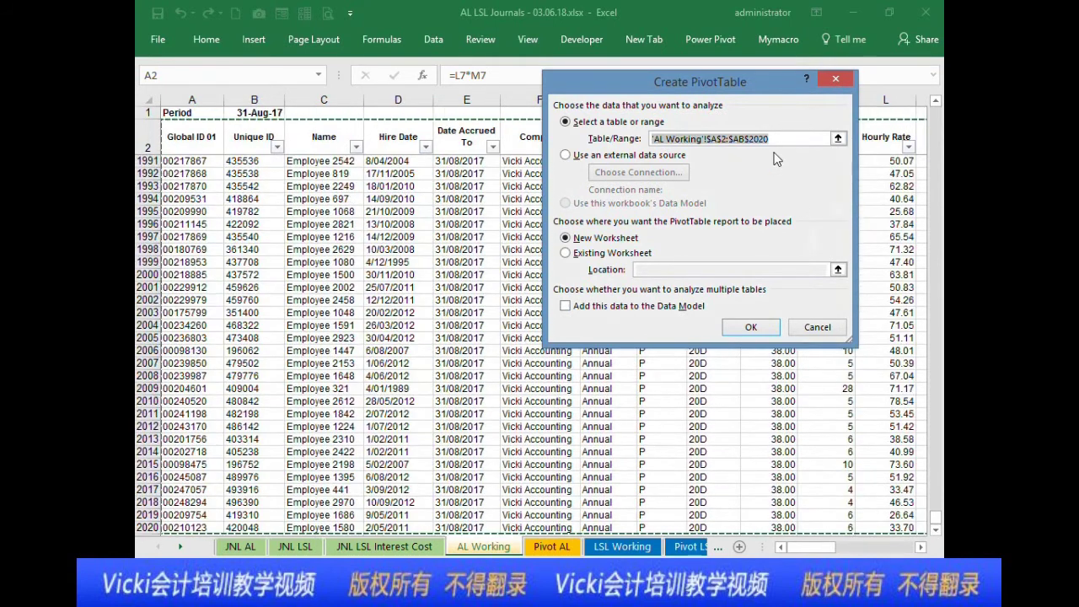
left_click(753, 328)
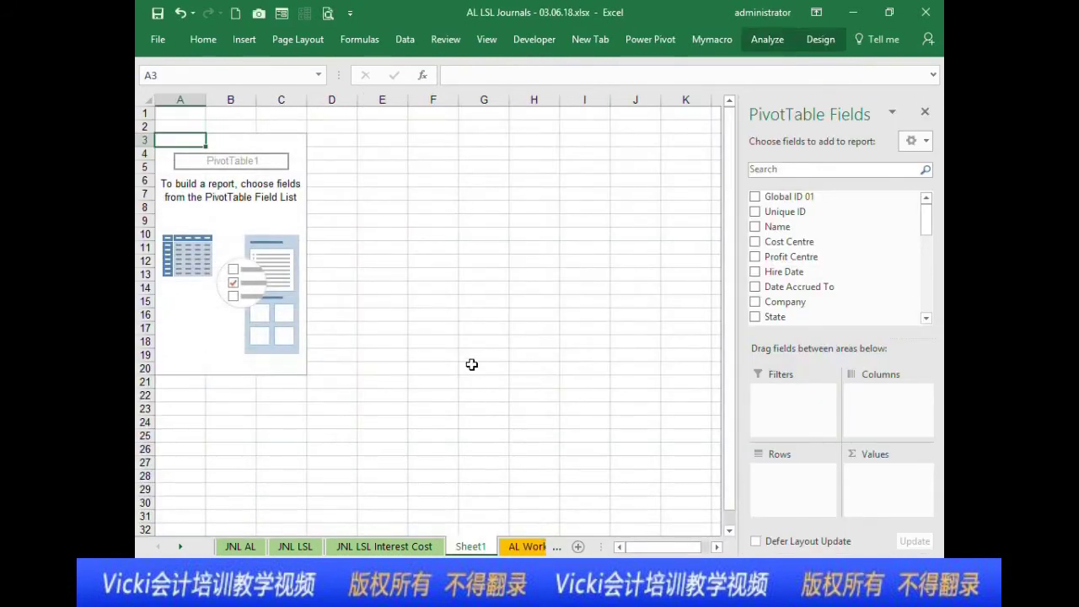
Step: Rename the new PivotTable worksheet as AL Pivot
double_click(463, 548)
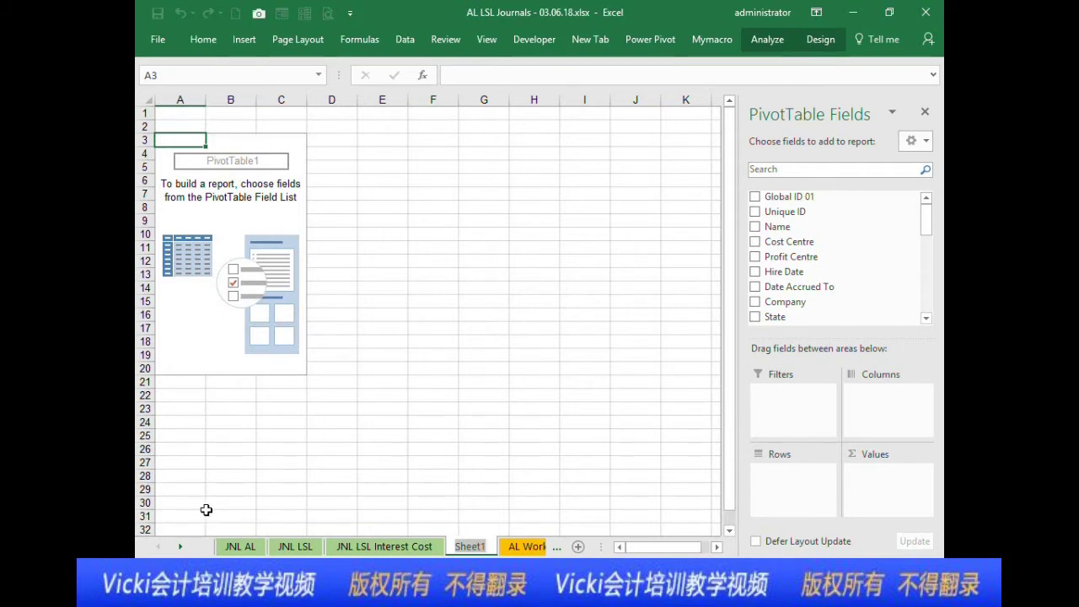
type("Picot")
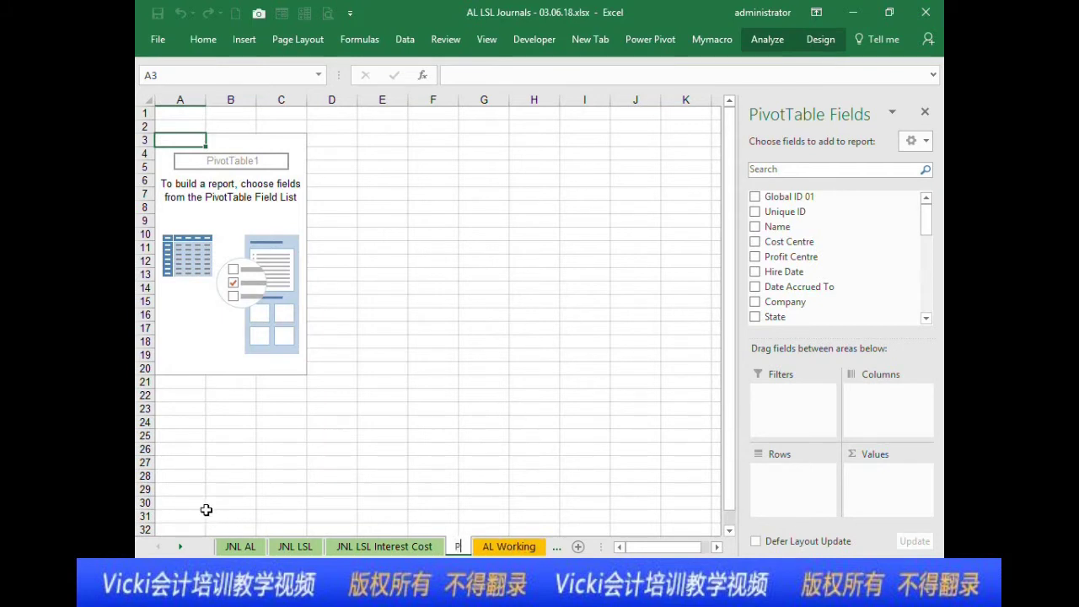
key("BackSpace")
key("BackSpace")
key("BackSpace")
type("vot AL")
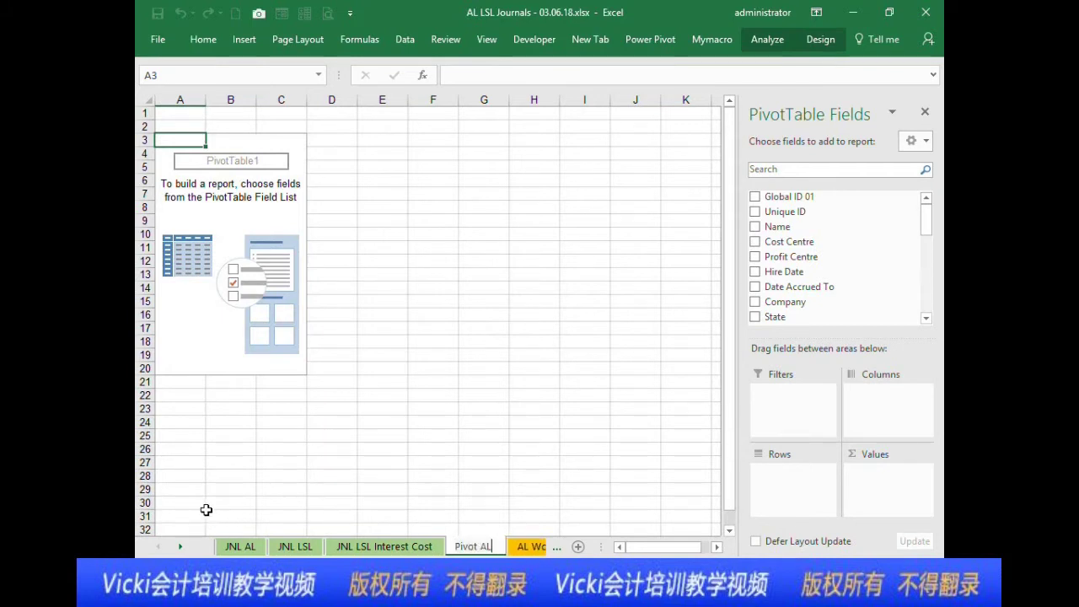
key("Return")
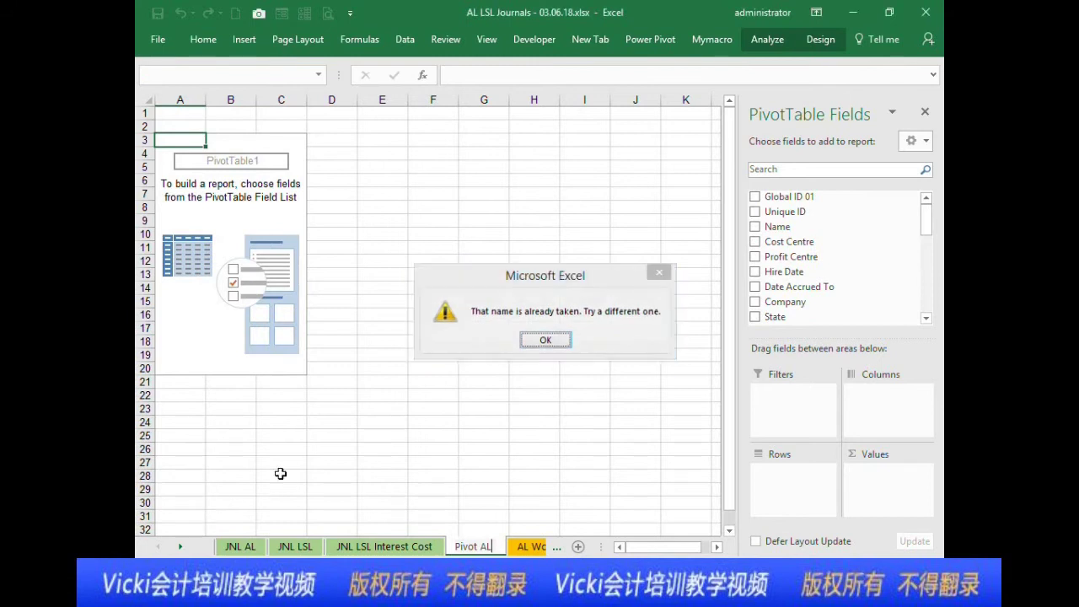
key("Return")
type("AL Pivot")
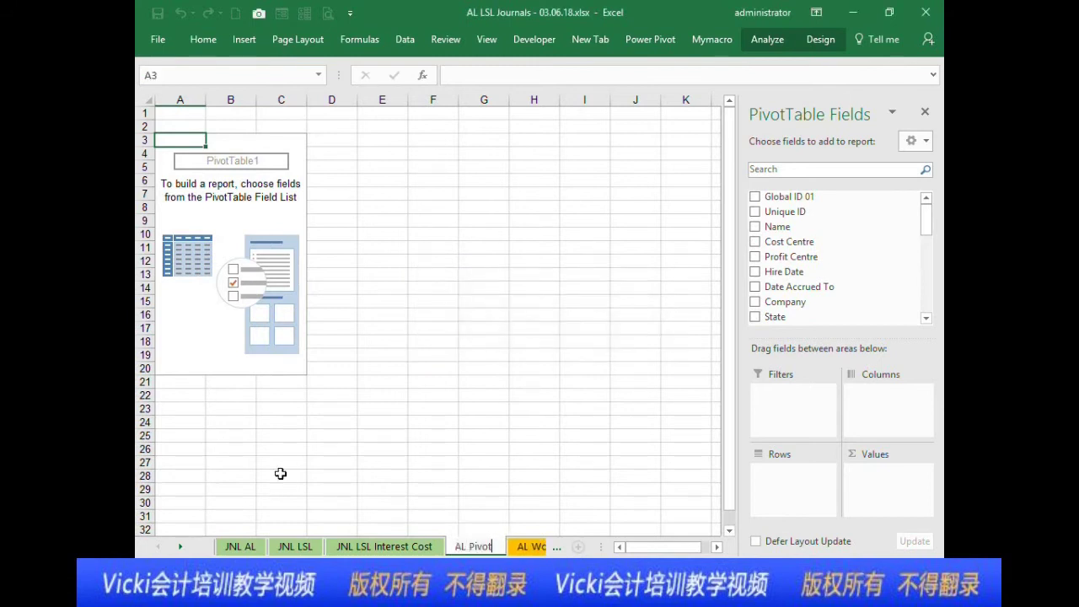
key("Return")
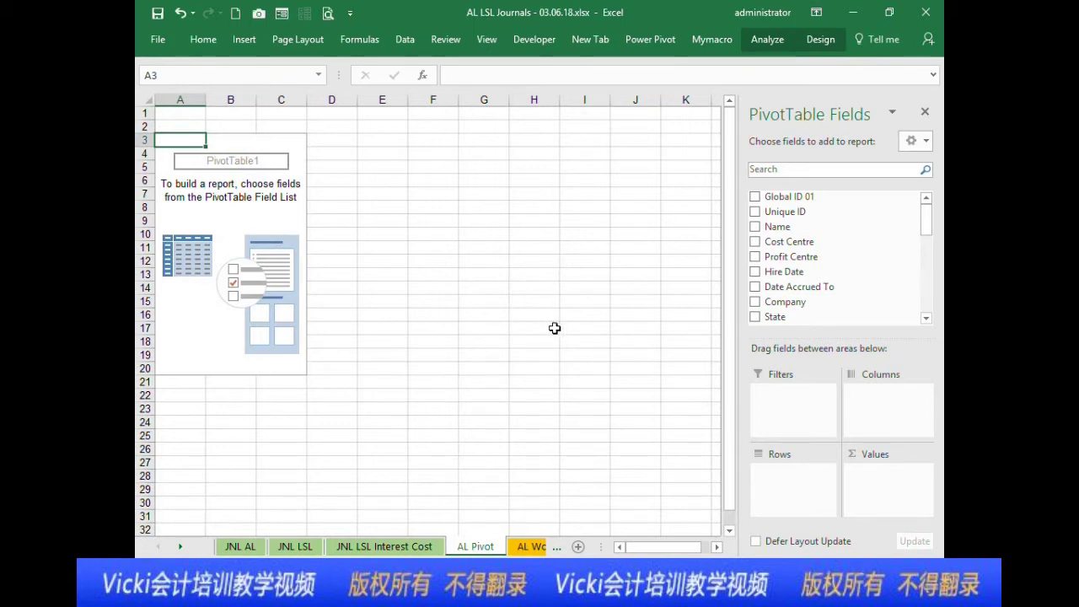
Step: Lay out the PivotTable with Cost Centre as rows and the sum of Total Liability Incl OnCosts (LTD) as values
left_click_drag(786, 244, 783, 481)
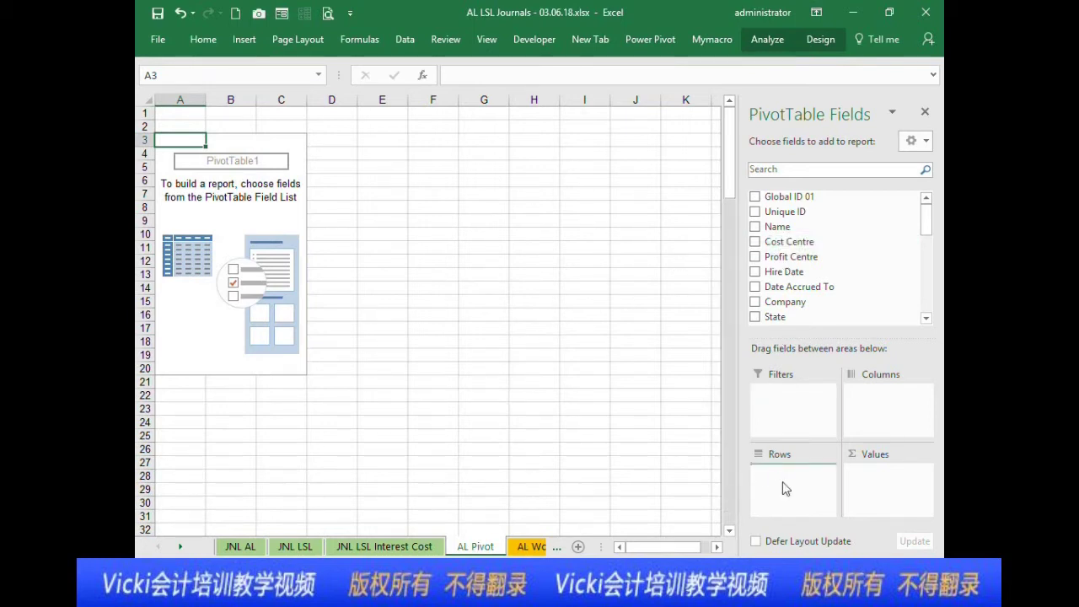
left_click_drag(929, 211, 944, 268)
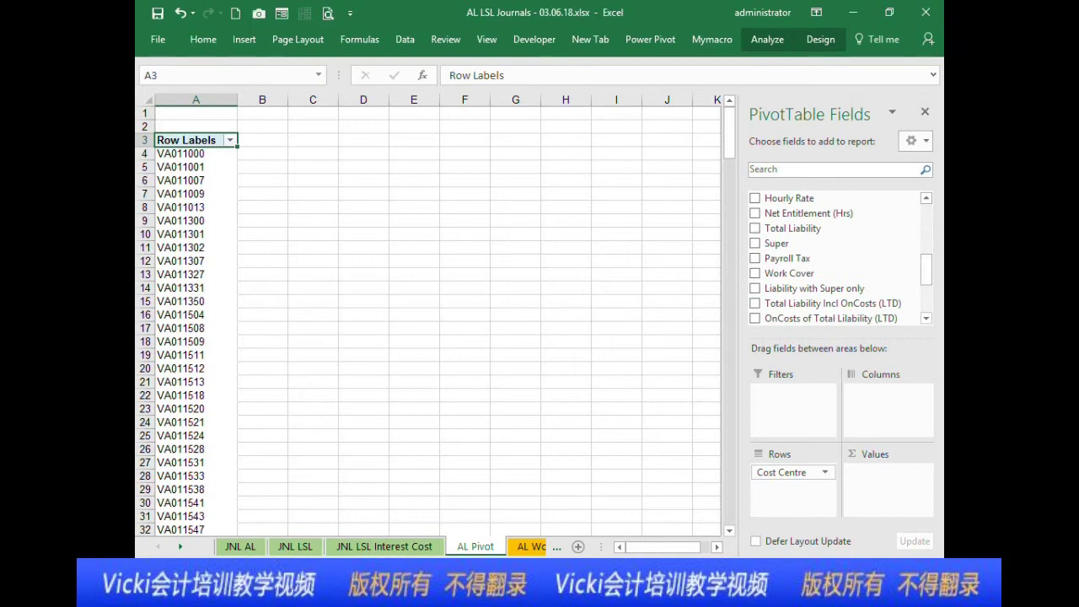
left_click(180, 547)
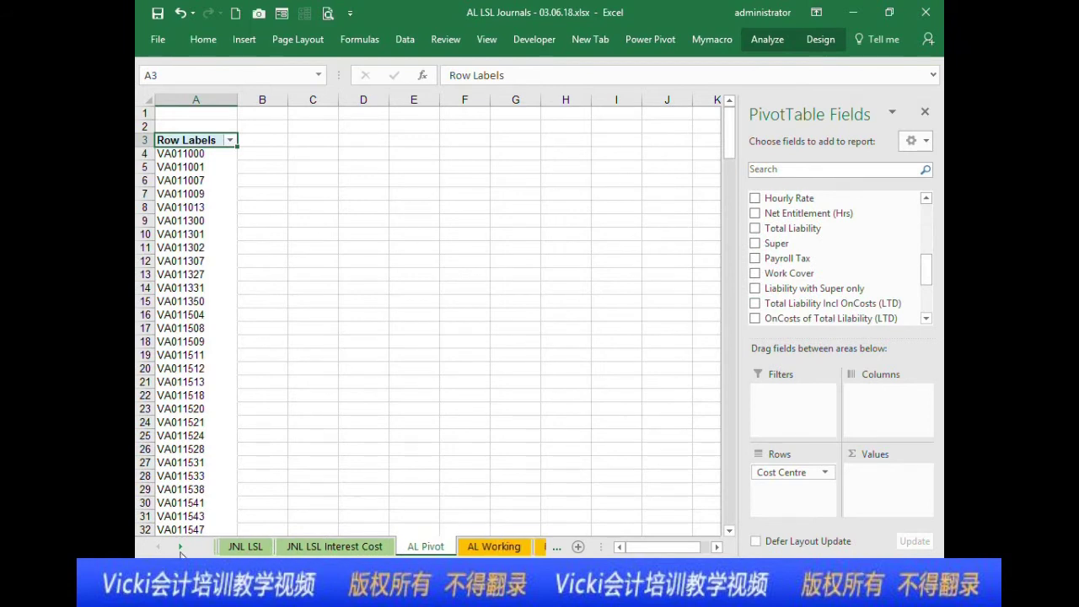
left_click(492, 546)
left_click_drag(629, 189, 750, 210)
left_click_drag(822, 199, 918, 218)
left_click(811, 186)
left_click(812, 101)
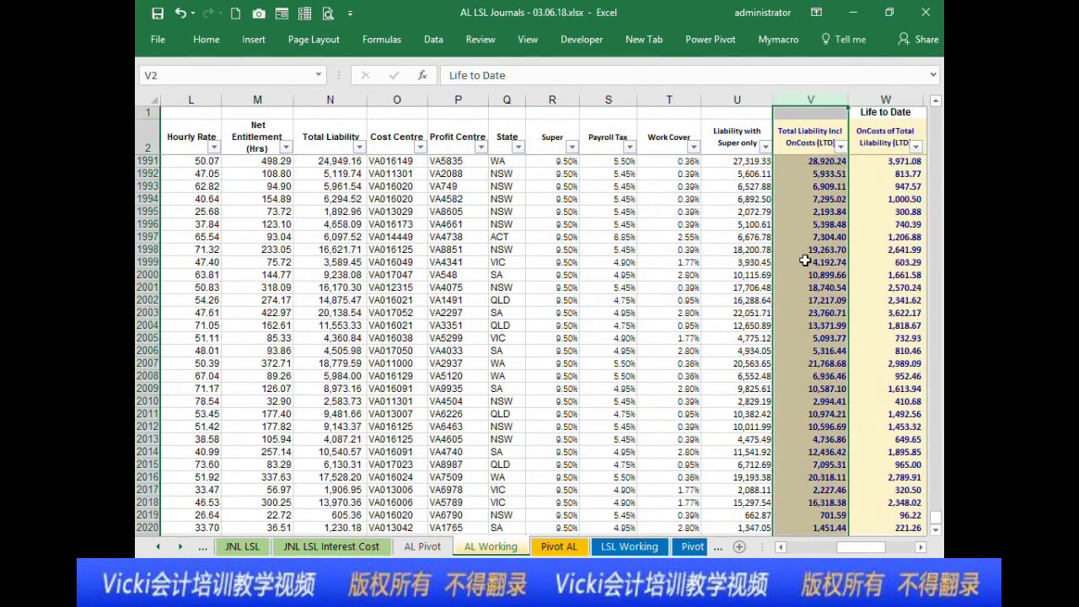
left_click(807, 140)
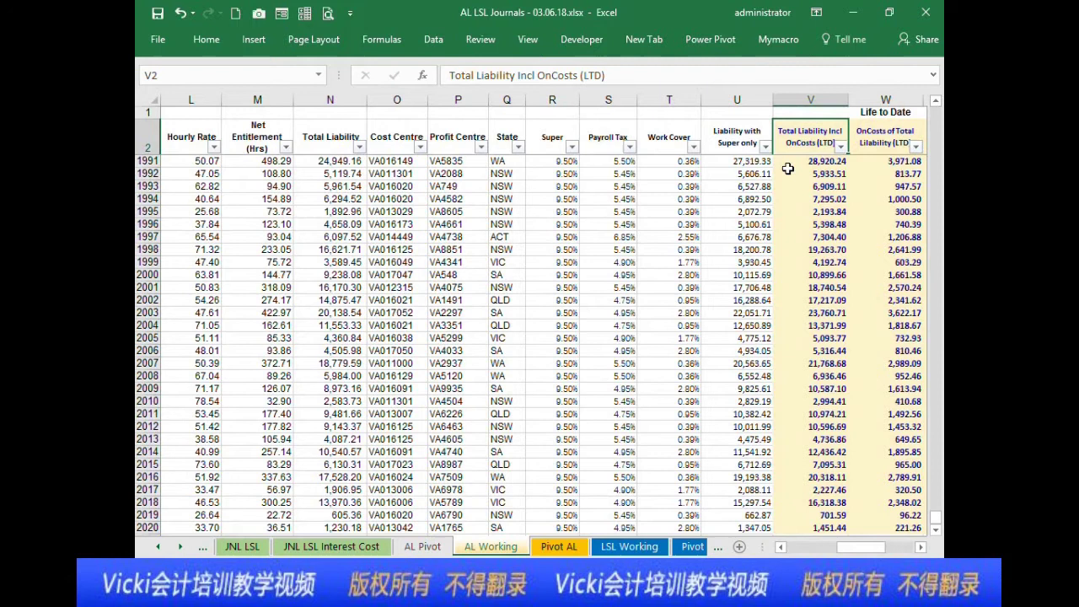
left_click(420, 546)
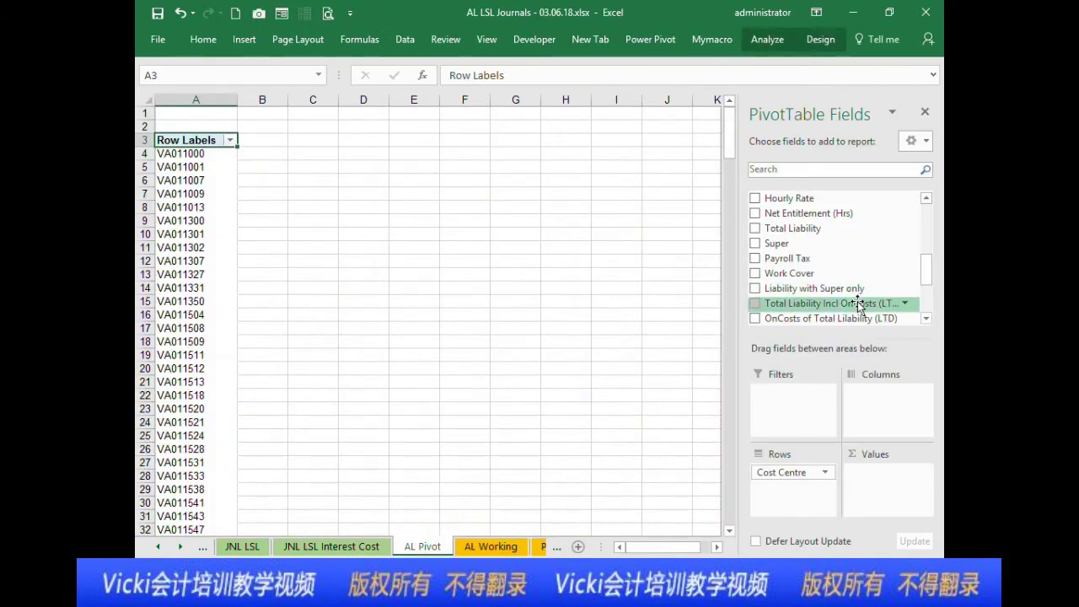
left_click_drag(858, 303, 886, 476)
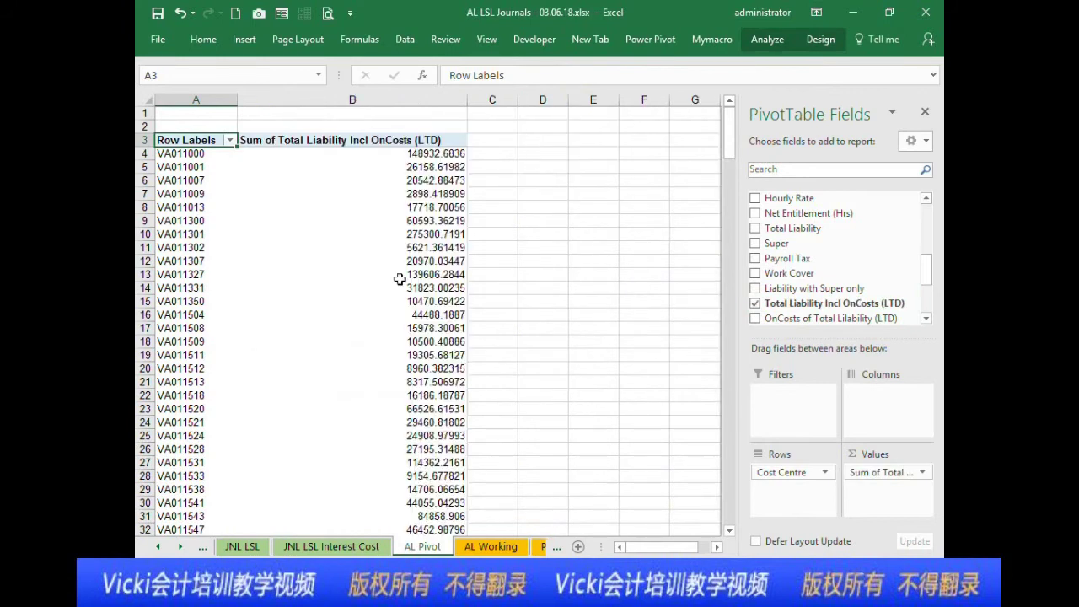
Step: Narrow column B on the AL Pivot sheet
left_click(410, 248)
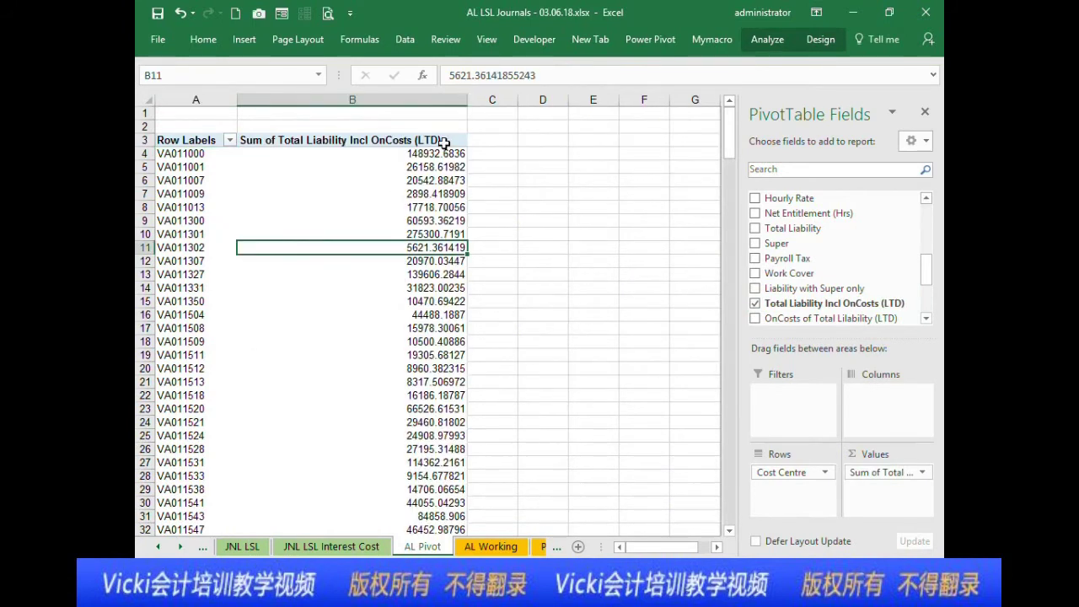
left_click_drag(466, 104, 363, 105)
left_click(331, 207)
scroll(331, 211, "down", 8)
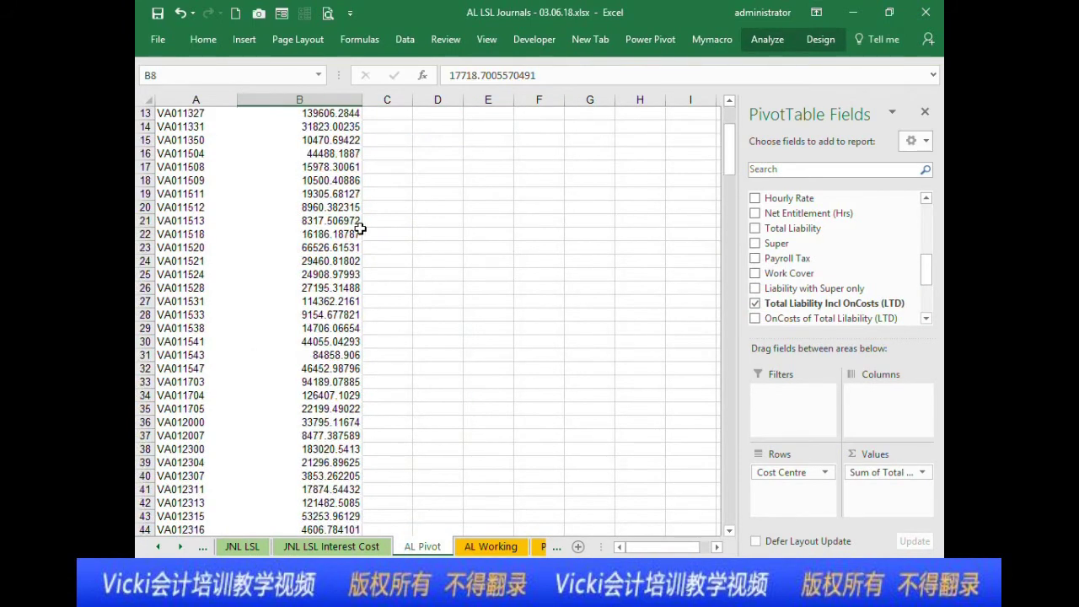
left_click_drag(731, 190, 717, 139)
Step: Format the PivotTable's liability sums as Number with 2 decimal places and a 1000 separator
right_click(360, 244)
left_click(368, 271)
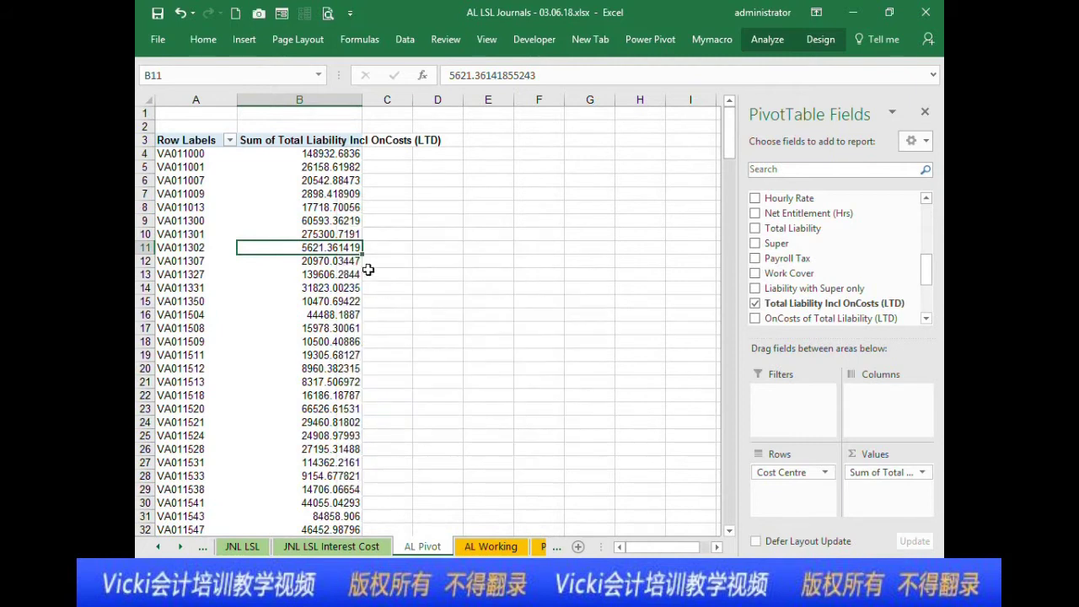
left_click(221, 201)
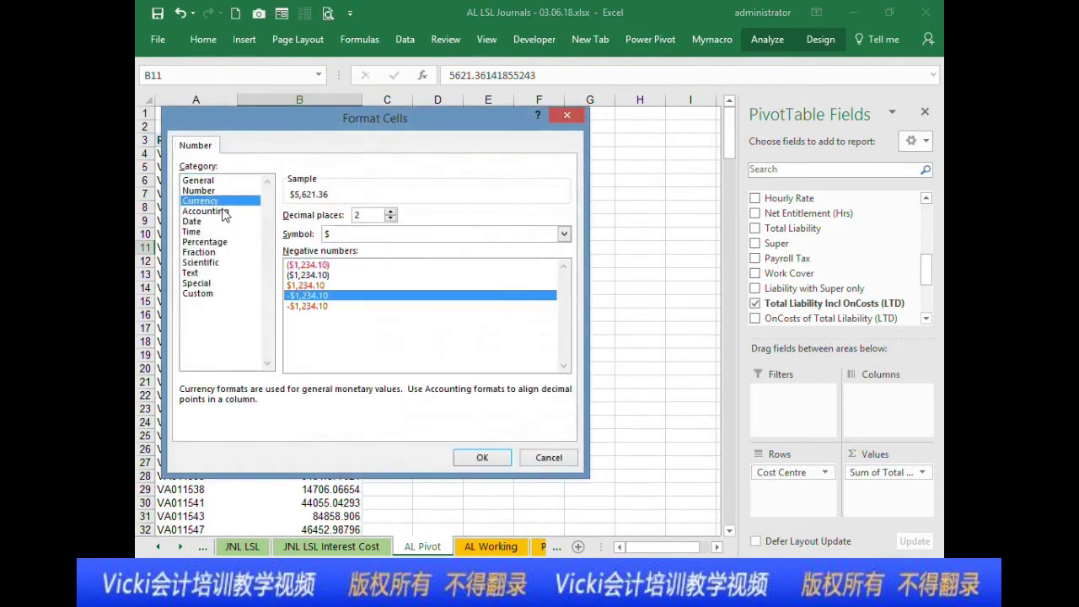
left_click(221, 191)
left_click(333, 237)
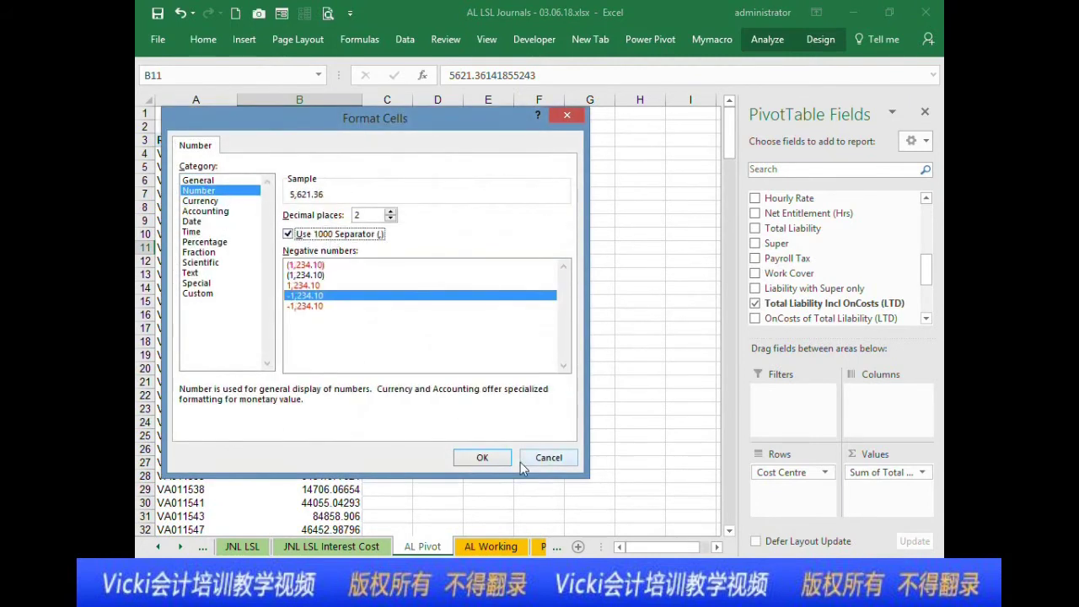
left_click(482, 457)
left_click(383, 220)
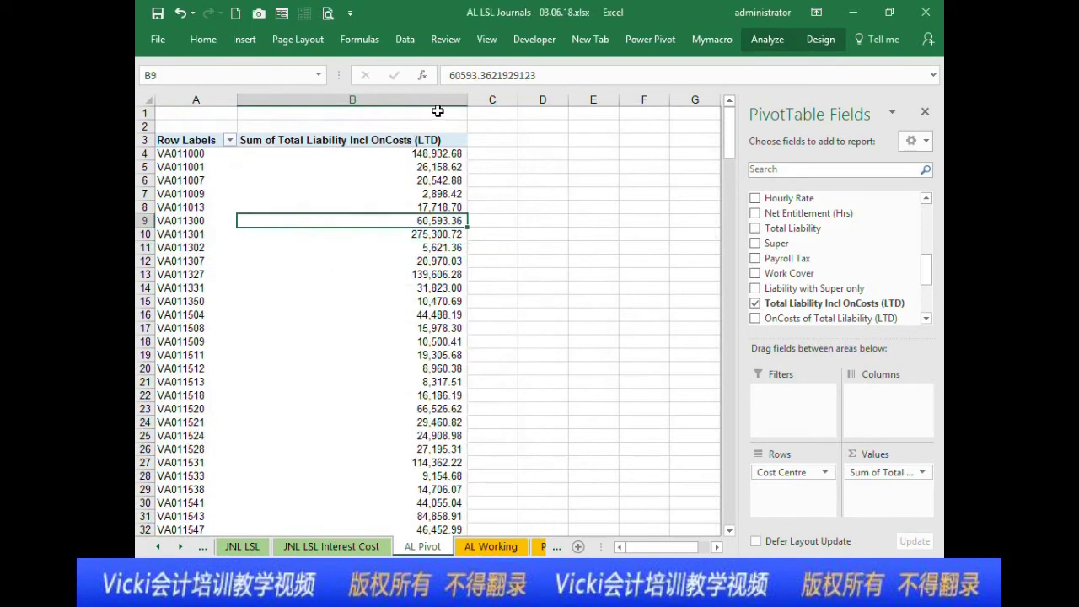
Step: Look over the liability sums by cost centre in the PivotTable
key("Down")
key("Down")
key("Down")
key("Down")
key("Down")
key("Down")
key("Down")
key("Down")
key("Down")
key("Down")
key("Down")
left_click(543, 355)
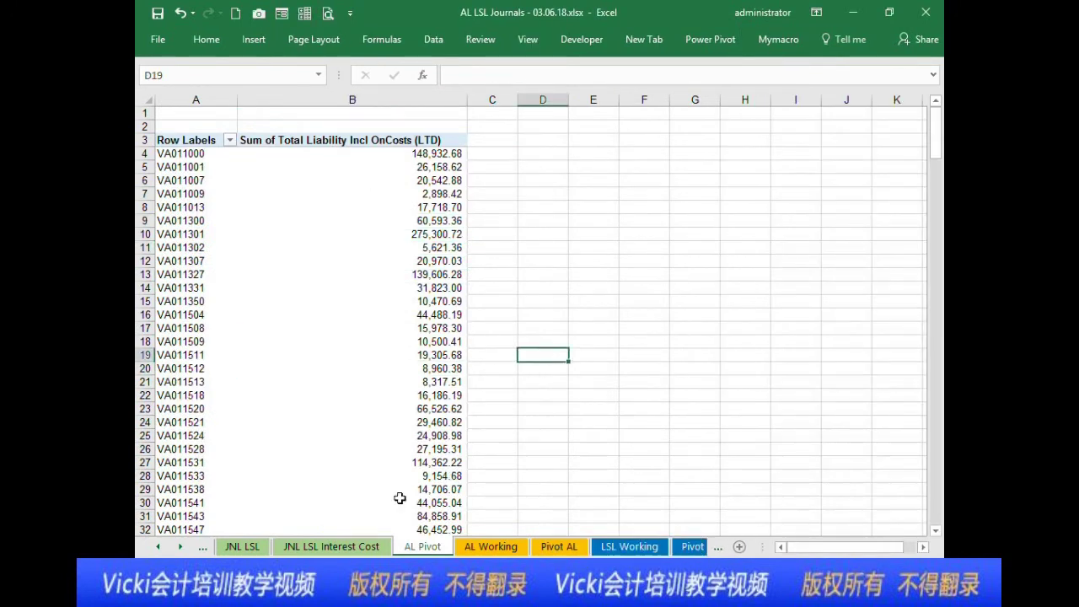
Step: Link the first Cost Centre cell, C2 on JNL AL, to the first PivotTable row label with ='AL Pivot'!A4
left_click(157, 548)
left_click(230, 548)
left_click(279, 180)
key("Up")
key("Up")
key("Up")
left_click(205, 141)
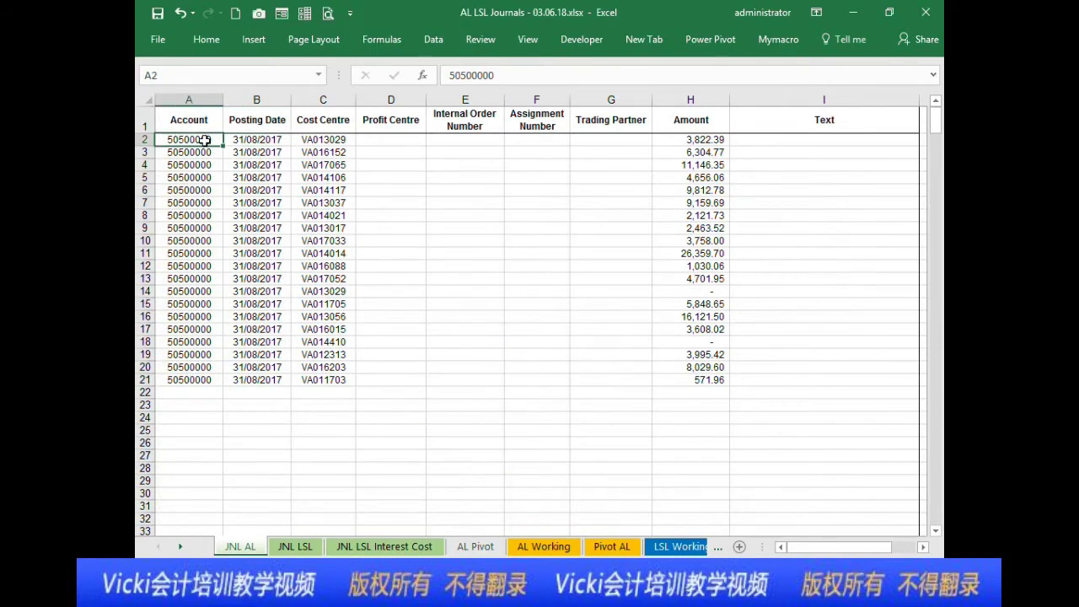
left_click(314, 139)
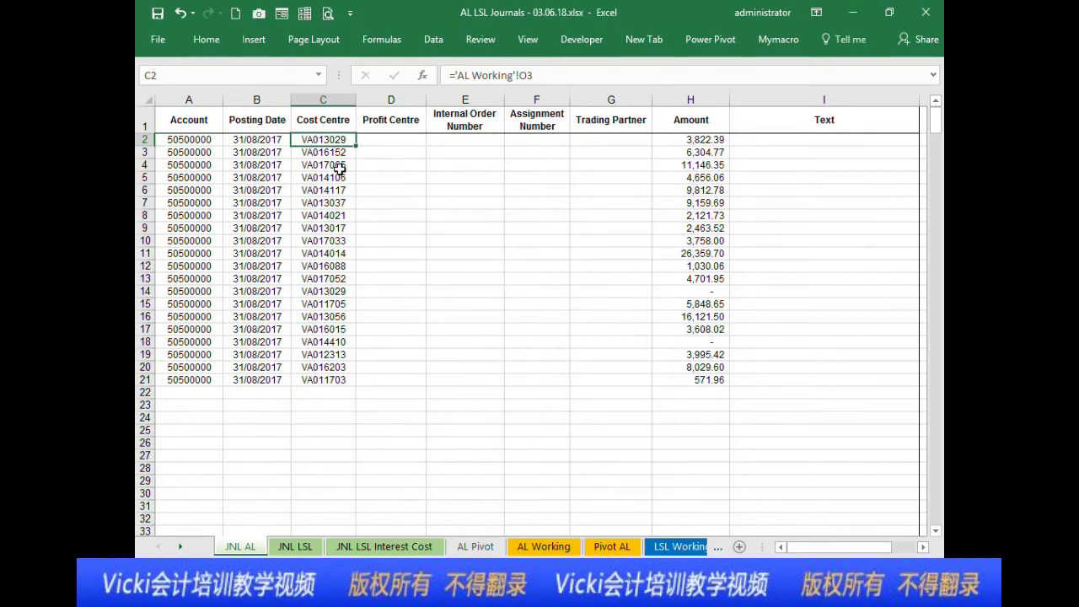
type("=")
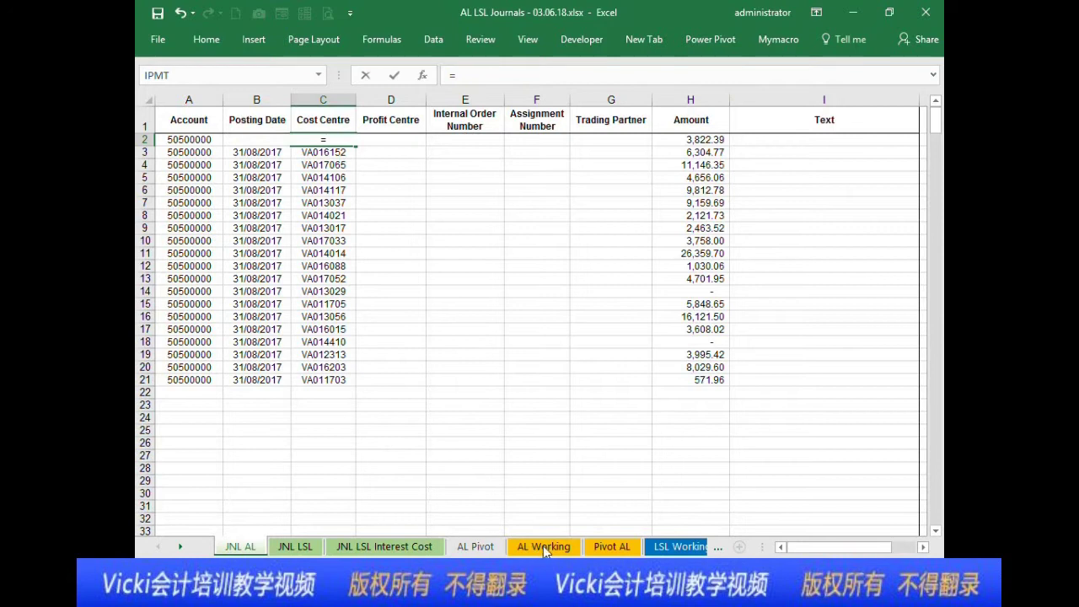
left_click(475, 546)
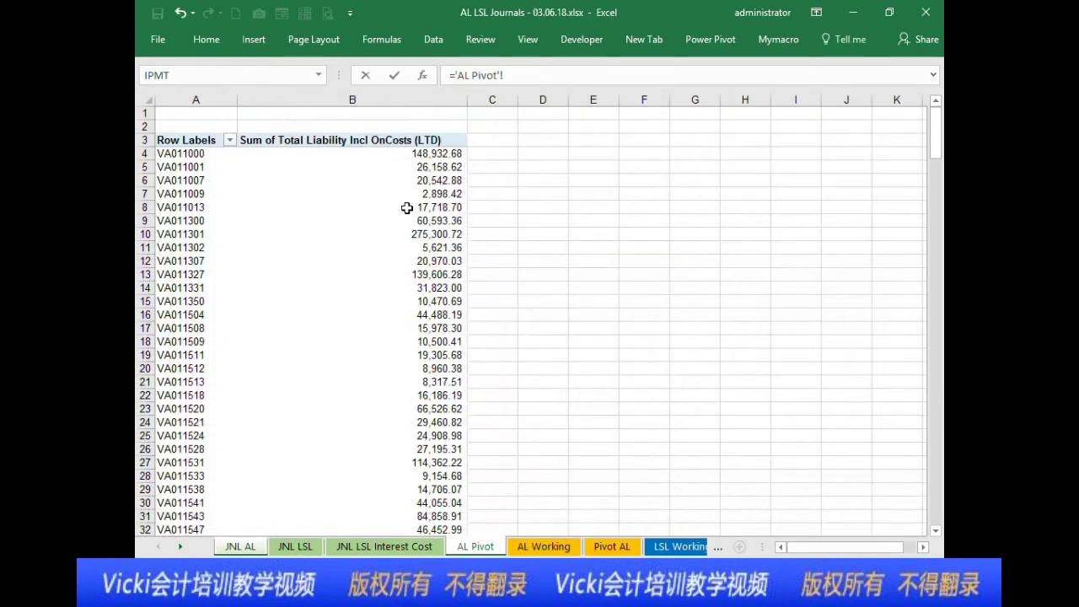
left_click(204, 152)
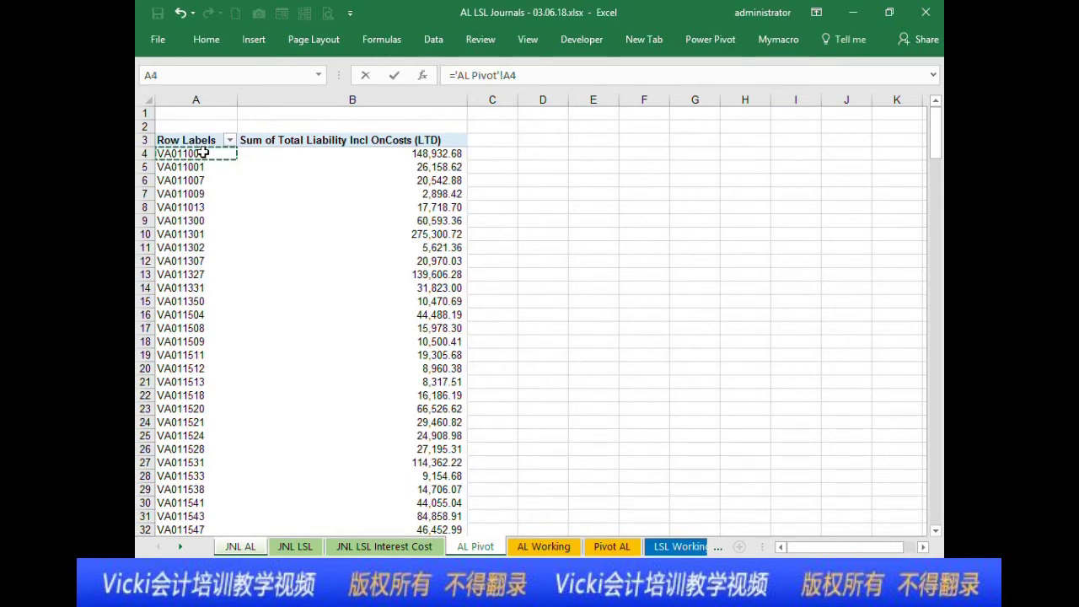
key("Return")
left_click(347, 141)
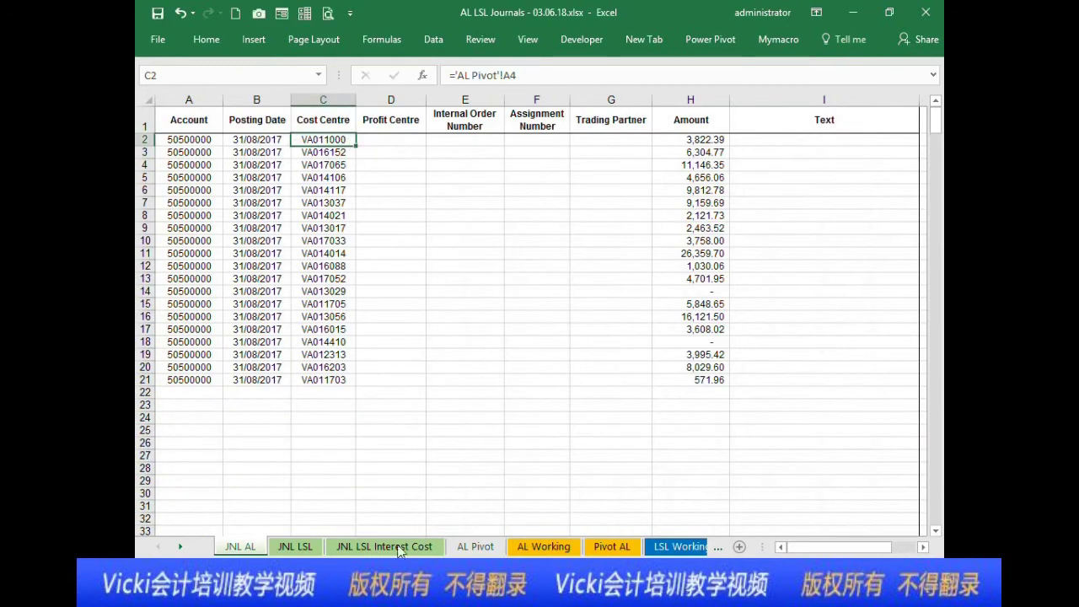
Step: Check the length of the AL Pivot list, and fill the JNL AL Cost Centre formula down from C2 to C31
left_click(489, 548)
scroll(426, 393, "down", 20)
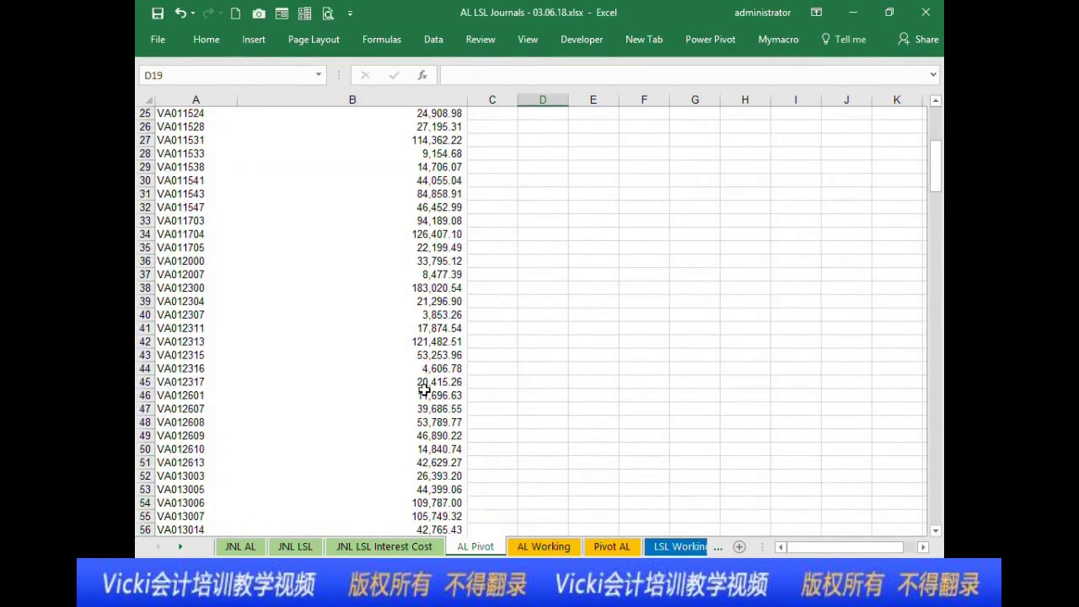
left_click_drag(936, 227, 936, 114)
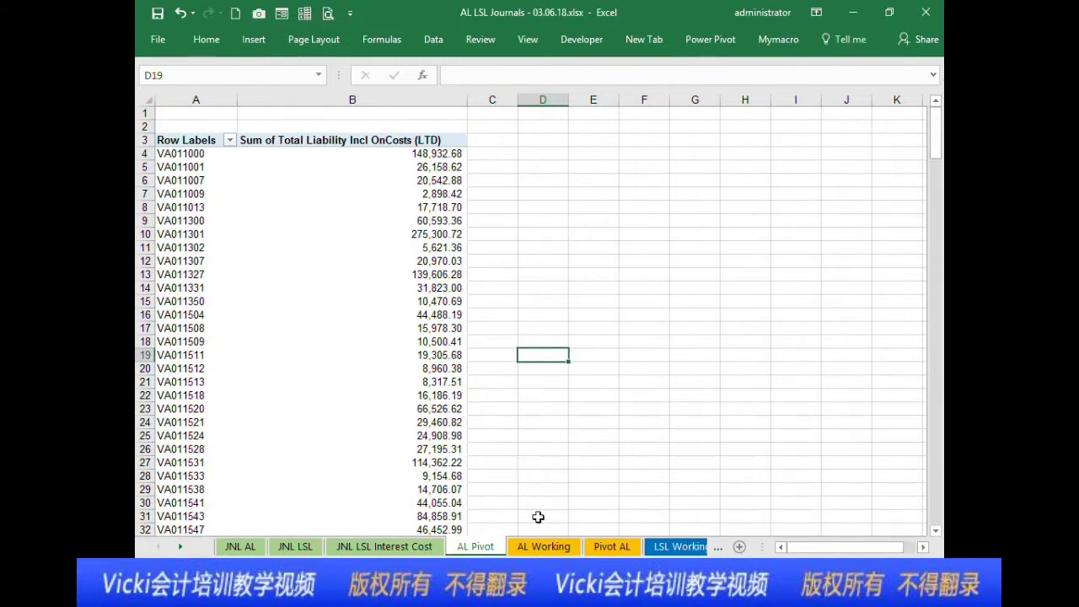
left_click(243, 546)
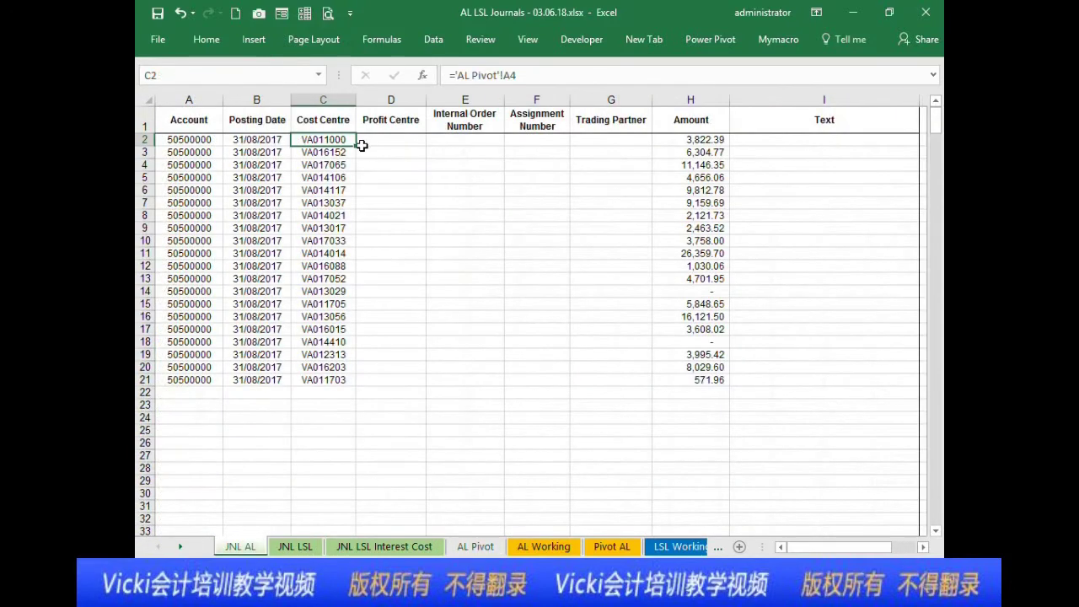
left_click_drag(357, 149, 354, 508)
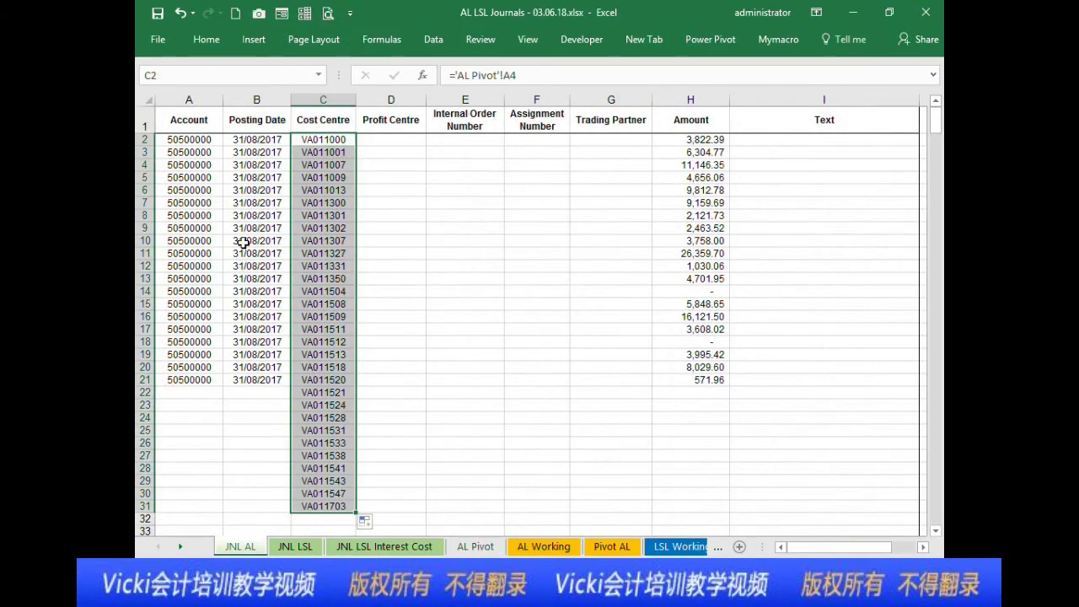
left_click(199, 382)
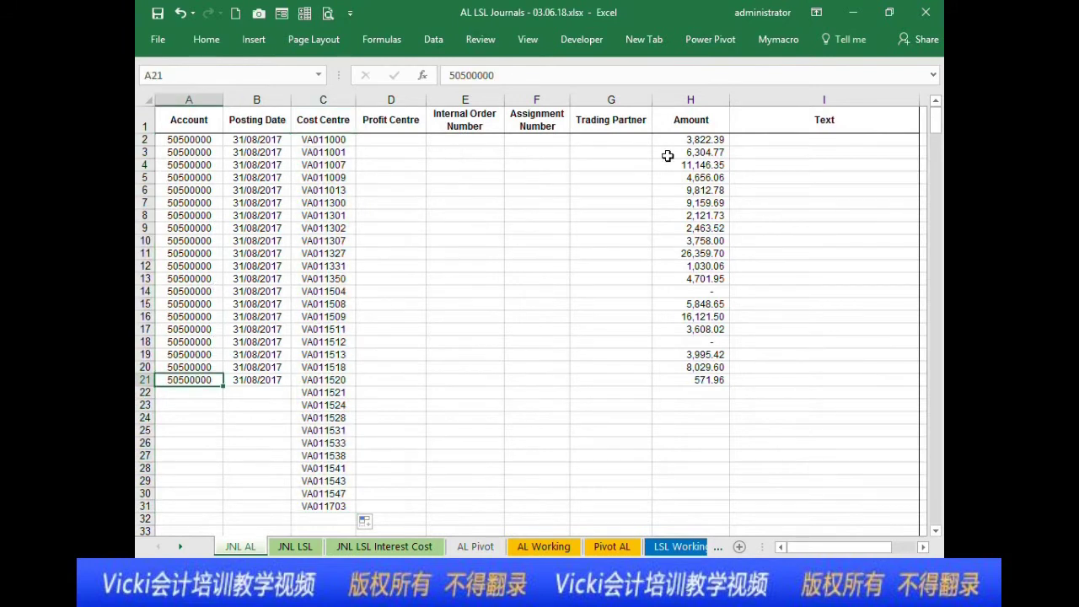
Step: Link the first Amount cell, H2 on JNL AL, to 'AL Pivot'!B4 and fill the formula down to H21
left_click(727, 140)
type("=")
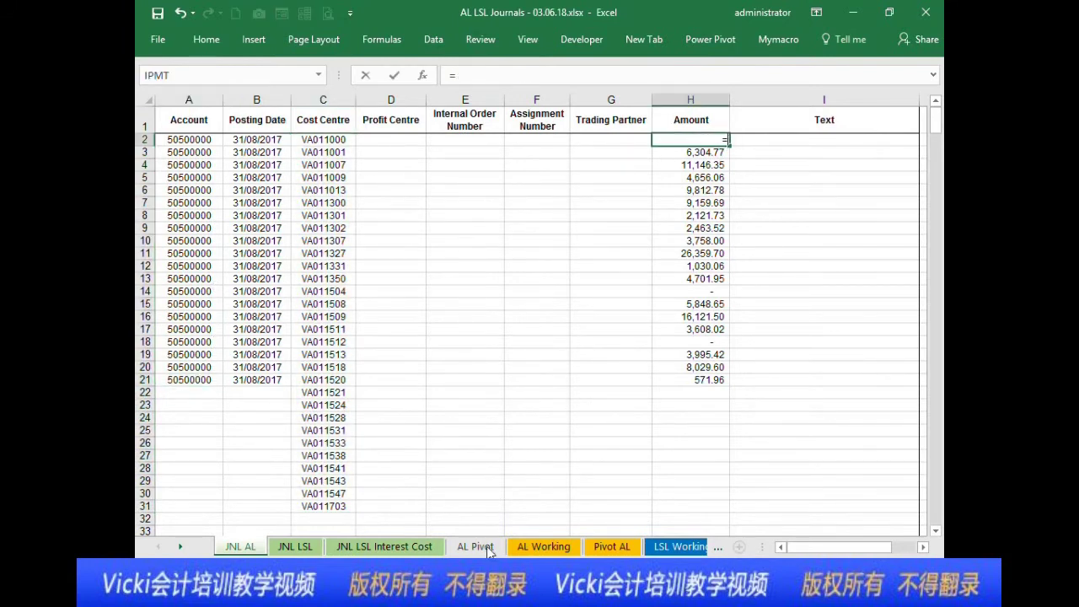
left_click(477, 546)
left_click(434, 154)
key("Return")
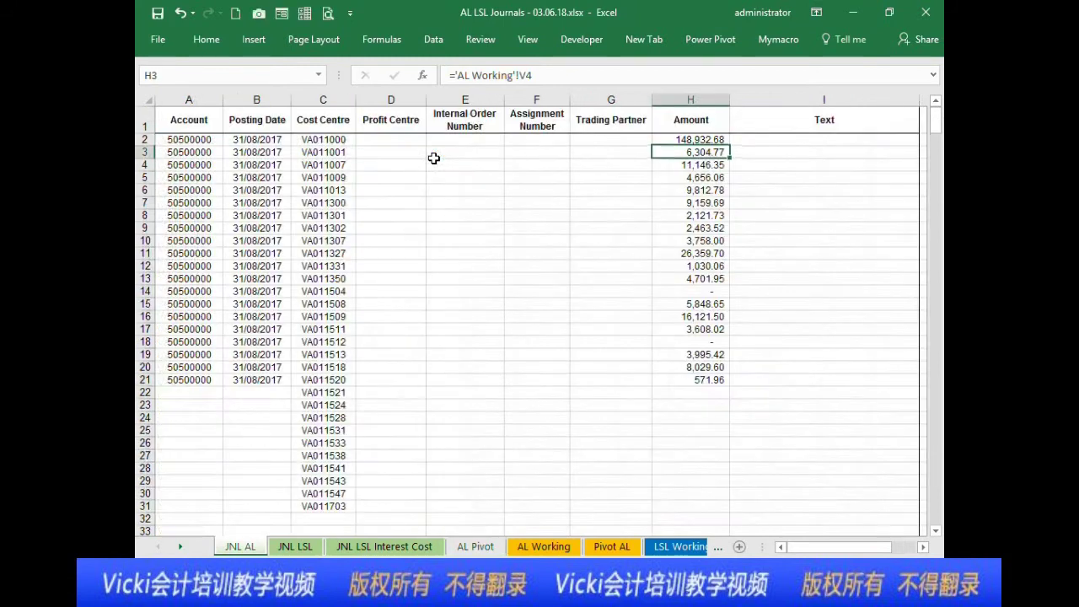
left_click(685, 140)
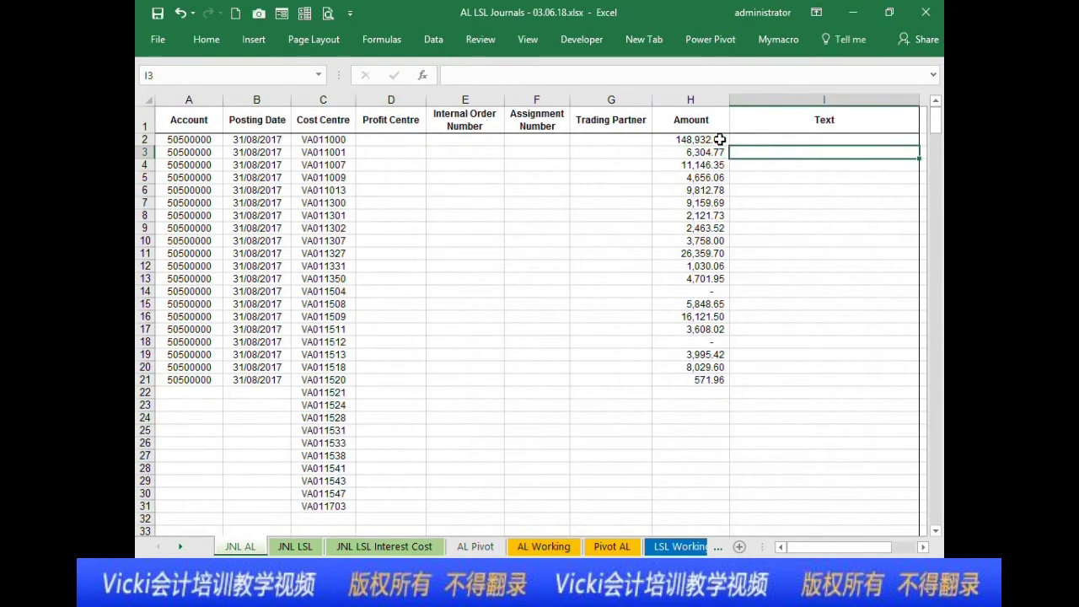
left_click_drag(730, 146, 727, 388)
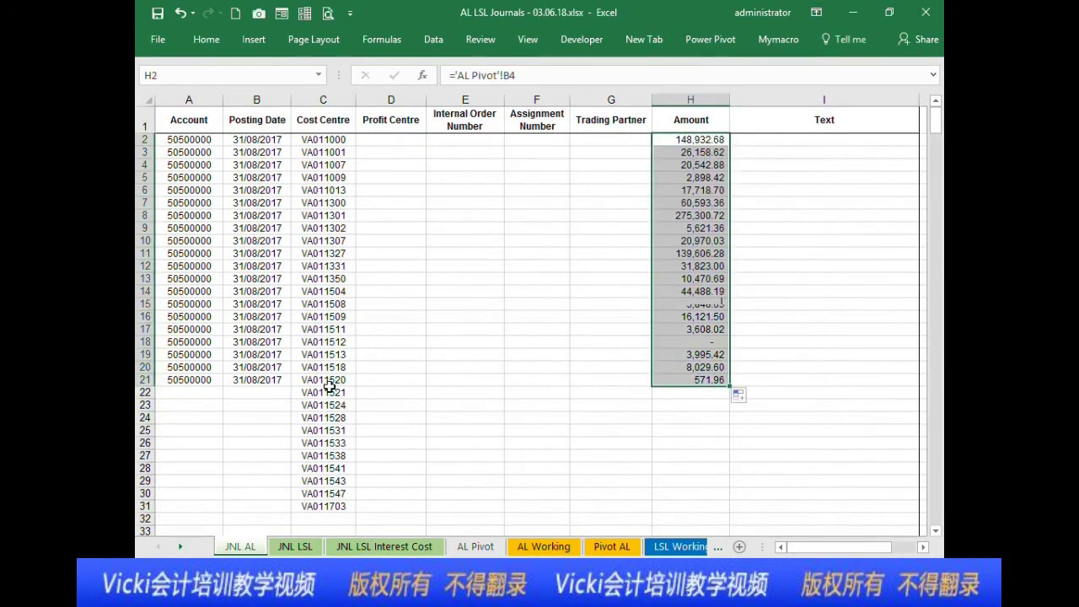
Step: Extend the JNL AL journal by filling columns A to H from row 21 down to row 258
left_click_drag(199, 384, 713, 511)
scroll(692, 438, "down", 4)
left_click_drag(731, 347, 714, 301)
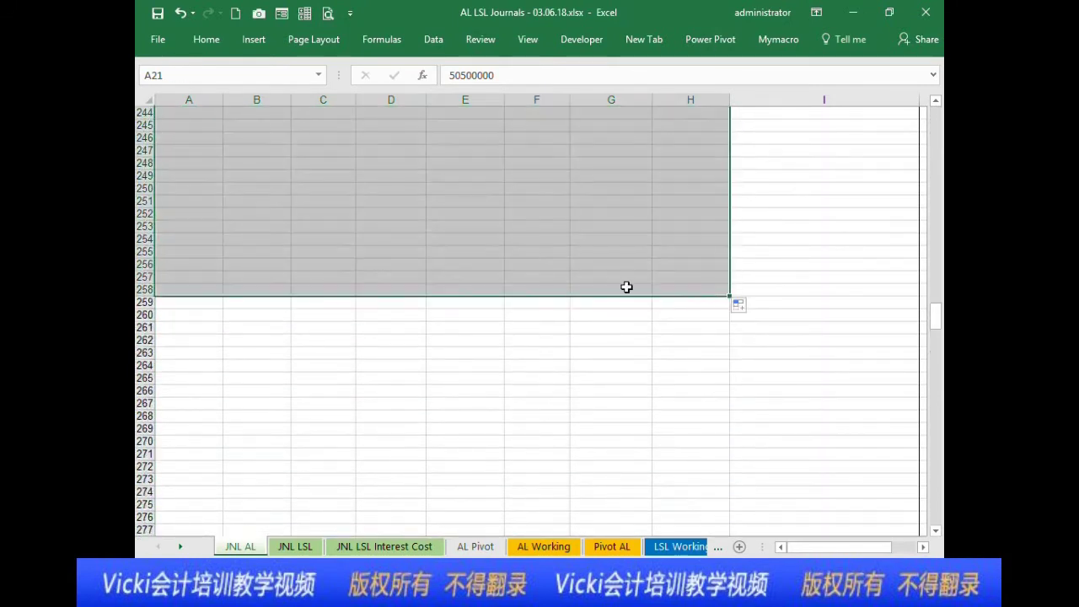
scroll(610, 287, "up", 2)
scroll(609, 292, "up", 2)
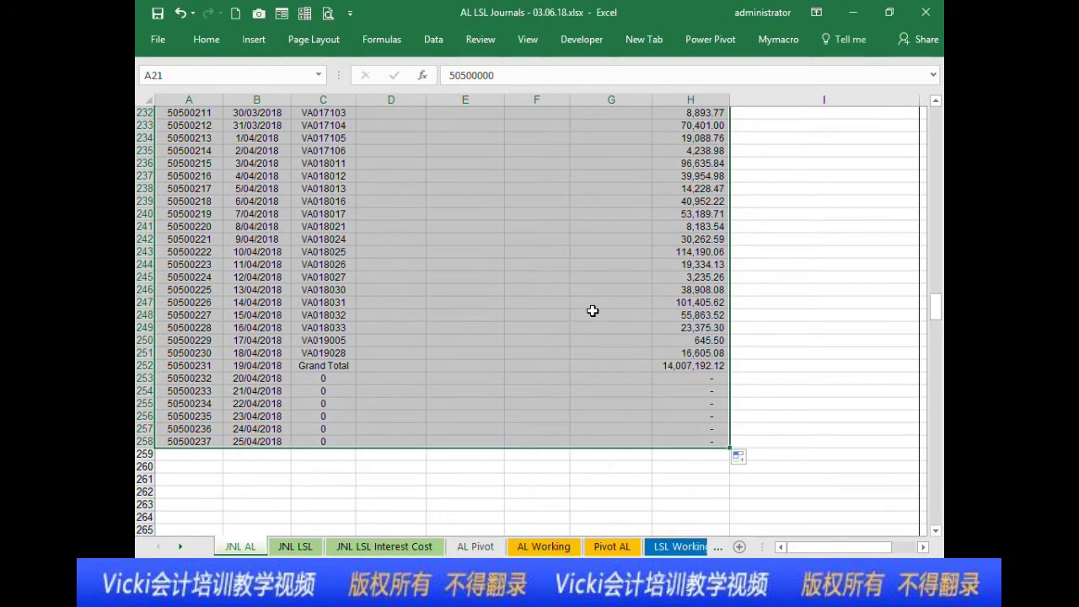
Step: Compare the last filled JNL AL rows with the end of the PivotTable on AL Pivot
left_click(295, 368)
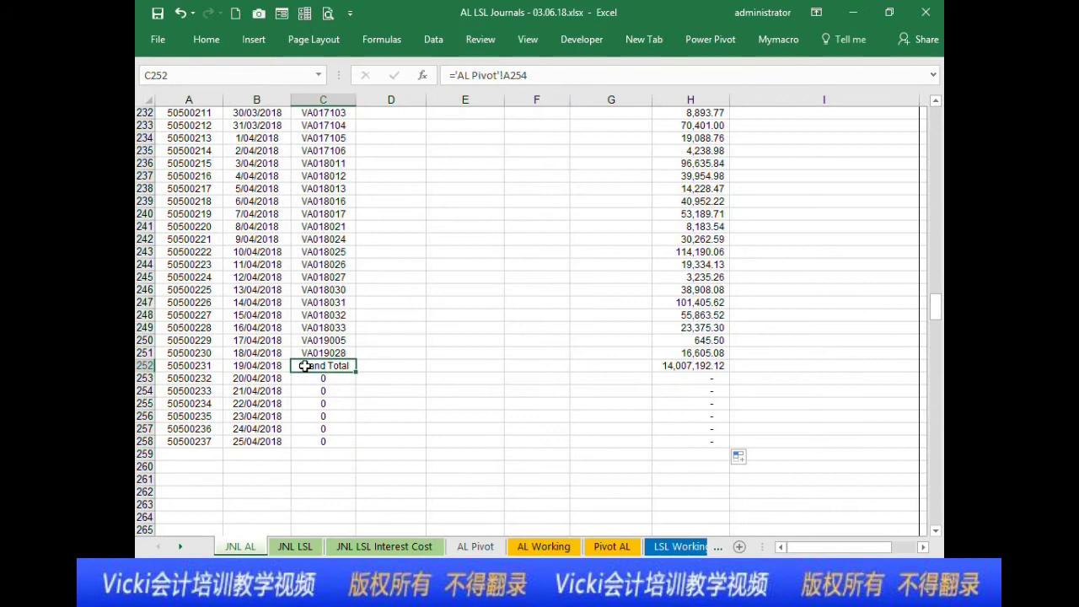
left_click(494, 548)
scroll(320, 424, "down", 14)
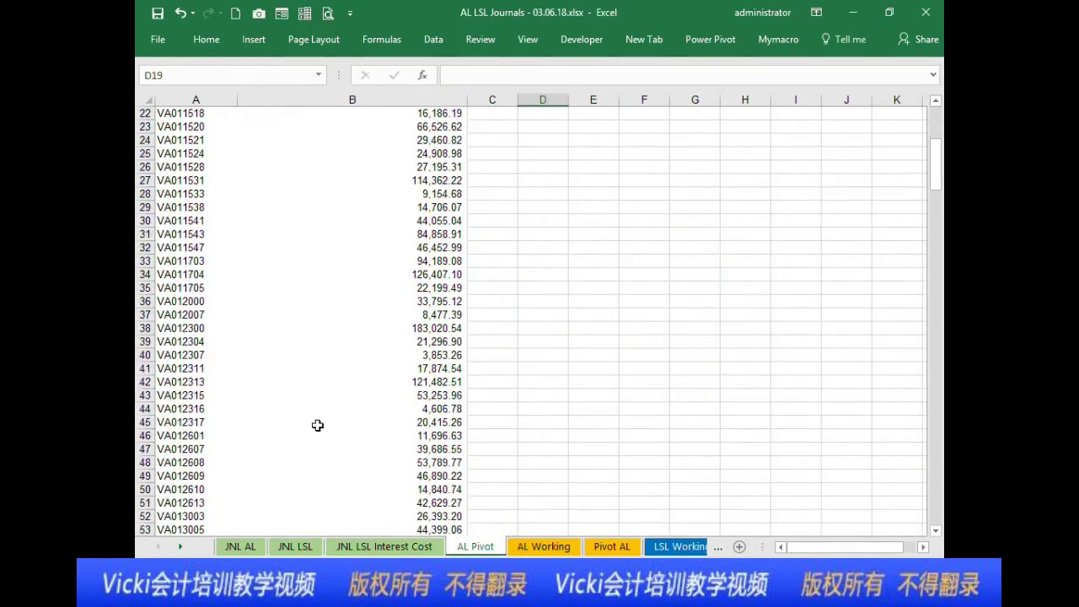
scroll(305, 428, "down", 20)
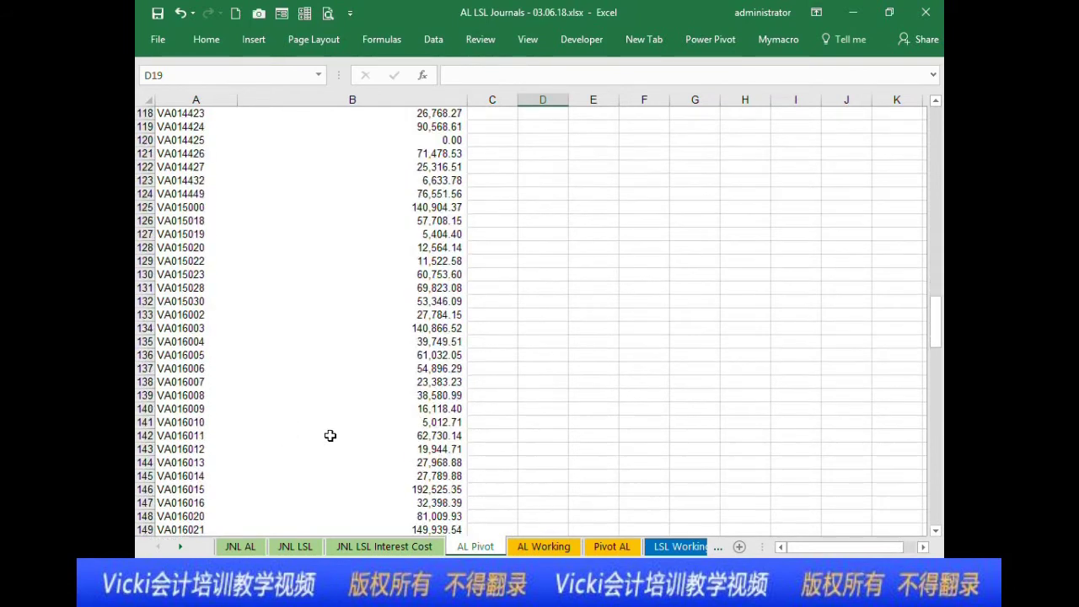
scroll(365, 417, "down", 20)
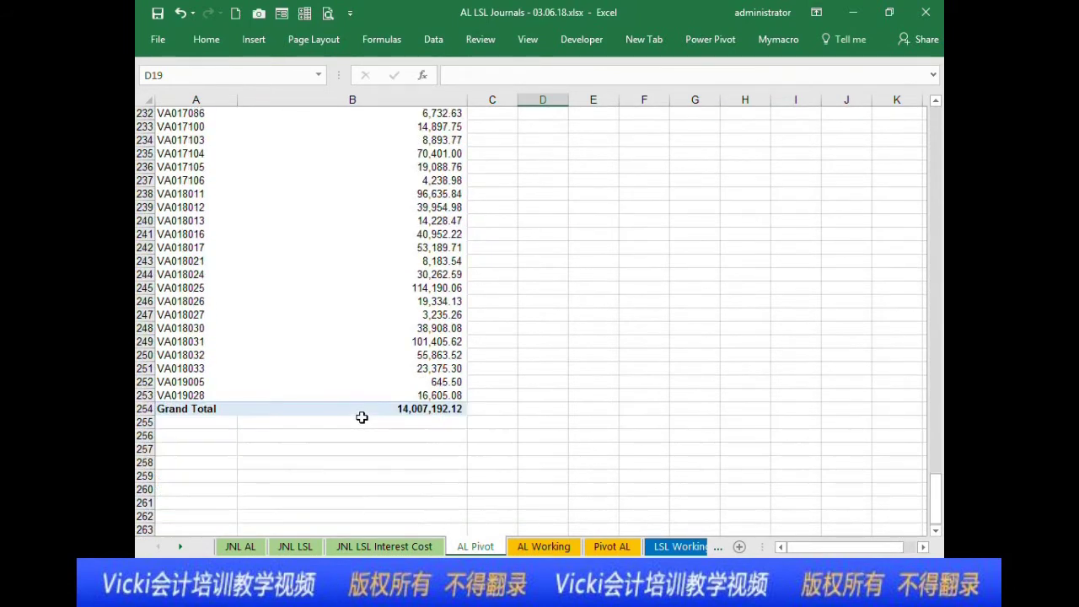
Step: Clear the surplus rows A252:H258 below the last cost centre on JNL AL
left_click(163, 368)
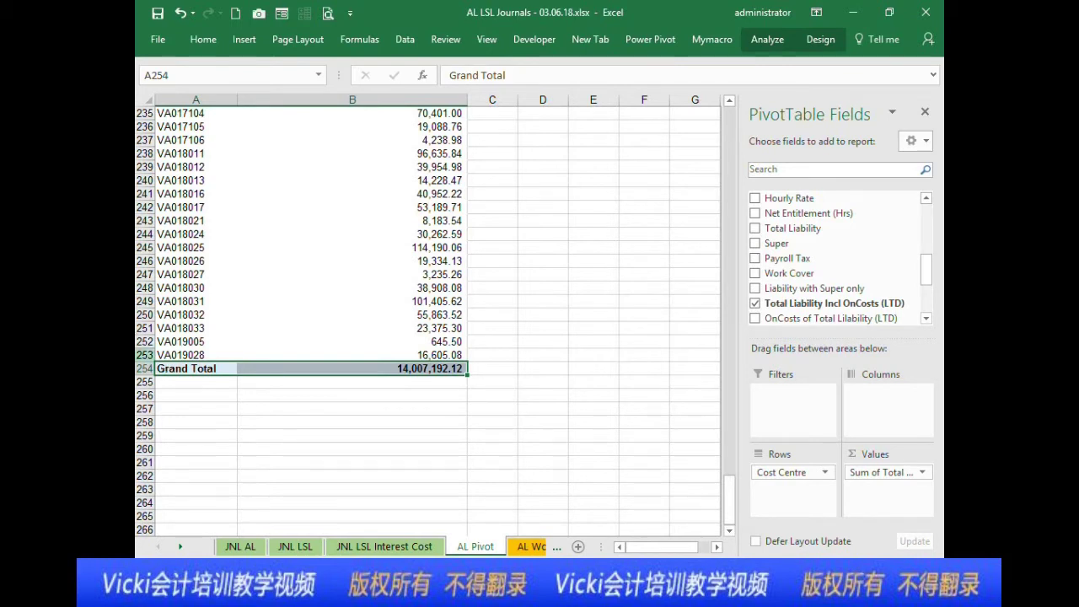
left_click(240, 546)
left_click(245, 339)
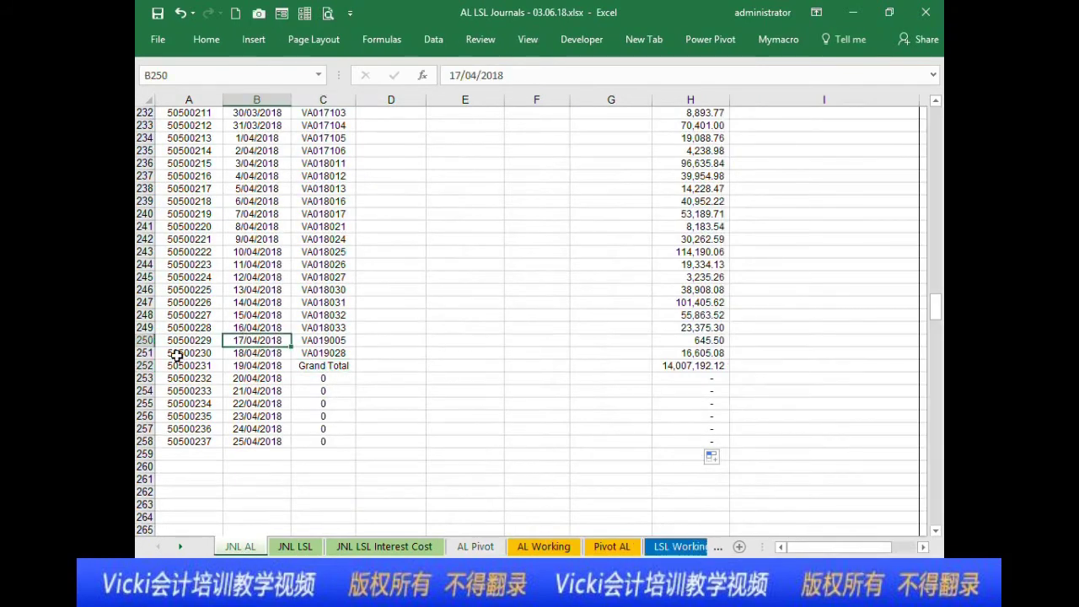
left_click(195, 179)
scroll(196, 232, "up", 3)
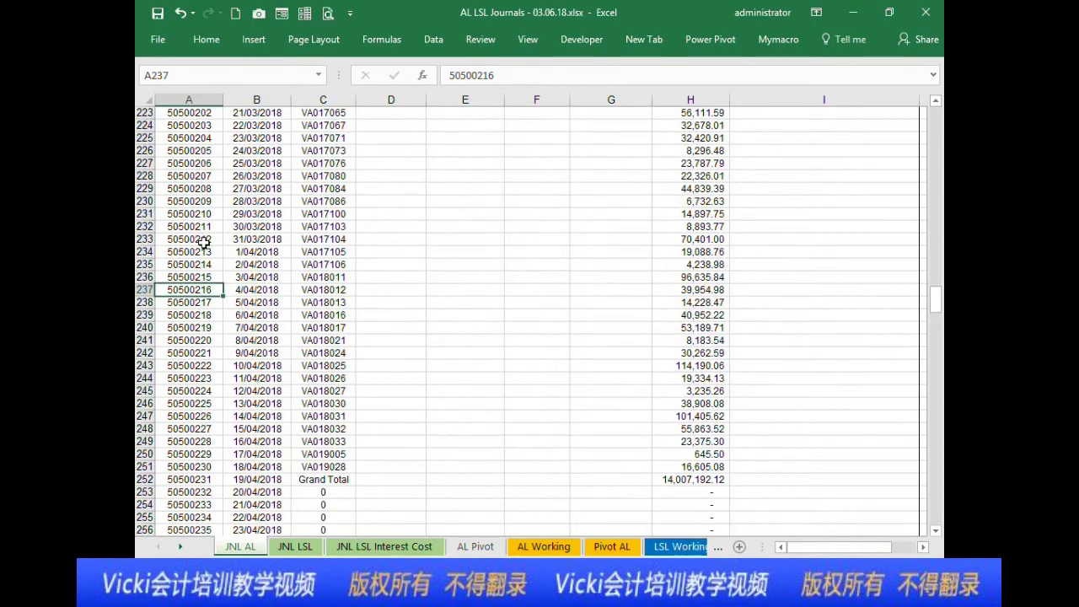
scroll(253, 396, "down", 2)
left_click(201, 403)
left_click_drag(193, 405, 700, 481)
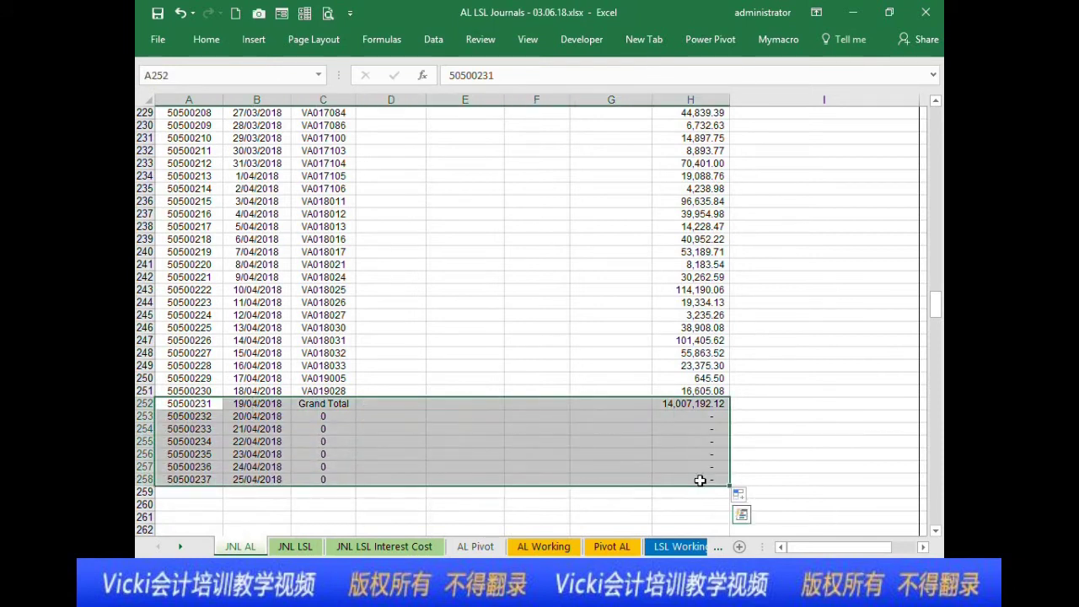
key("Delete")
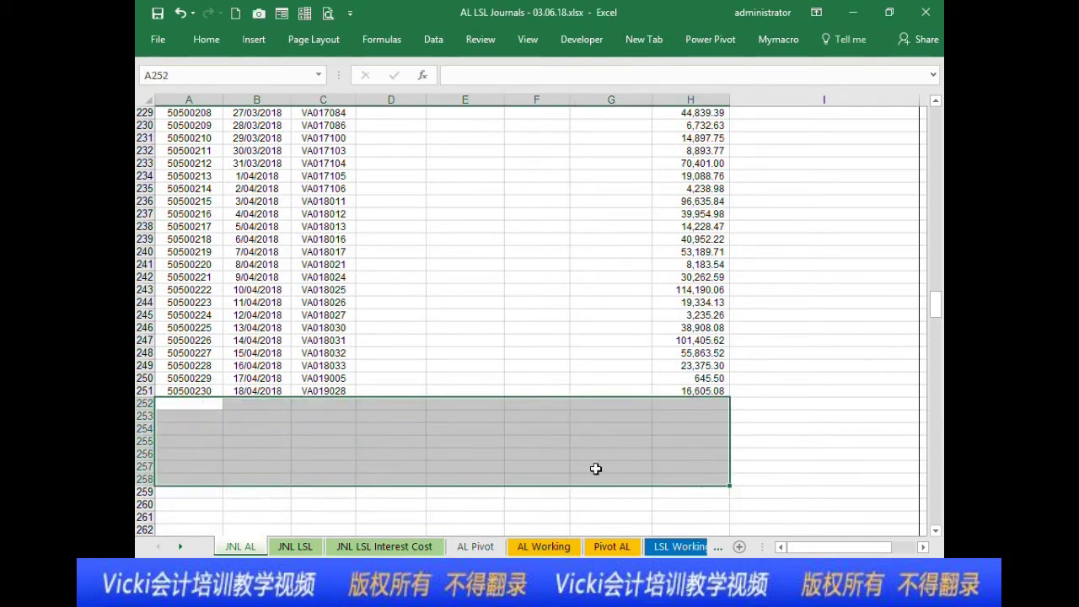
left_click(176, 408)
type("2202000")
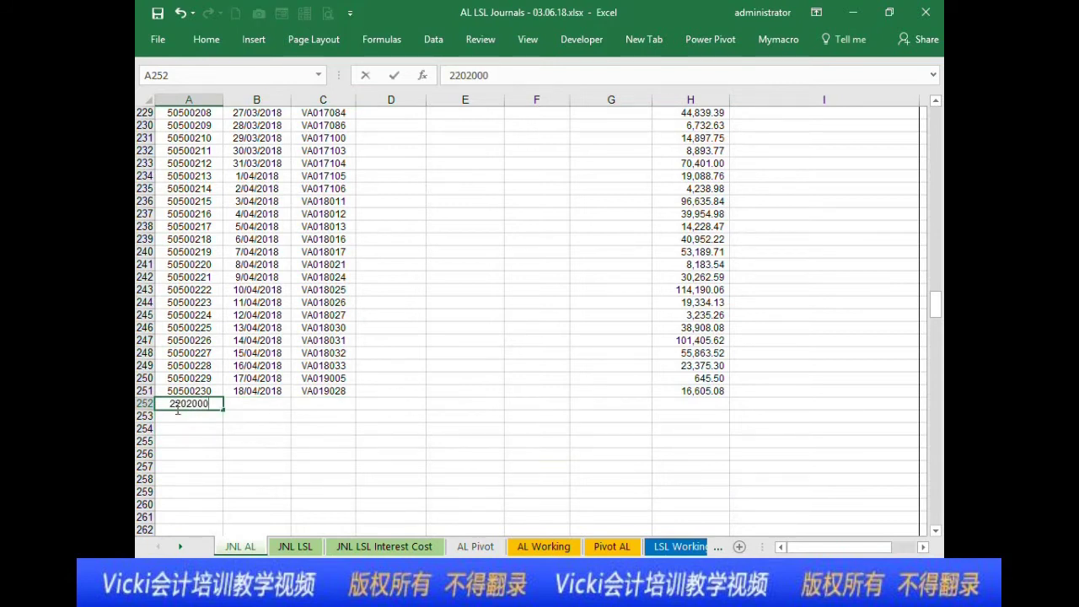
key("Escape")
Step: Enter the liability account code 20120000 in A252 on JNL AL
left_click_drag(936, 306, 936, 281)
left_click_drag(902, 177, 904, 320)
left_click(796, 531)
scroll(780, 519, "left", 3)
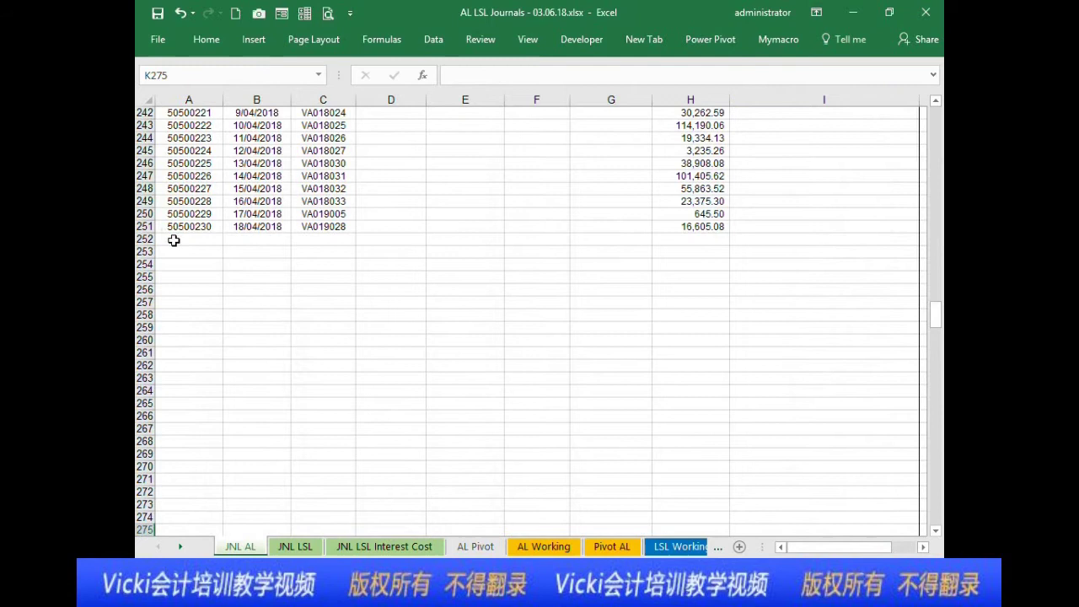
left_click(174, 241)
type("20120000")
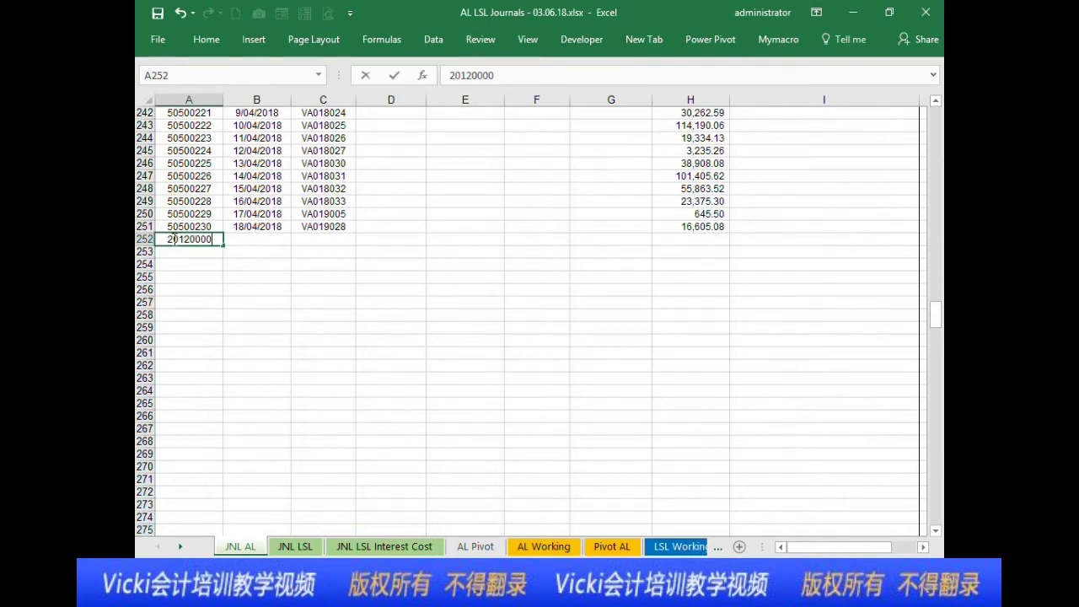
key("Tab")
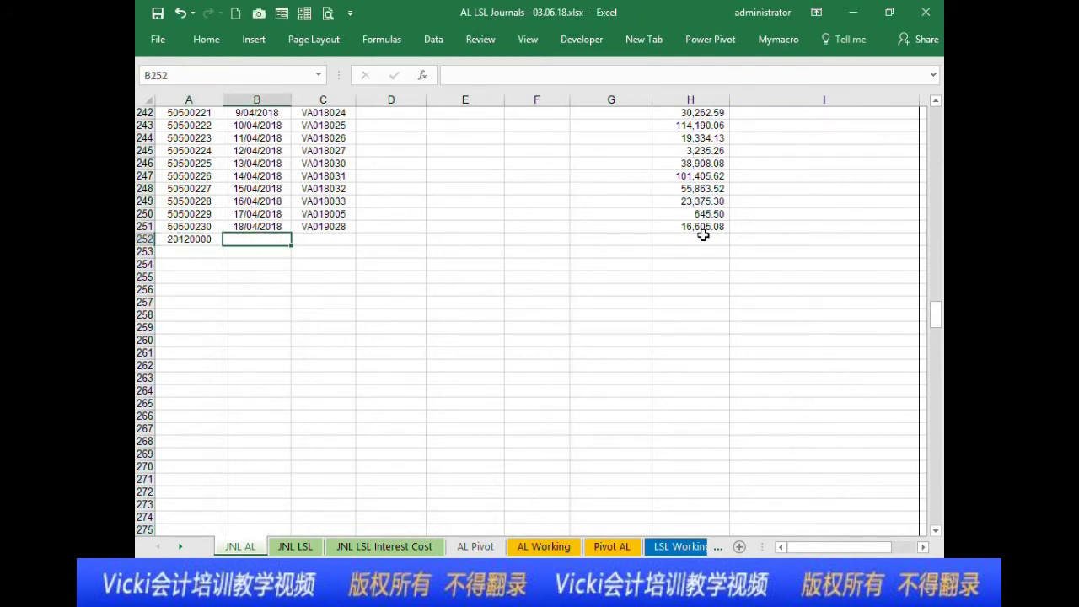
Step: Enter the reversing amount formula =-H2 in H252 and fill it down to H259
left_click(706, 239)
type("=-")
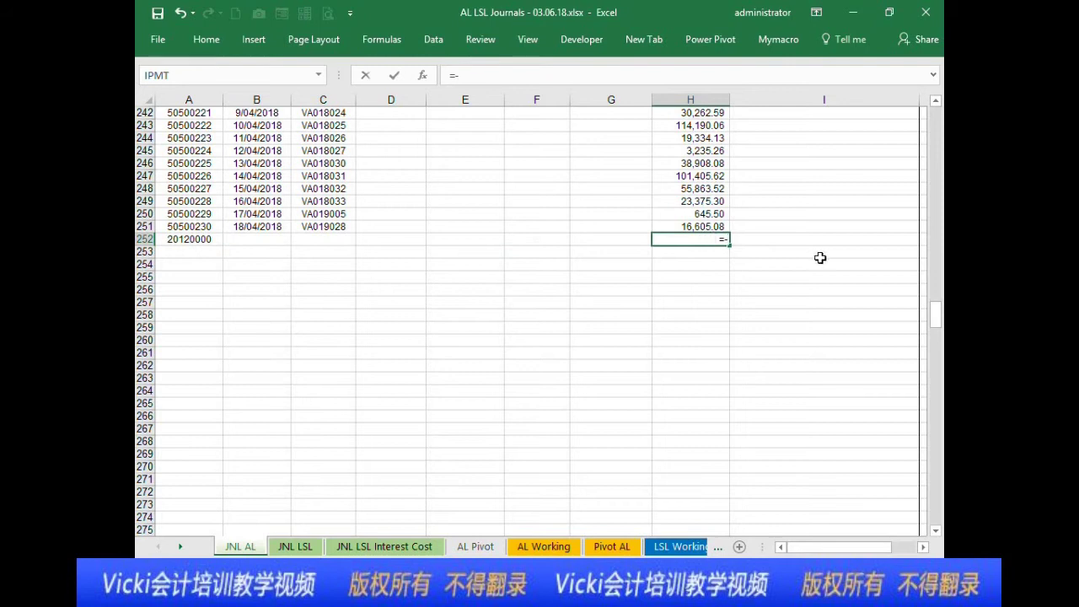
left_click_drag(936, 319, 936, 118)
left_click(706, 140)
key("Return")
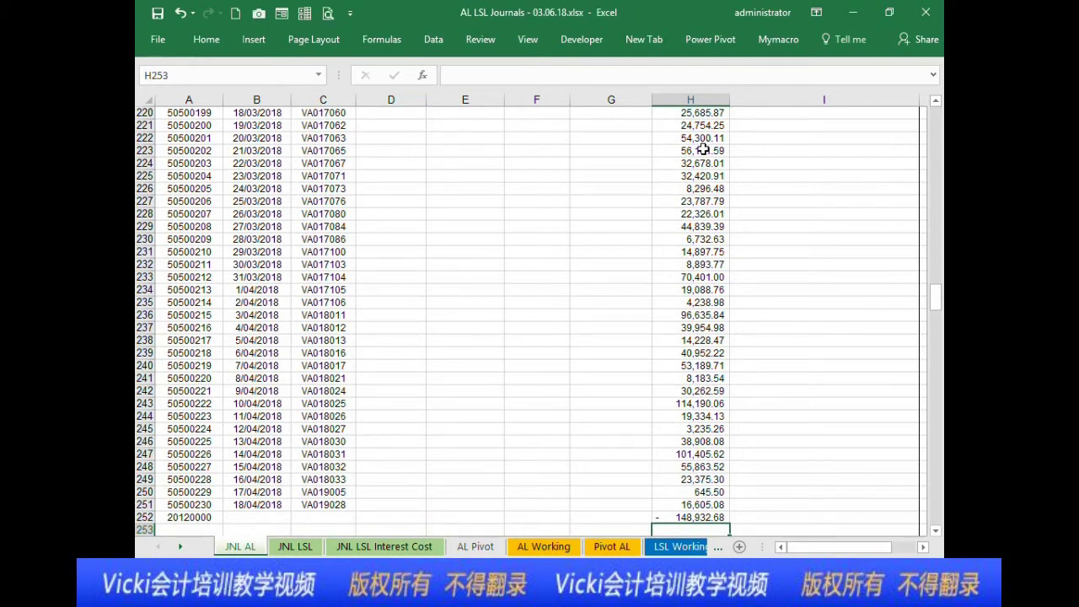
scroll(711, 368, "down", 3)
left_click(724, 402)
left_click_drag(730, 409, 710, 475)
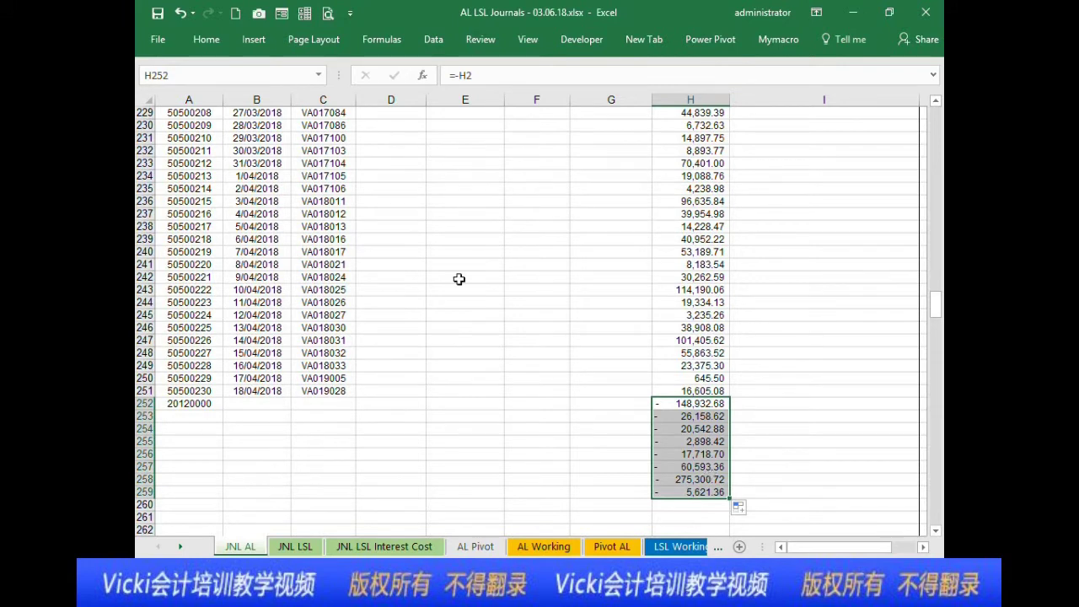
Step: Copy account code 20120000 from A252 into A253:A259
left_click(214, 405)
key("ctrl+c")
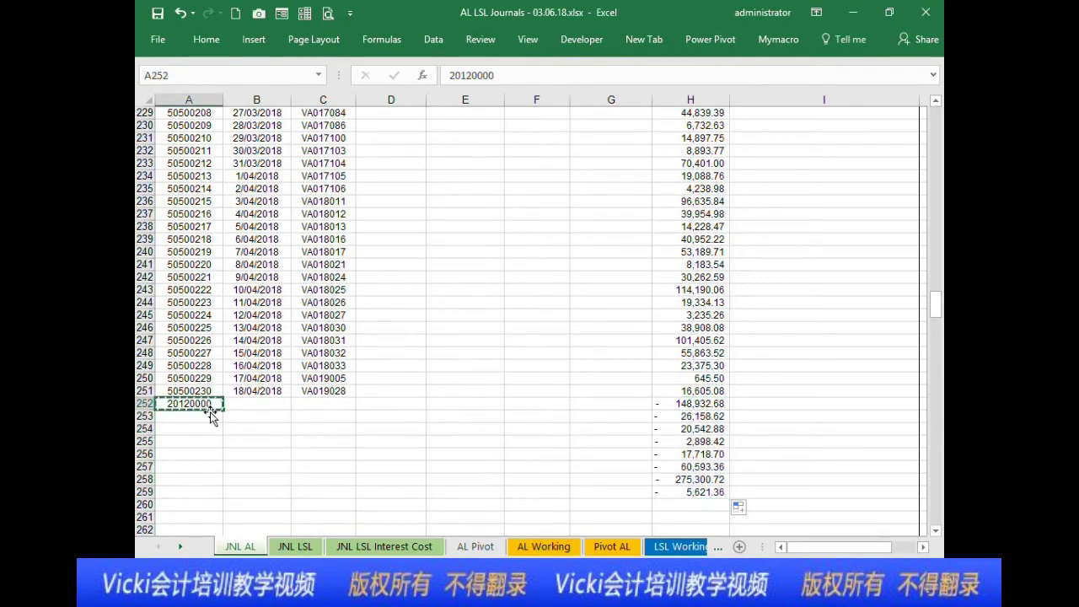
left_click_drag(211, 416, 210, 487)
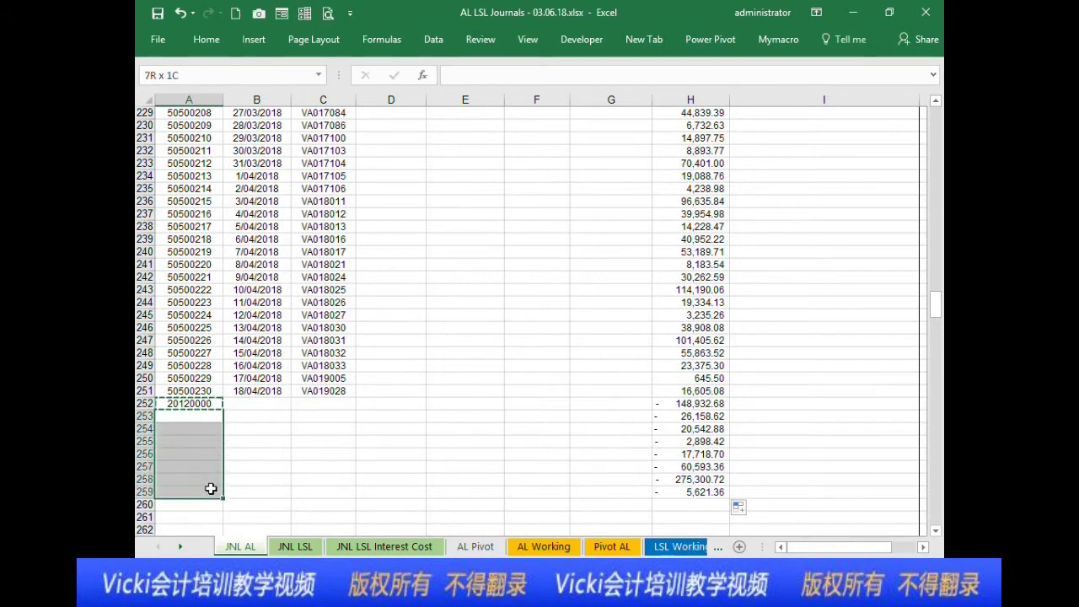
key("ctrl+v")
Step: Extend the reversing entries in columns A to H from row 258 down to row 272
scroll(210, 487, "down", 4)
left_click_drag(203, 340, 379, 340)
left_click_drag(447, 335, 184, 340)
left_click_drag(730, 346, 725, 504)
scroll(710, 437, "down", 4)
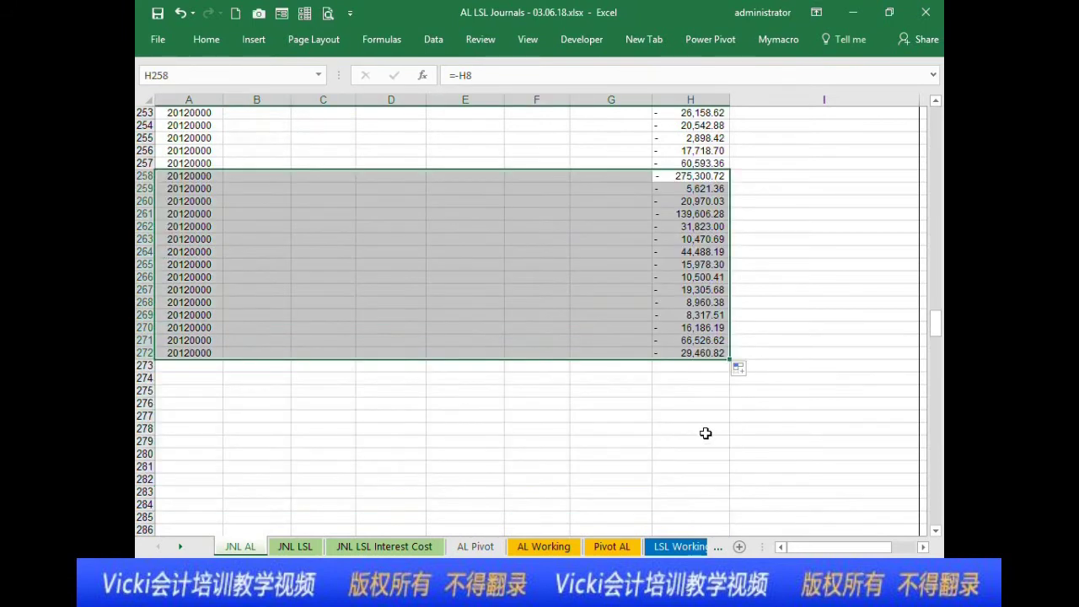
Step: Compare the last linked Amount cell, H251 on JNL AL, with the last cost centre row on AL Pivot
scroll(705, 434, "up", 3)
left_click(703, 200)
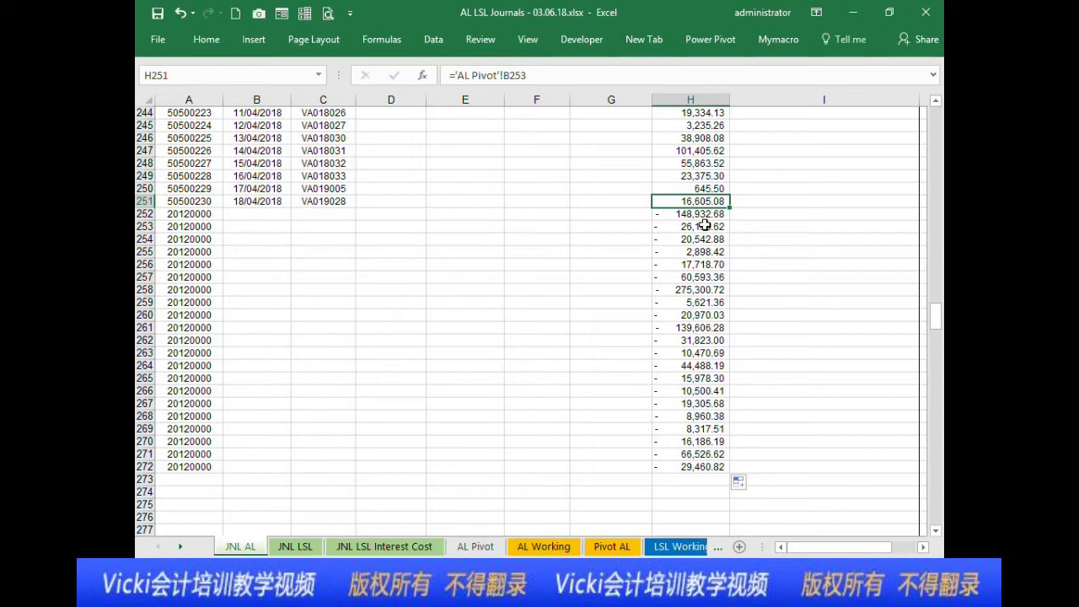
scroll(591, 178, "up", 9)
scroll(591, 253, "down", 4)
left_click(476, 547)
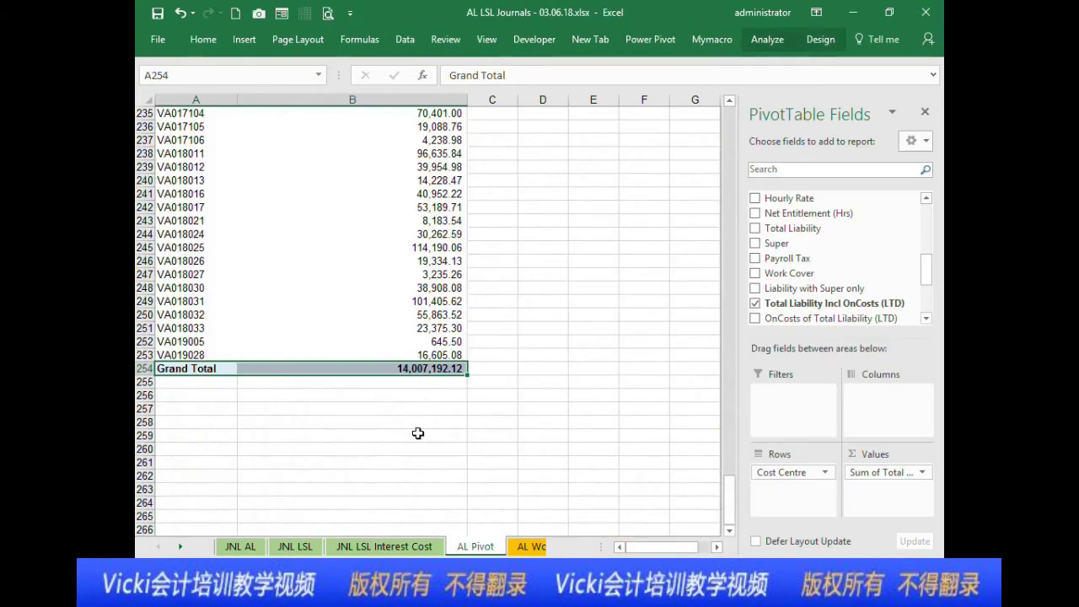
left_click(165, 355)
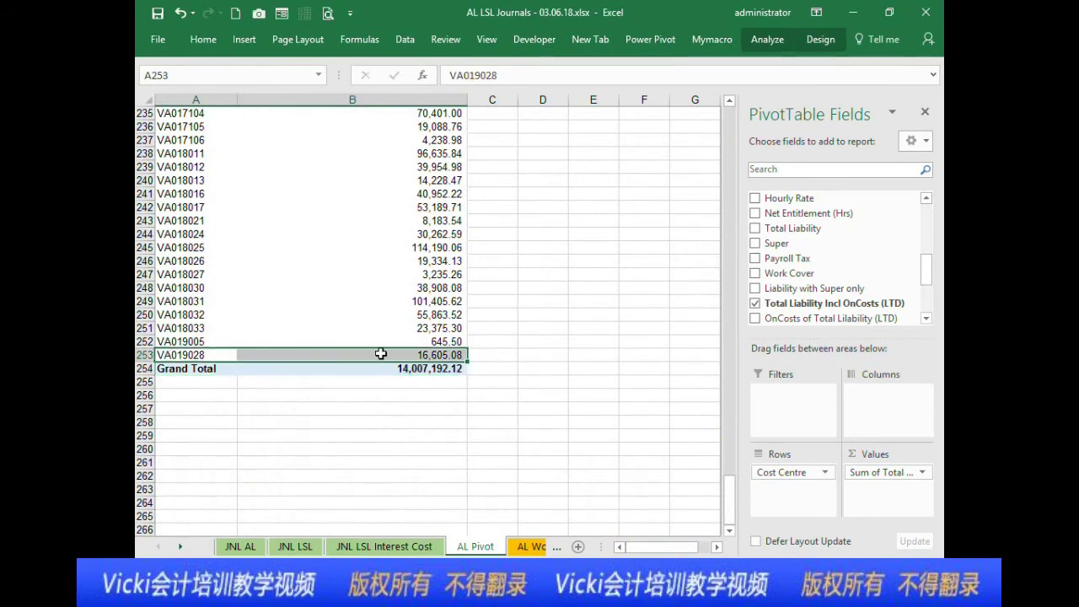
left_click(381, 354)
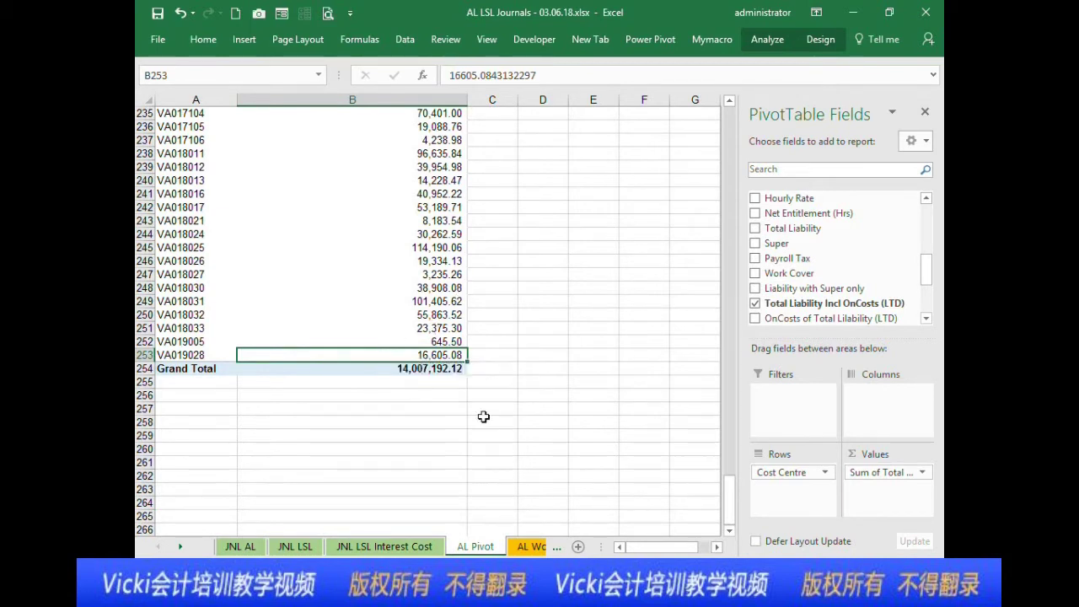
left_click(540, 491)
Step: Copy rows 2015 to 2020 on AL Working and paste them at row 2021 below the data
left_click(550, 546)
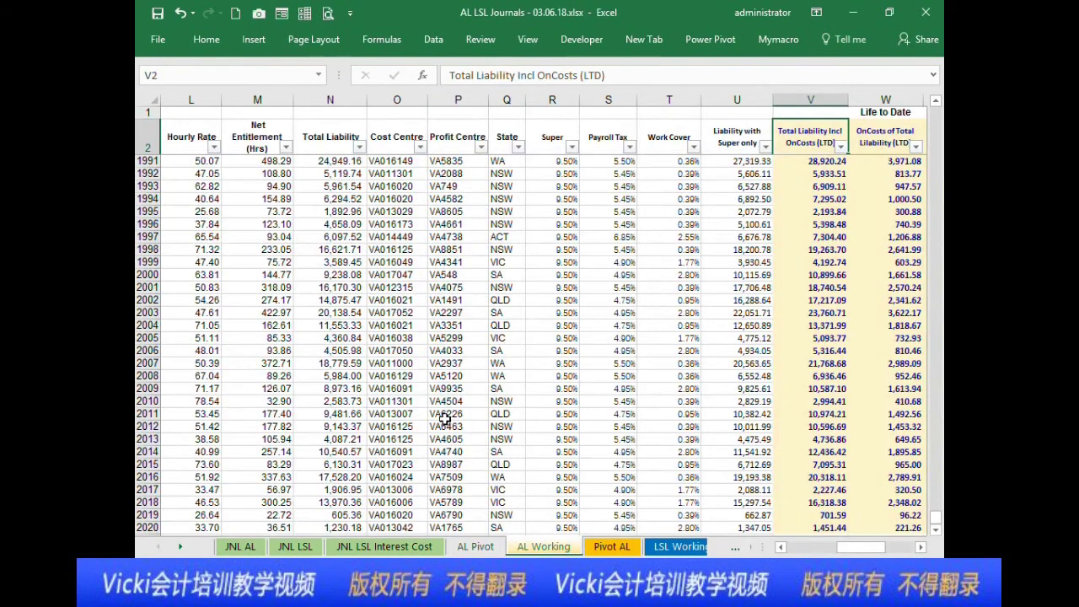
scroll(445, 404, "down", 2)
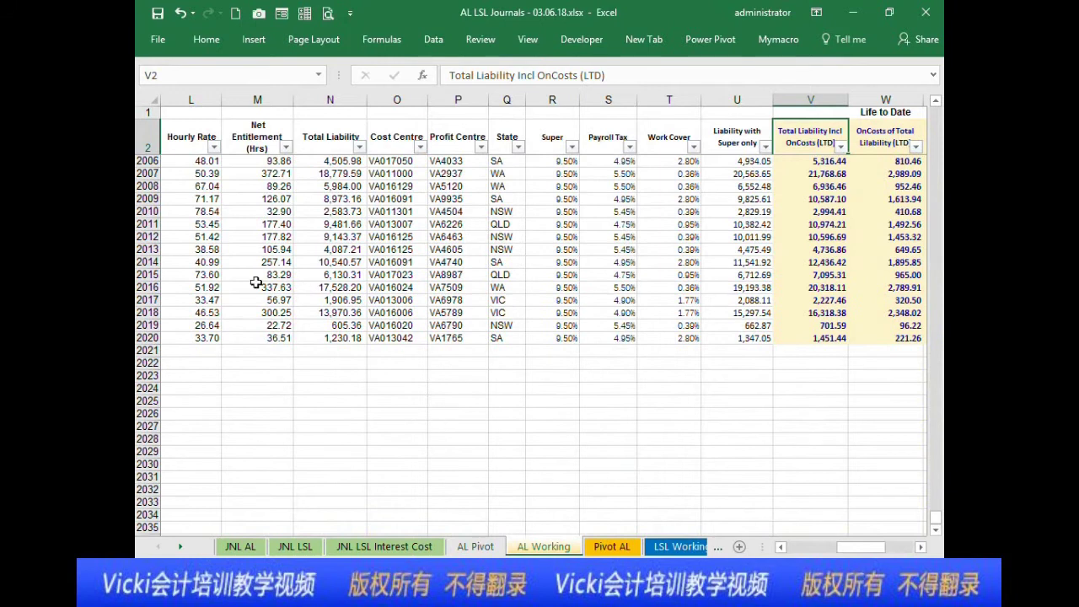
left_click(172, 299)
left_click_drag(150, 274, 155, 336)
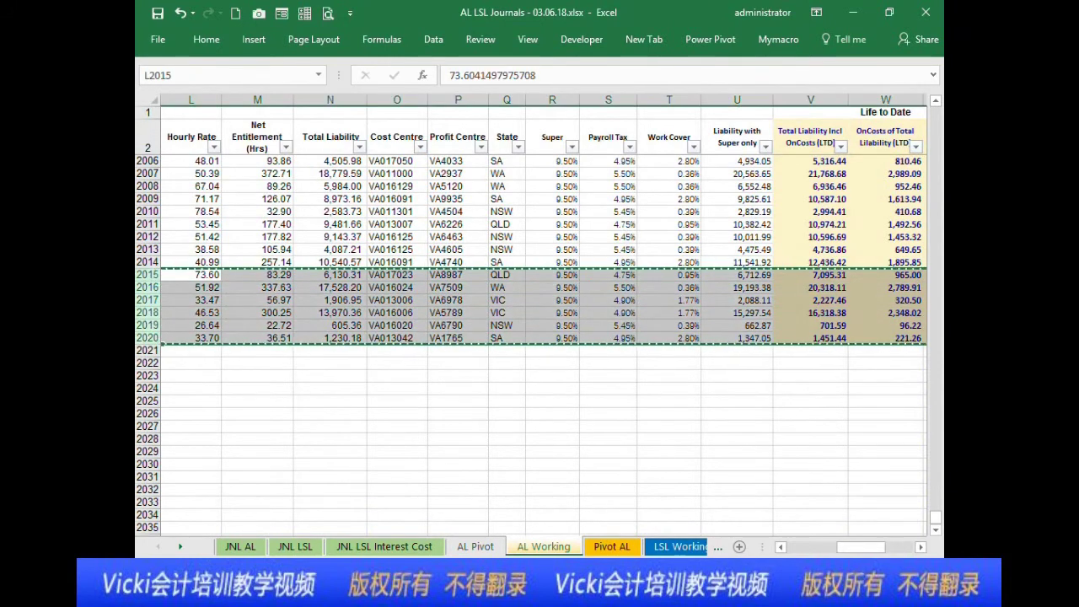
left_click(805, 547)
left_click(145, 351)
key("ctrl+v")
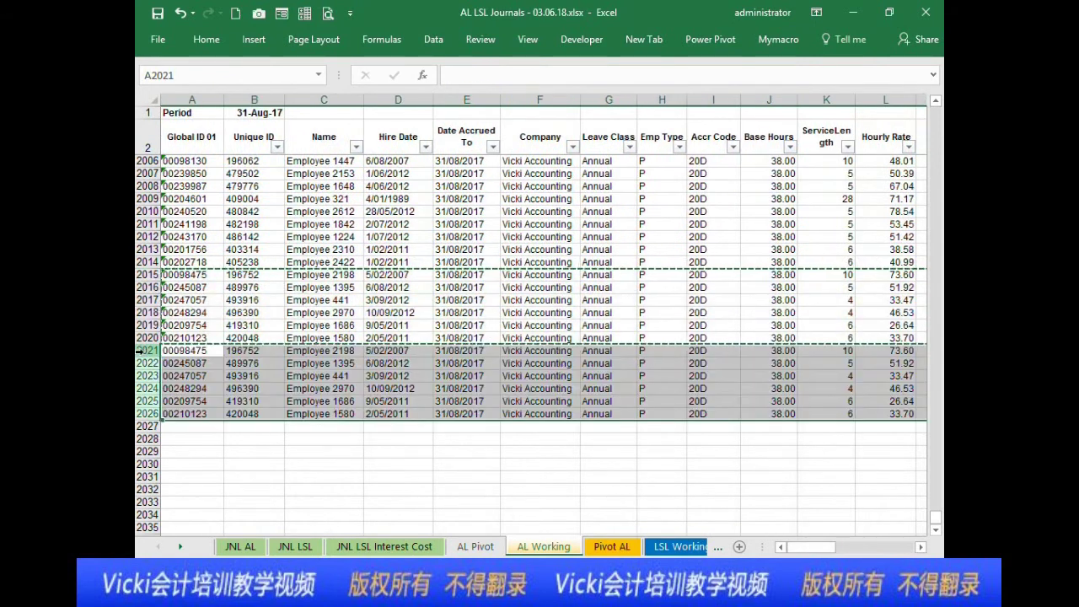
Step: Convert the Cost Centre lookup formulas in O2021:O2026 on AL Working to values
left_click(355, 364)
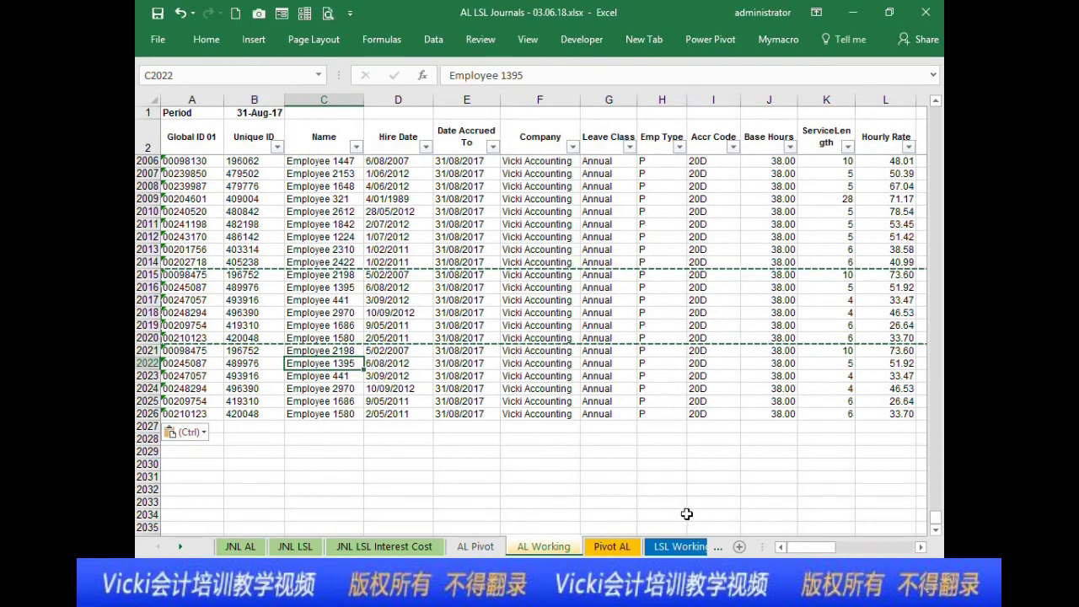
left_click_drag(807, 547, 839, 546)
left_click(669, 348)
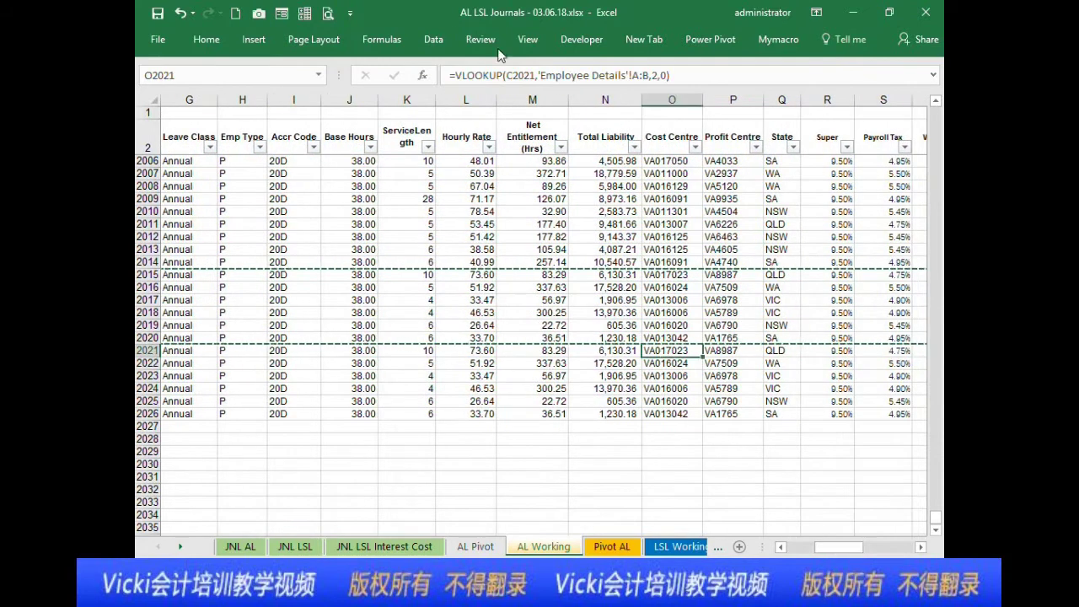
left_click_drag(685, 354, 684, 415)
key("ctrl+c")
left_click(210, 40)
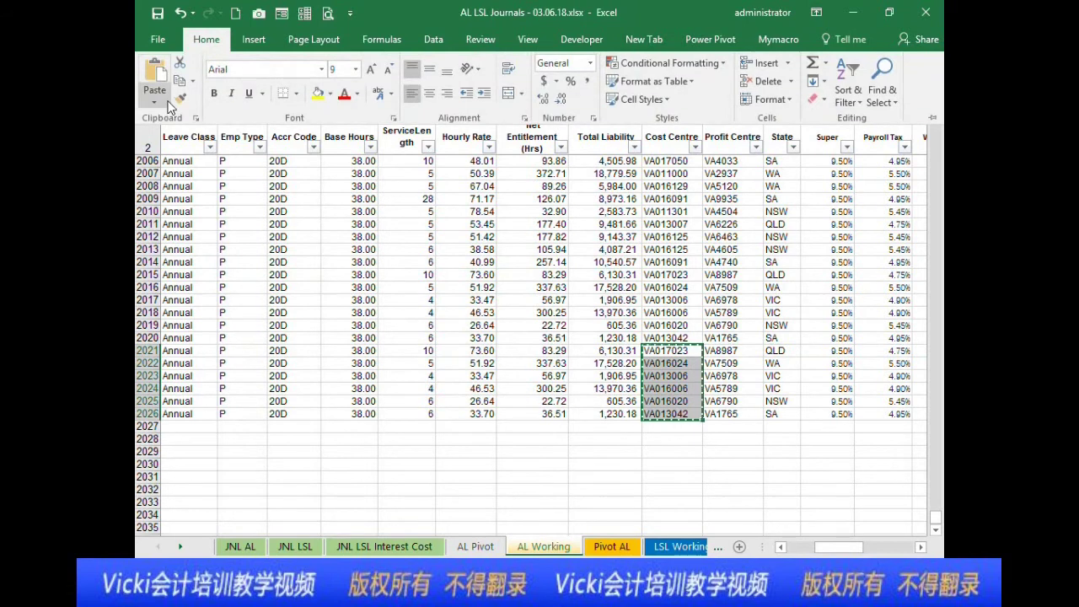
left_click(155, 94)
left_click(153, 204)
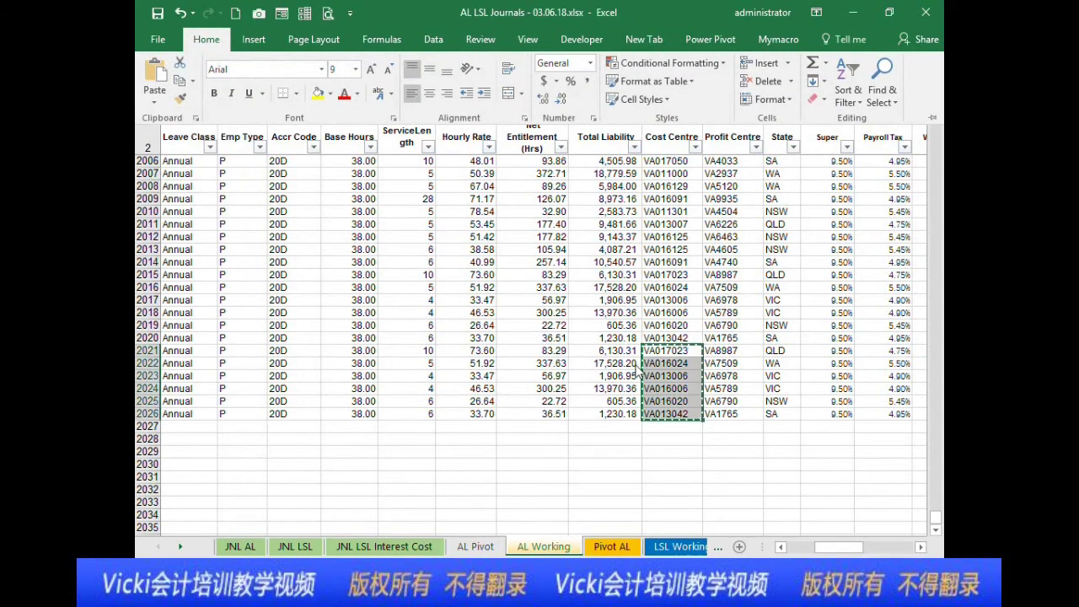
Step: Change the Cost Centre in O2021 to VA017999
double_click(690, 353)
key("BackSpace")
key("BackSpace")
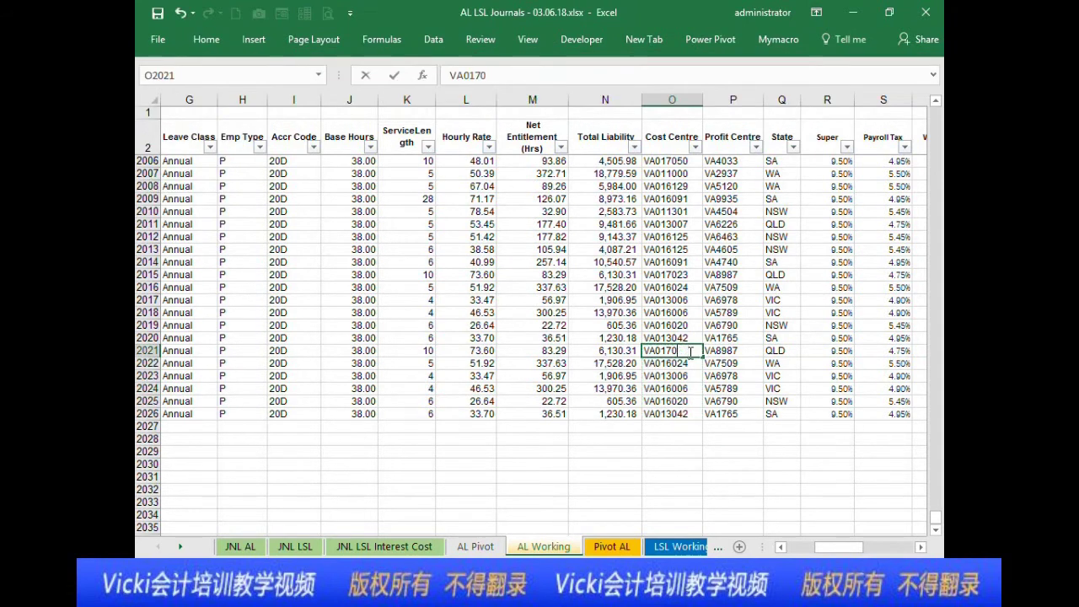
type("999")
key("Return")
Step: Change the Cost Centre in O2023 to VA013888
left_click(691, 375)
double_click(691, 375)
key("BackSpace")
key("BackSpace")
key("BackSpace")
type("888")
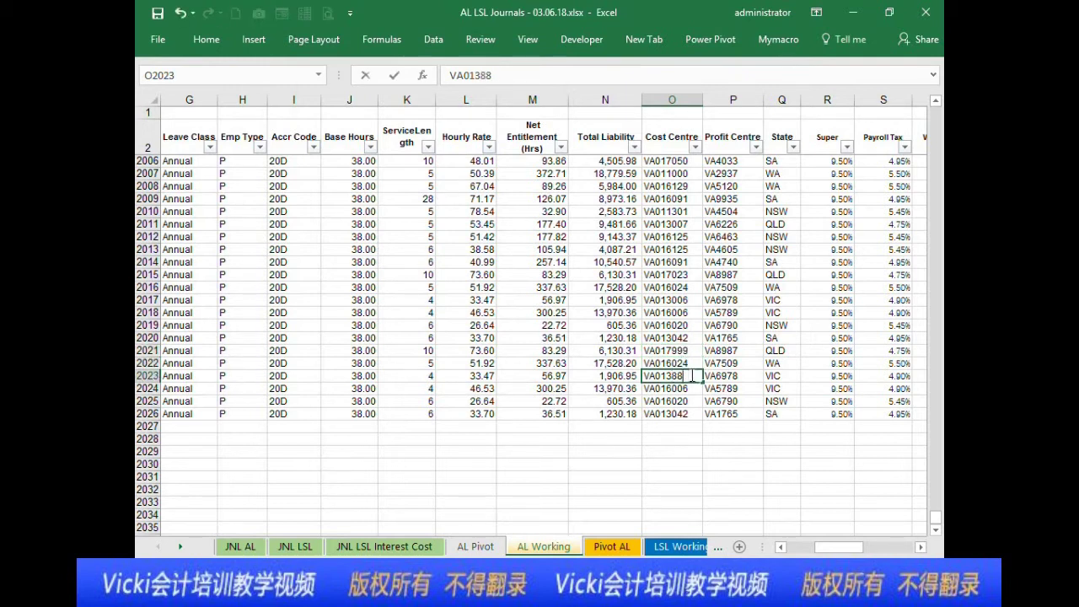
key("Return")
Step: Change the Cost Centre in O2024 to VA016500
left_click(691, 403)
double_click(694, 390)
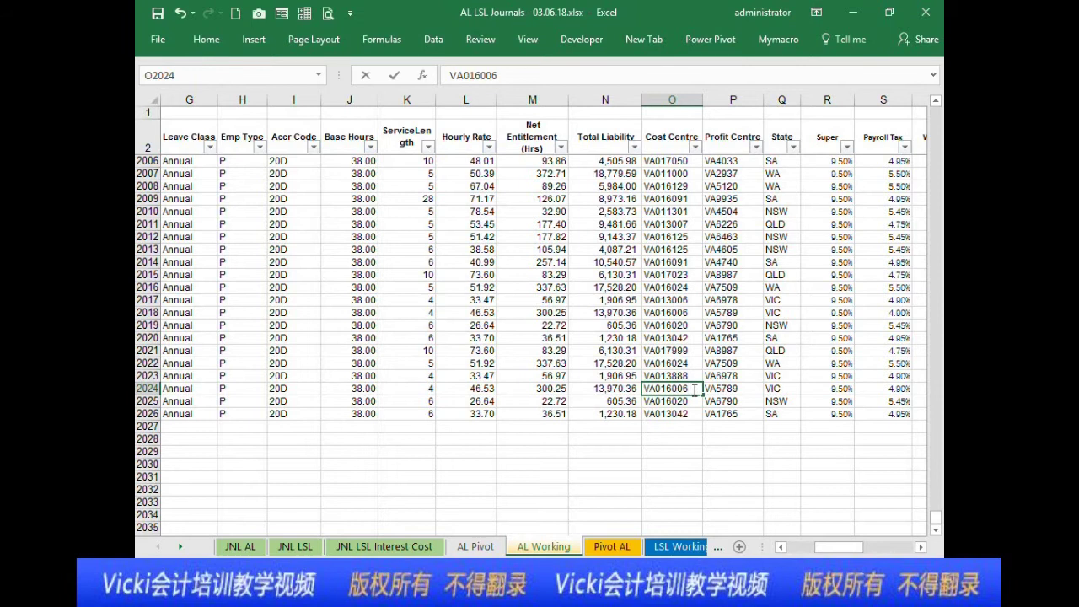
key("BackSpace")
key("BackSpace")
key("BackSpace")
type("500")
key("Return")
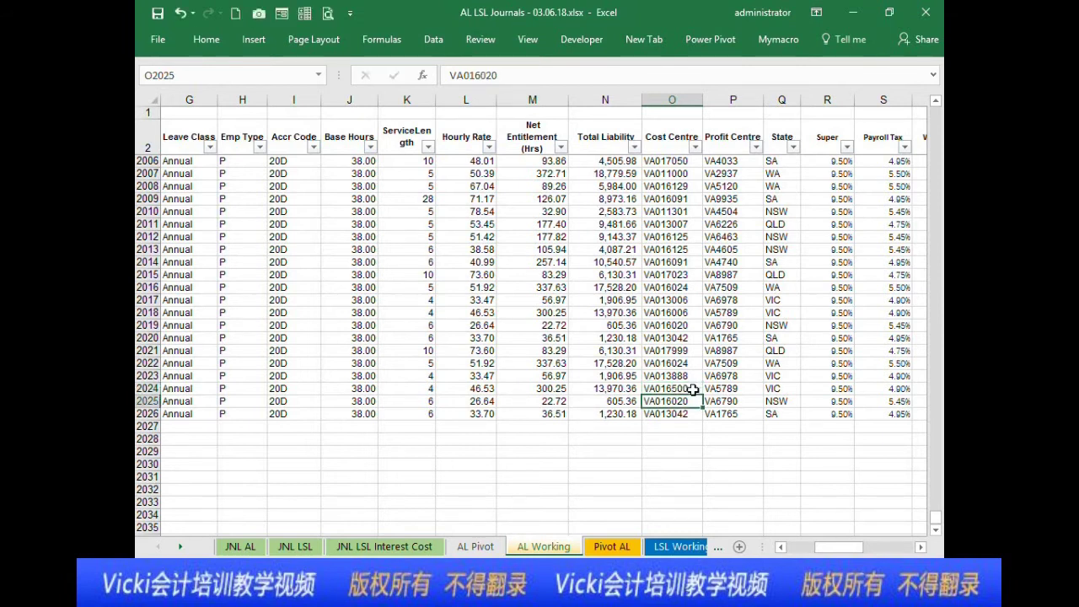
Step: Extend the AL Pivot PivotTable's data source on AL Working to include the added rows down to row 2026
left_click(493, 548)
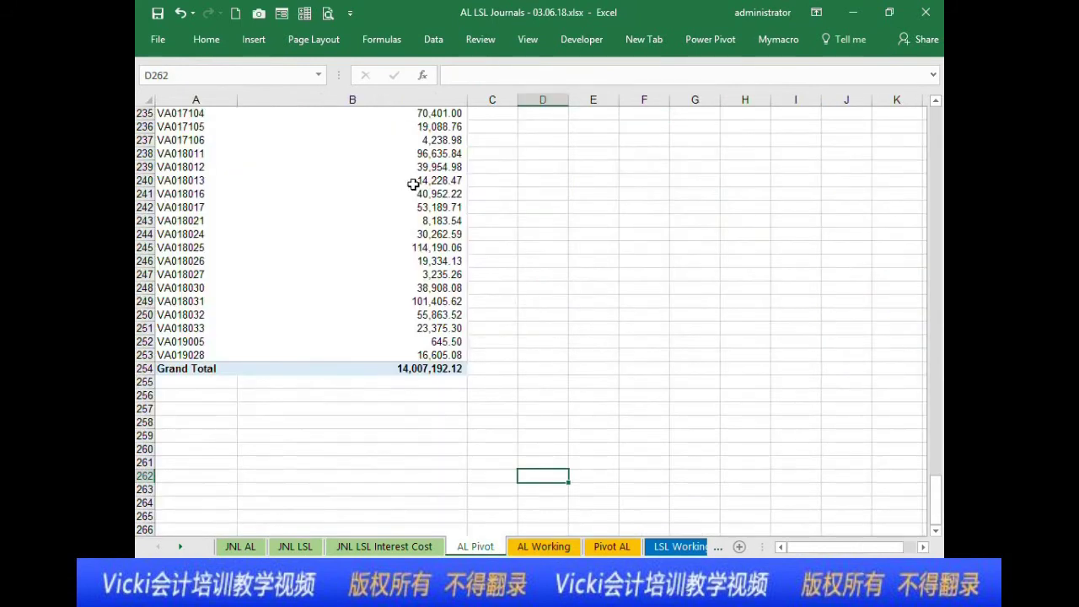
left_click(414, 184)
left_click(757, 42)
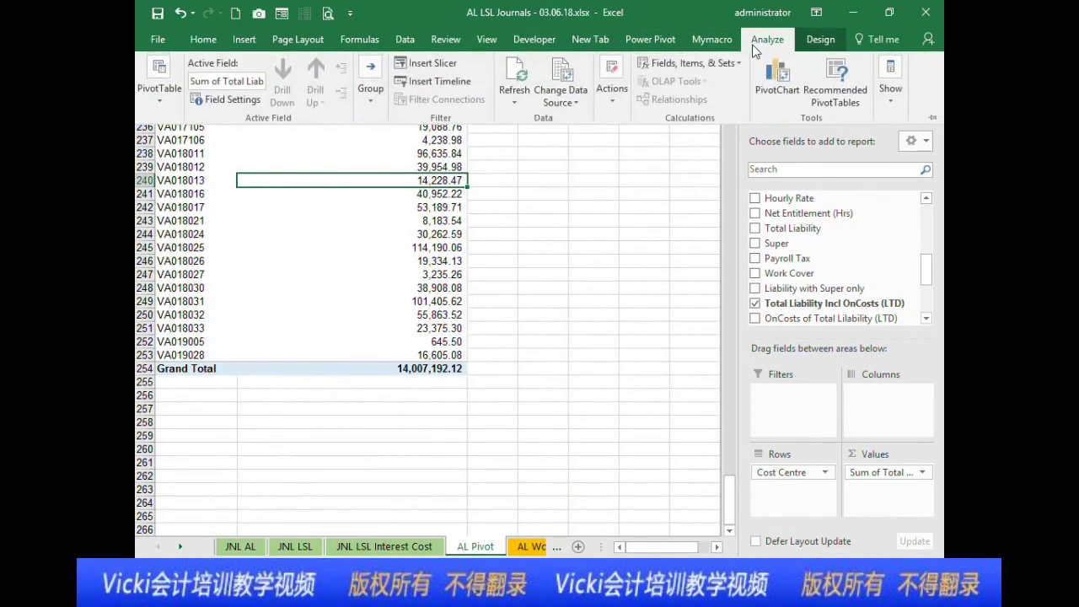
left_click(567, 100)
left_click(589, 118)
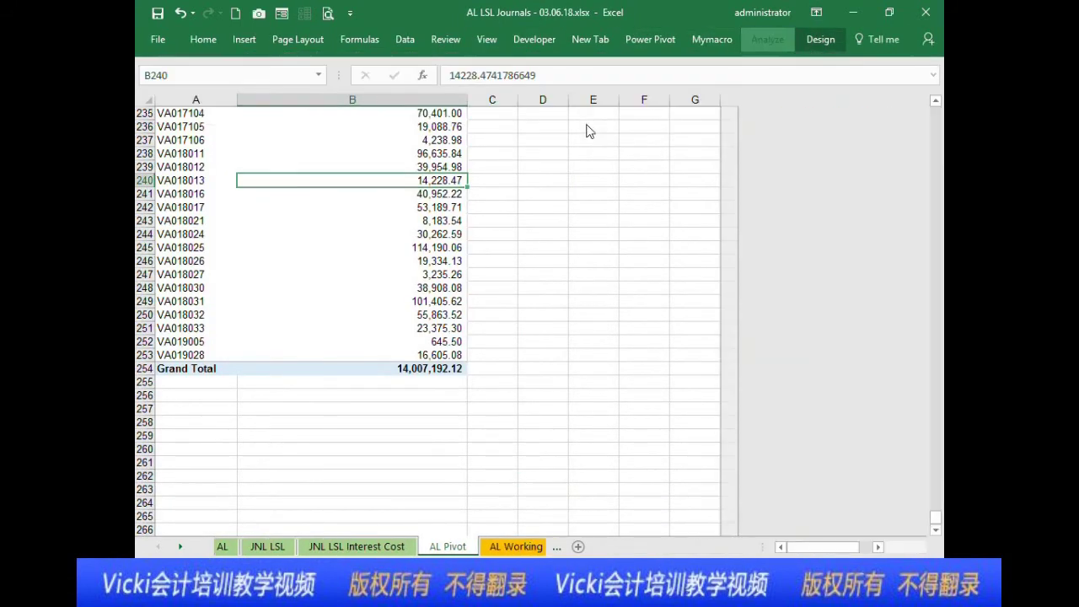
left_click_drag(936, 111, 936, 517)
left_click(793, 189)
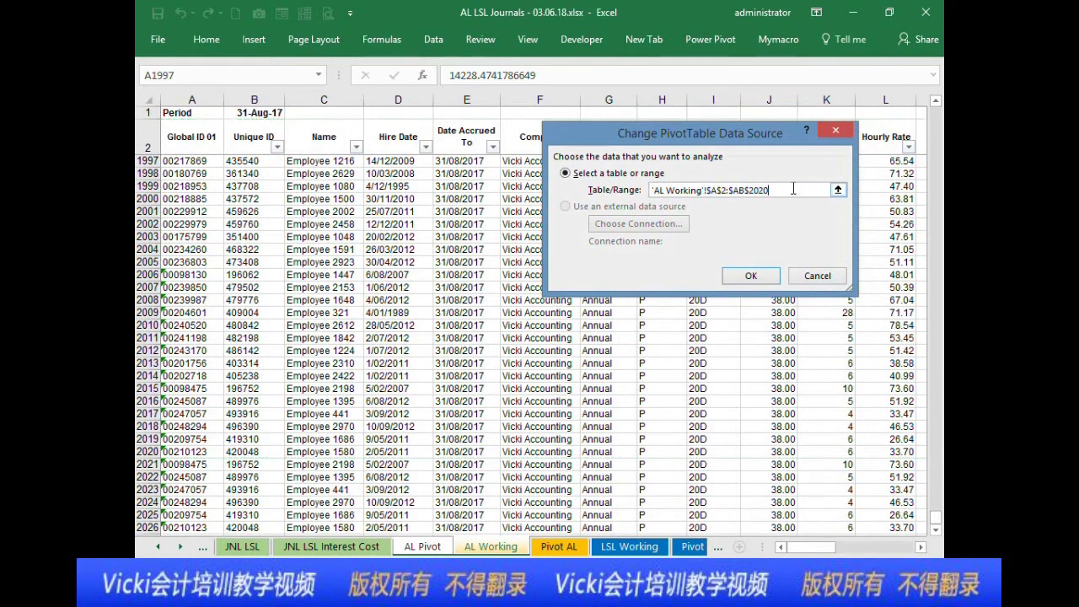
key("BackSpace")
key("Return")
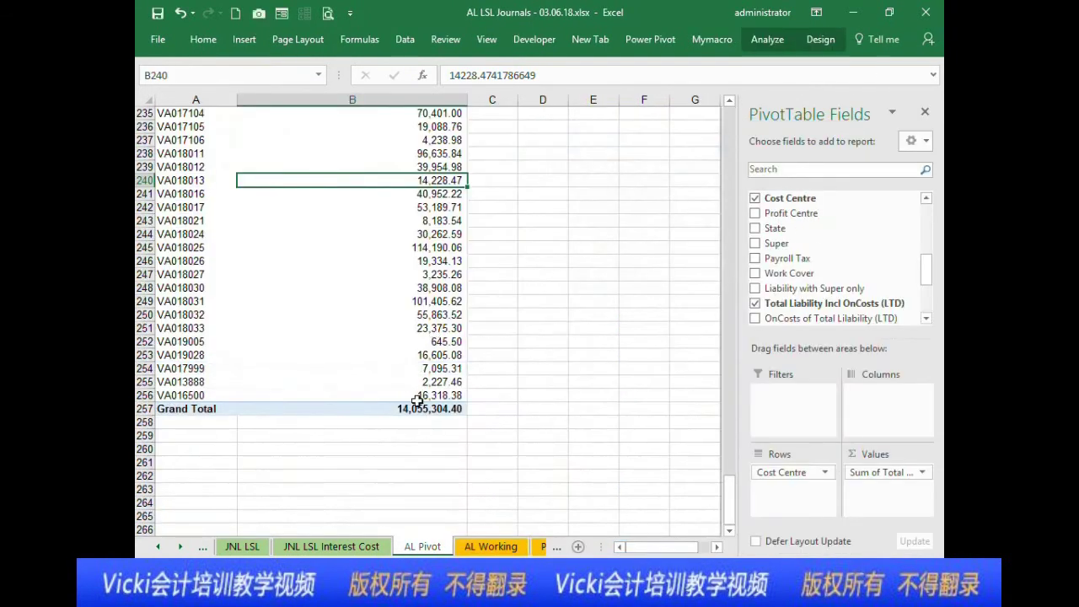
Step: Compare the end of the AL Pivot list with JNL AL, examining where new rows would go and the reversing formulas from H252 down
mouse_move(418, 402)
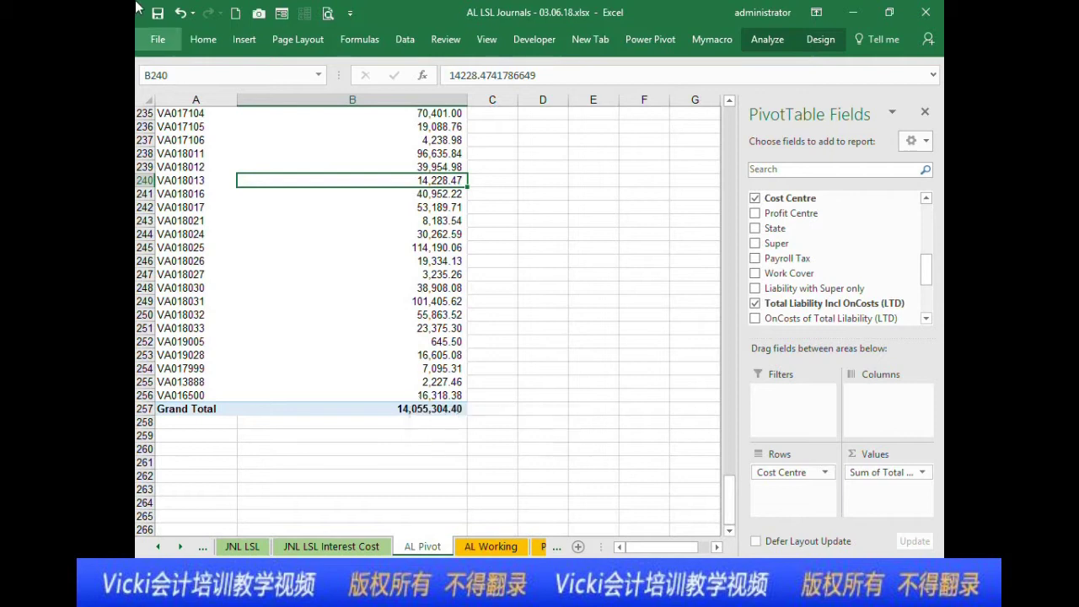
left_click(158, 547)
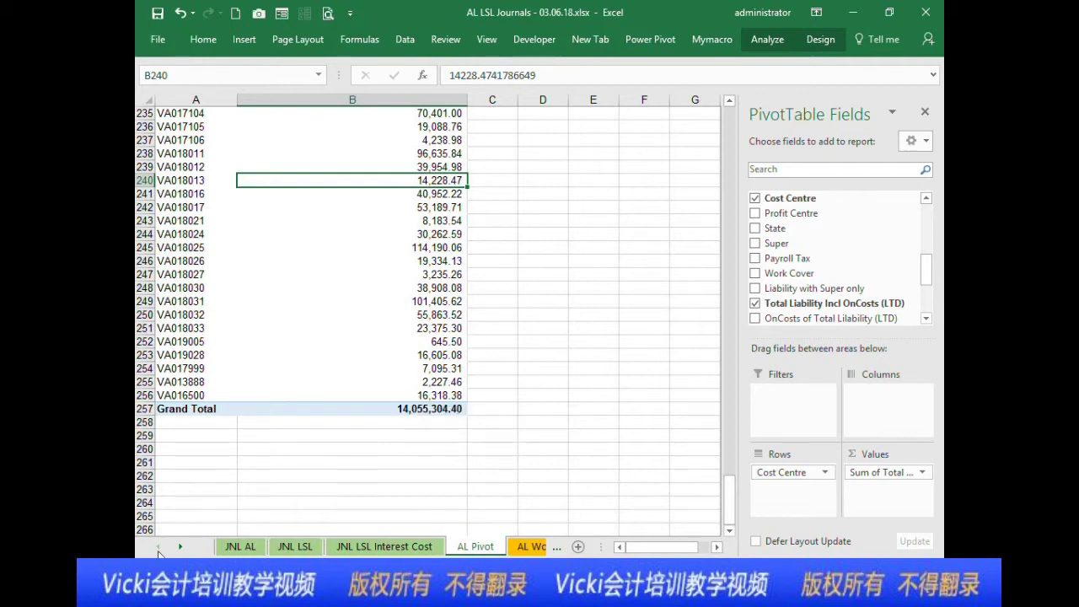
left_click(238, 547)
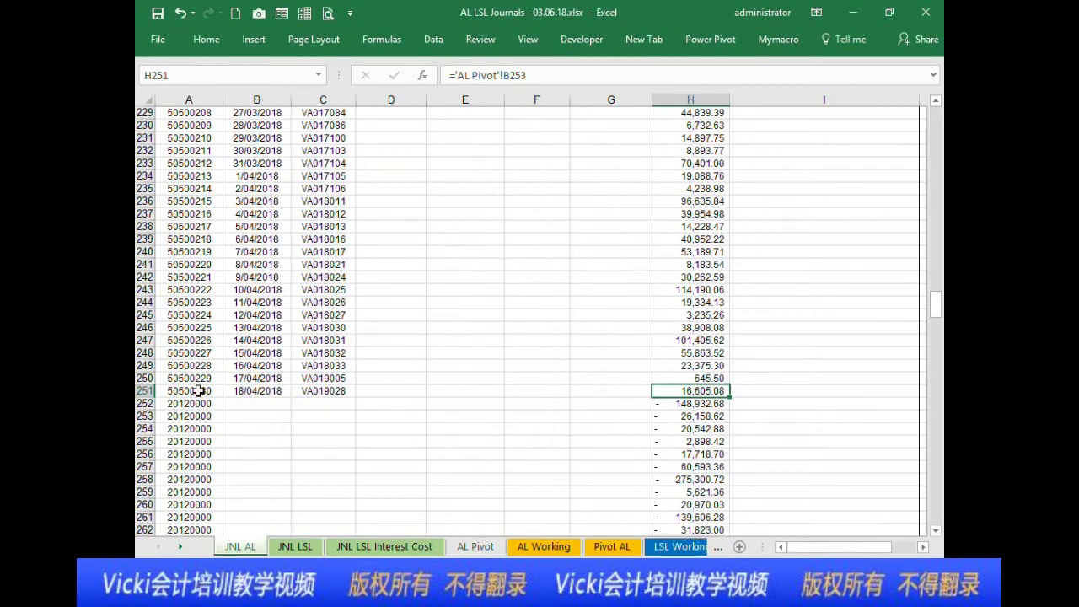
left_click_drag(143, 404, 139, 460)
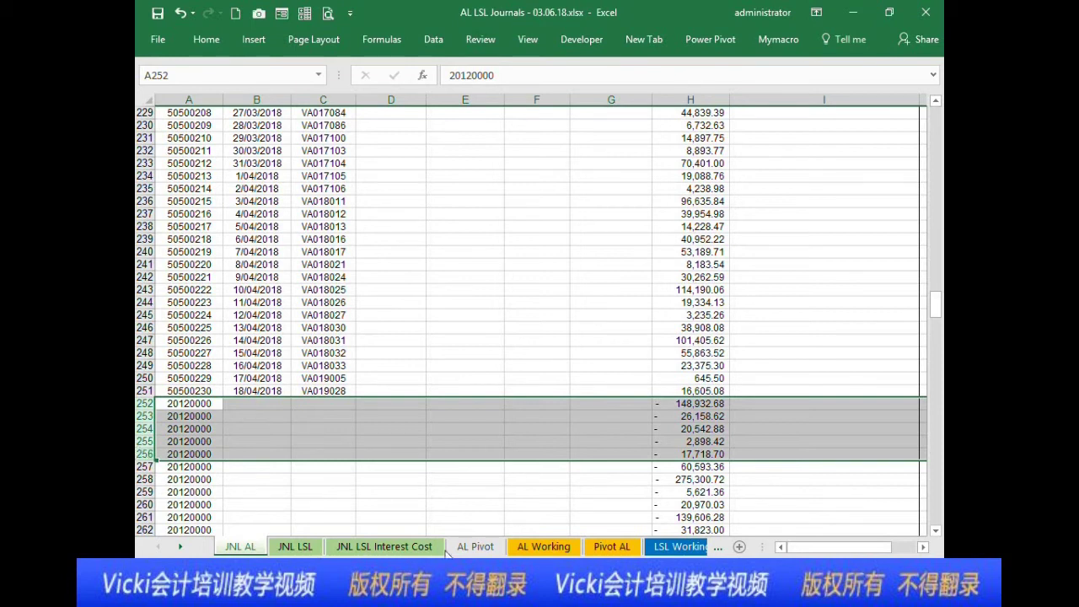
left_click(476, 547)
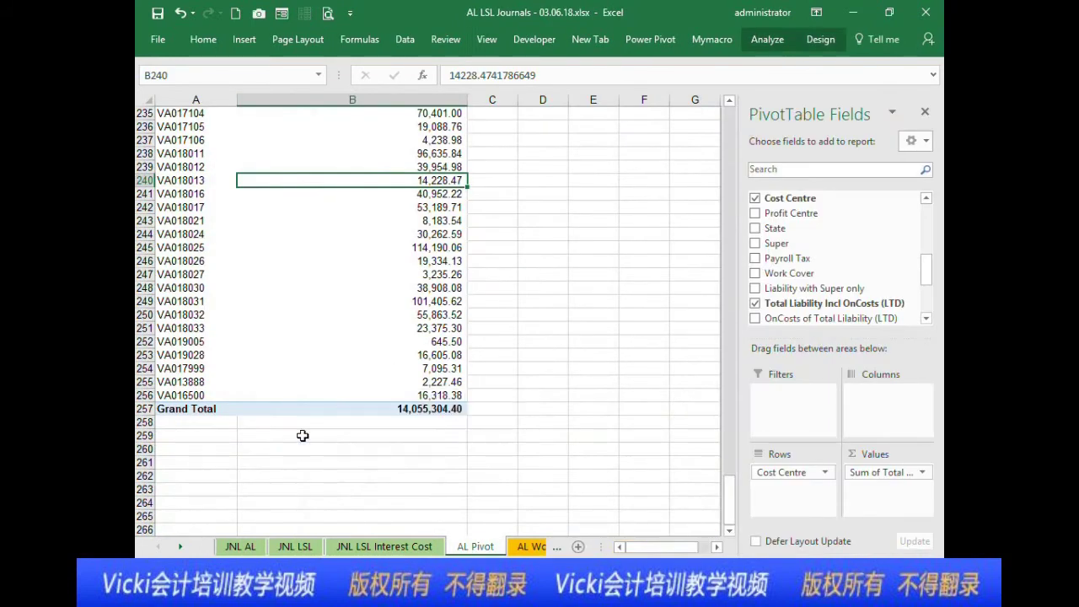
left_click(240, 546)
left_click_drag(693, 405, 700, 451)
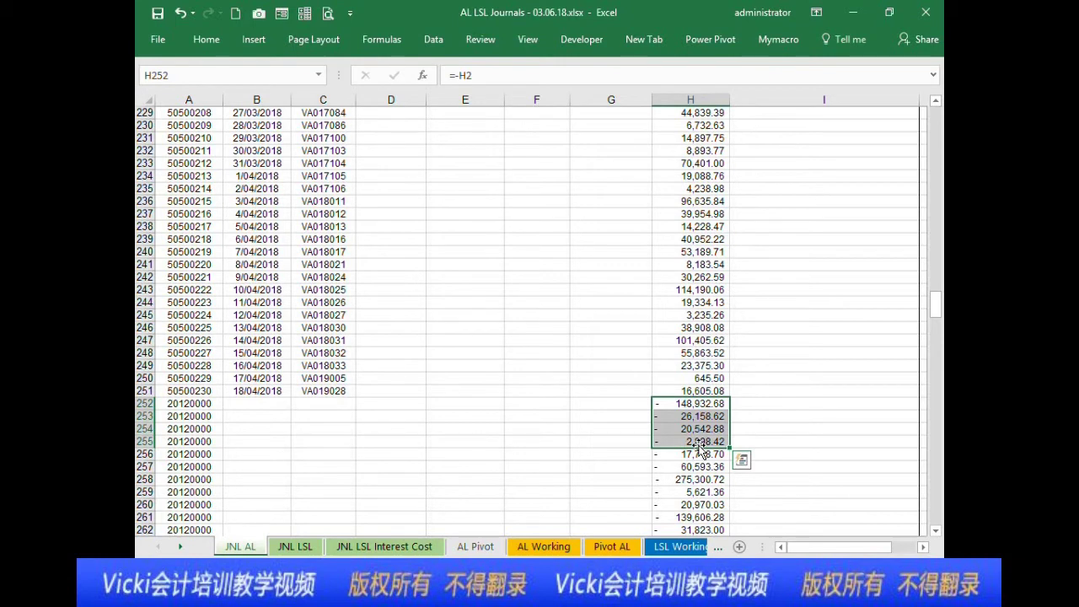
left_click(711, 403)
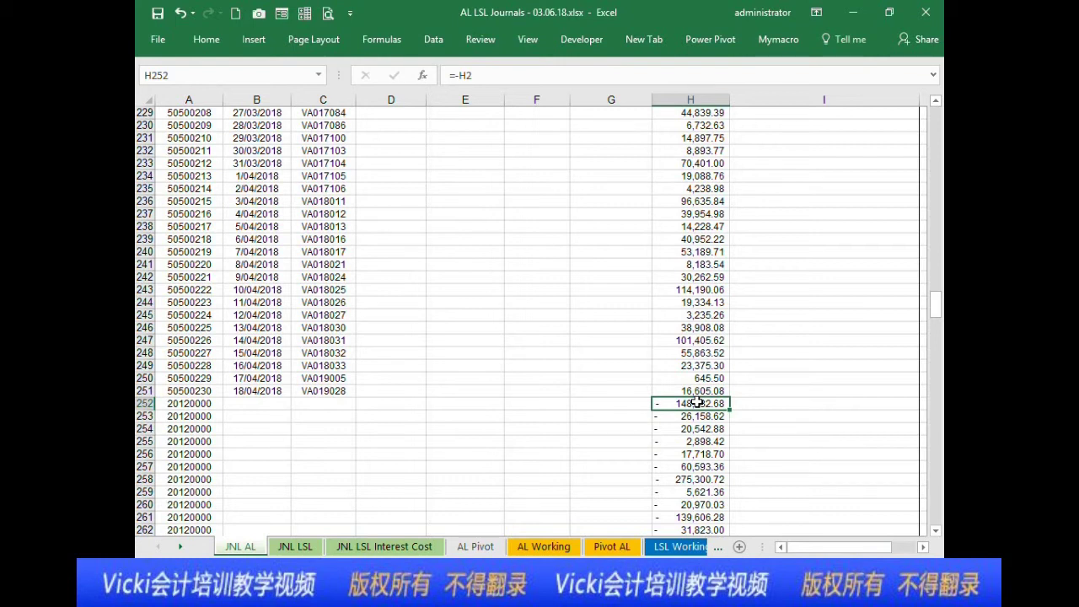
left_click(693, 454)
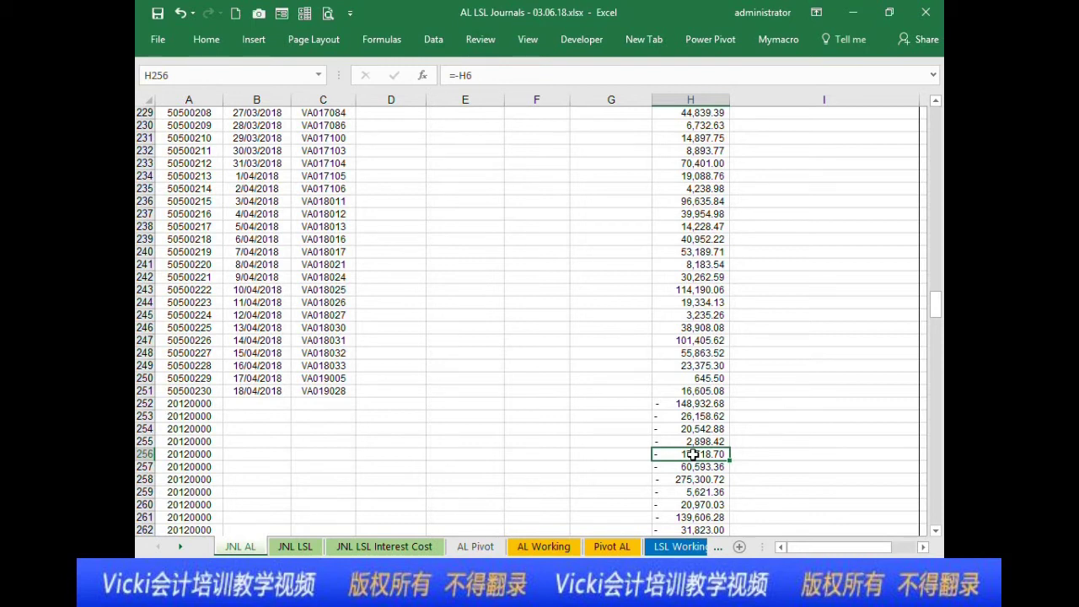
scroll(692, 454, "up", 12)
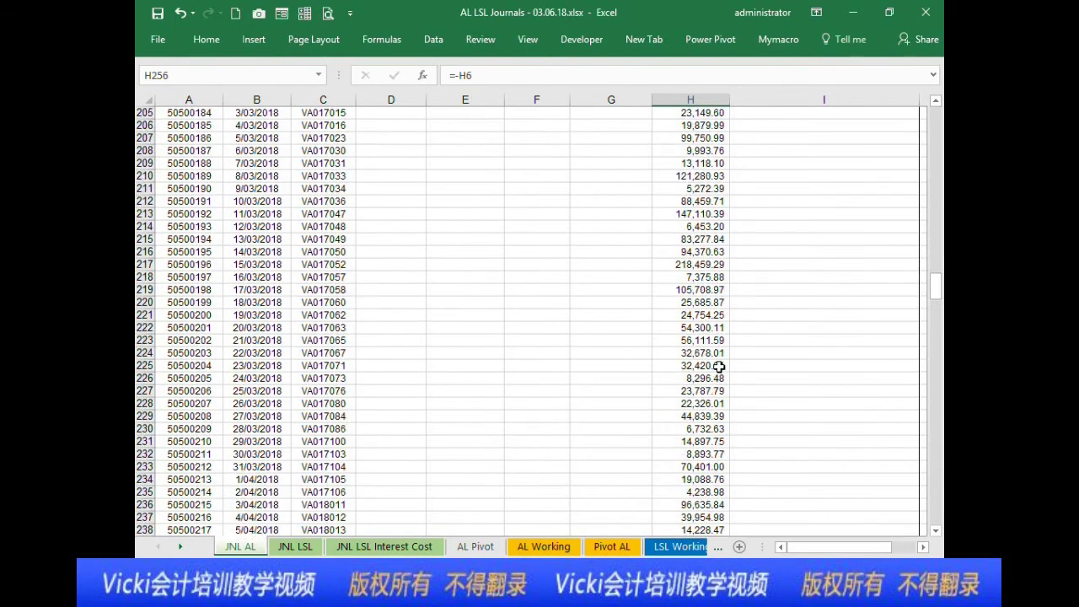
left_click(531, 479)
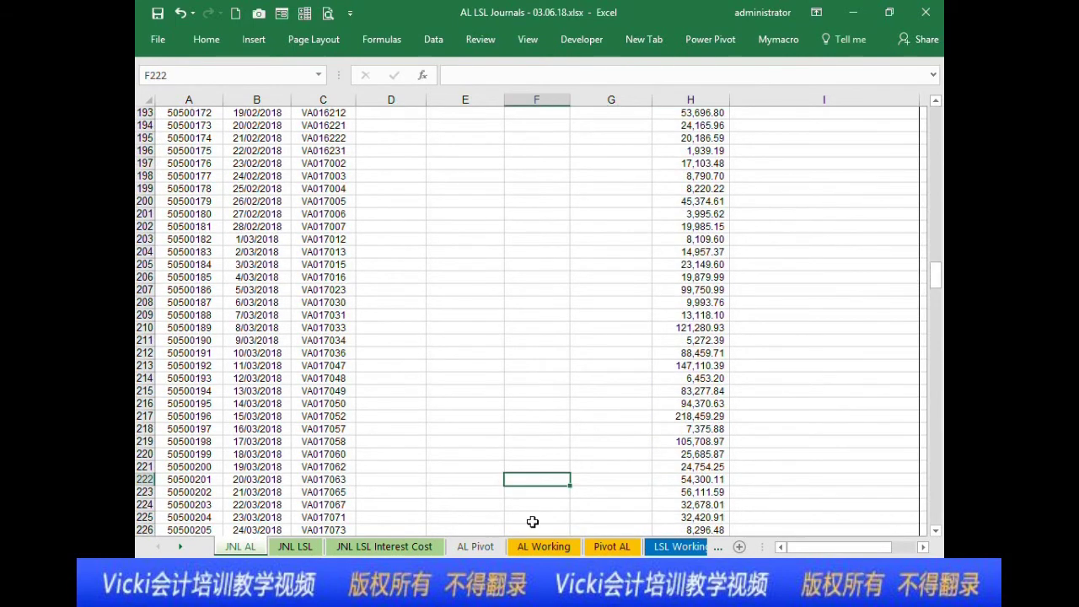
Step: Delete rows 2022 to 2027 on AL Working, which hold most of the added test entries
left_click(544, 547)
scroll(527, 363, "down", 4)
scroll(527, 363, "up", 1)
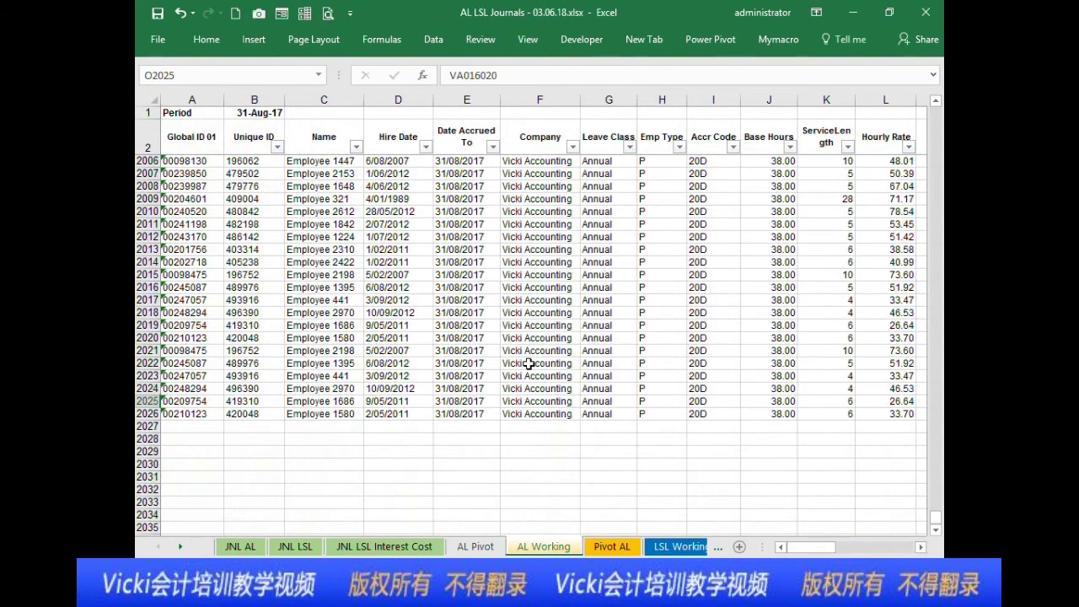
left_click(398, 387)
left_click(398, 375)
left_click(770, 362)
left_click(482, 362)
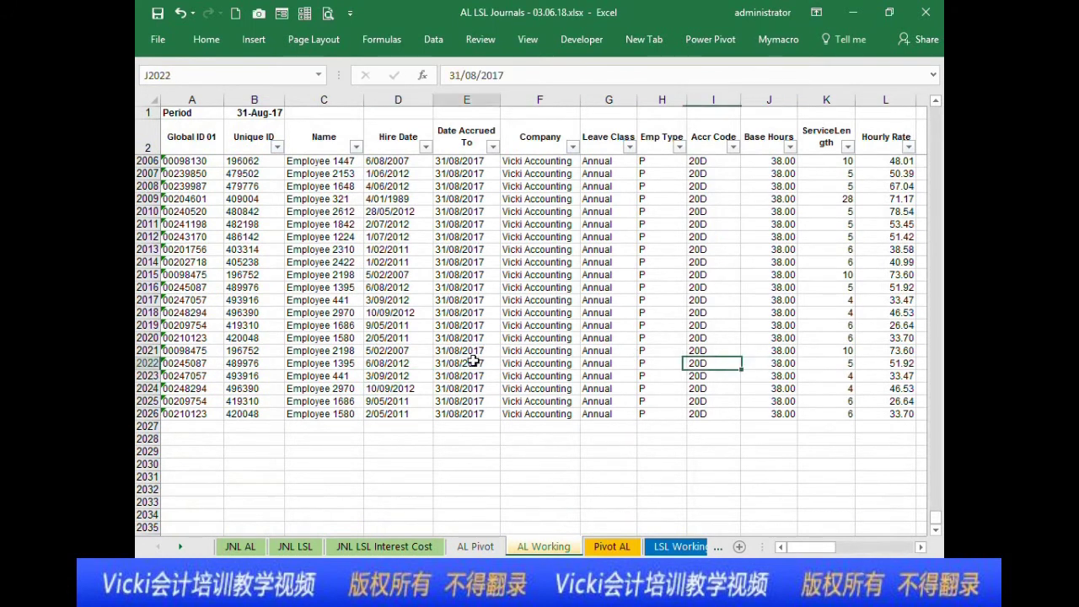
left_click(396, 363)
left_click(396, 353)
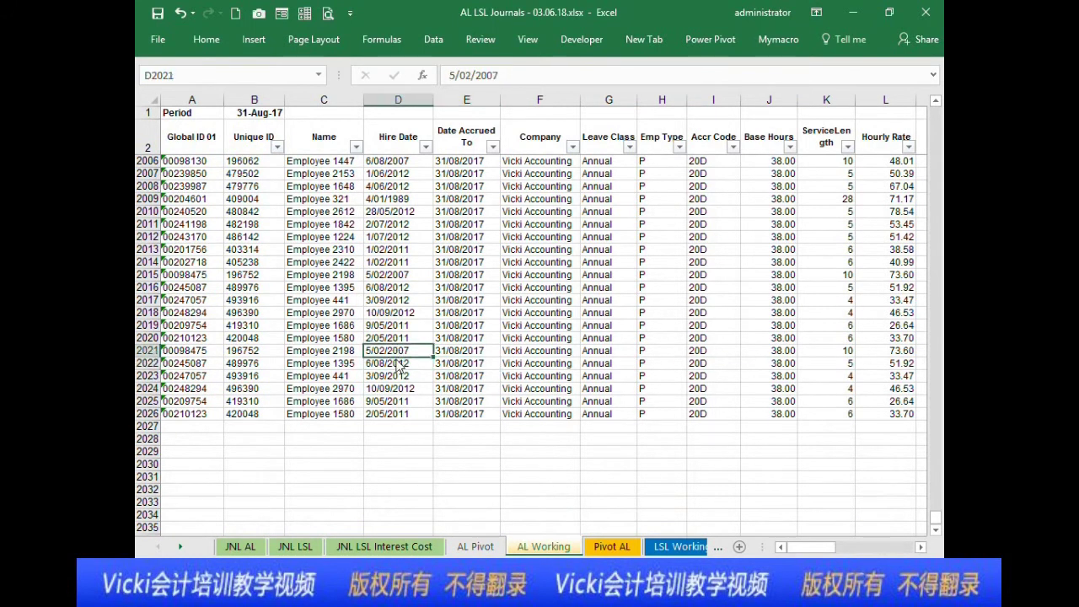
left_click_drag(147, 363, 148, 425)
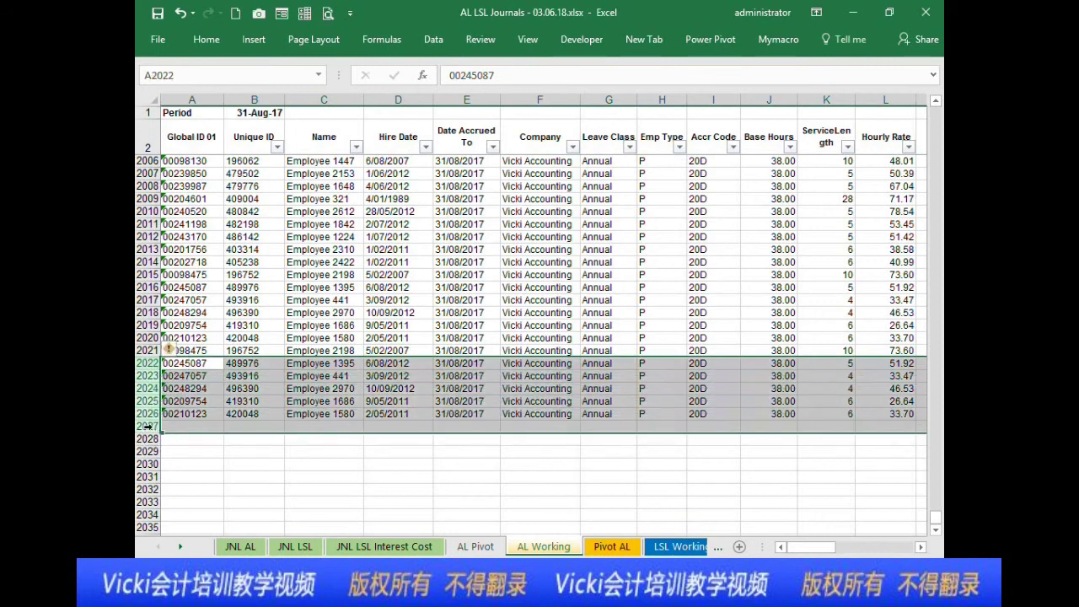
right_click(148, 426)
left_click(199, 289)
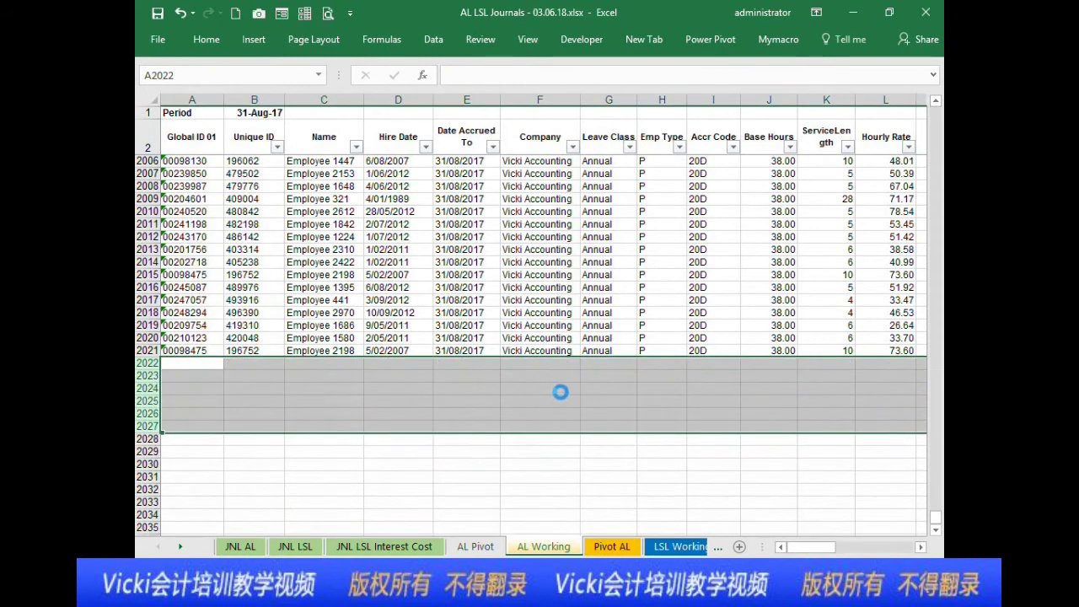
Step: Check the Cost Centre entries in the last remaining AL Working rows and refresh the AL Pivot PivotTable
left_click(557, 388)
scroll(559, 356, "up", 1)
left_click_drag(843, 352, 860, 375)
left_click(740, 376)
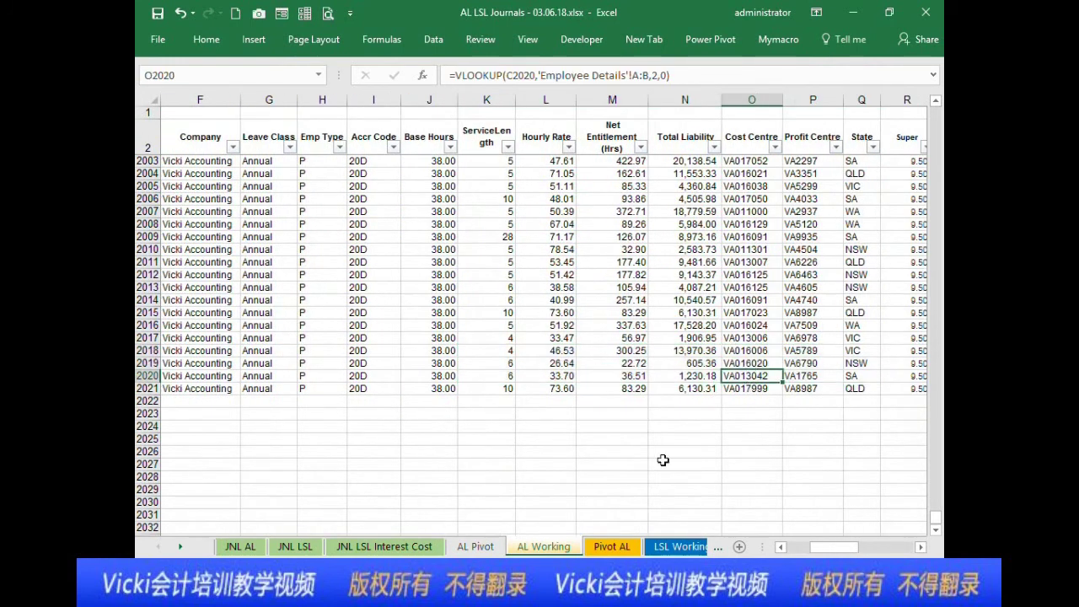
left_click(475, 547)
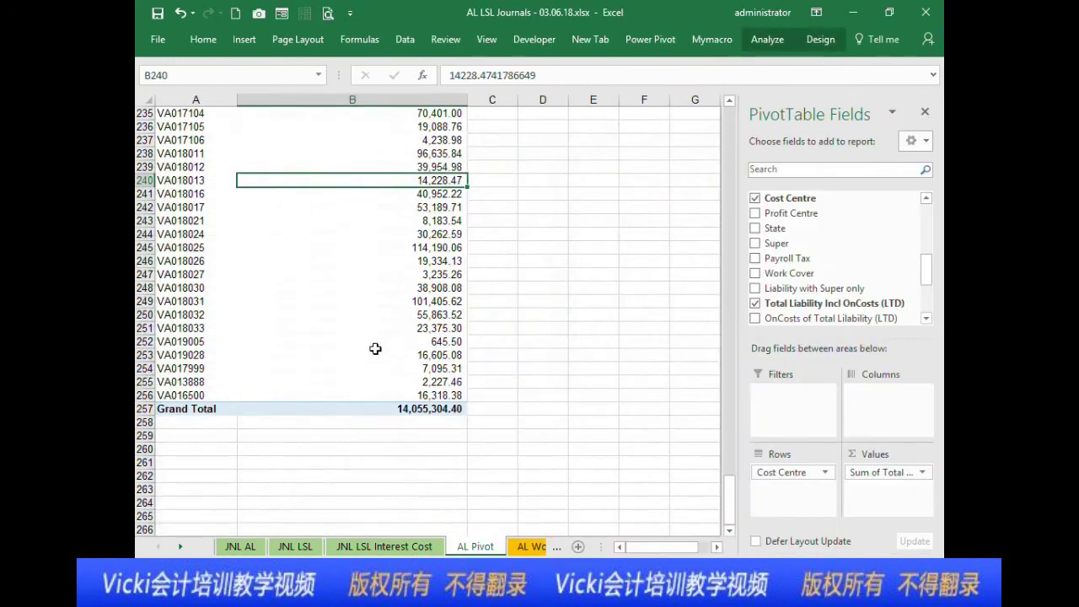
right_click(375, 355)
left_click(479, 178)
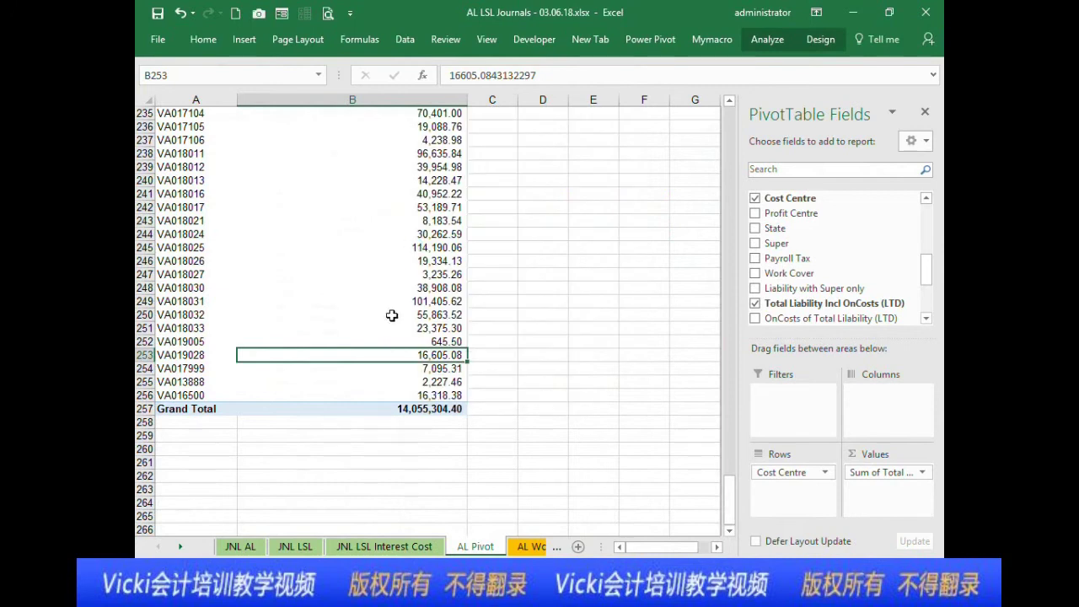
left_click(421, 328)
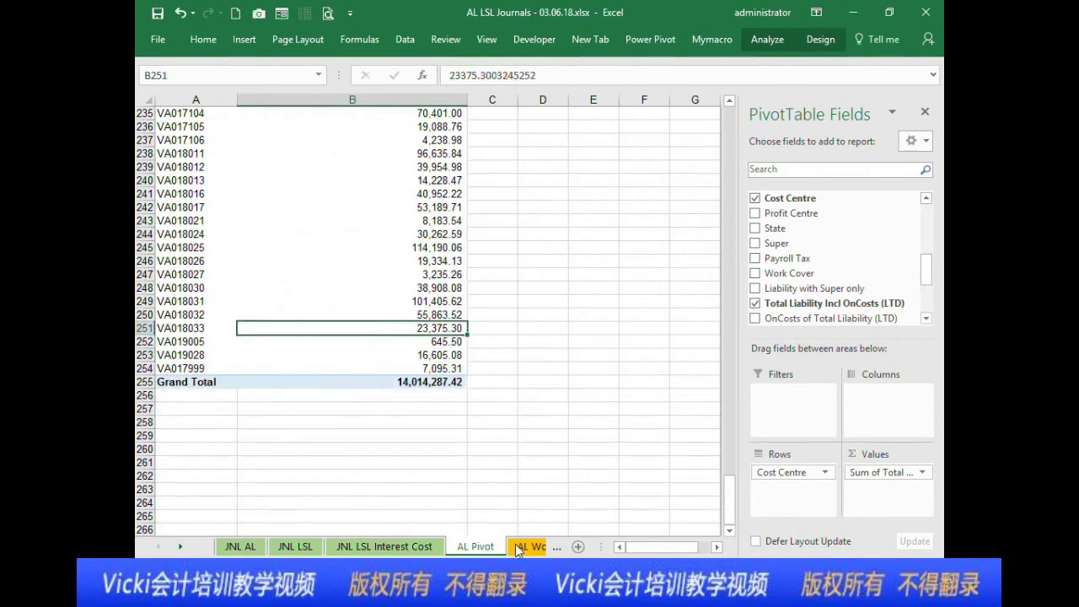
Step: Delete the remaining test row 2021 on AL Working and refresh the AL Pivot PivotTable
left_click(515, 548)
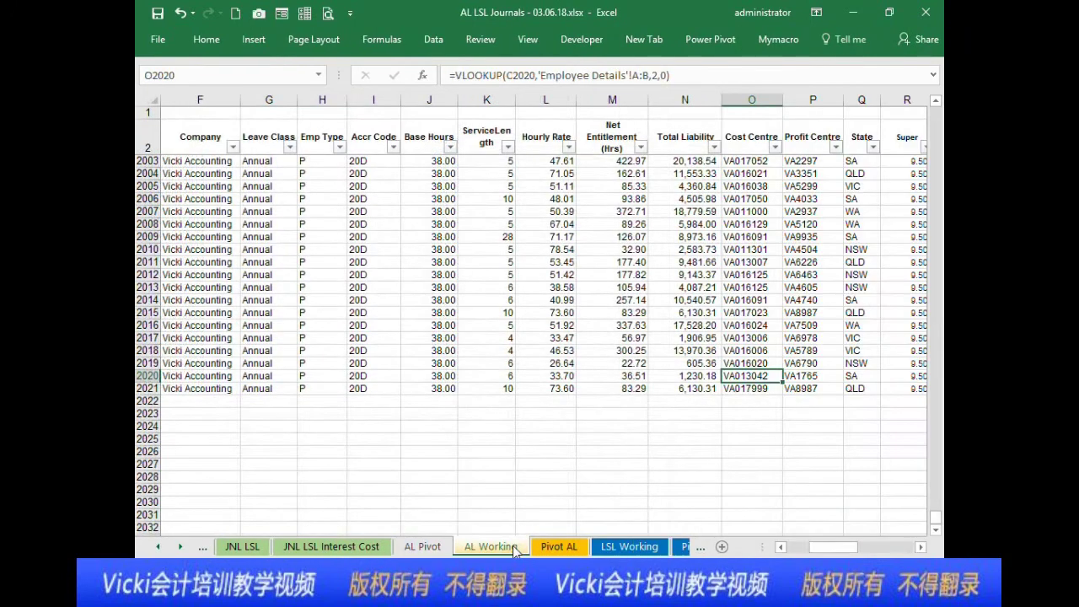
right_click(148, 388)
left_click(195, 283)
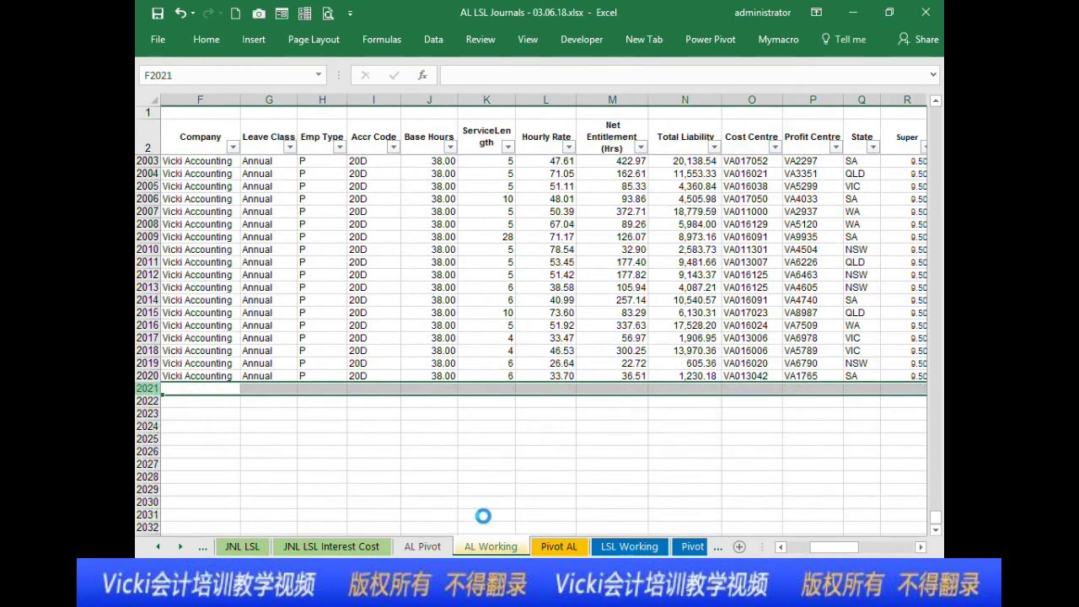
left_click(423, 547)
right_click(452, 312)
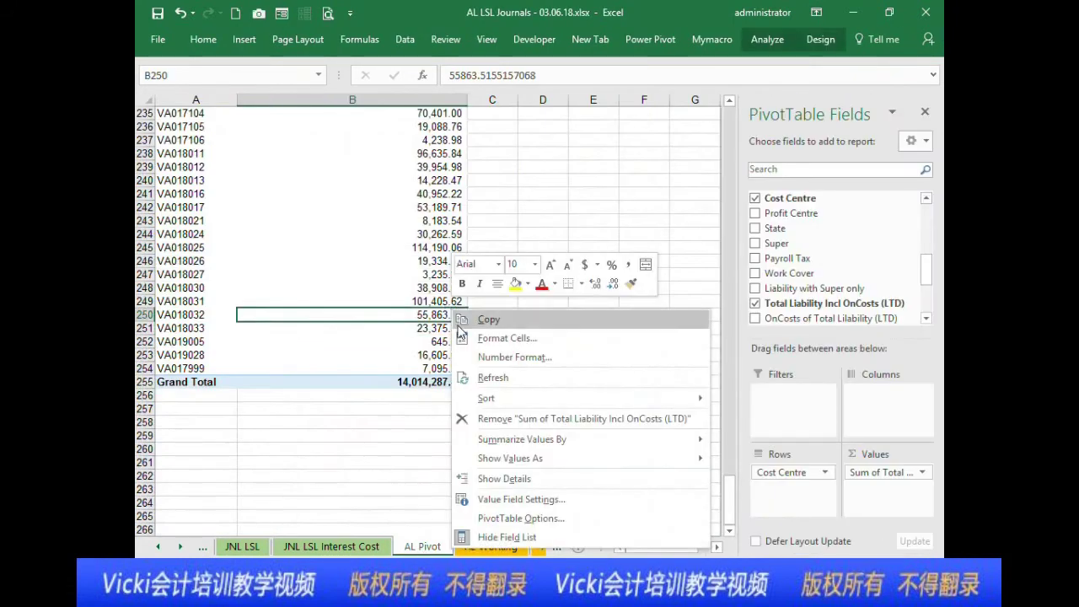
left_click(486, 377)
left_click(434, 237)
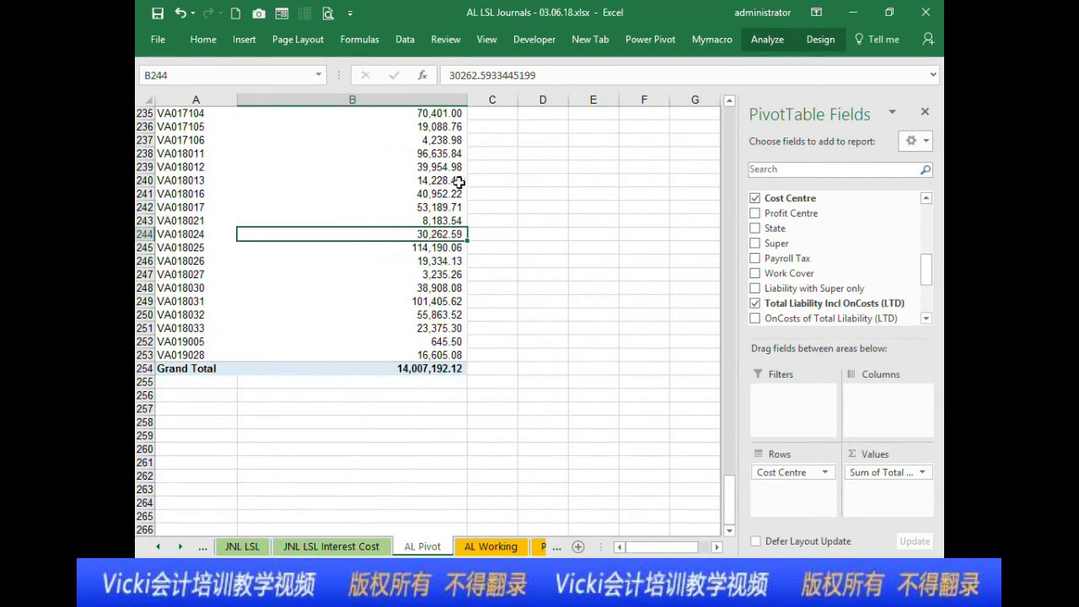
Step: Check the first JNL AL entries, including the Cost Centre link formula in C2, against the first cost centres in AL Pivot
scroll(487, 227, "up", 11)
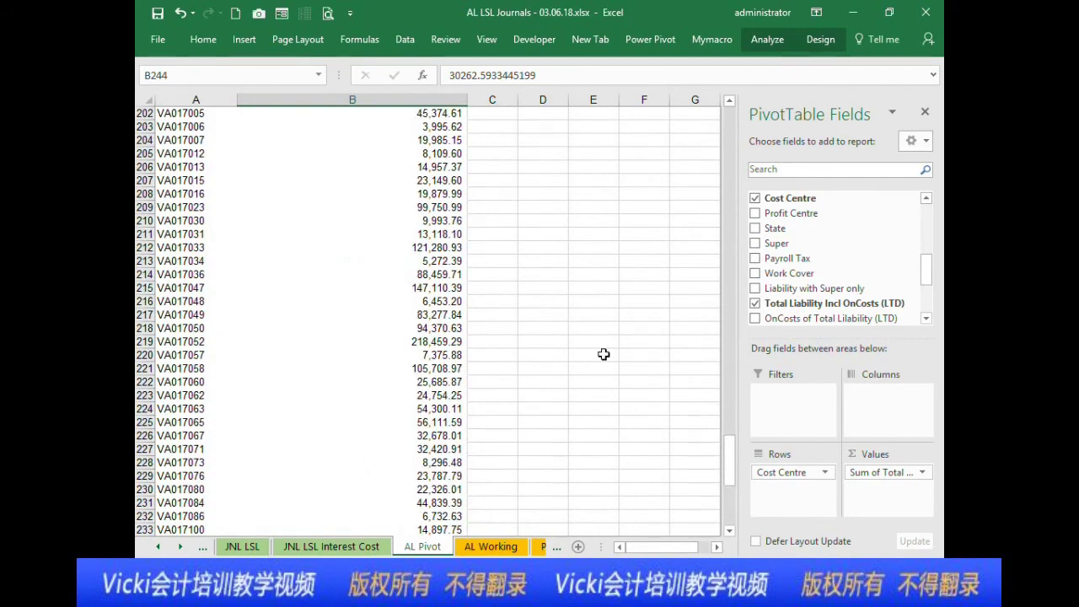
left_click(159, 546)
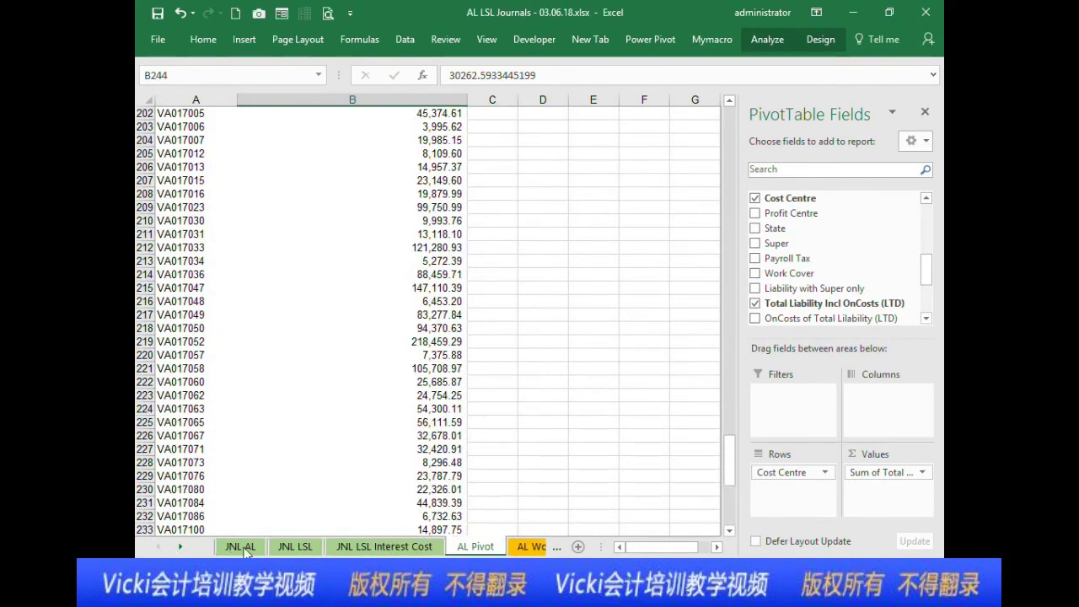
left_click(240, 546)
scroll(517, 370, "up", 8)
scroll(516, 369, "up", 1)
left_click_drag(936, 261, 936, 122)
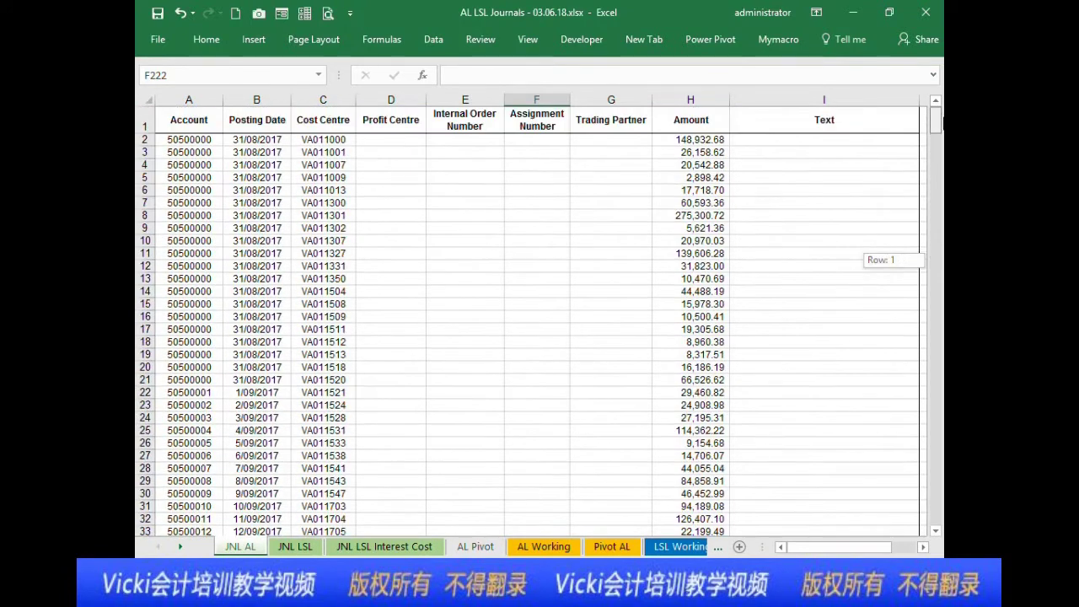
left_click(277, 142)
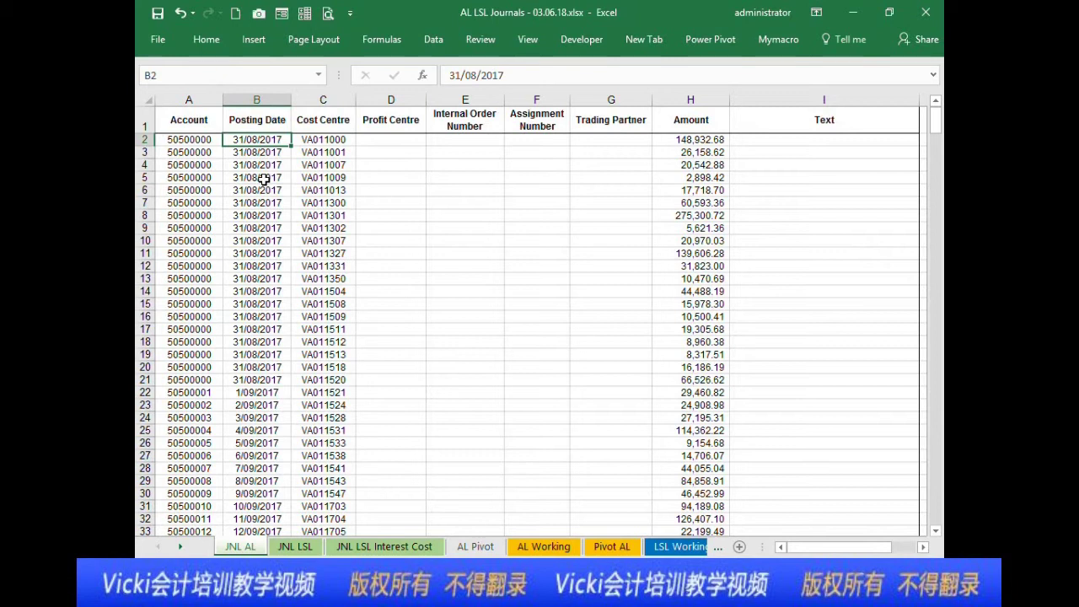
key("Right")
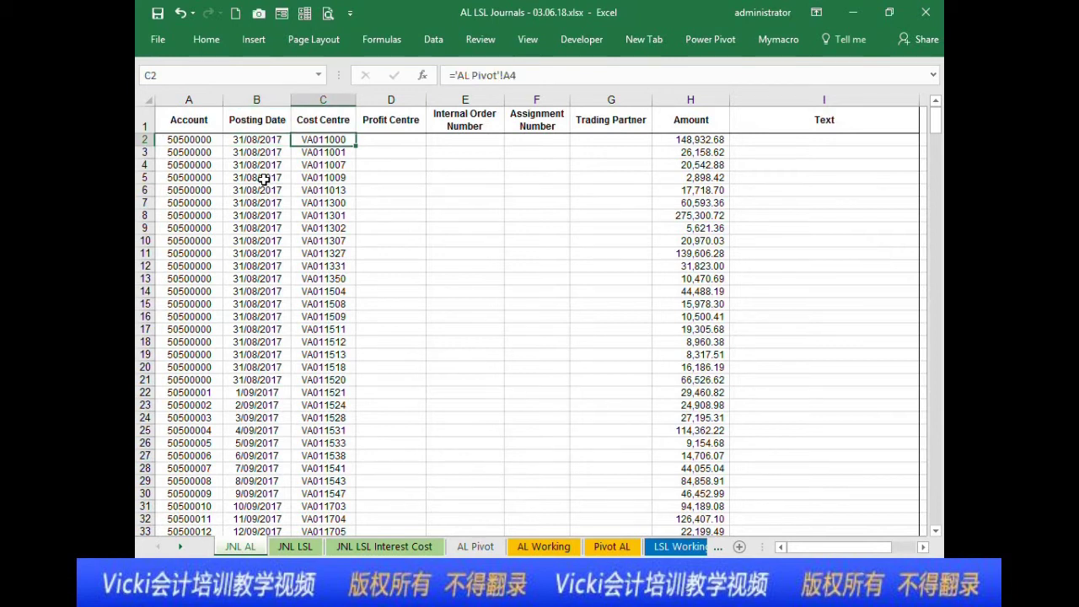
left_click(487, 549)
scroll(379, 263, "up", 14)
left_click_drag(732, 377, 732, 377)
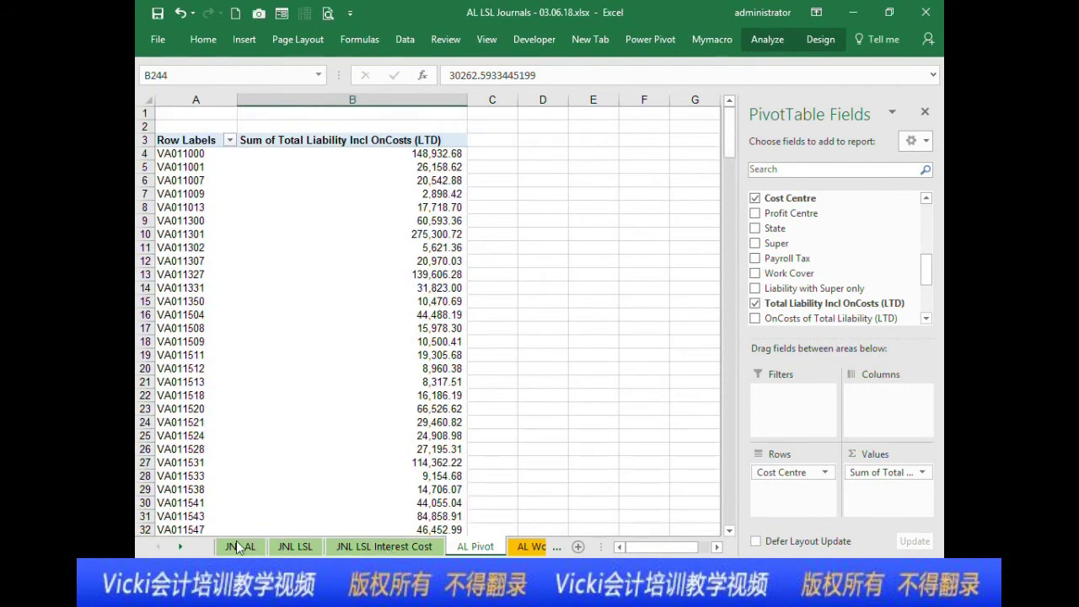
left_click(238, 548)
scroll(346, 403, "down", 4)
scroll(363, 401, "up", 4)
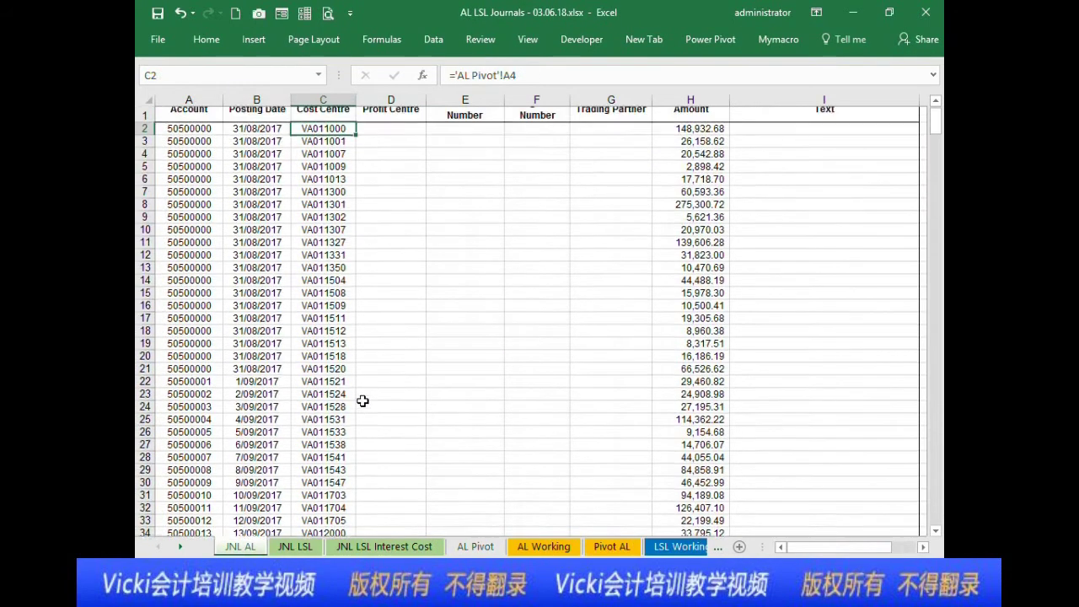
Step: Check the Amount link formula in H2 and the JNL AL amounts against the AL Pivot list and its Grand Total row
left_click(713, 136)
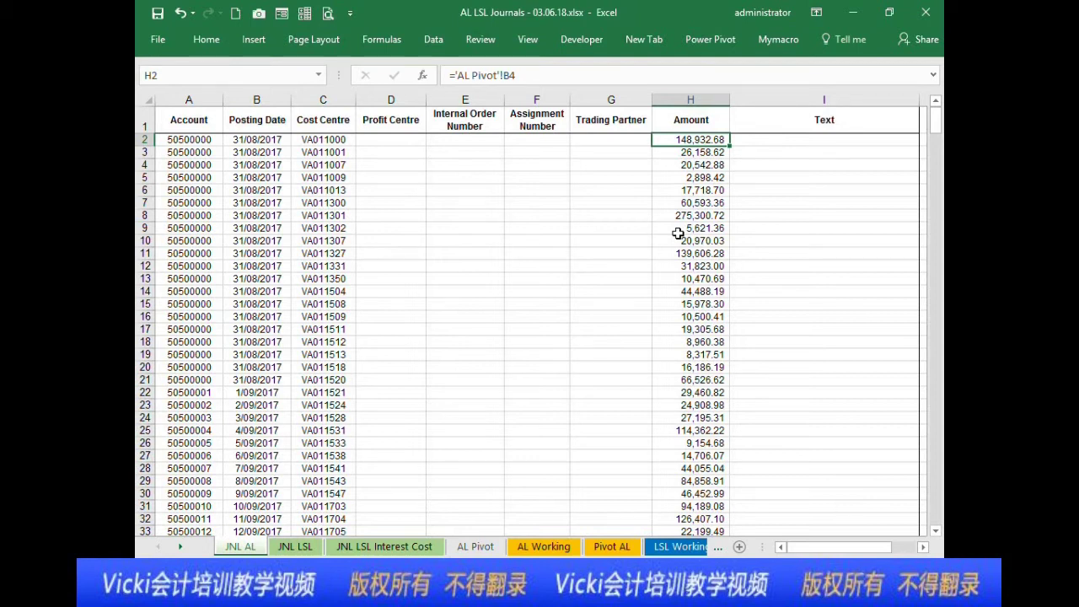
scroll(687, 249, "down", 12)
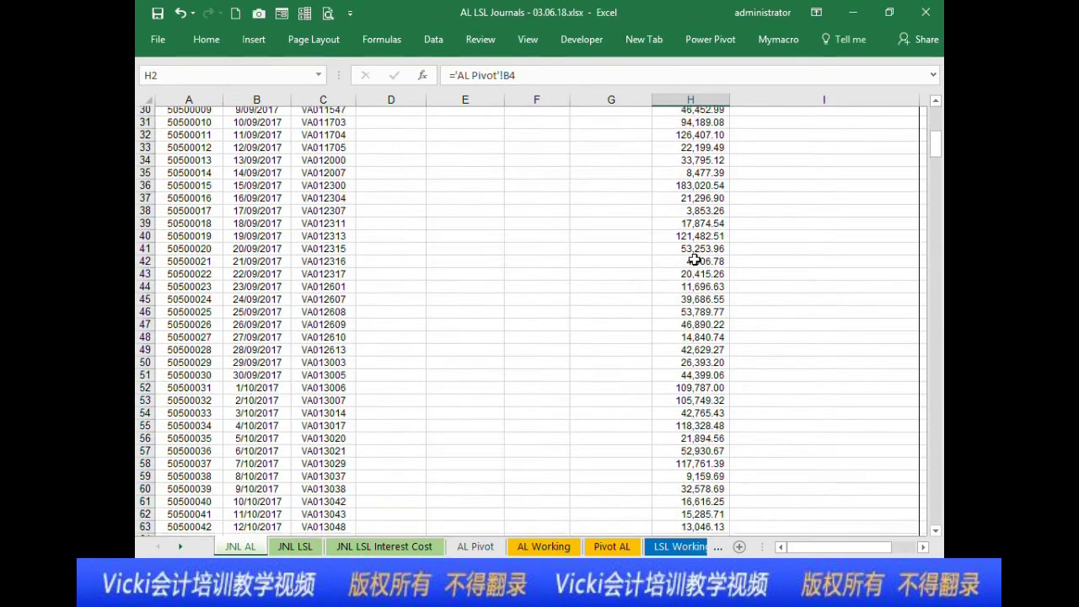
scroll(693, 259, "up", 12)
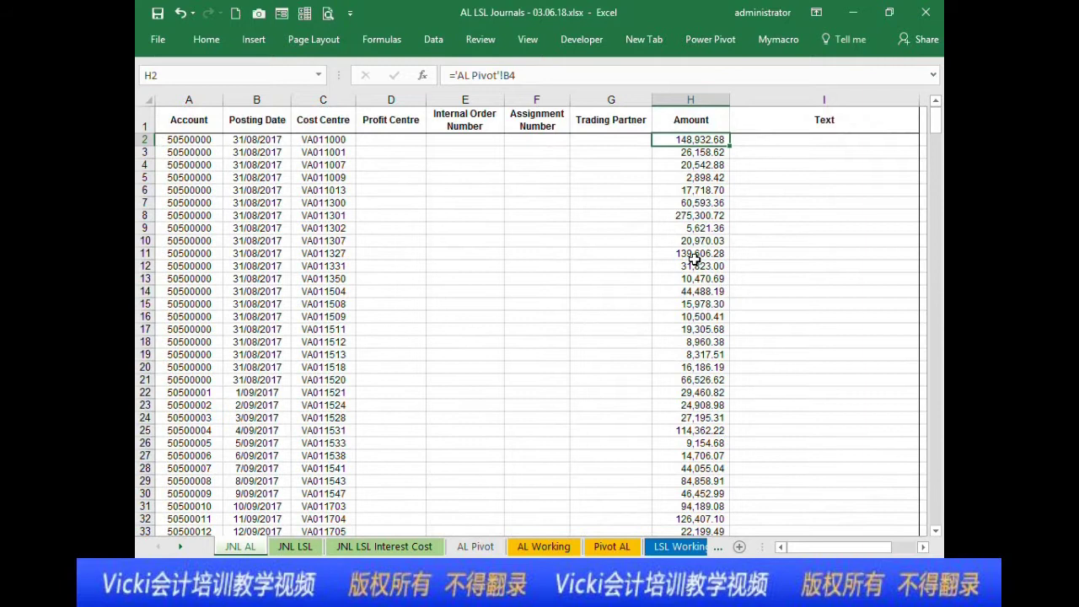
left_click(199, 137)
left_click(469, 548)
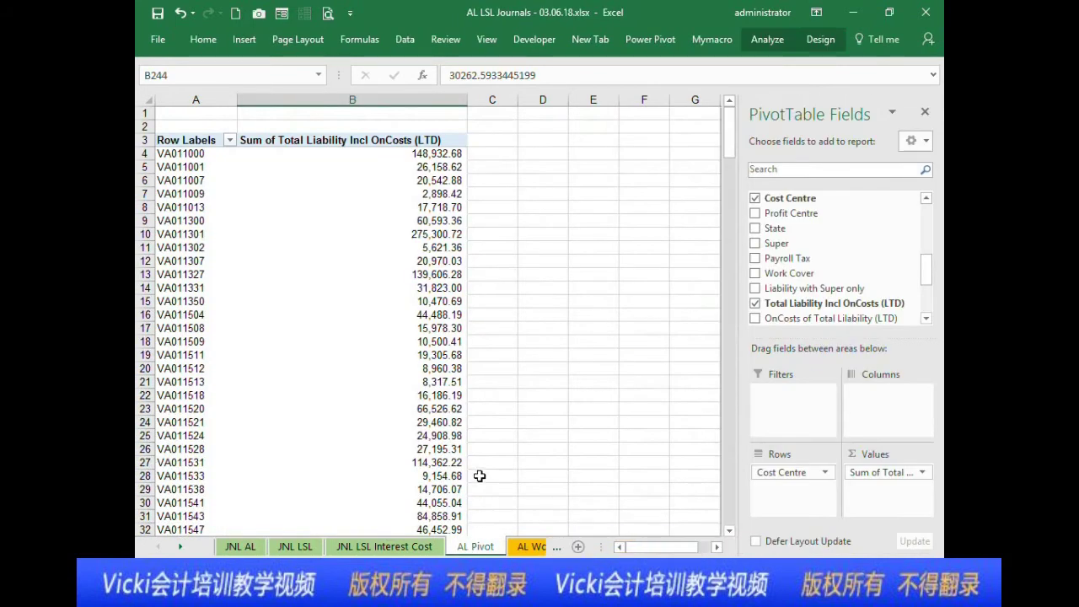
scroll(479, 477, "down", 8)
scroll(449, 321, "down", 20)
scroll(442, 371, "down", 20)
left_click(438, 448)
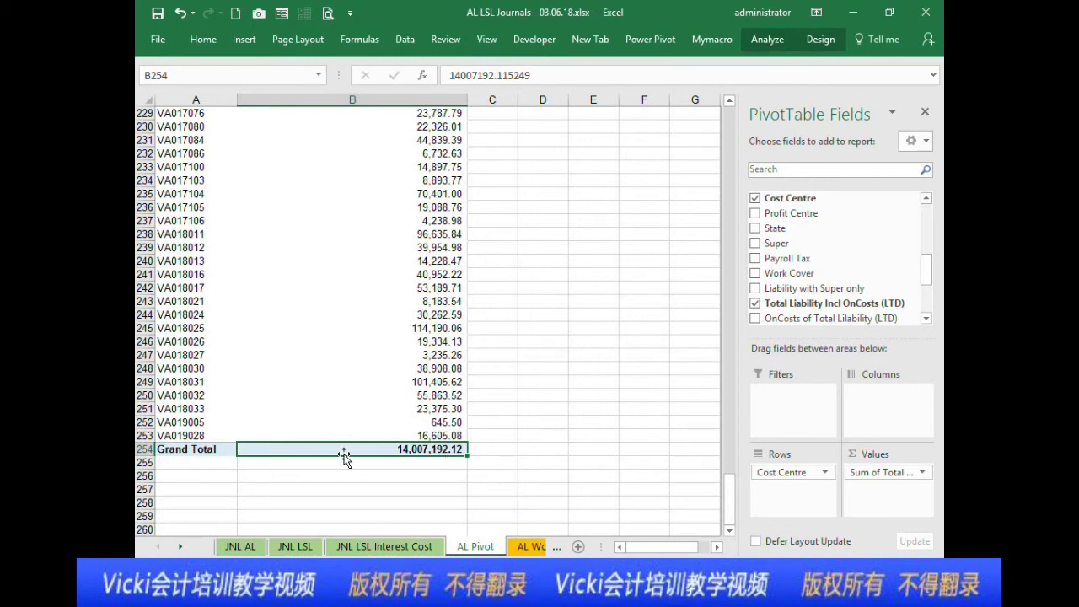
left_click(243, 548)
scroll(751, 208, "down", 2)
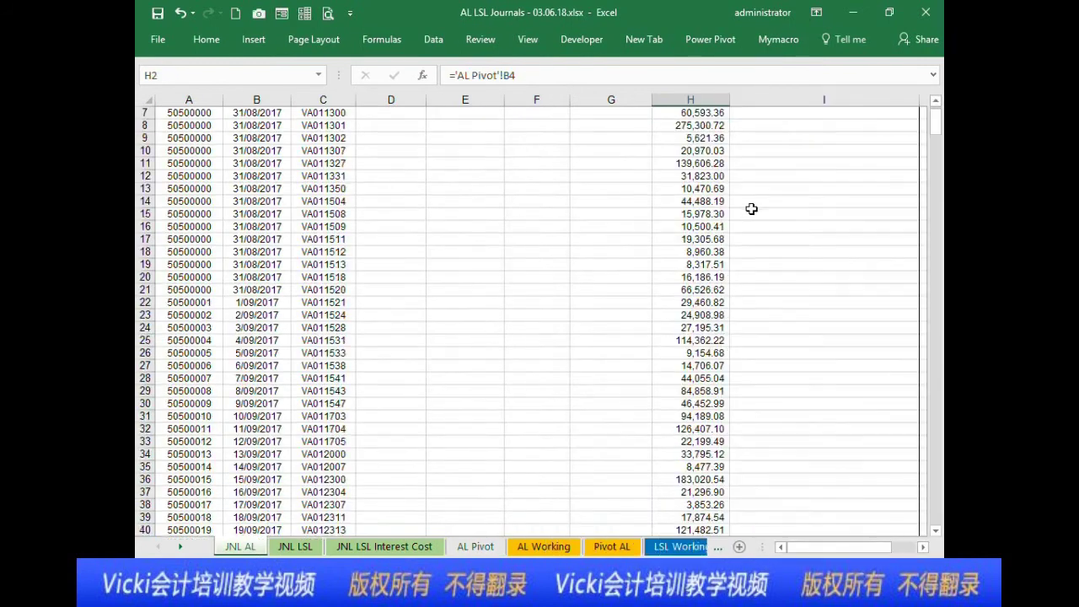
scroll(801, 185, "up", 2)
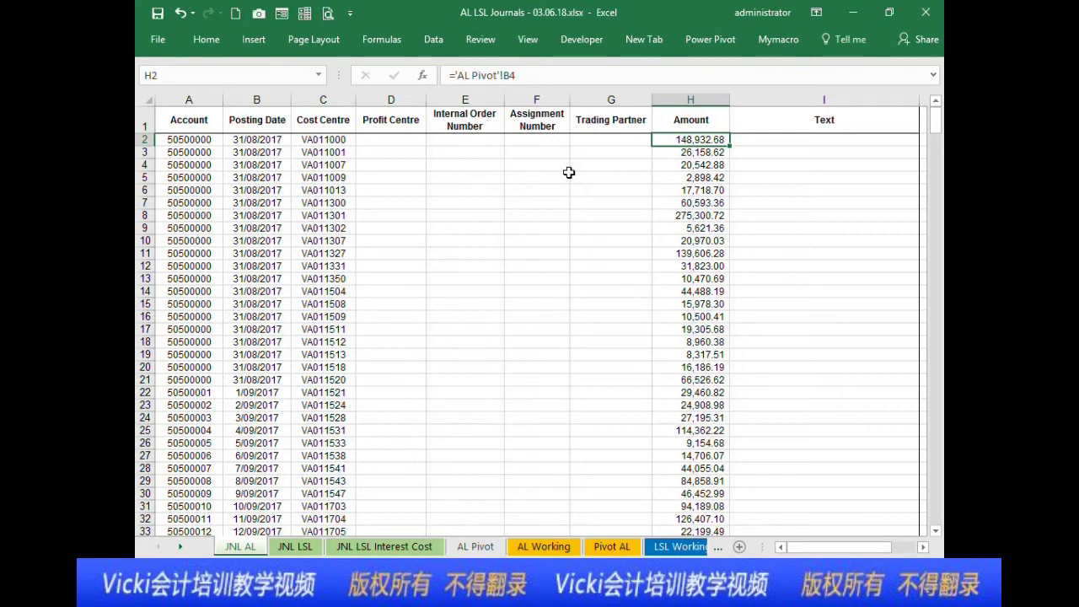
Step: Replace the Amount link in H2 with a lookup of the cost centre: =VLOOKUP(C2,'AL Pivot'!A:B,2,0)
type("=")
key("Escape")
type("=v")
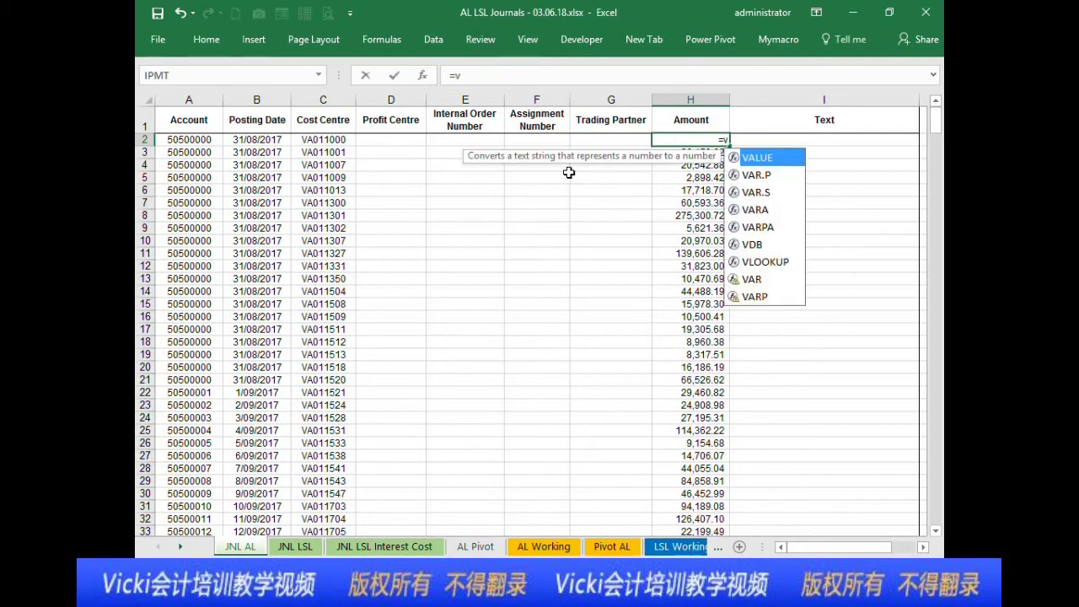
type("lookup(")
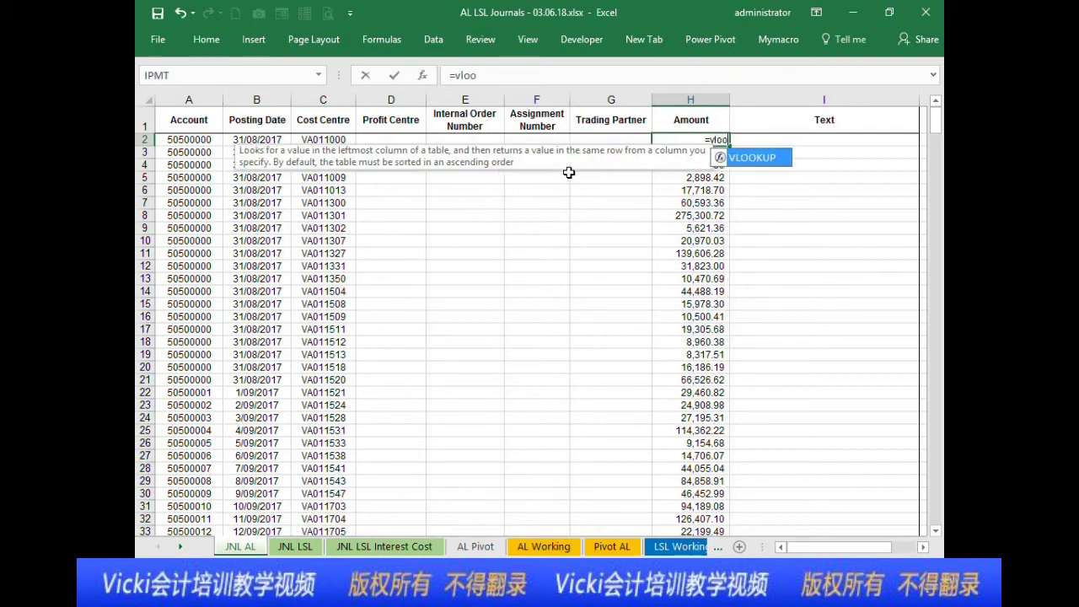
key("Left")
key("Left")
key("Left")
key("Left")
key("Left")
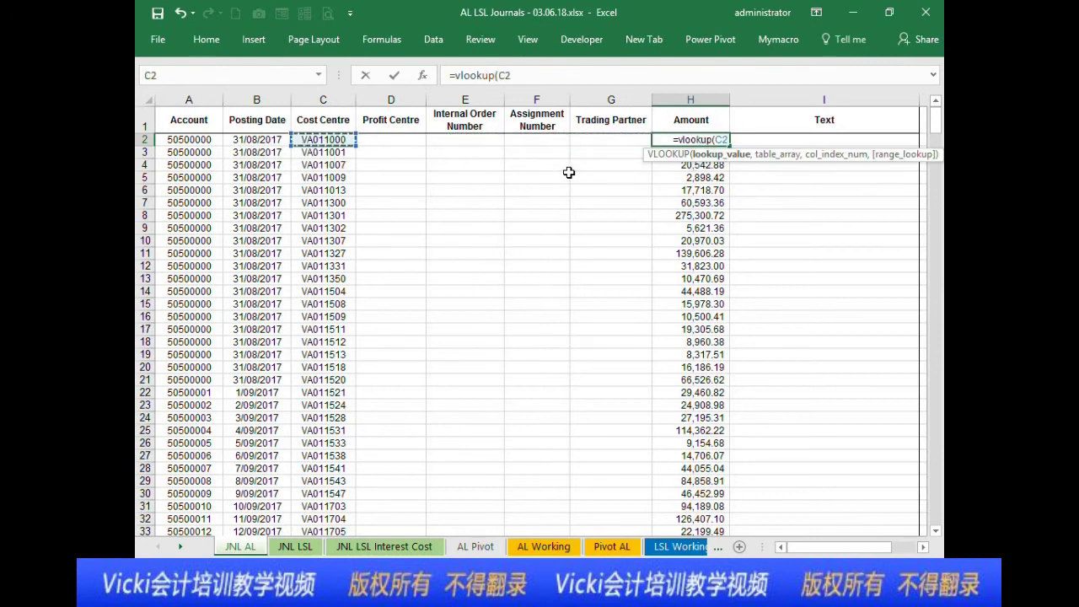
type(",")
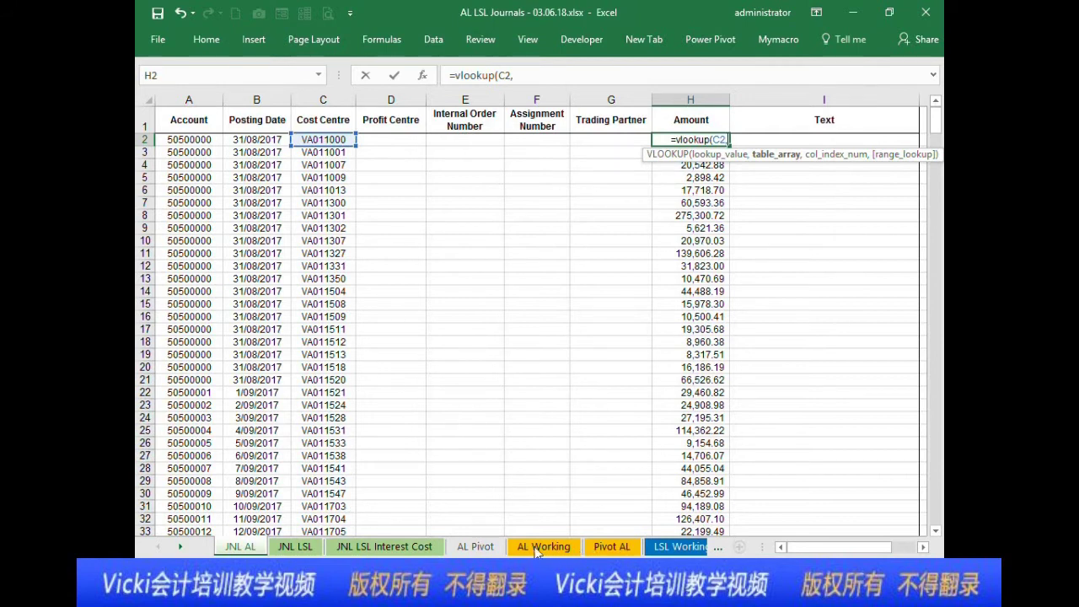
left_click(477, 546)
left_click_drag(195, 99, 349, 101)
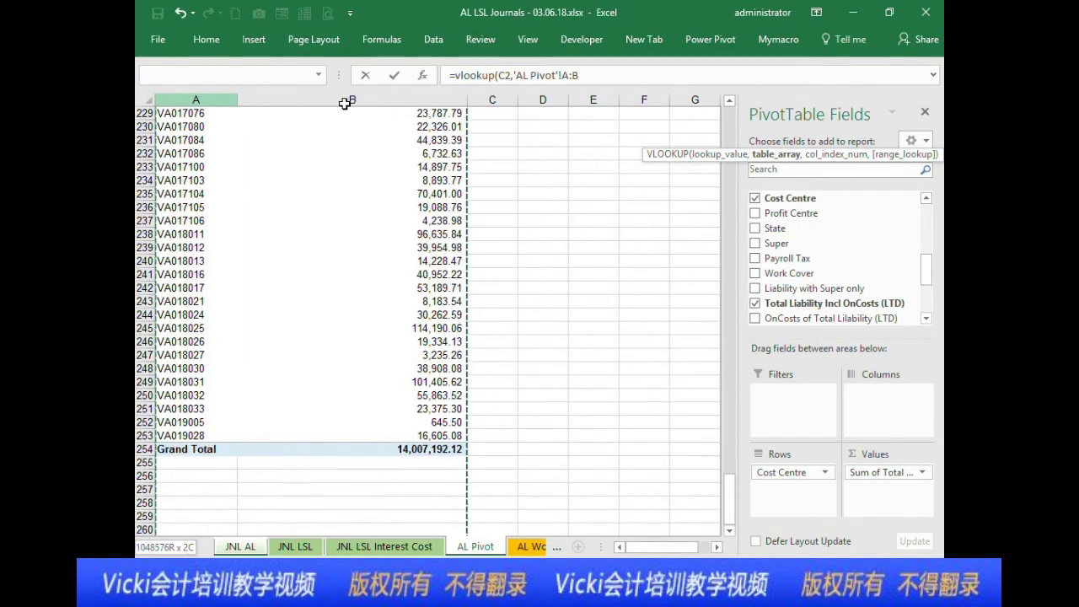
scroll(553, 237, "up", 18)
type(",2,0")
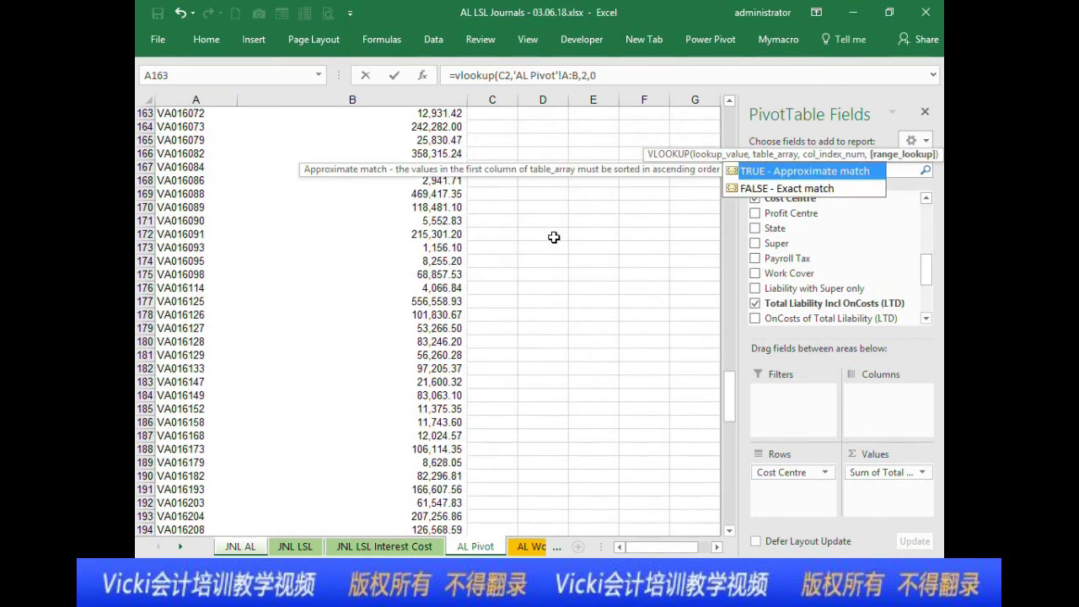
key("Return")
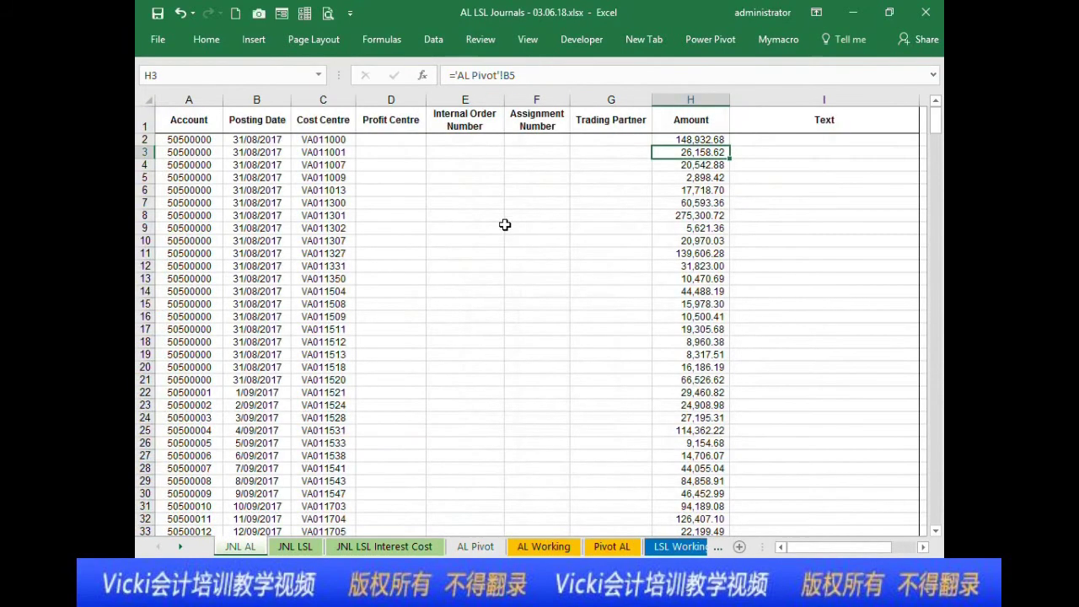
Step: Fill the VLOOKUP formula from H2 down the Amount column and look over the filled rows
left_click(724, 140)
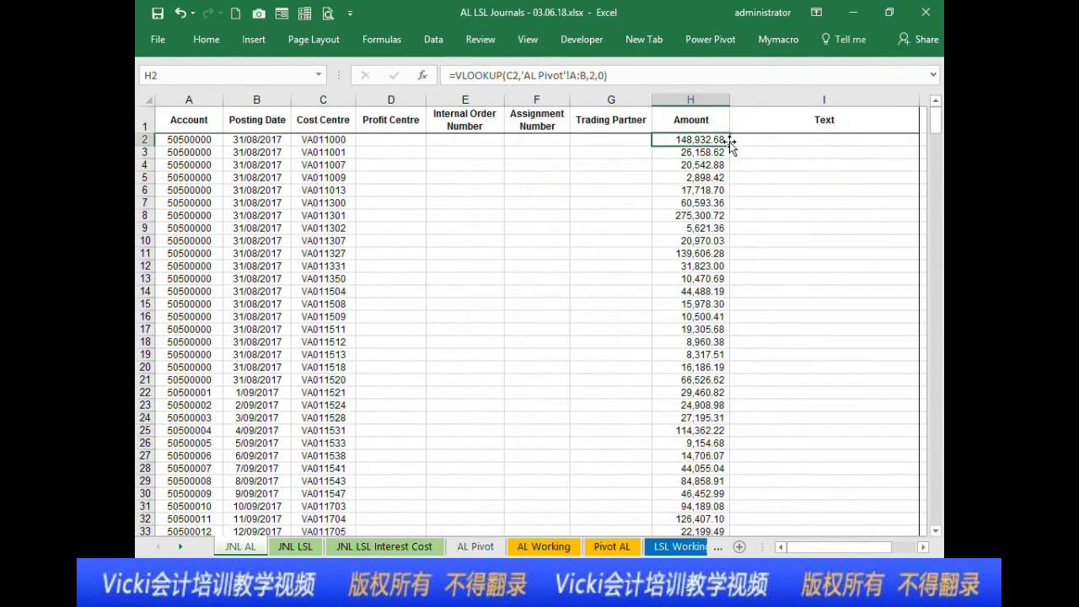
double_click(730, 145)
scroll(718, 408, "down", 20)
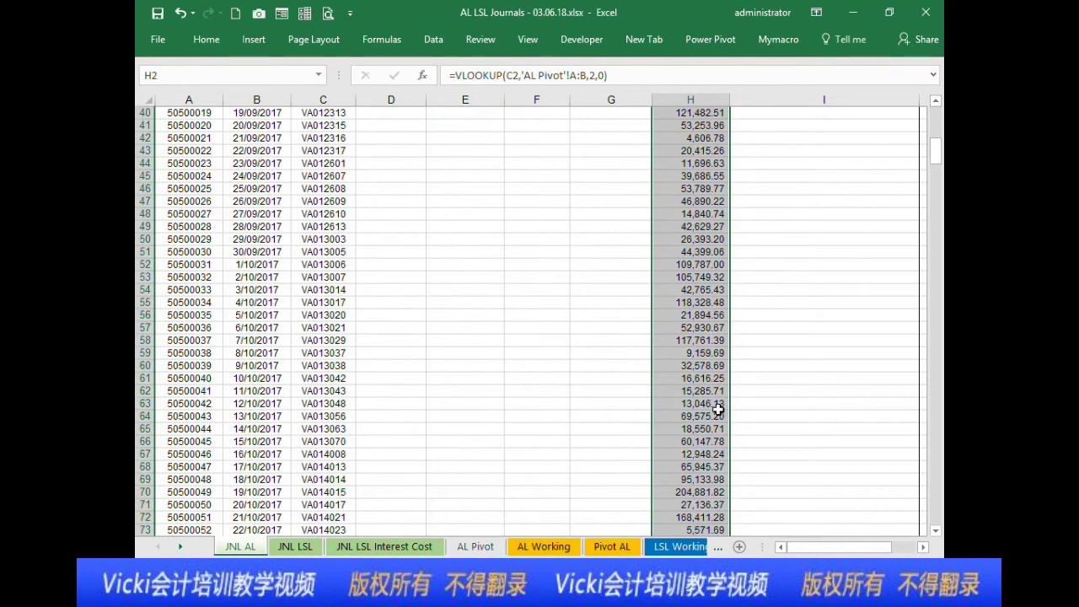
scroll(719, 408, "down", 20)
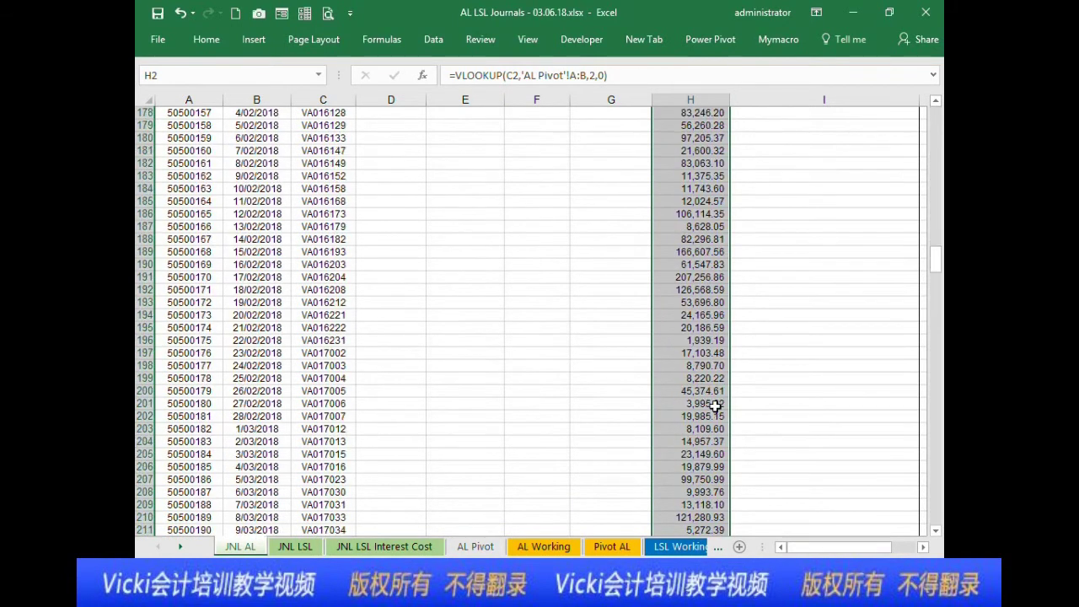
scroll(716, 405, "up", 13)
left_click_drag(934, 234, 939, 113)
Step: Fill account 50500000, posting date 31/08/2017 and the Cost Centre links from A8:C9 down to row 260
mouse_move(178, 228)
left_mouse_down()
mouse_move(337, 232)
mouse_move(194, 217)
left_mouse_up()
double_click(342, 230)
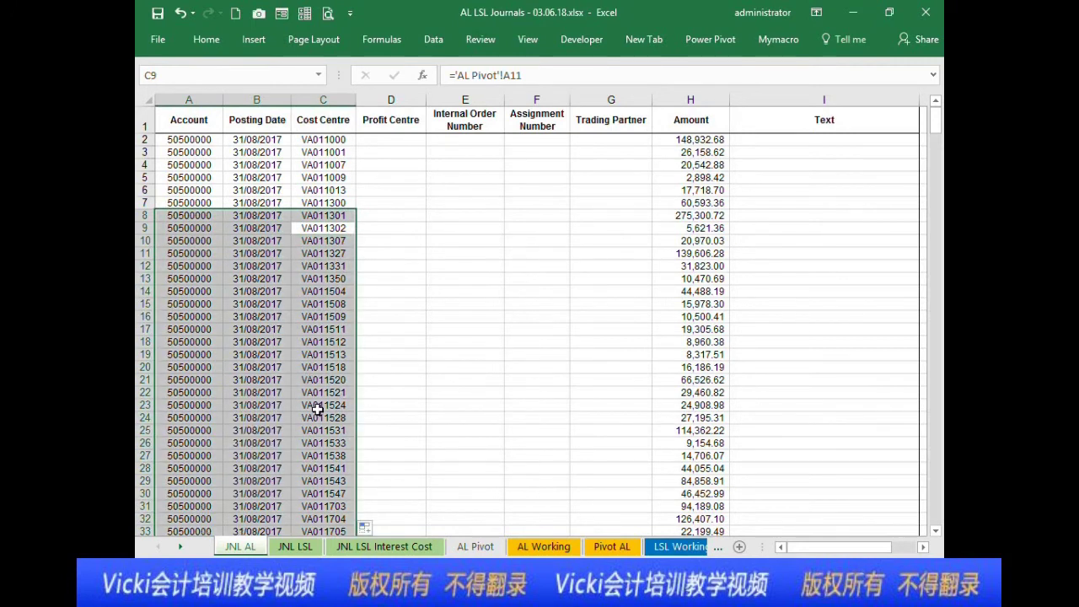
scroll(317, 407, "down", 13)
scroll(317, 406, "down", 20)
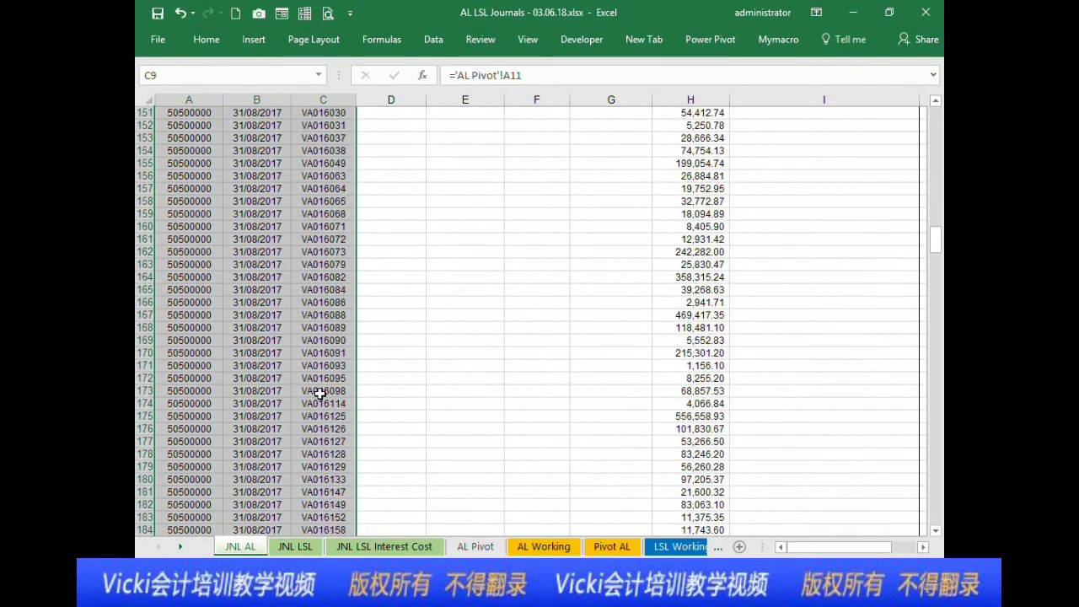
scroll(320, 393, "down", 19)
left_click_drag(355, 246, 340, 356)
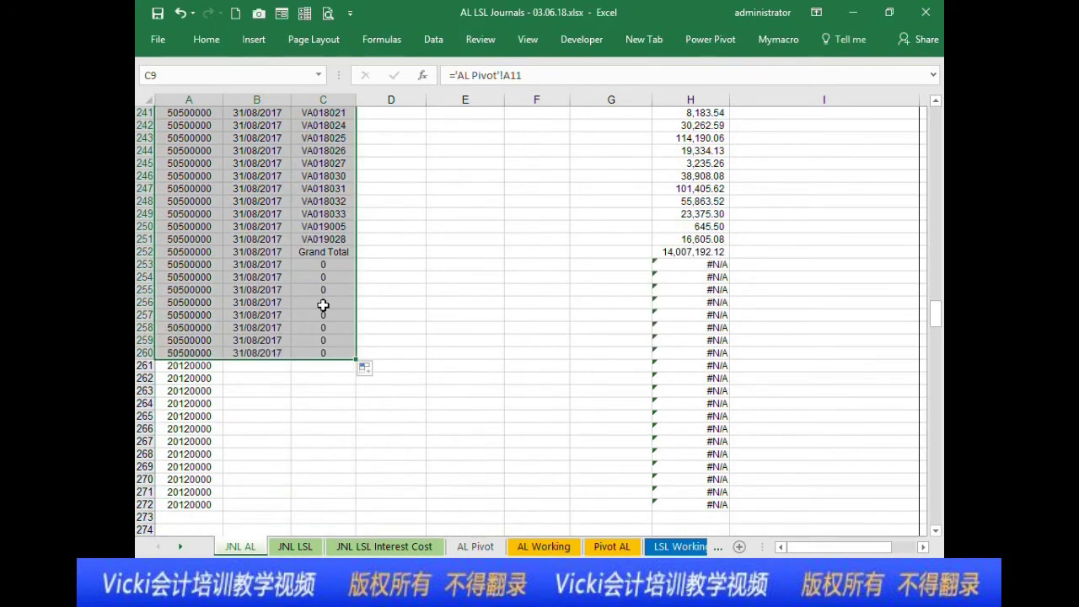
left_click(675, 268)
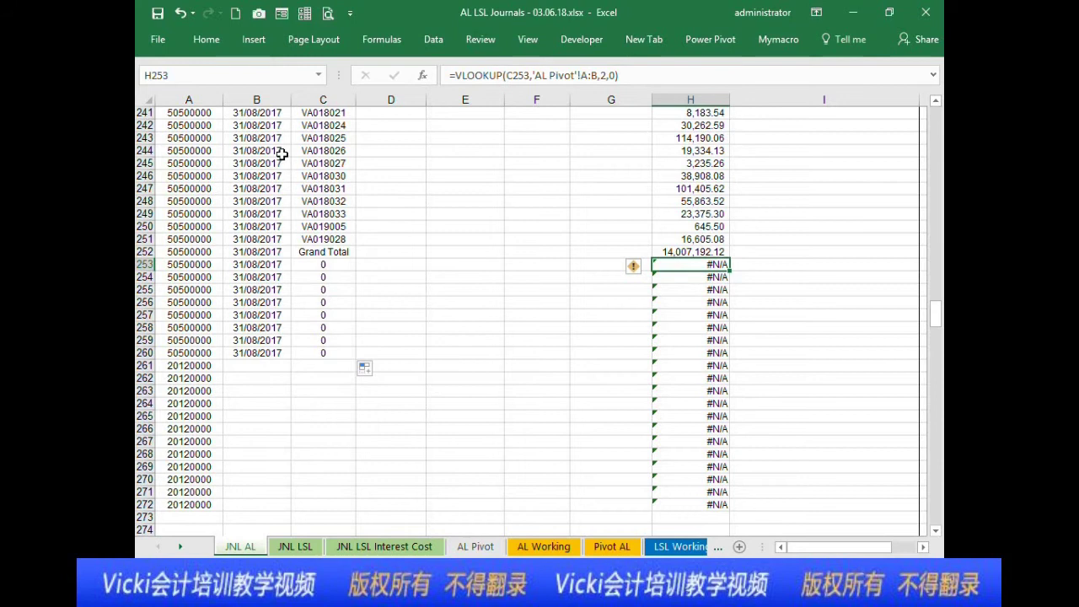
left_click_drag(936, 314, 936, 118)
left_click(693, 139)
left_click(456, 76)
type("iferror")
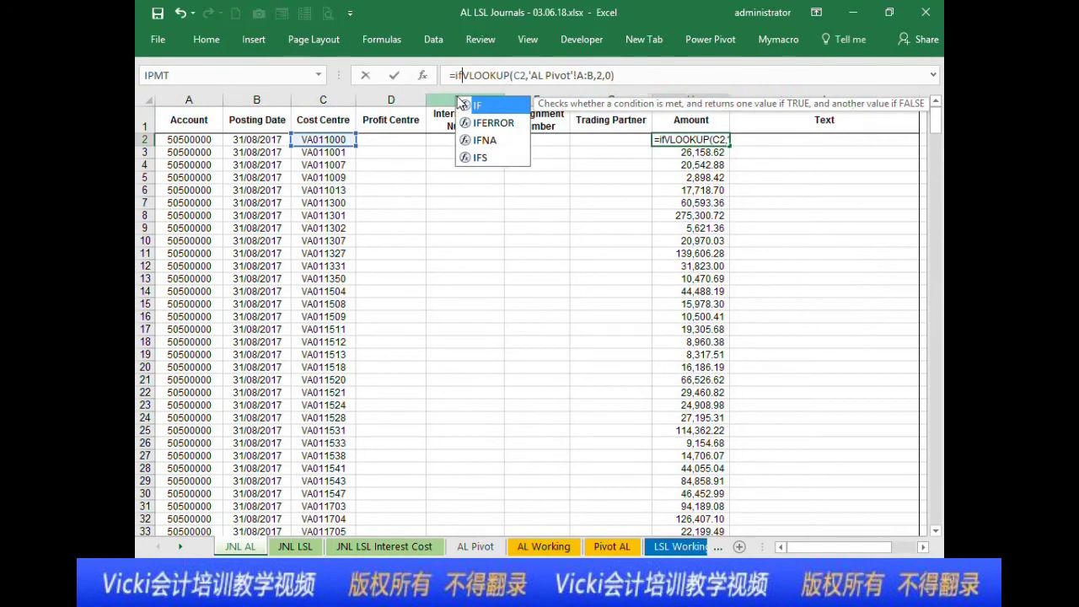
type("(")
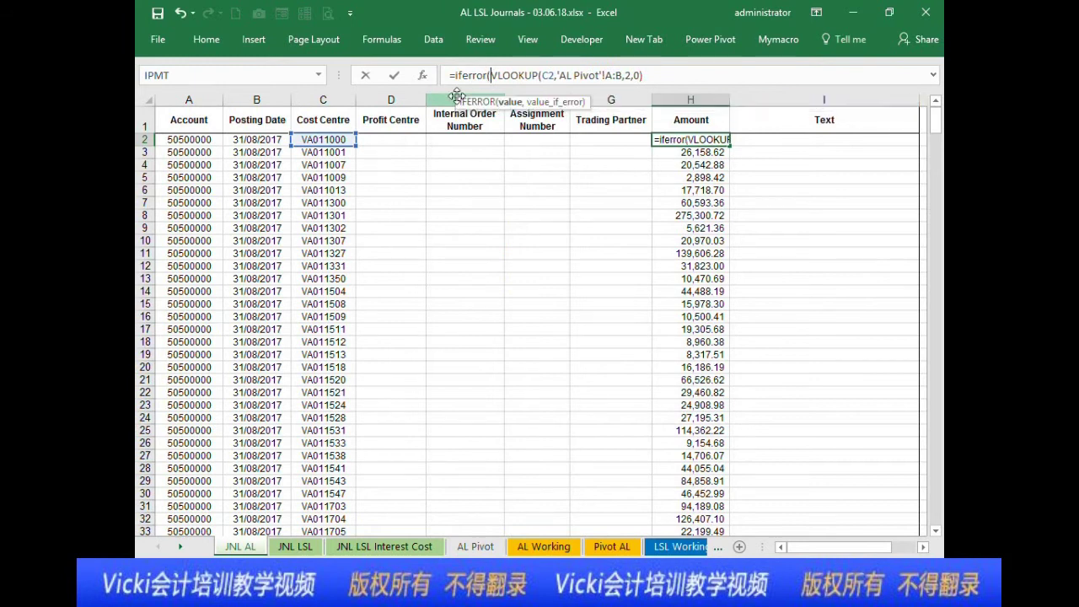
left_click(655, 75)
type(",")
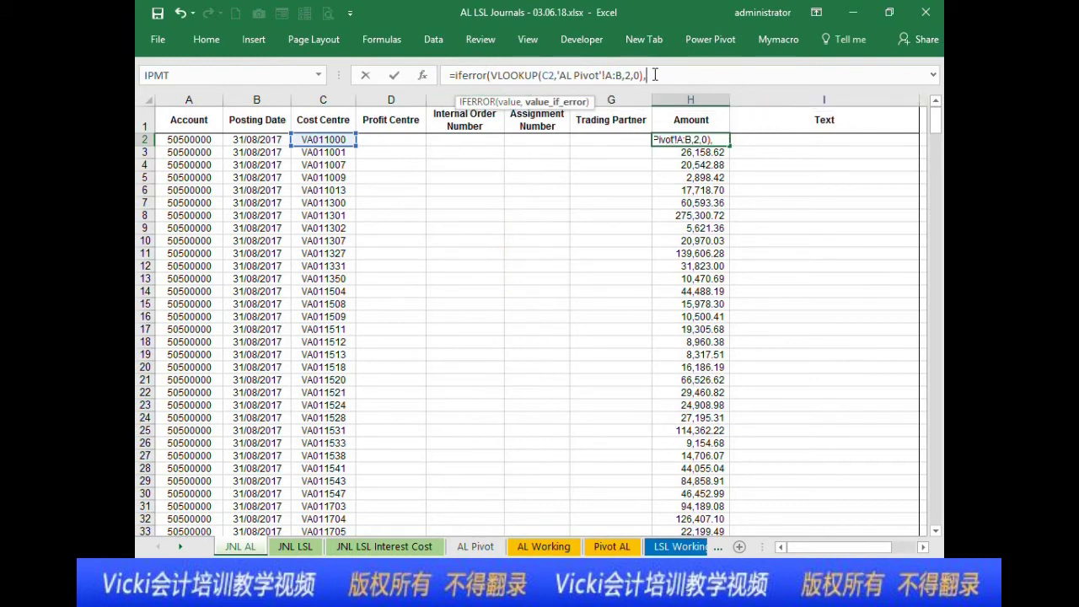
type("-")
key("Escape")
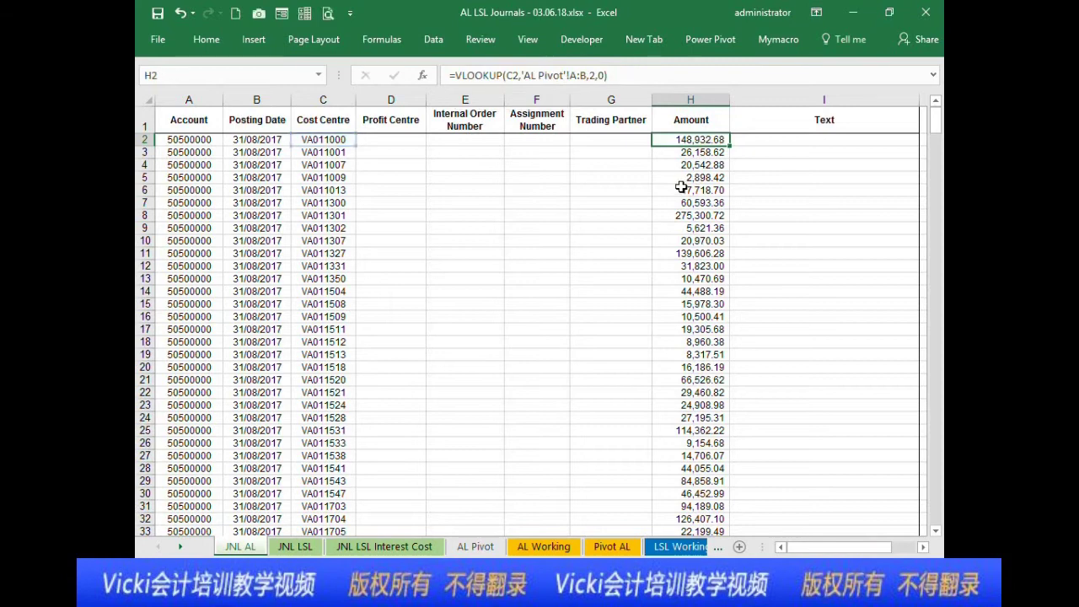
Step: Check the Amount lookups down the JNL AL entries as far as the Grand Total line in row 252
scroll(699, 236, "down", 10)
left_click(701, 244)
scroll(707, 279, "down", 8)
scroll(712, 314, "down", 20)
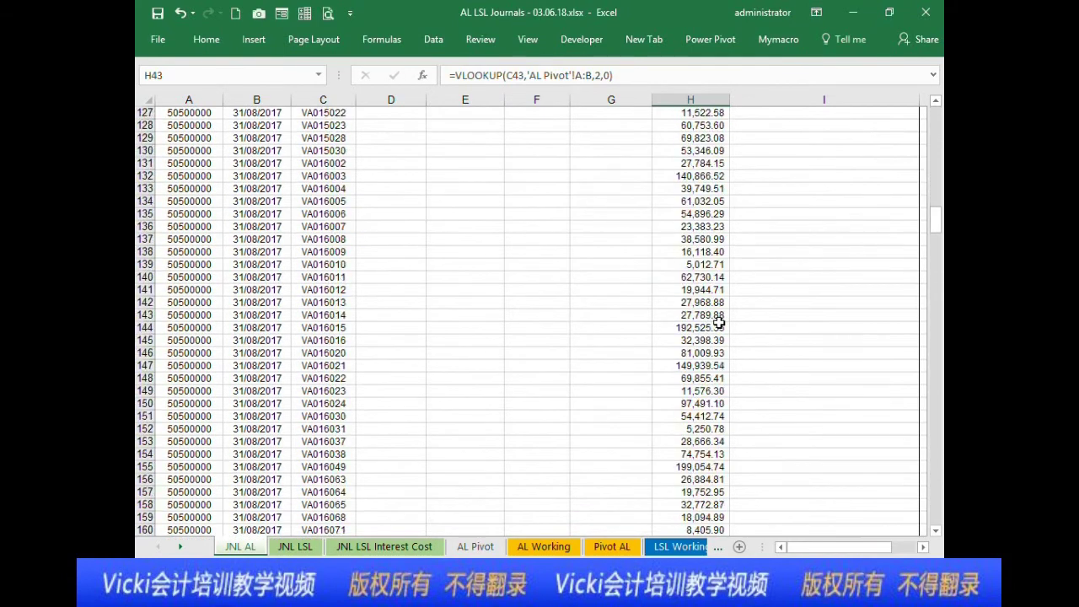
scroll(716, 312, "down", 20)
scroll(687, 251, "up", 1)
left_click(686, 252)
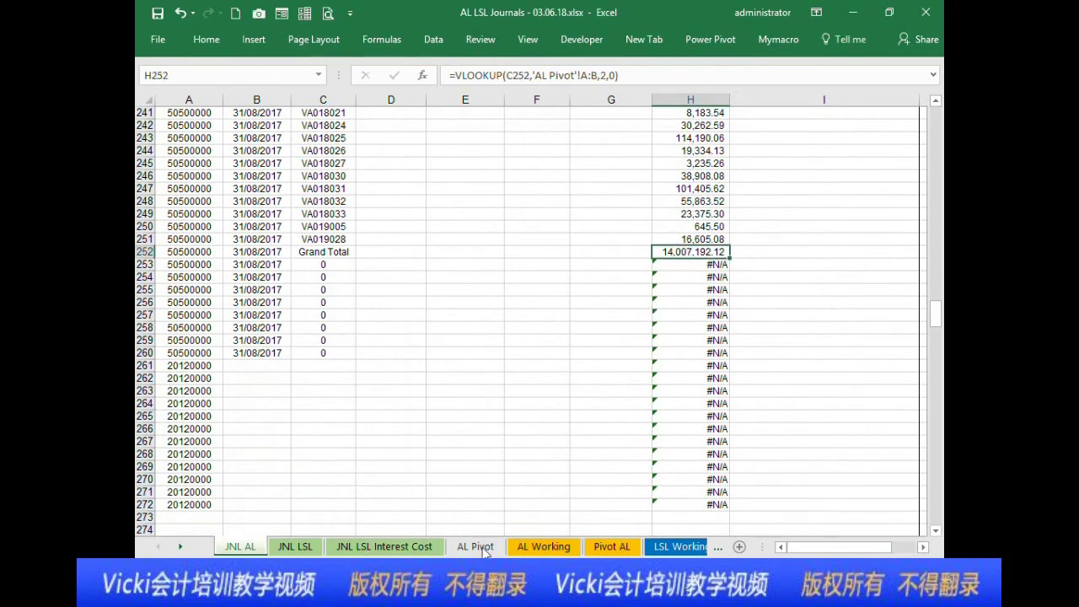
Step: Turn off the grand totals of the AL Pivot PivotTable
left_click(483, 548)
scroll(225, 468, "down", 20)
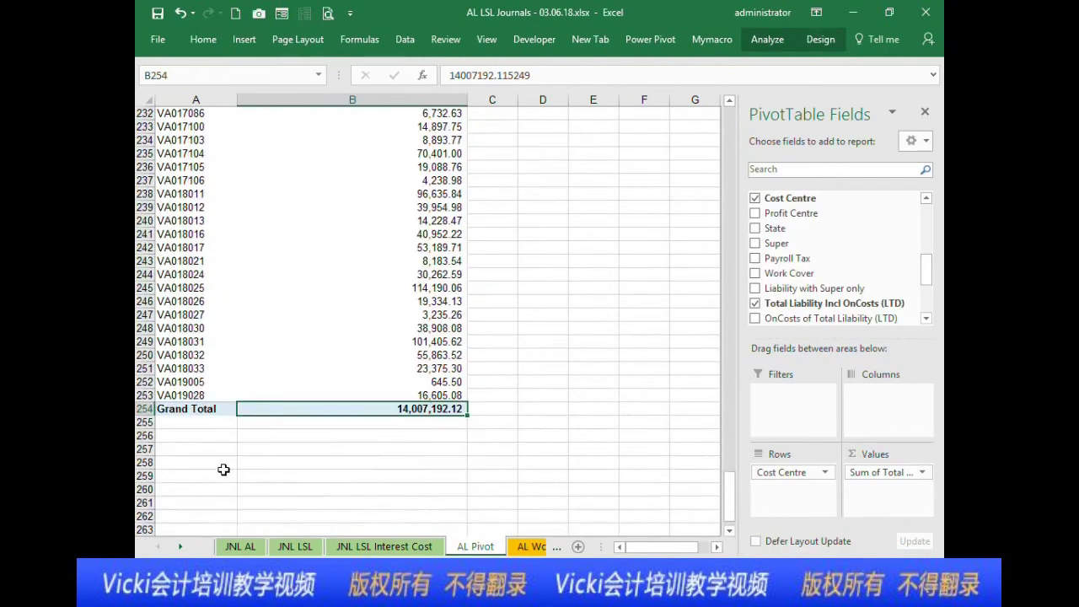
left_click(202, 368)
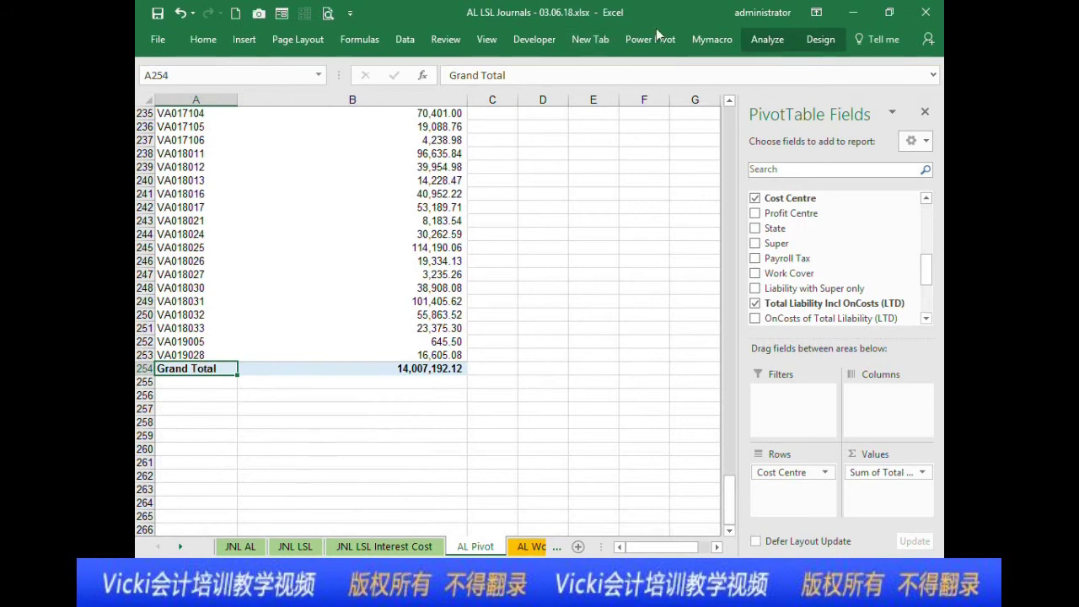
left_click(835, 47)
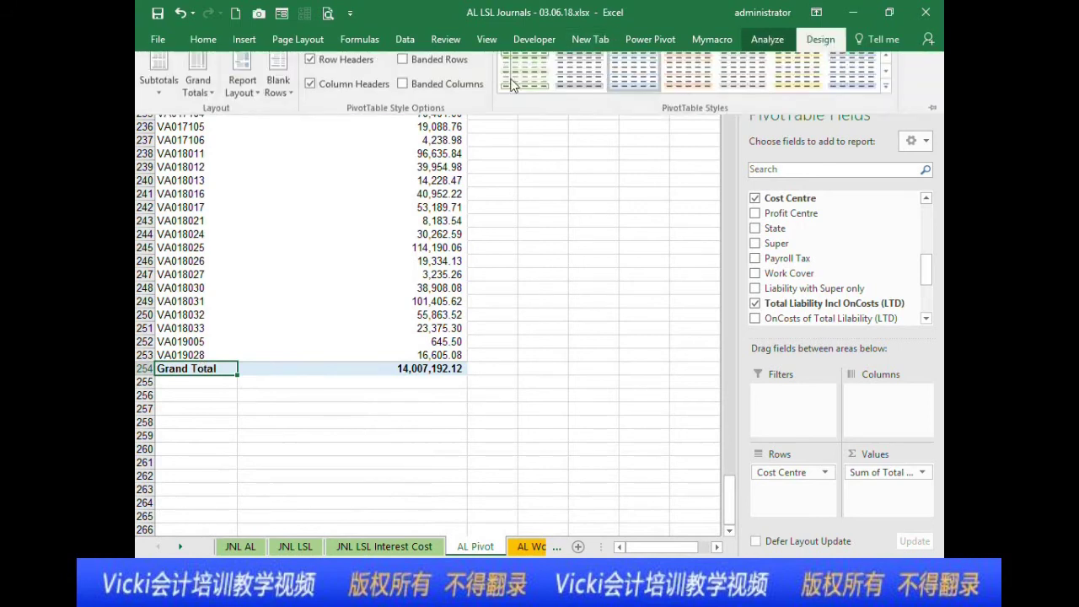
left_click(199, 97)
left_click(224, 129)
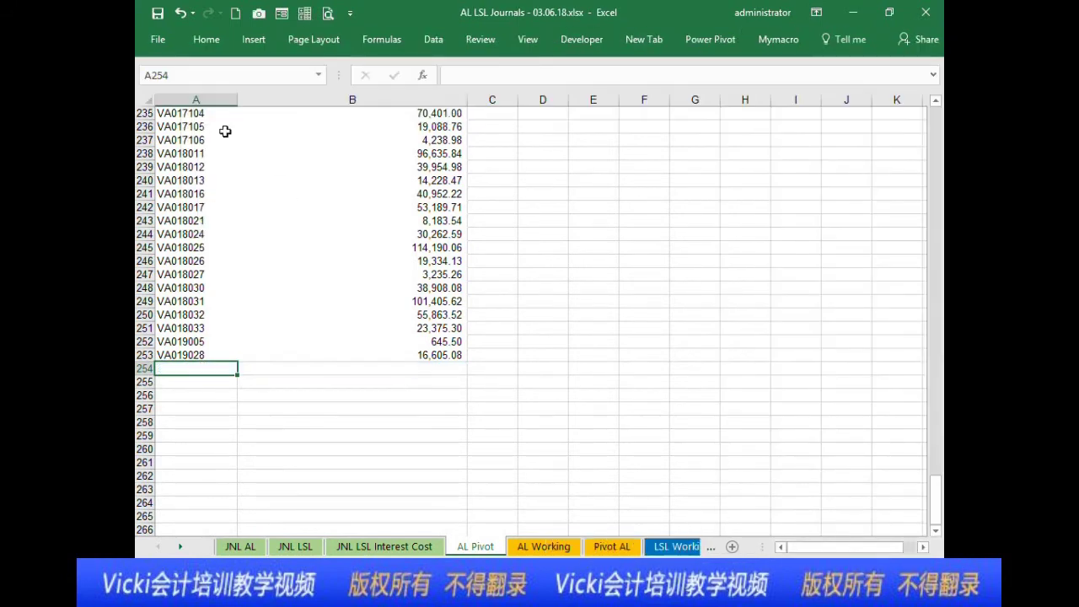
Step: Wrap the VLOOKUP in H252 of the JNL AL sheet in IFERROR and begin a negated VLOOKUP as the error value
left_click(246, 549)
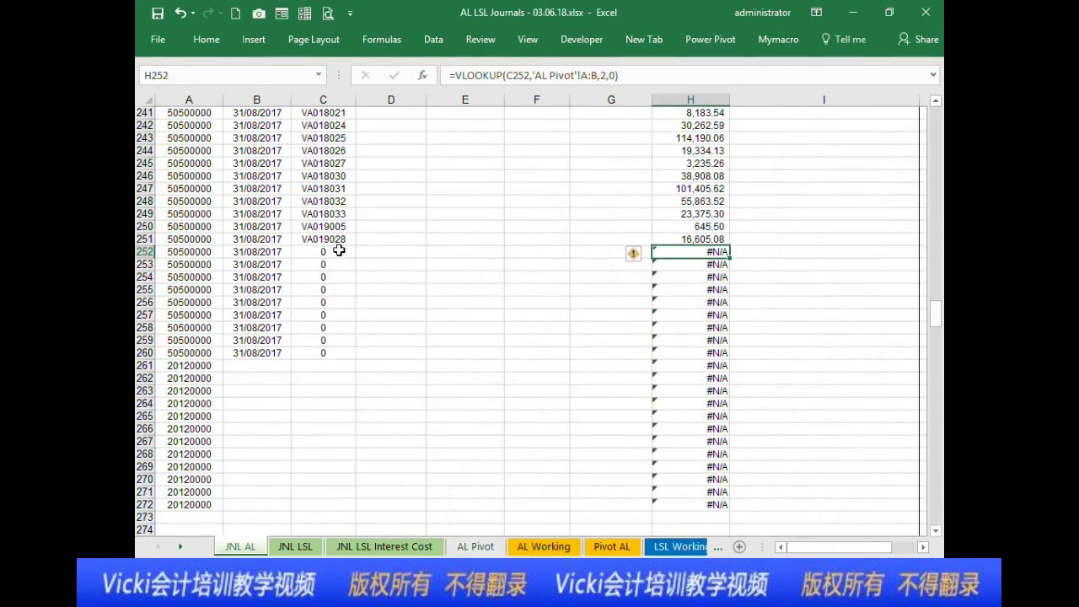
left_click_drag(172, 240, 707, 245)
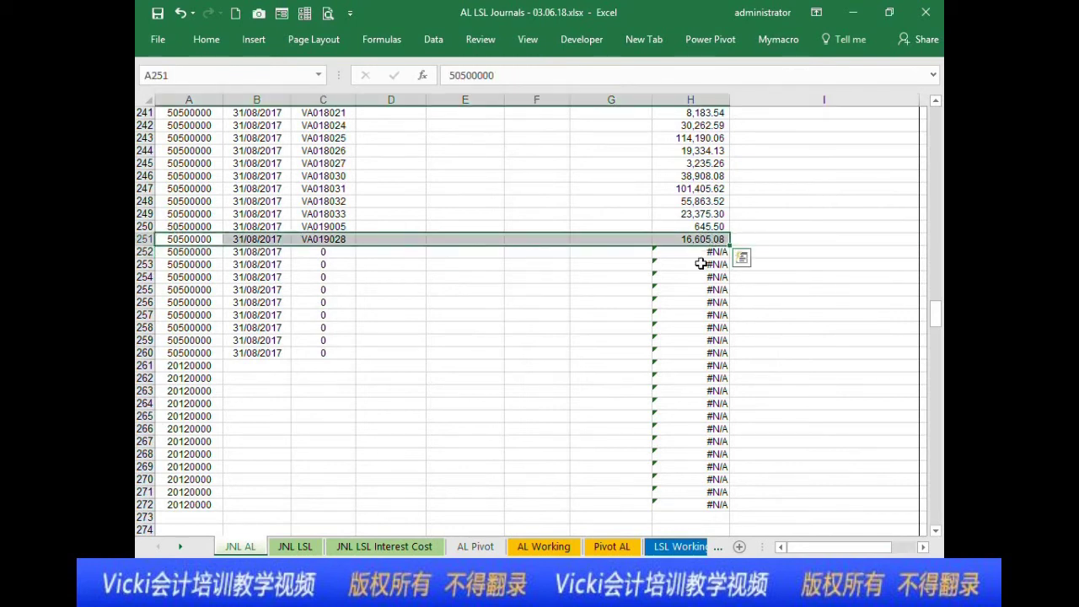
left_click(702, 252)
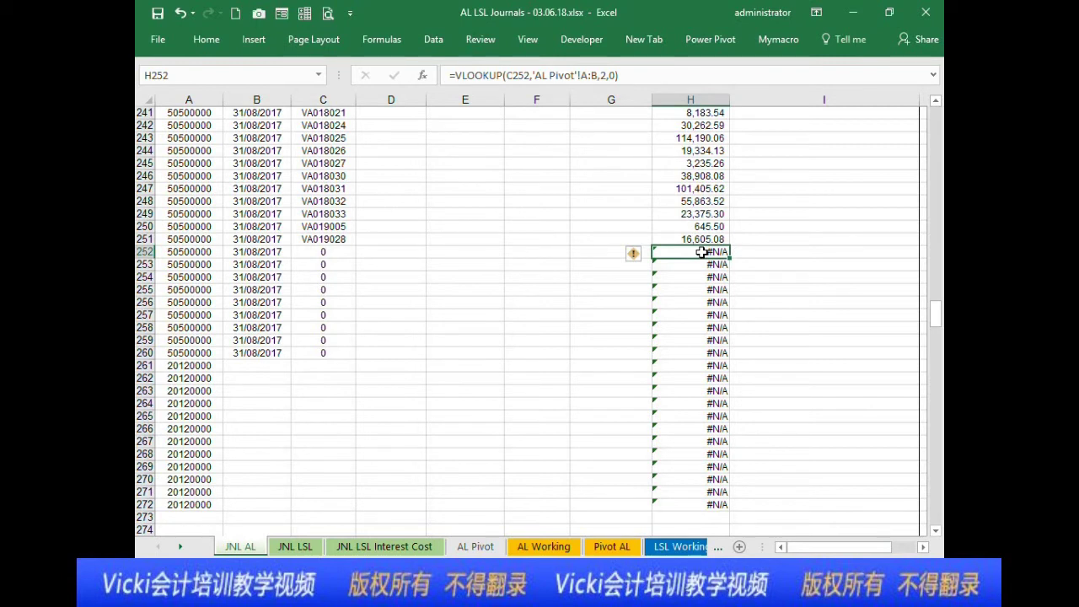
left_click(455, 75)
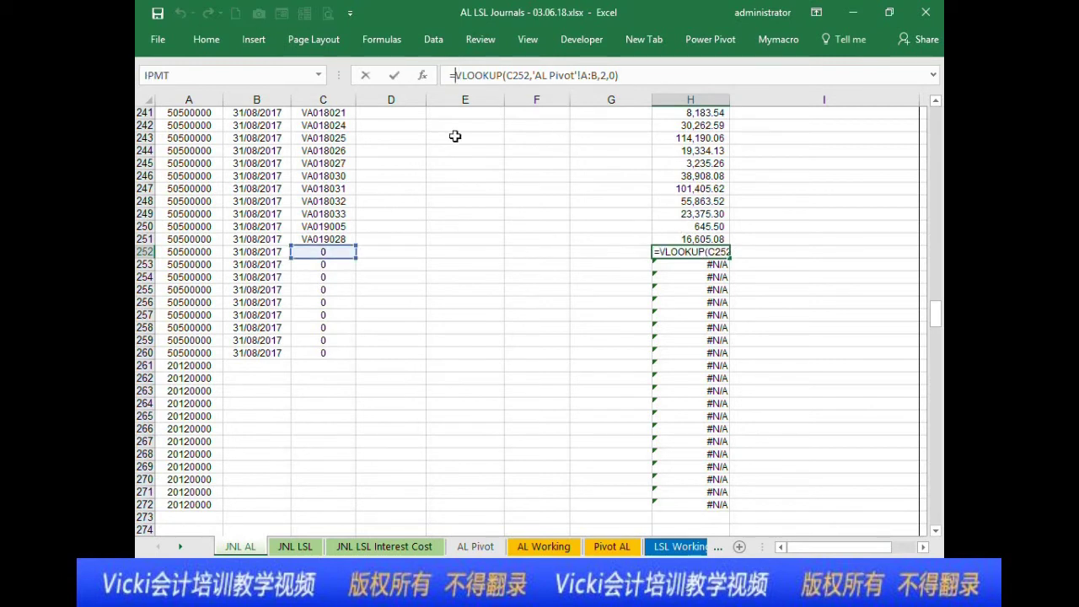
type("iferror(")
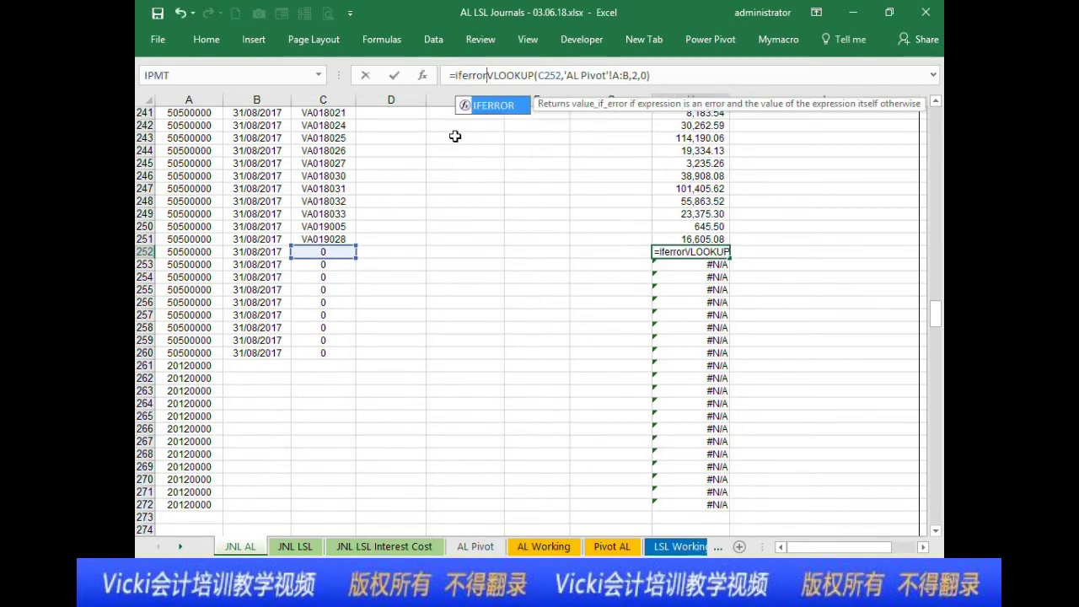
left_click(660, 75)
type(",-vlookup")
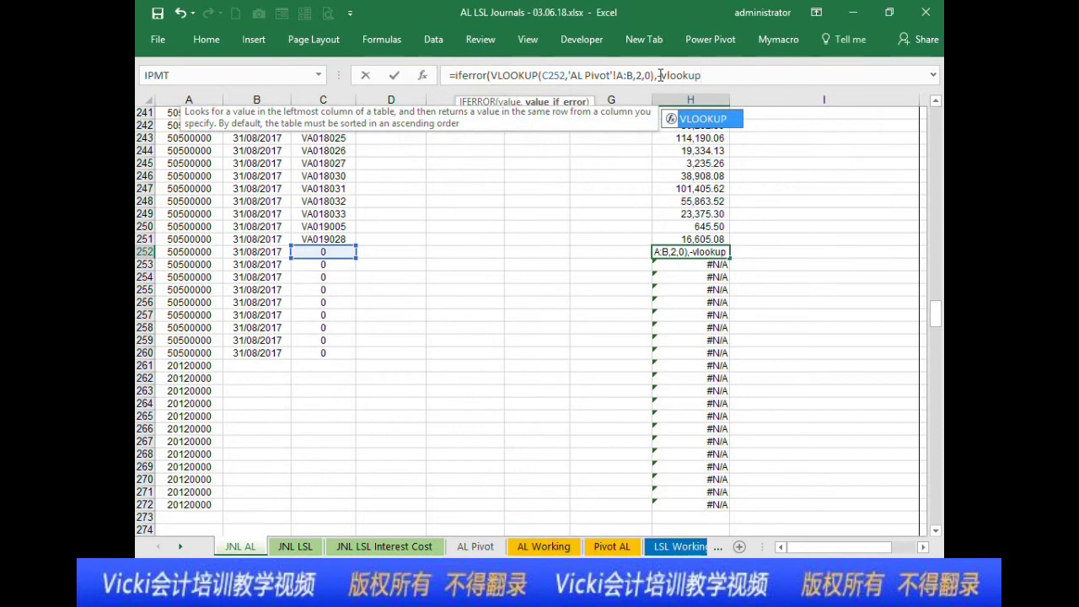
type("(")
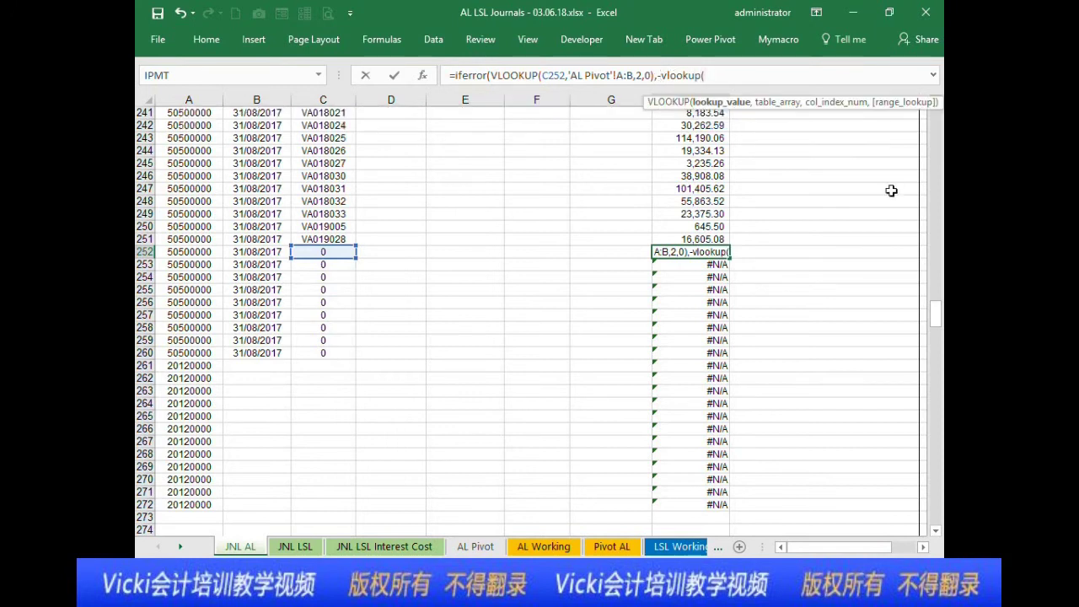
Step: Complete the fallback lookup in H252 as -VLOOKUP(C2,'AL Pivot'!A:B,2,0) and enter the formula
left_click_drag(937, 316, 936, 309)
left_click(333, 140)
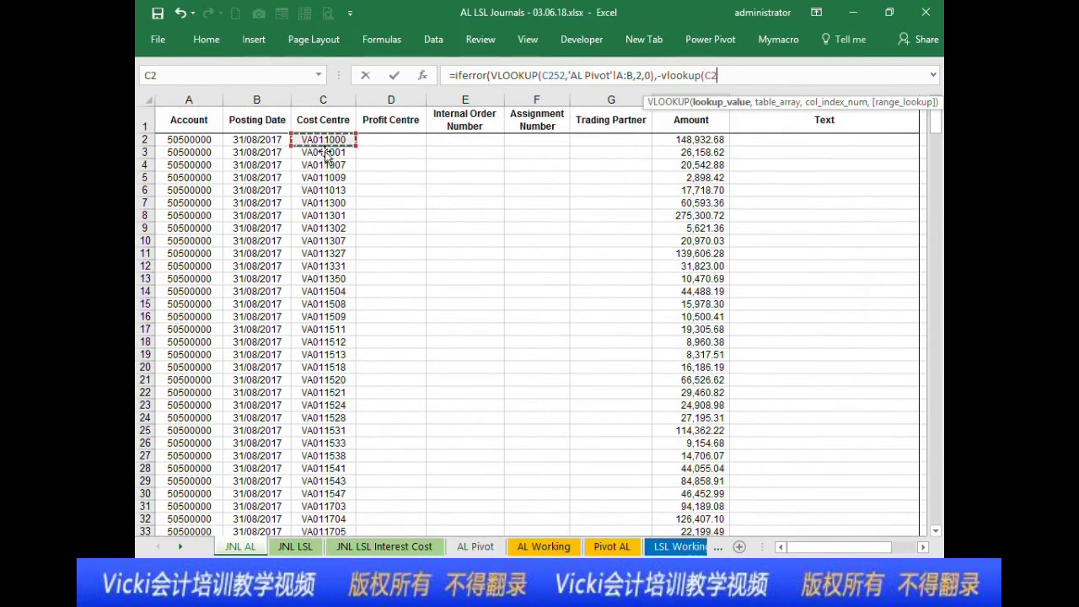
type(",")
left_click(475, 547)
left_click_drag(196, 99, 300, 99)
type(",2,0)")
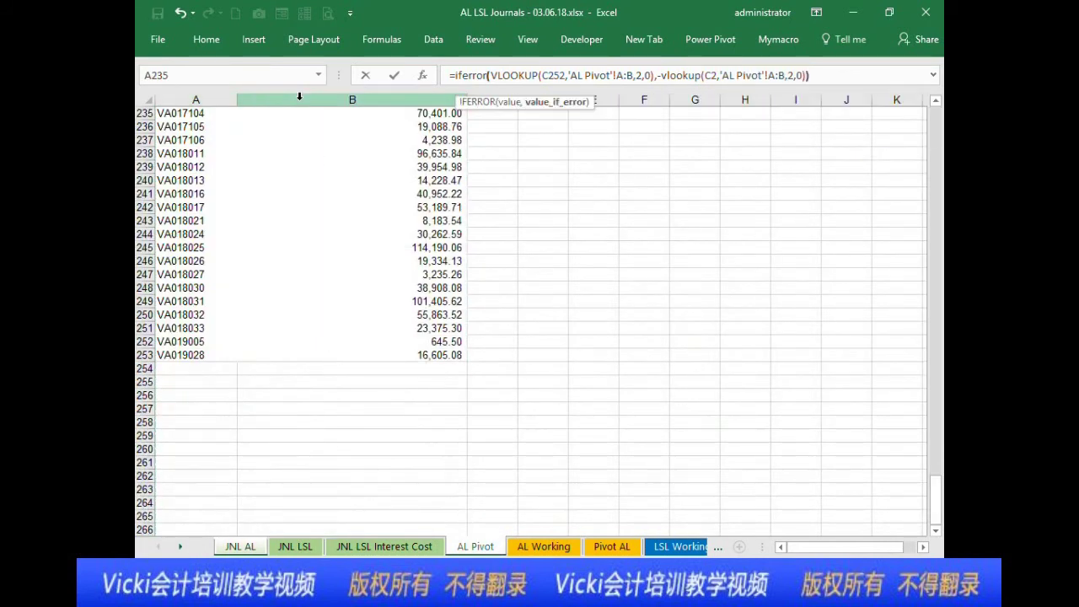
key("Return")
Step: Check the entries in C252 and H252, and fill the IFERROR formula from H252 down to H262
scroll(668, 438, "down", 3)
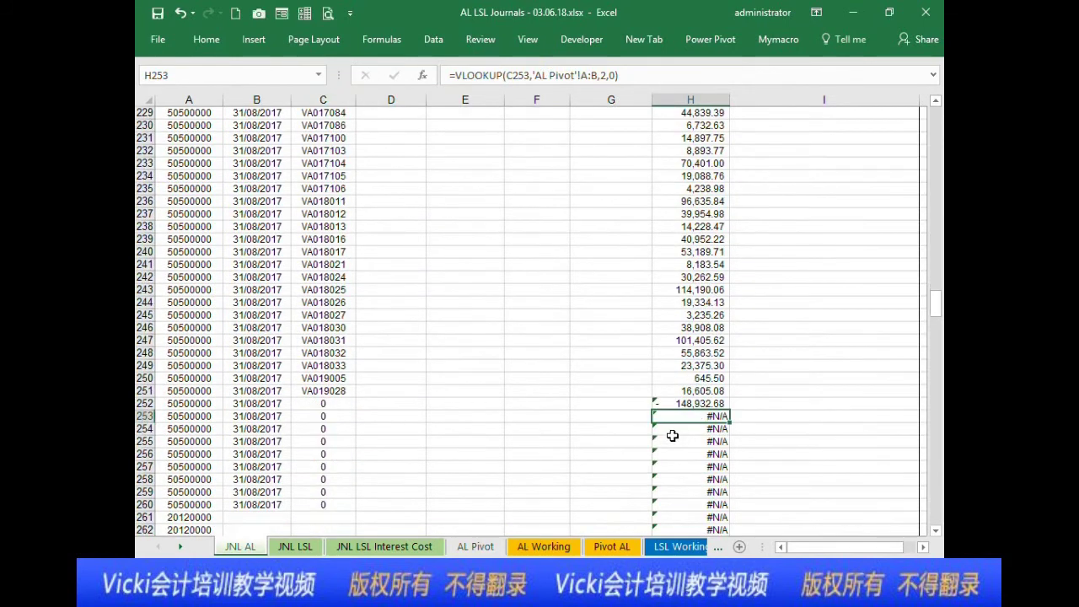
left_click(699, 405)
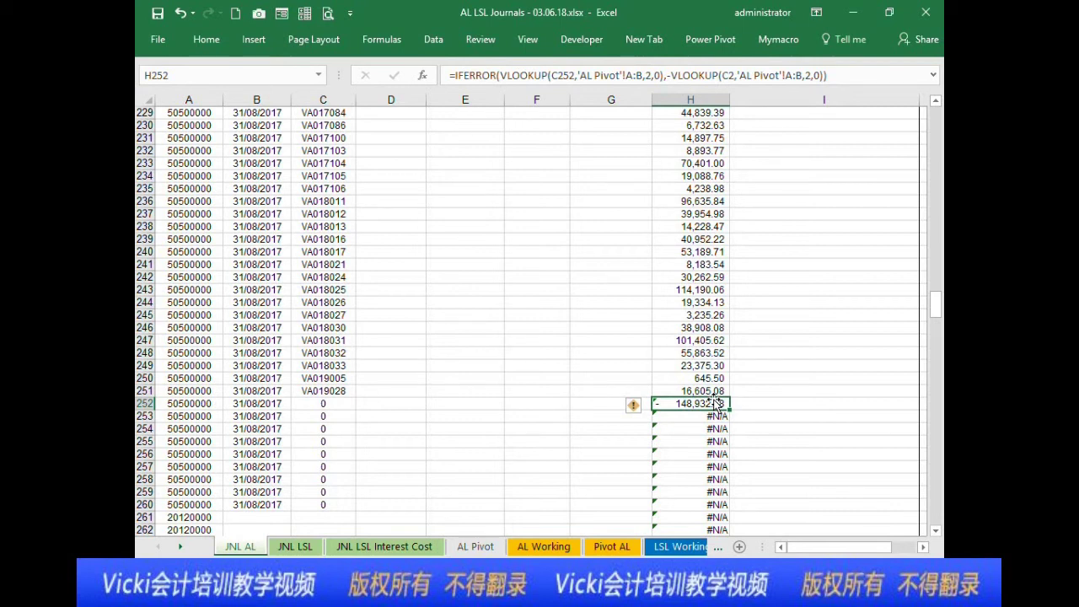
left_click(351, 406)
scroll(336, 366, "down", 2)
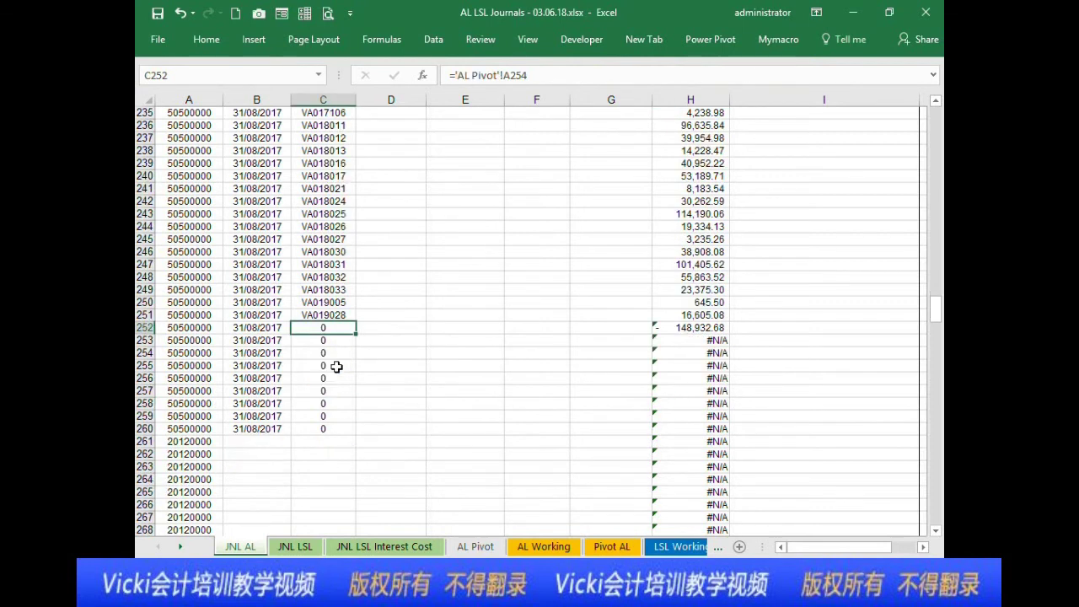
left_click(681, 328)
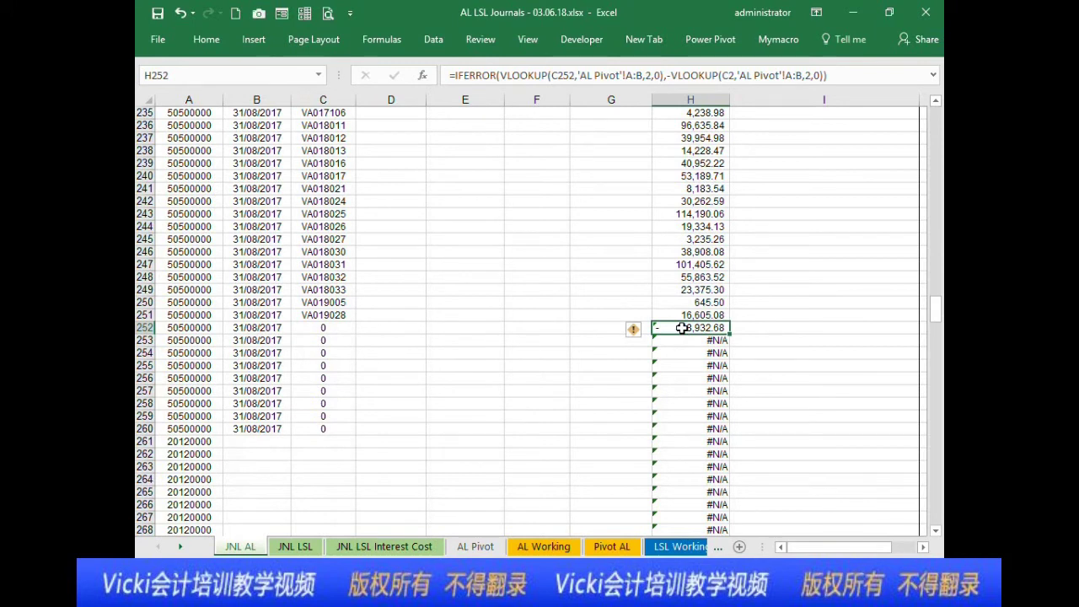
left_click_drag(731, 334, 731, 462)
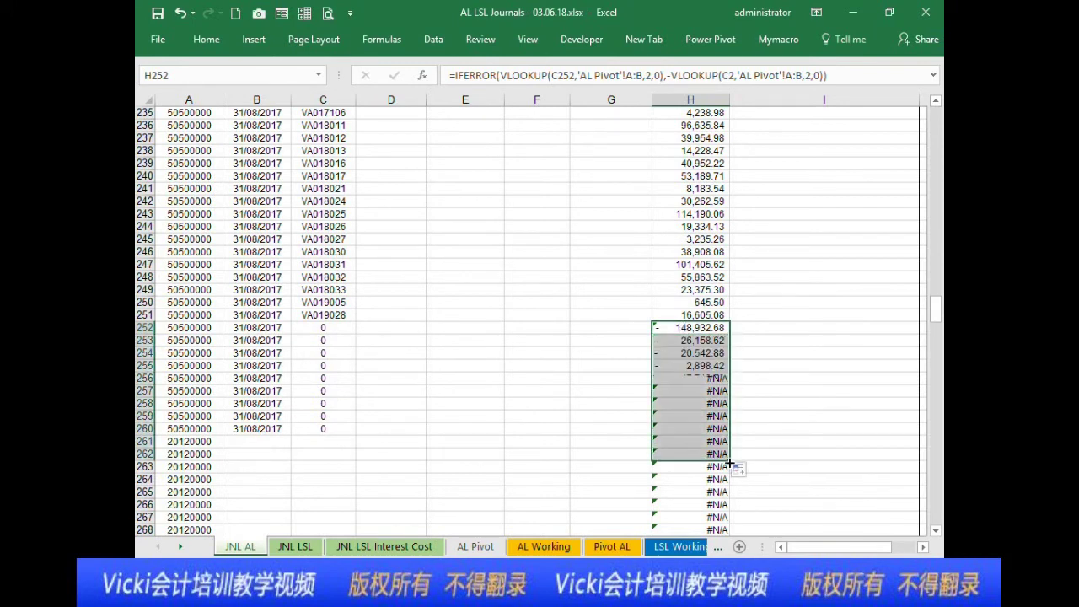
Step: Compare the IFERROR formula in H252 with the plain VLOOKUP formulas in the Amount cells above it
left_click(704, 328)
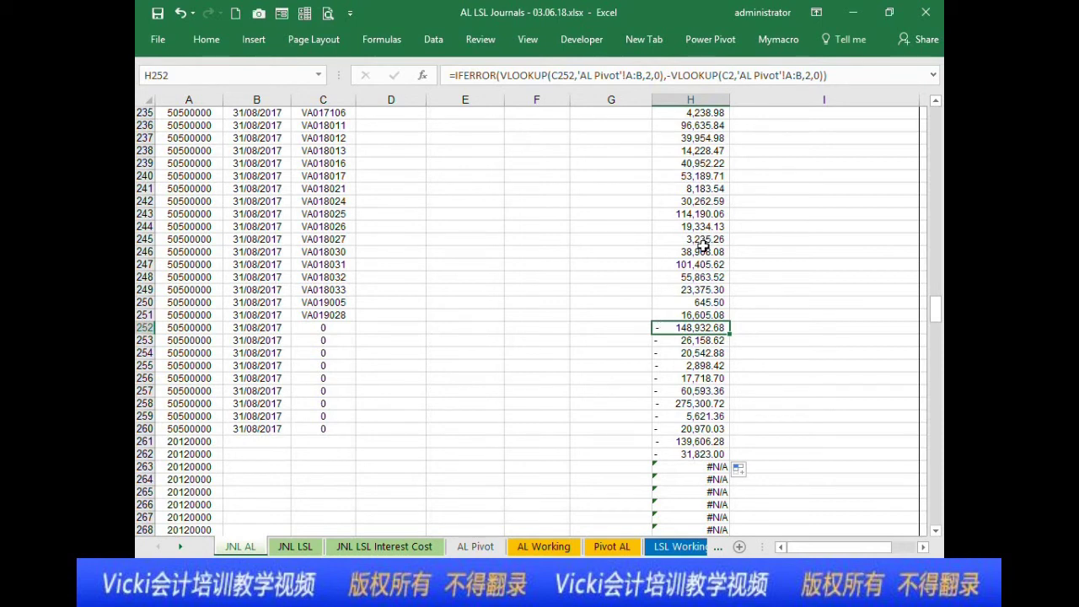
left_click(796, 76)
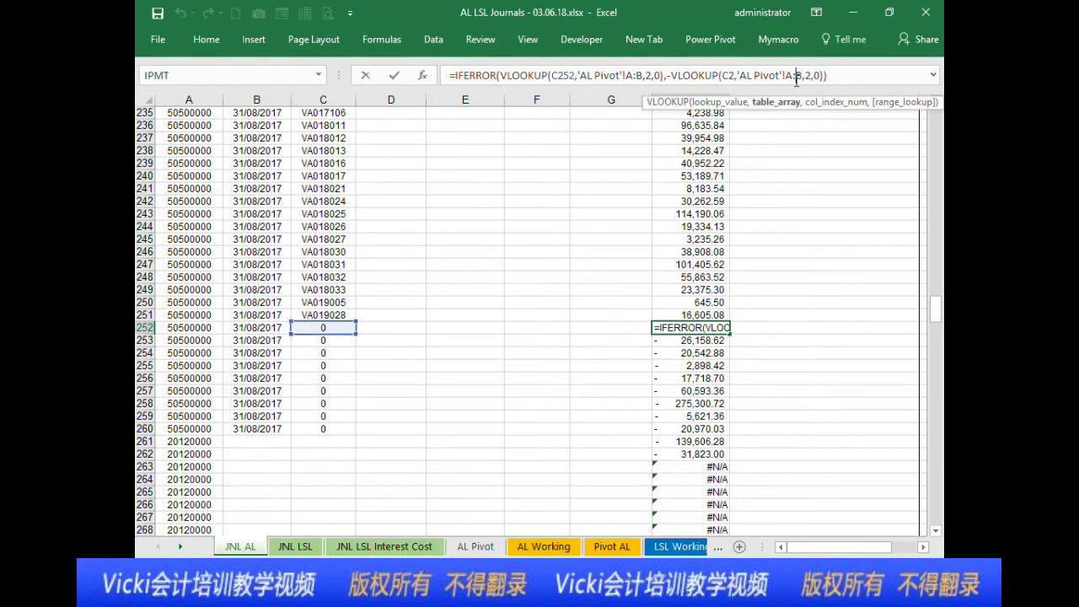
key("ctrl+Return")
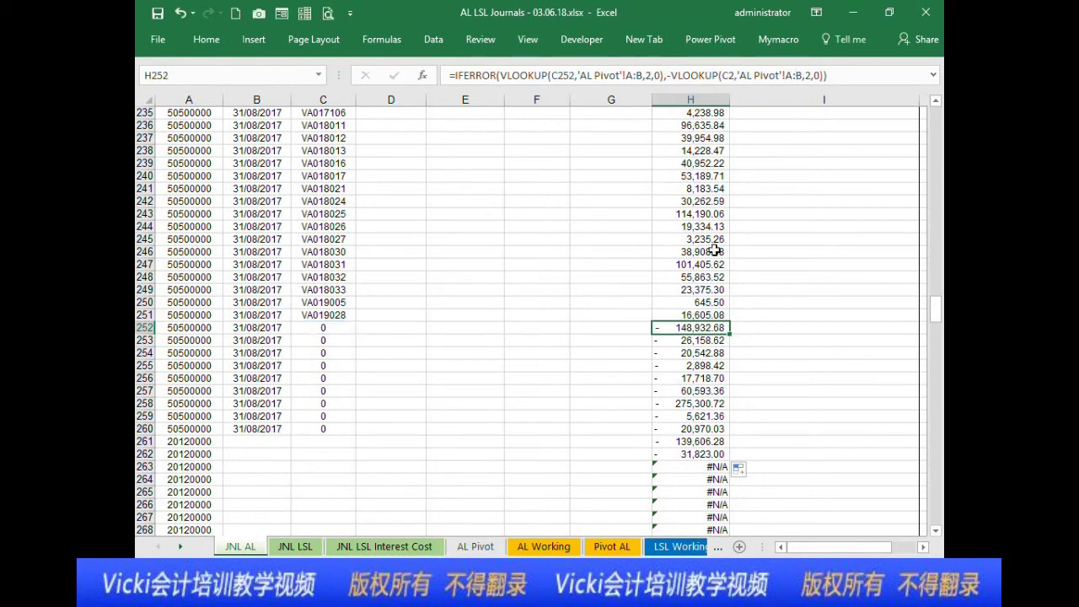
left_click(698, 315)
left_click(711, 288)
left_click(715, 276)
left_click(718, 250)
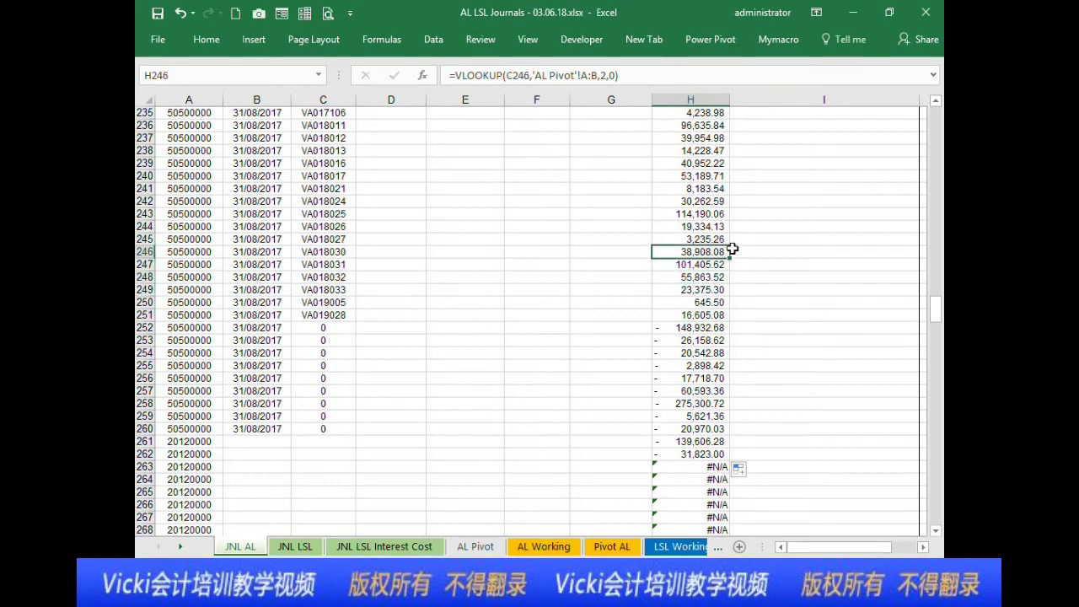
Step: Fill the IFERROR formula from H252 upwards to H237 and inspect the fallback reference in H238
left_click(710, 327)
left_click_drag(727, 335, 713, 140)
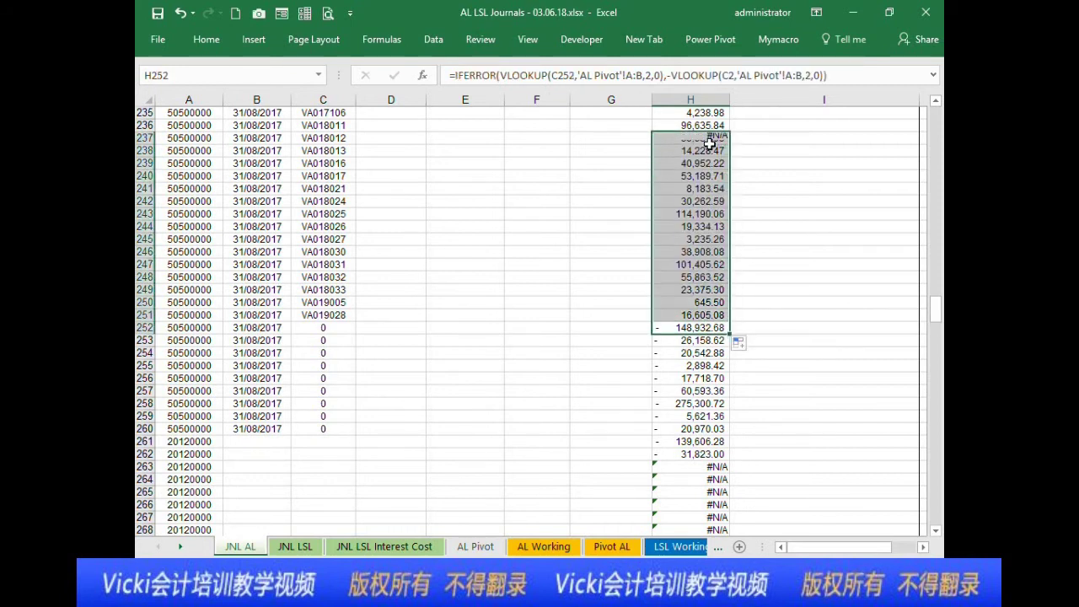
scroll(705, 253, "up", 3)
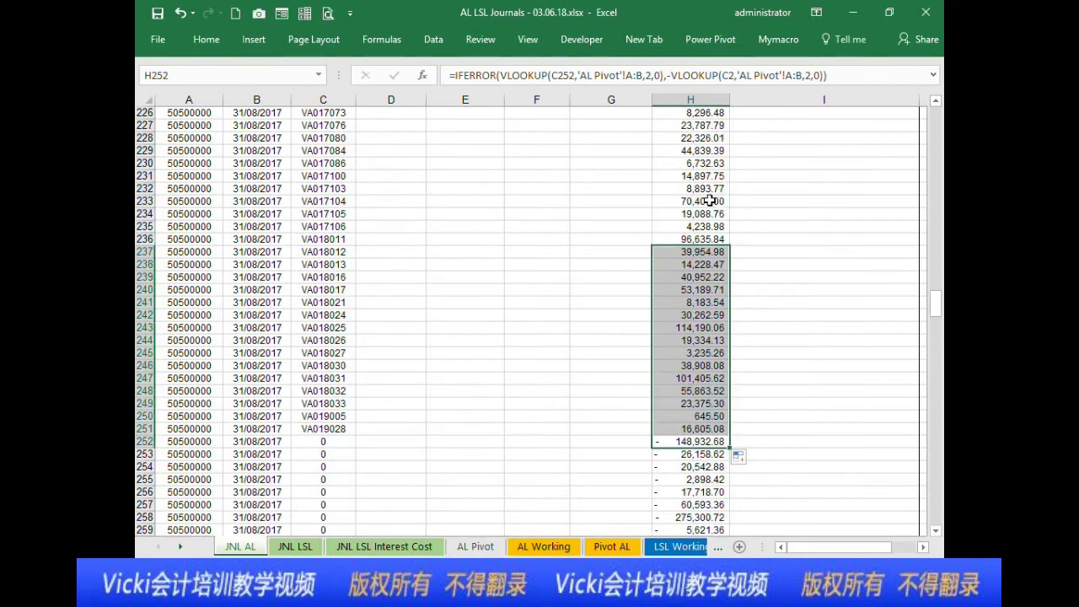
left_click(705, 288)
left_click(703, 213)
left_click(702, 265)
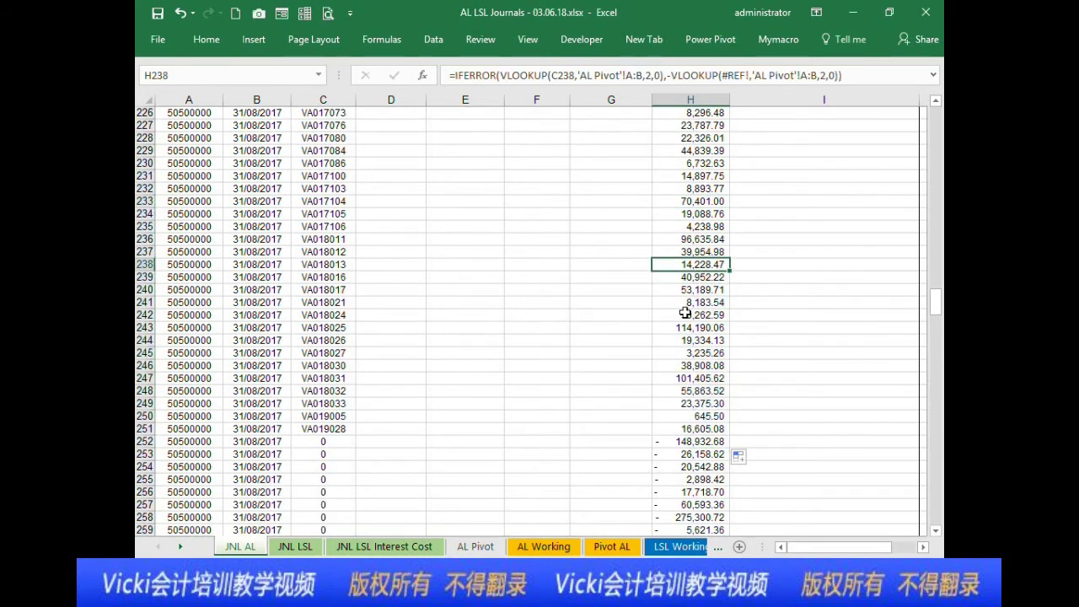
left_click(749, 76)
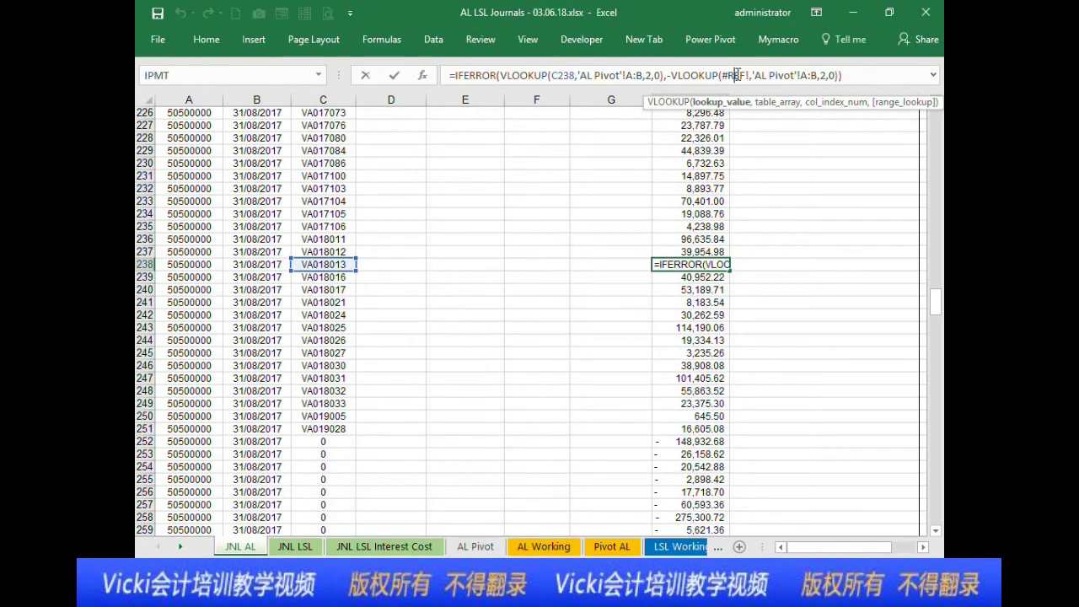
left_click(730, 326)
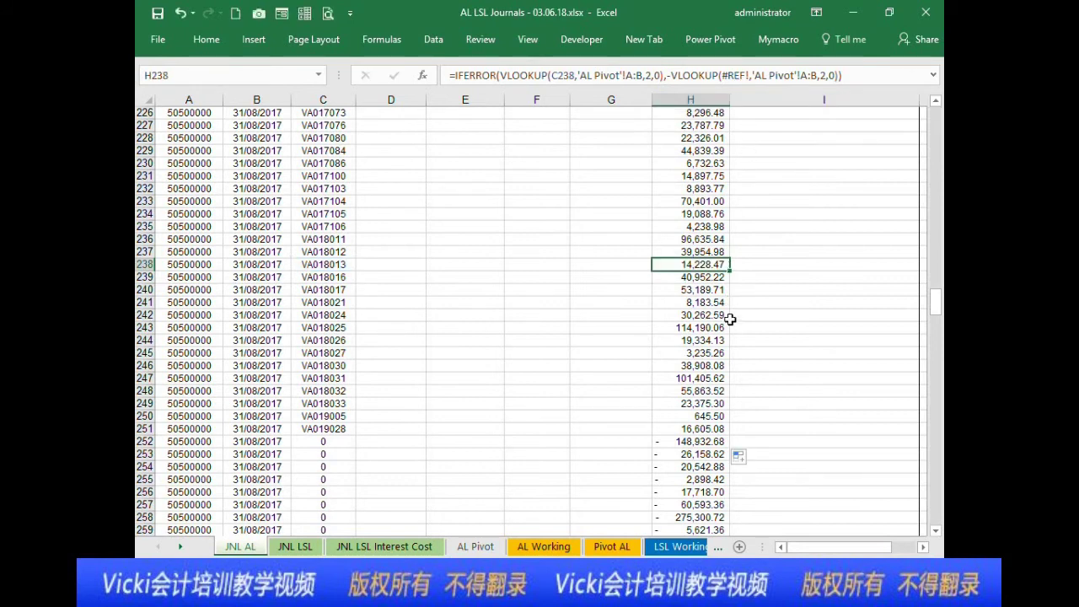
Step: Review the Amount formulas from H2 through H11 and look down the column to the reversing entries
left_click(691, 441)
left_click_drag(937, 302, 936, 118)
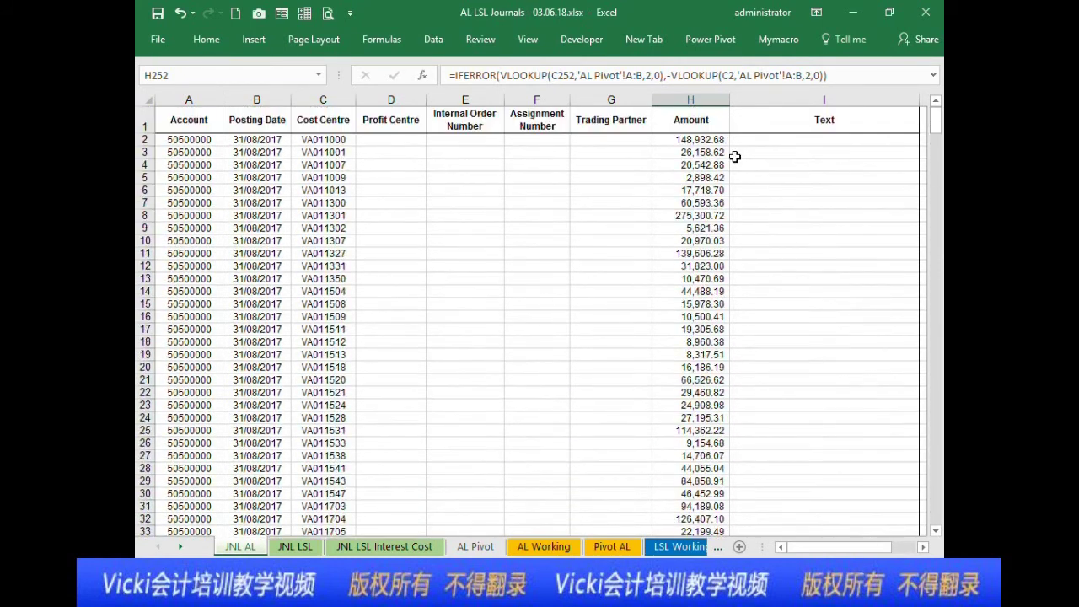
left_click(702, 153)
left_click(700, 140)
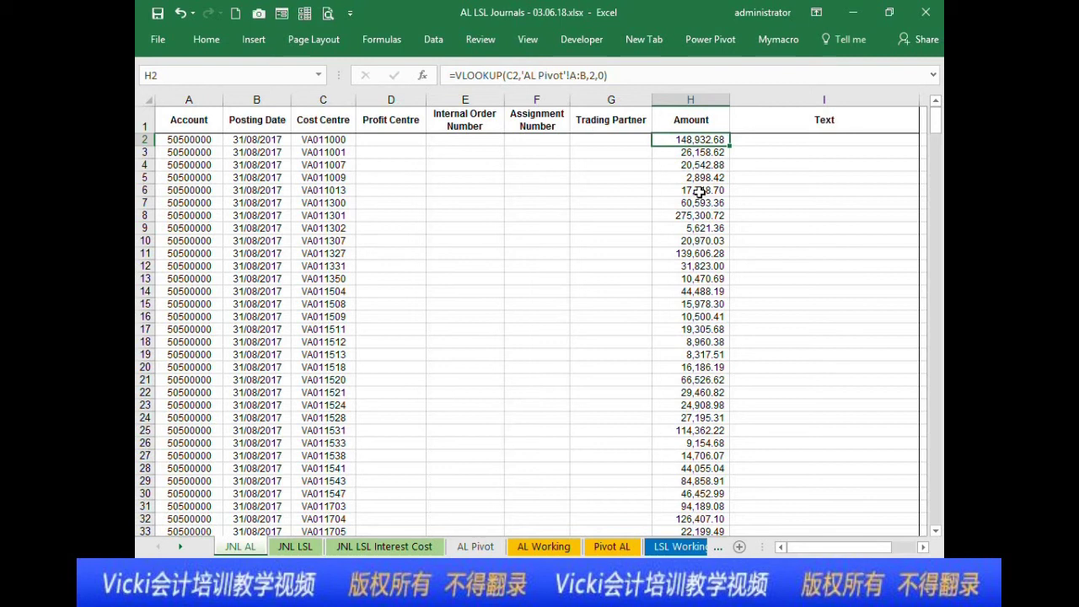
left_click(687, 152)
left_click(687, 253)
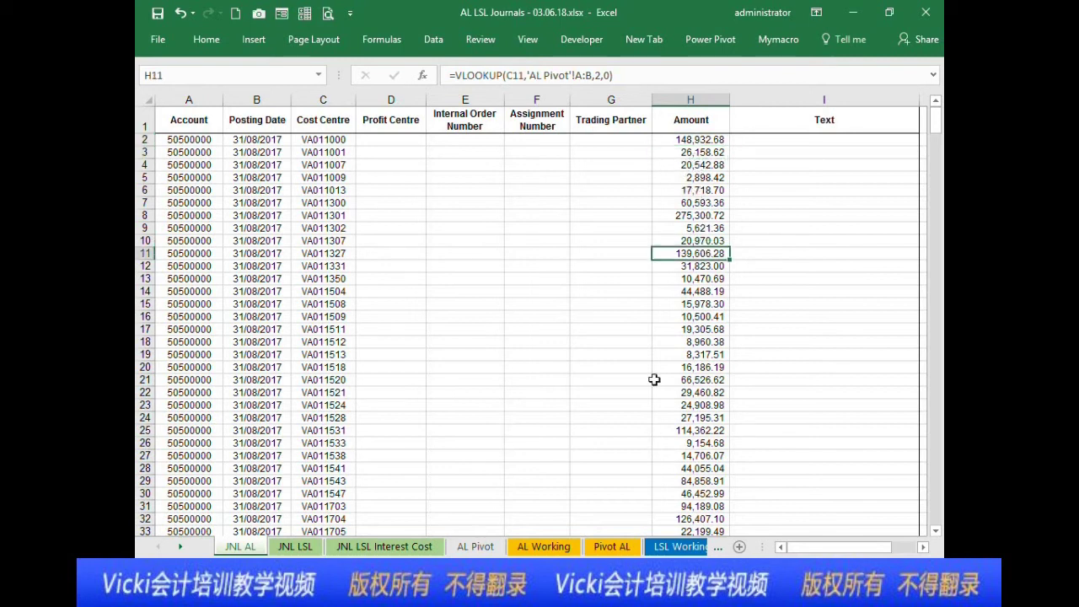
scroll(724, 363, "down", 20)
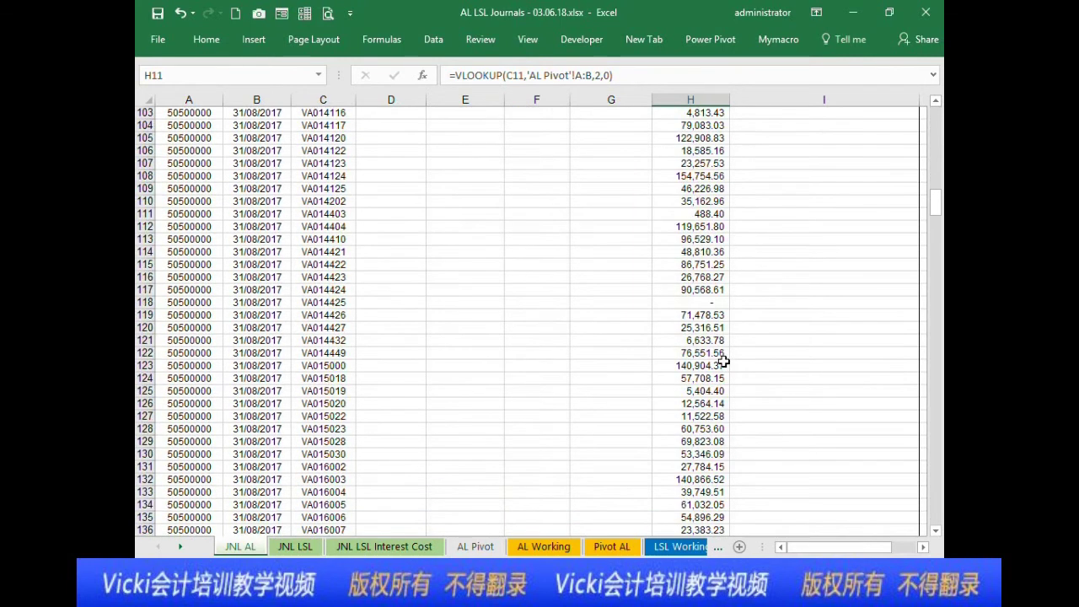
scroll(684, 374, "down", 20)
scroll(685, 373, "down", 15)
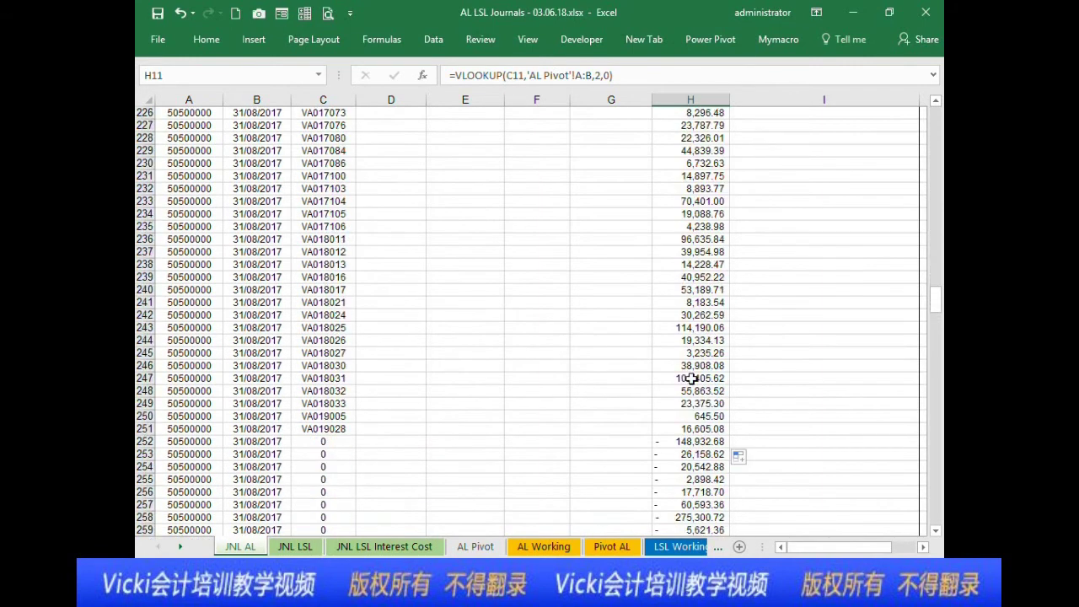
Step: In K252, begin an OFFSET formula that uses C252 as its reference
left_click(701, 252)
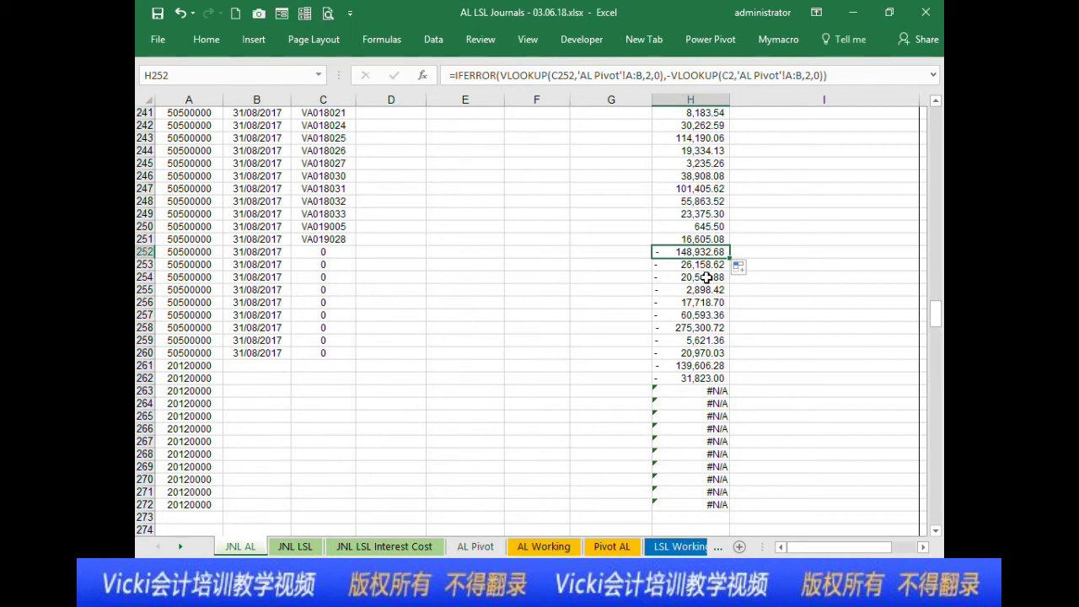
key("Right")
key("Right")
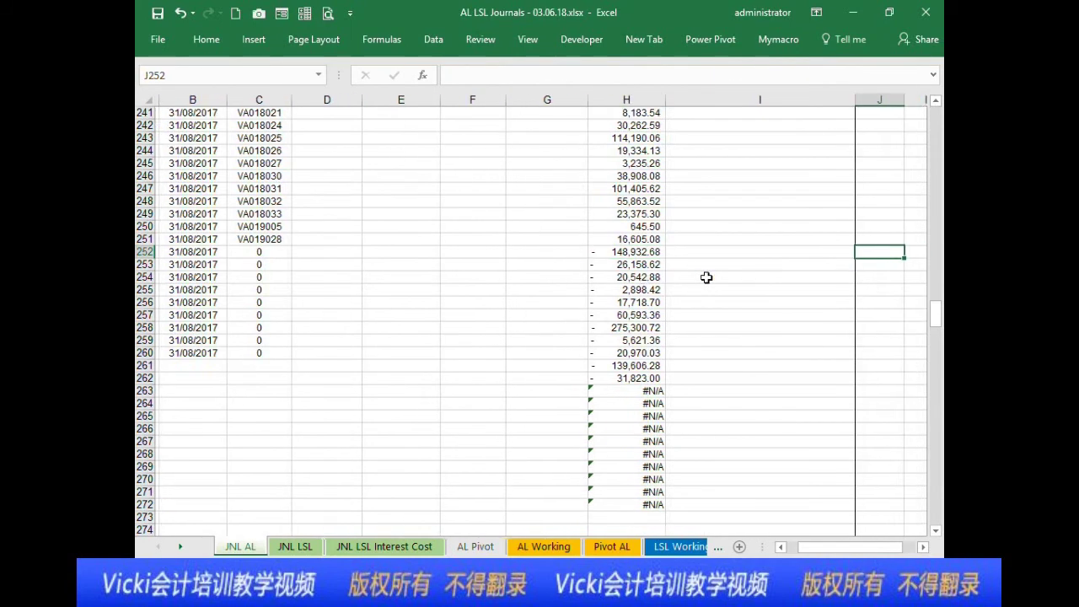
key("Right")
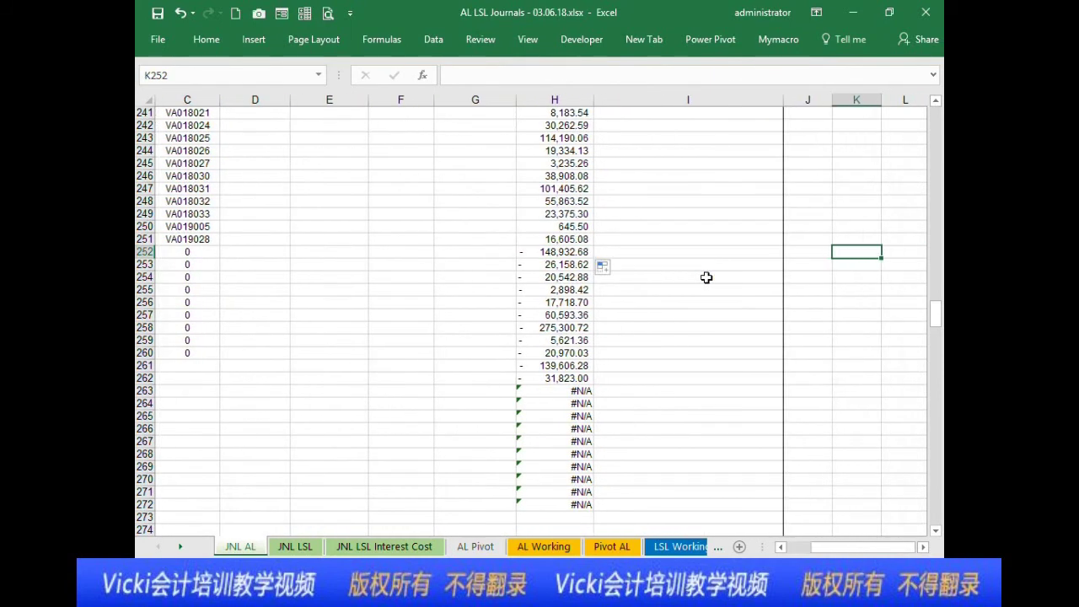
type("=offset")
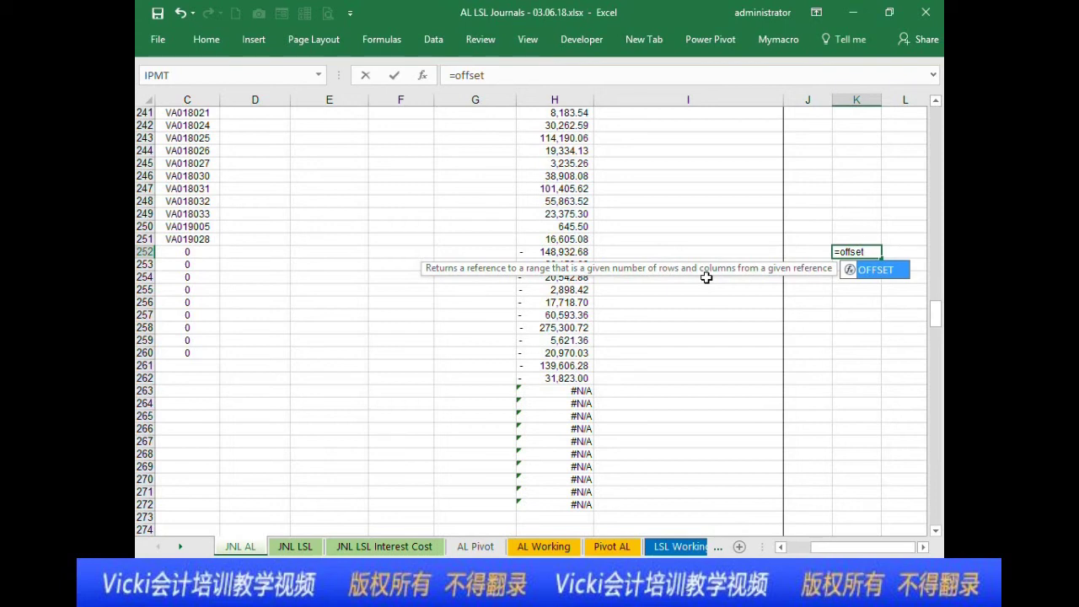
type("(")
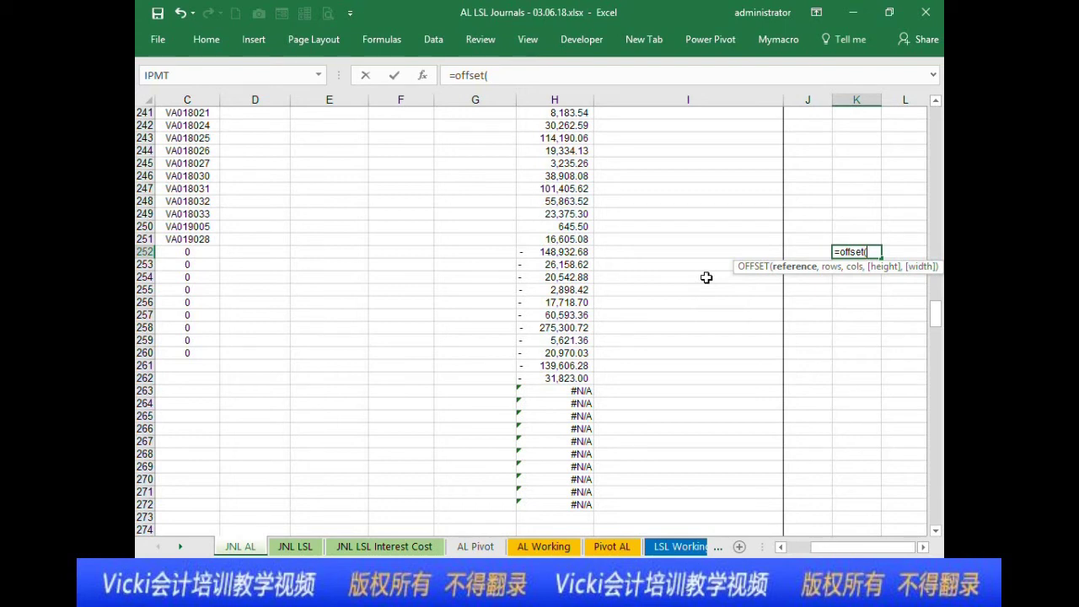
key("Left")
key("Left")
key("Left")
key("Left")
key("Left")
key("Left")
key("Left")
key("Left")
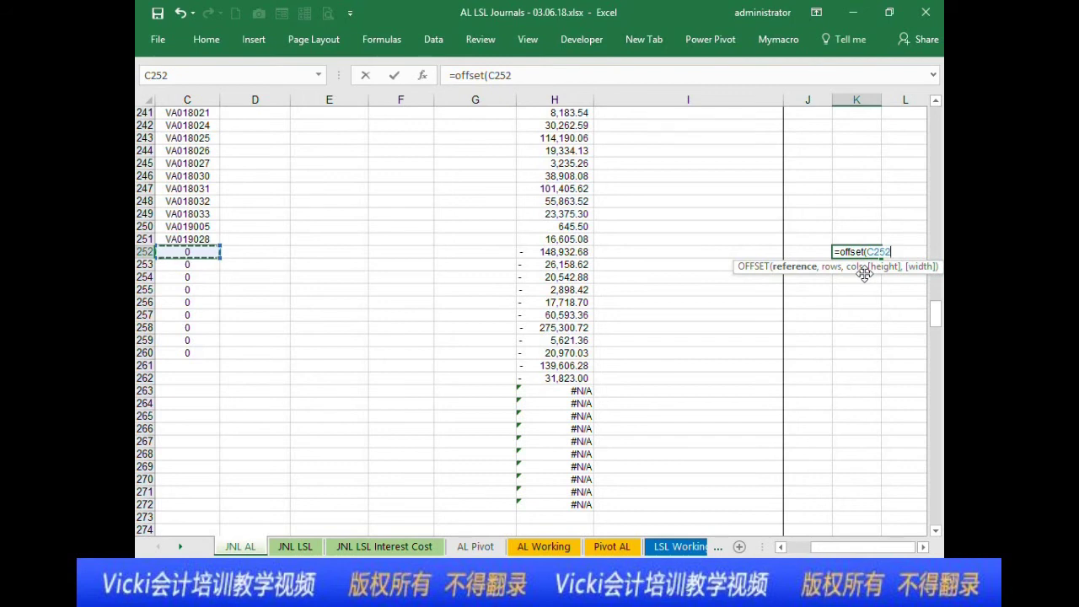
Step: Complete the OFFSET formula in K252 with a row offset of -10 and a column offset of 0
type(",")
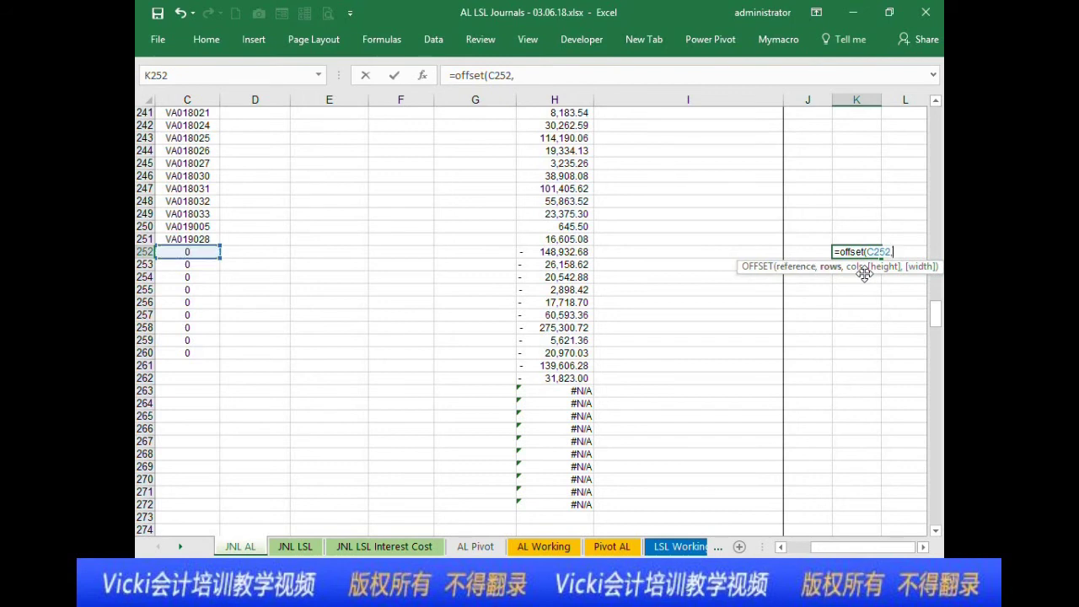
type("-100,0)")
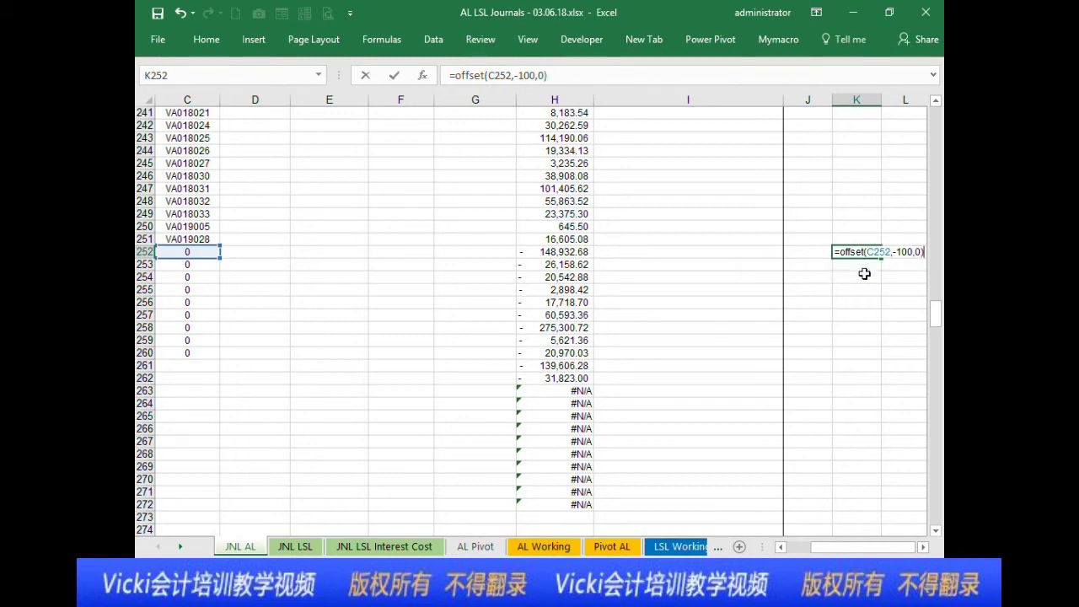
left_click(913, 247)
key("BackSpace")
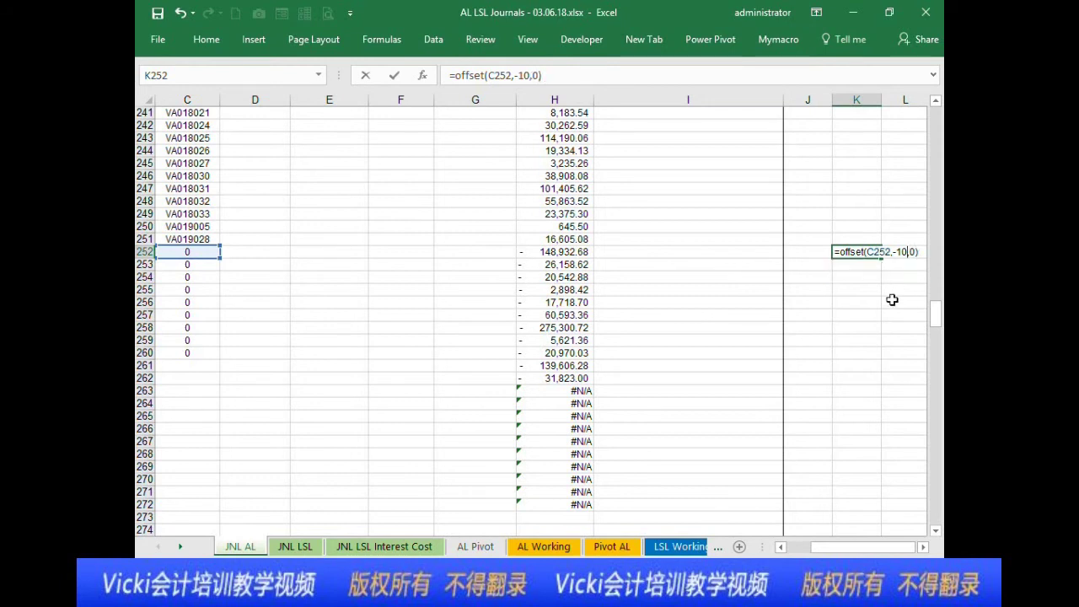
key("Return")
key("Up")
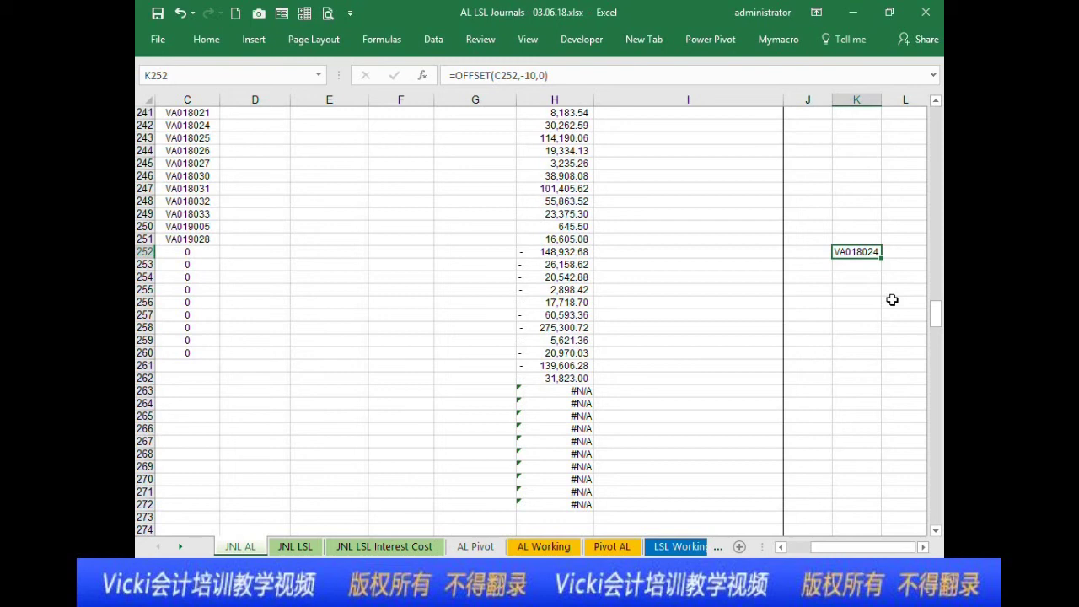
Step: Set the row offset in the K252 OFFSET formula to -251
left_click(597, 77)
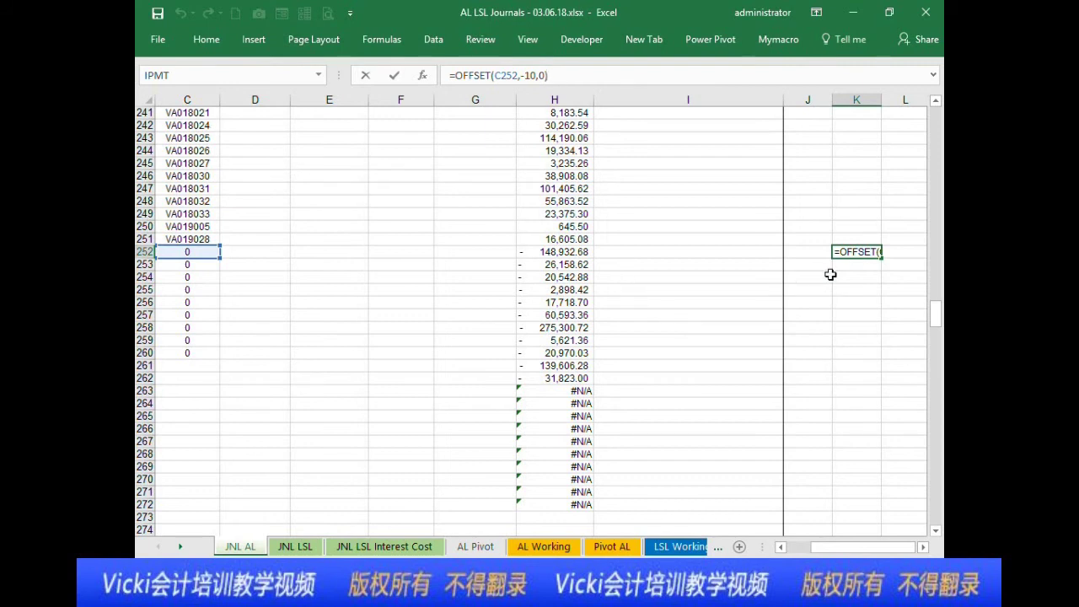
left_click(867, 252)
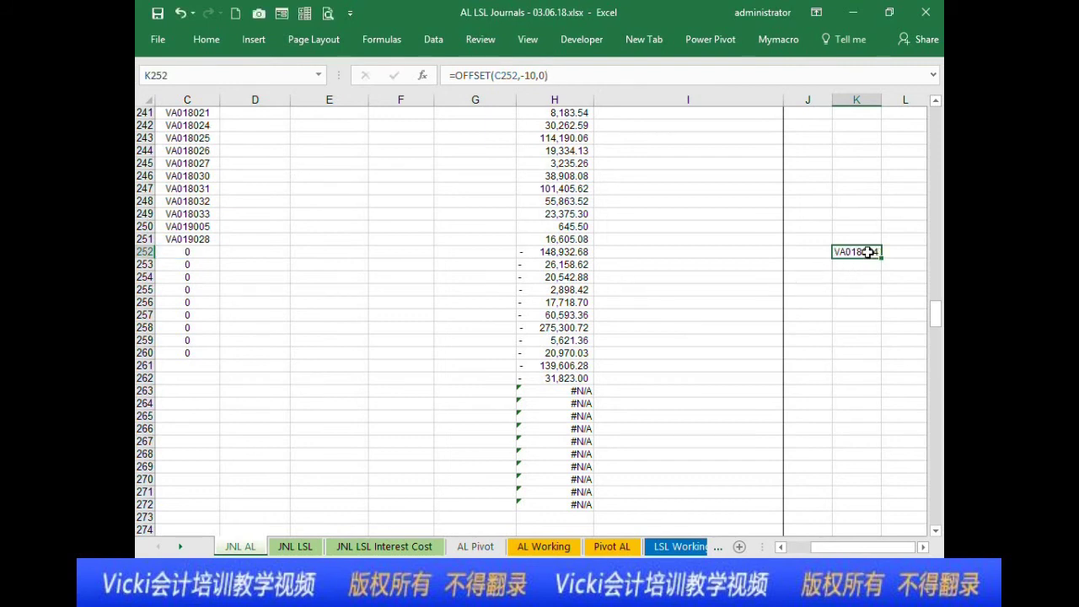
left_click(536, 76)
type("25")
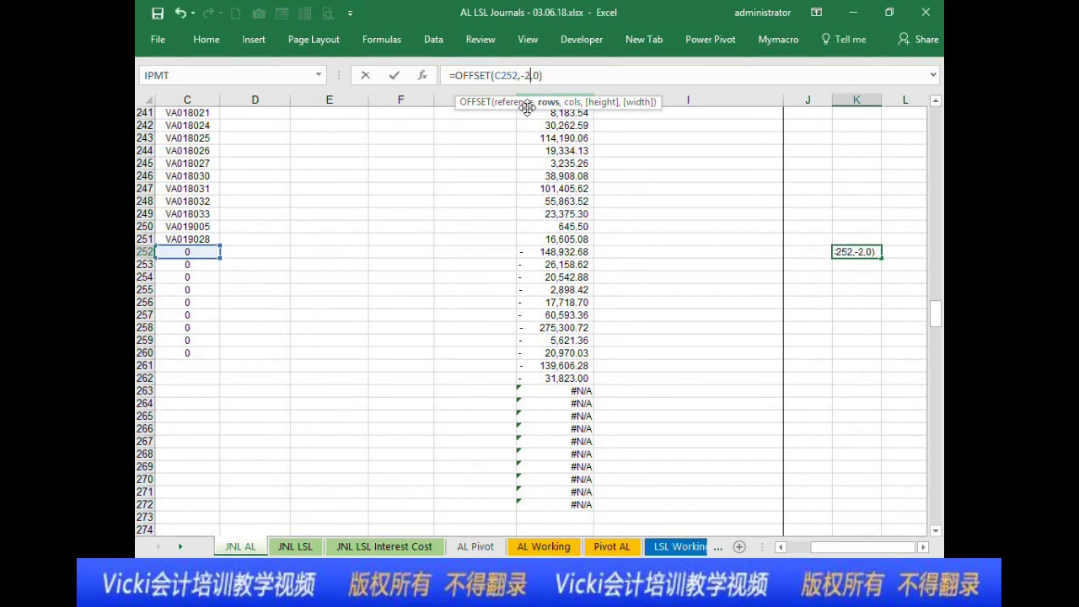
type("1")
key("ctrl+Return")
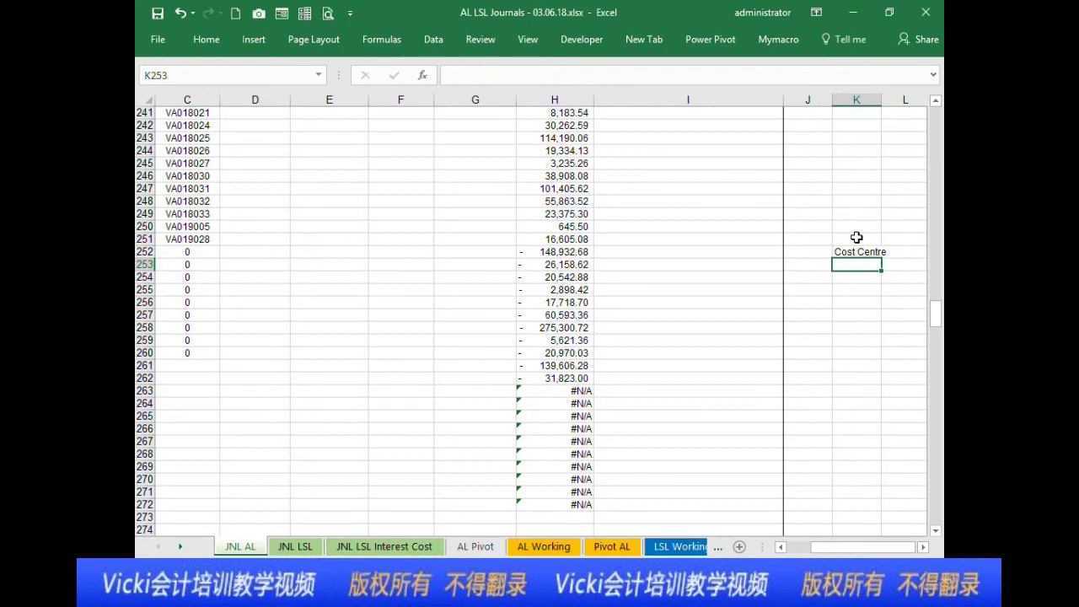
Step: Correct the row offset in the K252 OFFSET formula to -250
left_click(541, 75)
key("BackSpace")
type("0")
key("Return")
Step: Compare the first cost centre in C2 with the value returned by the OFFSET formula in K252
left_click_drag(935, 312, 942, 117)
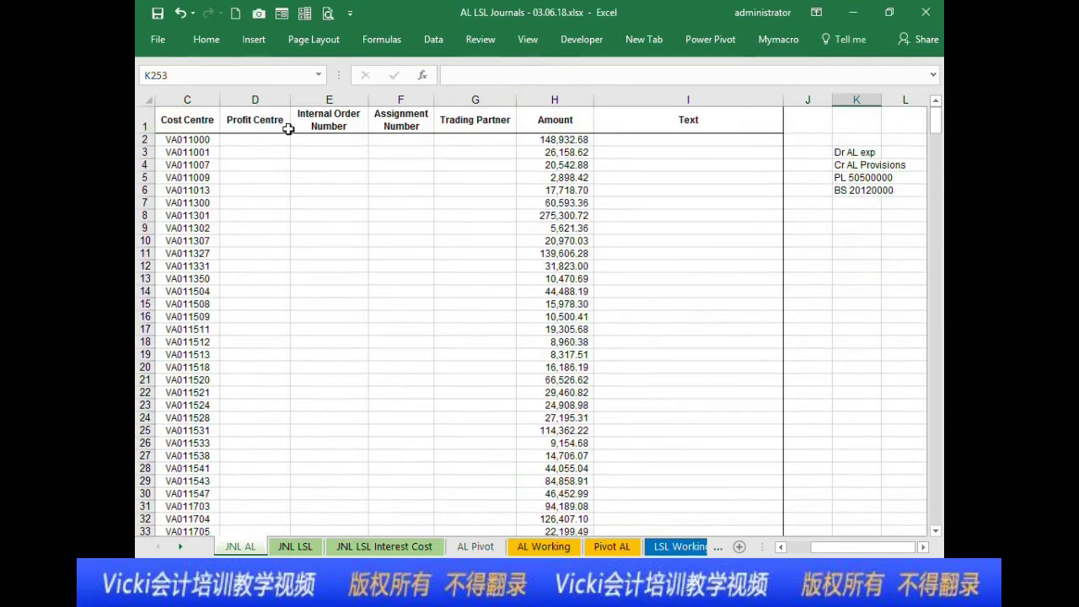
left_click(192, 141)
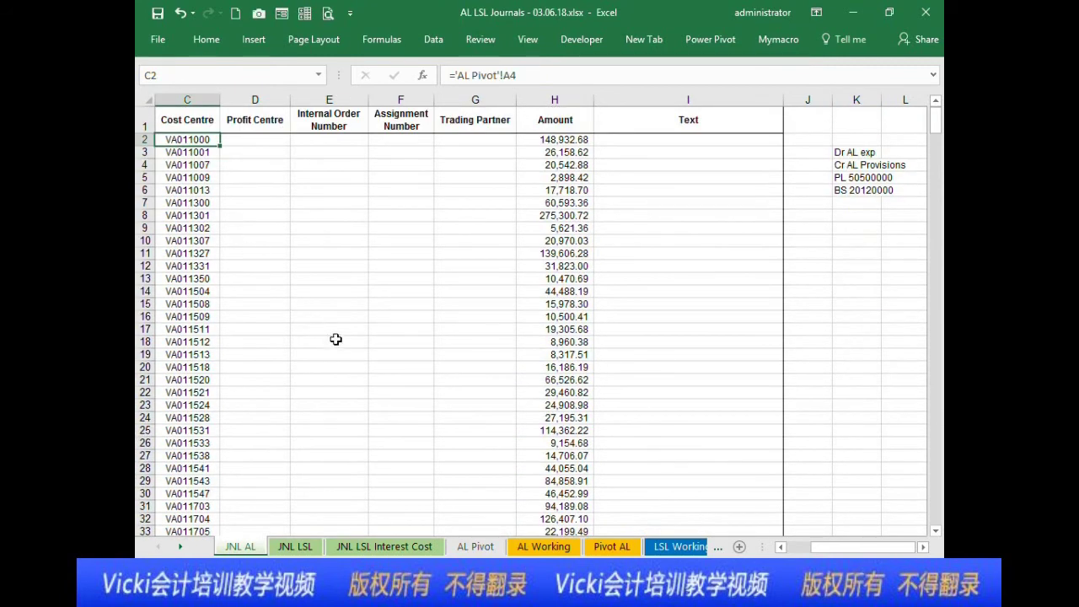
scroll(621, 295, "down", 20)
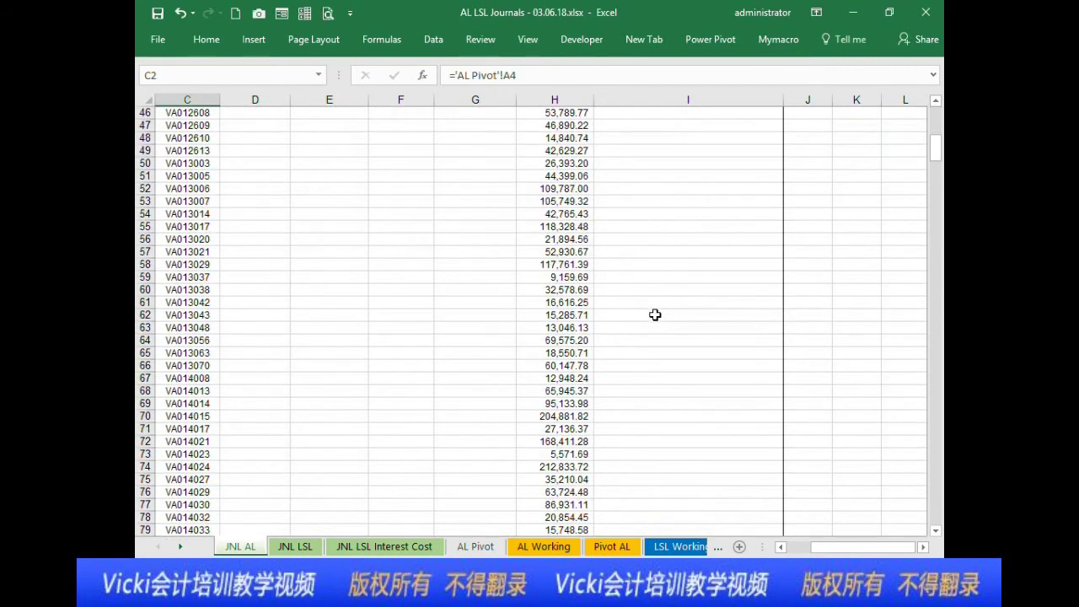
scroll(679, 305, "down", 20)
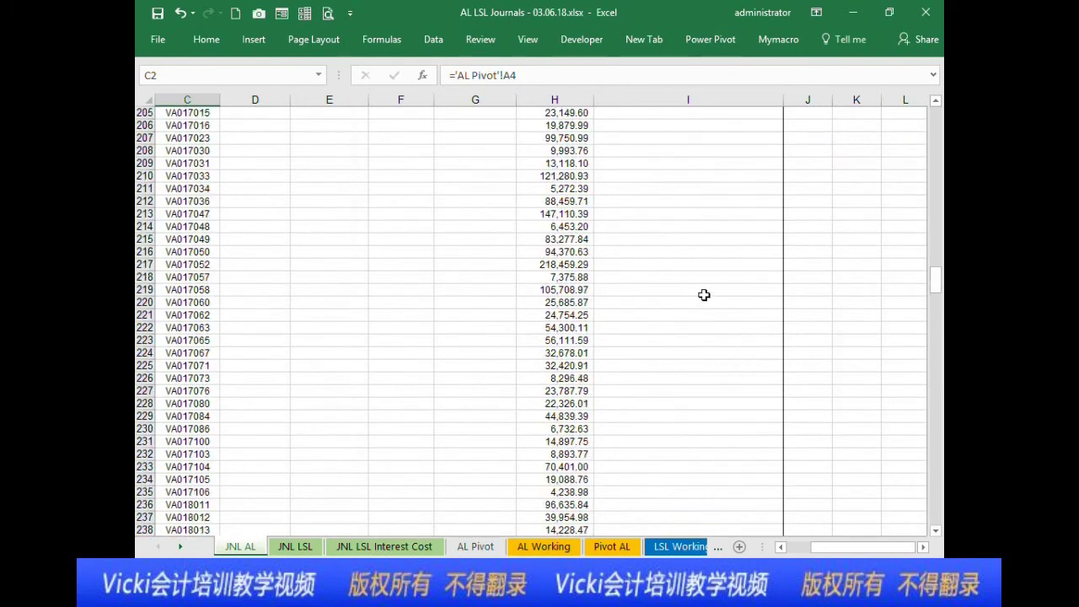
scroll(709, 291, "up", 4)
left_click(856, 327)
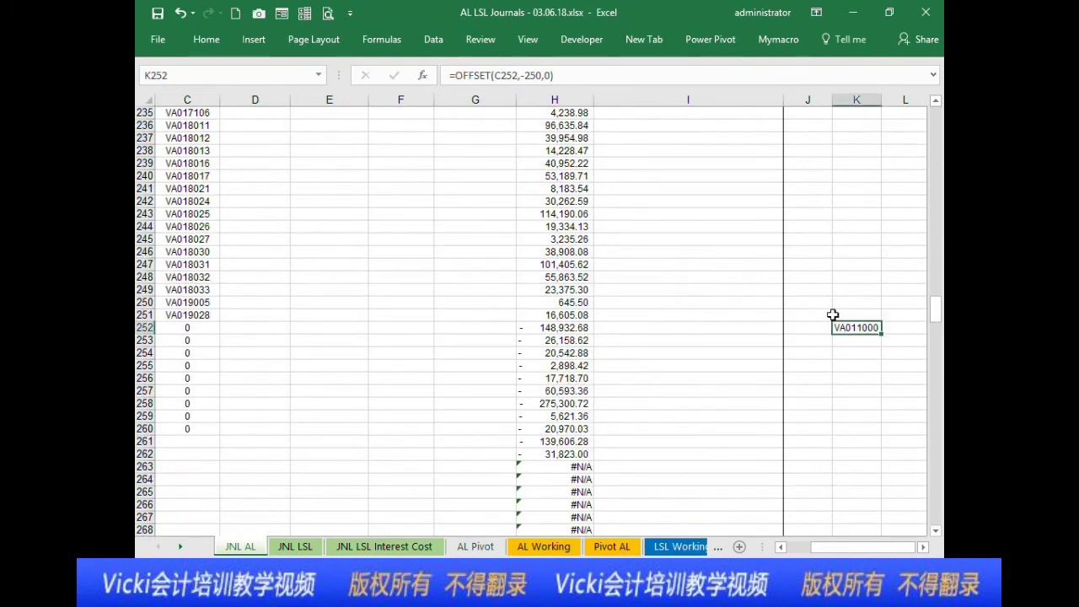
Step: In H252's fallback VLOOKUP, replace the lookup value C2 with OFFSET(C252,-250,0)
left_click(574, 327)
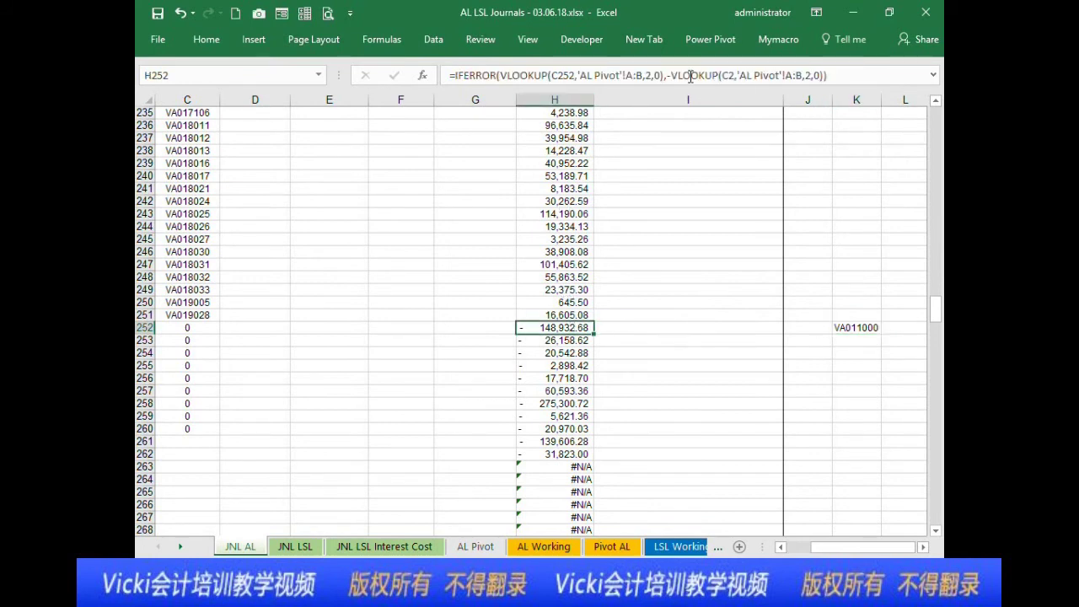
left_click(724, 75)
double_click(727, 75)
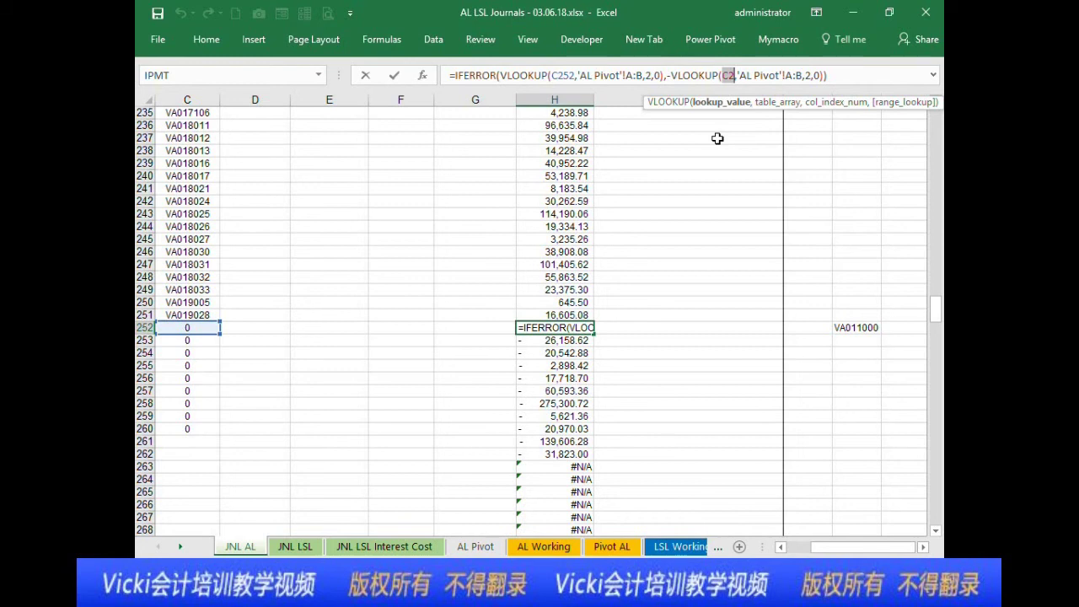
type("offset")
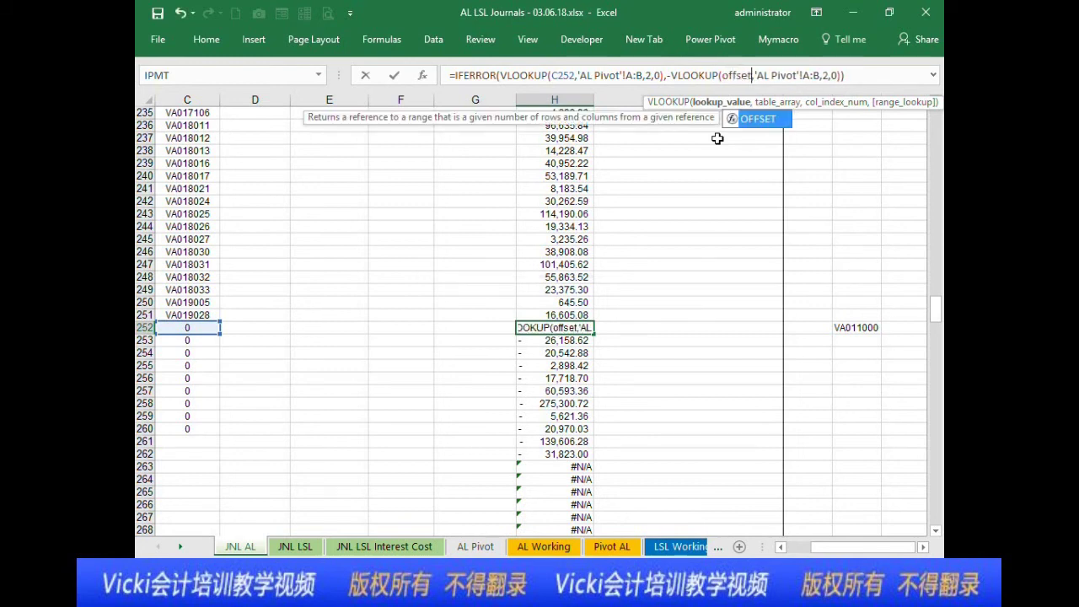
type("(")
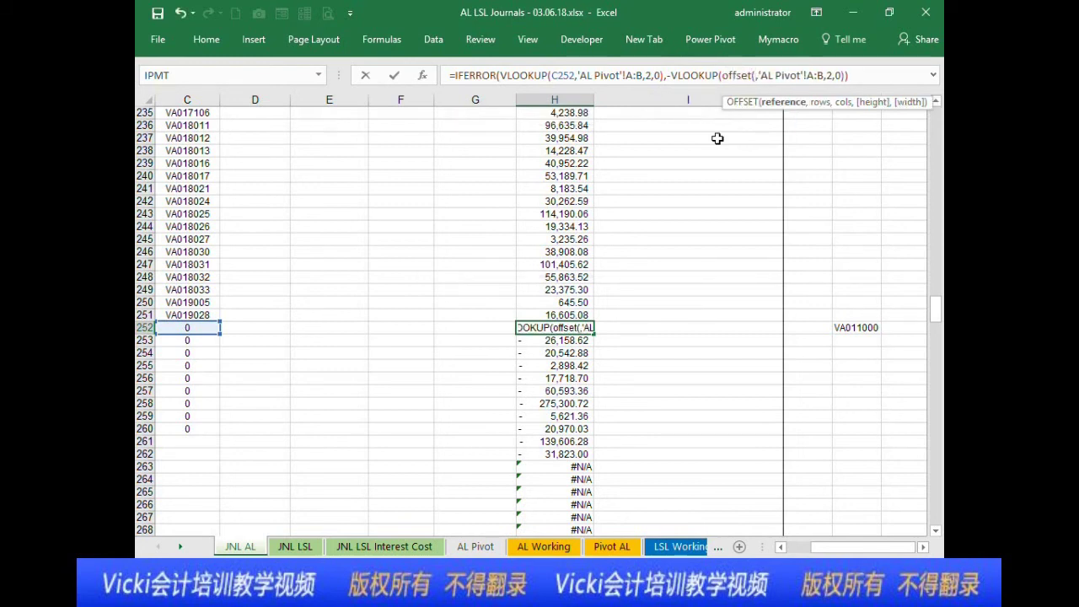
left_click(201, 327)
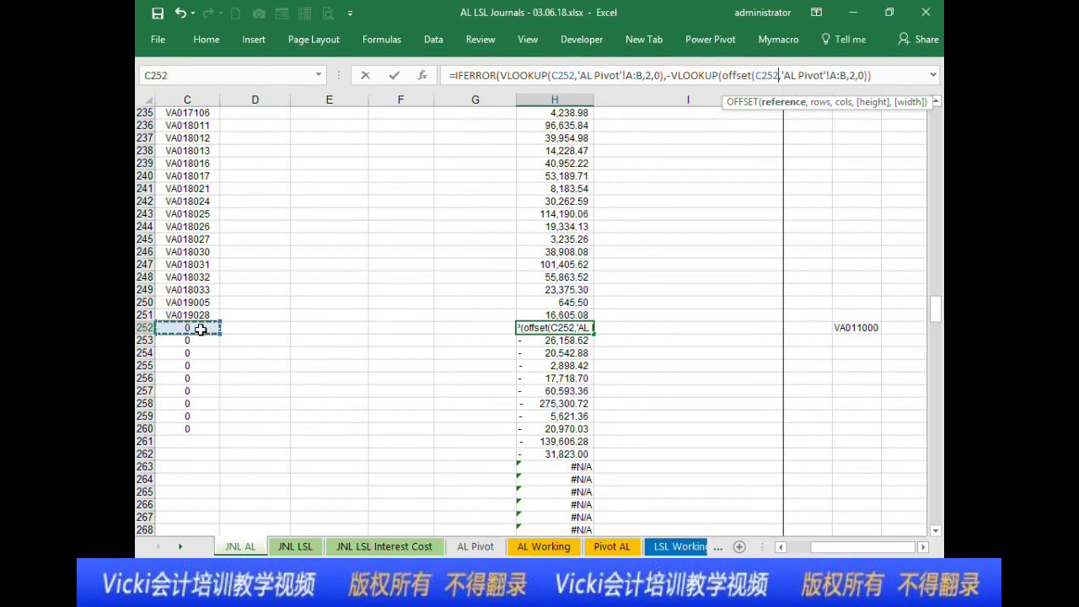
type(",")
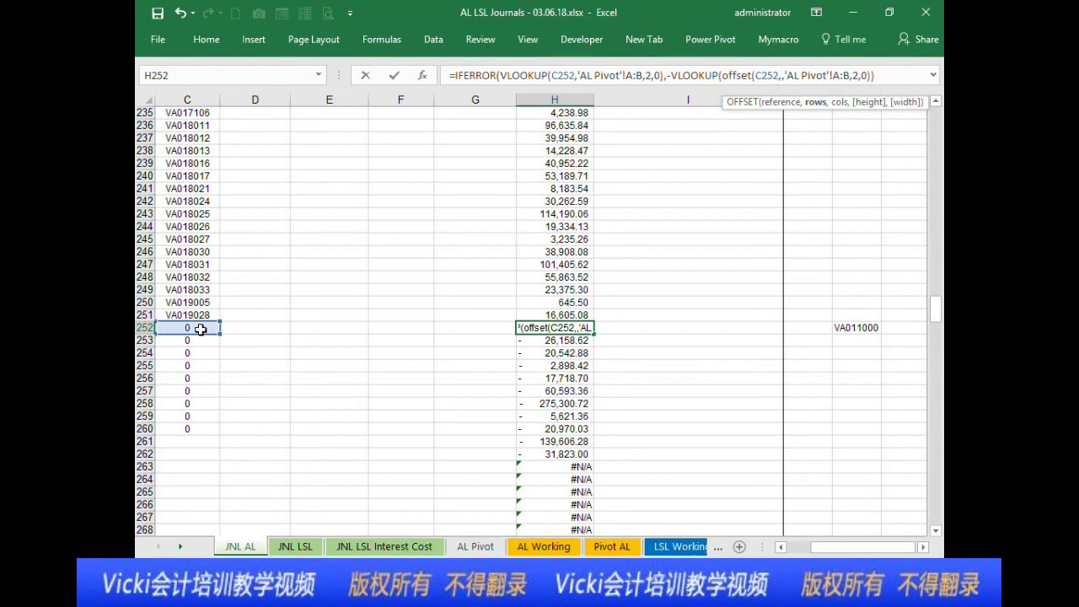
type("-25-")
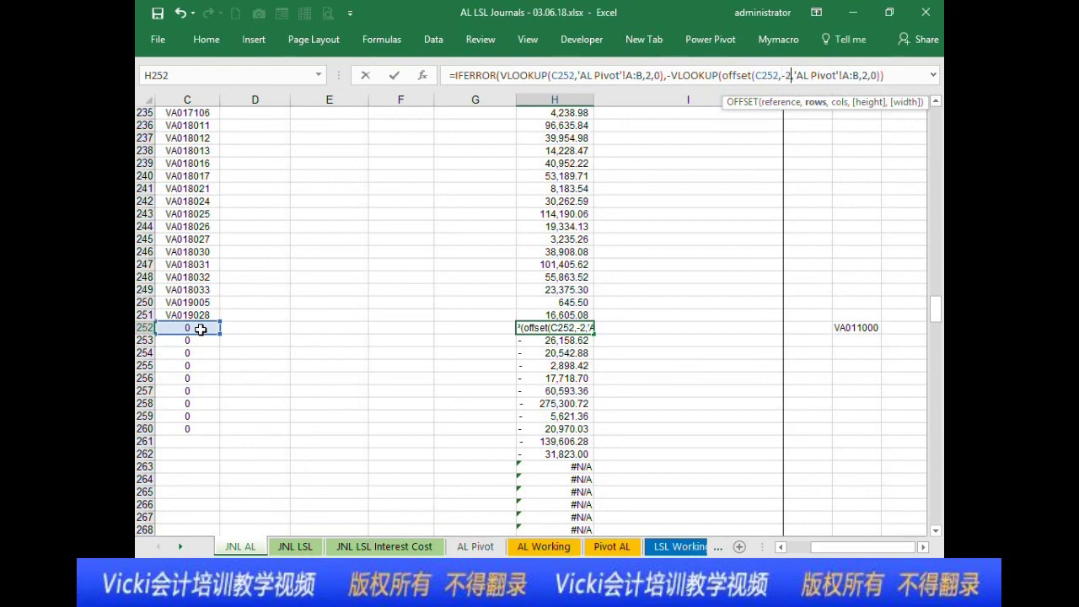
key("BackSpace")
type("0,0")
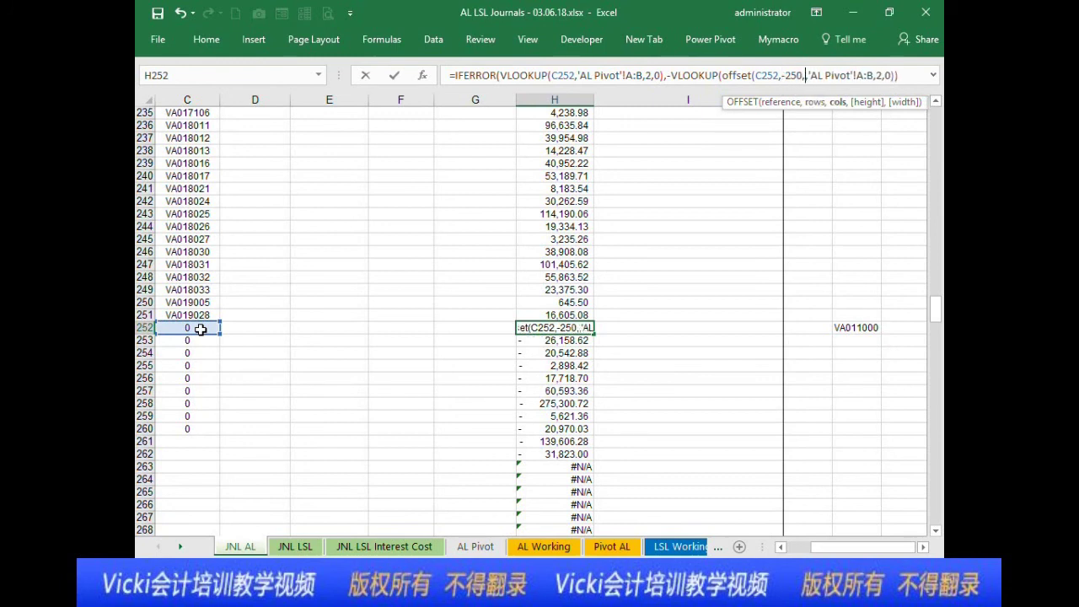
type("),")
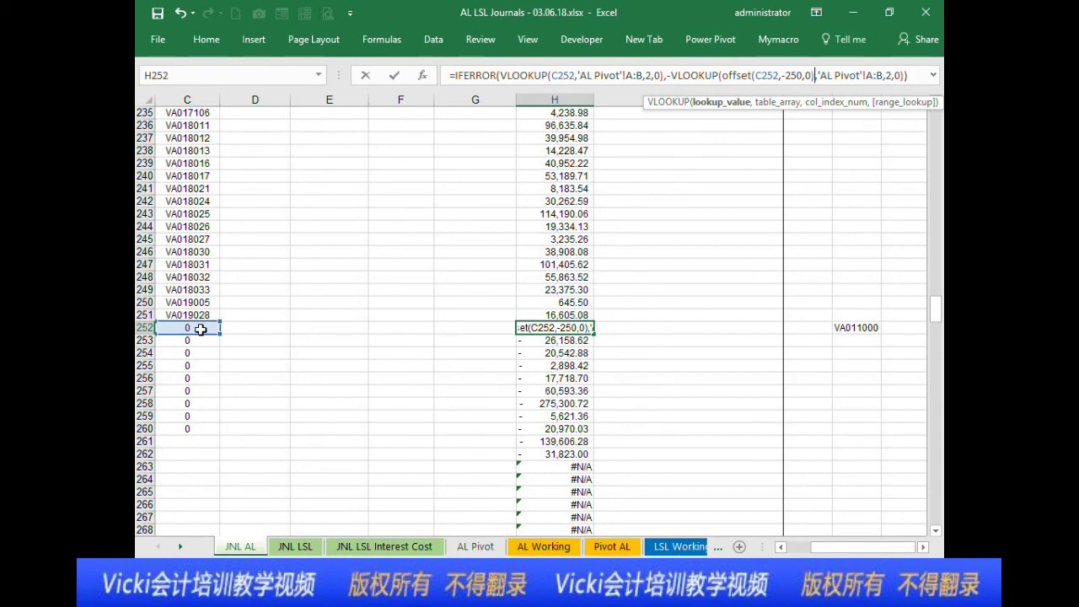
key("Return")
key("Up")
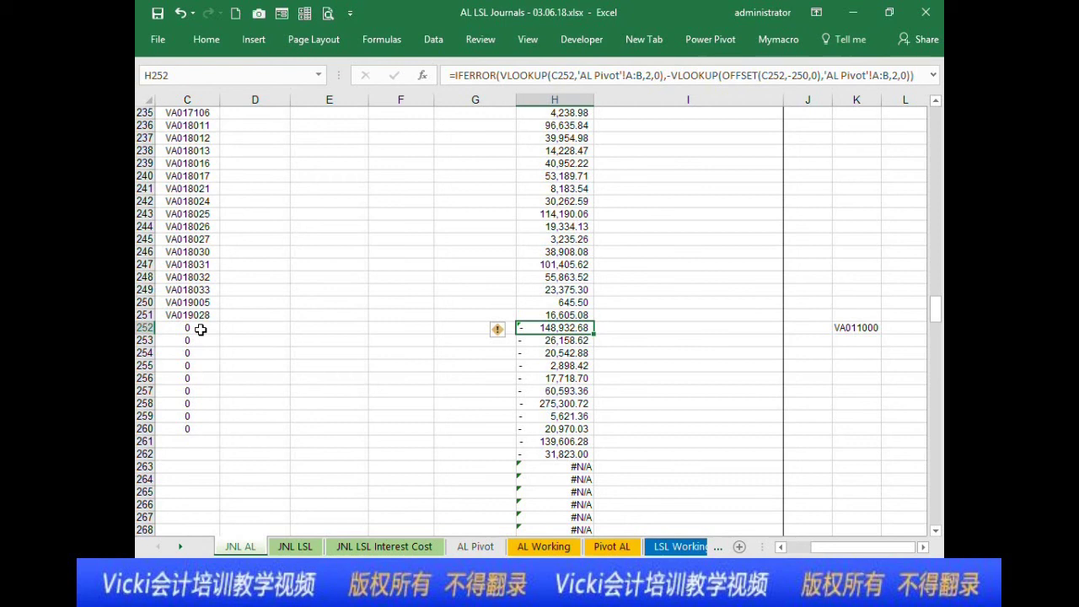
Step: Fill the OFFSET-based IFERROR formula from H252 down to H263
left_click_drag(936, 308, 936, 118)
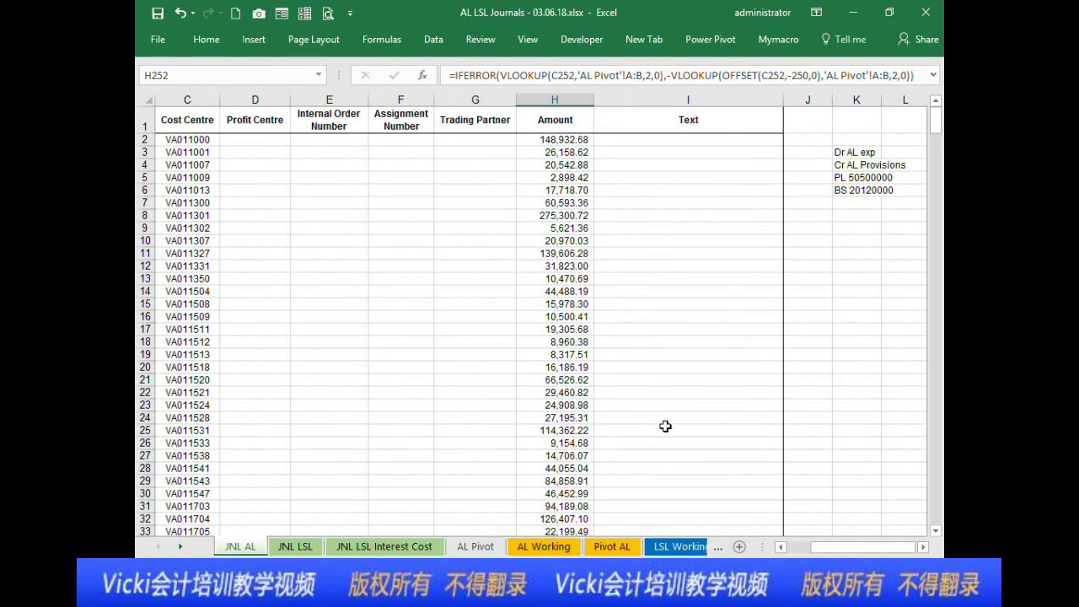
scroll(660, 430, "down", 20)
scroll(660, 432, "down", 20)
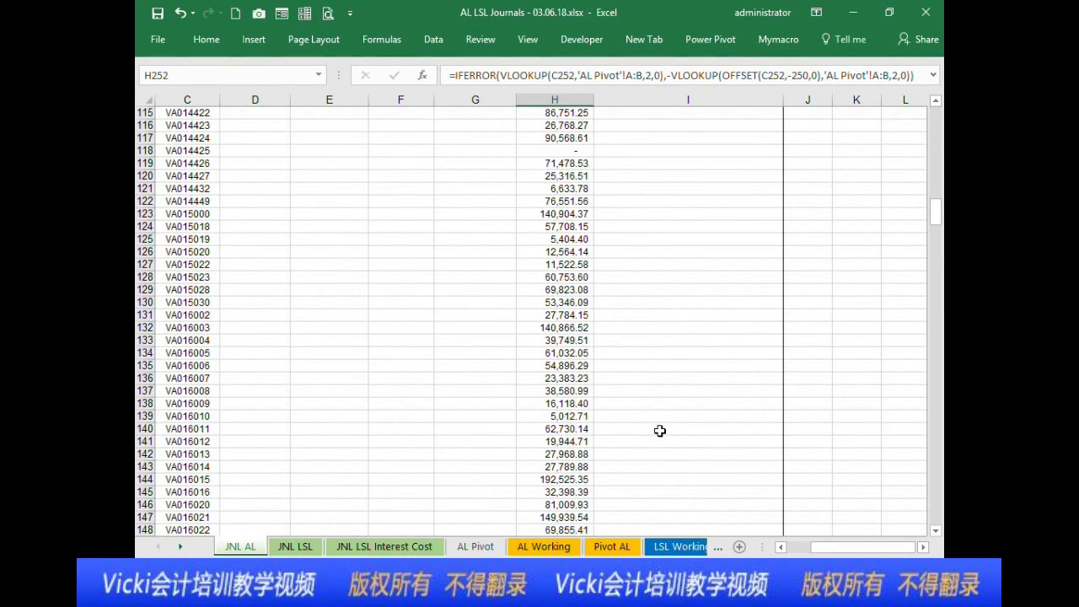
scroll(652, 442, "down", 8)
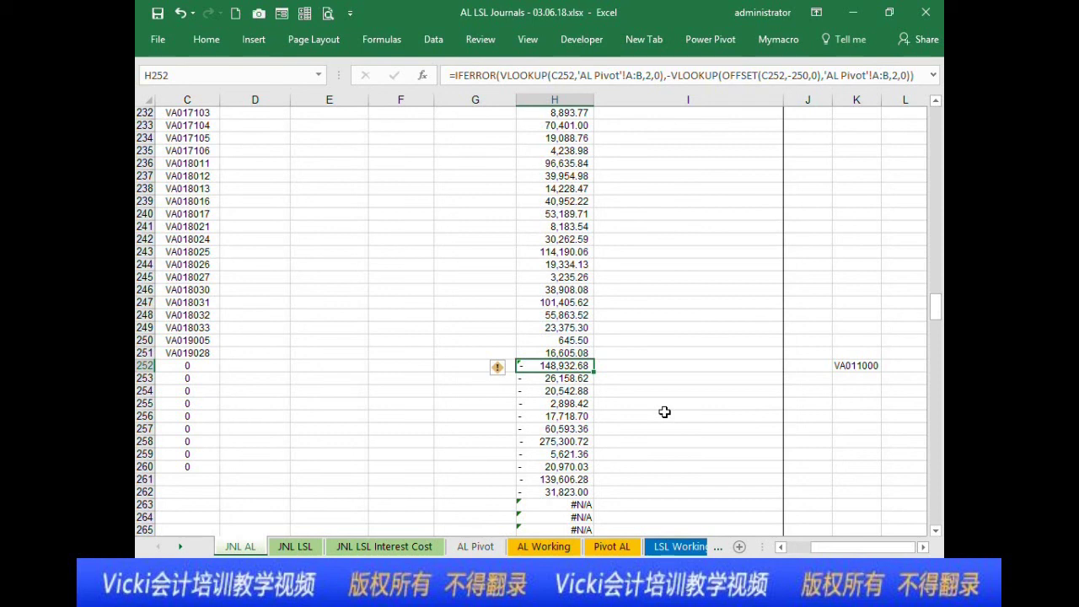
left_click_drag(593, 372, 596, 504)
scroll(612, 447, "down", 3)
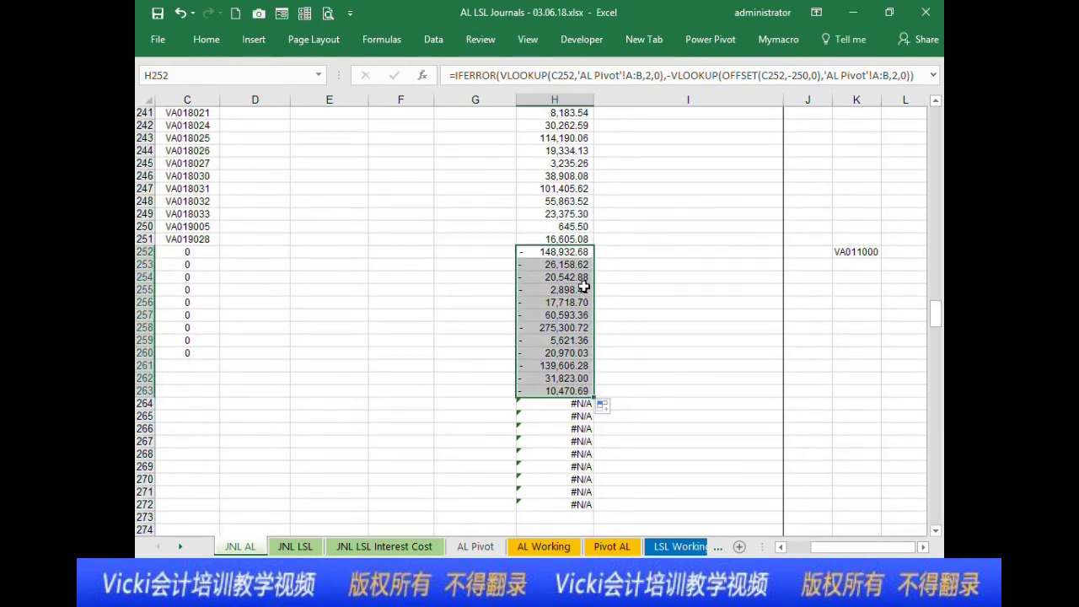
Step: Inspect the filled formulas in the Amount column from H252 down to H256
left_click(582, 252)
key("Down")
key("Down")
key("Down")
key("Down")
Step: Fill the OFFSET-based IFERROR formula from H252 upwards to H245
left_click(574, 252)
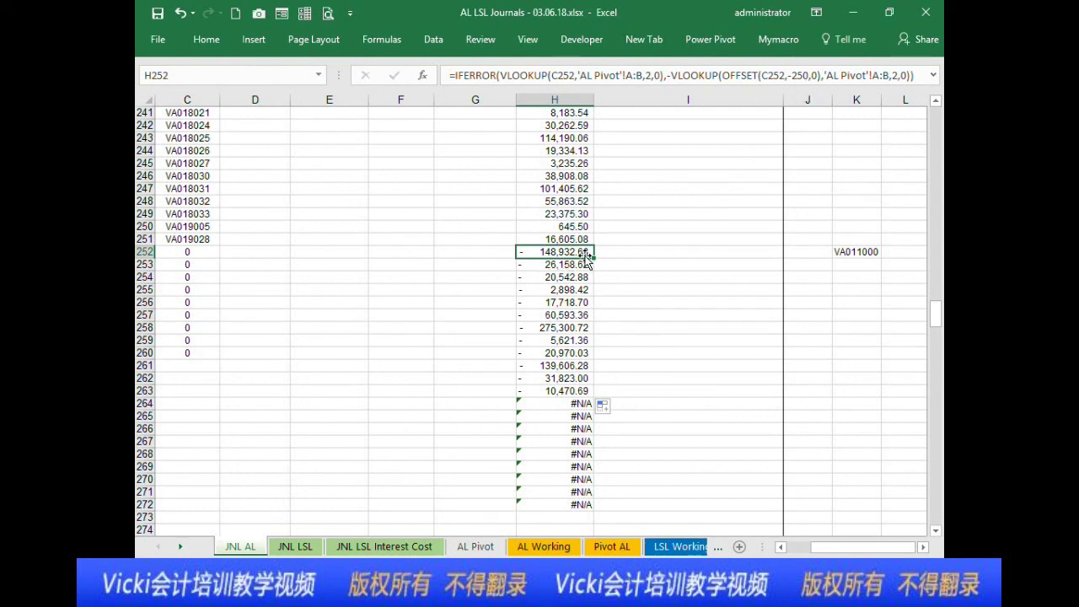
left_click_drag(590, 253, 592, 175)
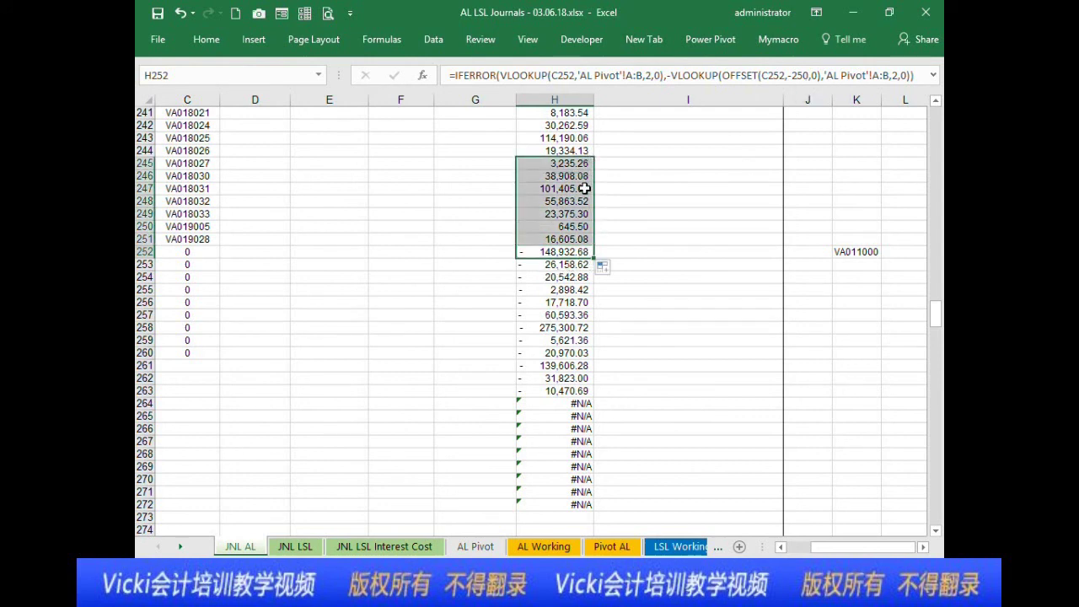
Step: Inspect the Amount formulas just above H252, up to H244
scroll(554, 190, "up", 3)
left_click(560, 289)
left_click_drag(569, 250, 574, 218)
left_click(558, 264)
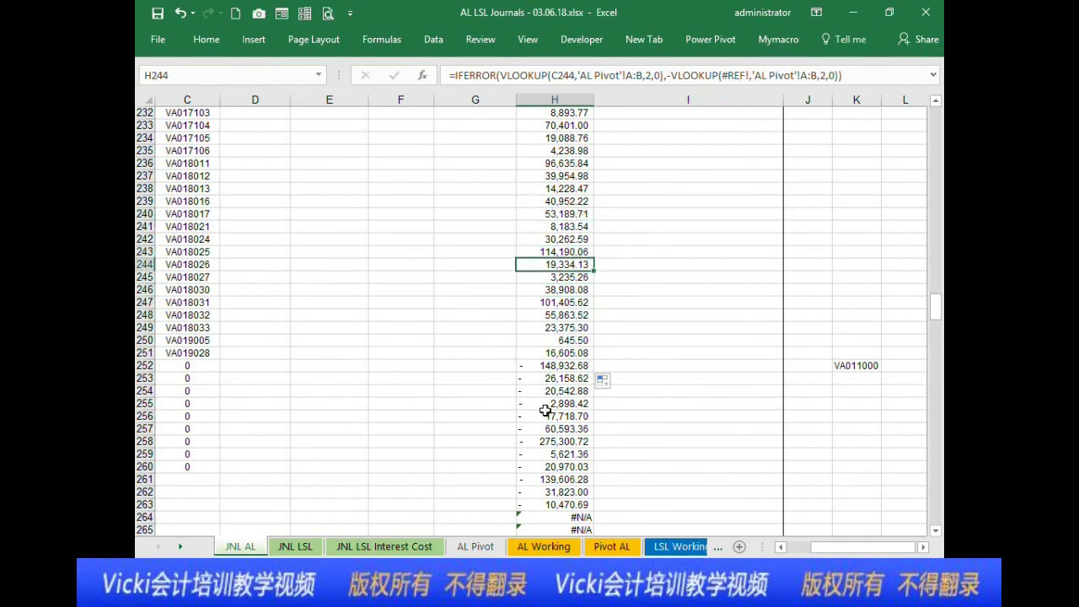
Step: Copy the full IFERROR formula from H252 and paste it as text into H2, replacing the plain VLOOKUP
left_click(569, 365)
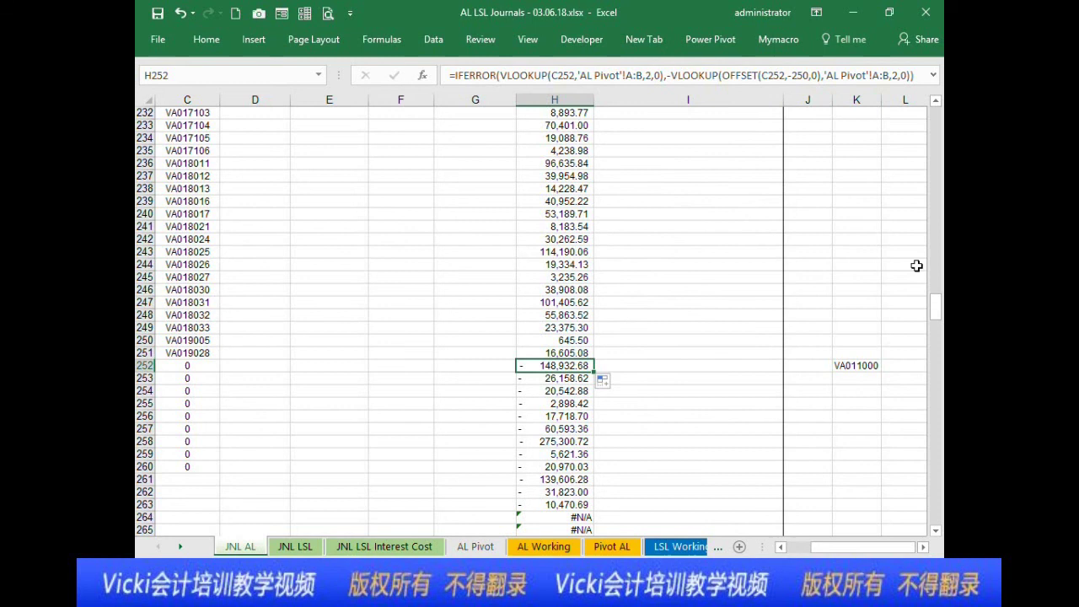
left_click_drag(936, 307, 935, 110)
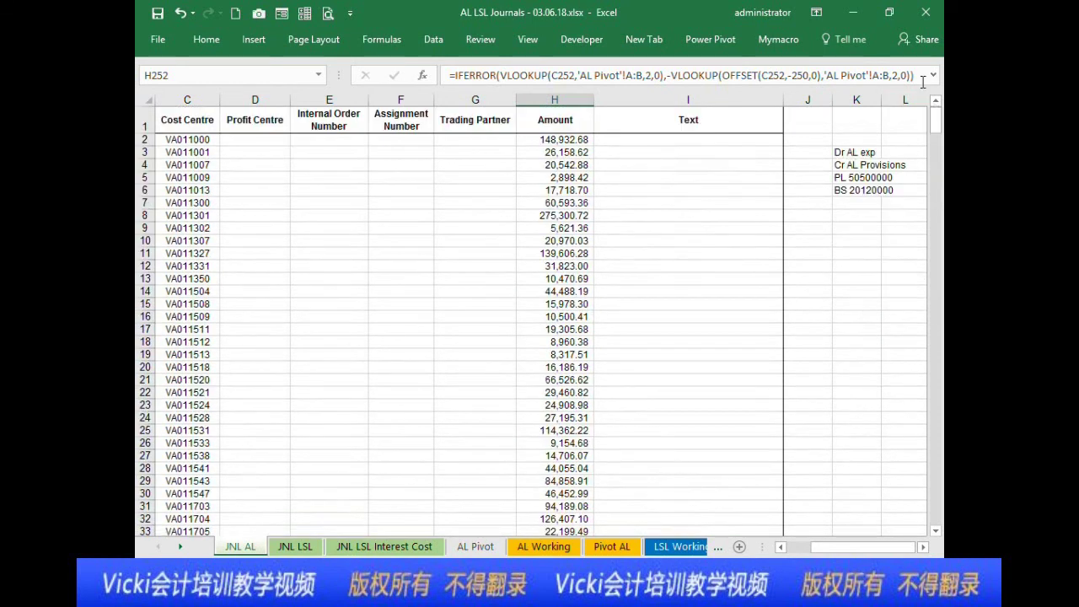
key("F2")
key("Escape")
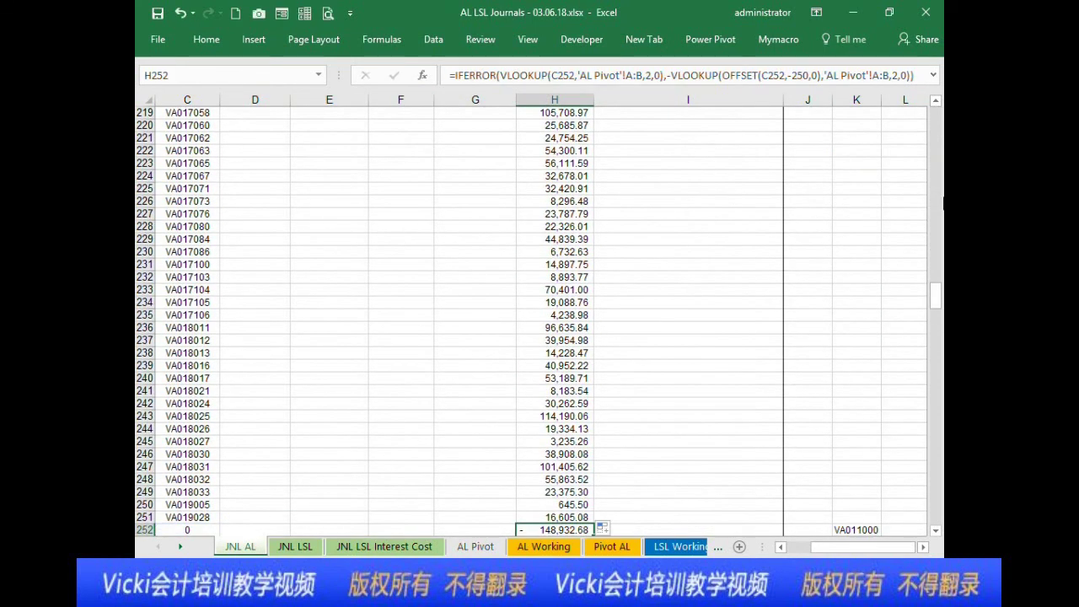
left_click_drag(933, 302, 936, 110)
double_click(577, 140)
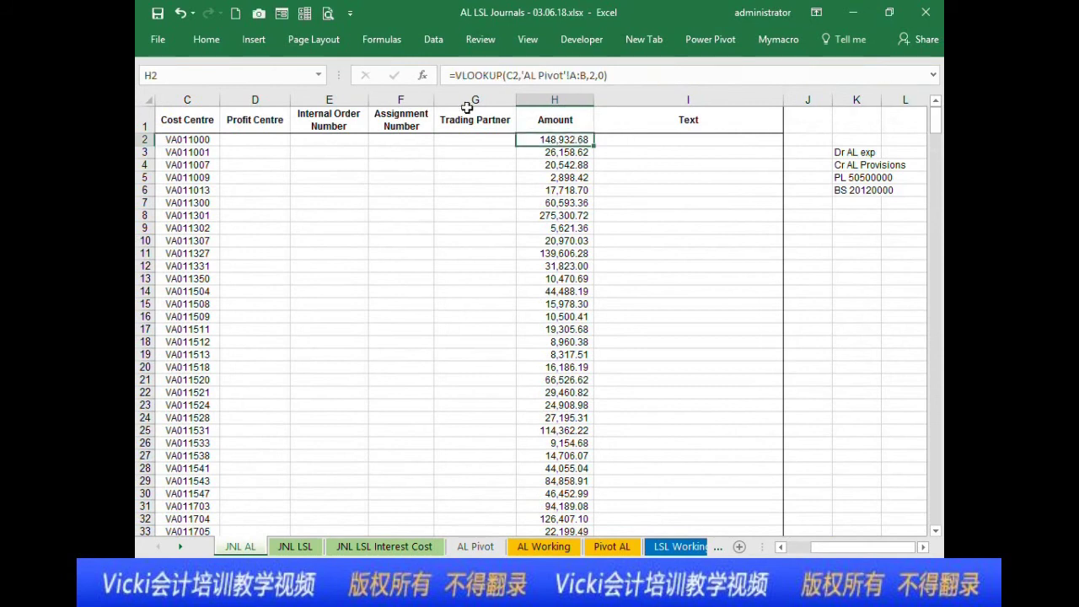
left_click_drag(449, 75, 646, 78)
key("ctrl+v")
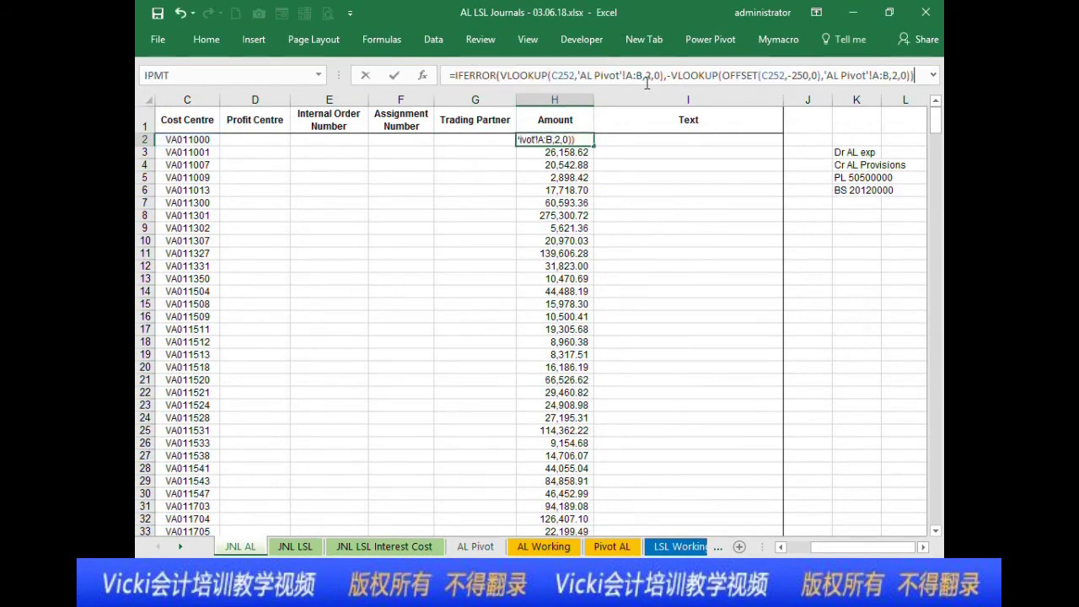
key("Return")
Step: Change both C252 references in H2's formula to C2, in the first VLOOKUP and in the OFFSET
left_click(548, 140)
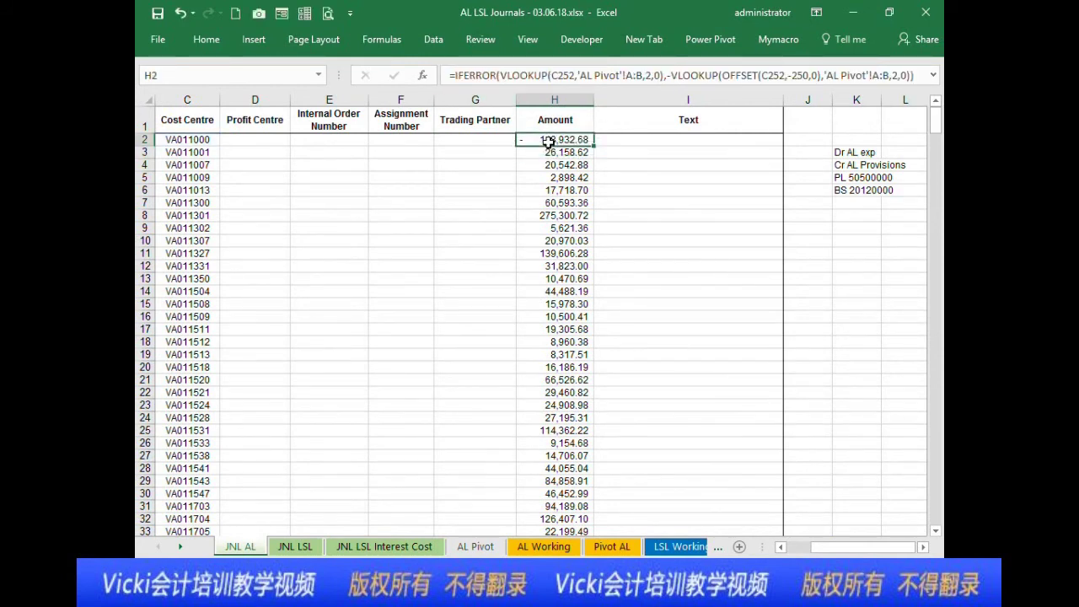
left_click(567, 75)
key("BackSpace")
key("BackSpace")
left_click(765, 76)
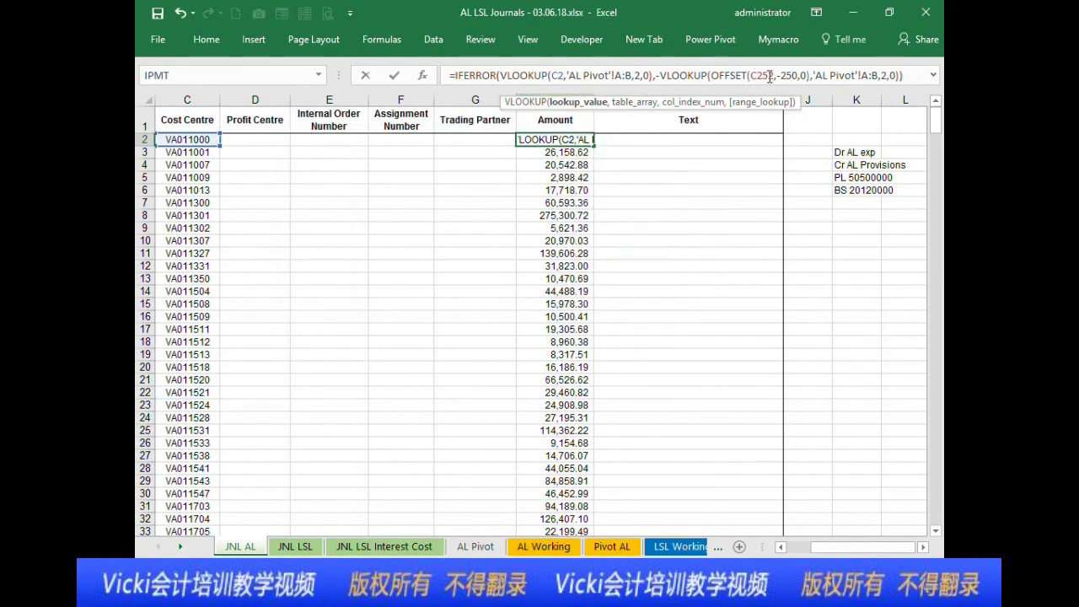
key("BackSpace")
key("BackSpace")
key("Return")
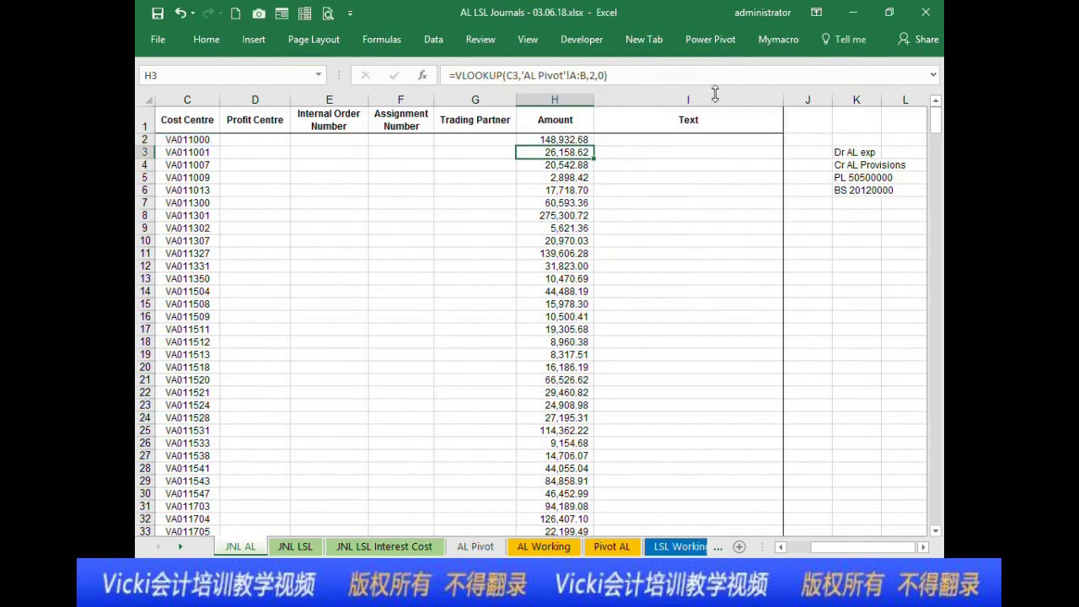
Step: Fill H2's IFERROR formula down the Amount column and check the -250 OFFSET argument in H4
left_click(560, 141)
double_click(593, 145)
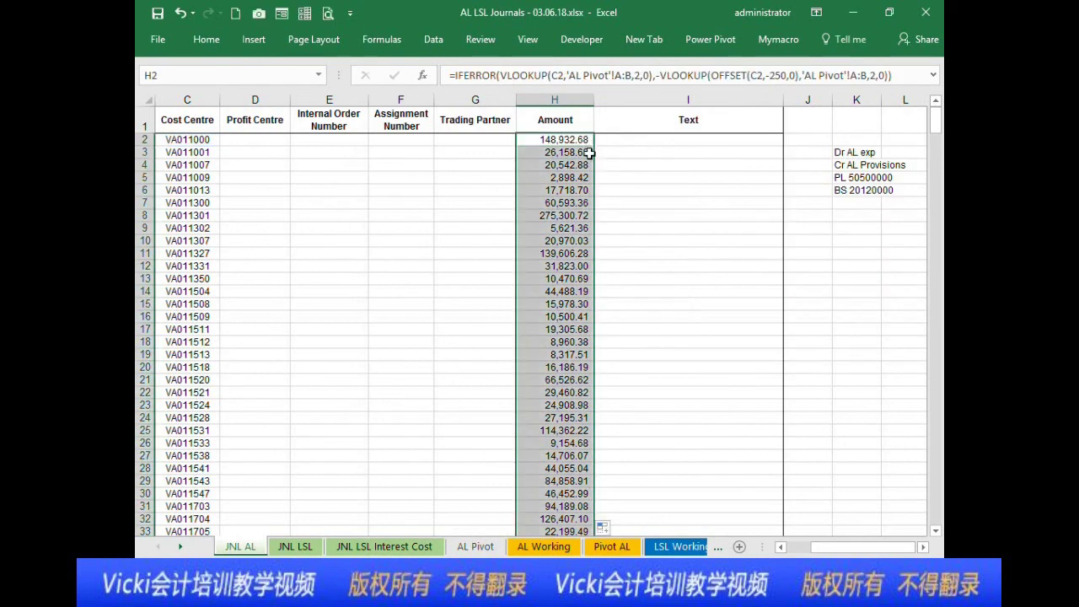
left_click(584, 169)
scroll(544, 268, "down", 4)
scroll(553, 249, "up", 4)
left_click(777, 76)
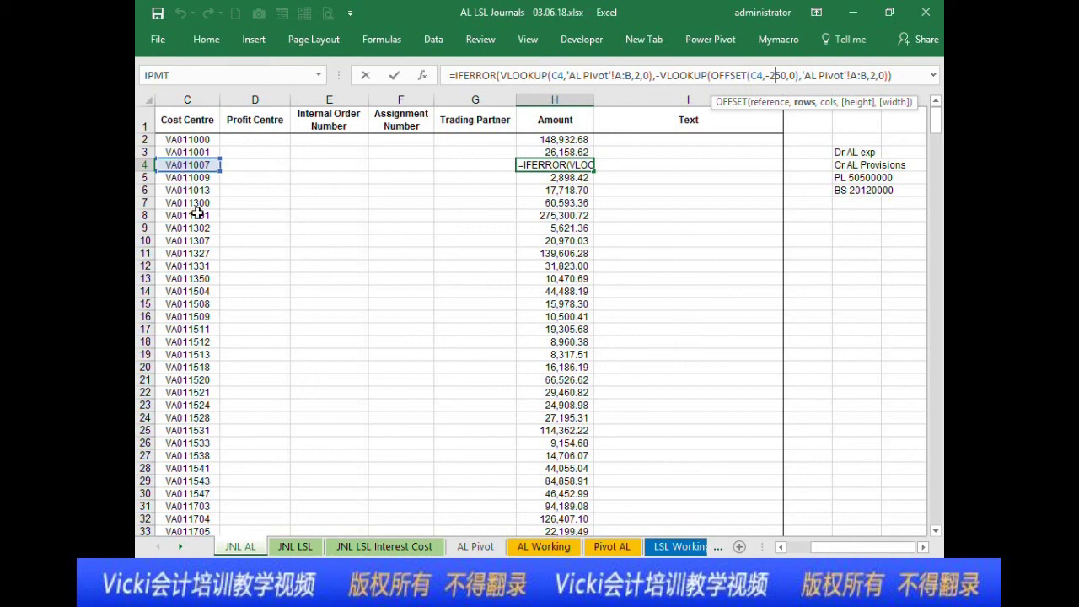
key("ctrl+Return")
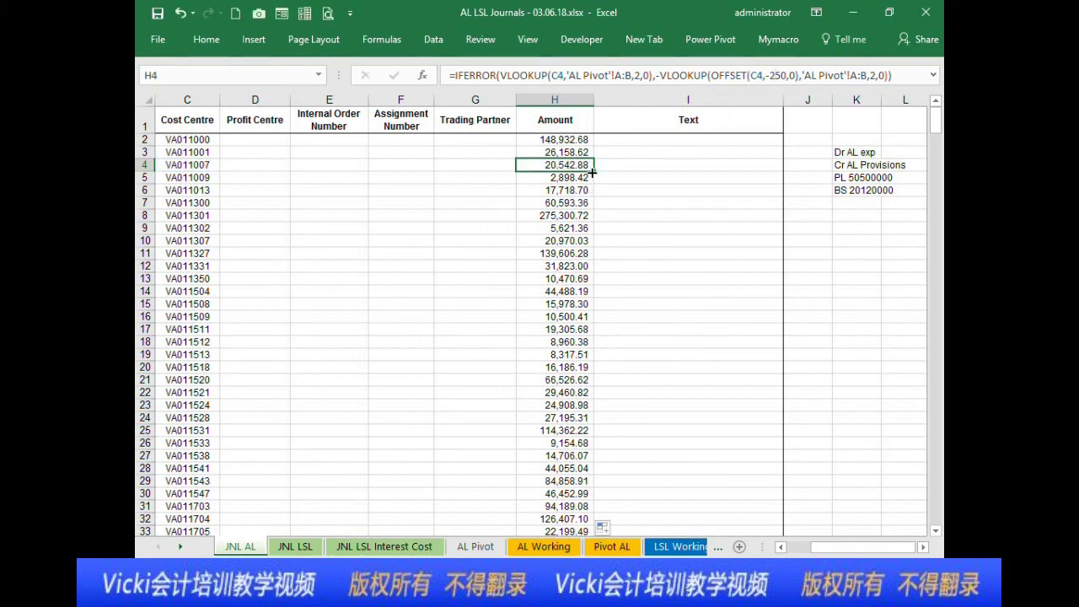
Step: Extend the IFERROR formula from H4 down the Amount column past H501 to at least H519
double_click(594, 170)
scroll(579, 301, "down", 20)
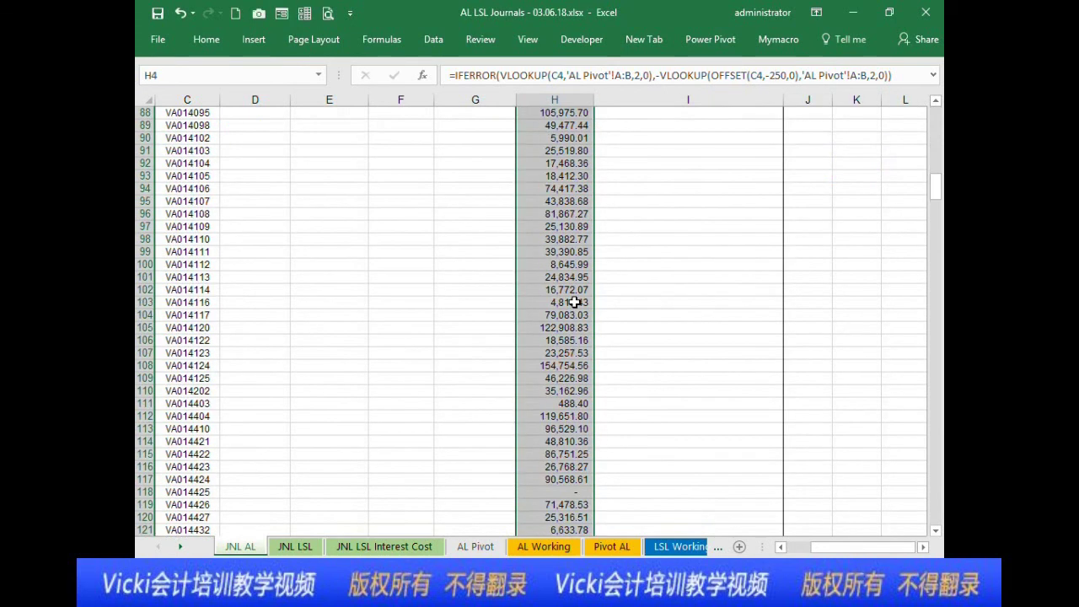
scroll(584, 301, "down", 20)
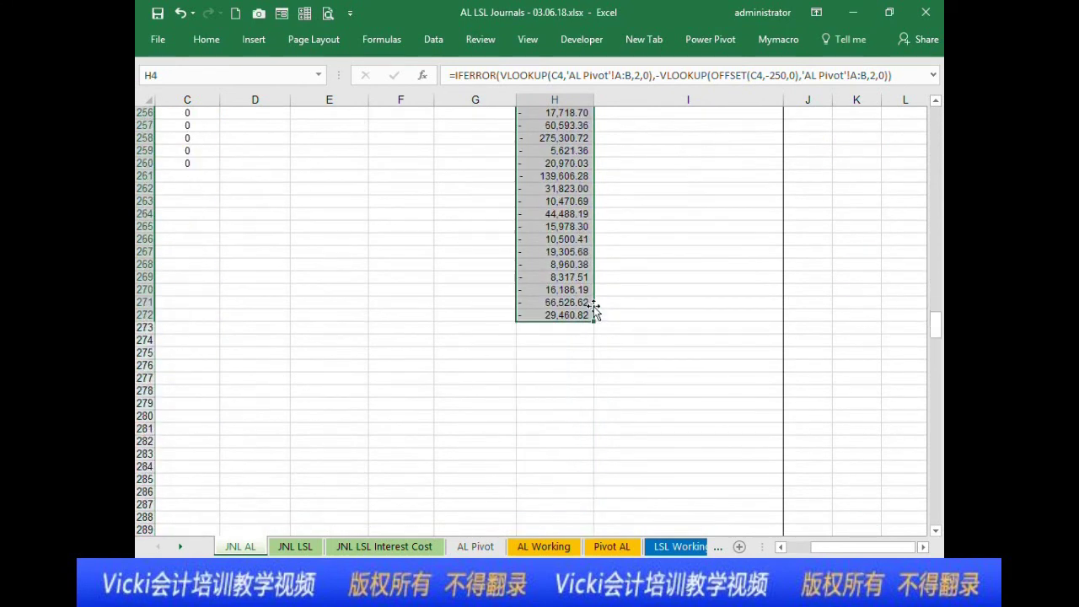
double_click(594, 320)
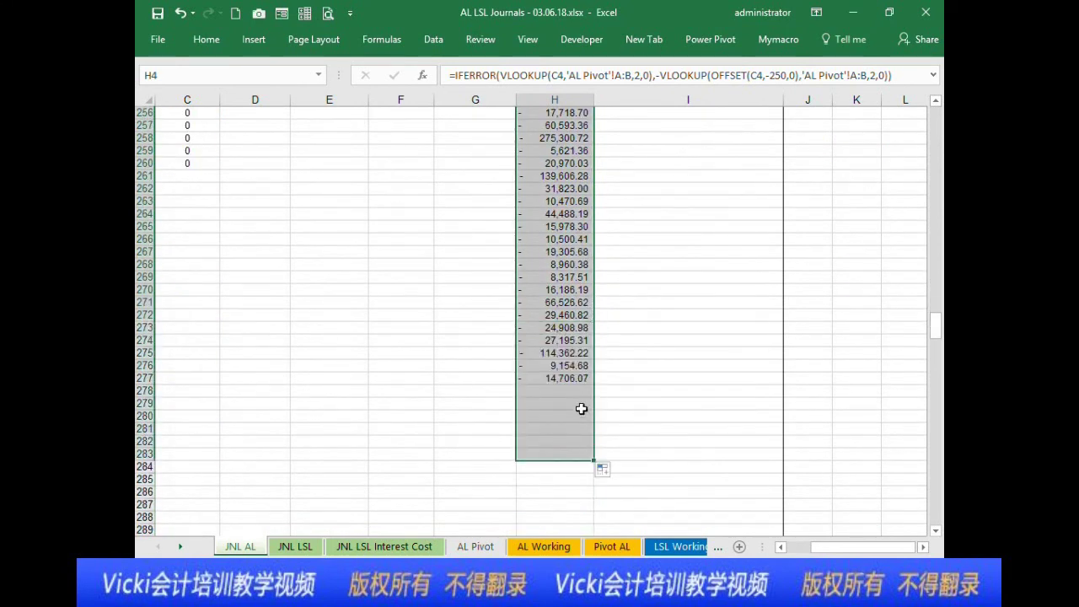
left_click_drag(594, 196, 579, 521)
scroll(583, 417, "down", 4)
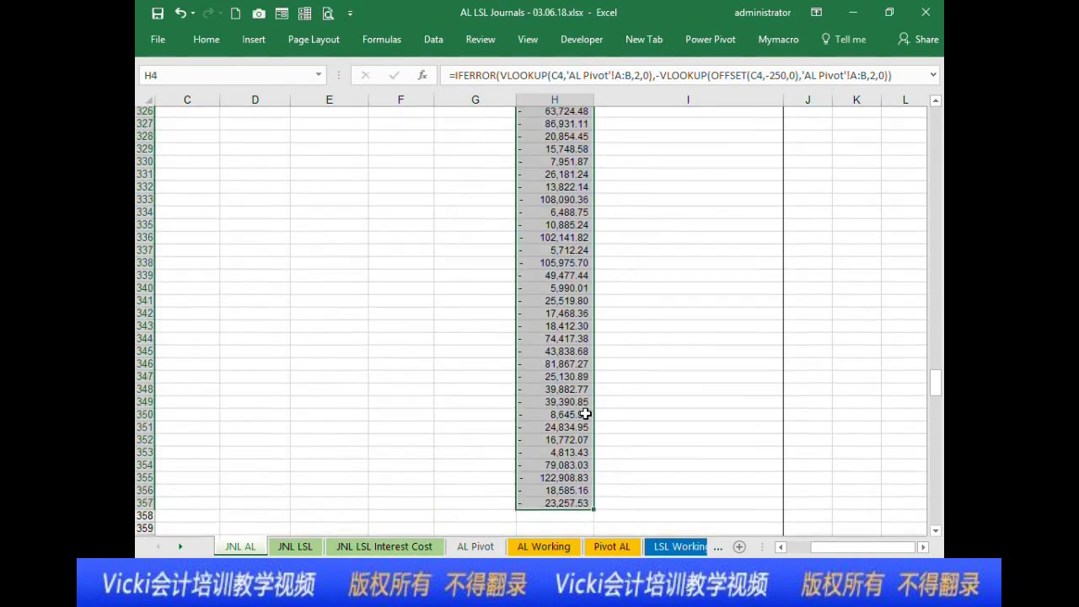
left_click_drag(593, 372, 583, 433)
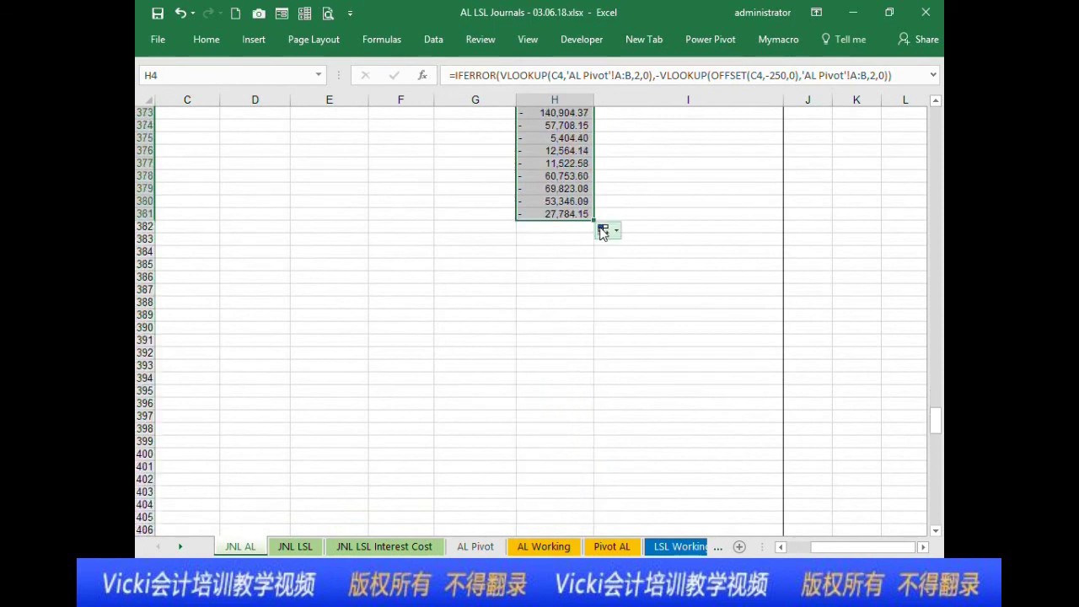
left_click_drag(595, 221, 584, 341)
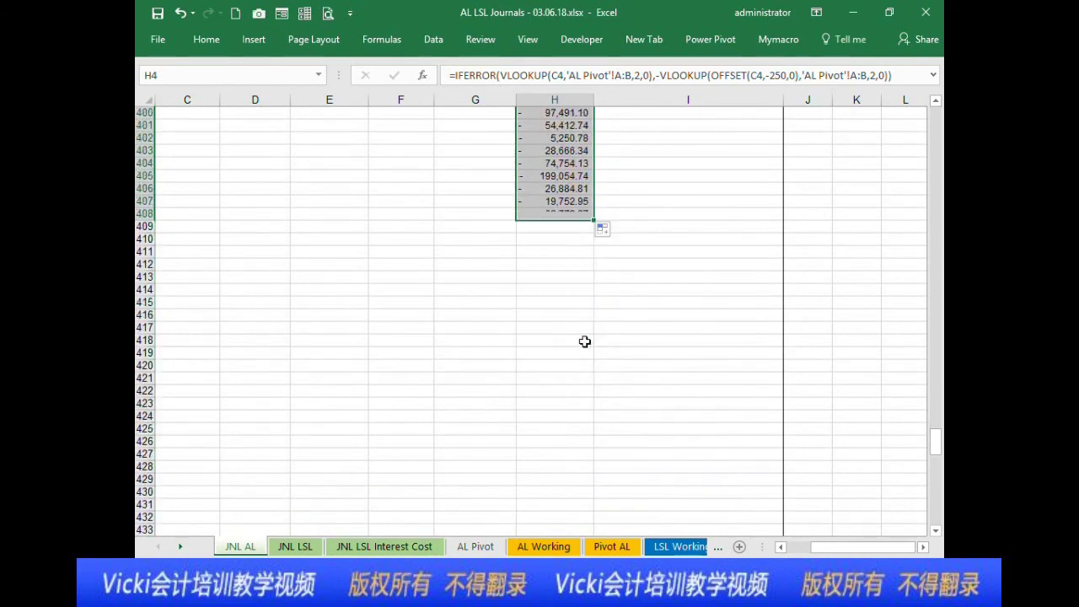
left_click_drag(596, 221, 599, 361)
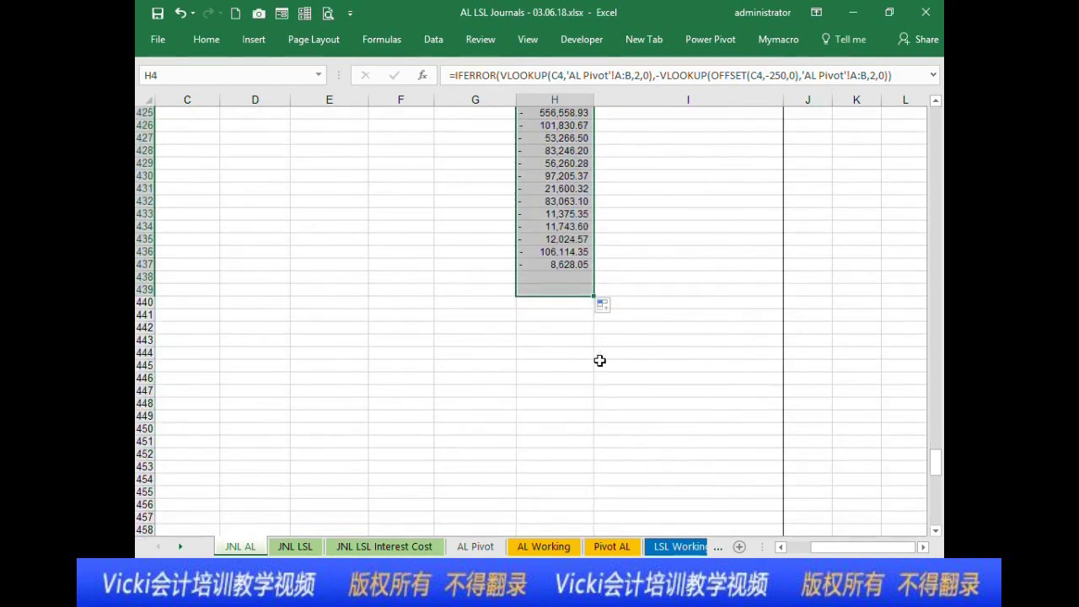
scroll(600, 361, "down", 1)
left_click_drag(594, 260, 579, 544)
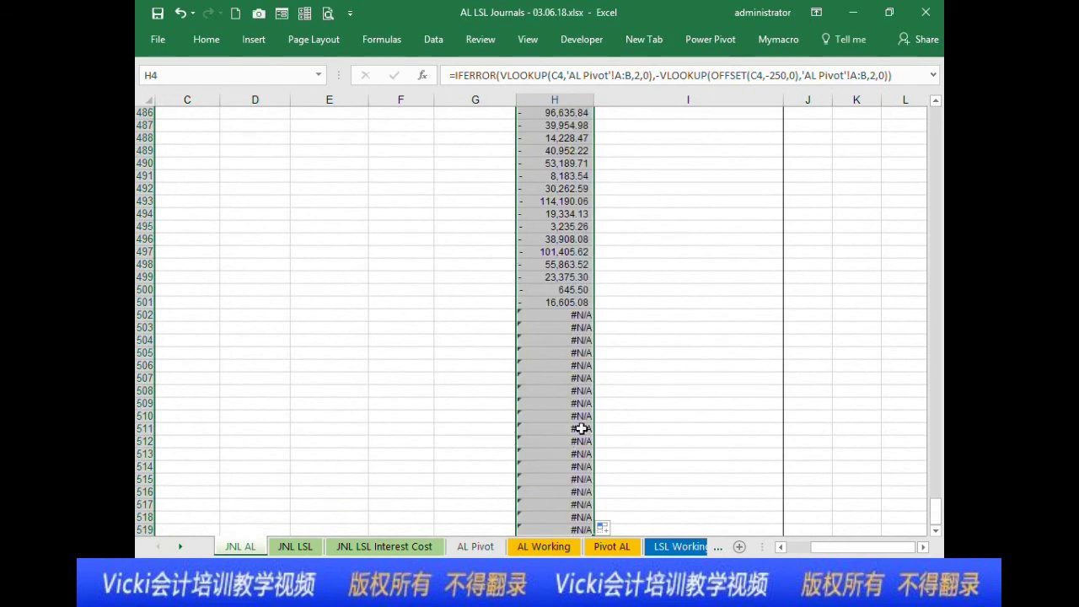
Step: Check the formulas in H502, H501 and H2, selecting the Amount column from H501 up to its header
left_click(578, 315)
left_click(574, 365)
left_click(573, 317)
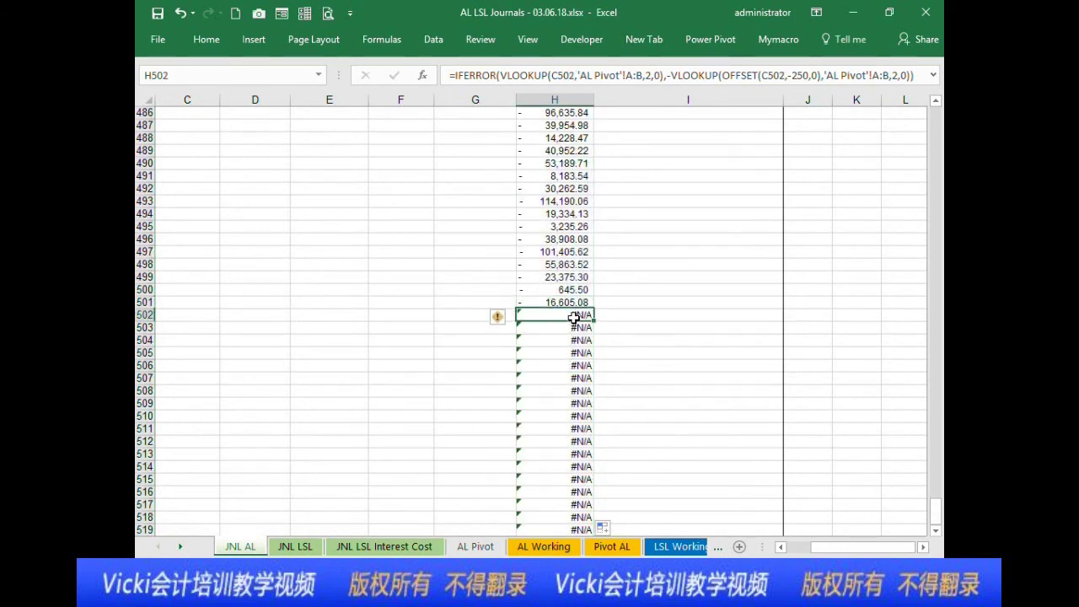
left_click(569, 302)
key("ctrl+shift+Up")
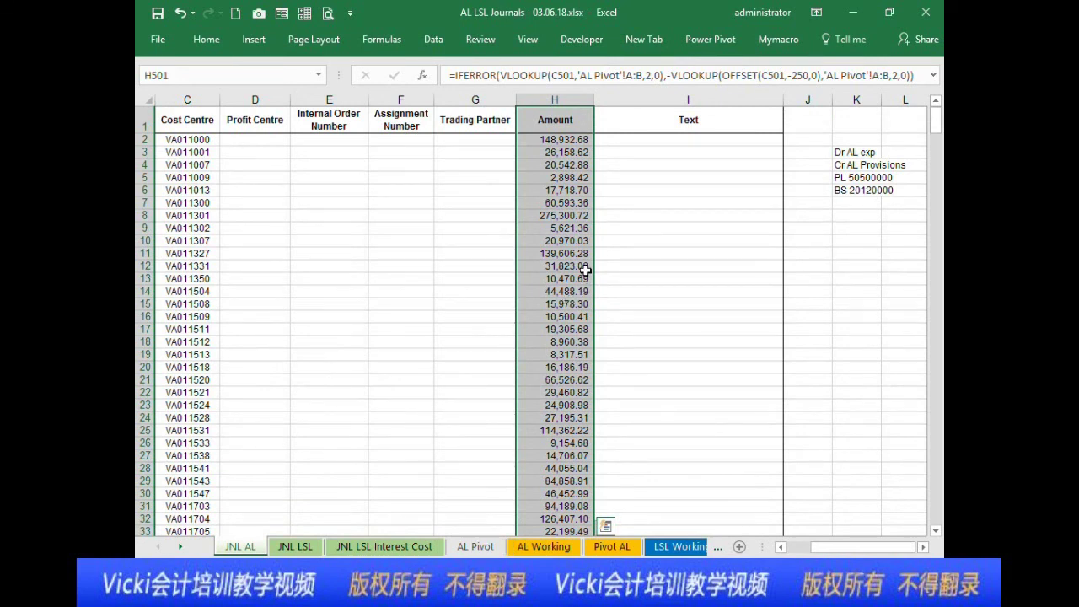
left_click(567, 143)
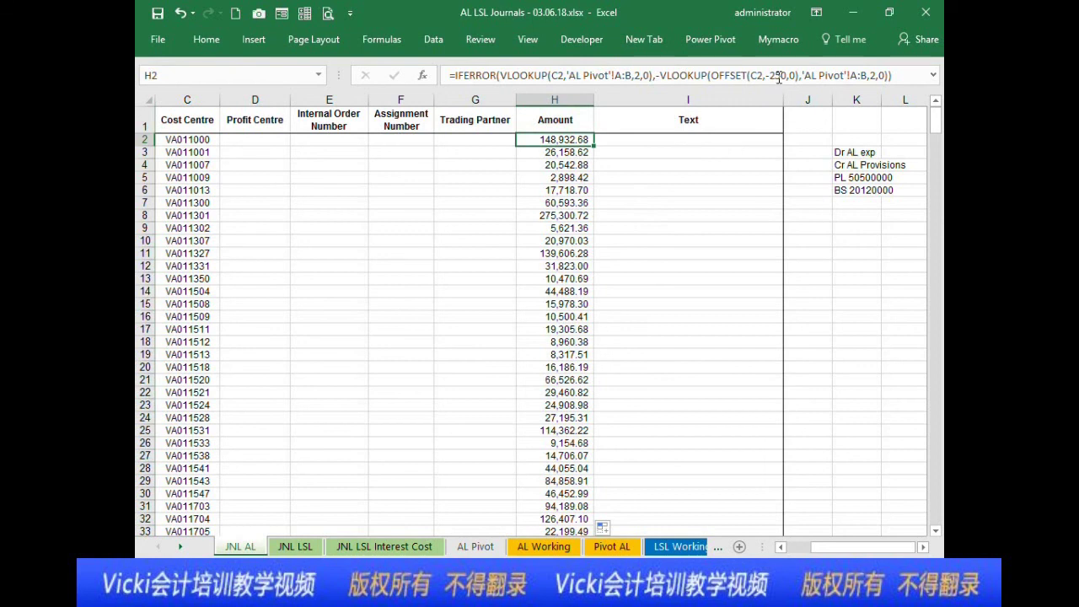